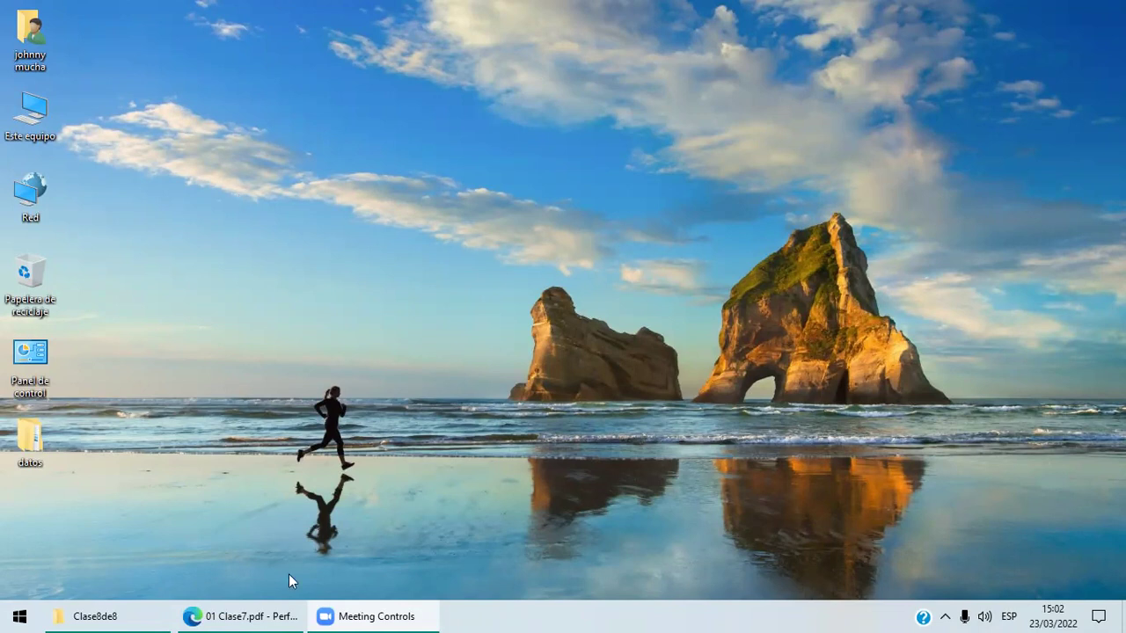
# - Switch to 01 Clase7.pdf in Edge and review the mean-test formulas for n<30 and the Caso6 statement
pyautogui.click(284, 613)
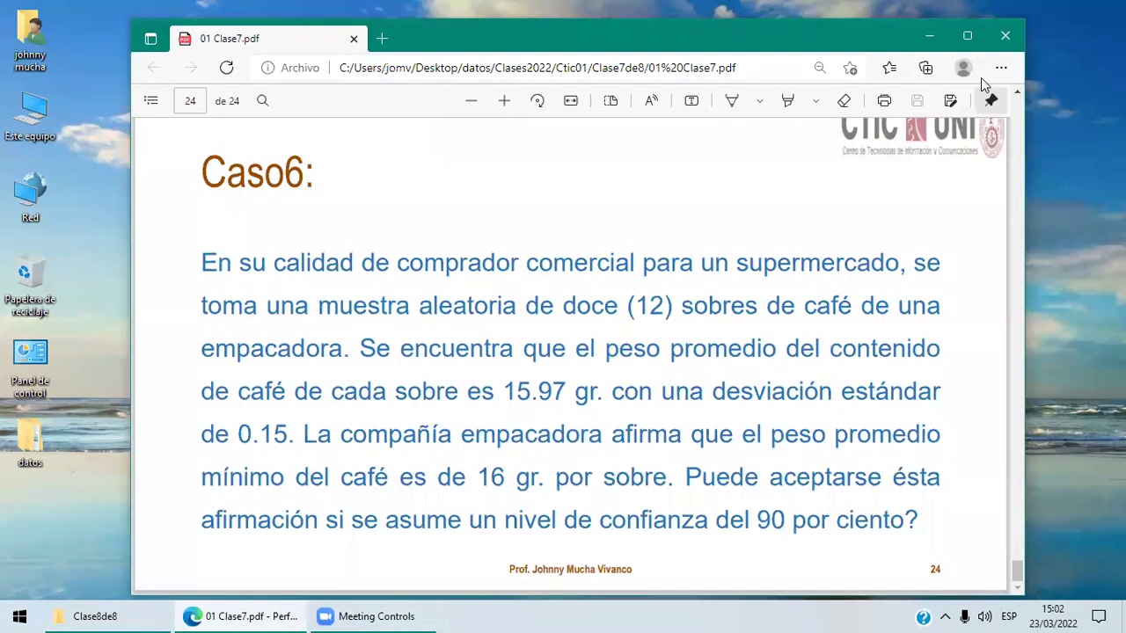
pyautogui.click(1018, 93)
pyautogui.moveTo(1017, 95); pyautogui.dragTo(1017, 95)
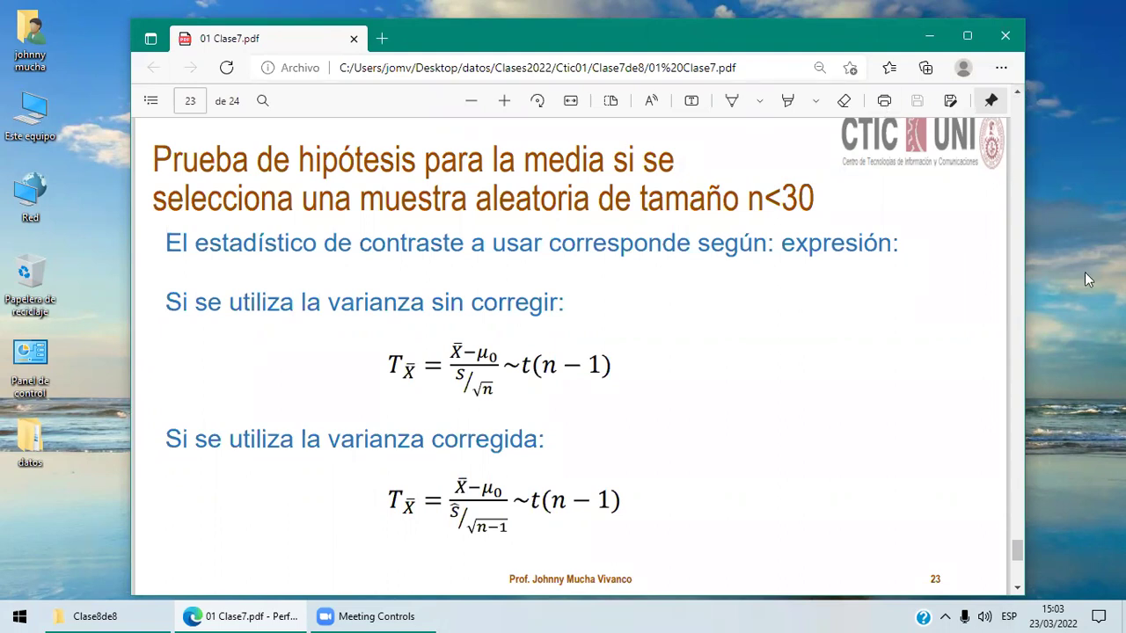
pyautogui.scroll(-5, 1017, 591)
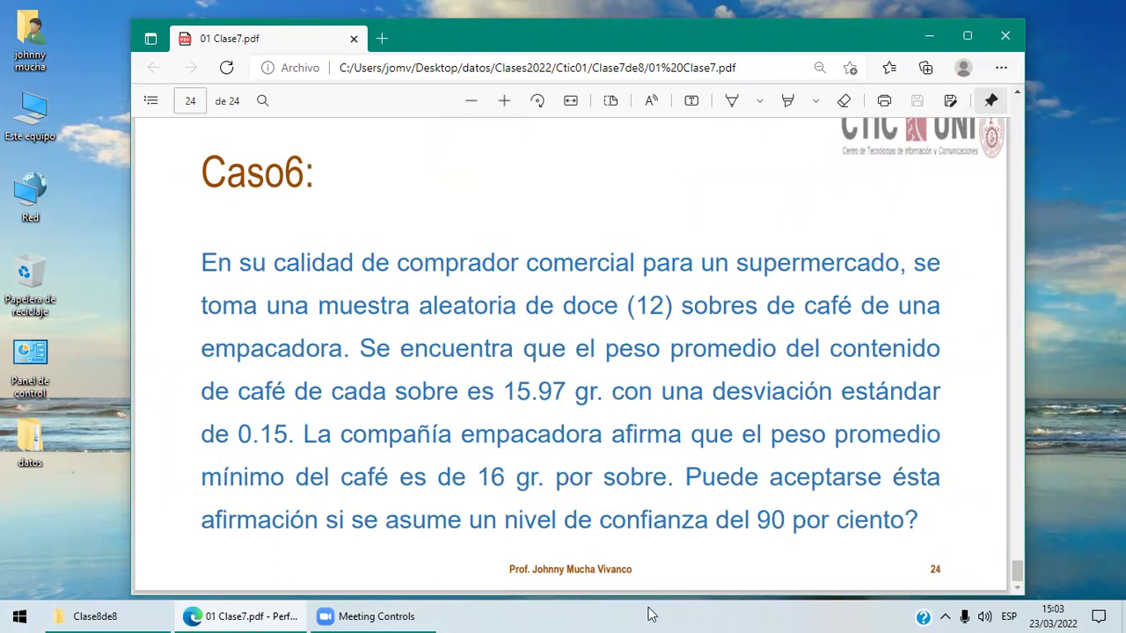
# - Launch StataSE 17 (64-bit)
pyautogui.click(748, 612)
pyautogui.press('super')
pyautogui.press('super')
pyautogui.press('super')
pyautogui.write('st')
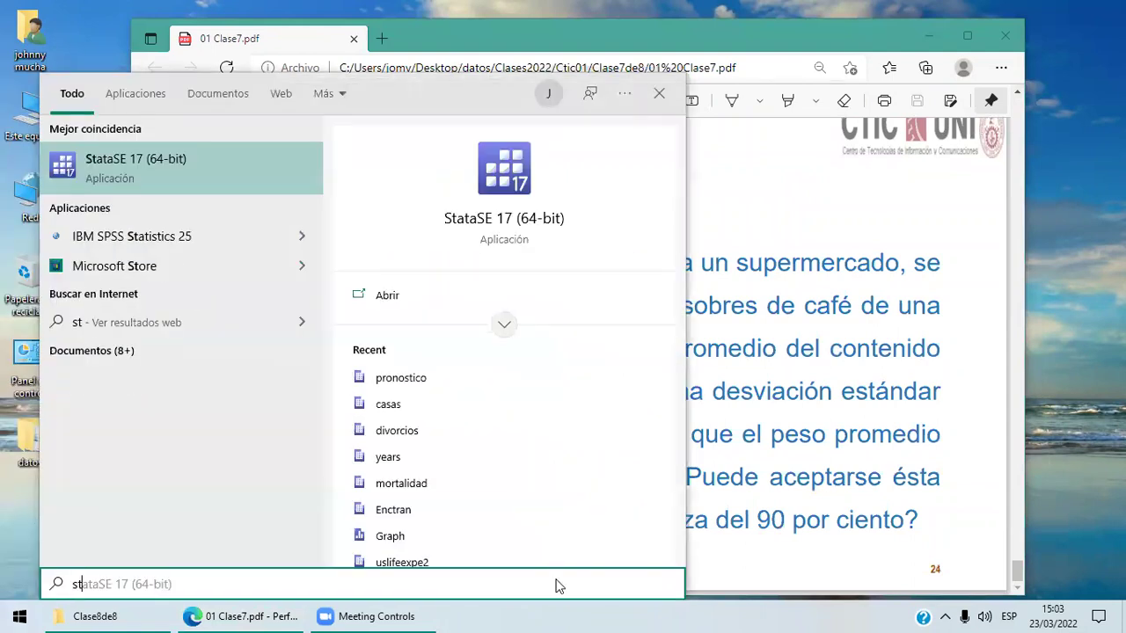
pyautogui.click(300, 161)
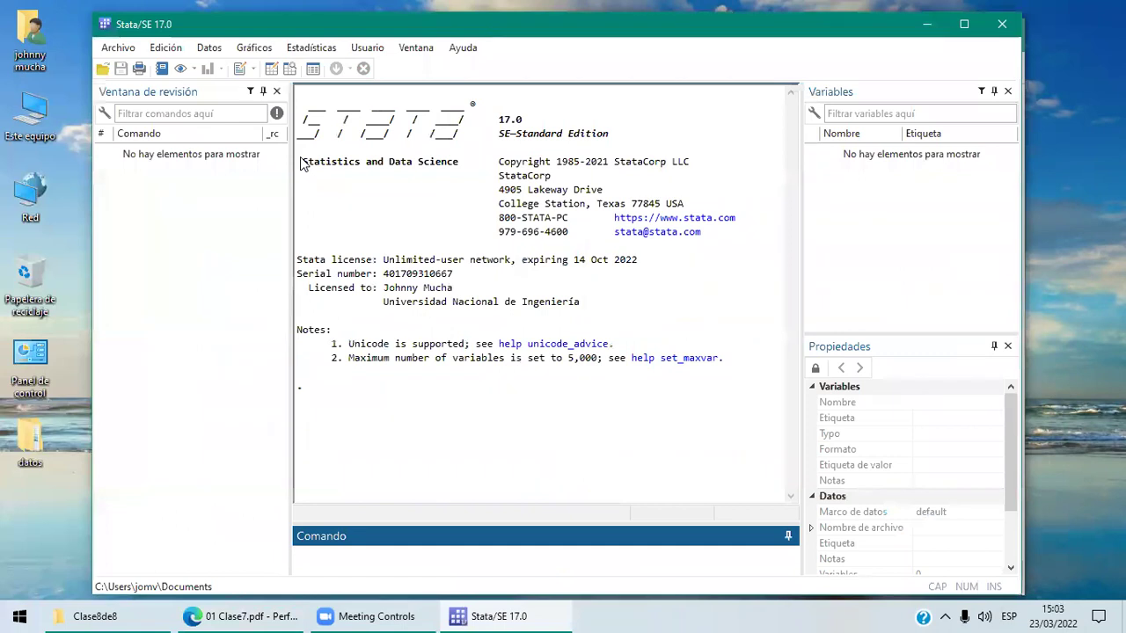
# - Change Stata's working directory with "cd data" and clear the results window
pyautogui.click(336, 554)
pyautogui.write('cd data')
pyautogui.press('Return')
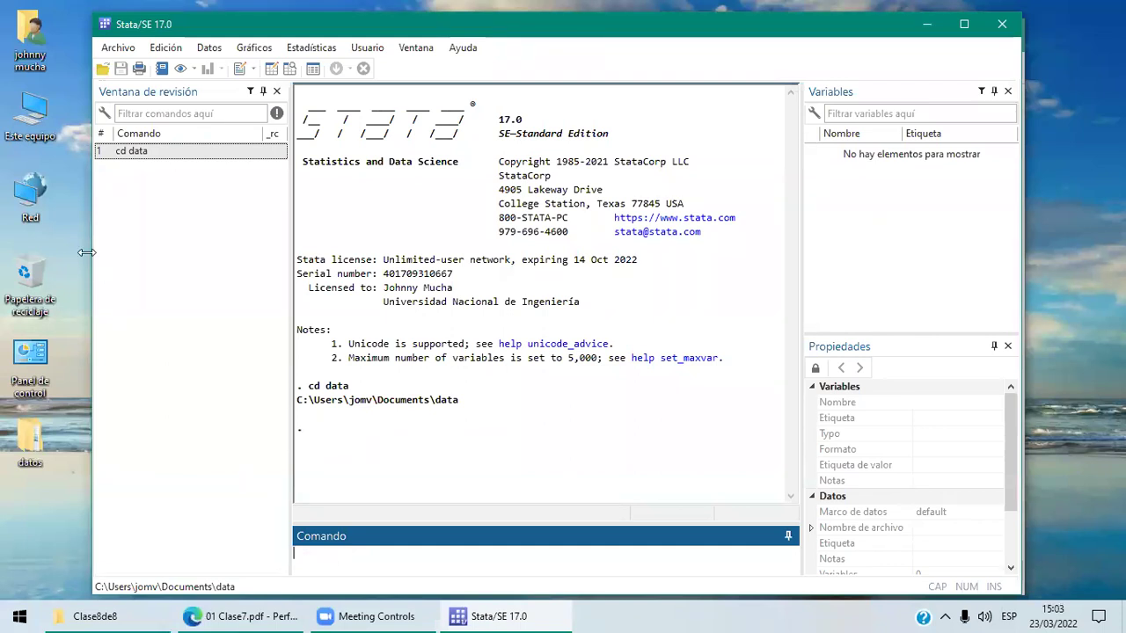
pyautogui.click(167, 47)
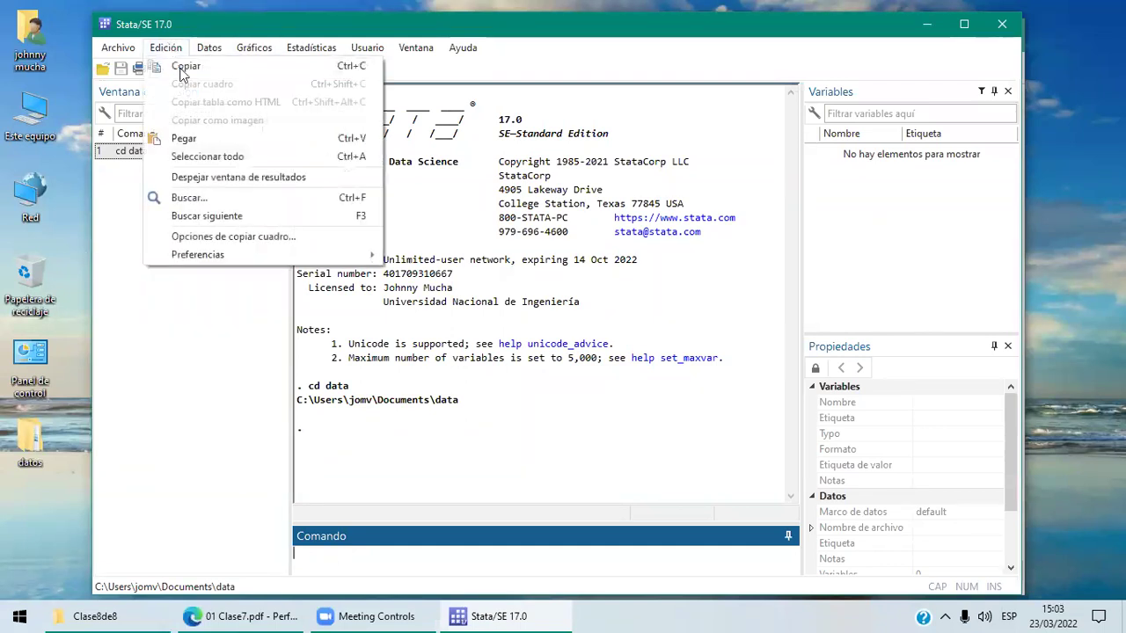
pyautogui.click(236, 179)
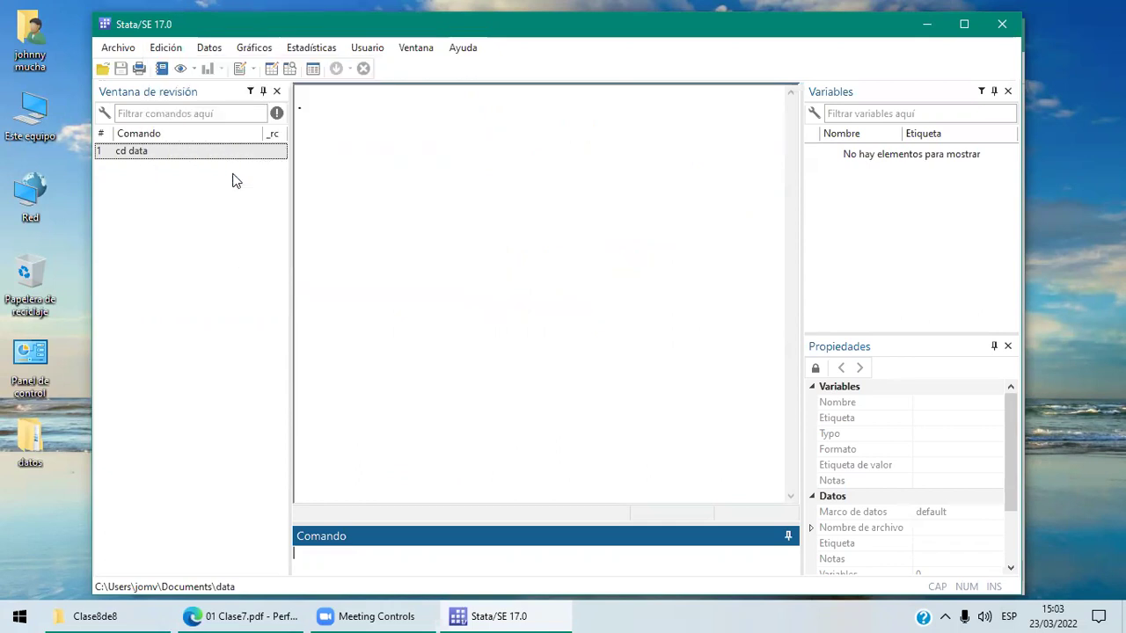
# - Return to the PDF in Edge and highlight Caso6's minimum-weight claim, sample mean and standard deviation
pyautogui.click(277, 615)
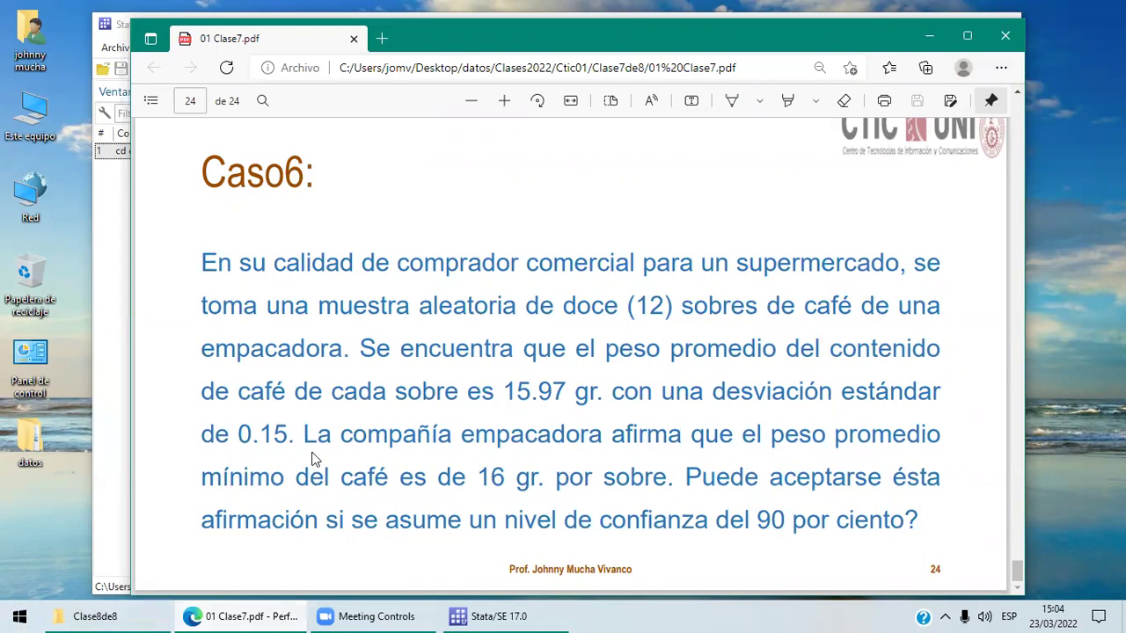
pyautogui.moveTo(306, 439); pyautogui.dragTo(669, 473)
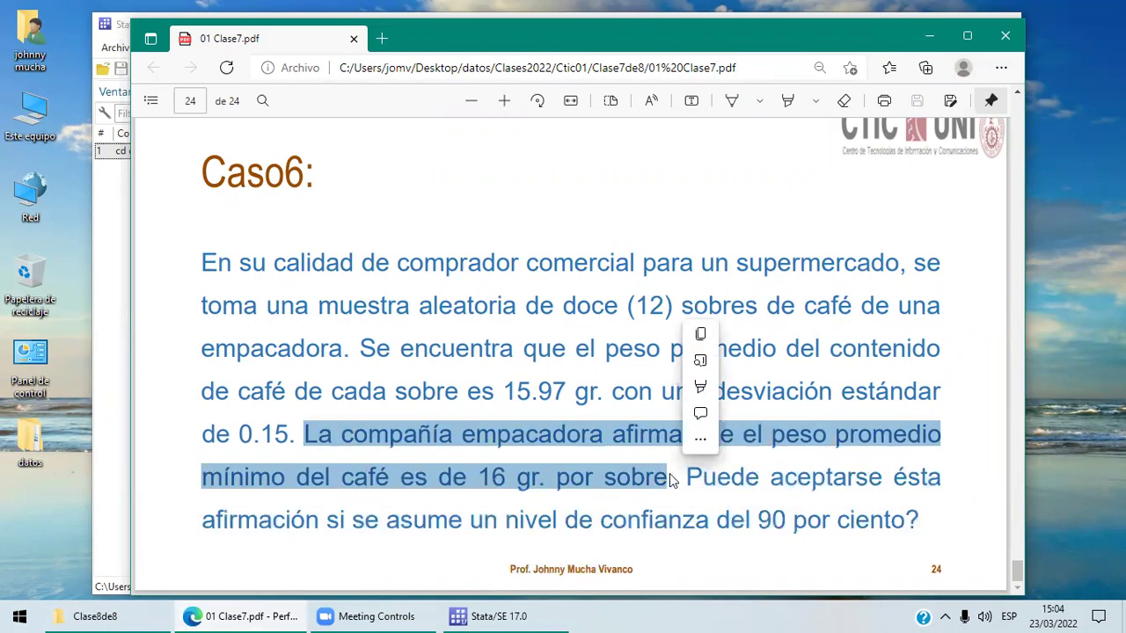
pyautogui.click(555, 389)
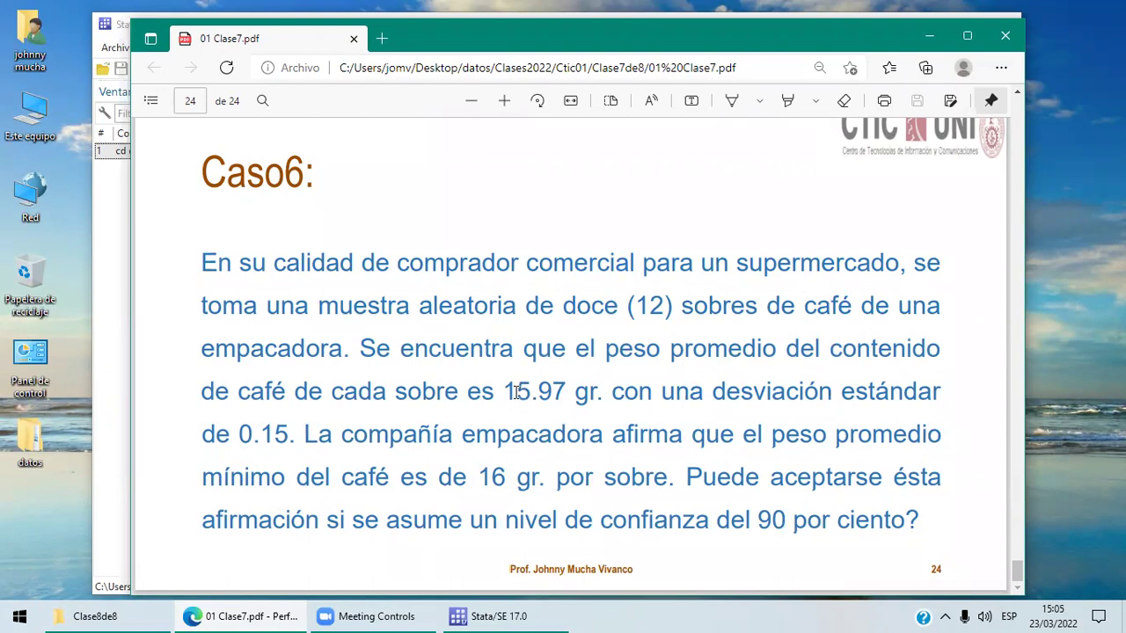
pyautogui.moveTo(516, 392); pyautogui.dragTo(573, 402)
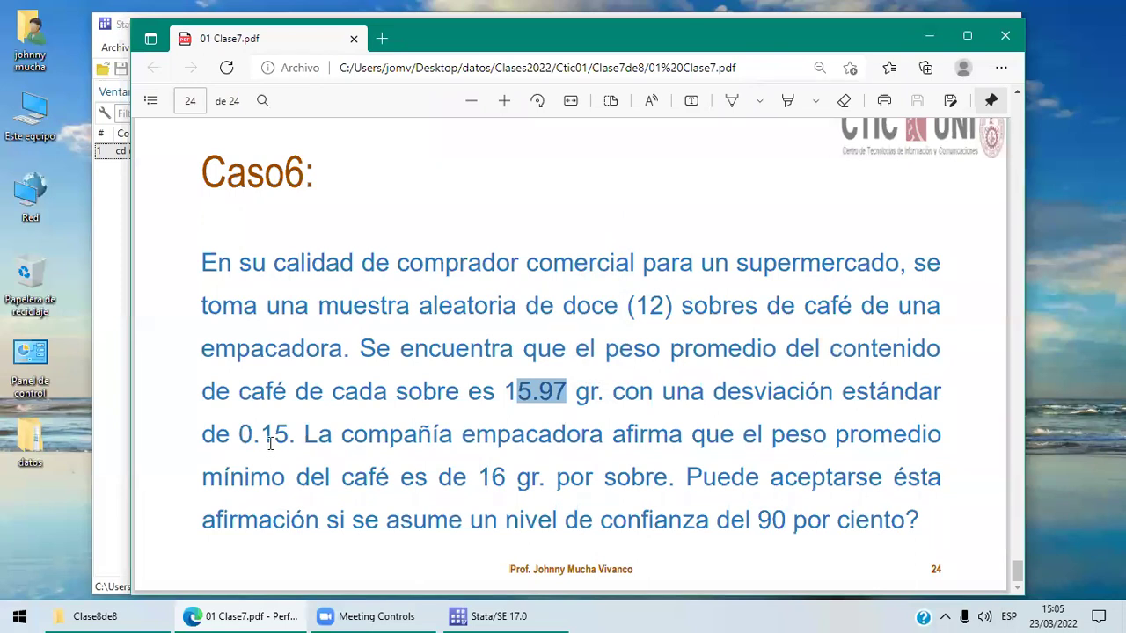
pyautogui.moveTo(238, 435); pyautogui.dragTo(288, 445)
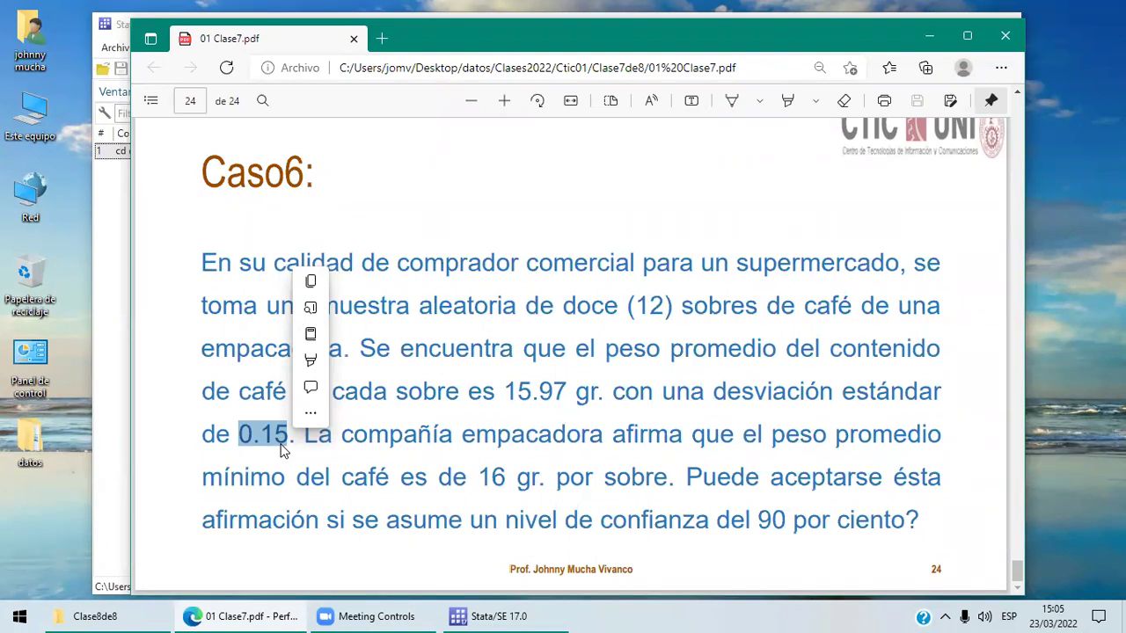
pyautogui.click(442, 552)
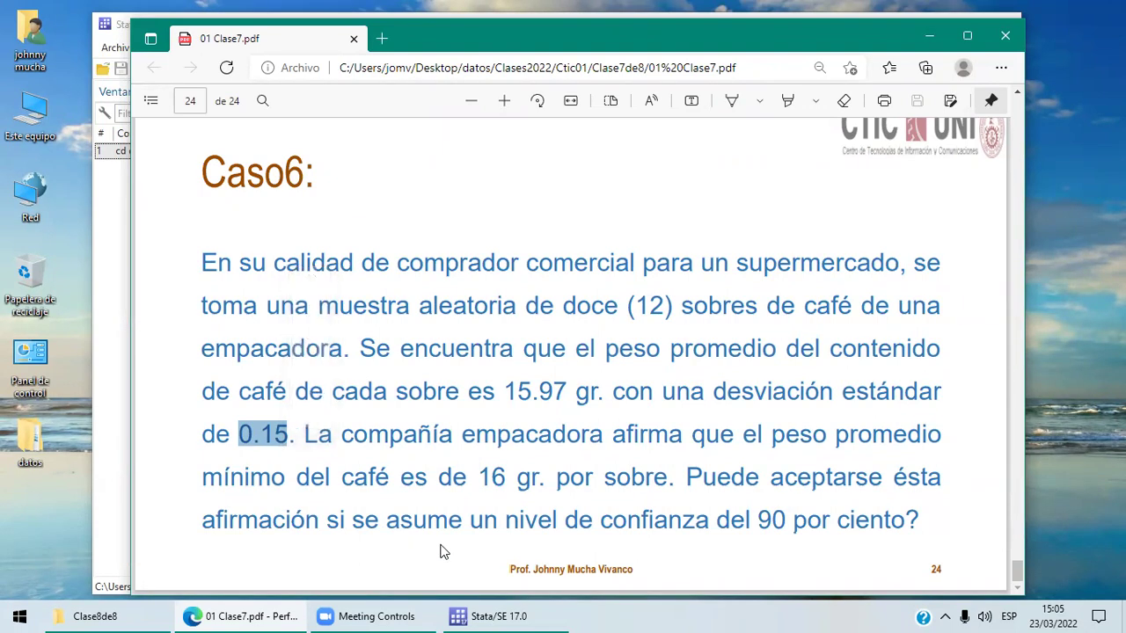
# - Review the earlier ztesti example on page 20 of the PDF, then return to the Caso6 statement
pyautogui.click(519, 615)
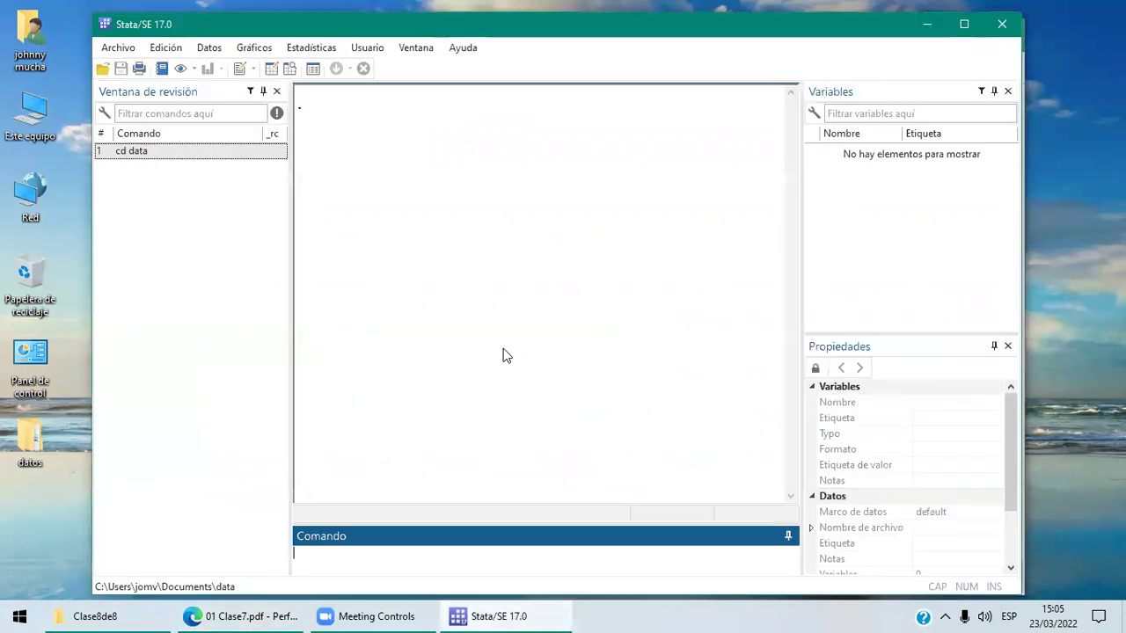
pyautogui.click(255, 616)
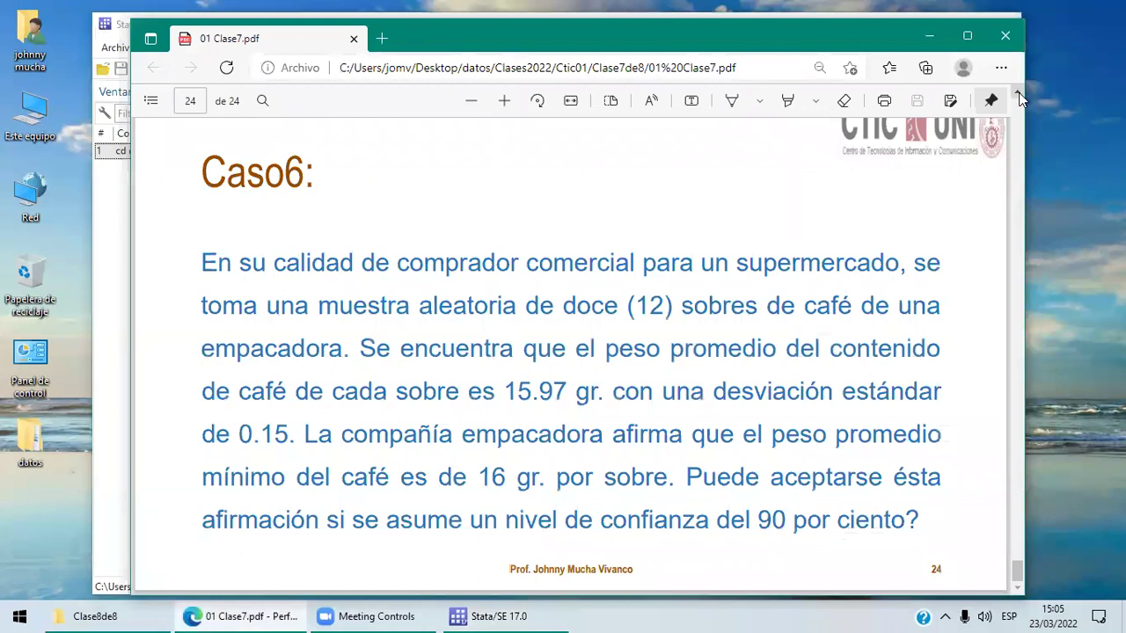
pyautogui.click(1017, 94)
pyautogui.moveTo(1018, 94); pyautogui.dragTo(1017, 94)
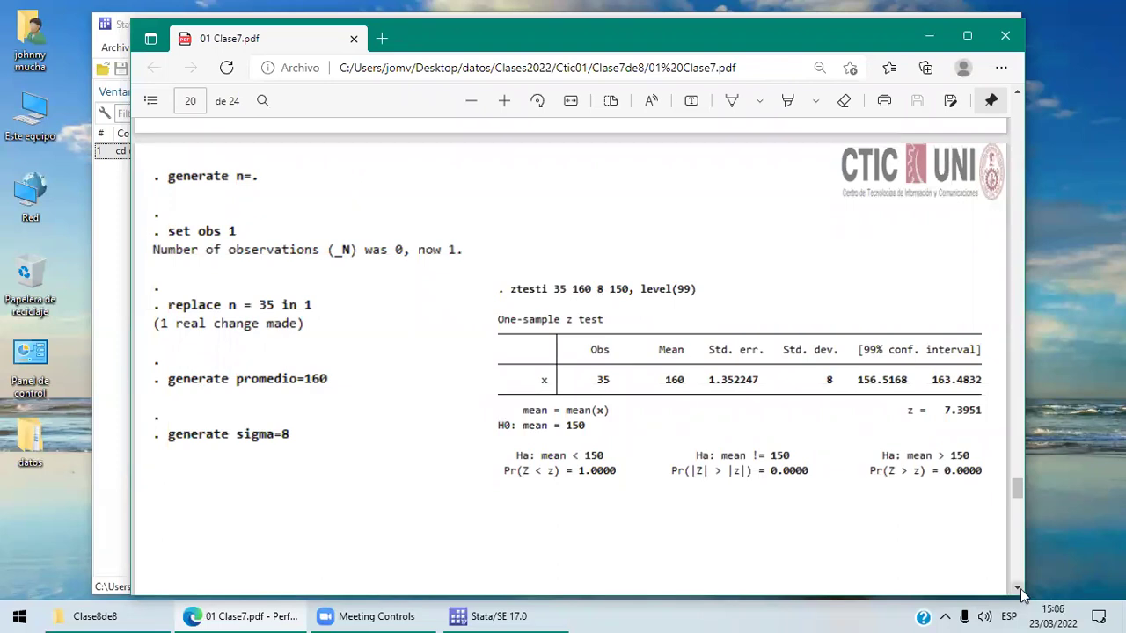
pyautogui.scroll(-10, 1022, 596)
pyautogui.scroll(-10, 1022, 596)
pyautogui.scroll(-10, 1022, 595)
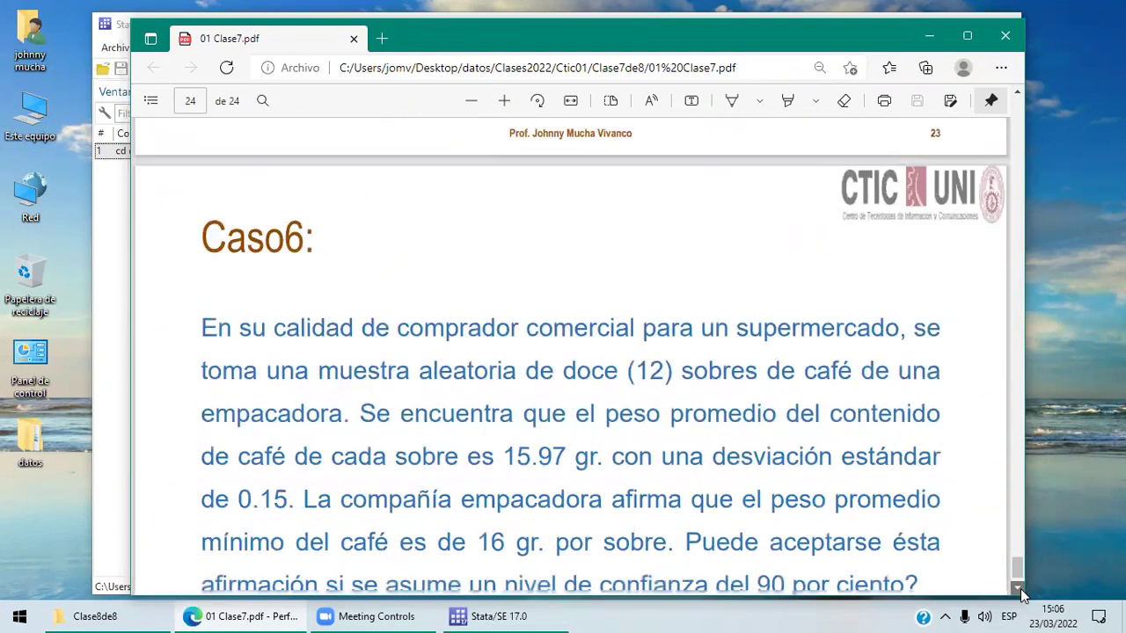
pyautogui.scroll(-2, 1022, 595)
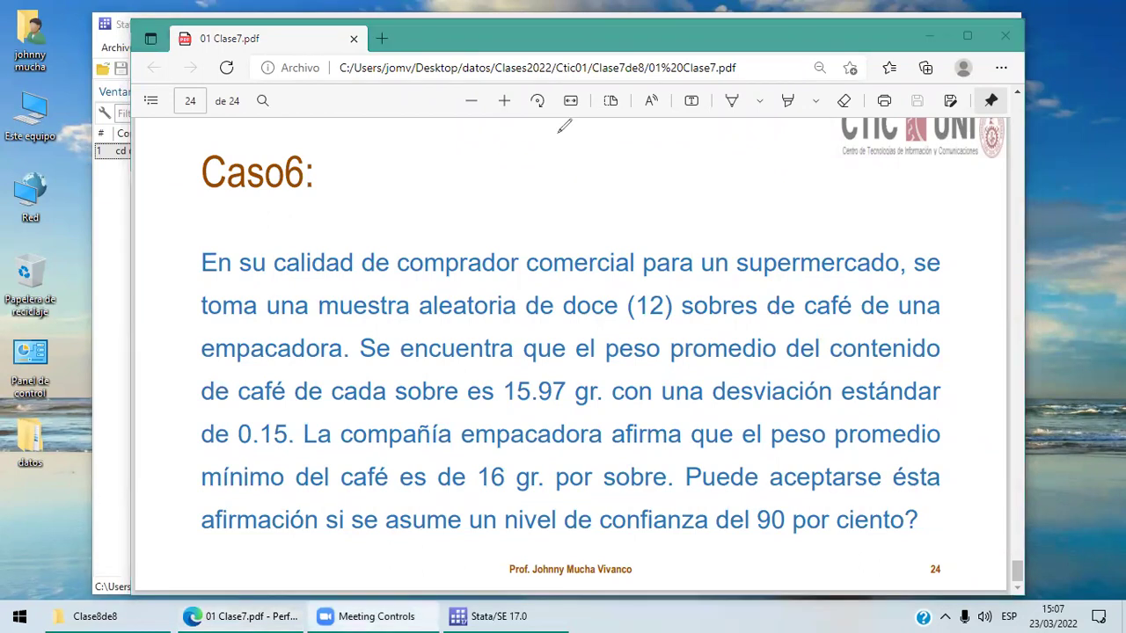
# - Add a text annotation beside the Caso6 heading with the lines "H0: mu>=16", "H1: mu<16" and "alfa=10%"
pyautogui.click(352, 138)
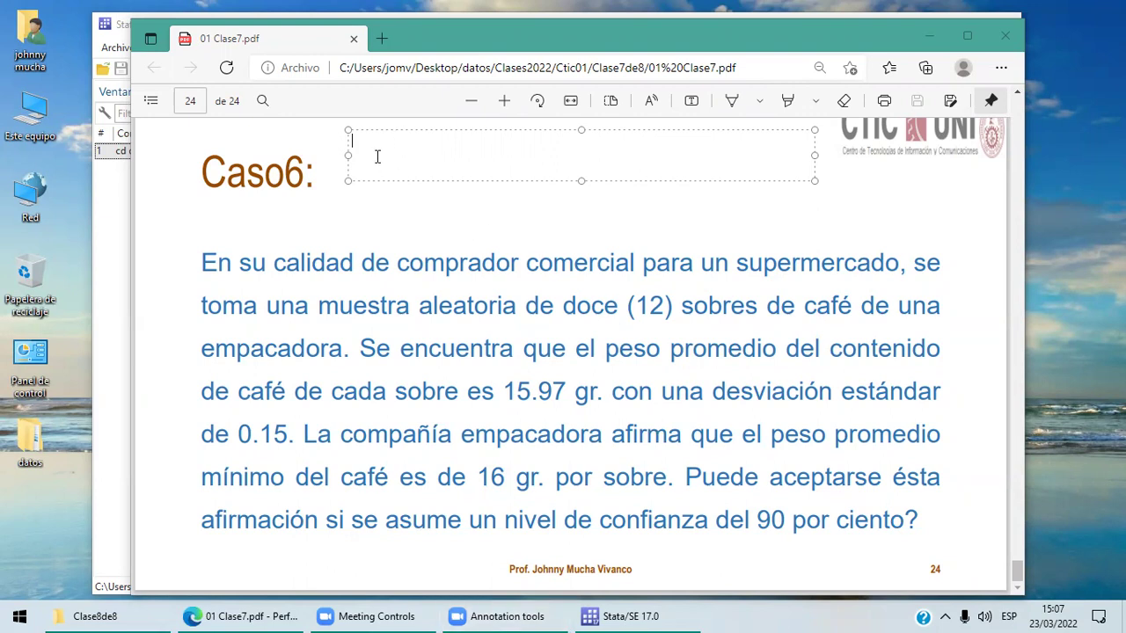
pyautogui.write('H')
pyautogui.write('0')
pyautogui.write(':')
pyautogui.write(' mu')
pyautogui.write('>=')
pyautogui.write('16 ')
pyautogui.write('H1')
pyautogui.write(':')
pyautogui.write(' mu')
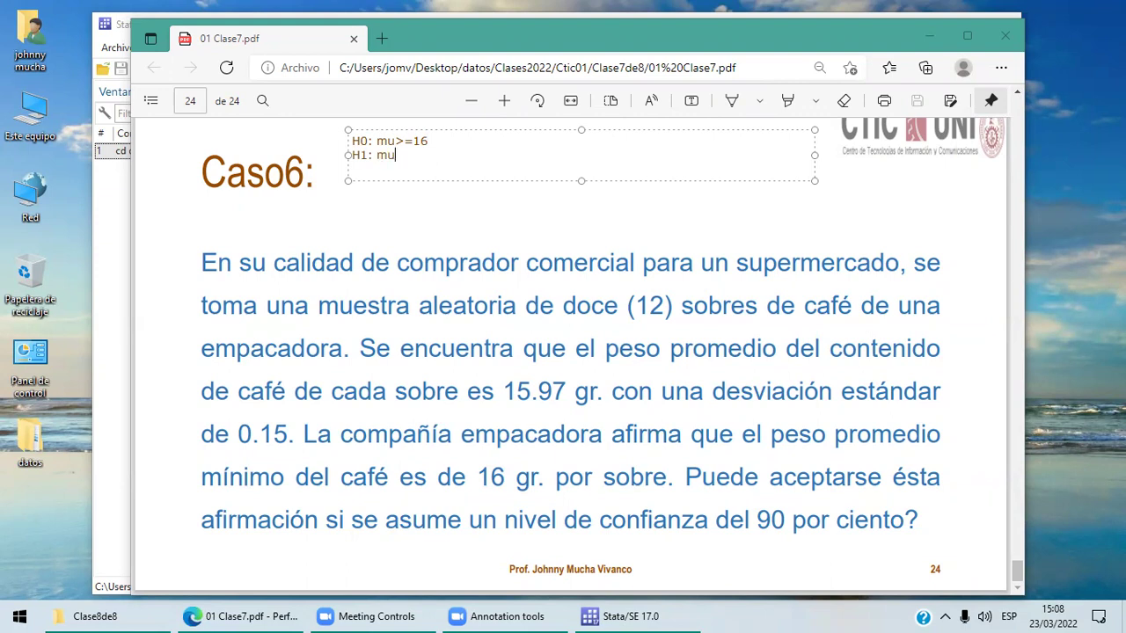
pyautogui.write('<16')
pyautogui.press('Return')
pyautogui.write('alfa=10%')
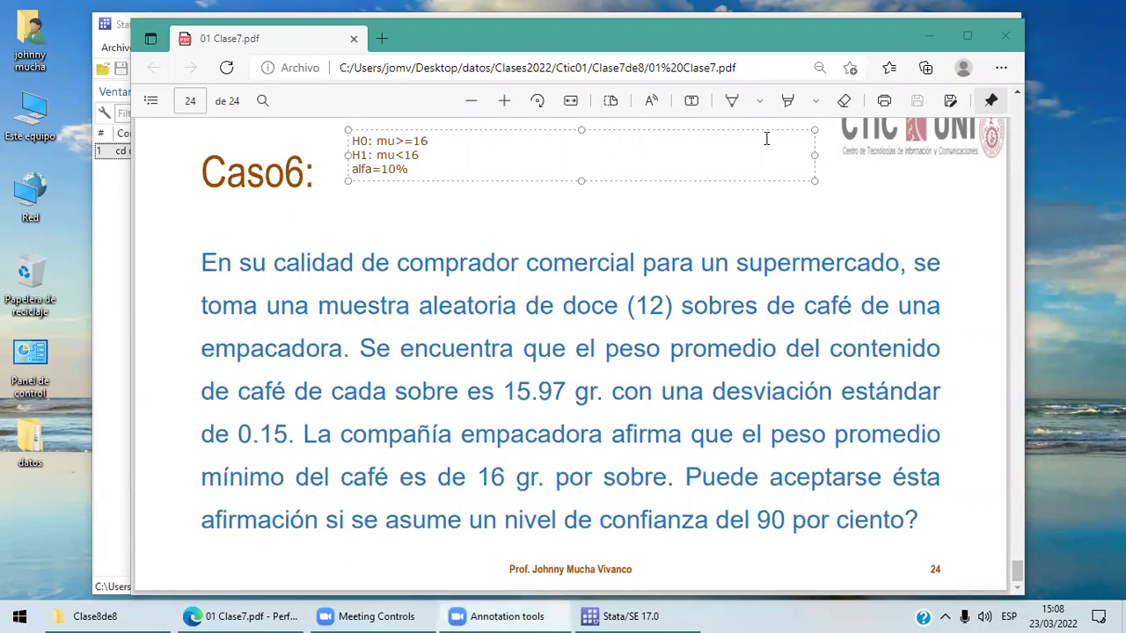
pyautogui.press('Escape')
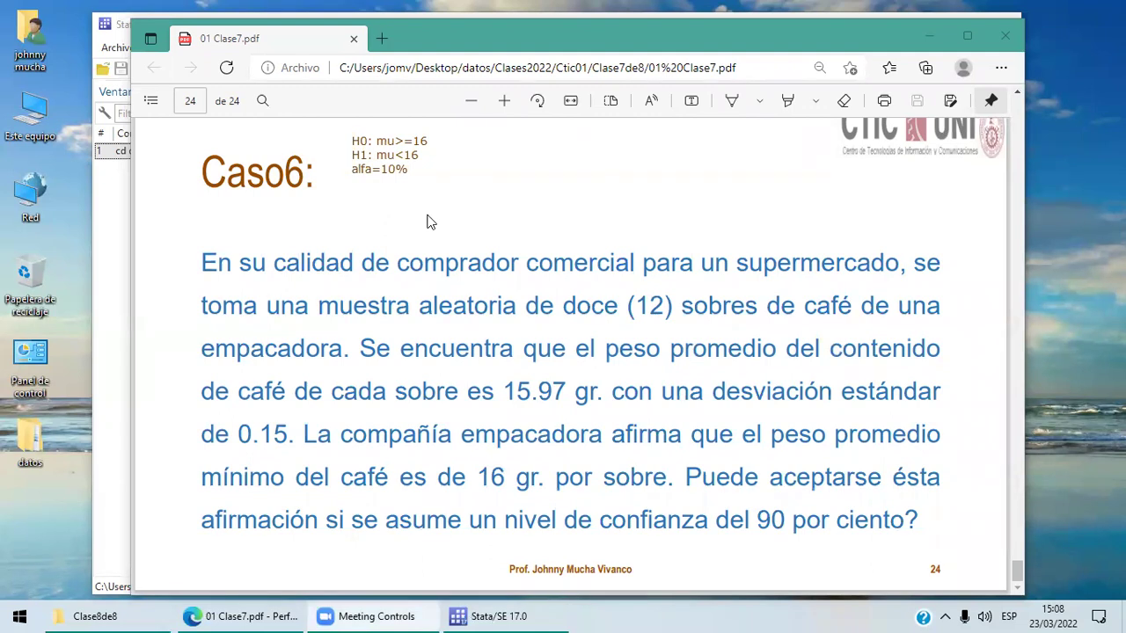
# - Switch to Stata and begin a ttesti command with sample size 12, consulting the Caso6 statement
pyautogui.click(513, 610)
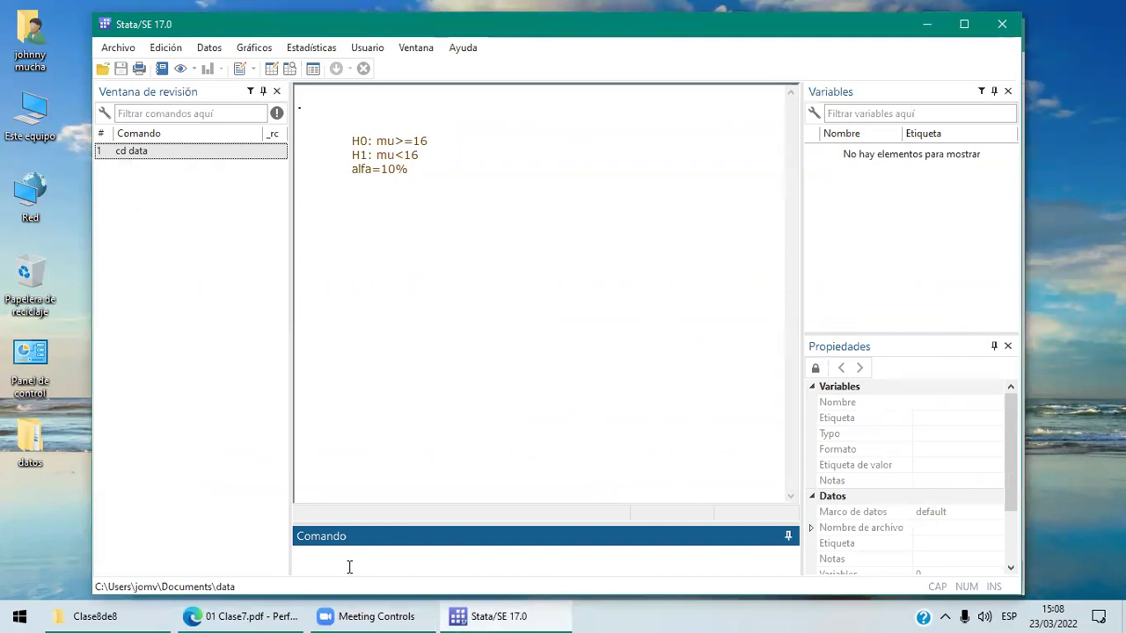
pyautogui.write('ttes')
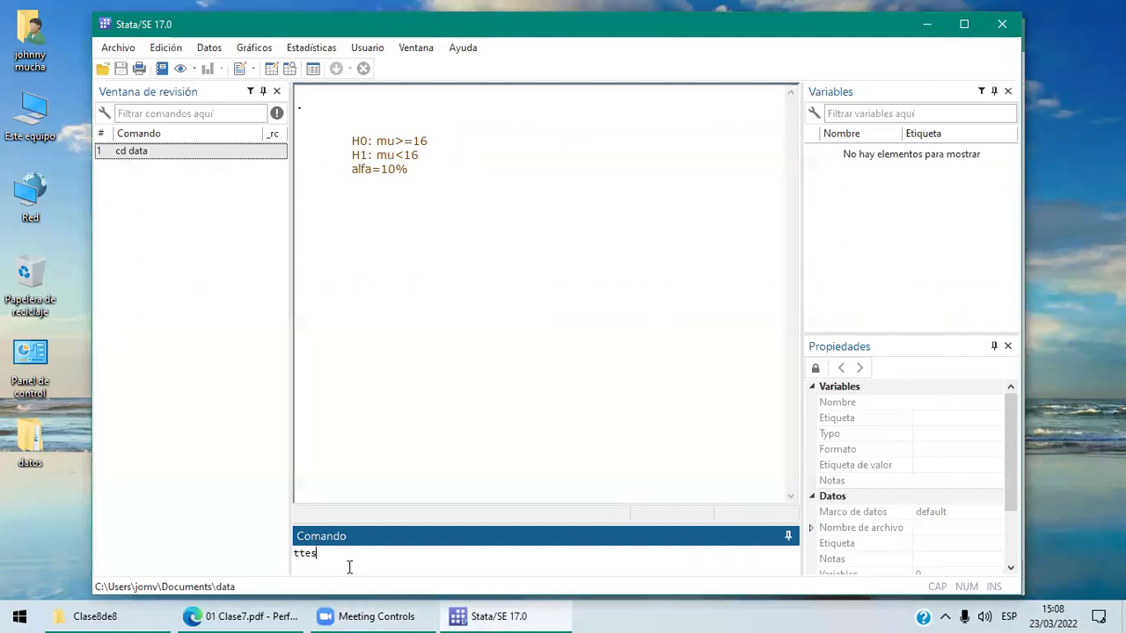
pyautogui.write('ti')
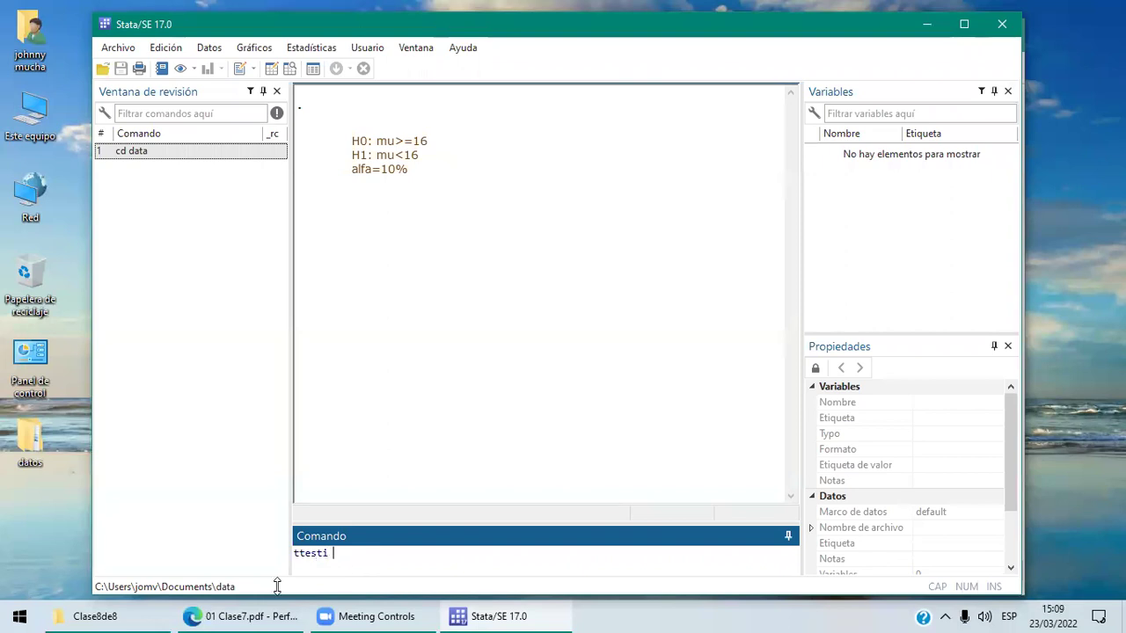
pyautogui.click(277, 615)
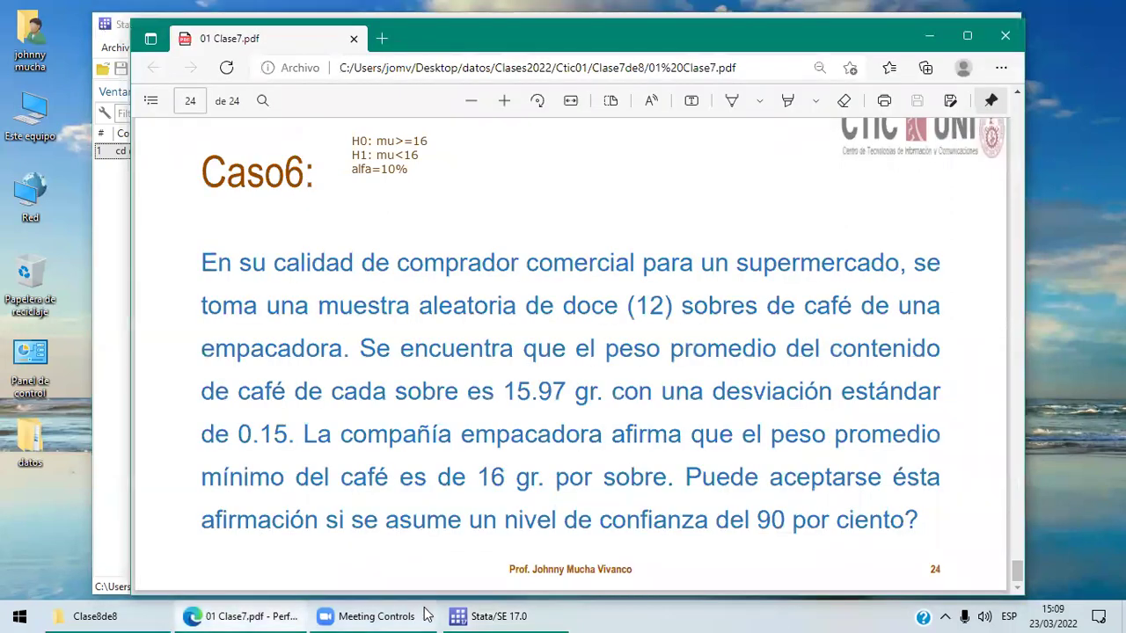
pyautogui.click(466, 613)
pyautogui.write('12')
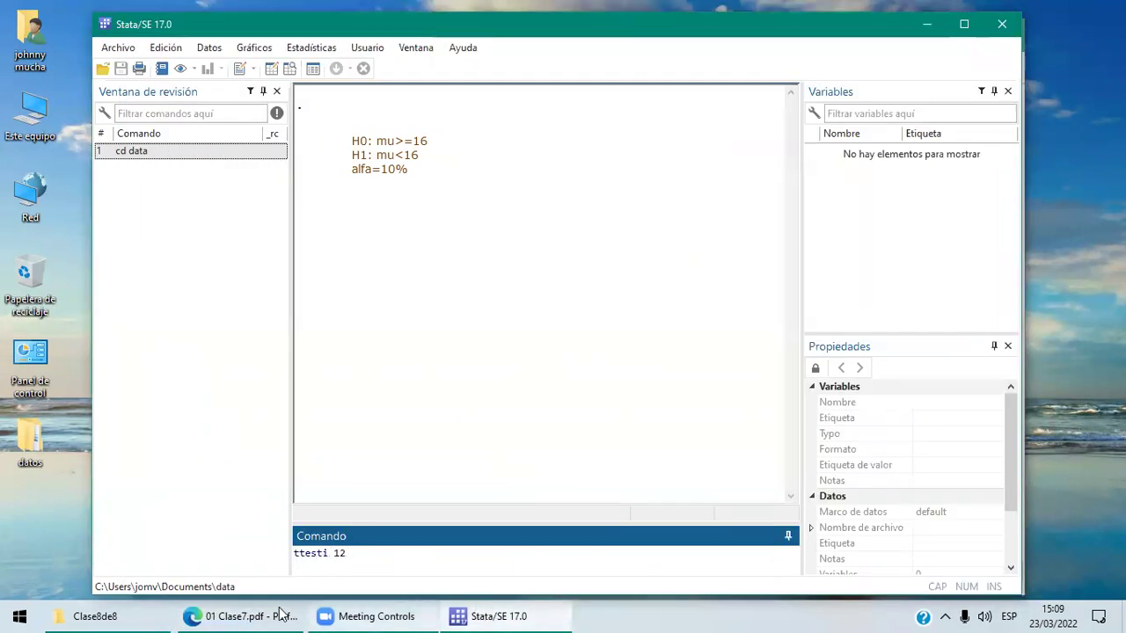
# - Extend the ttesti command with the sample mean 15.97 and standard deviation 0.15, consulting the Caso6 statement in the PDF
pyautogui.click(279, 613)
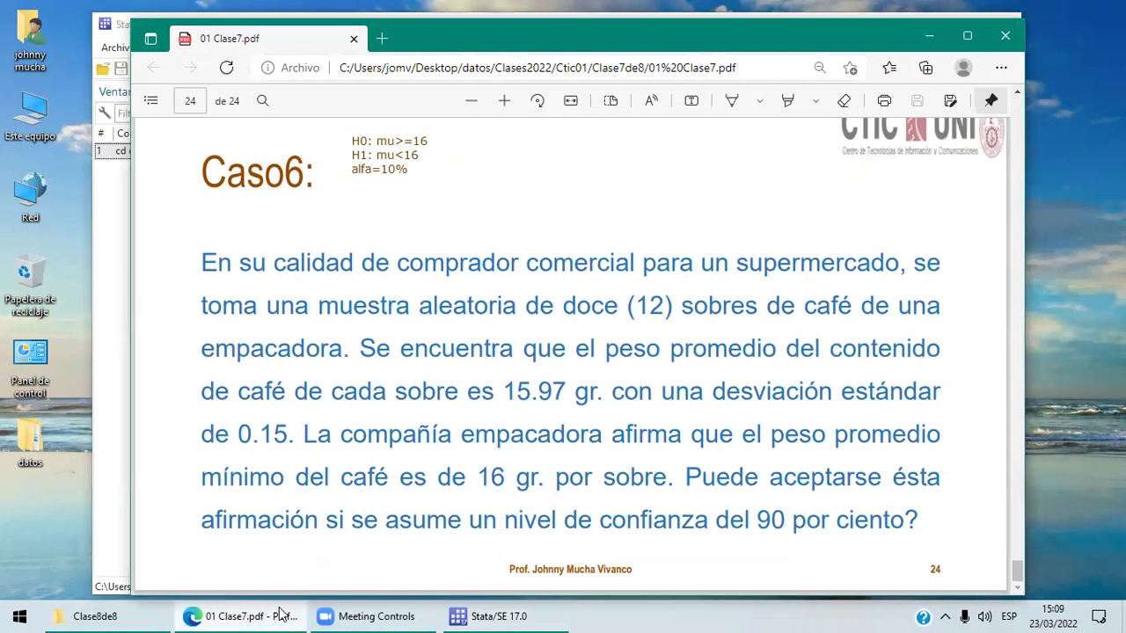
pyautogui.click(519, 616)
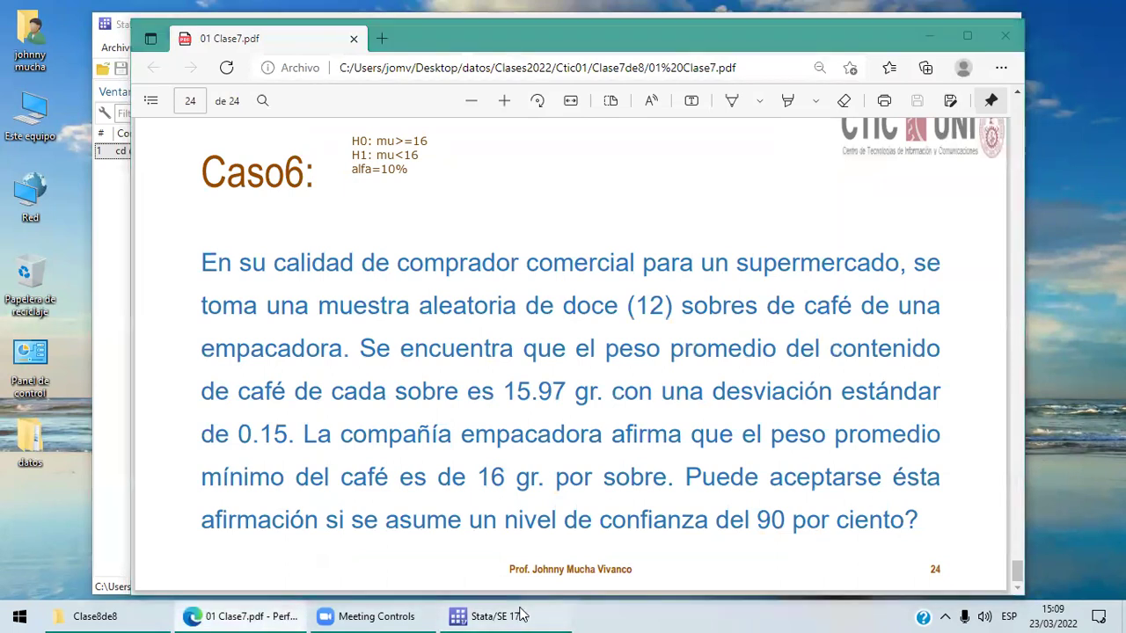
pyautogui.write('15.97')
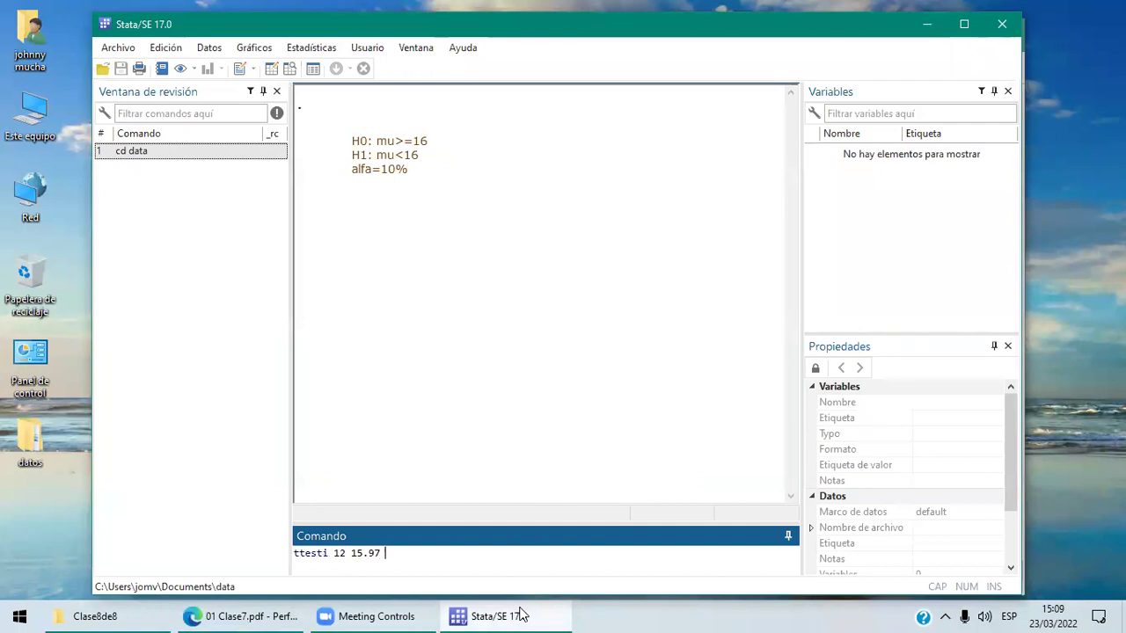
pyautogui.click(275, 615)
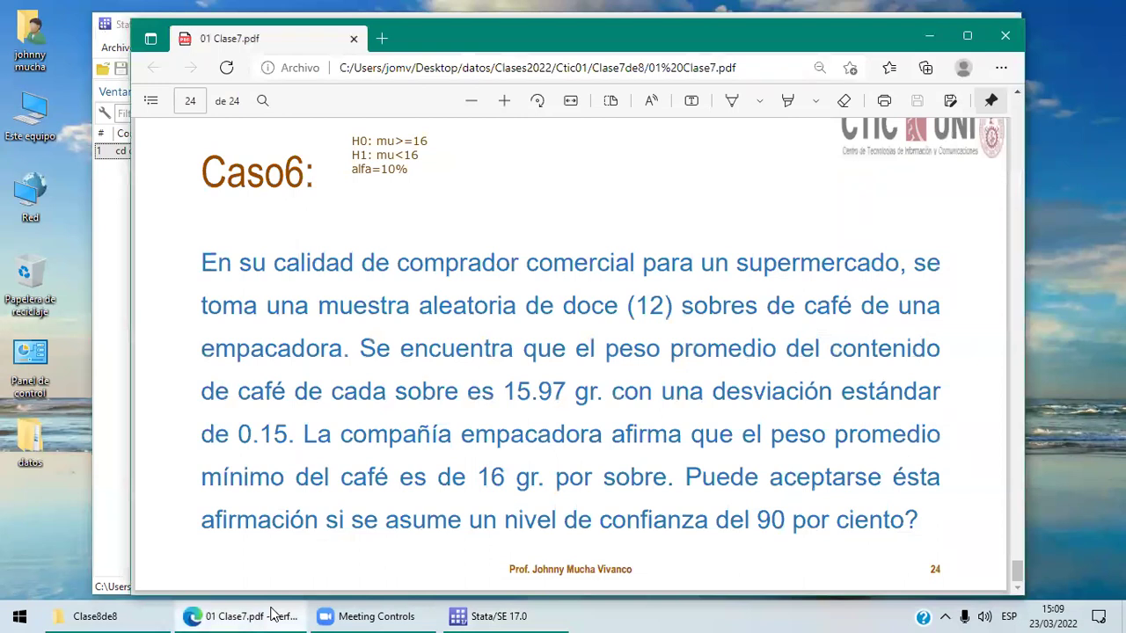
pyautogui.click(497, 615)
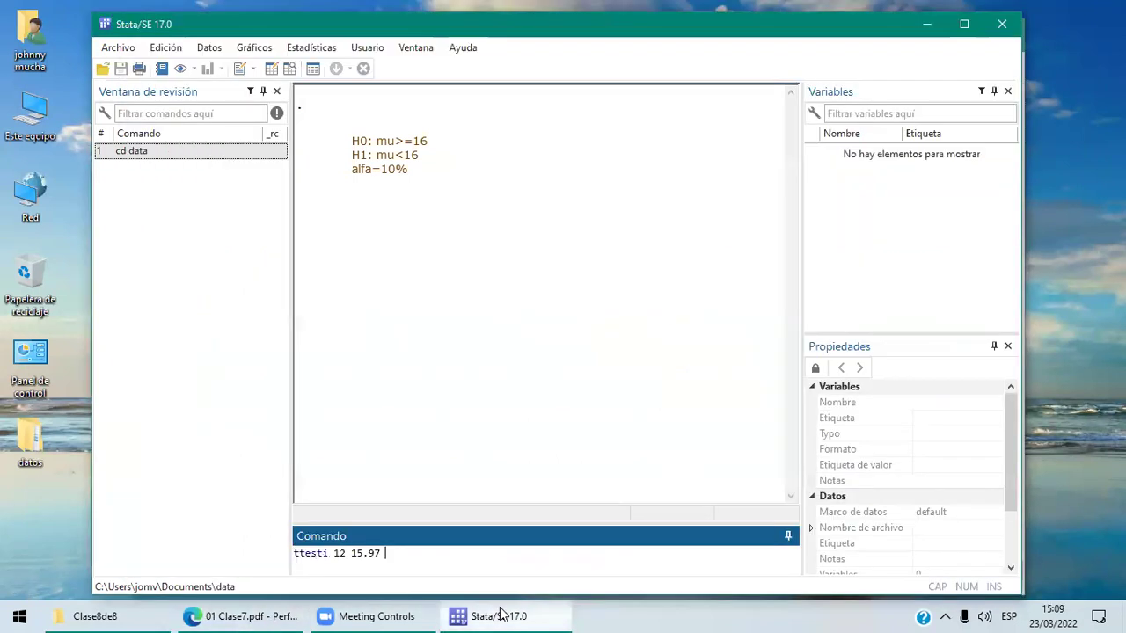
pyautogui.write('0.15,')
pyautogui.press('BackSpace')
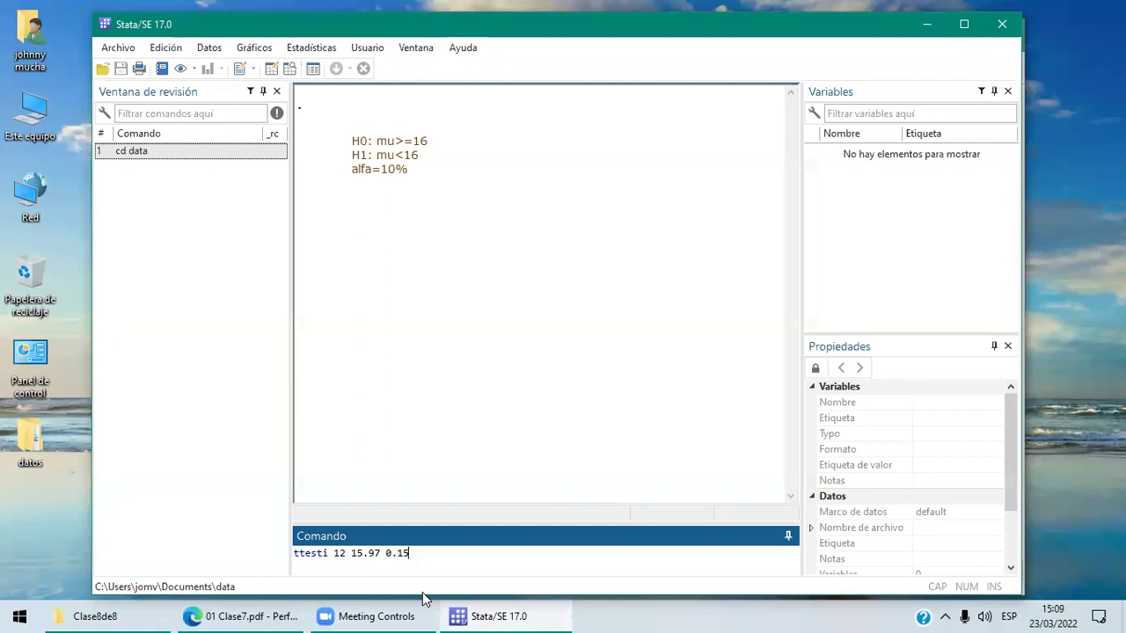
# - Complete the ttesti command with hypothesized mean 16 and the option level(90), checking the Caso6 statement, and run it
pyautogui.click(275, 616)
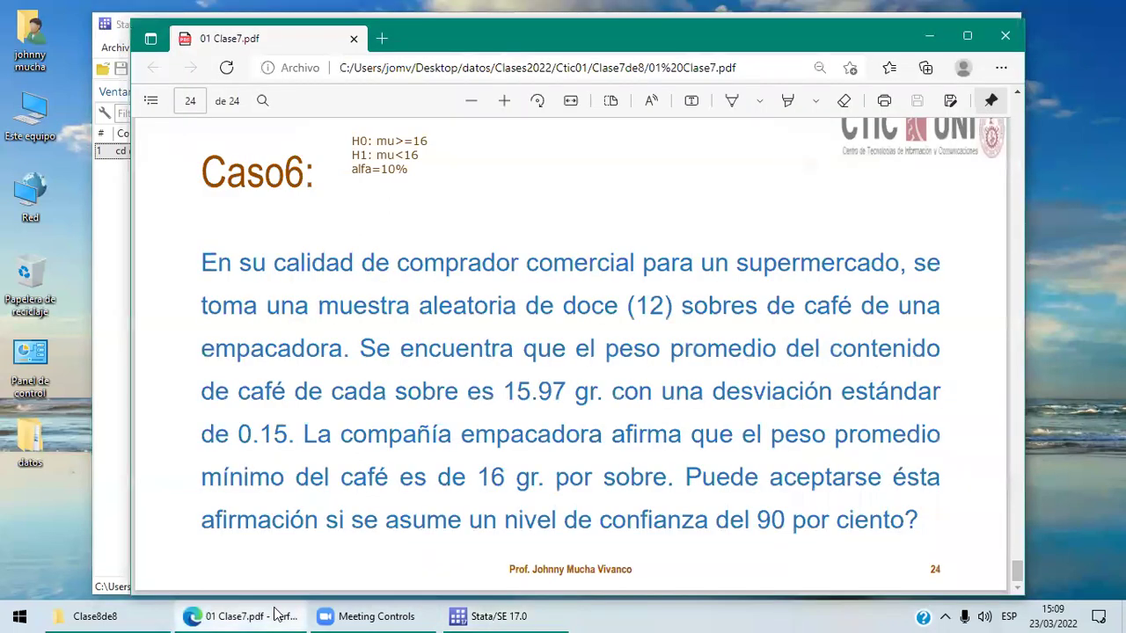
pyautogui.click(483, 614)
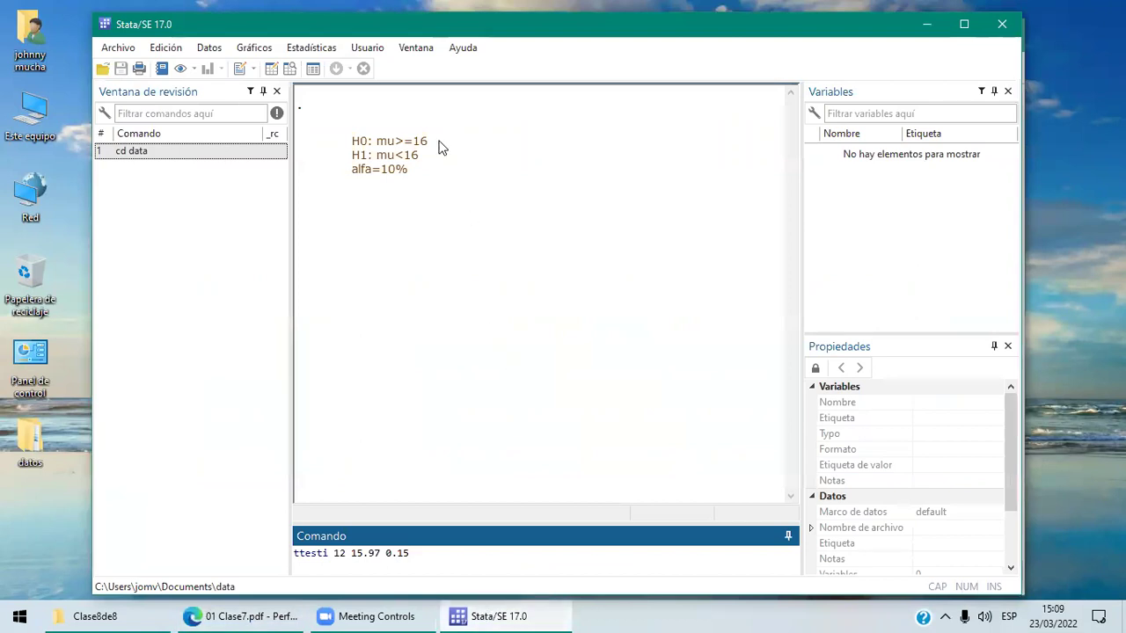
pyautogui.write('1')
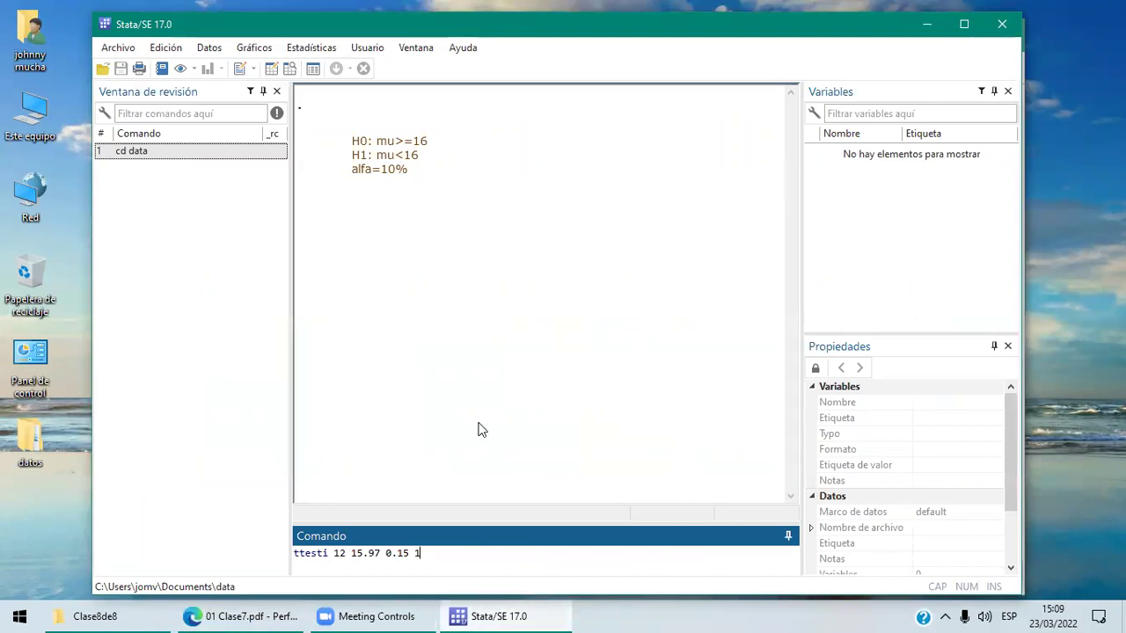
pyautogui.write('6, level(90)')
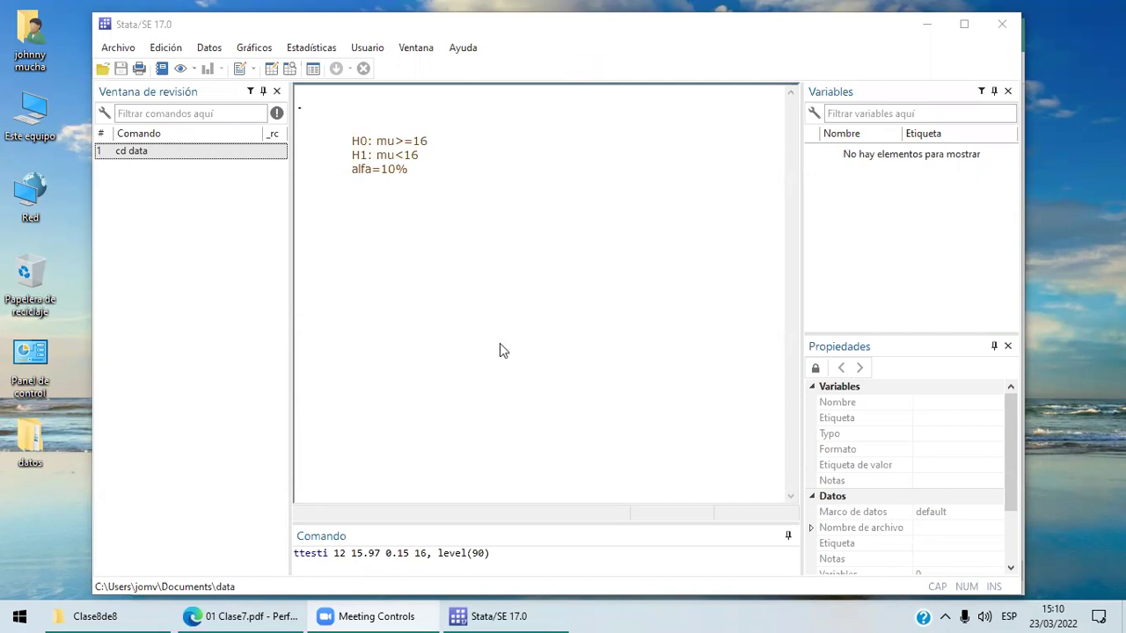
pyautogui.click(517, 615)
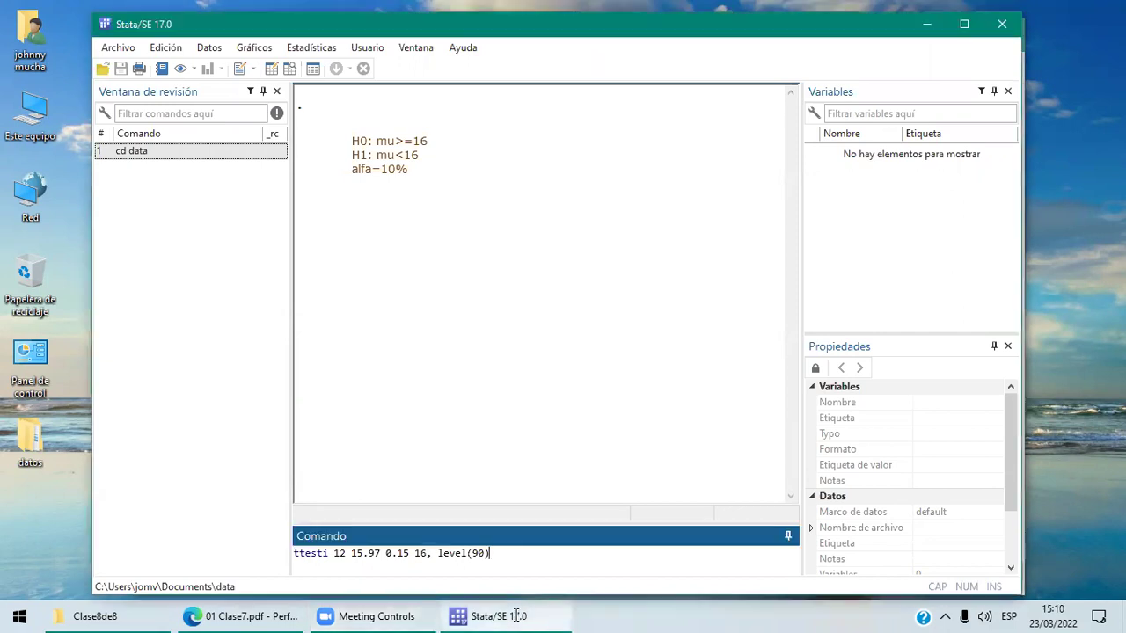
pyautogui.press('Return')
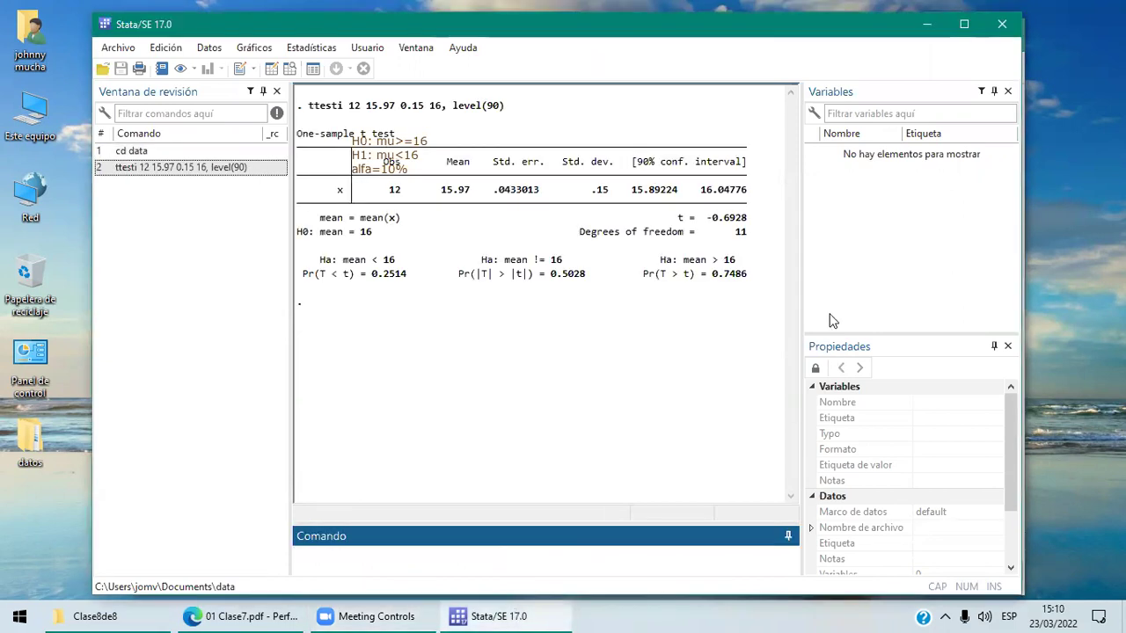
# - Add a text annotation below the t-test results with the lines "pvalor=25%" and "pvalor>alfa"
pyautogui.click(363, 148)
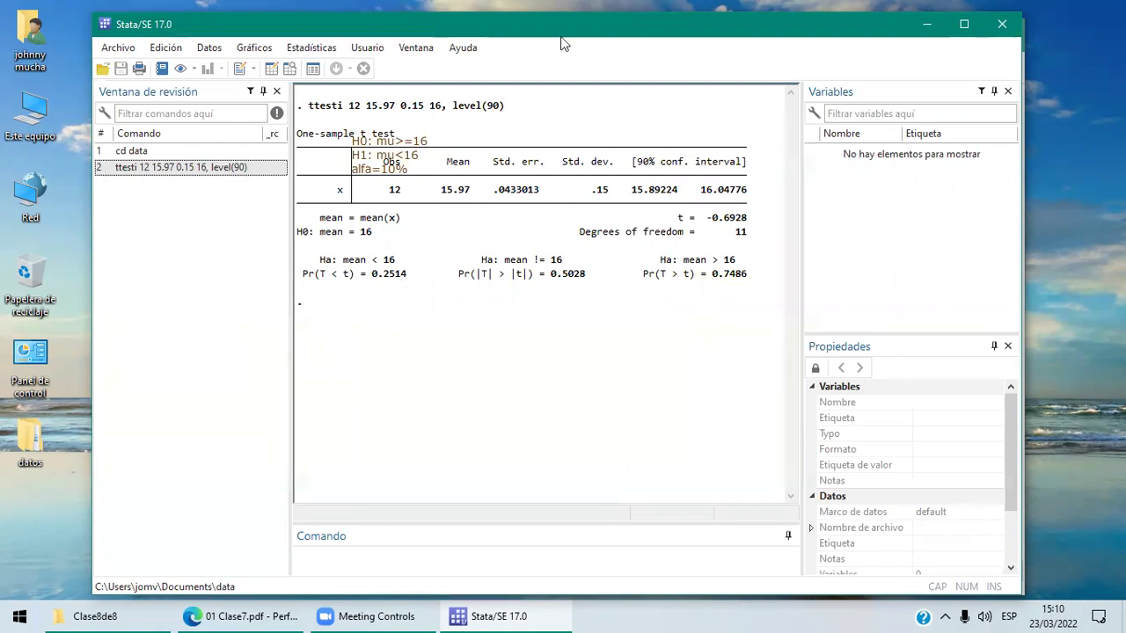
pyautogui.click(323, 331)
pyautogui.write('p')
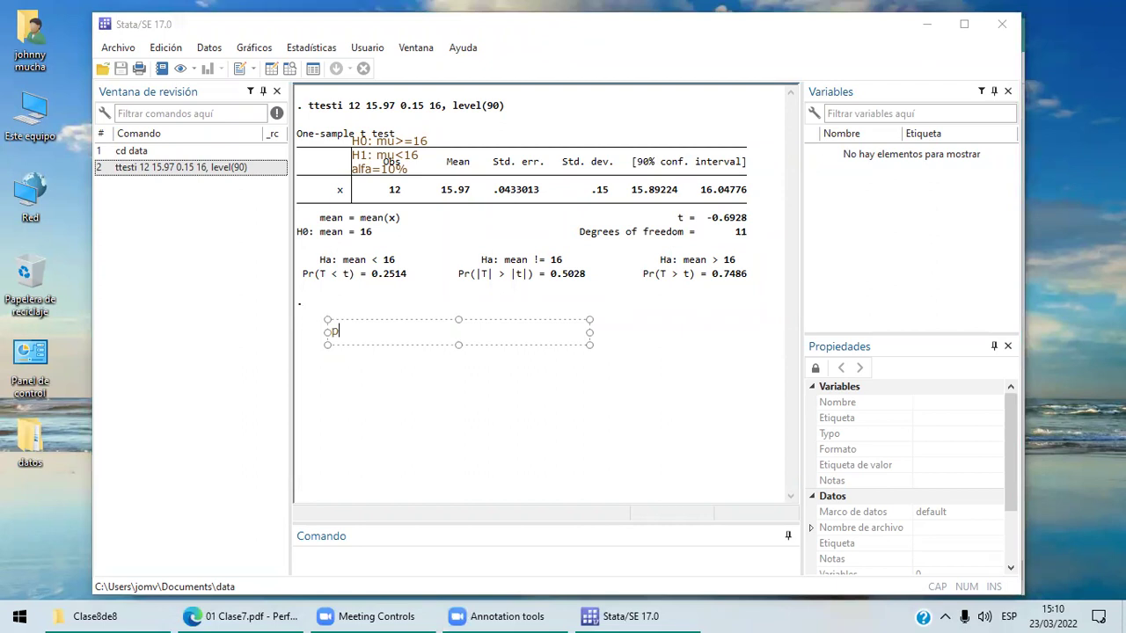
pyautogui.write('valor=25%')
pyautogui.press('Return')
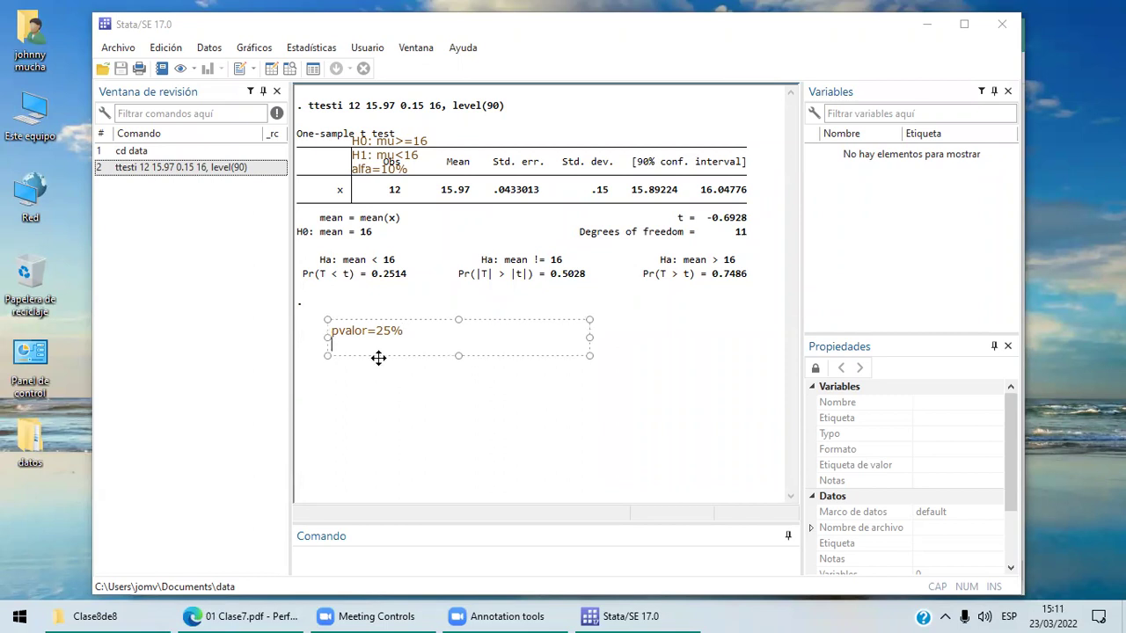
pyautogui.write('pvalor>alfa')
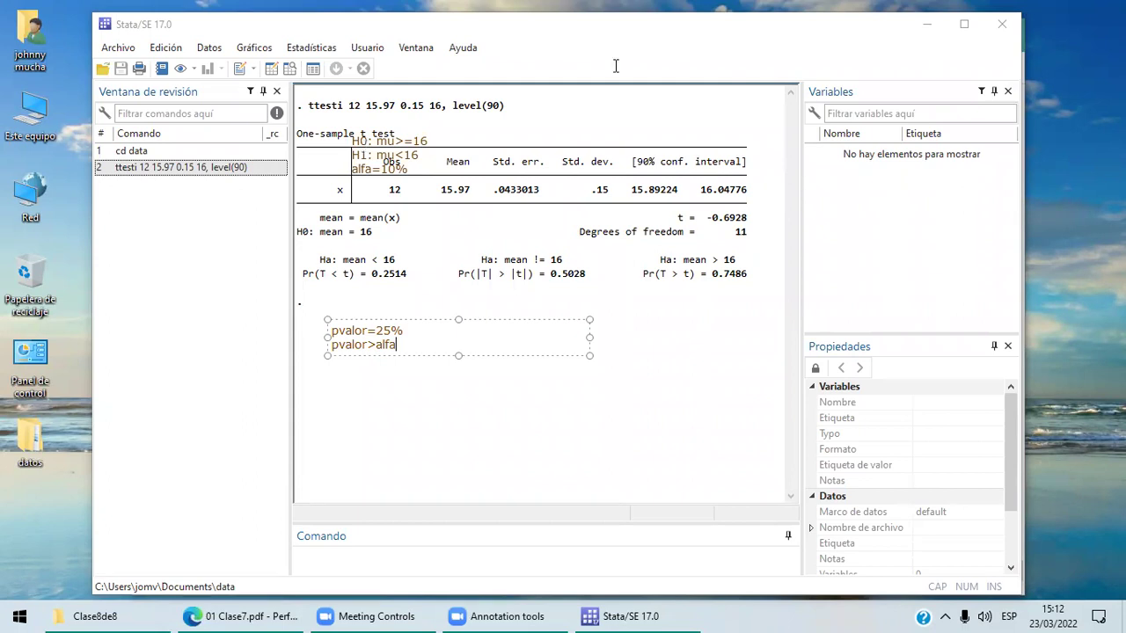
# - Undo the text annotations over the t-test output and leave annotation mode
pyautogui.hotkey('ctrl', 'z')
pyautogui.hotkey('ctrl', 'z')
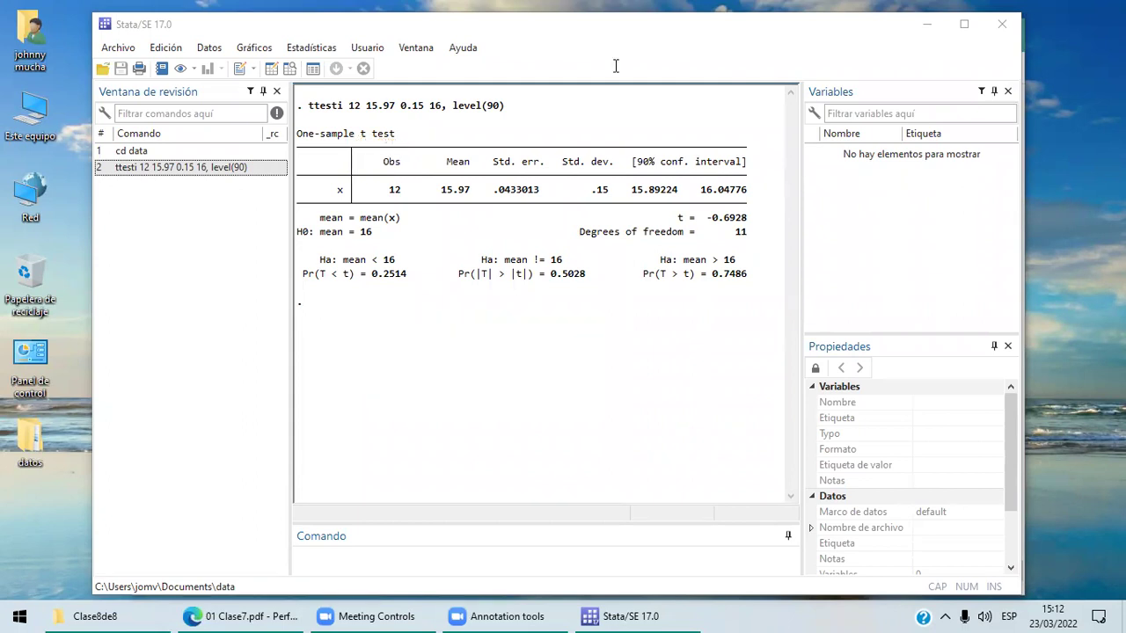
pyautogui.click(616, 66)
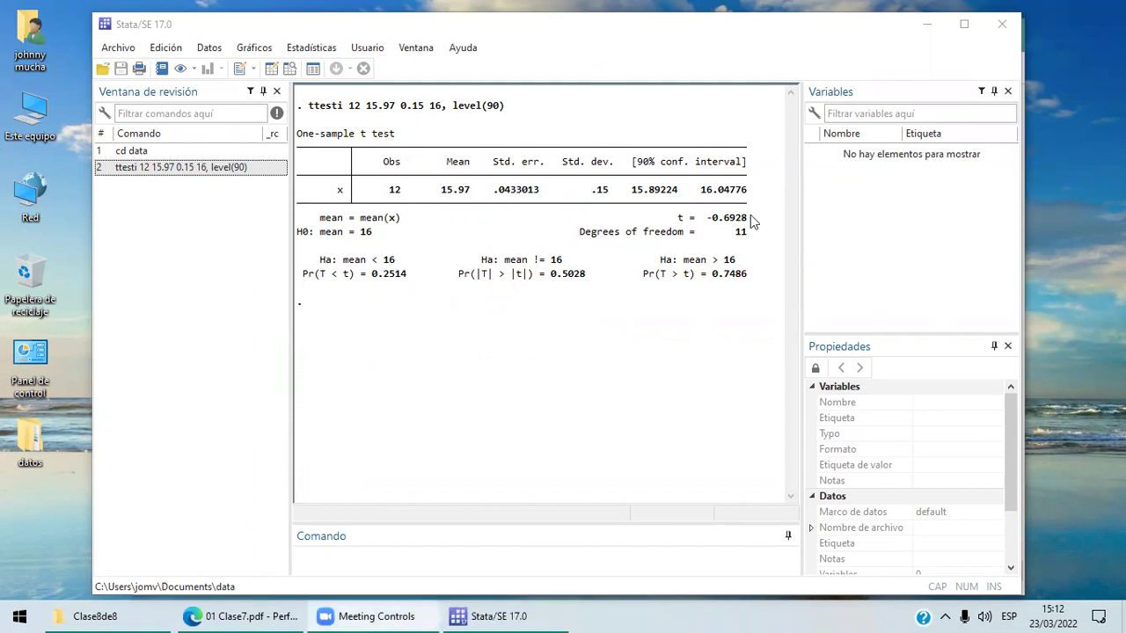
# - Close Stata and the Clase7 PDF, and open the "01 Clase8" PDF from the Clase8de8 folder
pyautogui.click(1011, 22)
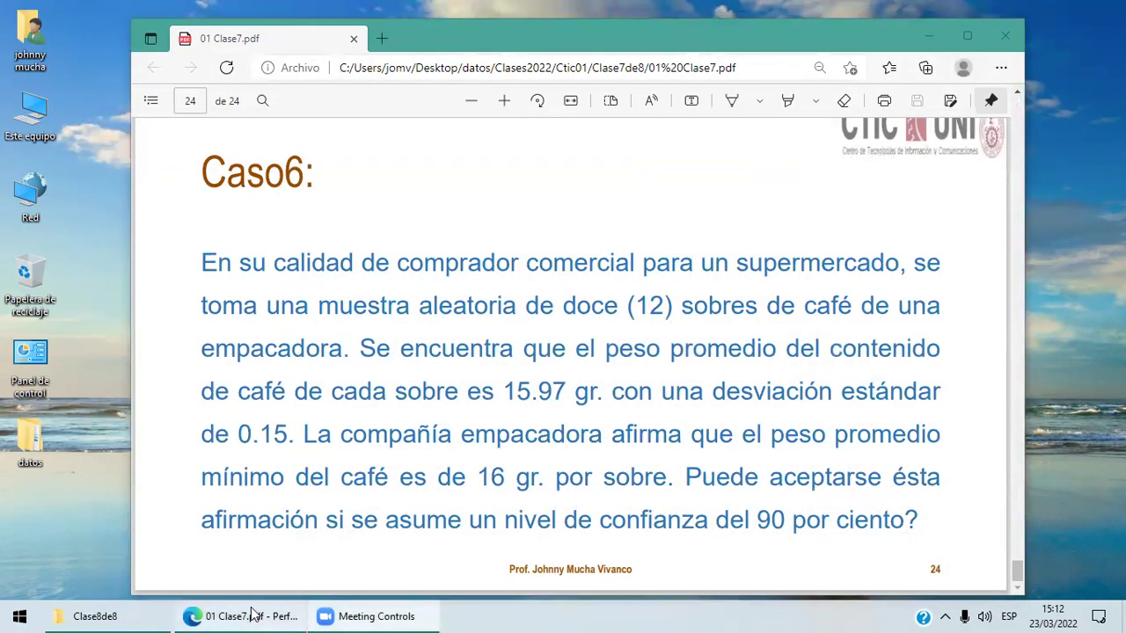
pyautogui.click(1005, 37)
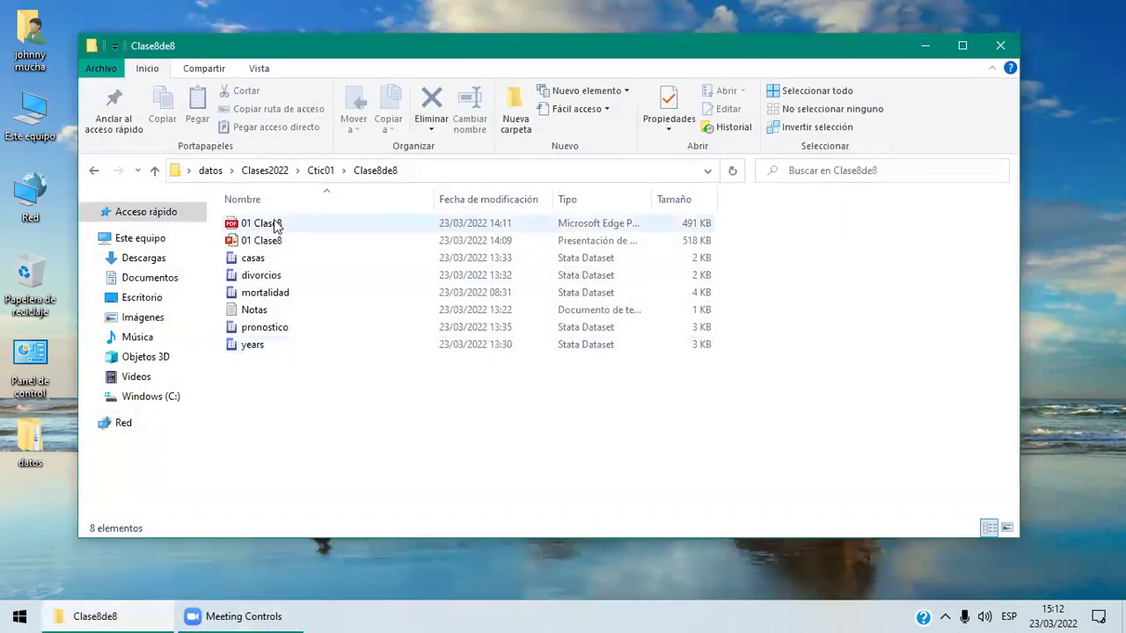
pyautogui.click(275, 225)
pyautogui.doubleClick(275, 225)
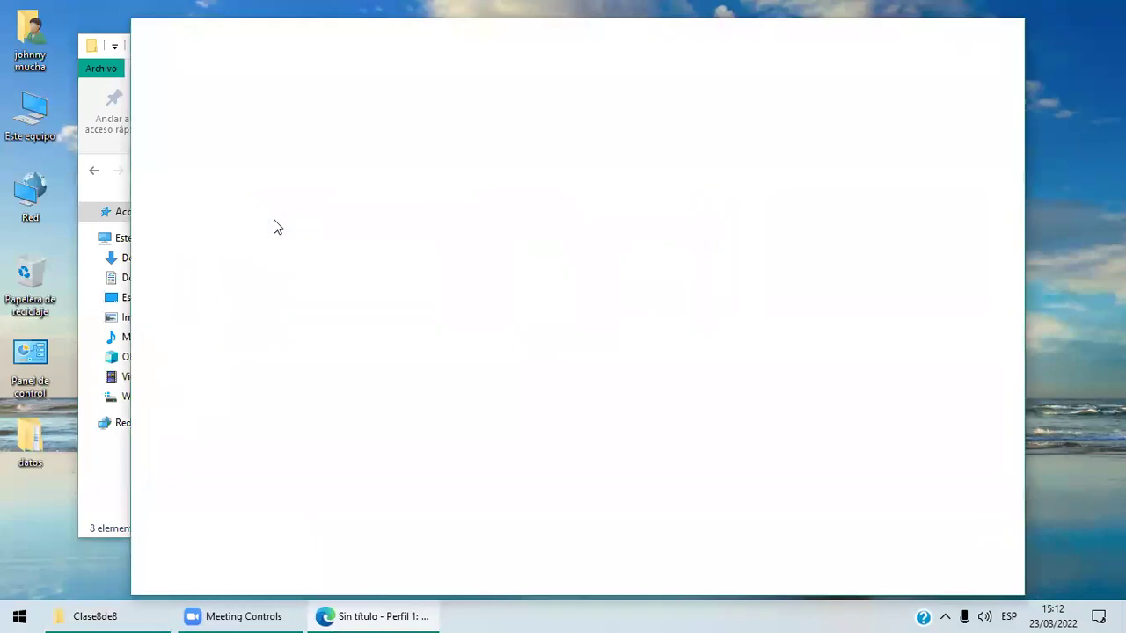
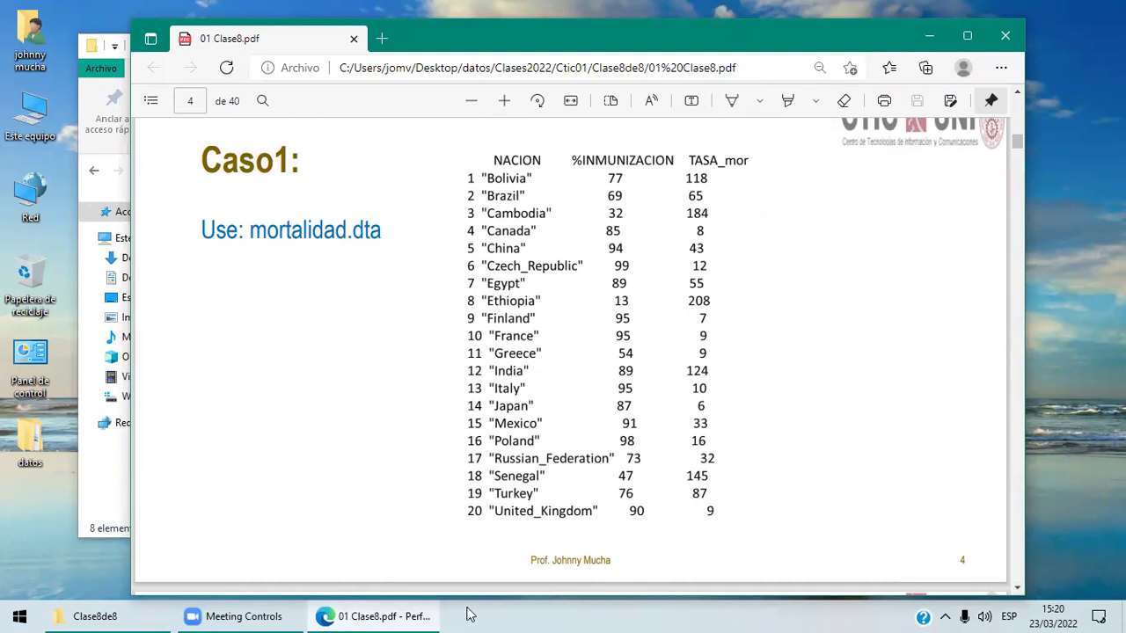
# - Launch StataSE 17 (64-bit) from the Windows search
pyautogui.press('super')
pyautogui.write('st')
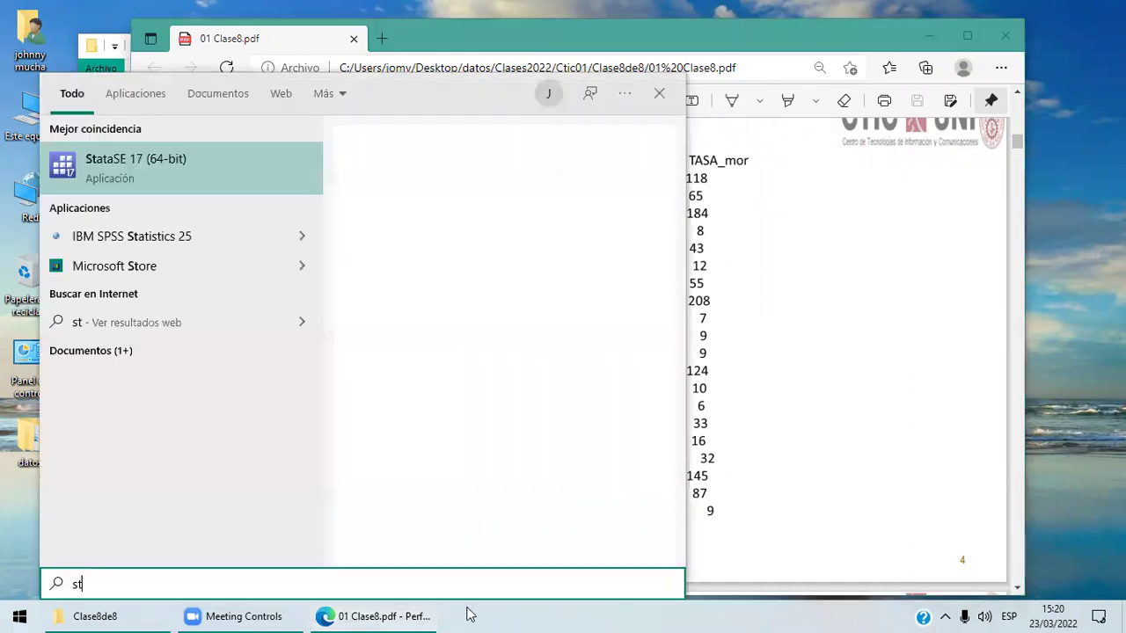
pyautogui.click(238, 143)
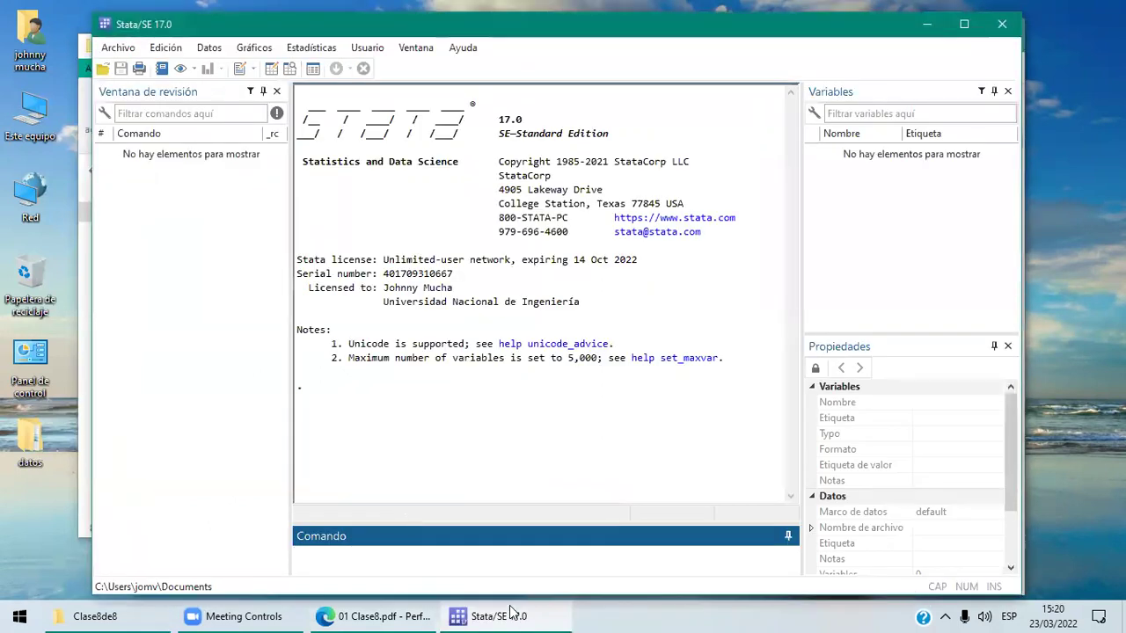
pyautogui.moveTo(517, 616)
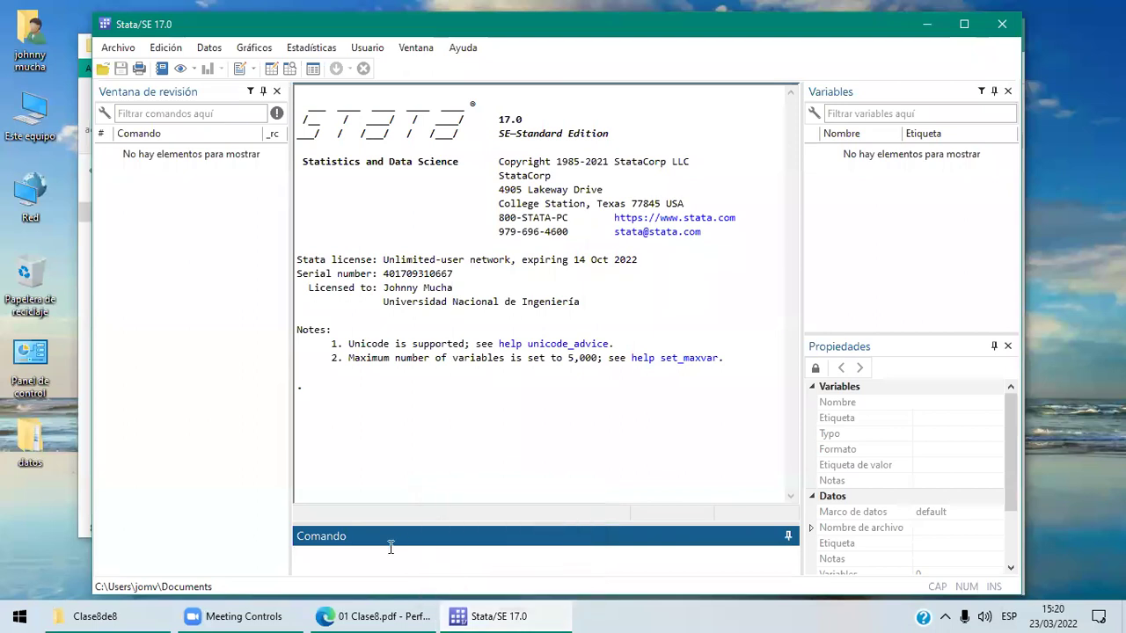
# - Change Stata's working directory to data and list its contents with dir
pyautogui.write('cd data')
pyautogui.press('Return')
pyautogui.write('dir')
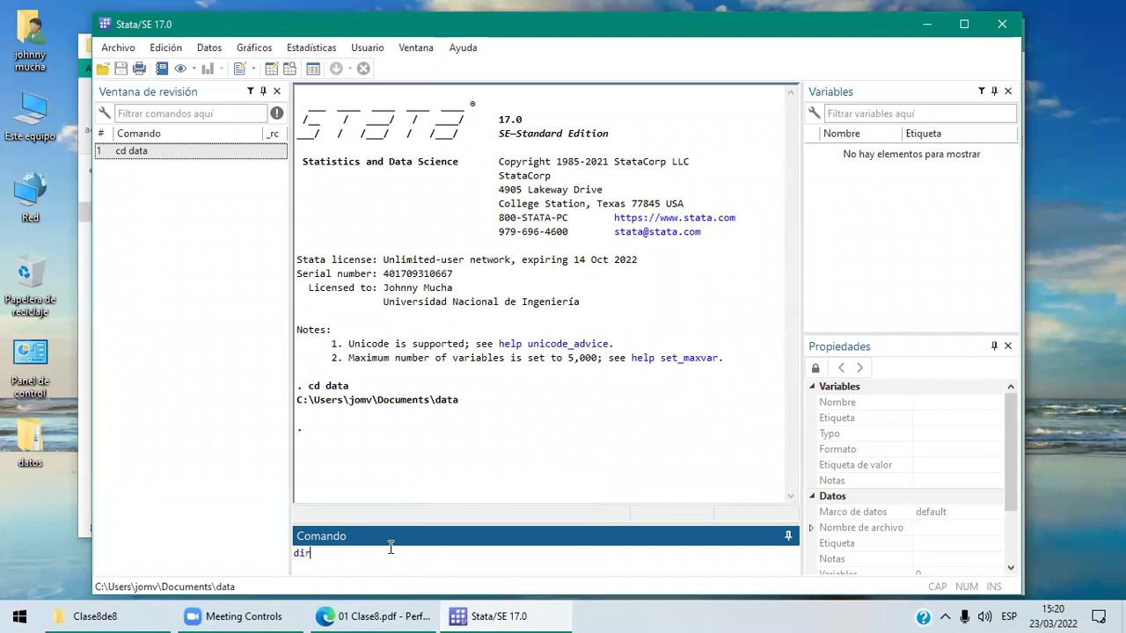
pyautogui.press('Return')
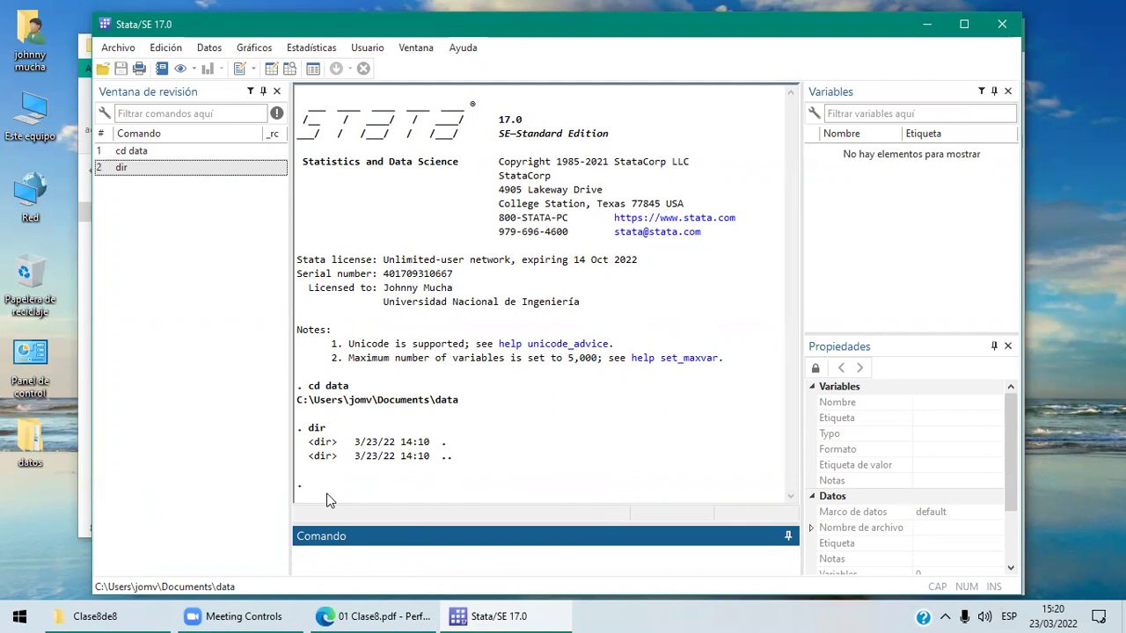
# - Switch to the Clase8de8 folder and copy the Stata datasets casas, divorcios, mortalidad, pronostico and years
pyautogui.doubleClick(24, 424)
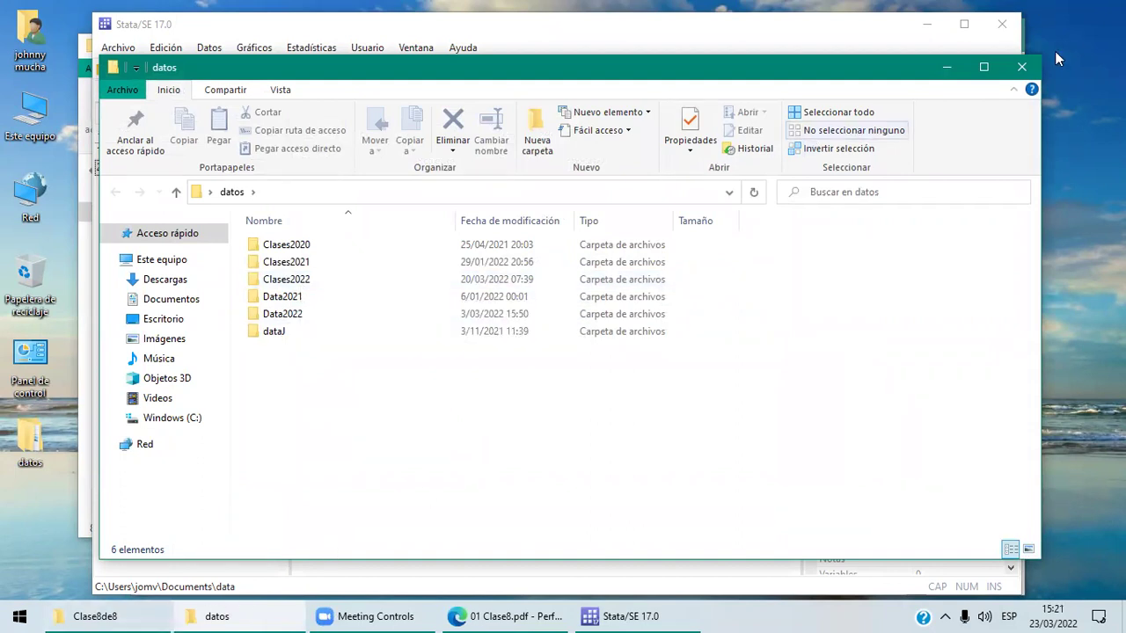
pyautogui.click(1021, 66)
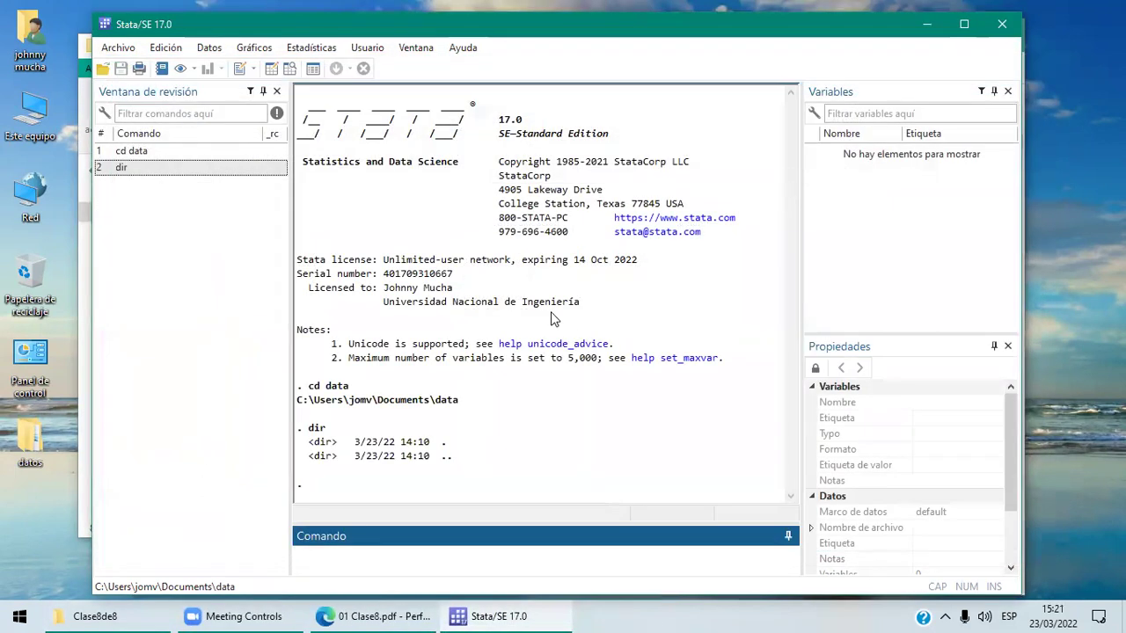
pyautogui.click(88, 616)
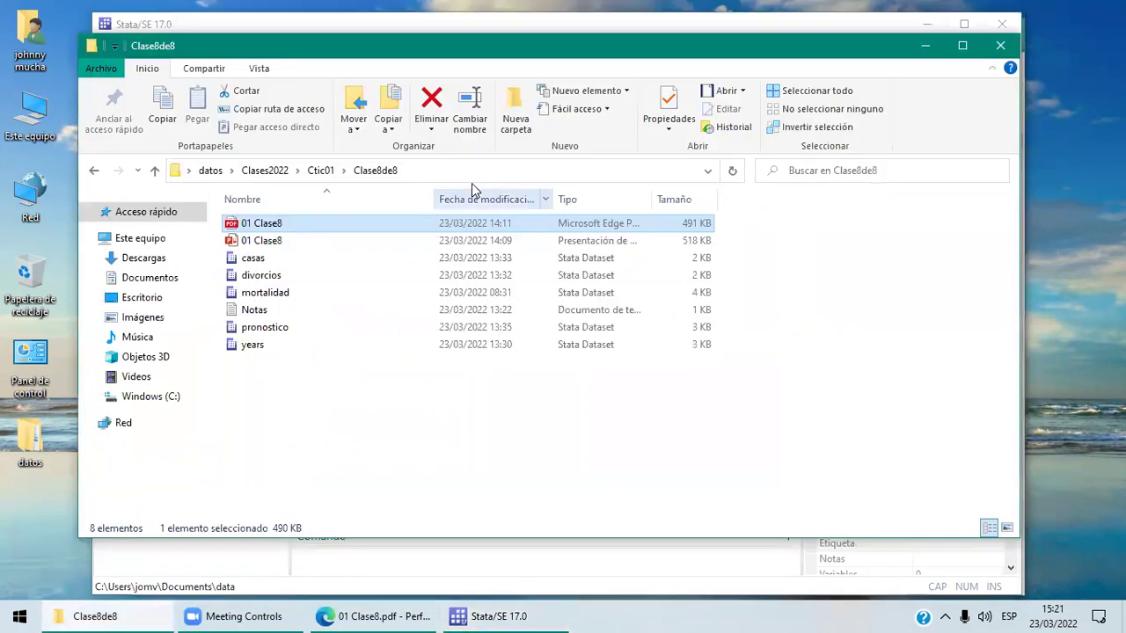
pyautogui.click(257, 262)
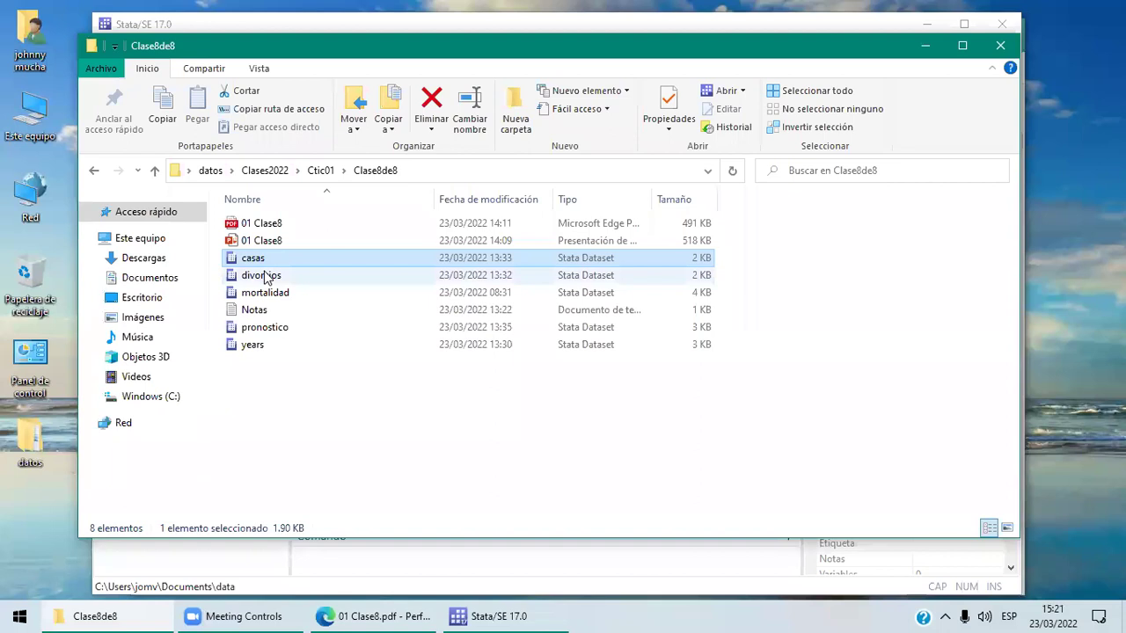
pyautogui.keyDown('shift'); pyautogui.click(289, 297); pyautogui.keyUp('shift')
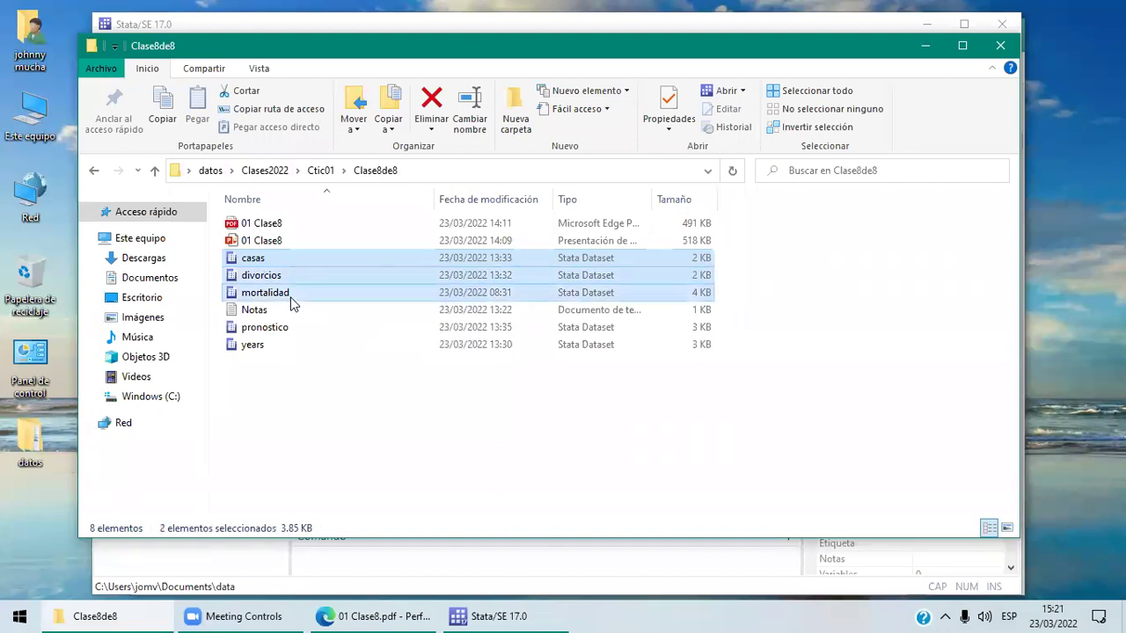
pyautogui.keyDown('ctrl'); pyautogui.click(295, 330); pyautogui.keyUp('ctrl')
pyautogui.keyDown('ctrl'); pyautogui.click(273, 340); pyautogui.keyUp('ctrl')
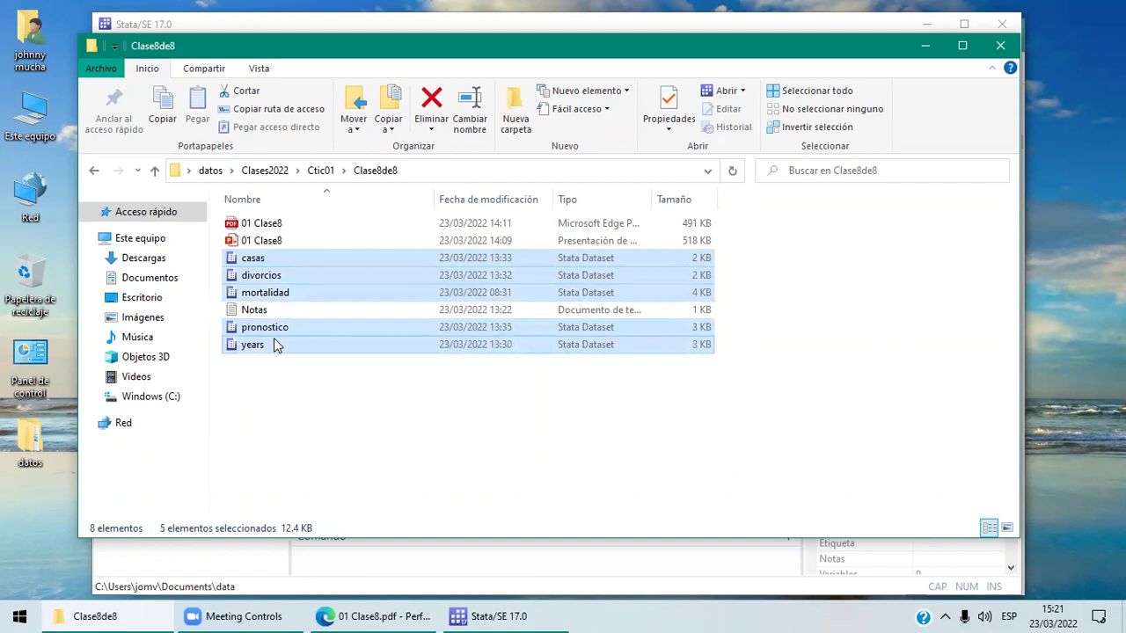
pyautogui.hotkey('ctrl', 'c')
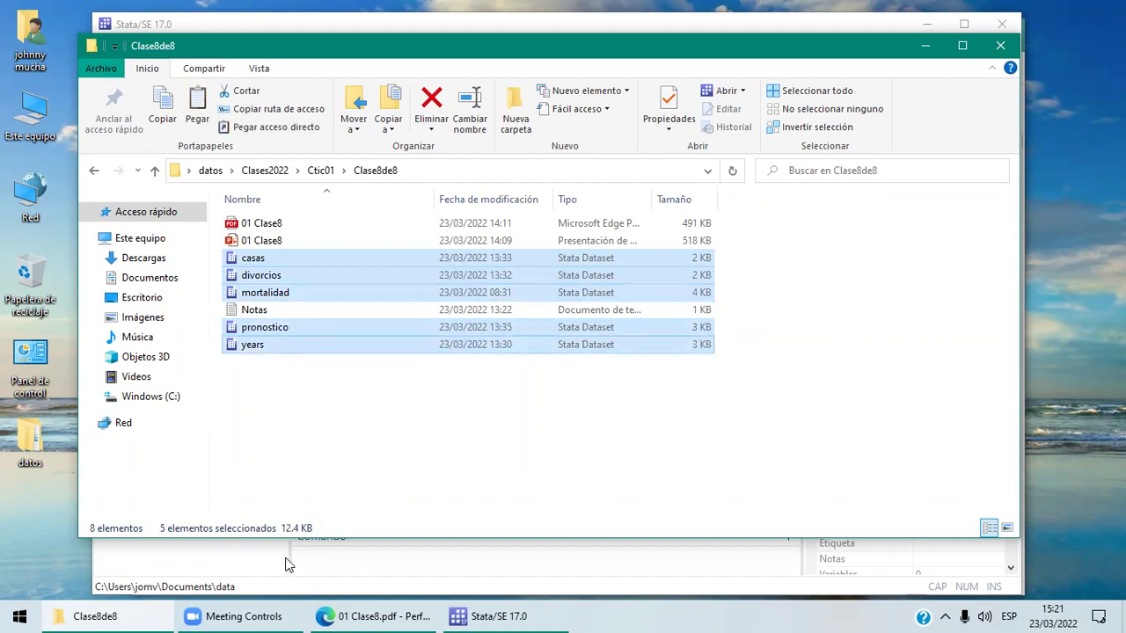
# - Paste the copied Stata datasets into the data folder inside Documentos and close File Explorer
pyautogui.click(144, 278)
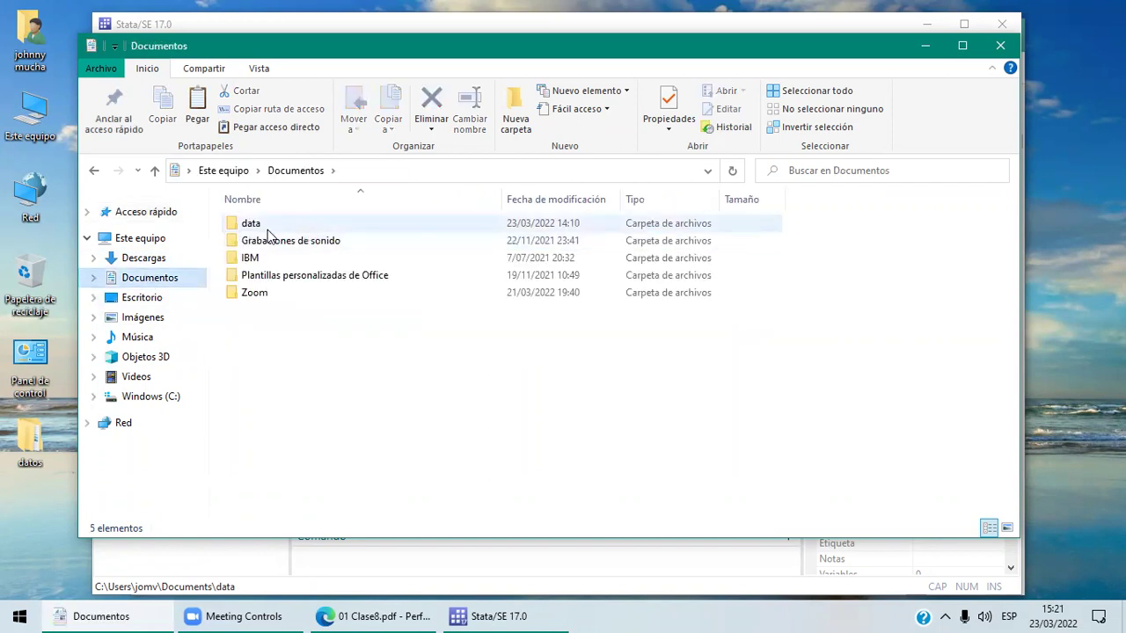
pyautogui.doubleClick(255, 225)
pyautogui.rightClick(321, 262)
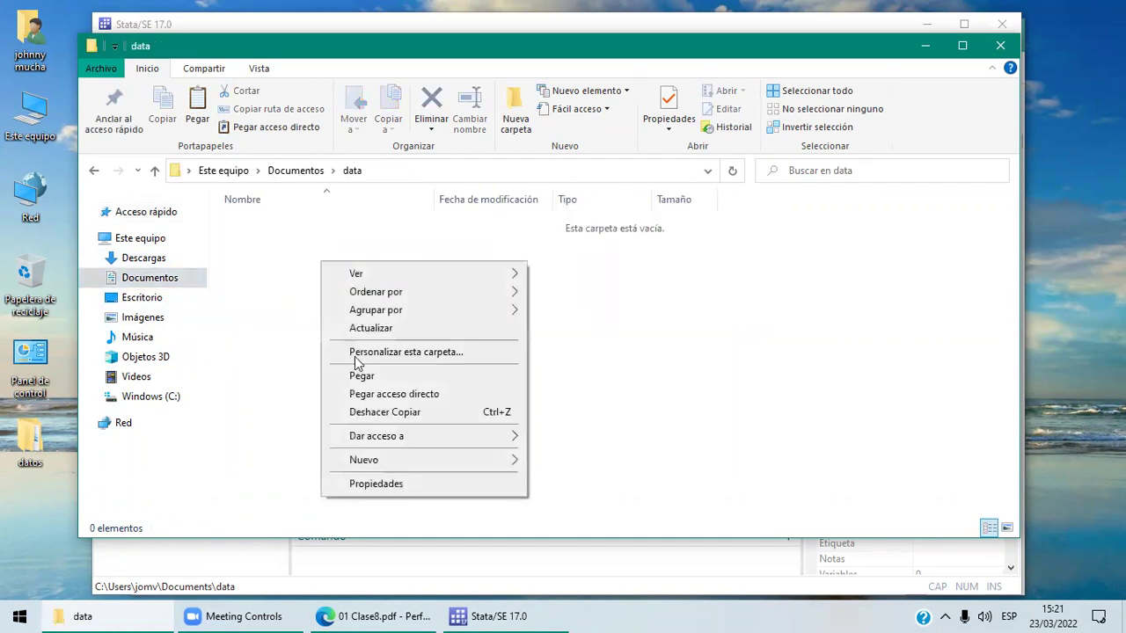
pyautogui.click(358, 377)
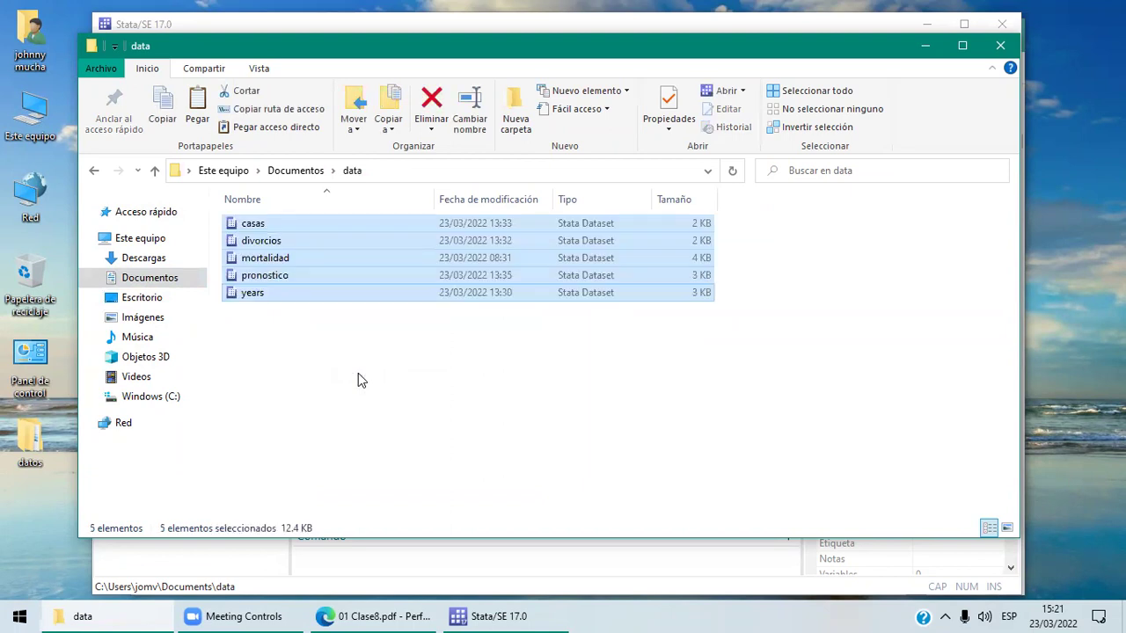
pyautogui.click(1003, 46)
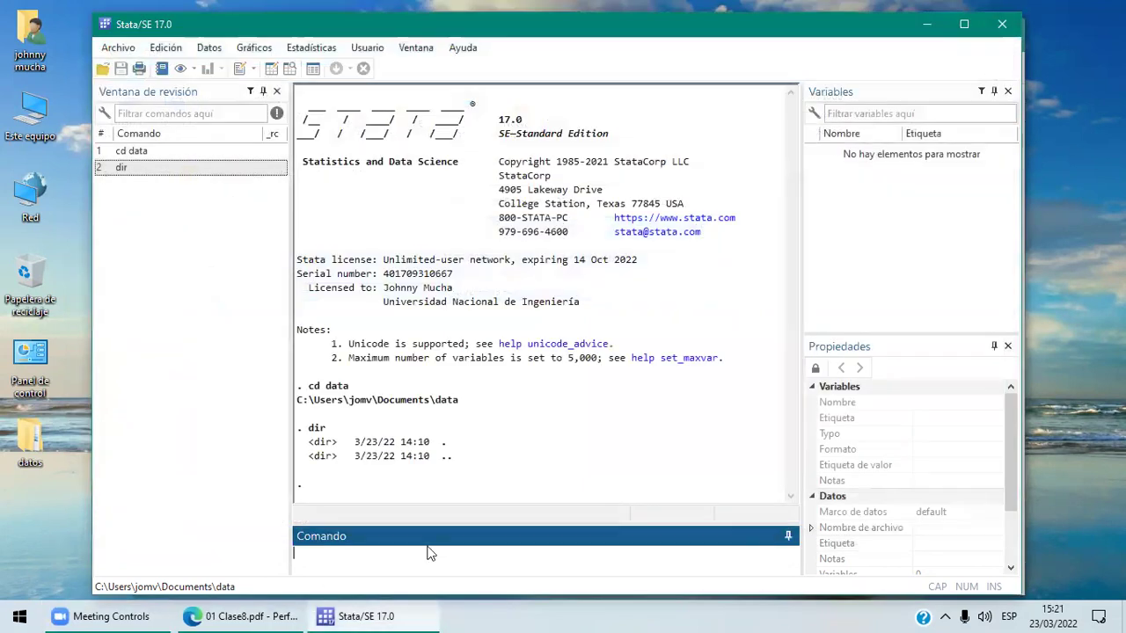
pyautogui.doubleClick(24, 451)
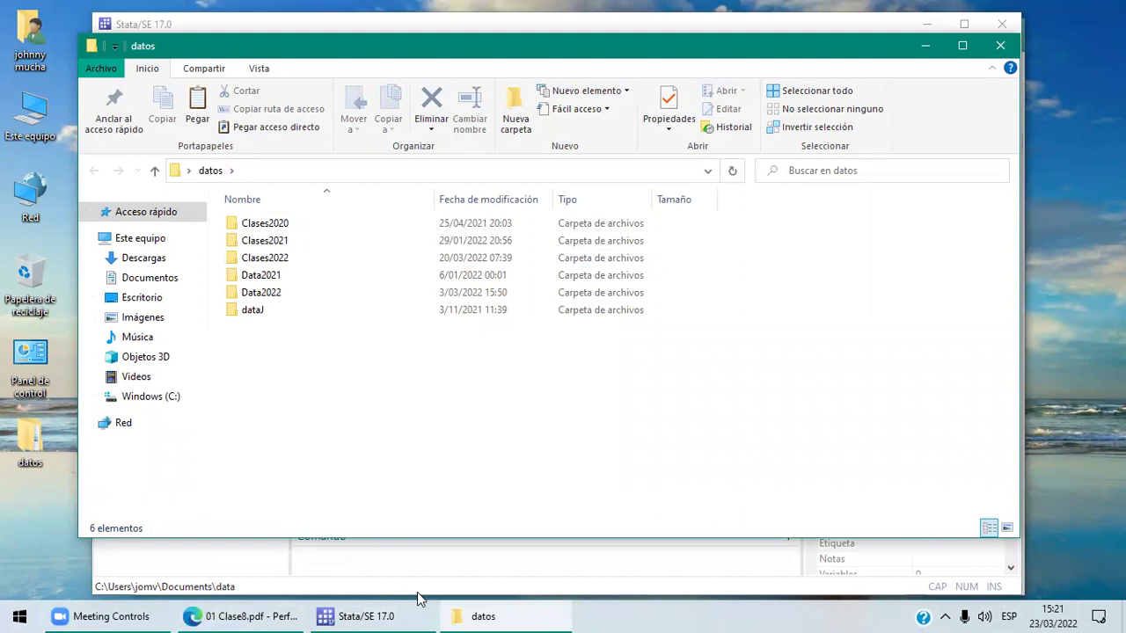
pyautogui.click(1001, 46)
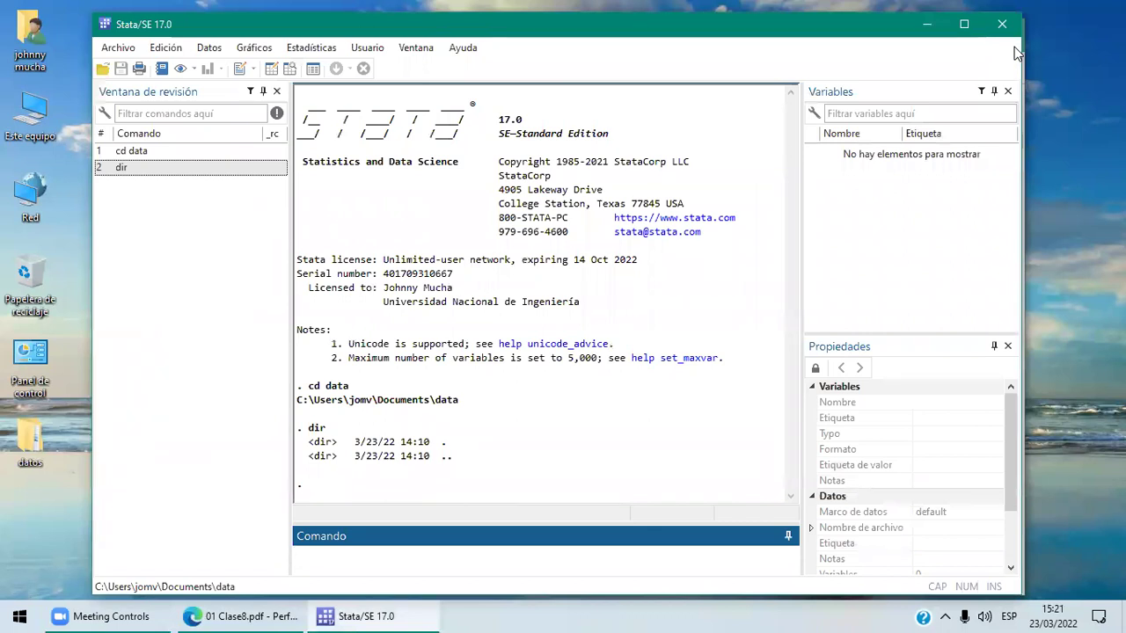
# - Load the mortalidad dataset in Stata with the use command and open it in the Data Editor in edit mode
pyautogui.write('use mortal')
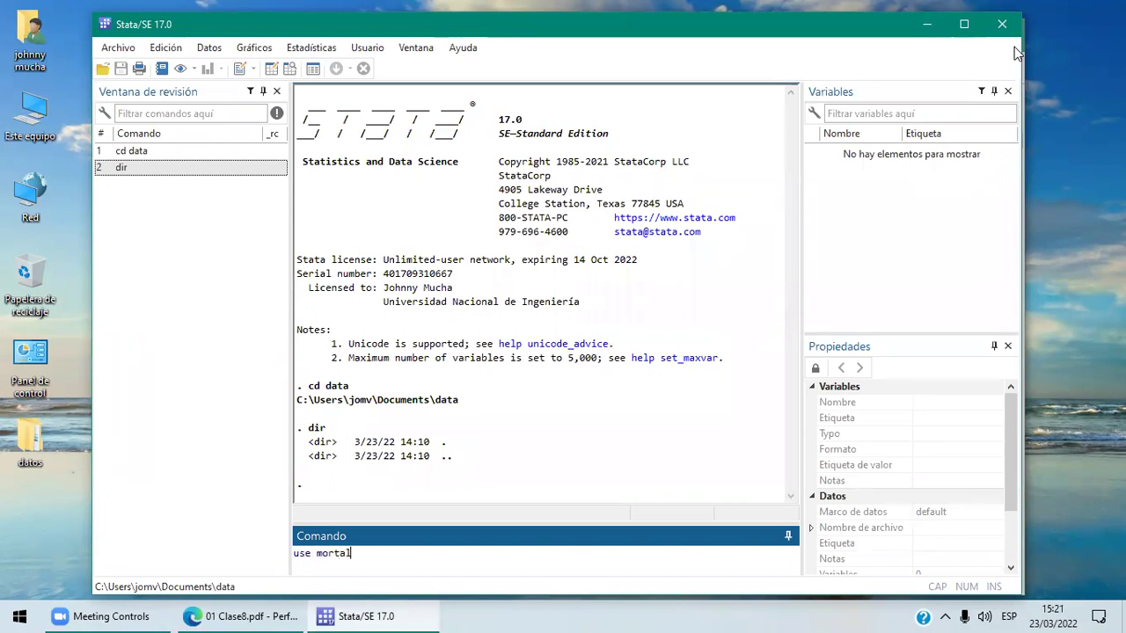
pyautogui.write('idad')
pyautogui.press('Return')
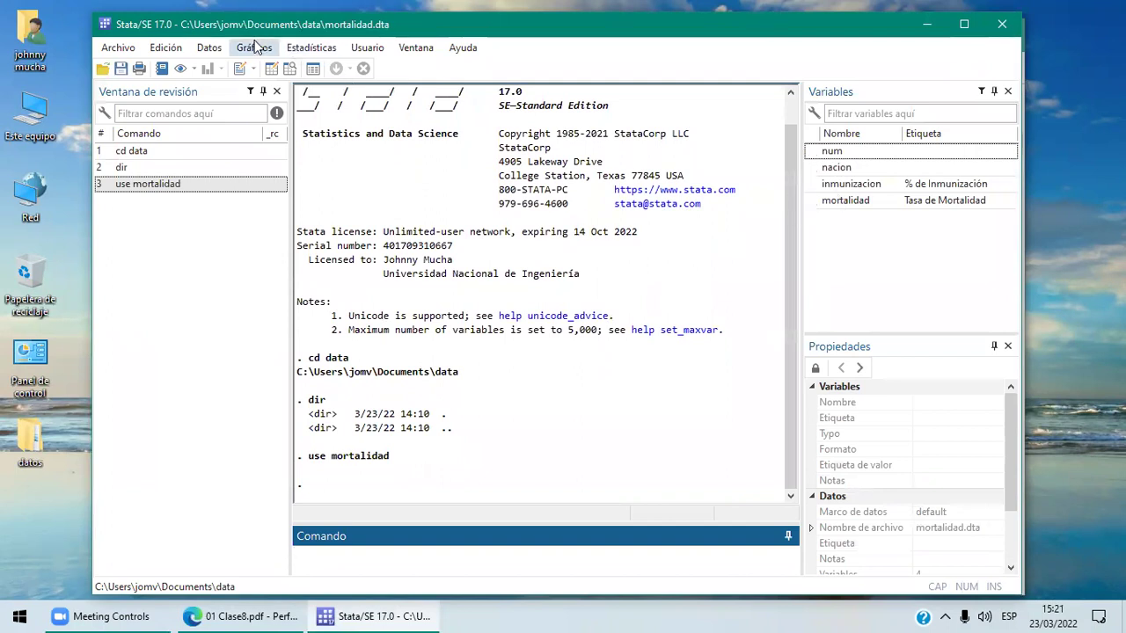
pyautogui.click(209, 48)
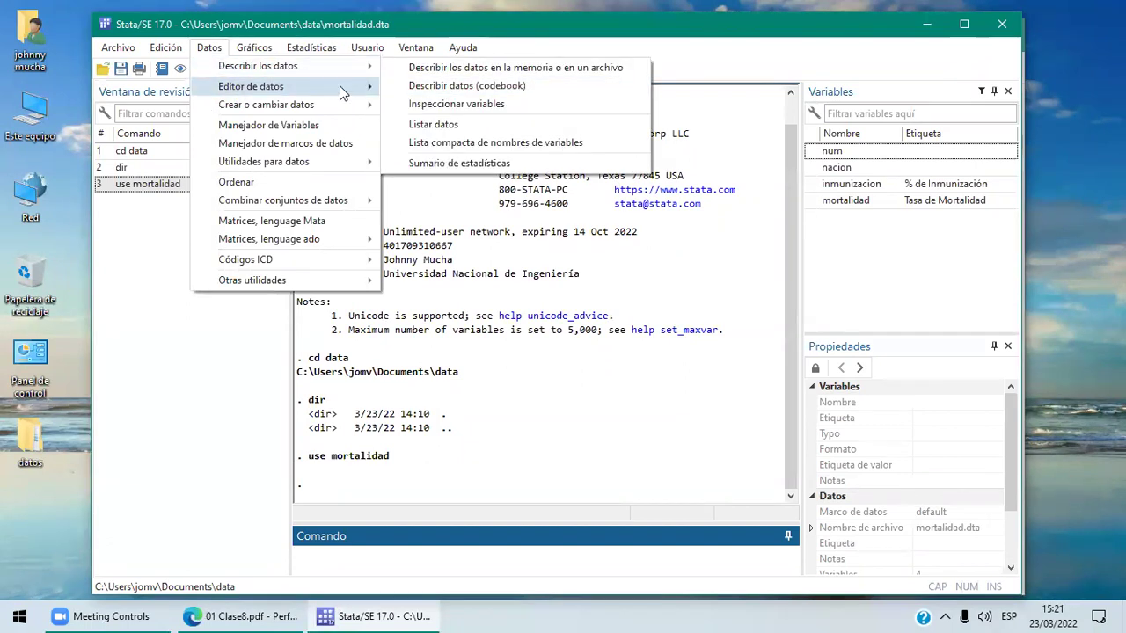
pyautogui.moveTo(345, 92)
pyautogui.click(413, 91)
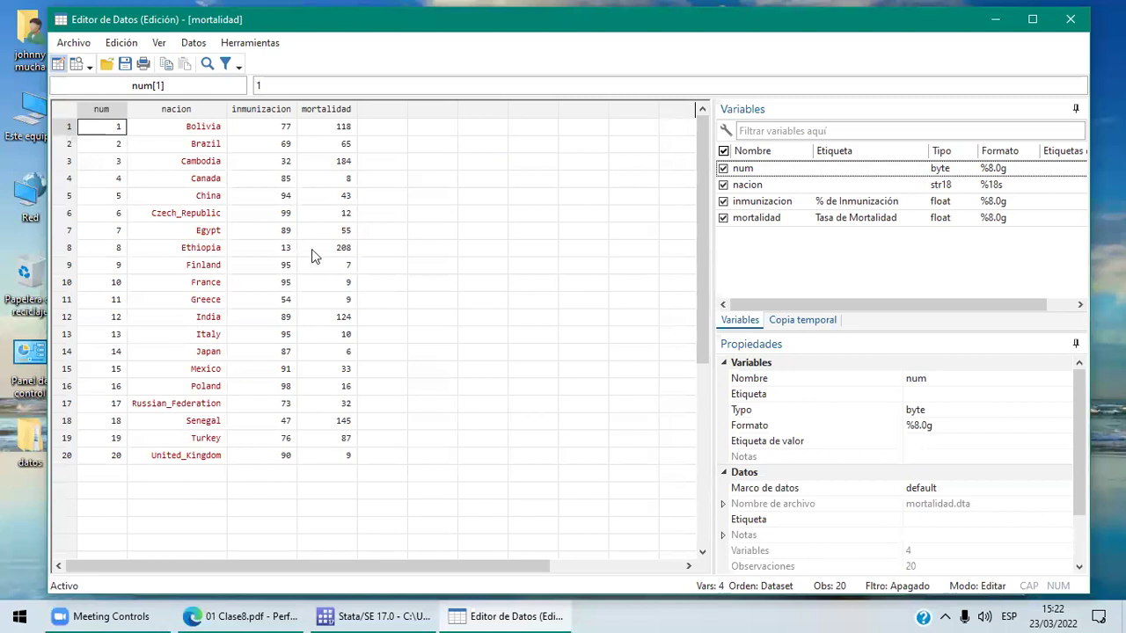
# - Compare the inmunizacion and mortalidad columns with the Caso1 table on page 4 of the Clase8 PDF
pyautogui.click(271, 112)
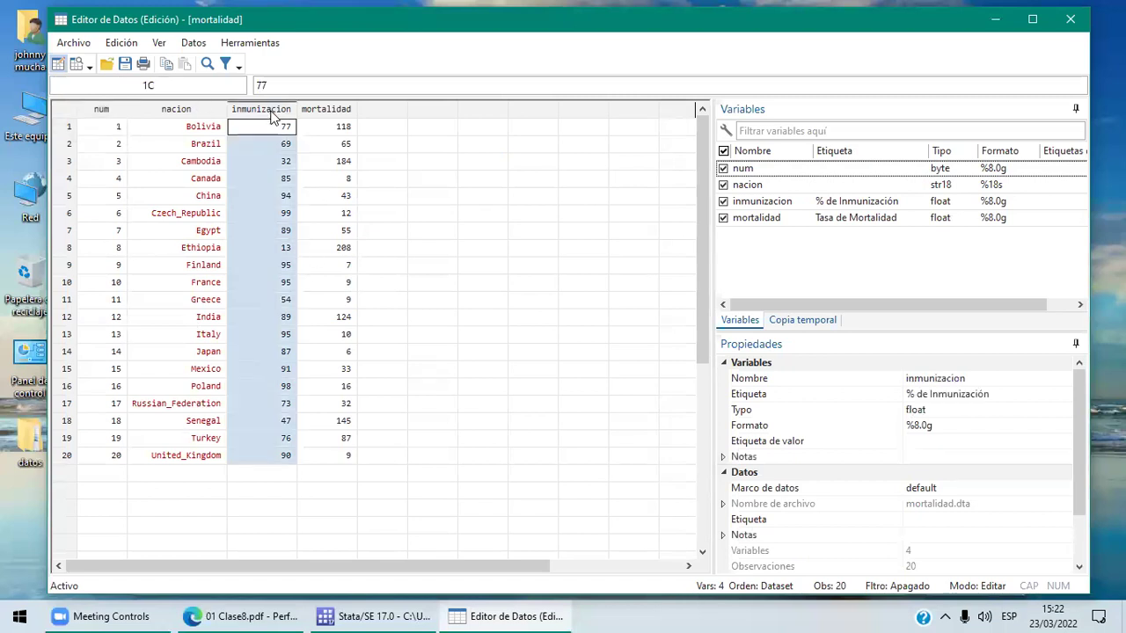
pyautogui.click(332, 113)
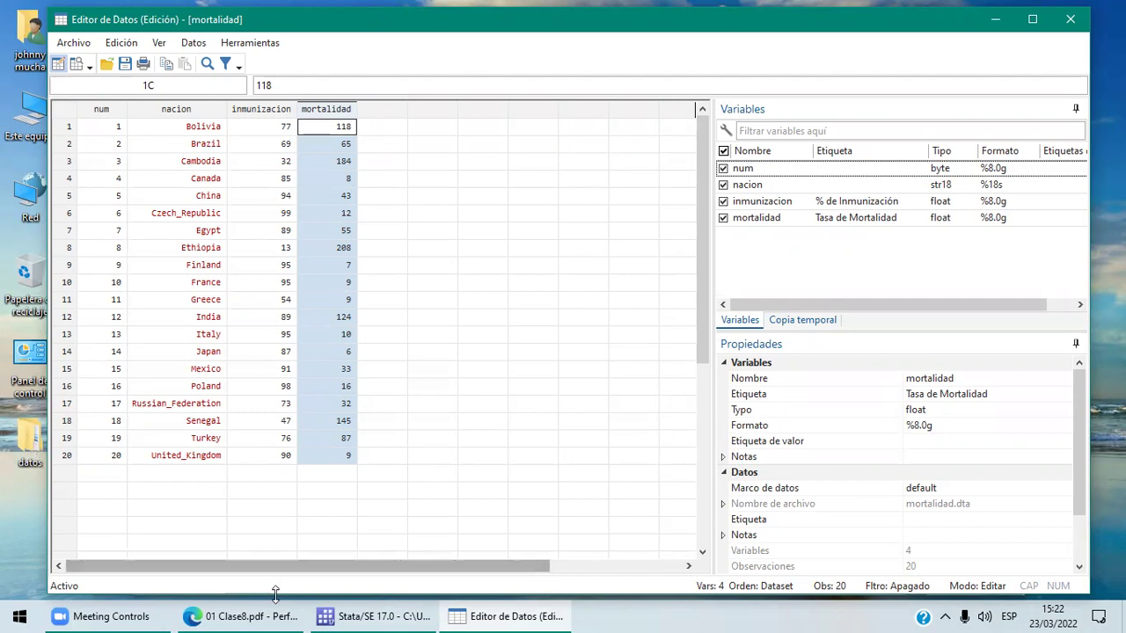
pyautogui.click(225, 613)
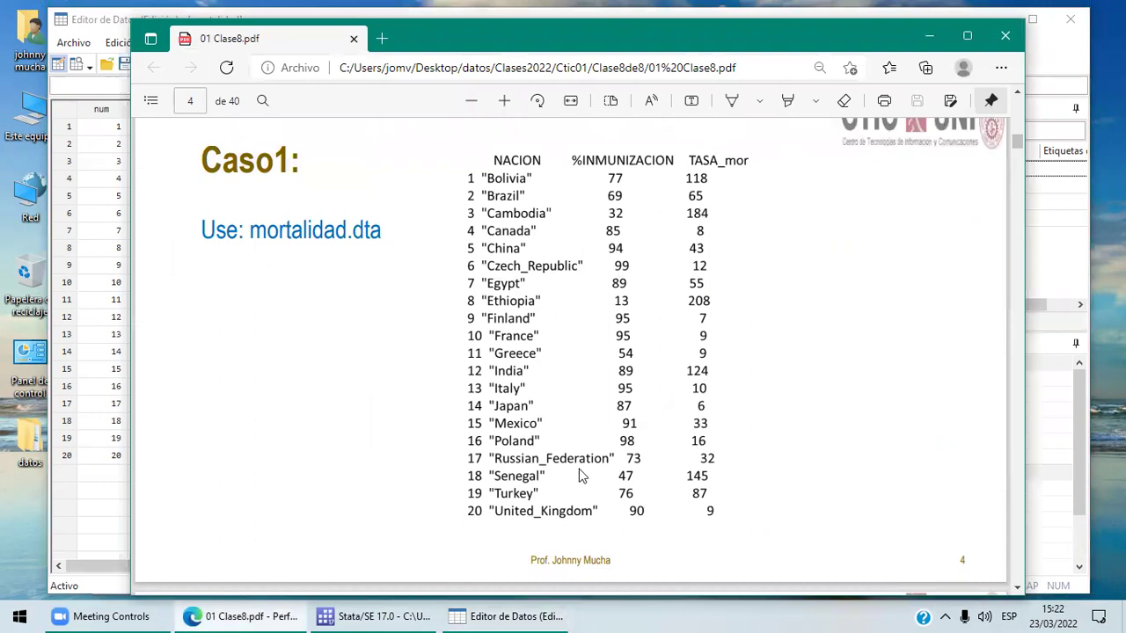
pyautogui.click(480, 613)
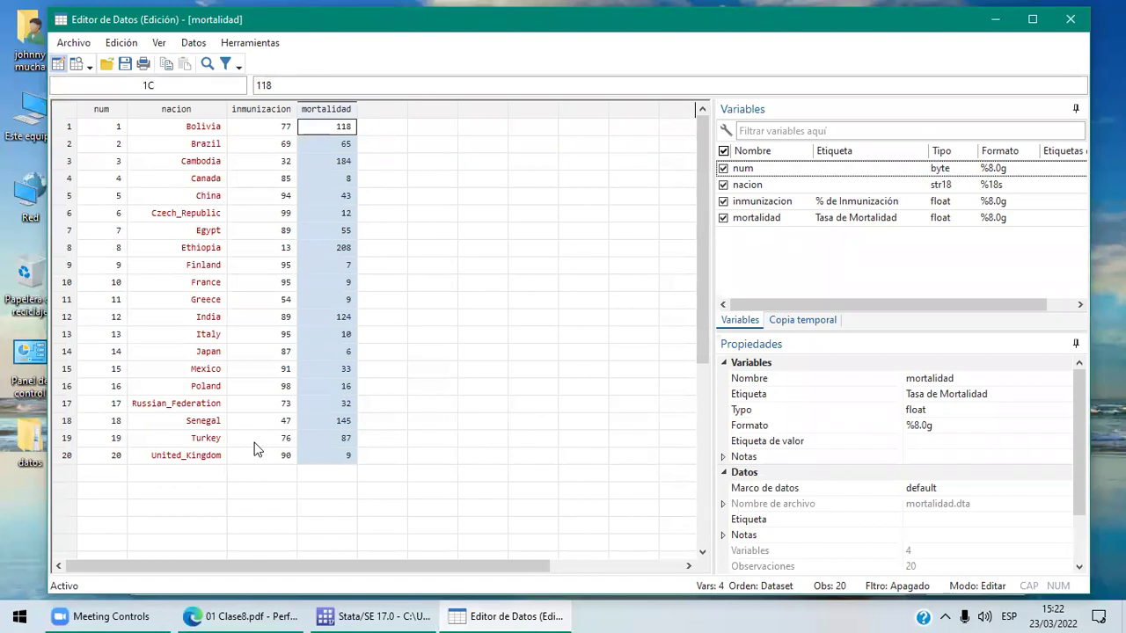
pyautogui.click(273, 615)
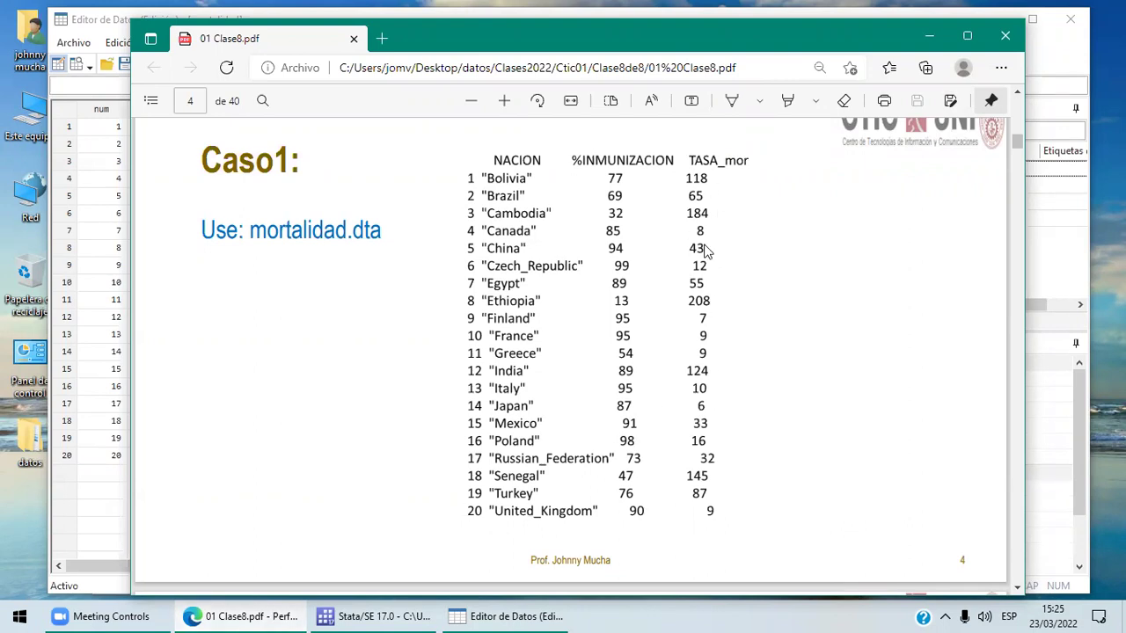
pyautogui.click(482, 616)
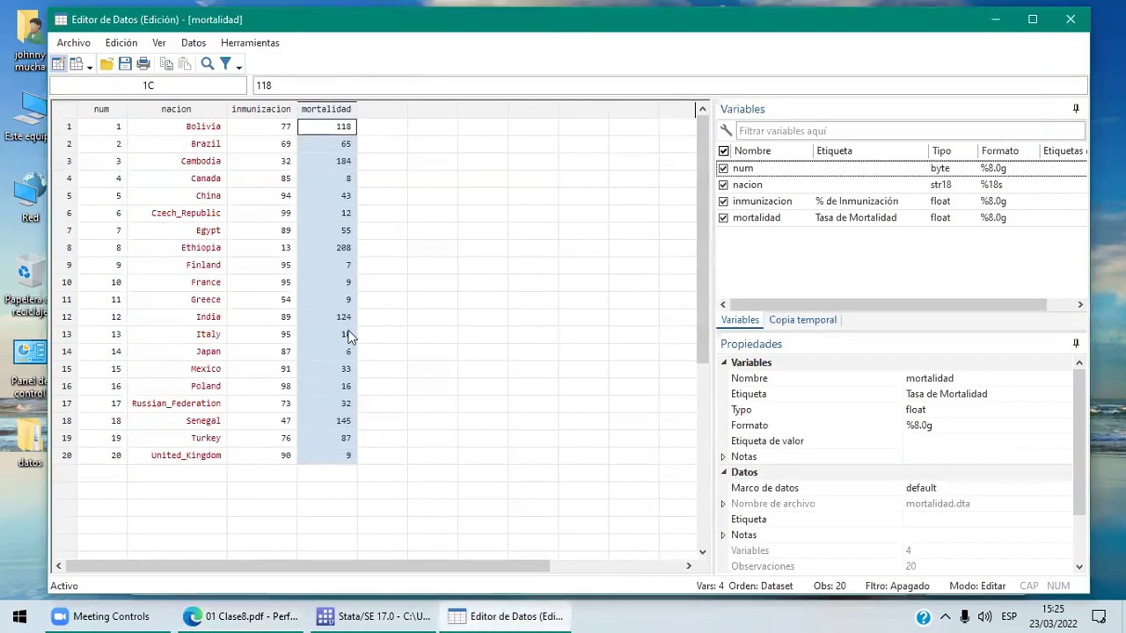
# - Change the label of the inmunizacion variable to "Porcentaje de Inmunización" in the Data Editor
pyautogui.click(271, 112)
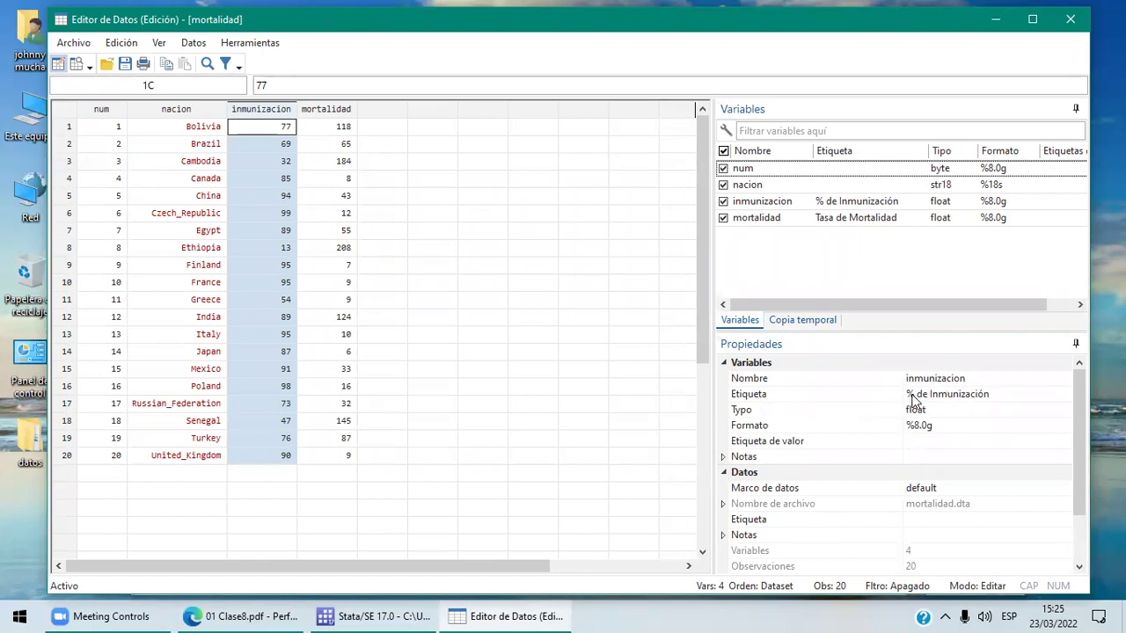
pyautogui.click(912, 395)
pyautogui.press('Delete')
pyautogui.press('Delete')
pyautogui.write('Porc')
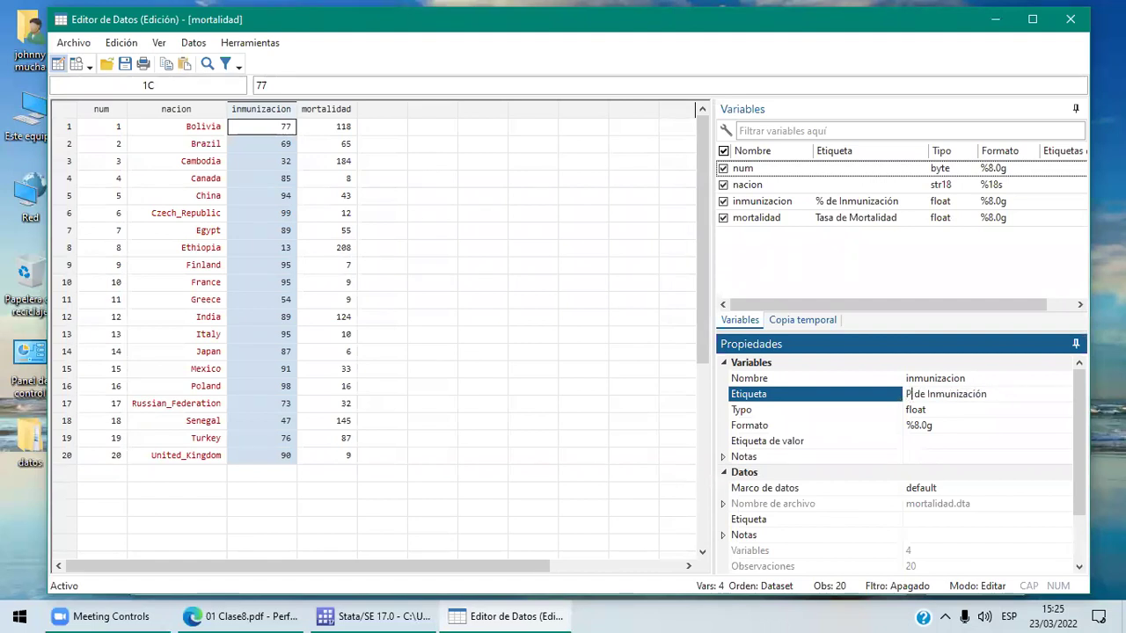
pyautogui.write('entaje')
pyautogui.press('BackSpace')
pyautogui.click(1032, 395)
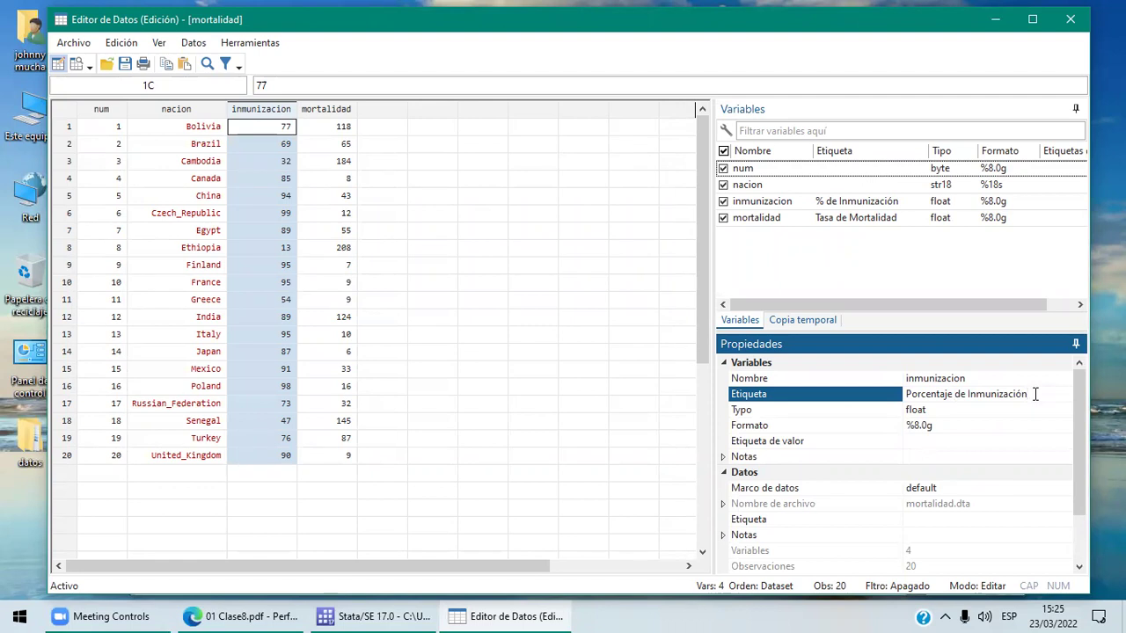
pyautogui.press('Return')
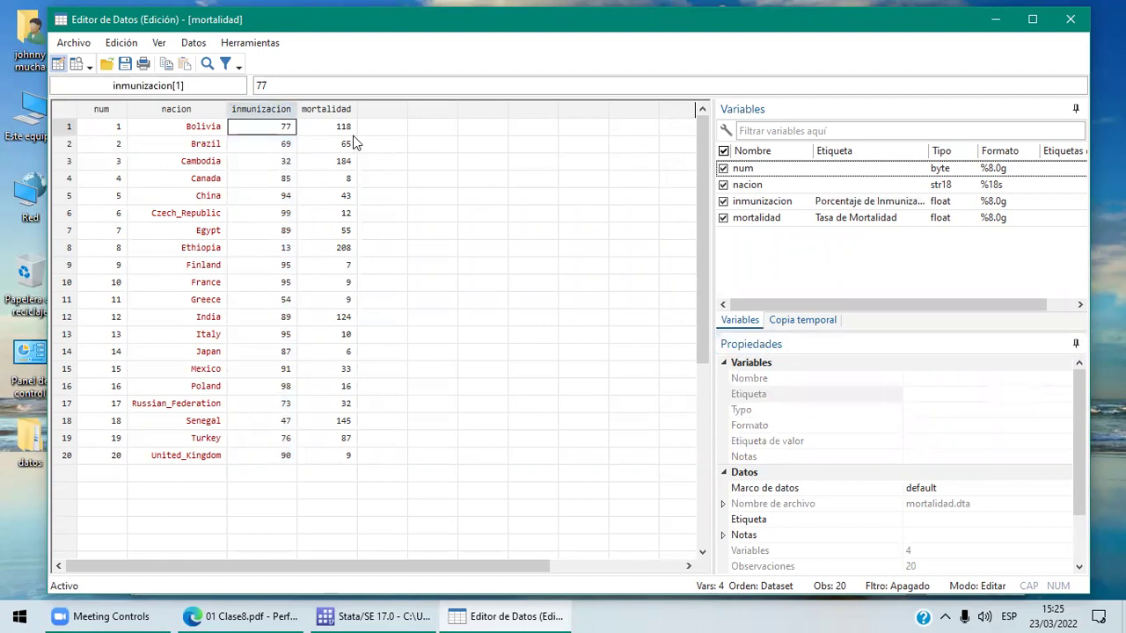
# - Check the mortalidad variable's label and save the dataset, replacing the existing mortalidad.dta
pyautogui.click(265, 110)
pyautogui.click(350, 109)
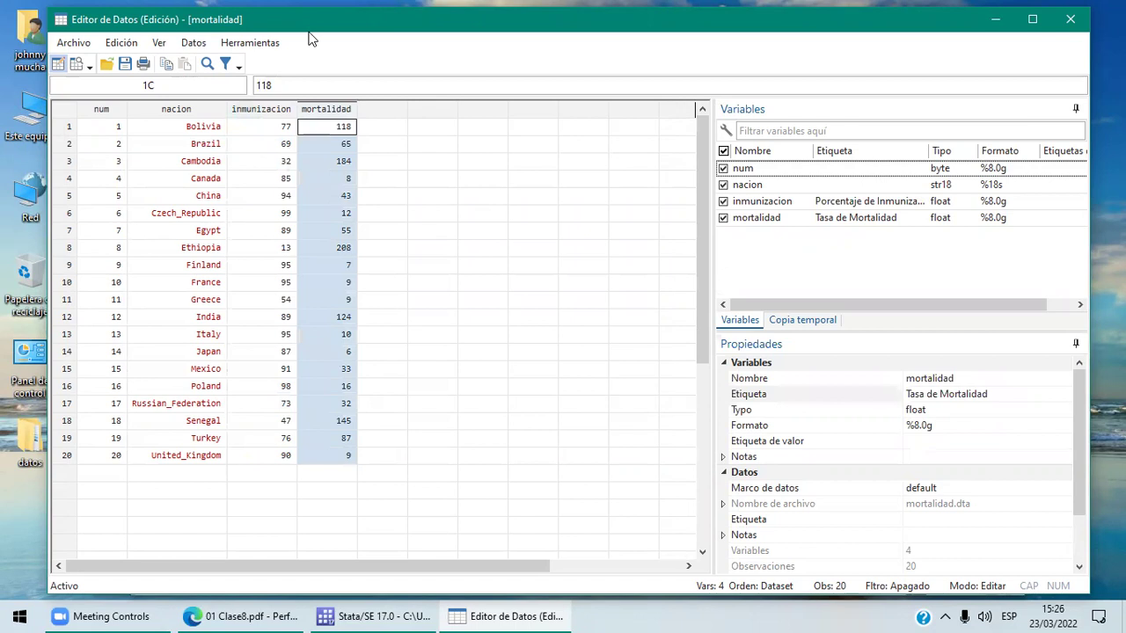
pyautogui.click(126, 64)
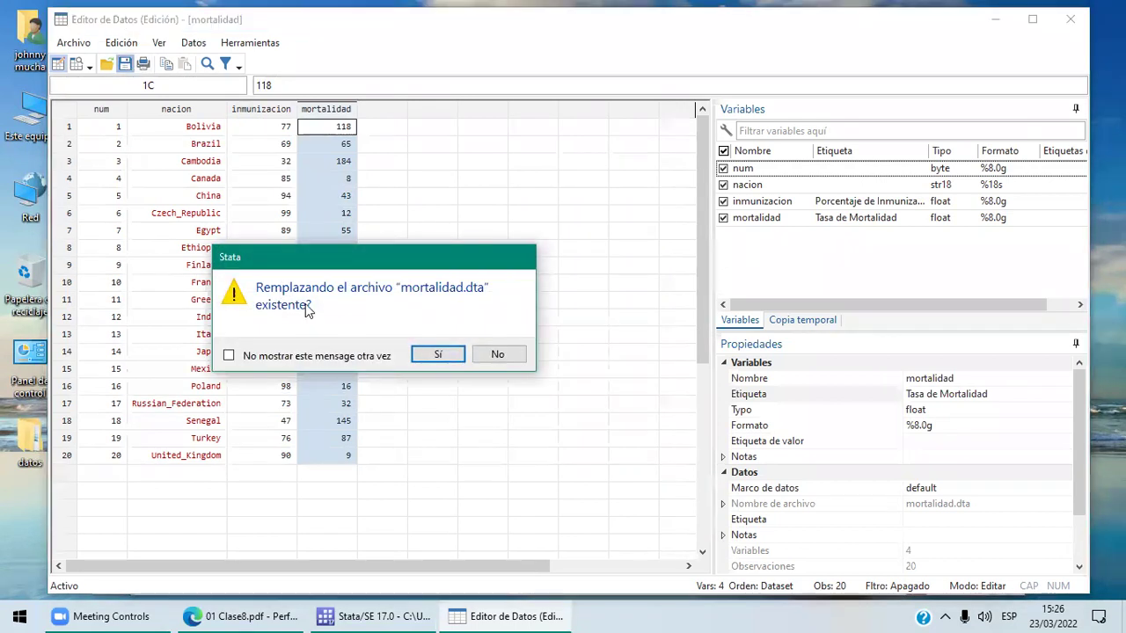
pyautogui.click(415, 355)
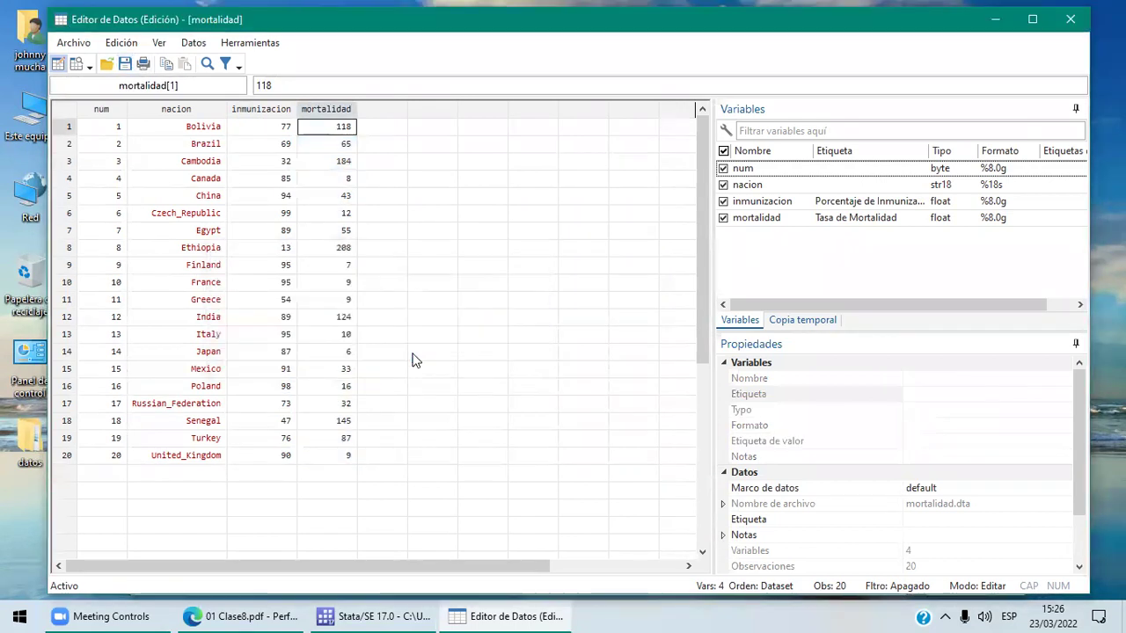
# - Review the properties of the mortalidad and inmunizacion variables in the Data Editor
pyautogui.click(341, 111)
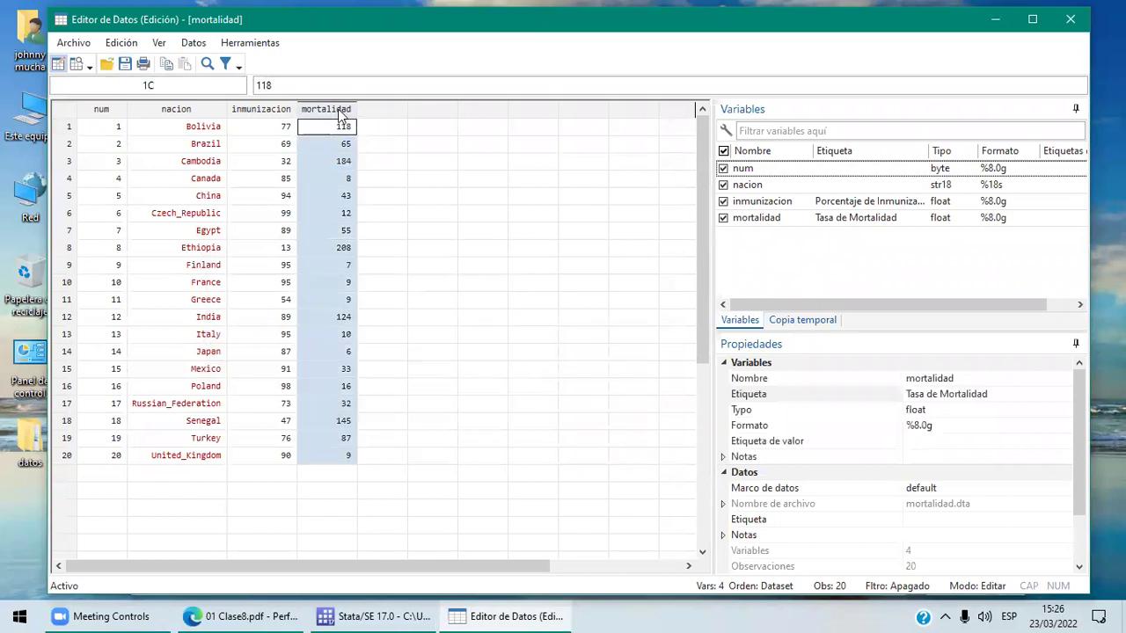
pyautogui.click(260, 112)
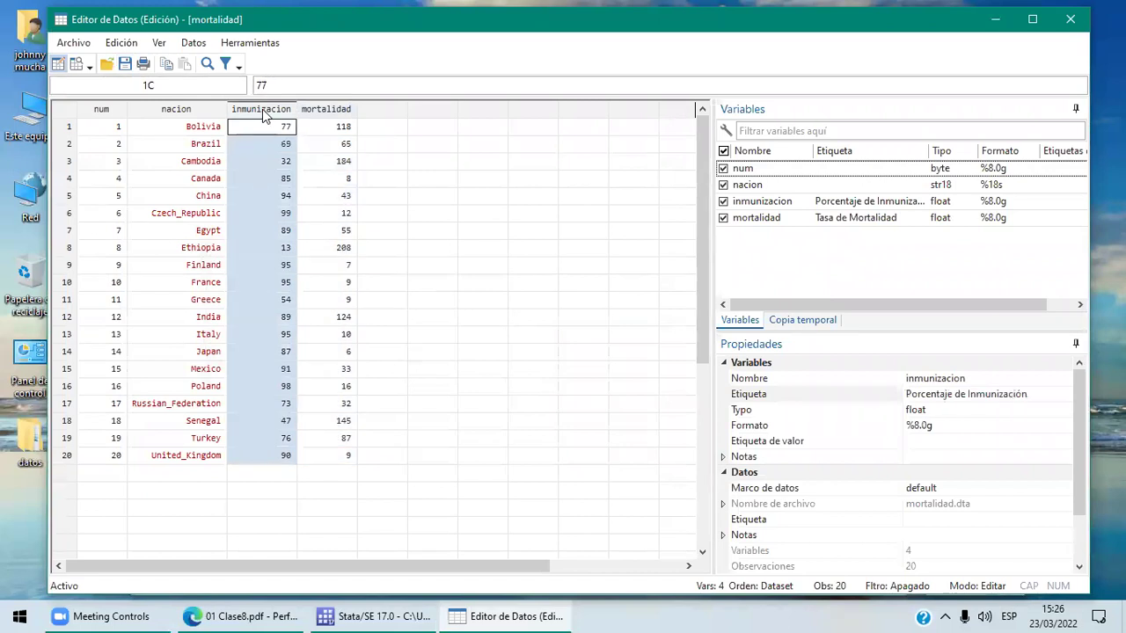
pyautogui.click(321, 113)
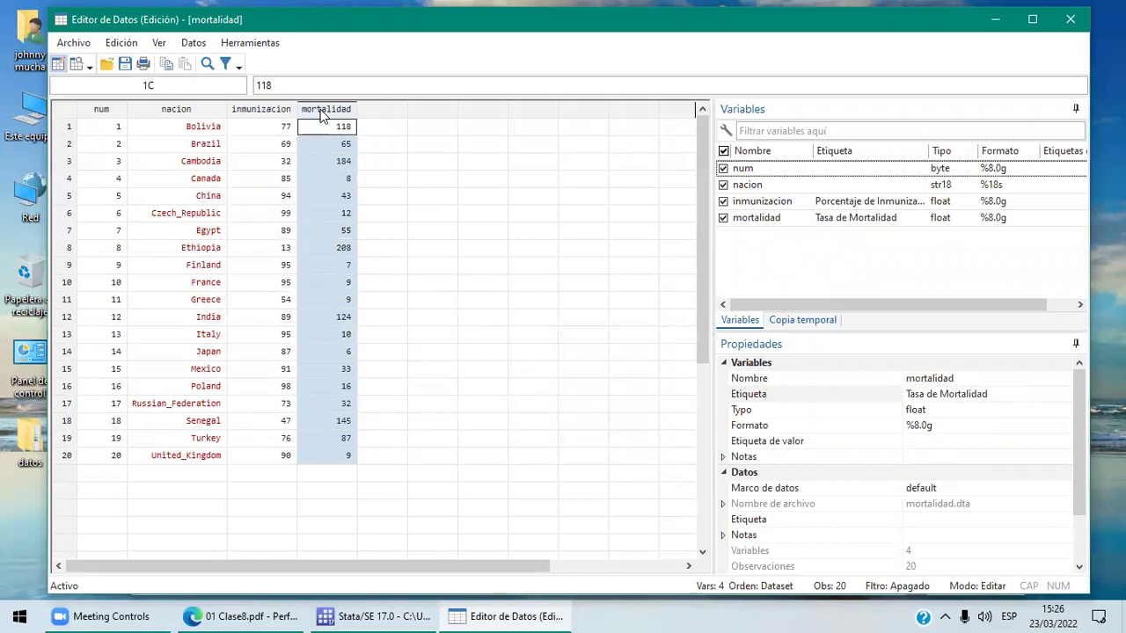
# - Consult the scatter example on page 5 of the Clase8 PDF and run "scatter mortalidad inmunizacion" in Stata
pyautogui.click(226, 610)
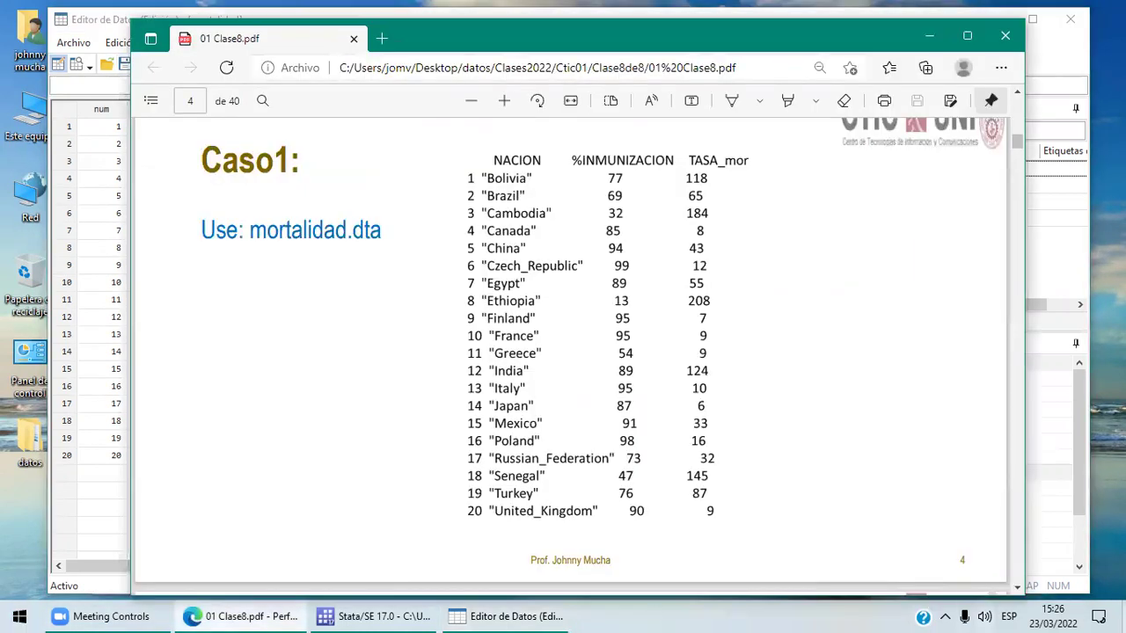
pyautogui.click(1017, 587)
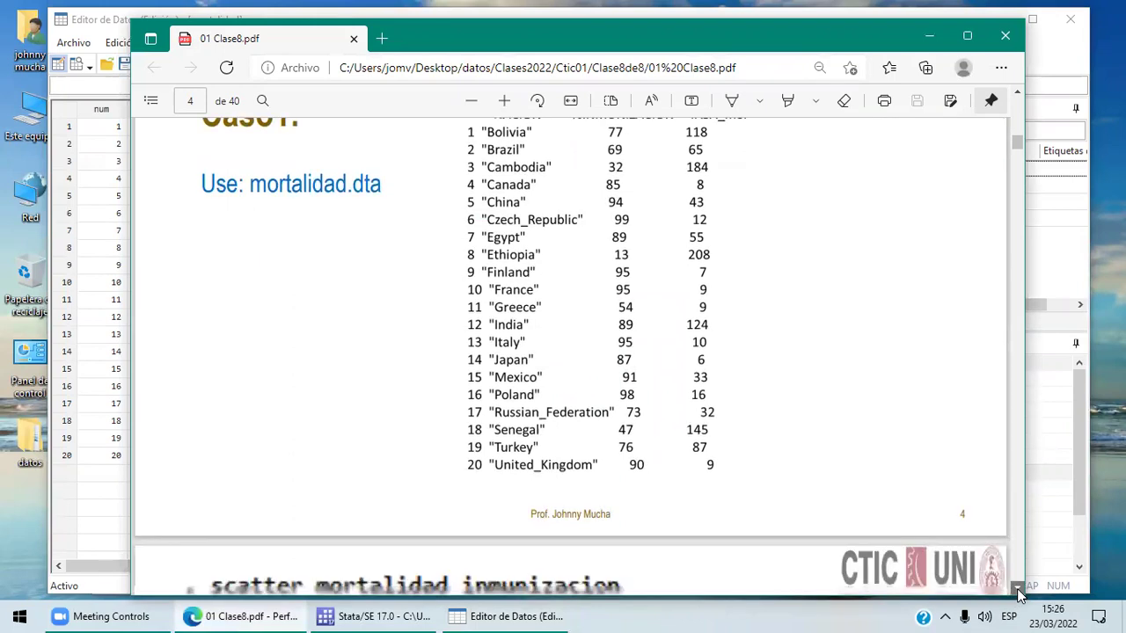
pyautogui.click(1017, 587)
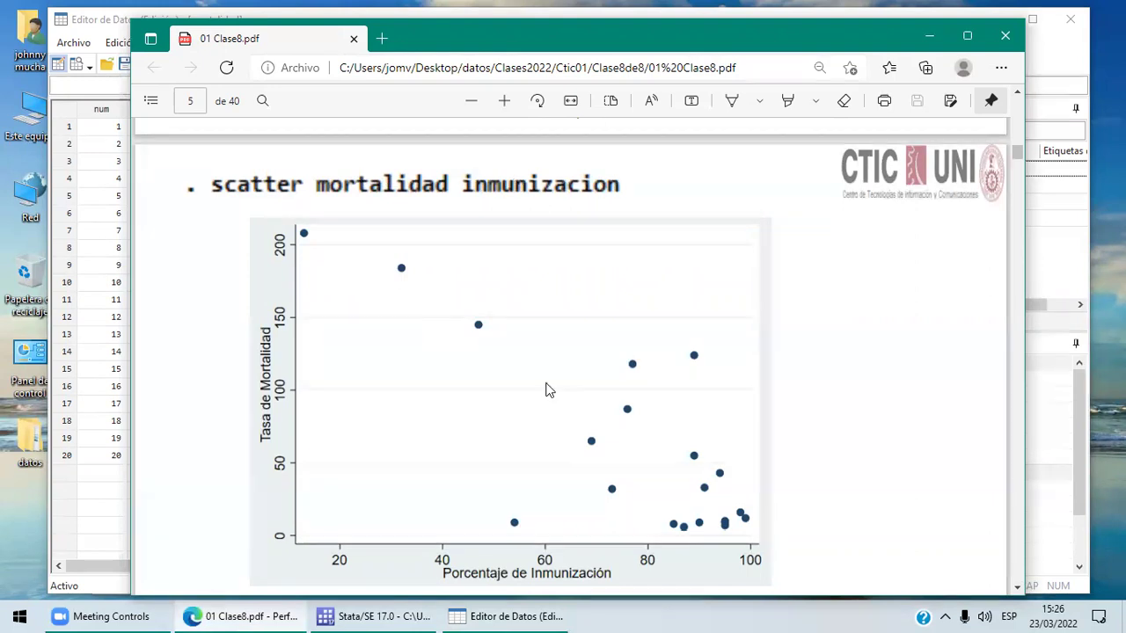
pyautogui.click(395, 616)
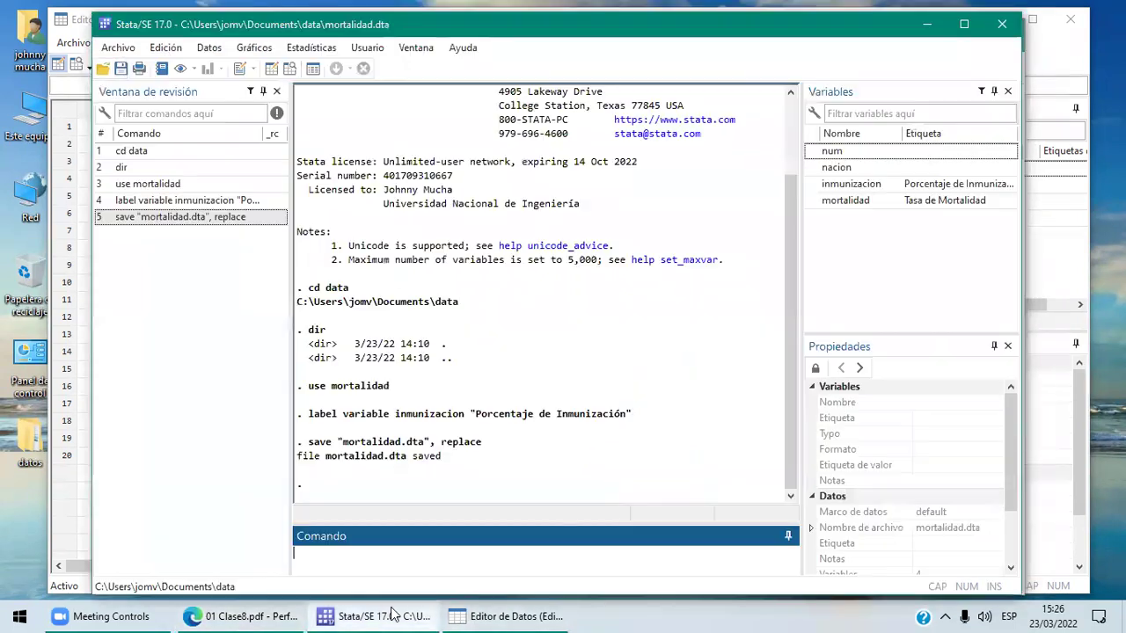
pyautogui.write('s')
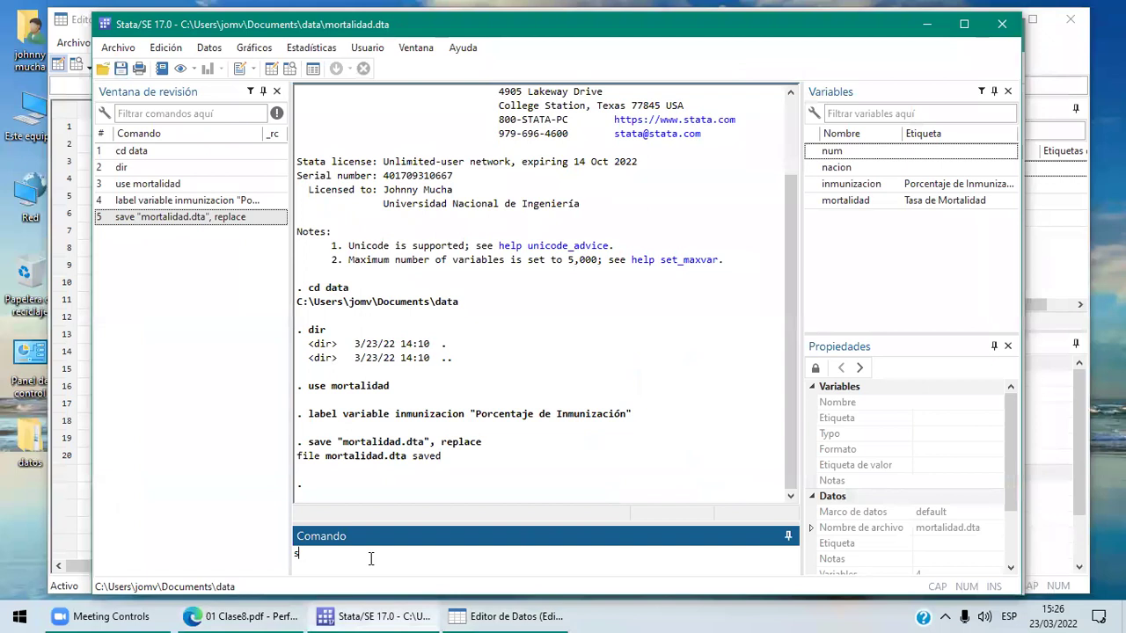
pyautogui.write('catter mortalidad in')
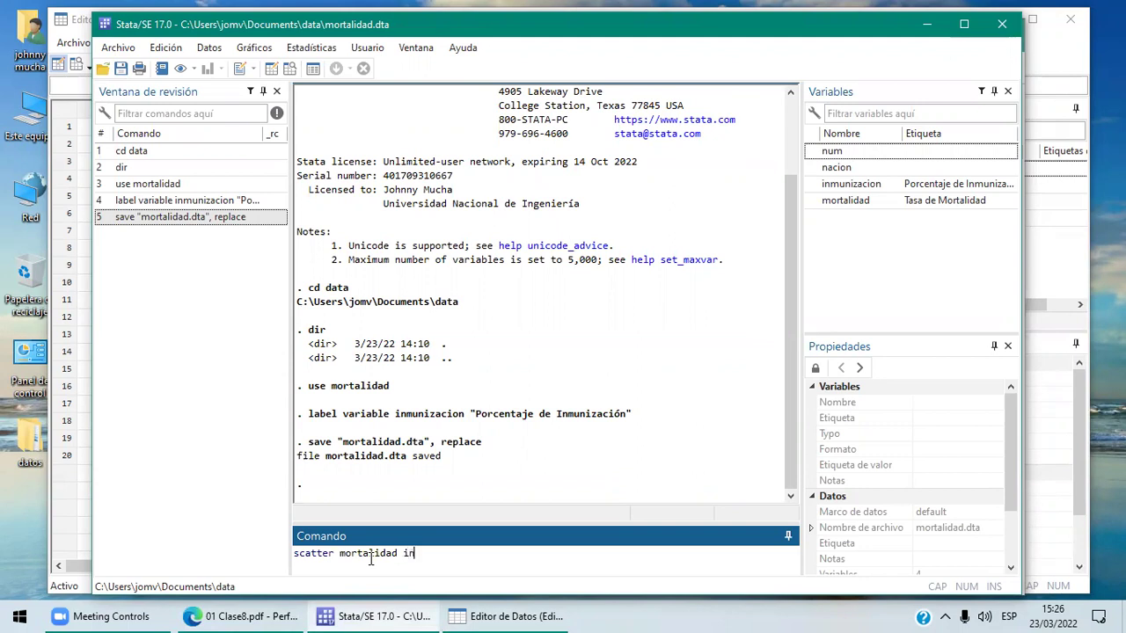
pyautogui.write('munizacion')
pyautogui.press('Return')
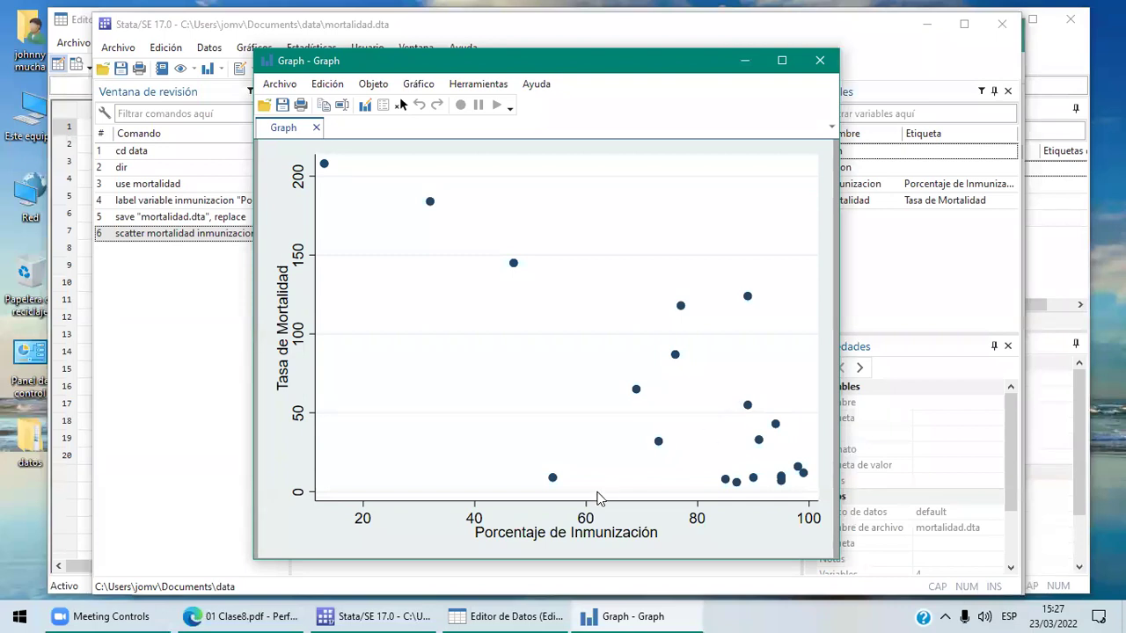
# - Switch to the Clase8 PDF and go to the regression line example on page 6
pyautogui.click(271, 613)
pyautogui.click(1017, 588)
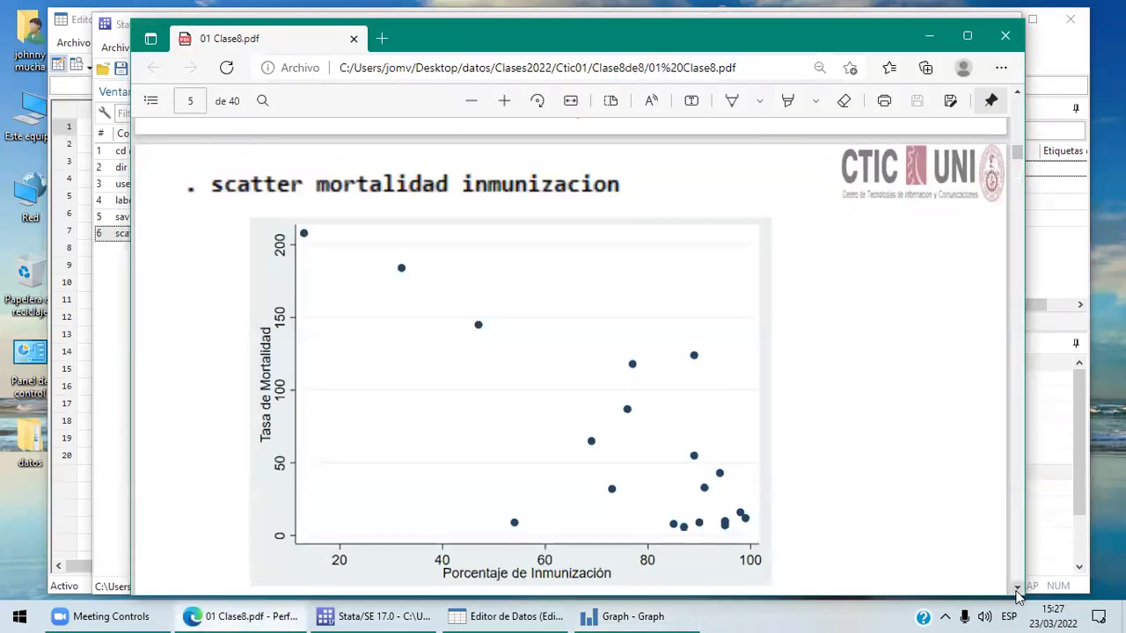
pyautogui.click(1016, 588)
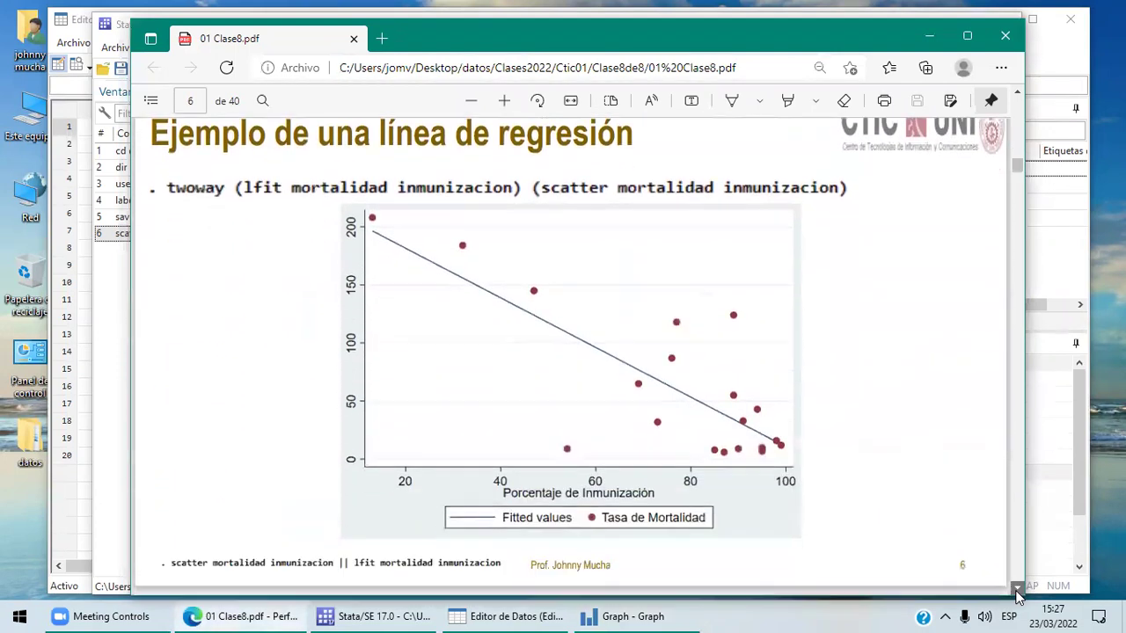
# - Switch to Stata, run "twoway (lfit mortalidad inmunizacion) (scatter mortalidad inmunizacion)" following page 6 of the PDF, and close the graph
pyautogui.click(1018, 92)
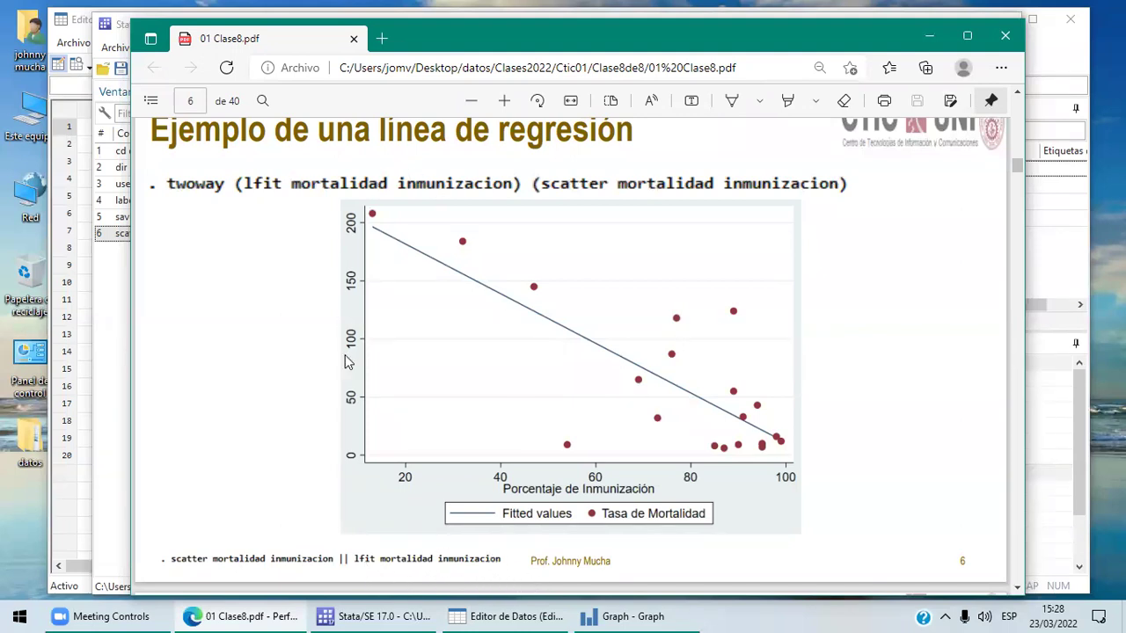
pyautogui.click(387, 615)
pyautogui.click(391, 616)
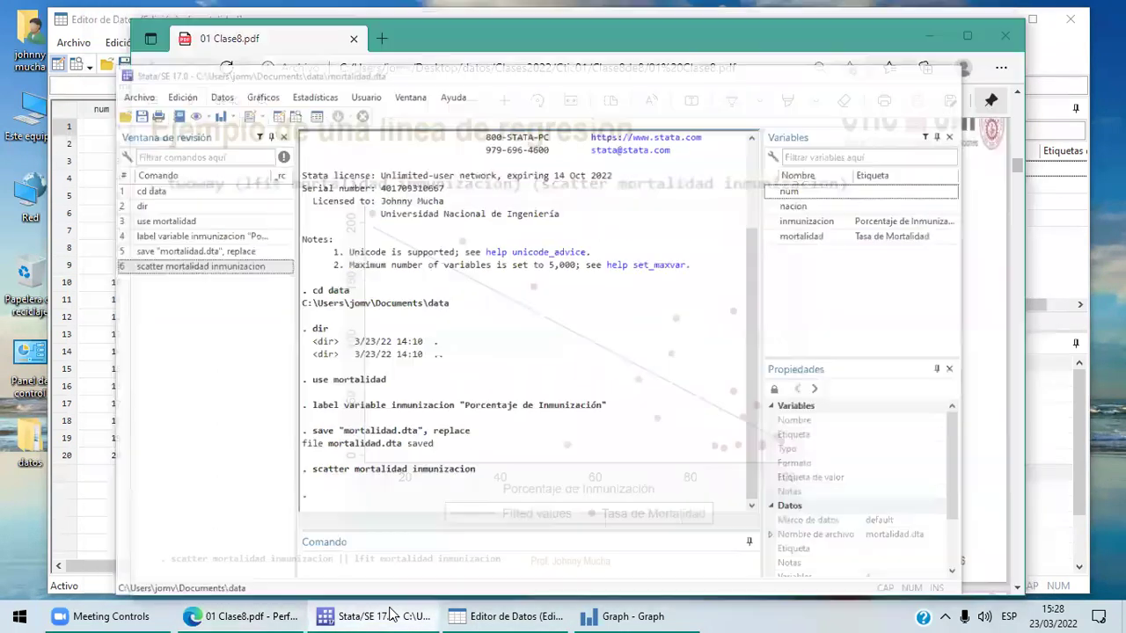
pyautogui.click(419, 615)
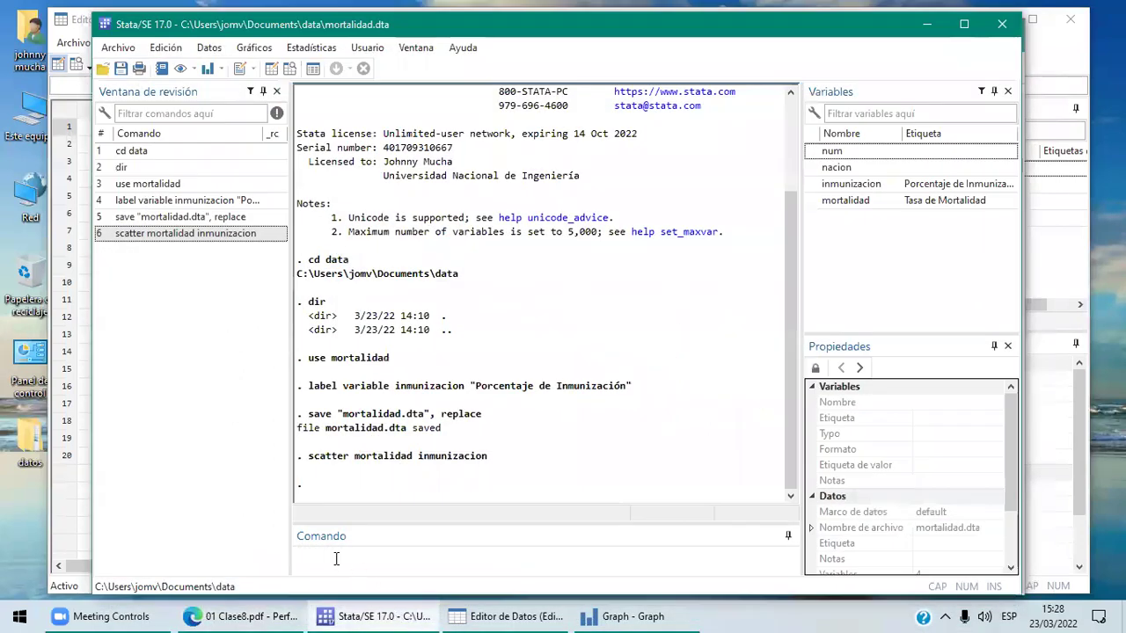
pyautogui.click(350, 613)
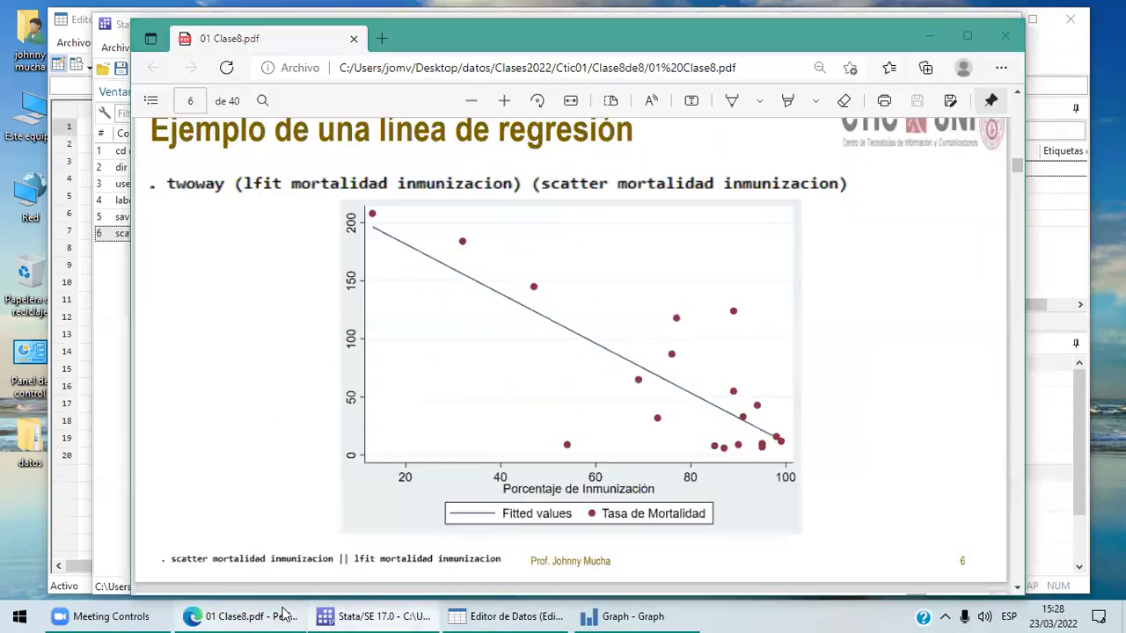
pyautogui.click(350, 613)
pyautogui.write('twoway')
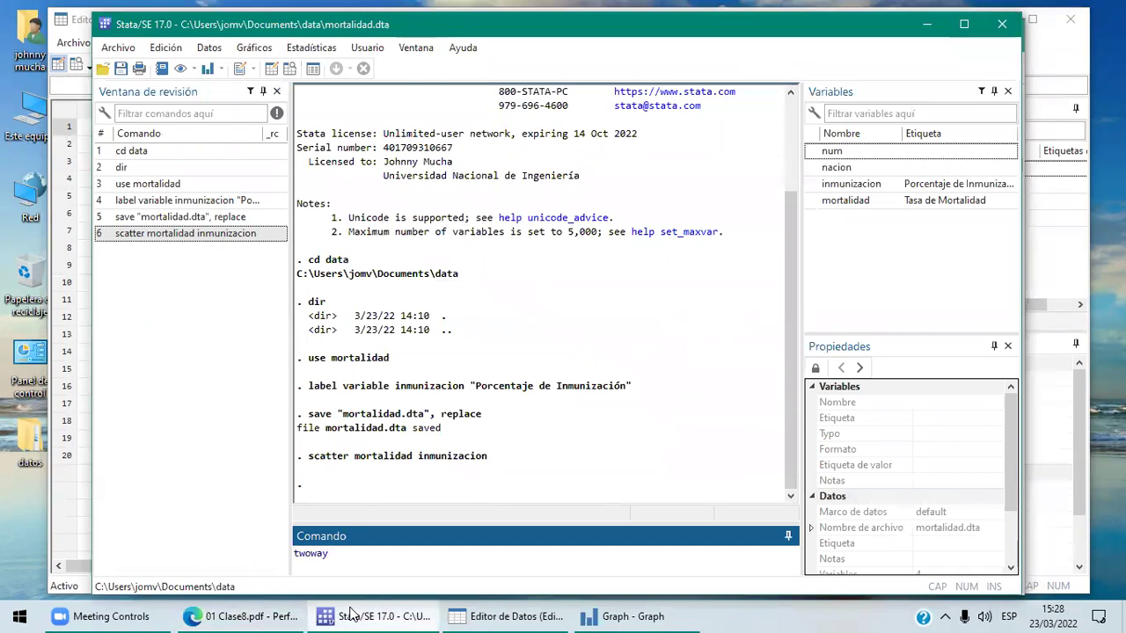
pyautogui.write(' (')
pyautogui.click(283, 616)
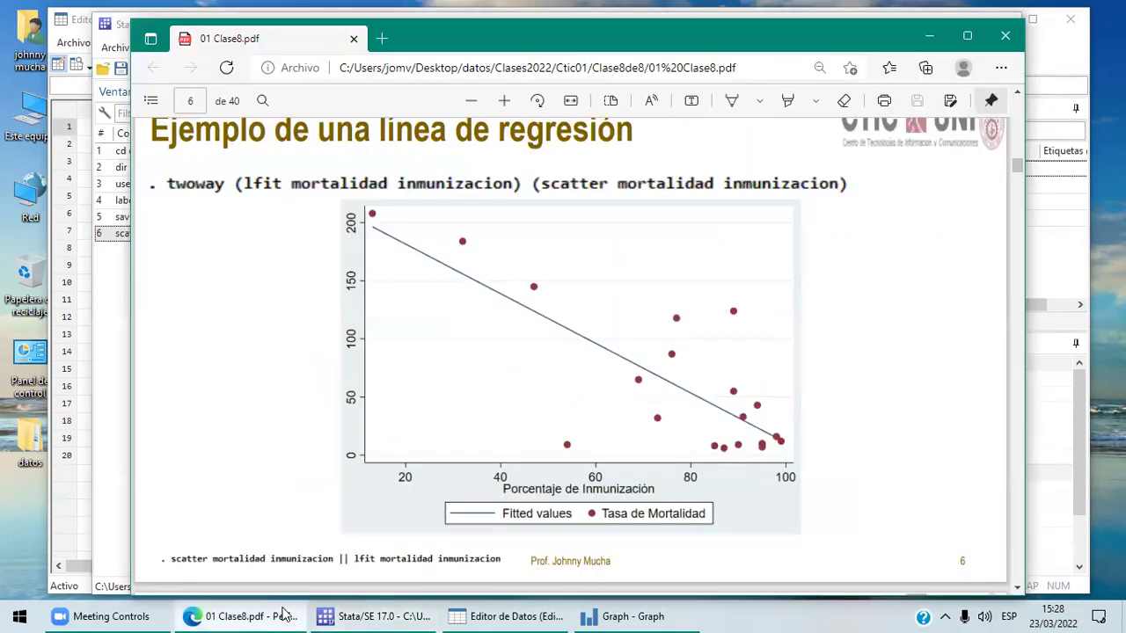
pyautogui.click(369, 614)
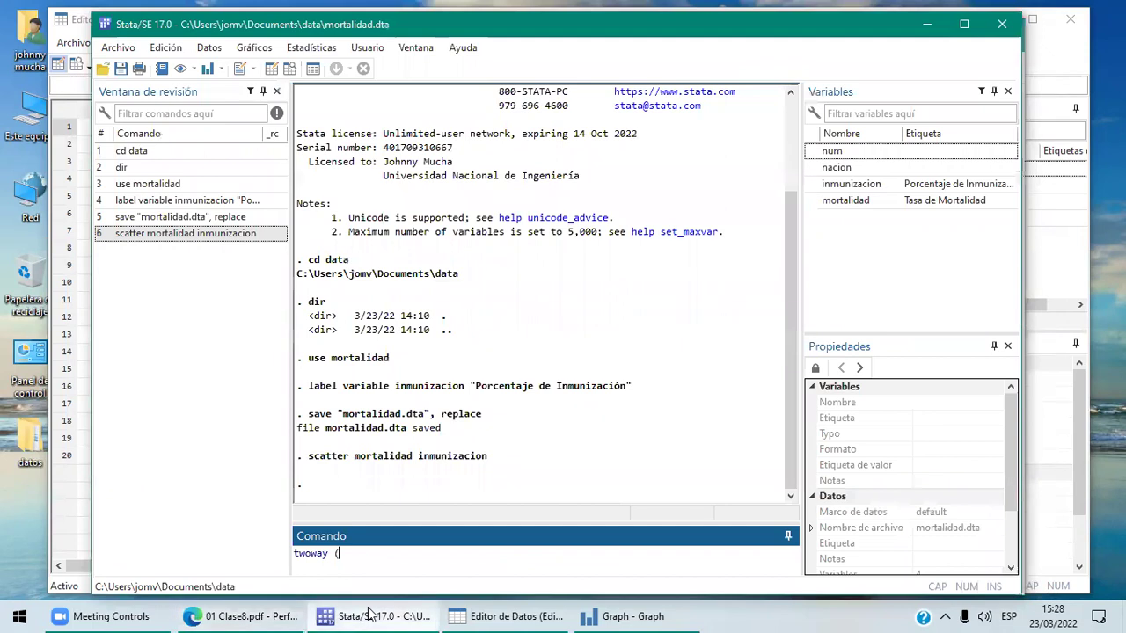
pyautogui.write('lfit ')
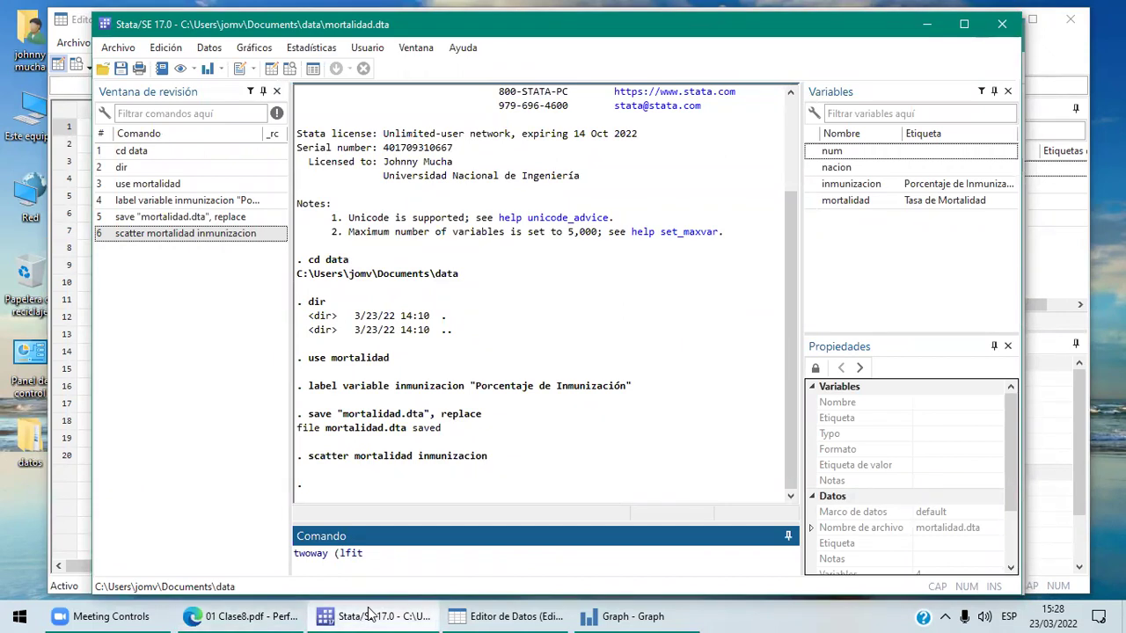
pyautogui.write('mortalidad inmunizacion)')
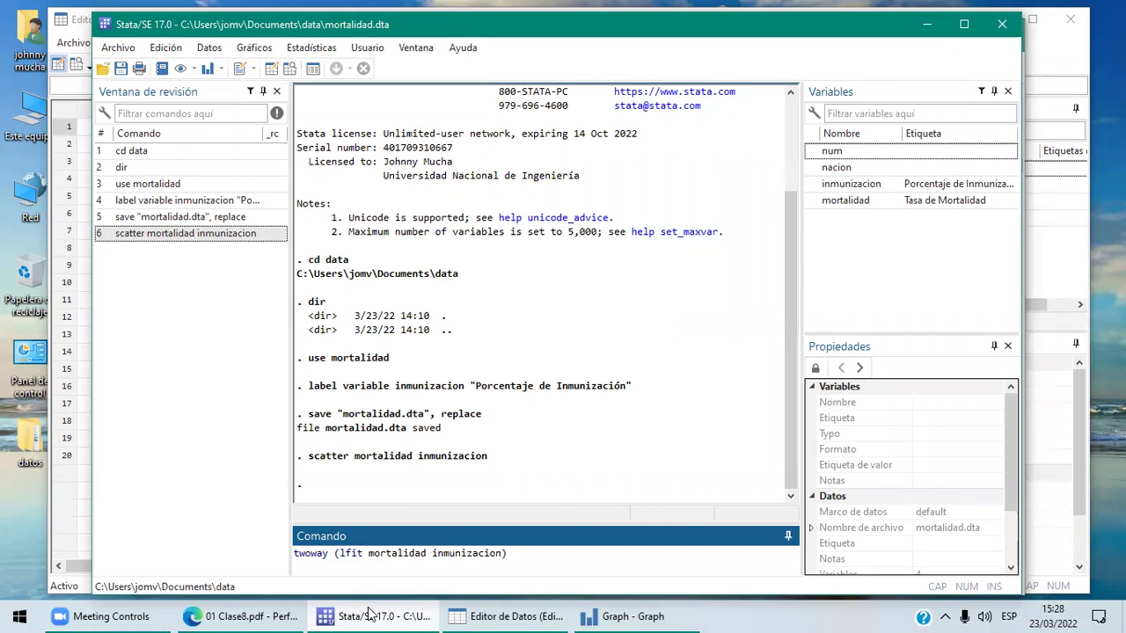
pyautogui.write(' (scatter ')
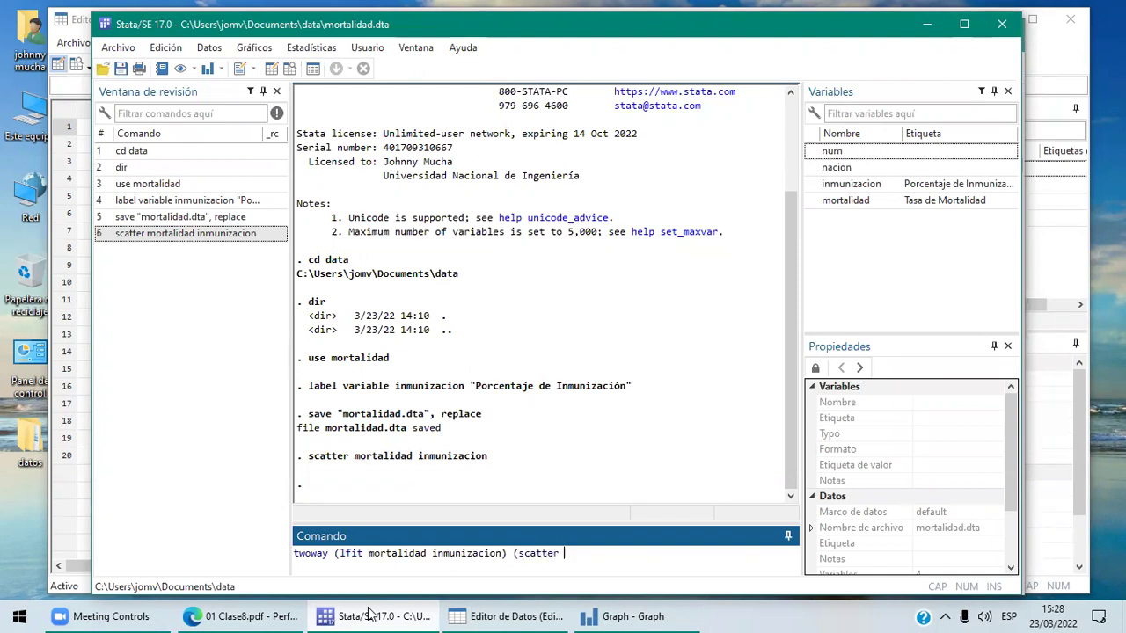
pyautogui.write('mortalidad inmunizacion')
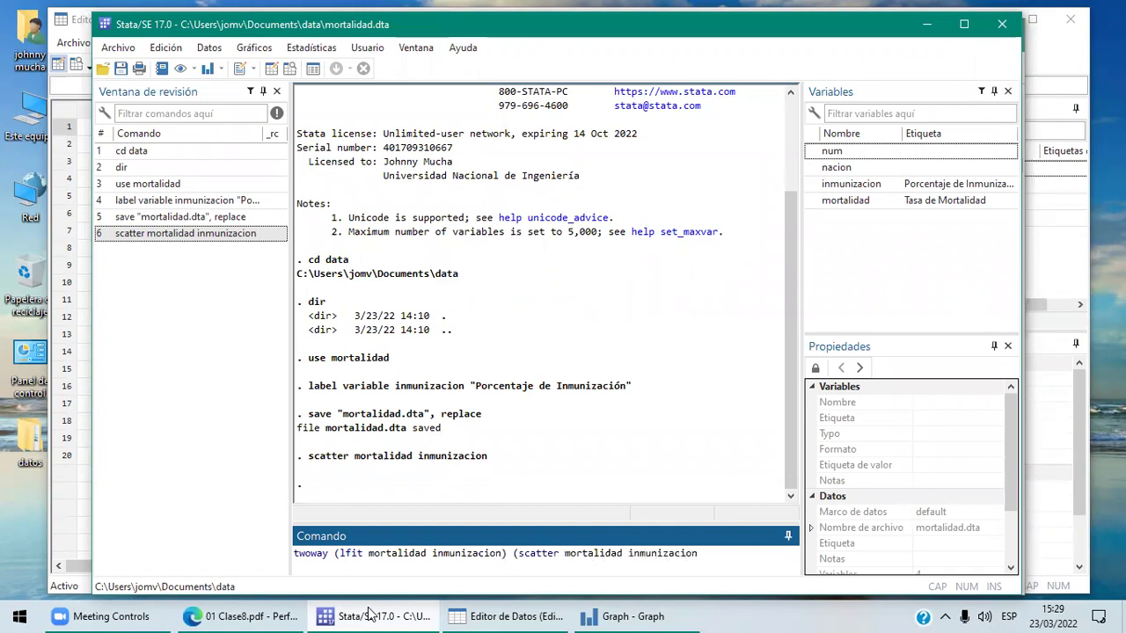
pyautogui.press('Return')
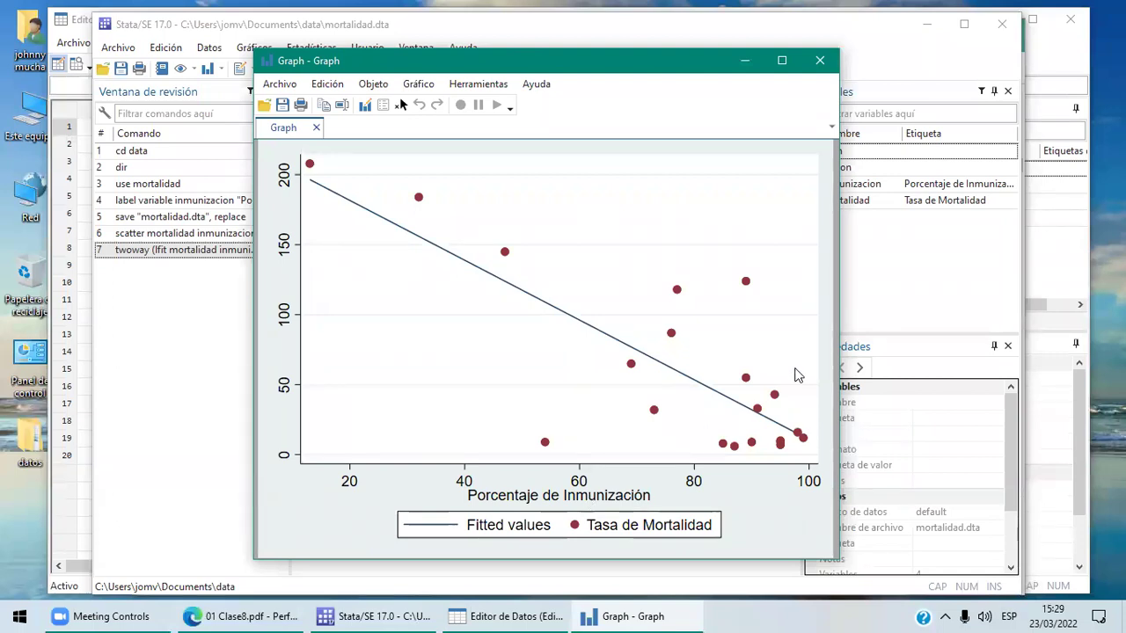
pyautogui.click(818, 60)
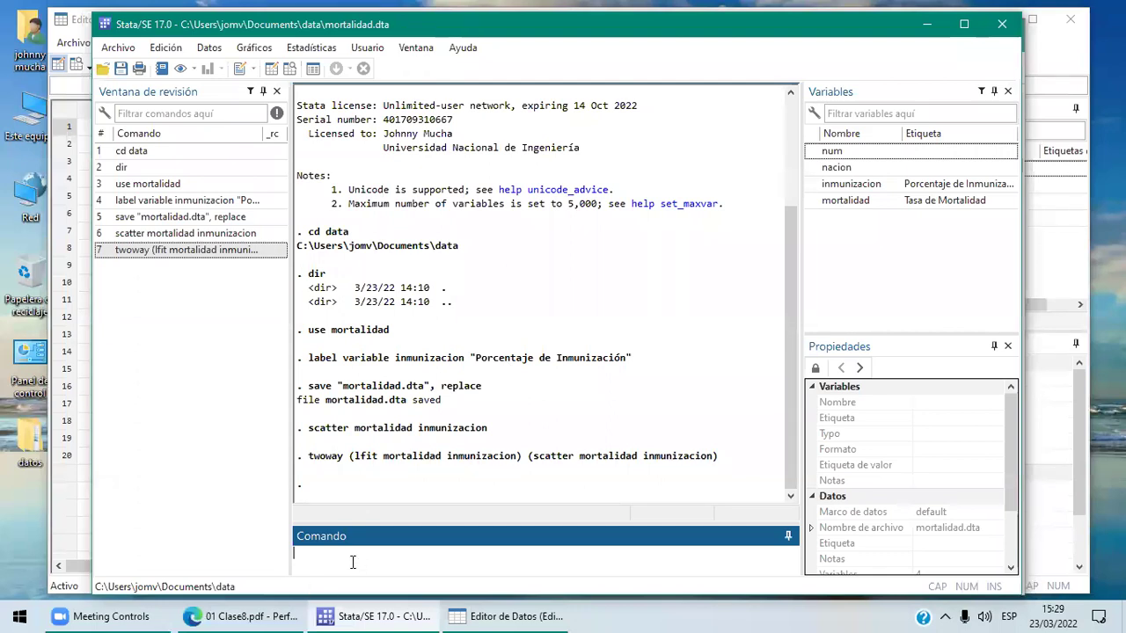
# - Try to run "scatter lfit mortalidad inmunizacion || scatter mortalidad inmunizacion"
pyautogui.write('scatter lfit mo')
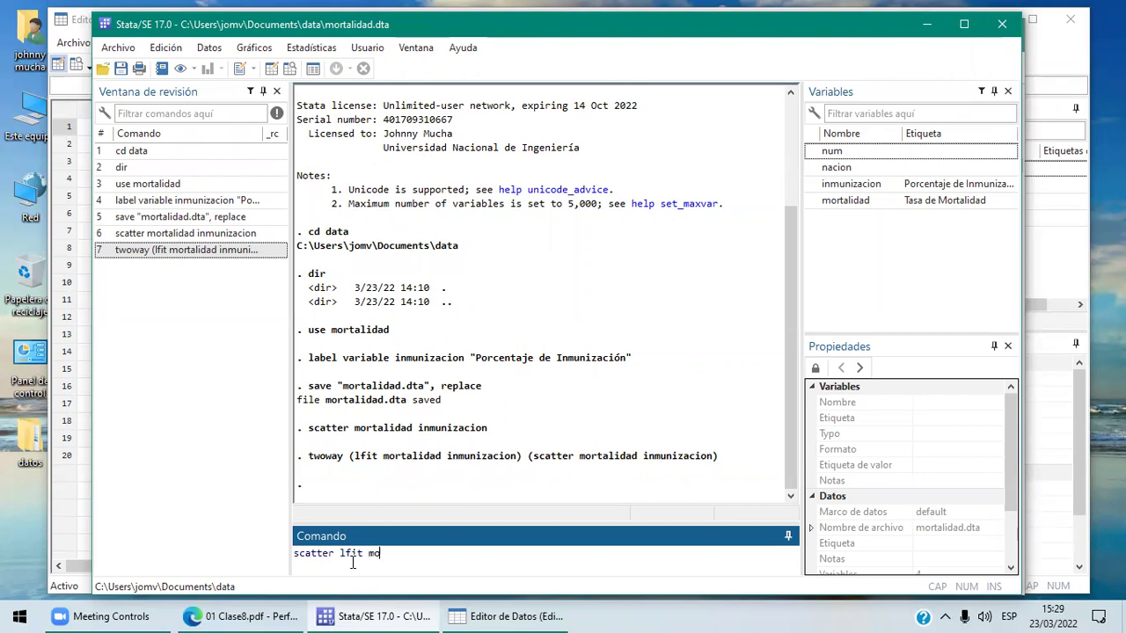
pyautogui.write('rtalidad inmunizac')
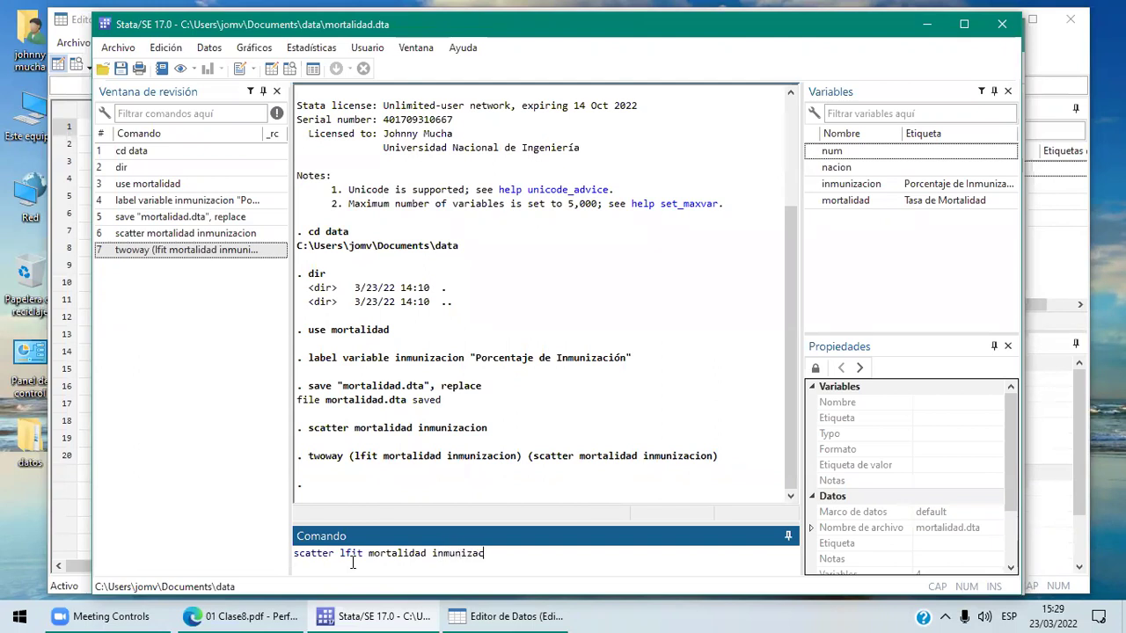
pyautogui.write('ion ||')
pyautogui.write('scatter')
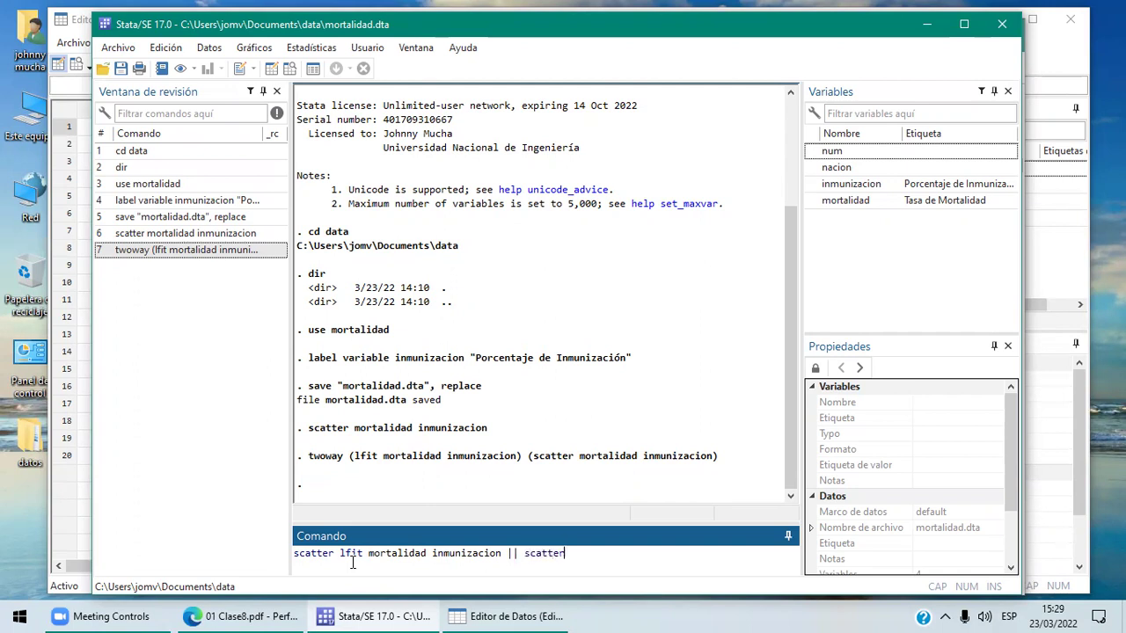
pyautogui.write(' mortalidad')
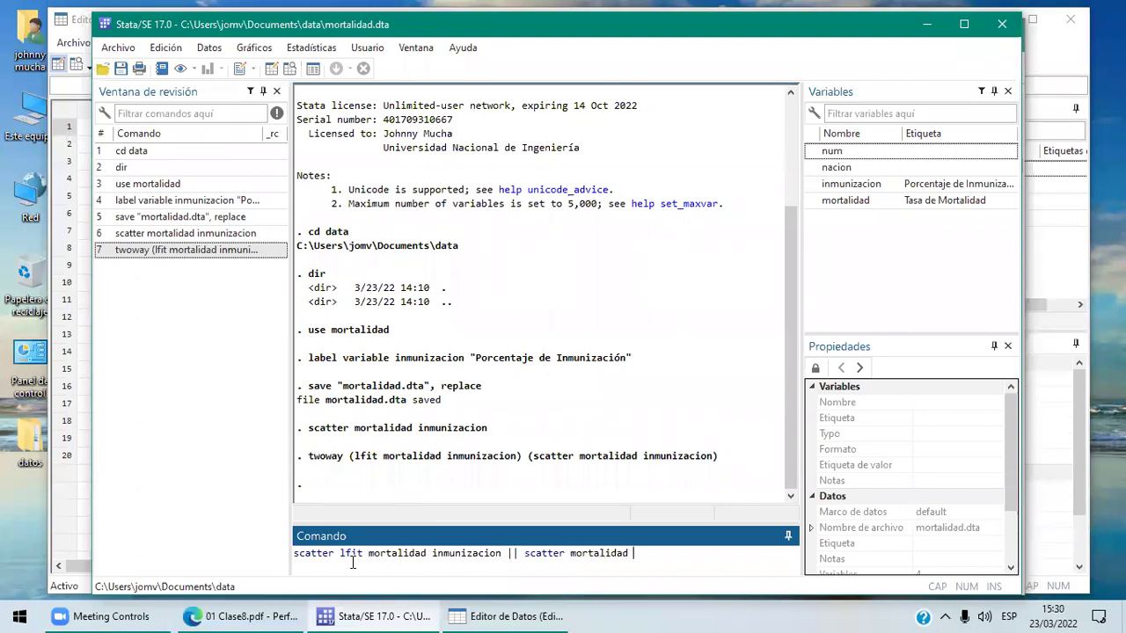
pyautogui.write(' inmunizacion')
pyautogui.press('Return')
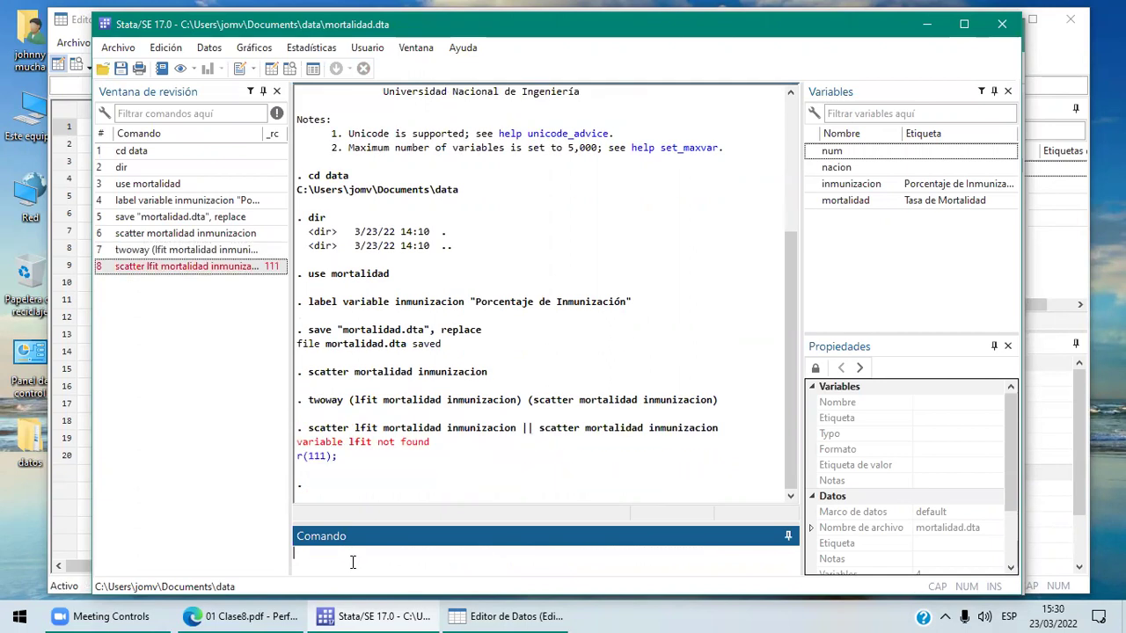
# - Check the alternative syntax on page 6 of the PDF, run "scatter mortalidad inmunizacion || lfit mortalidad inmunizacion" in Stata, and close the graph
pyautogui.click(238, 616)
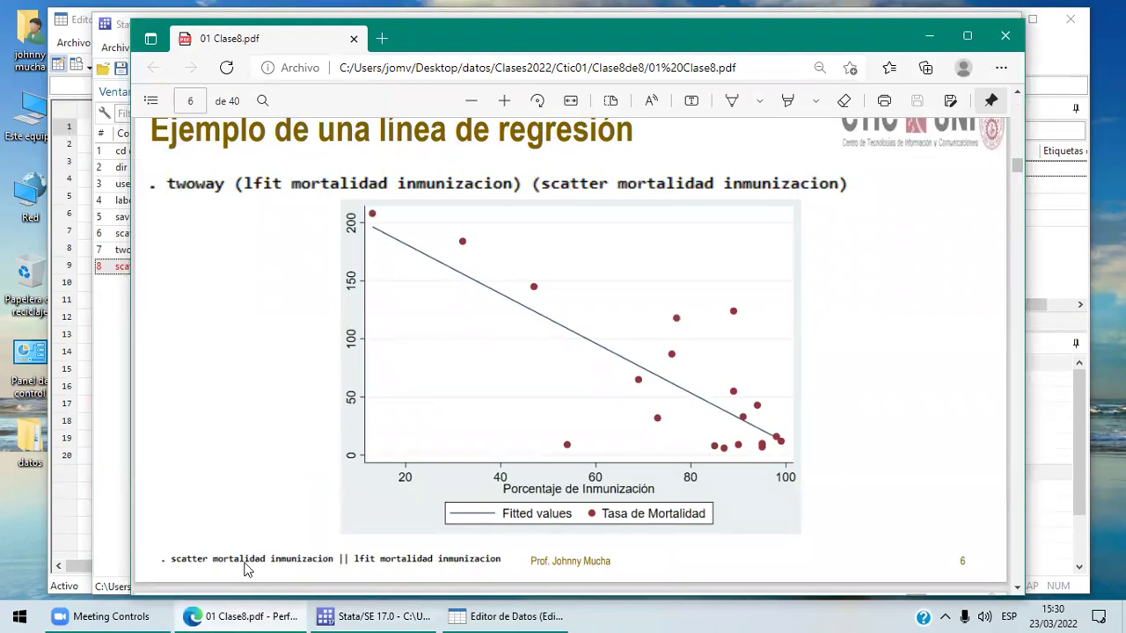
pyautogui.click(361, 614)
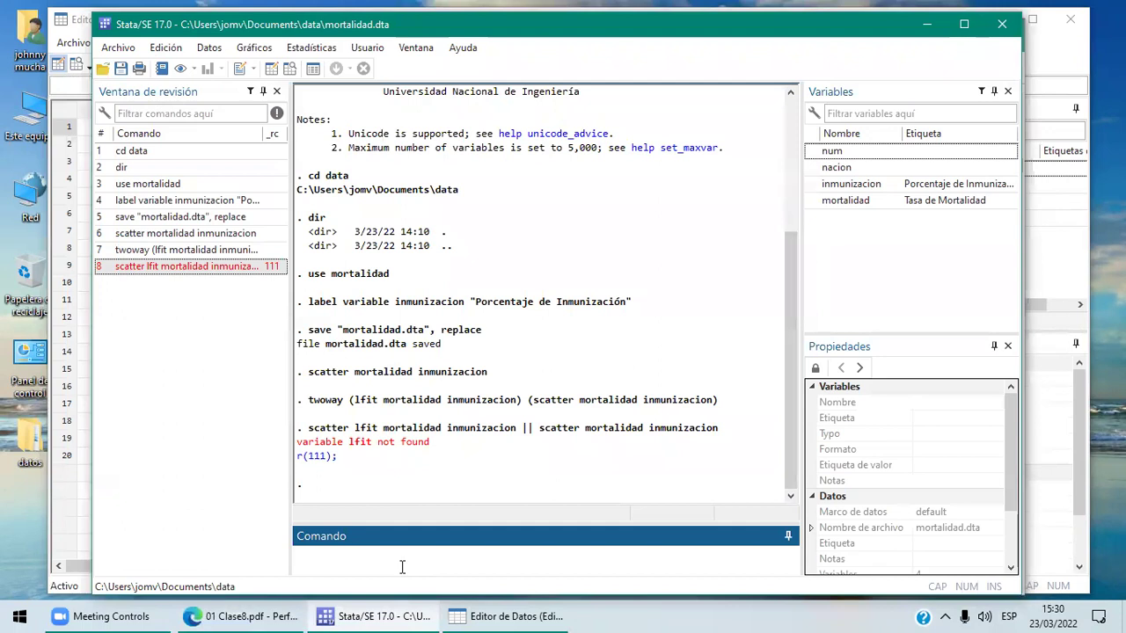
pyautogui.write('scatter mortalidad')
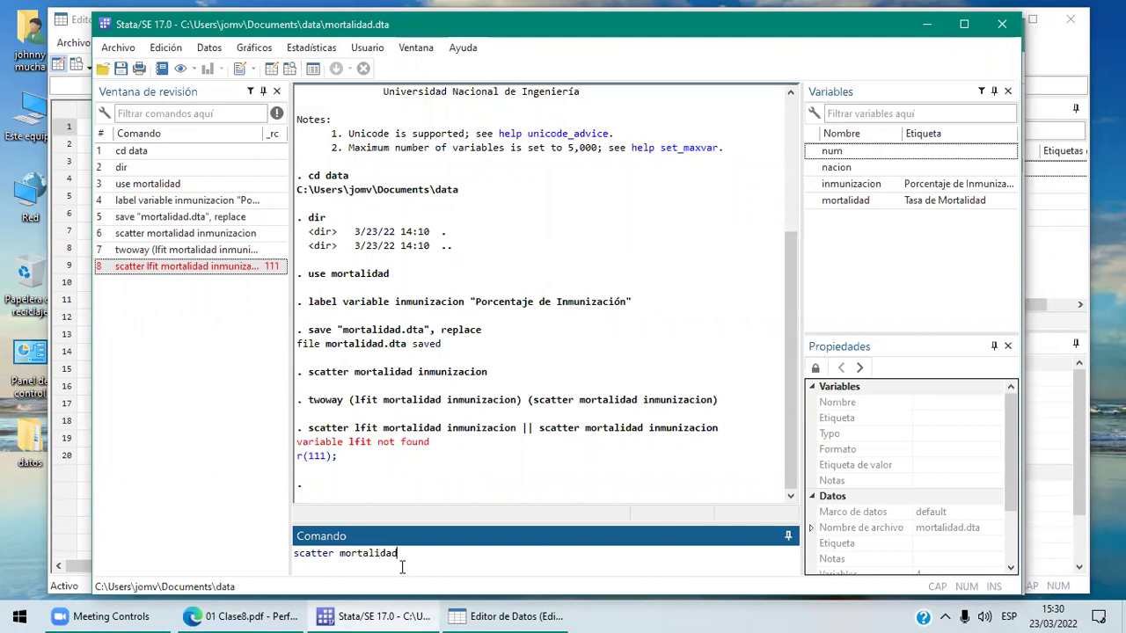
pyautogui.write(' i')
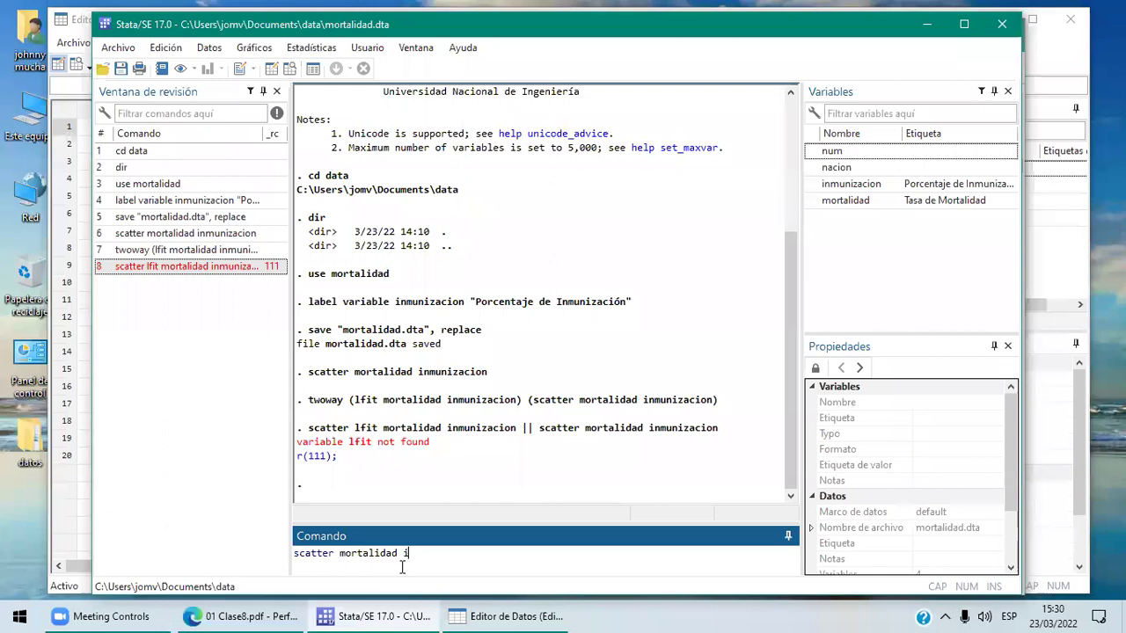
pyautogui.write('nmunizacion || lfit')
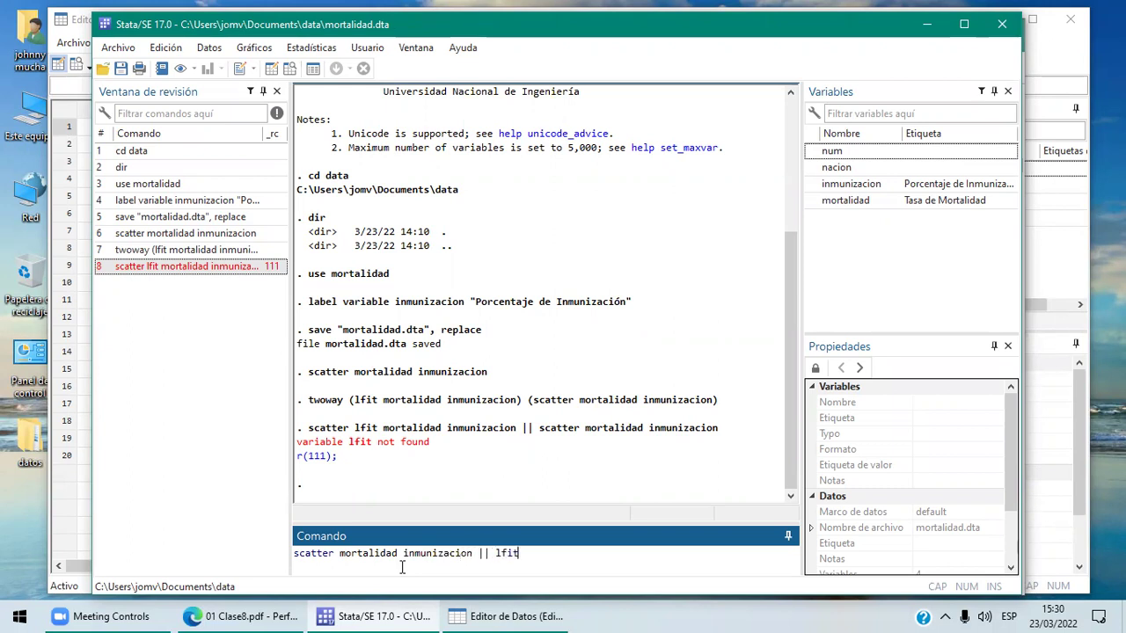
pyautogui.write(' mortalidad inmunizacion')
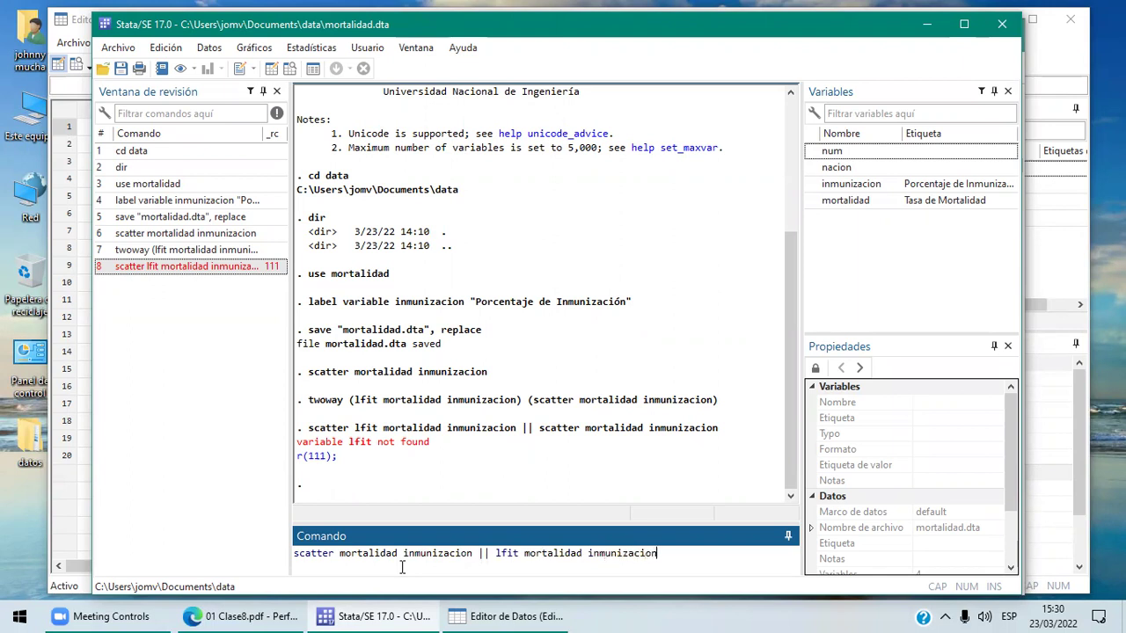
pyautogui.press('Return')
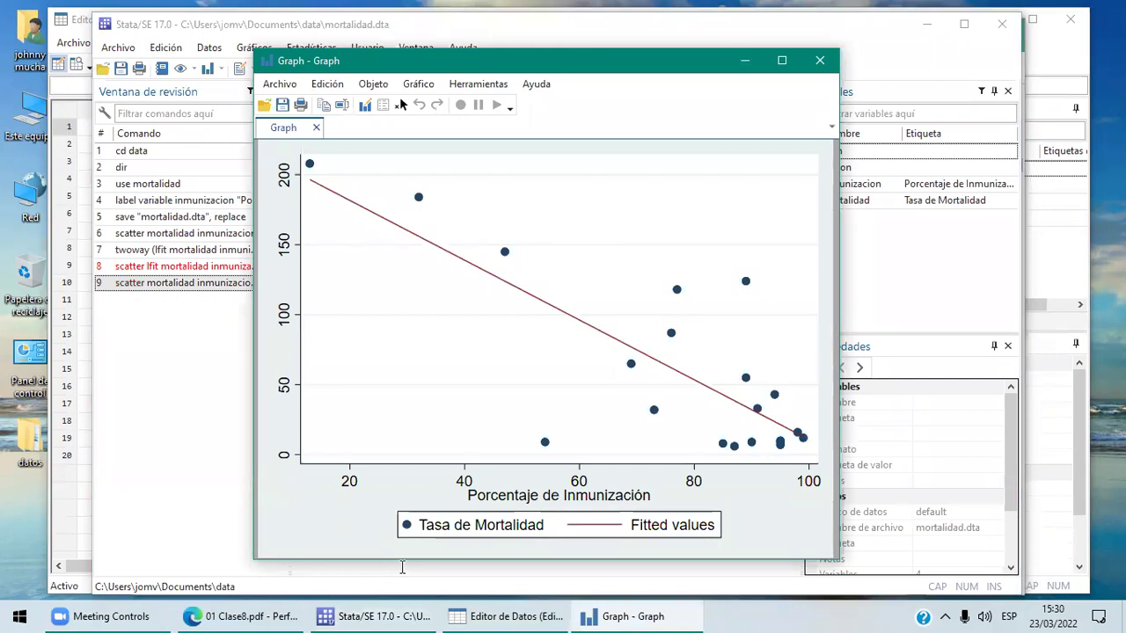
pyautogui.click(820, 61)
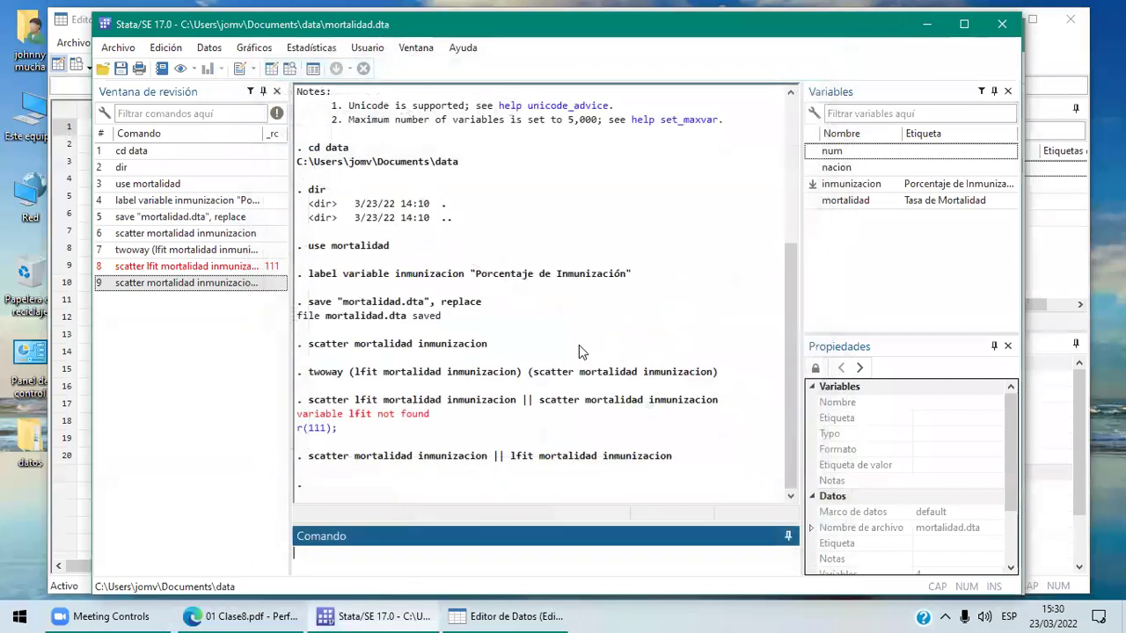
# - Switch to the Clase8 PDF and go to page 7 on the uses of regression analysis
pyautogui.click(260, 612)
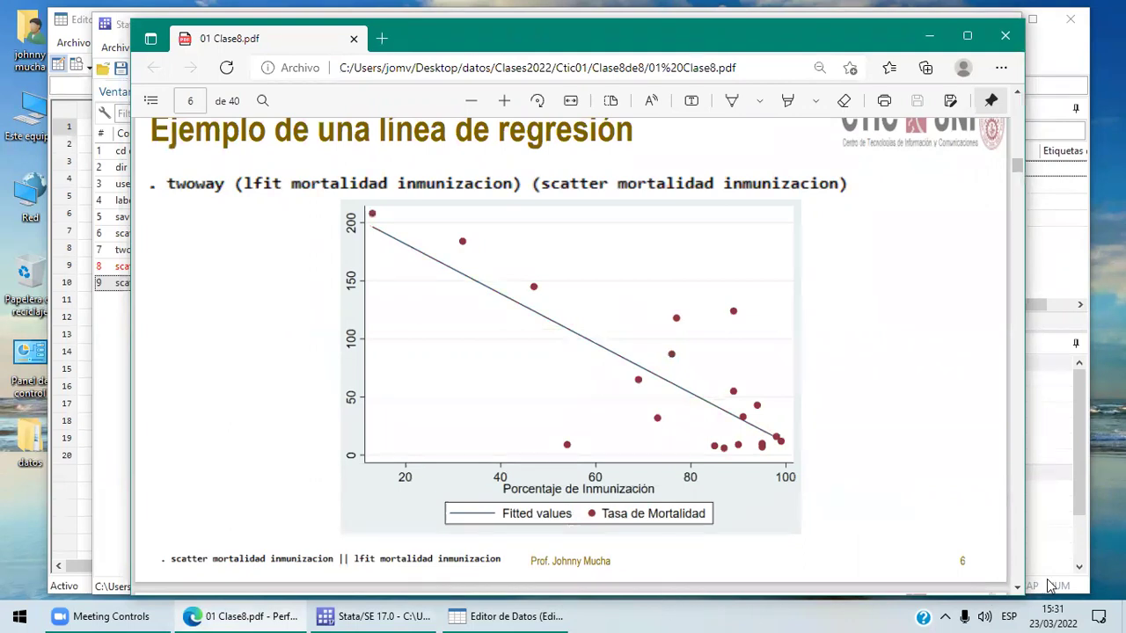
pyautogui.click(1019, 586)
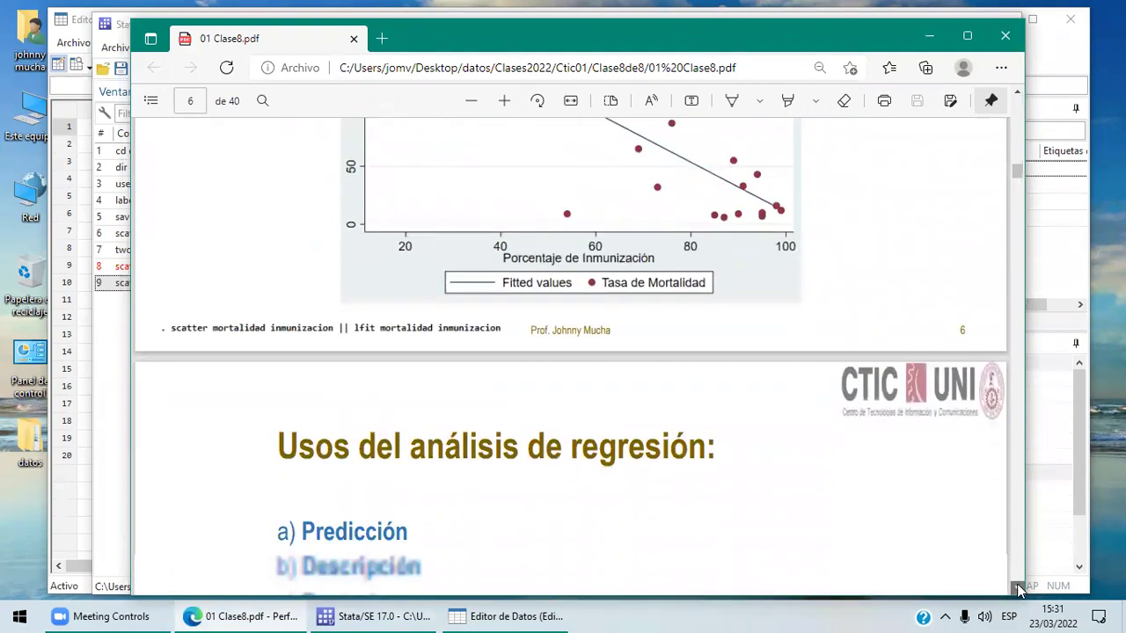
pyautogui.click(1019, 587)
pyautogui.click(1020, 587)
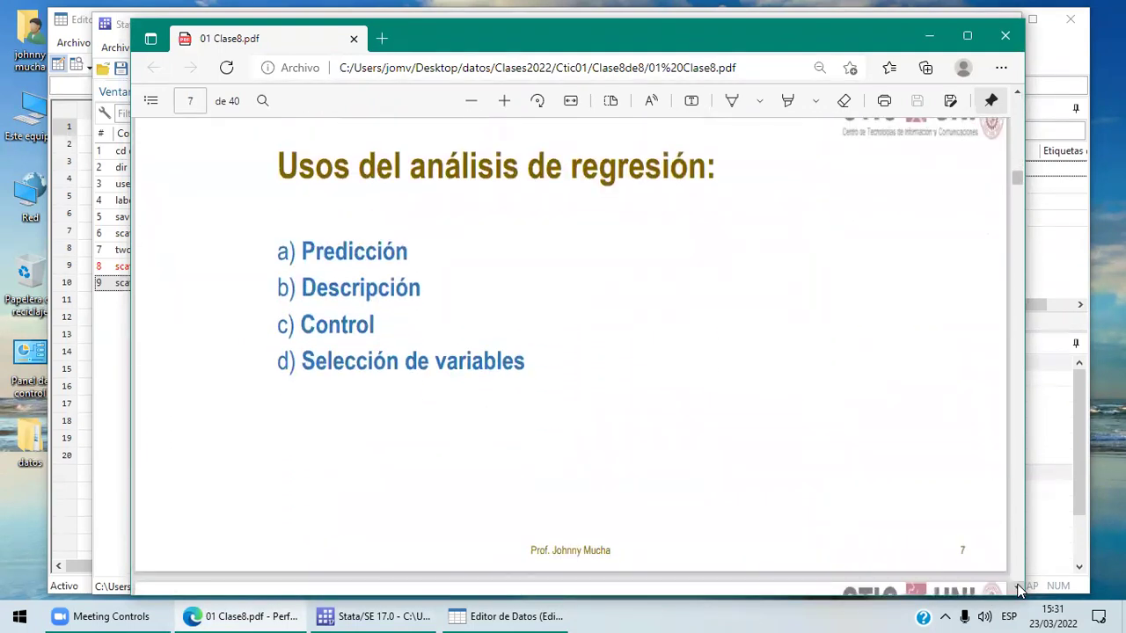
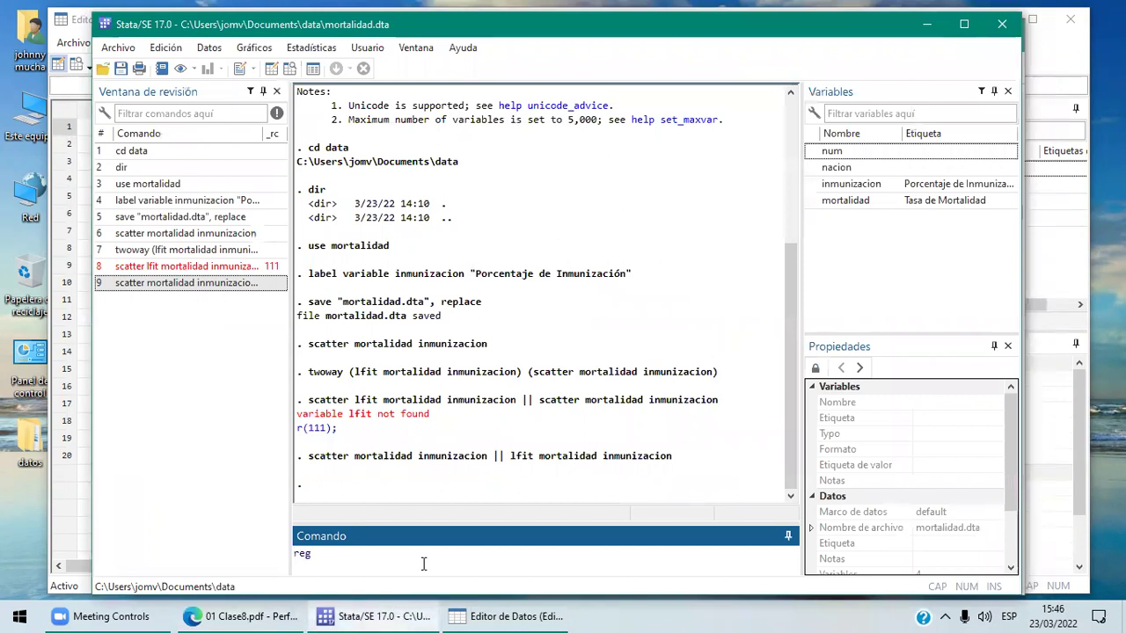
# - Run "reg mortalidad inmunizacion" in Stata and review the coefficients in the regression table
pyautogui.write('mortalidad inmunizacion')
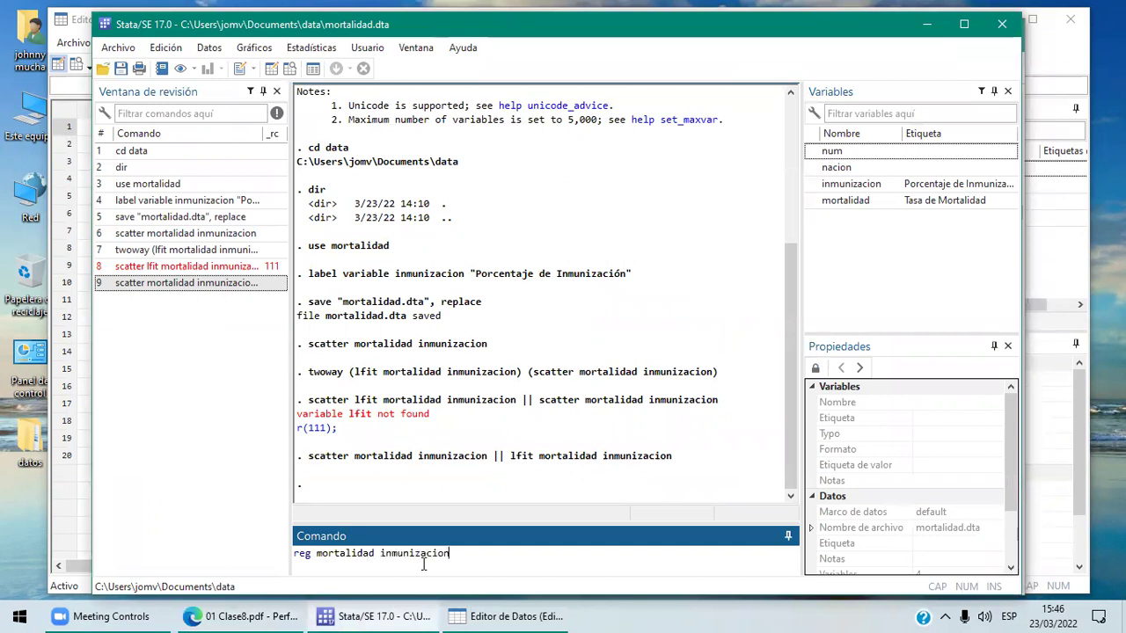
pyautogui.press('Return')
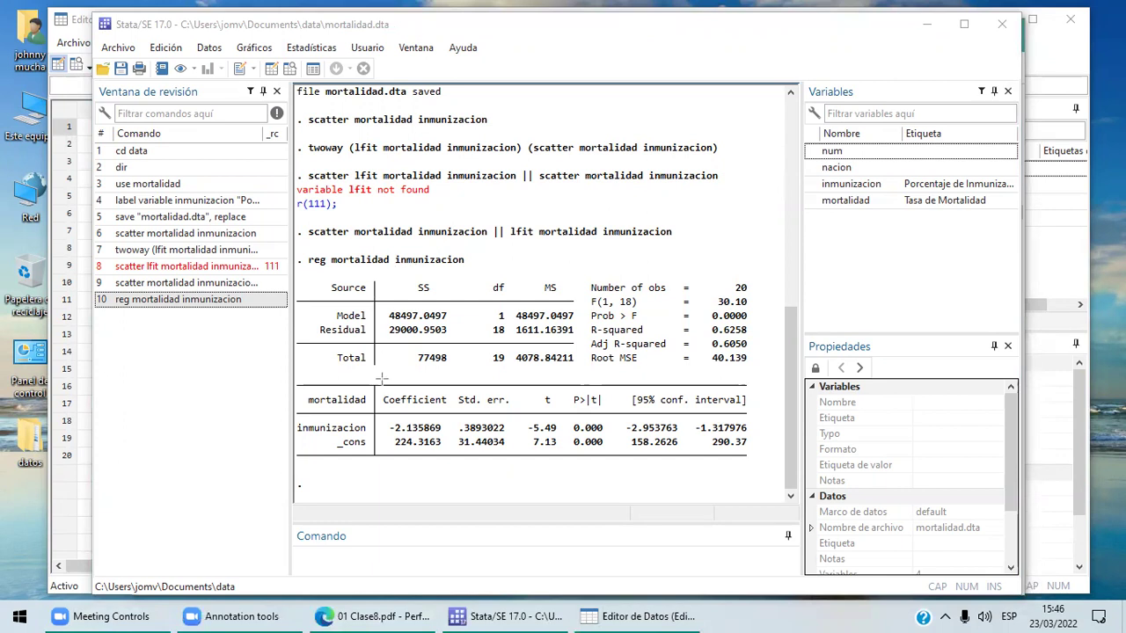
pyautogui.moveTo(378, 406); pyautogui.dragTo(450, 471)
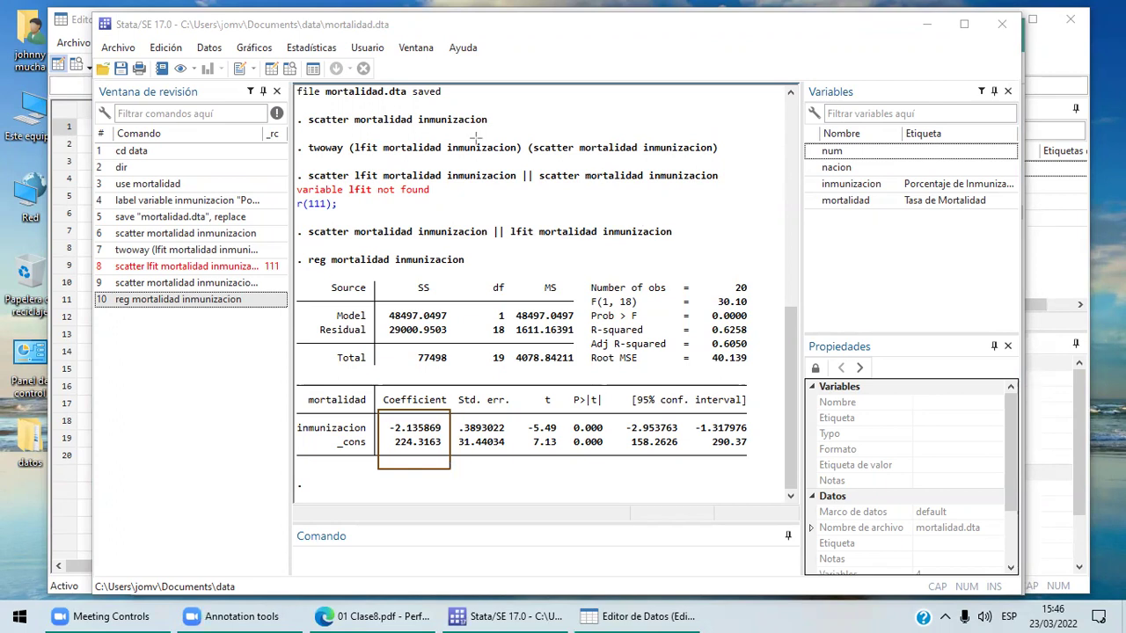
pyautogui.moveTo(374, 405); pyautogui.dragTo(453, 481)
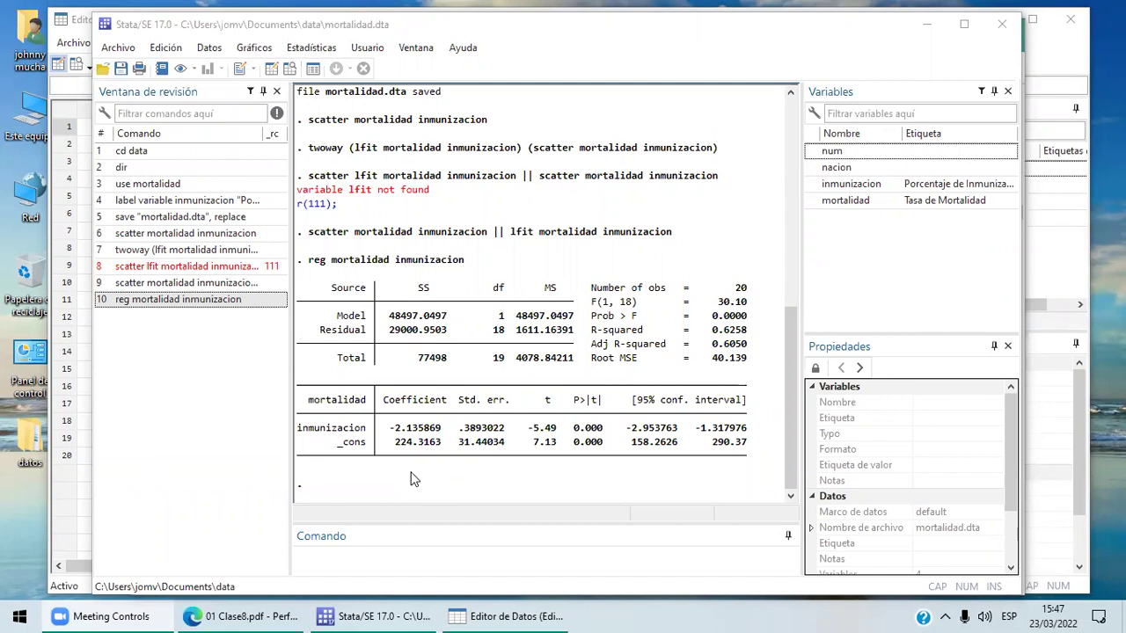
pyautogui.click(344, 557)
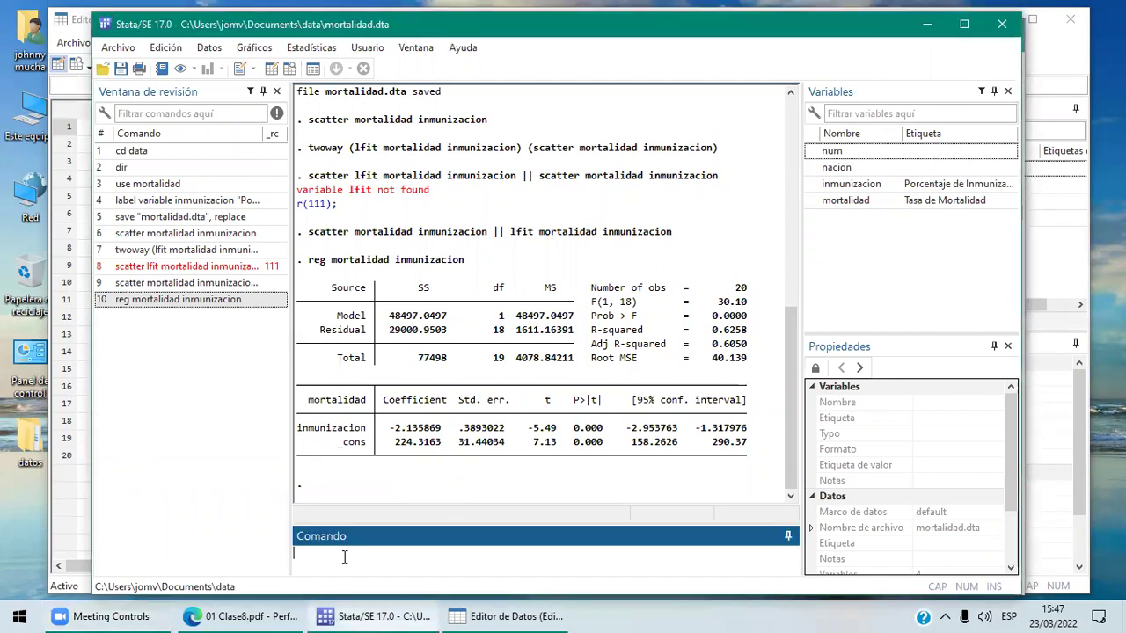
# - Enter the comment line "********El modelo encontrado***************" in the Stata results
pyautogui.write('El modelo encontrado')
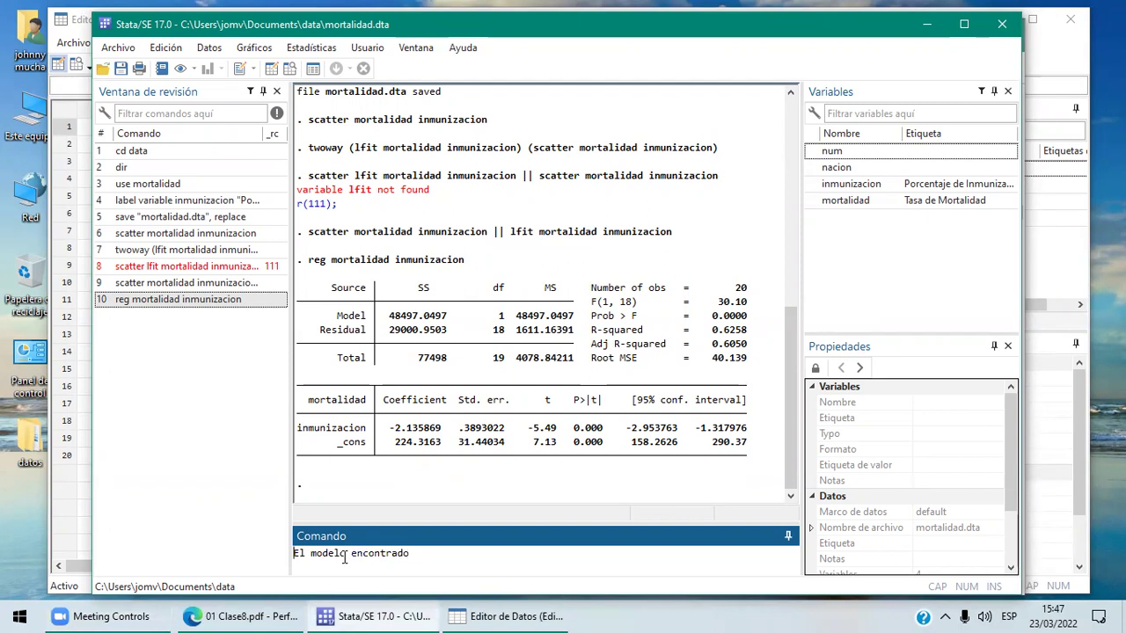
pyautogui.press('Home')
pyautogui.write('********')
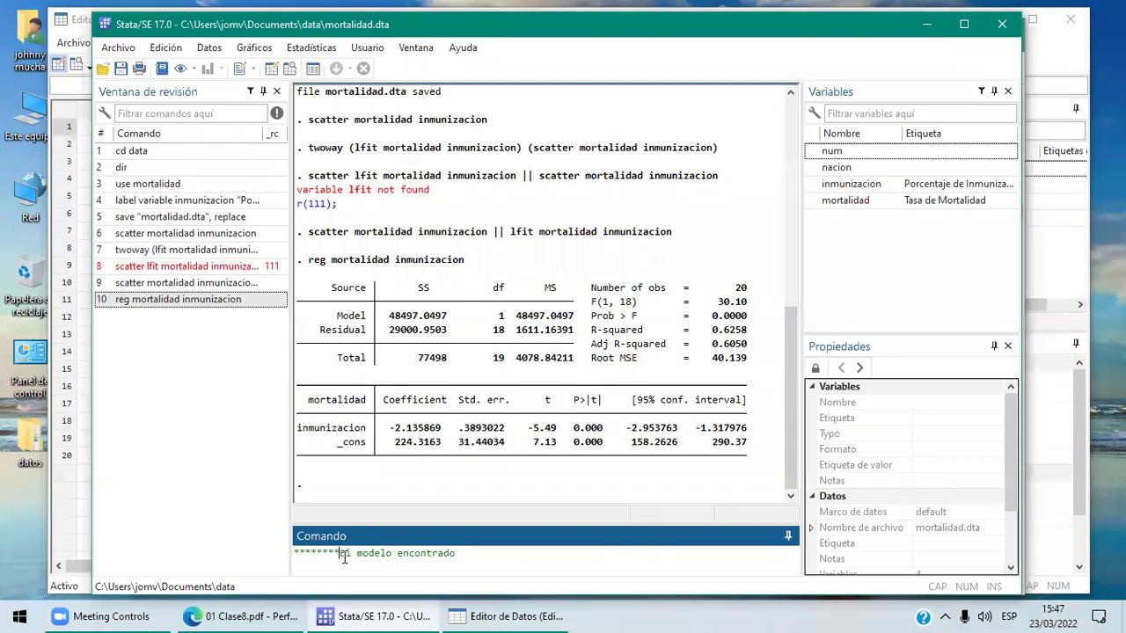
pyautogui.press('End')
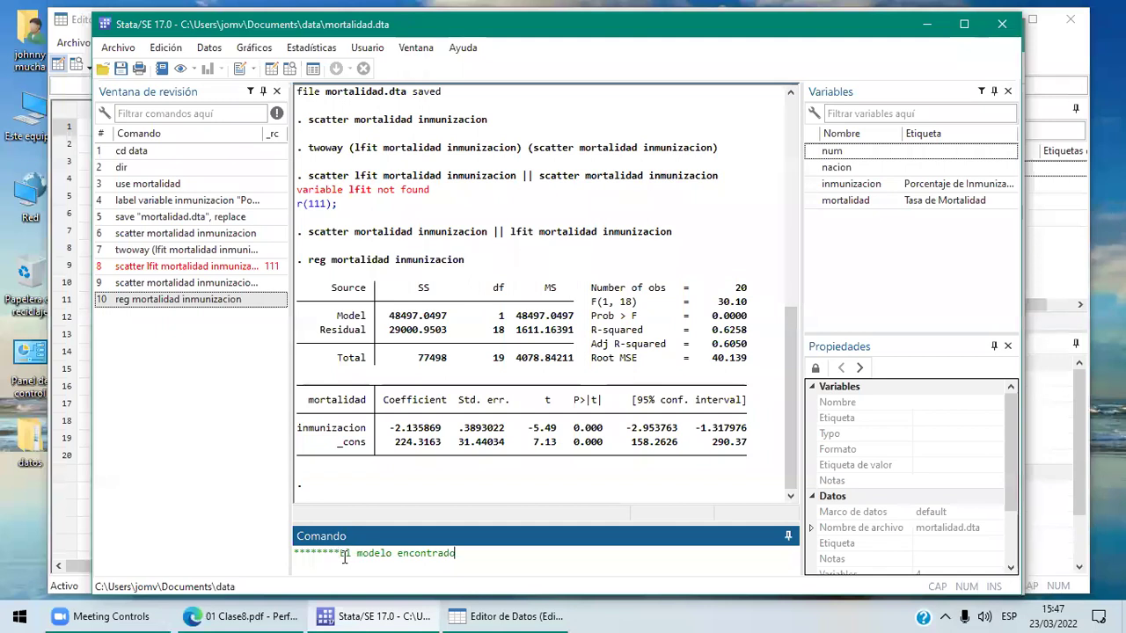
pyautogui.write('***************')
pyautogui.press('Return')
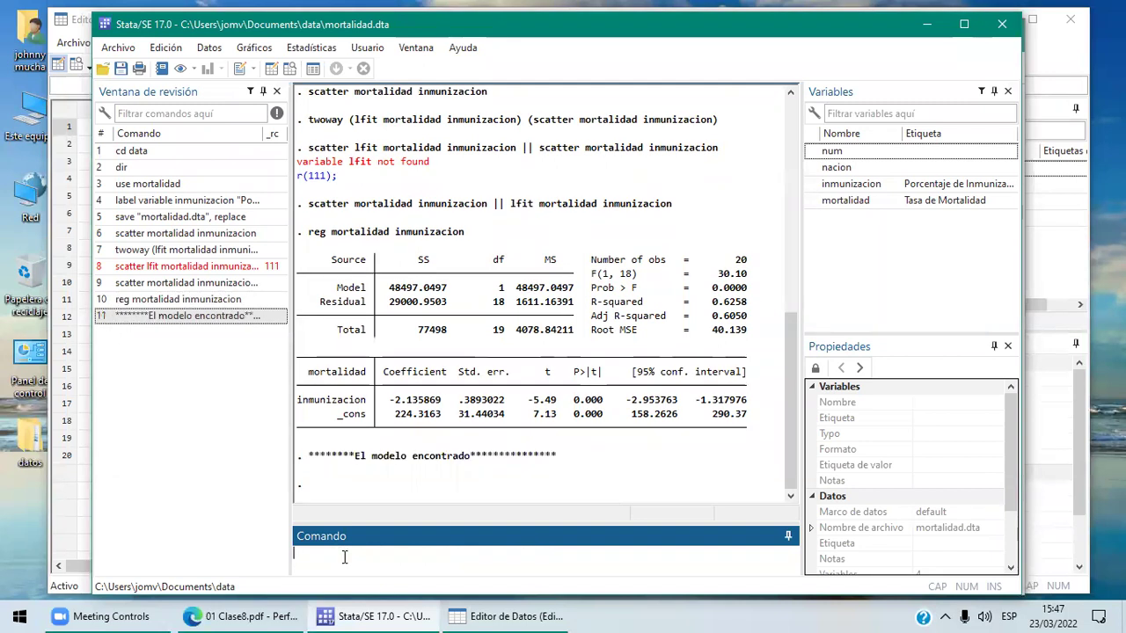
# - Record the estimated regression equation as the comment "** Y=224.3163-2.135869X"
pyautogui.write('** y=')
pyautogui.write('224.3163-1')
pyautogui.press('BackSpace')
pyautogui.write('2.13')
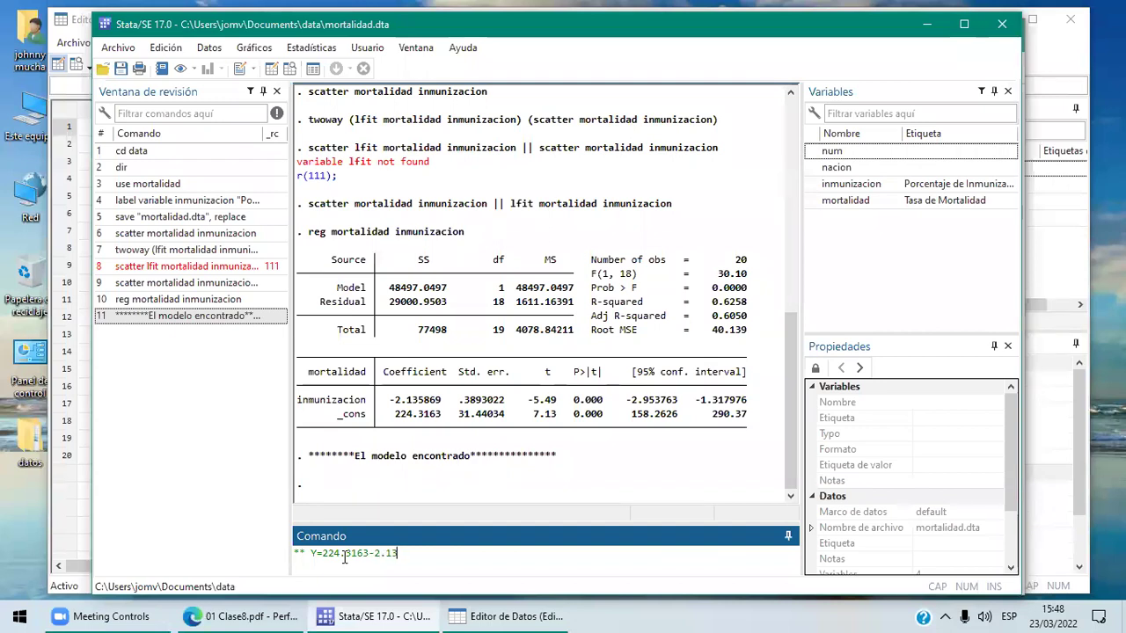
pyautogui.write('5869X')
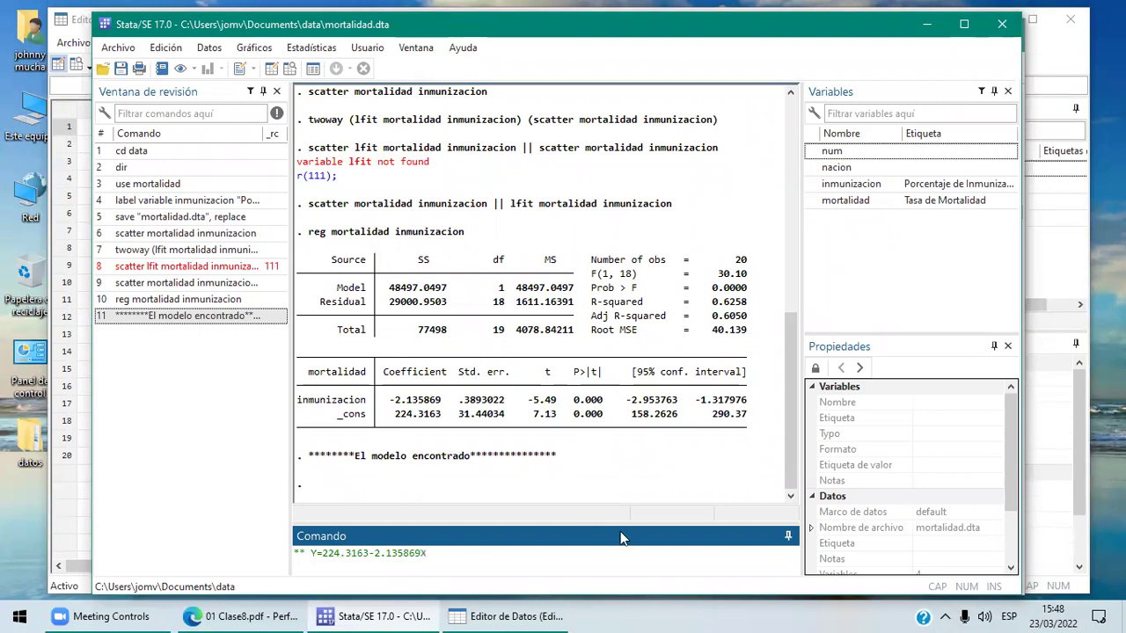
pyautogui.press('Return')
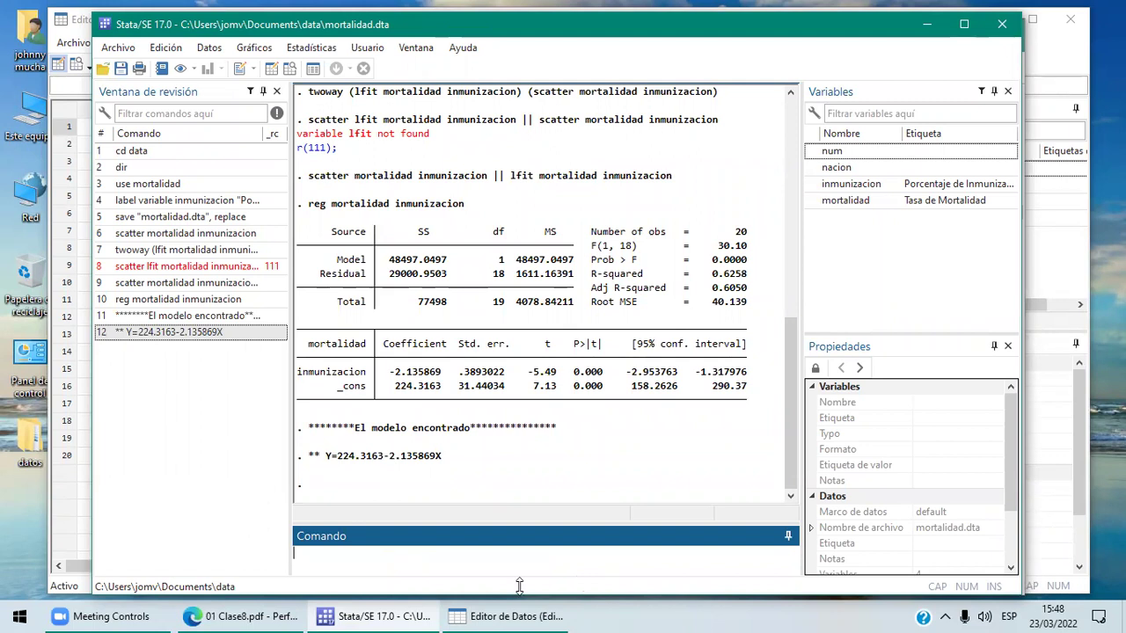
# - Switch to the Clase8 PDF and go to page 11 on interpreting the estimated regression coefficients
pyautogui.click(278, 614)
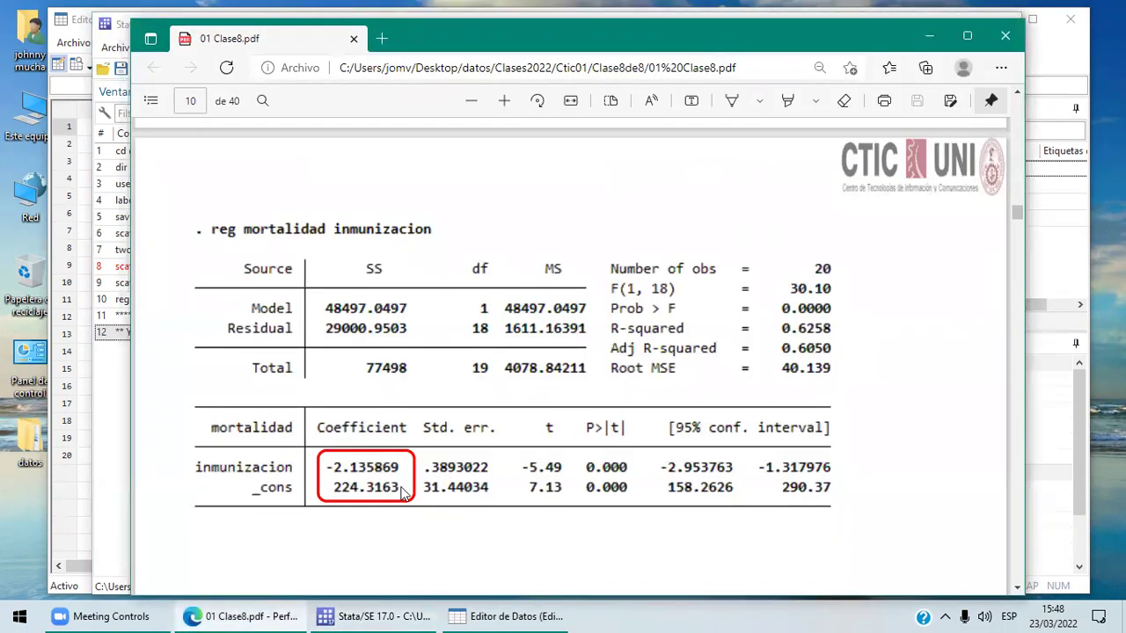
pyautogui.click(1018, 588)
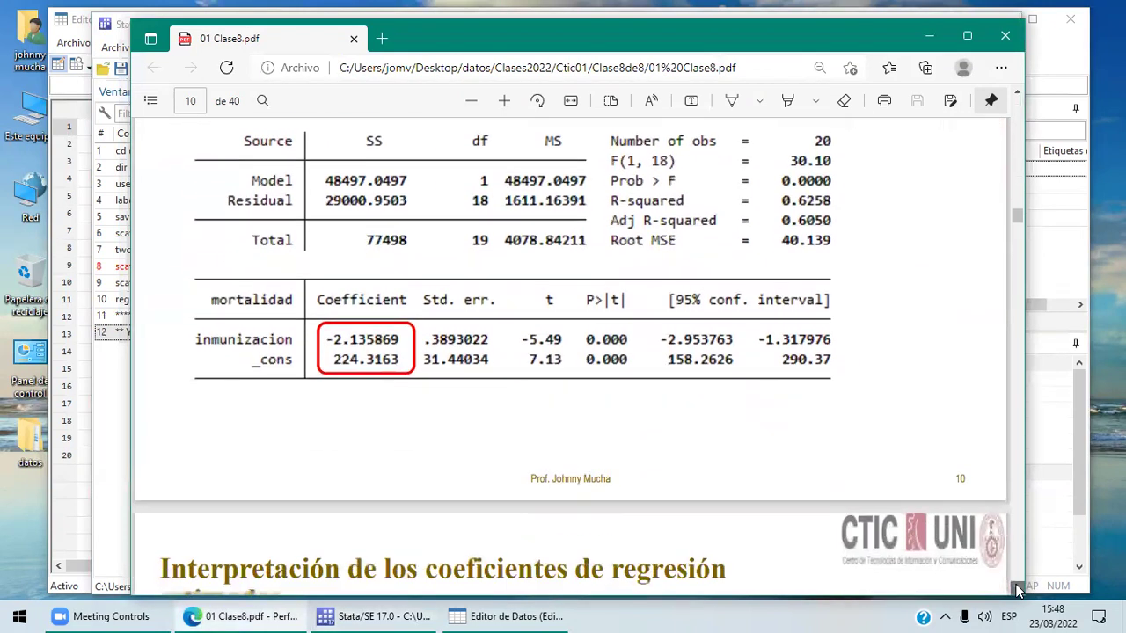
pyautogui.click(1017, 587)
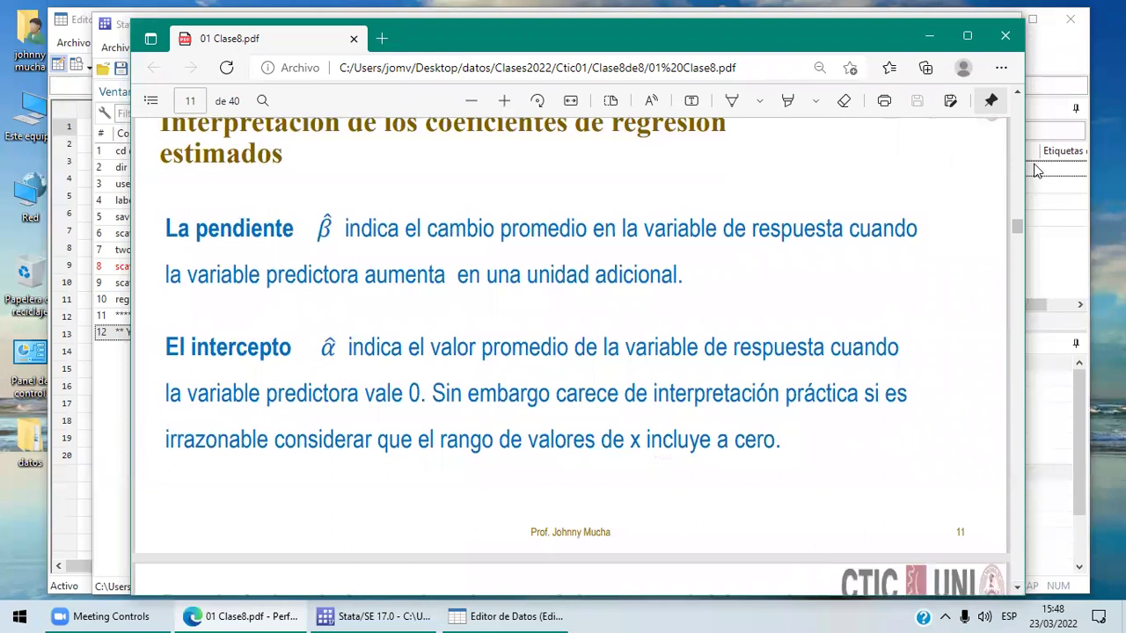
pyautogui.click(1018, 93)
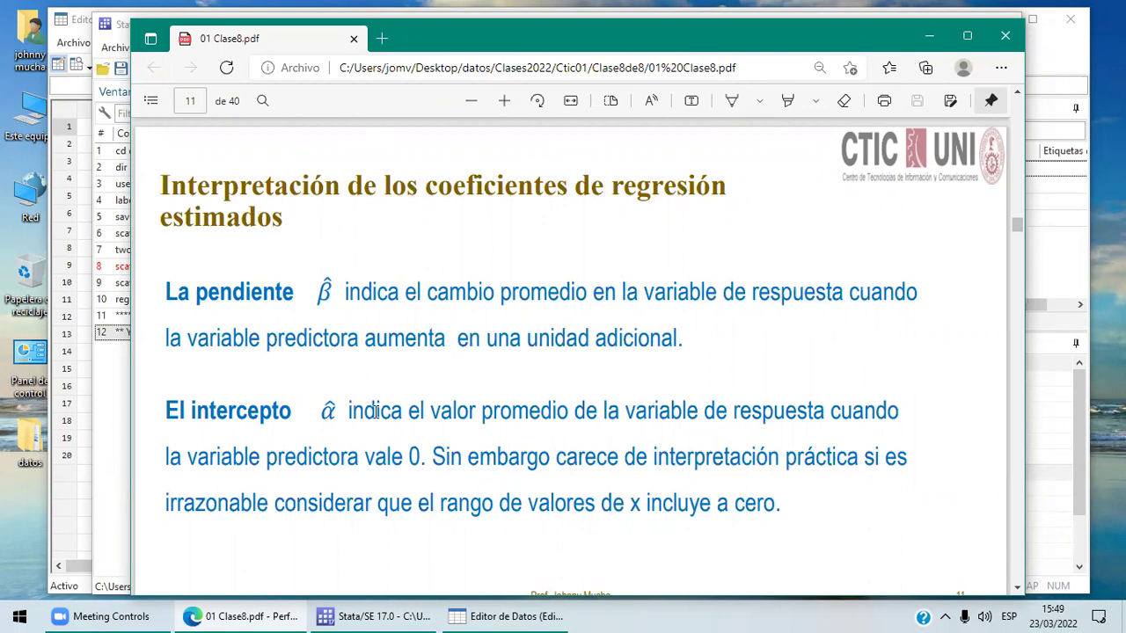
# - Compare the PDF's slope and intercept definitions with the estimated model in Stata, and continue to page 12 on the estimators' properties
pyautogui.click(406, 616)
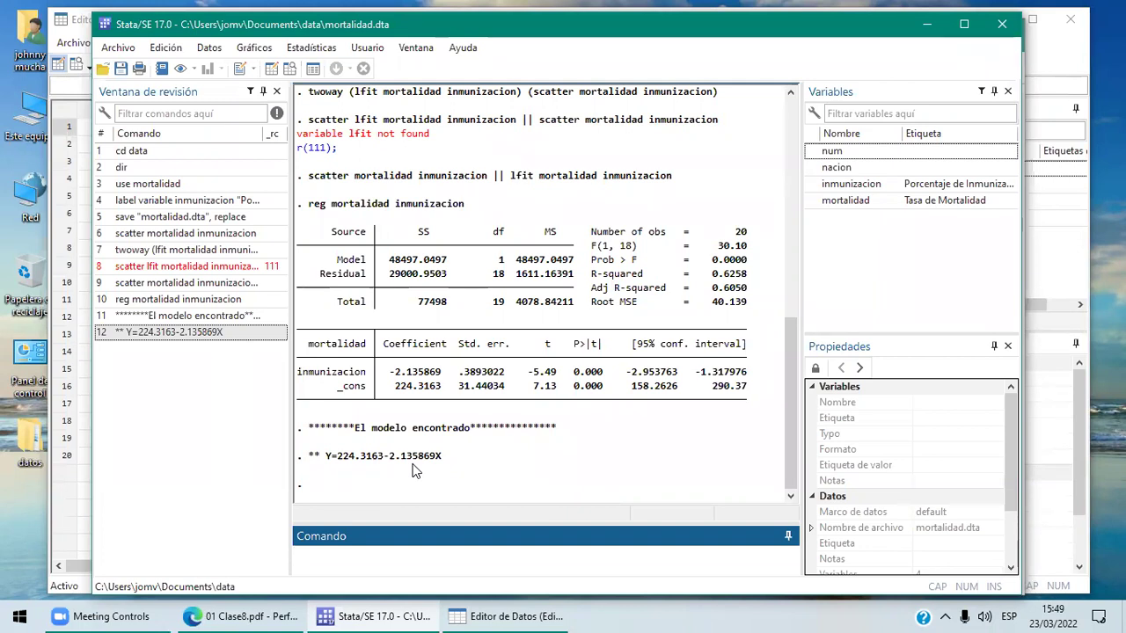
pyautogui.click(264, 615)
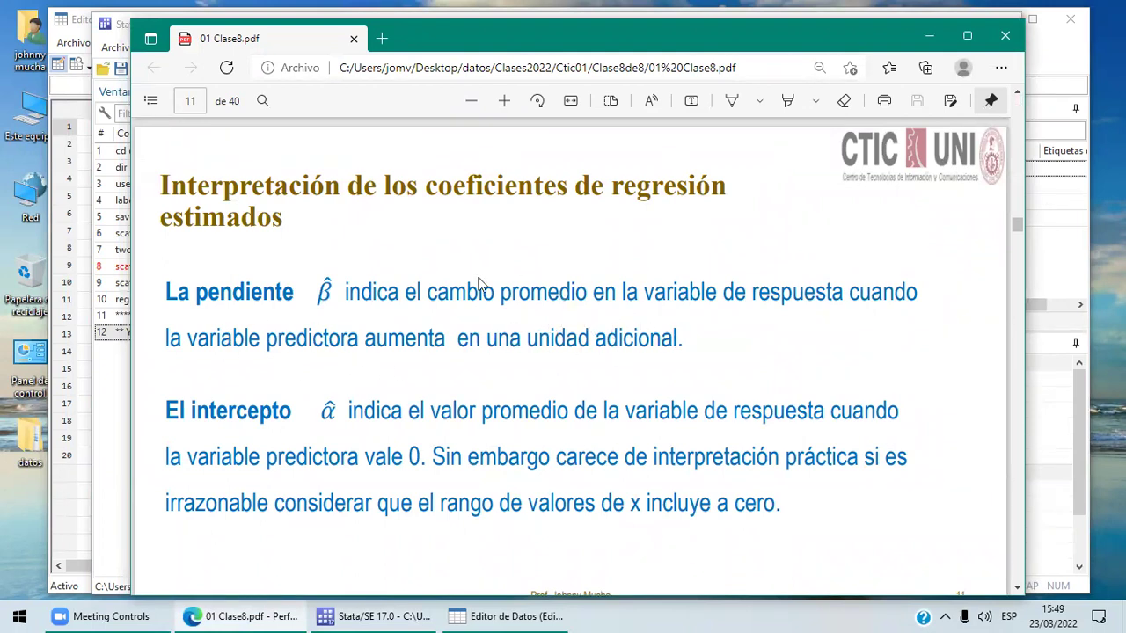
pyautogui.click(413, 613)
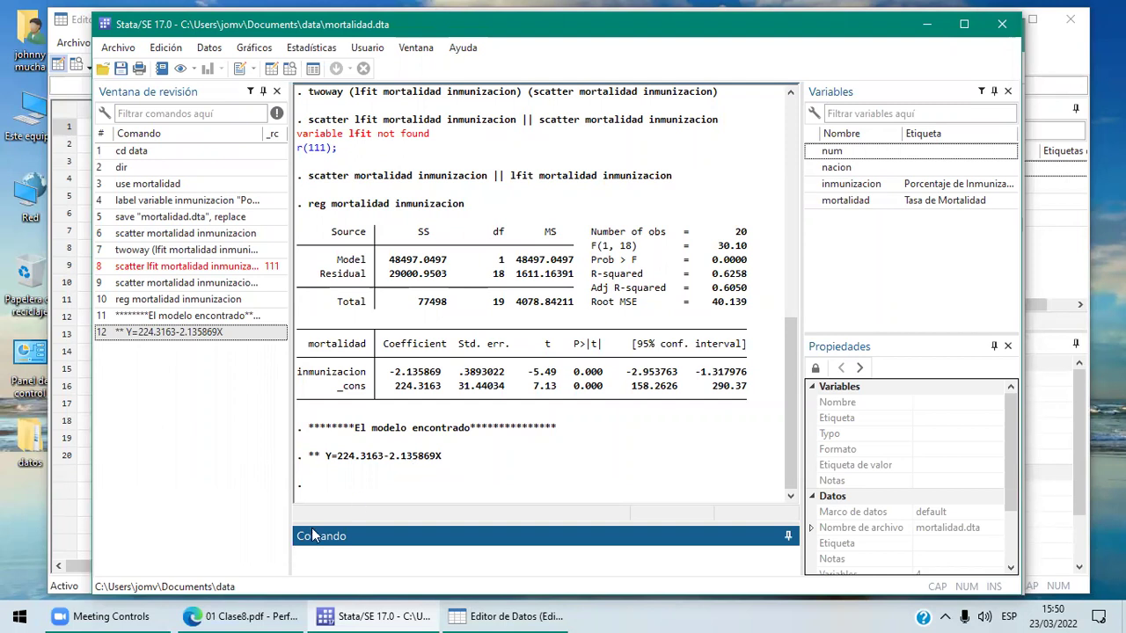
pyautogui.click(268, 615)
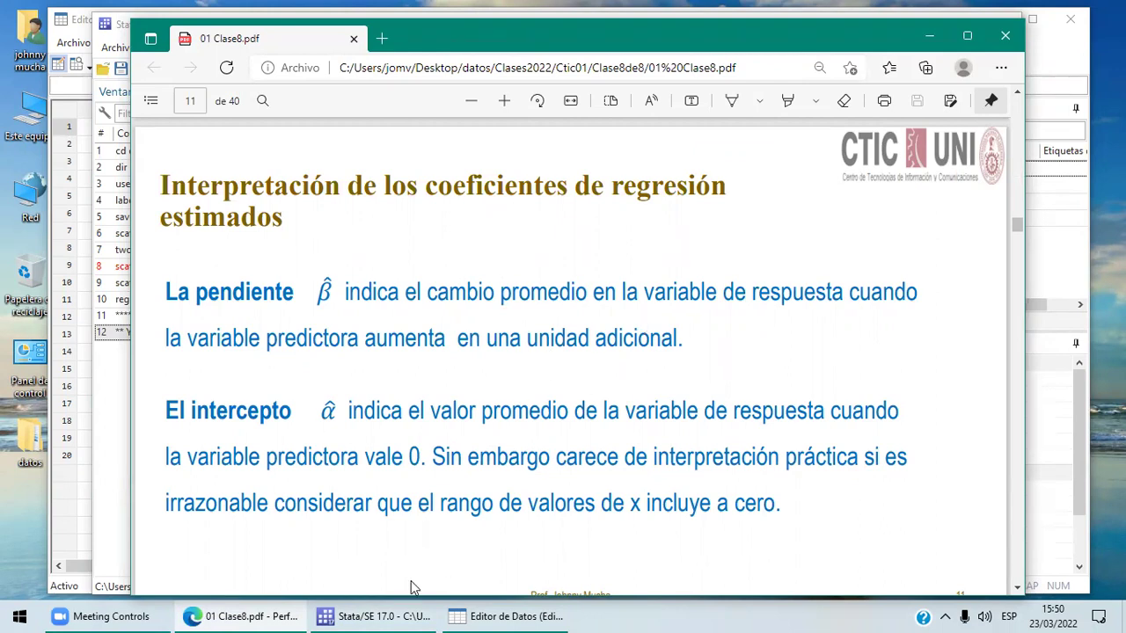
pyautogui.click(372, 614)
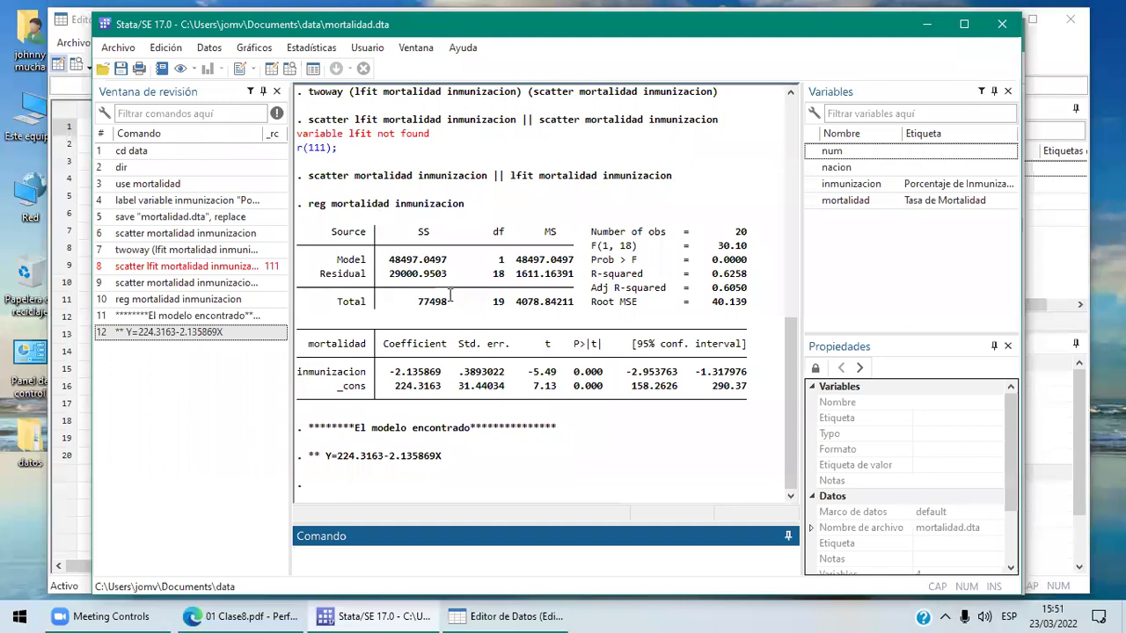
pyautogui.click(256, 614)
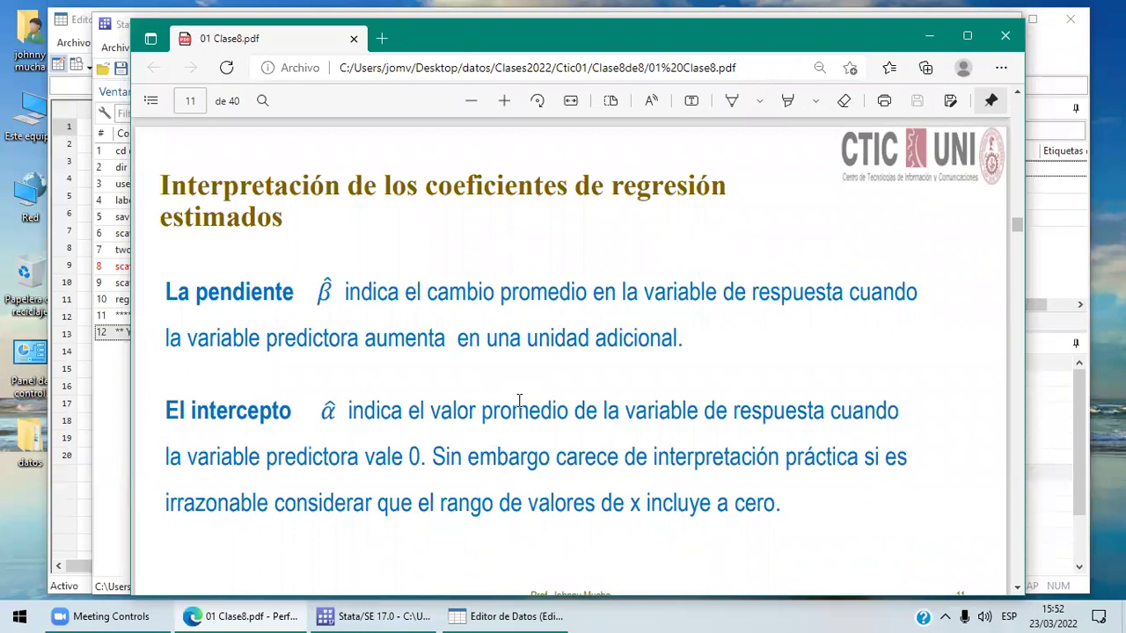
pyautogui.click(1017, 587)
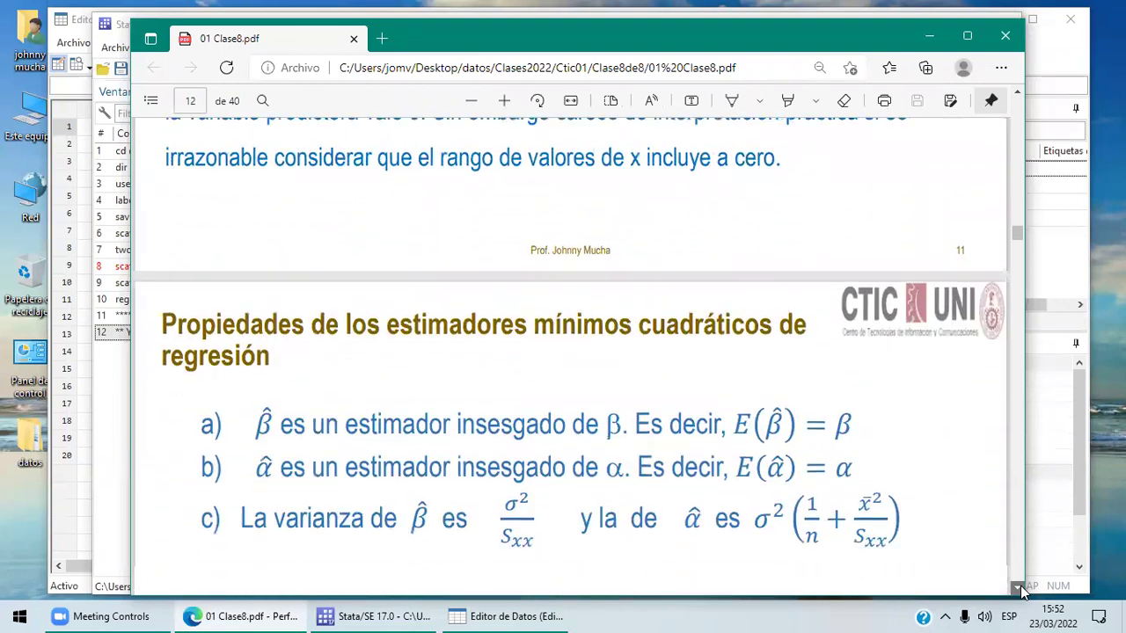
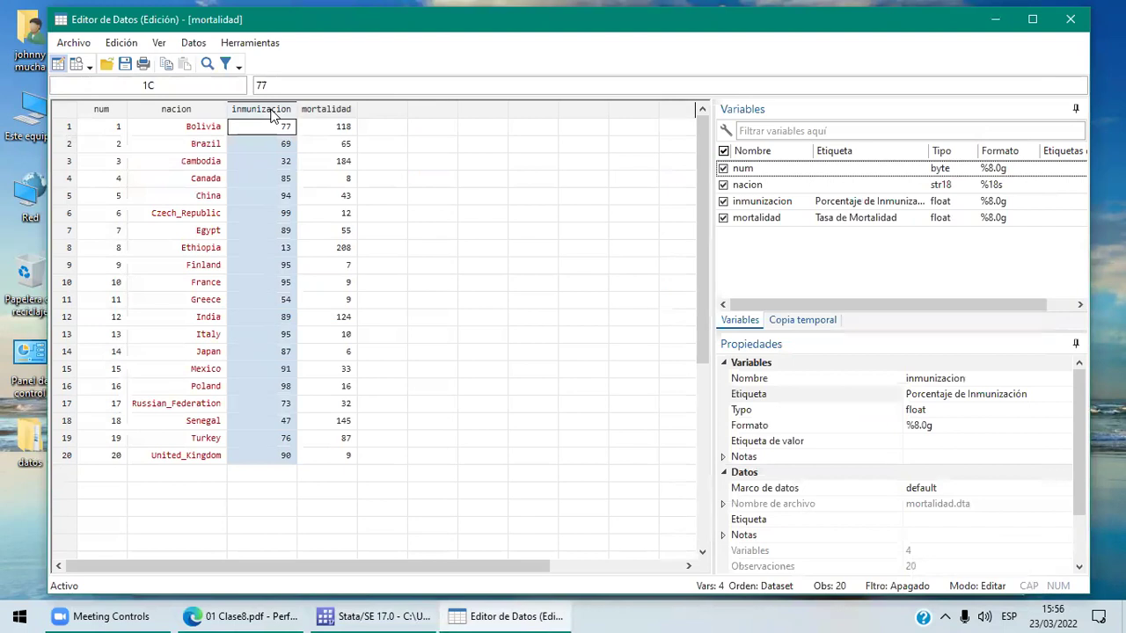
# - Inspect the mortalidad and inmunizacion columns and the first empty column in the Data Editor
pyautogui.click(342, 109)
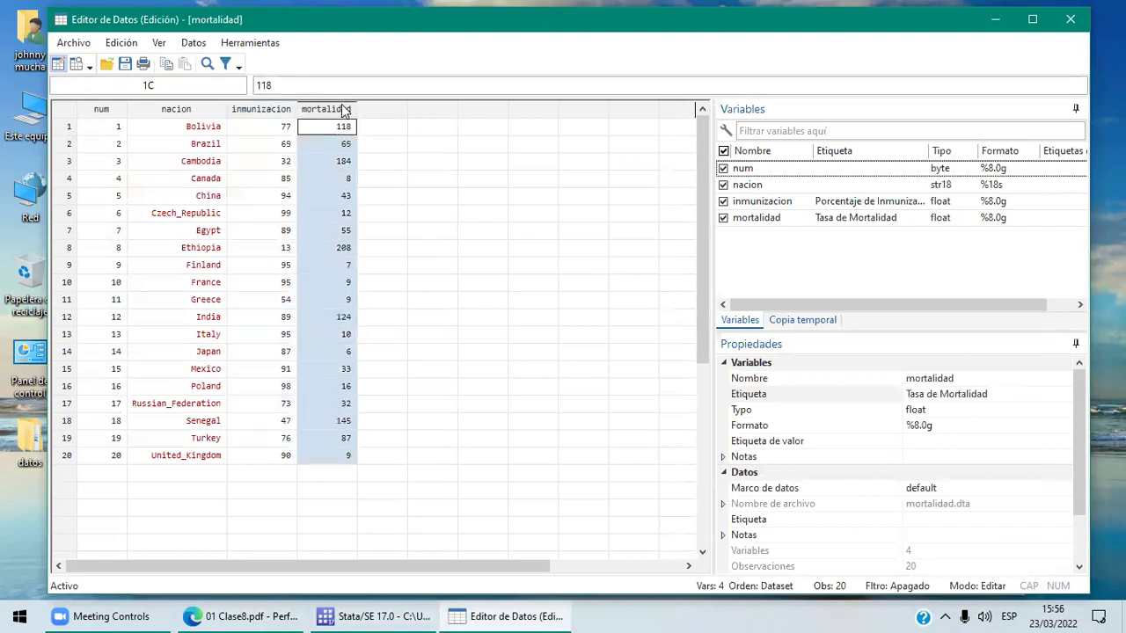
pyautogui.click(269, 110)
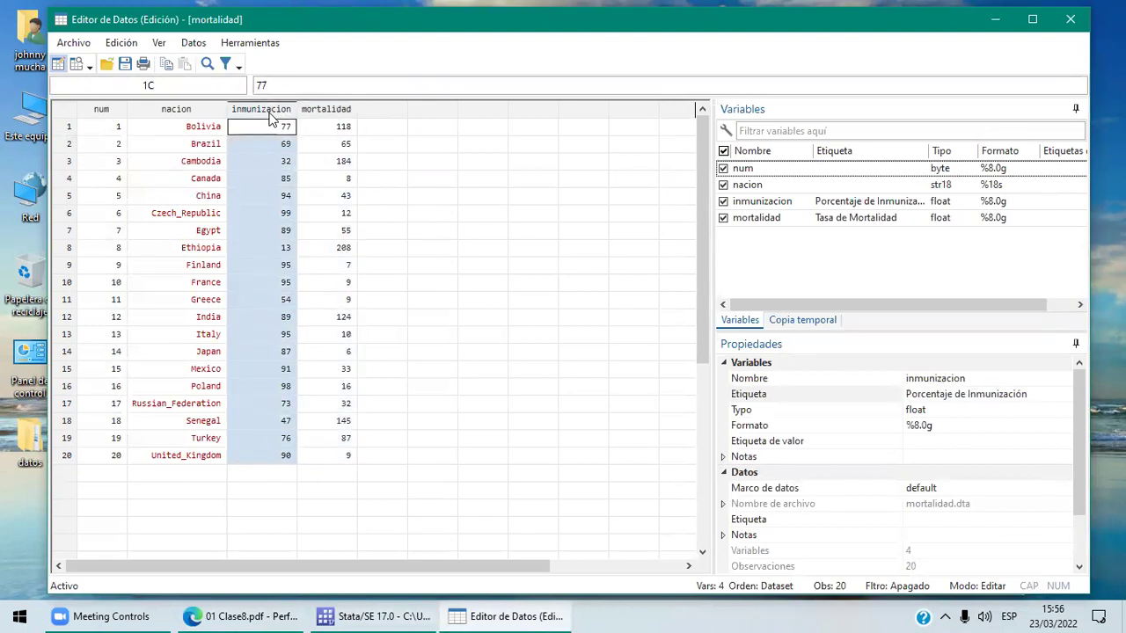
pyautogui.click(371, 110)
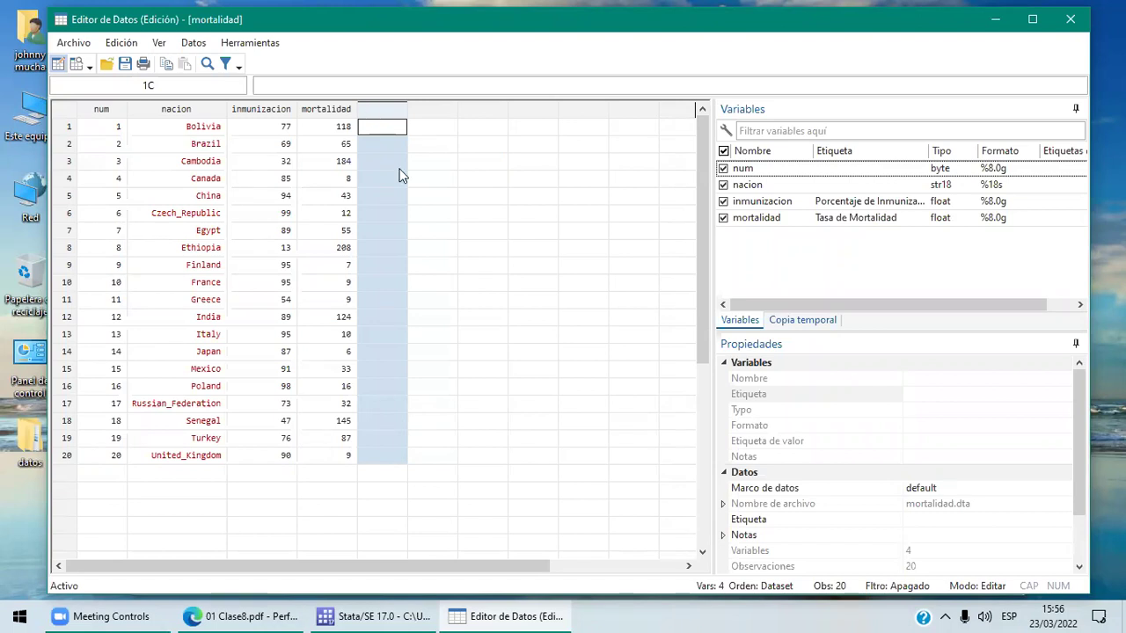
# - In Stata's main window, run "generate estimacion=224.3163-2.135869*inmunizacion" to create the estimated mortality variable
pyautogui.click(373, 616)
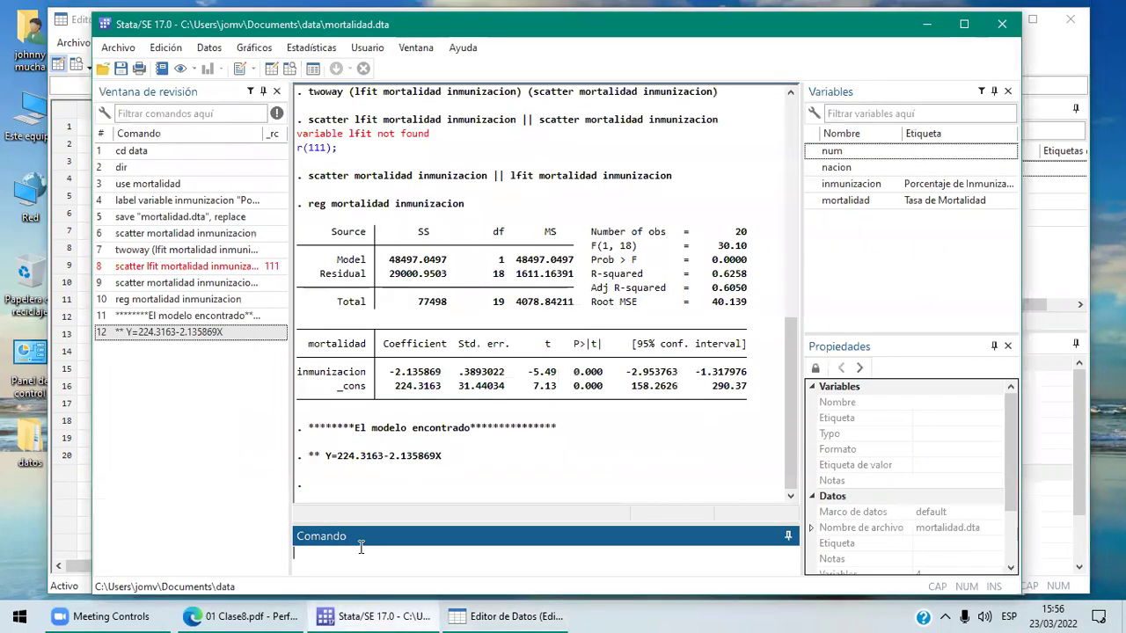
pyautogui.write('generate estimacio')
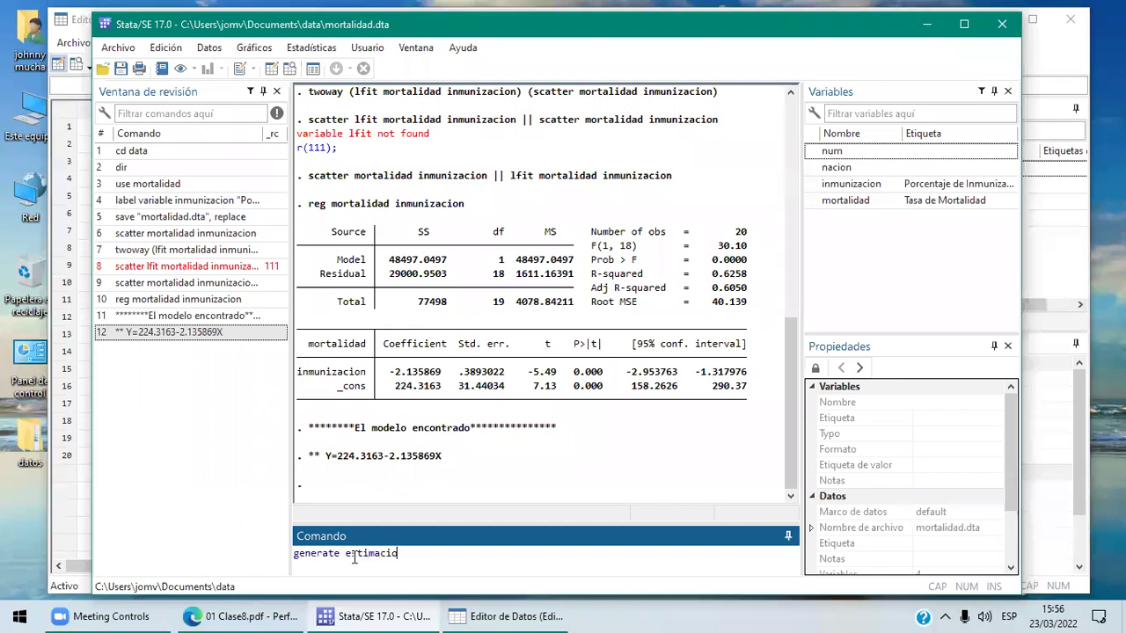
pyautogui.write('n=')
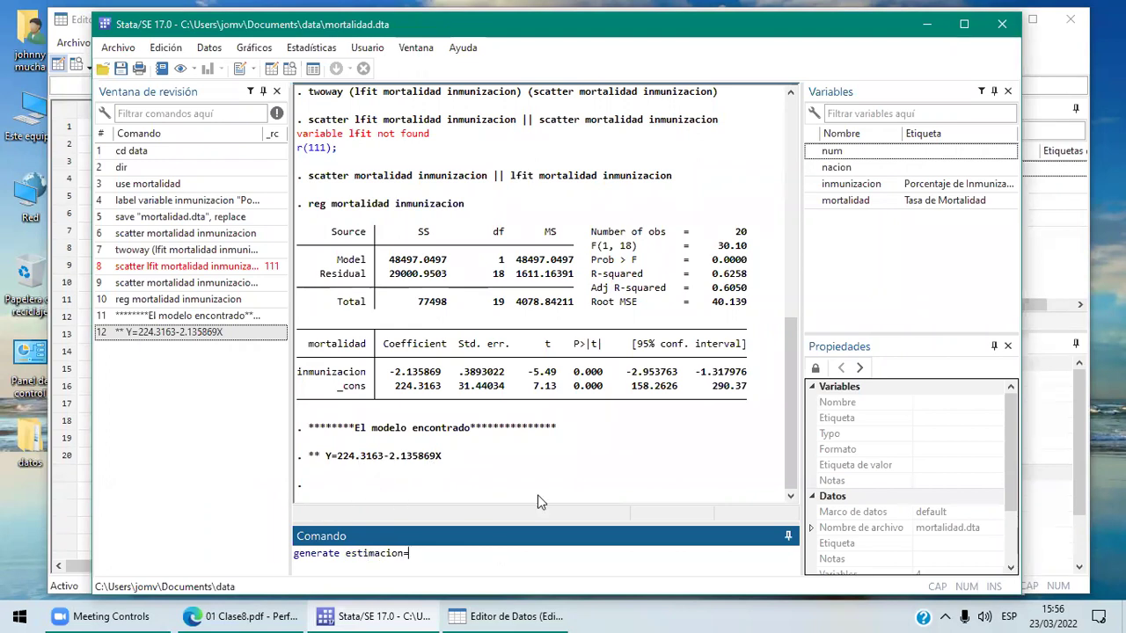
pyautogui.write('224.3163-')
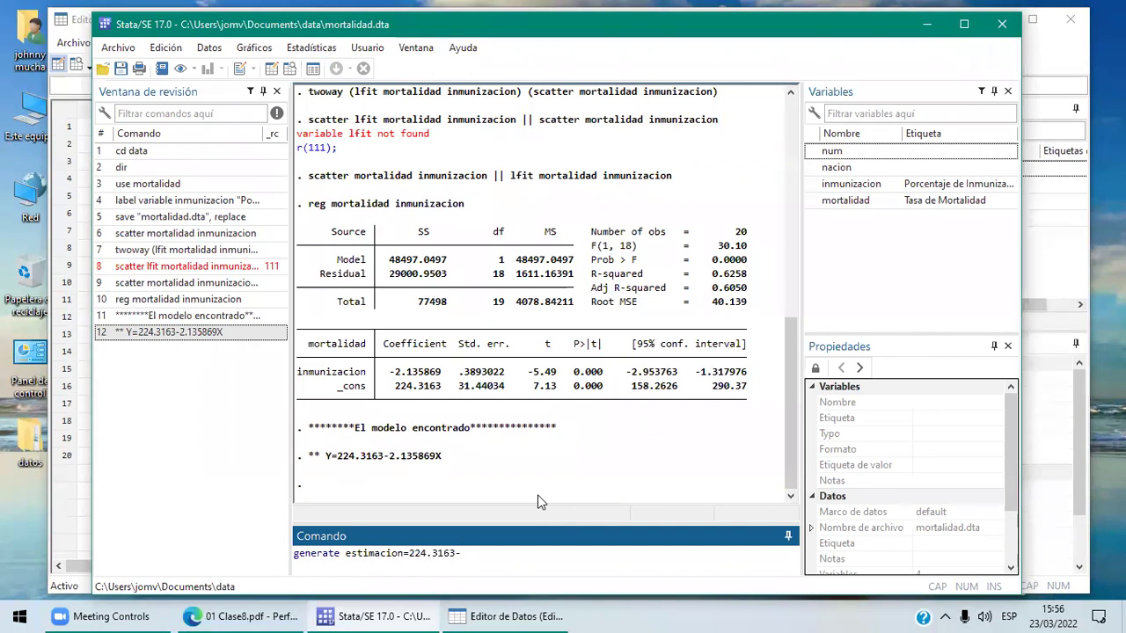
pyautogui.write('2.135869*')
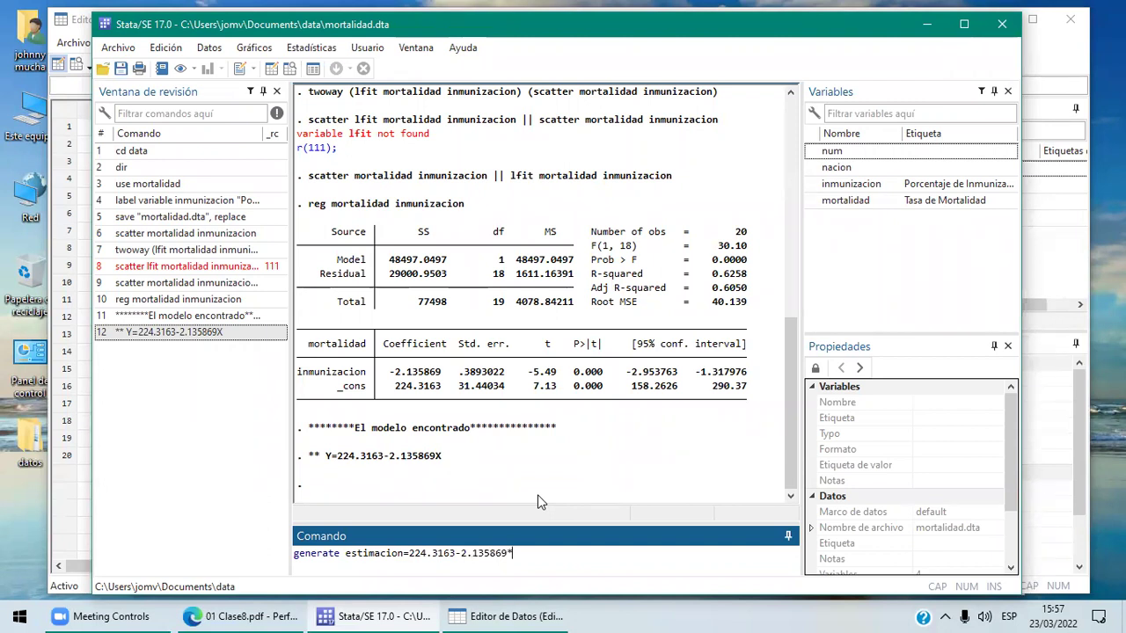
pyautogui.write('inmunizacion')
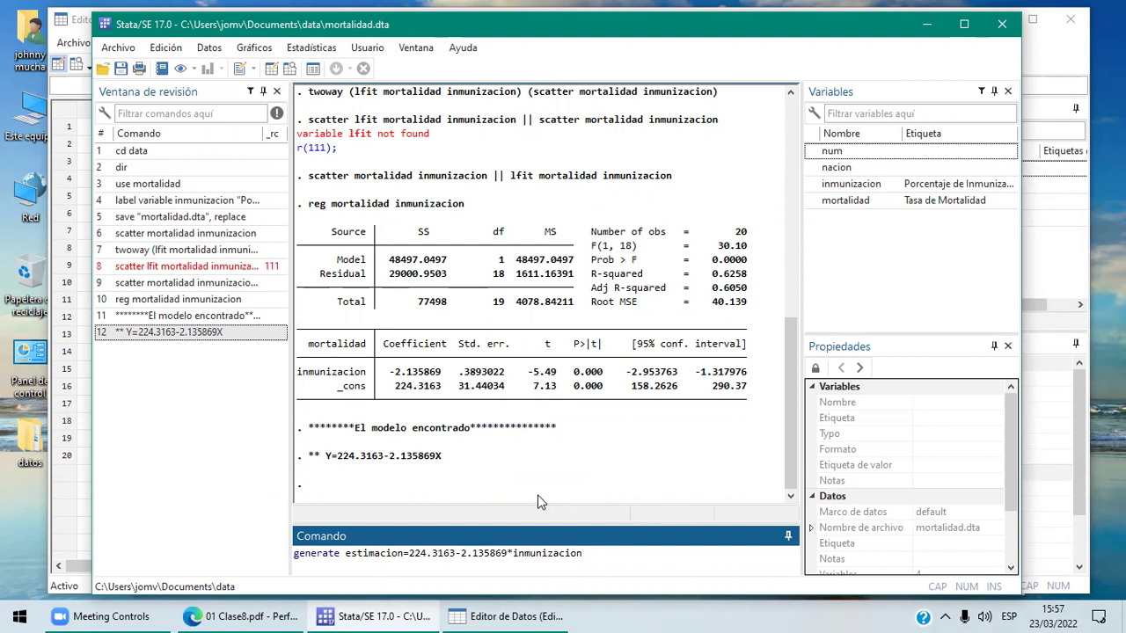
pyautogui.press('Return')
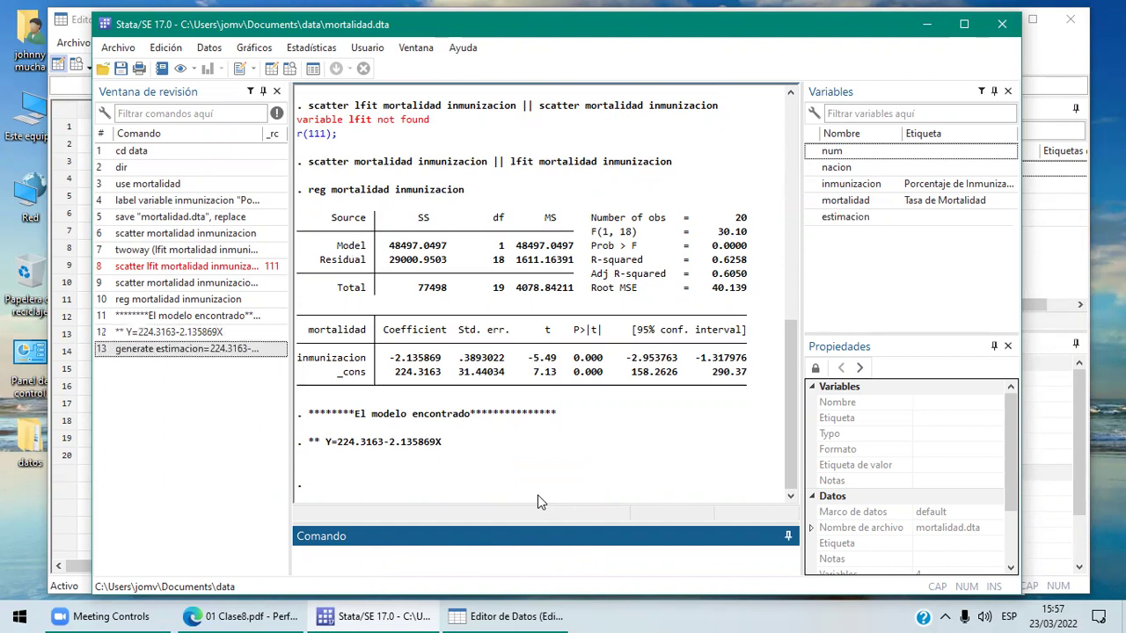
# - Compare the estimacion column with the observed mortalidad values in the Data Editor, and return to Stata's main window
pyautogui.click(236, 616)
pyautogui.click(495, 616)
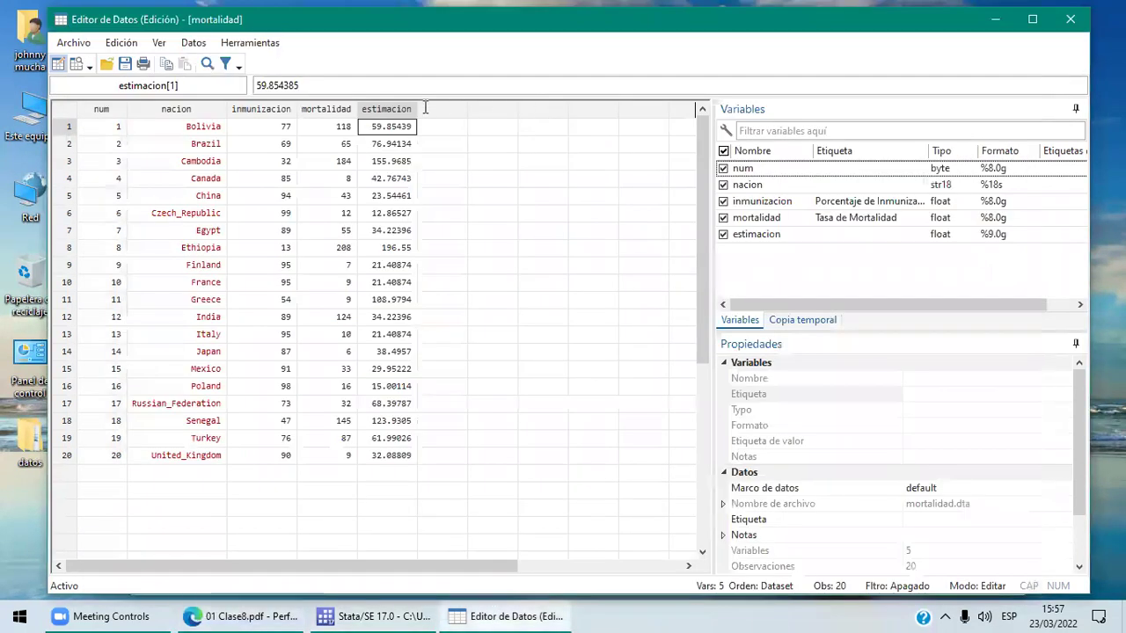
pyautogui.click(396, 110)
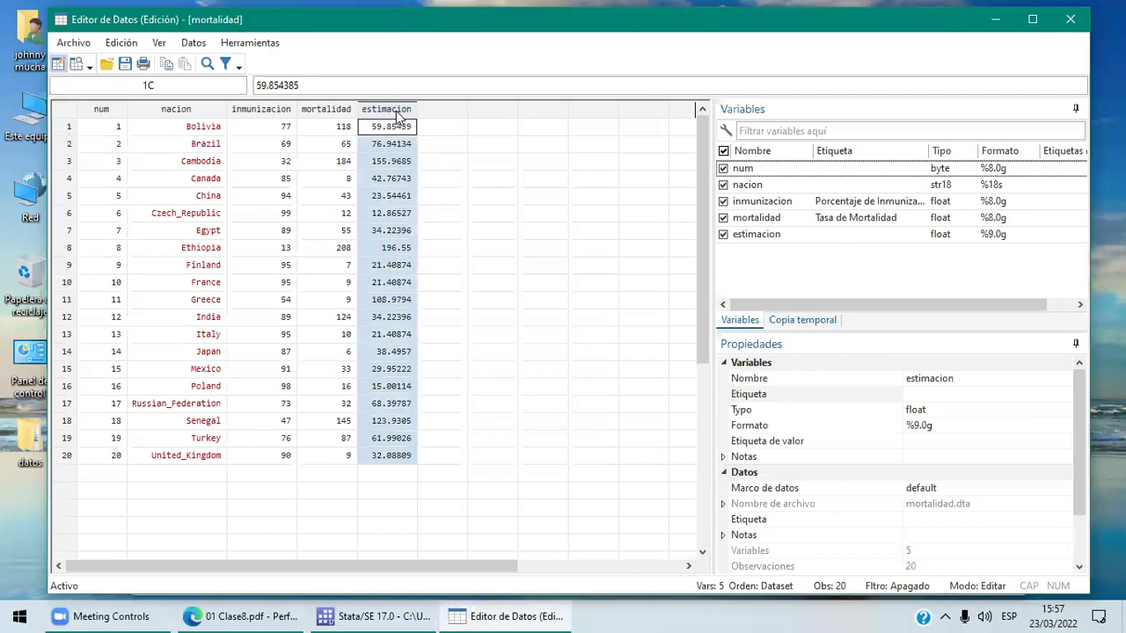
pyautogui.click(322, 113)
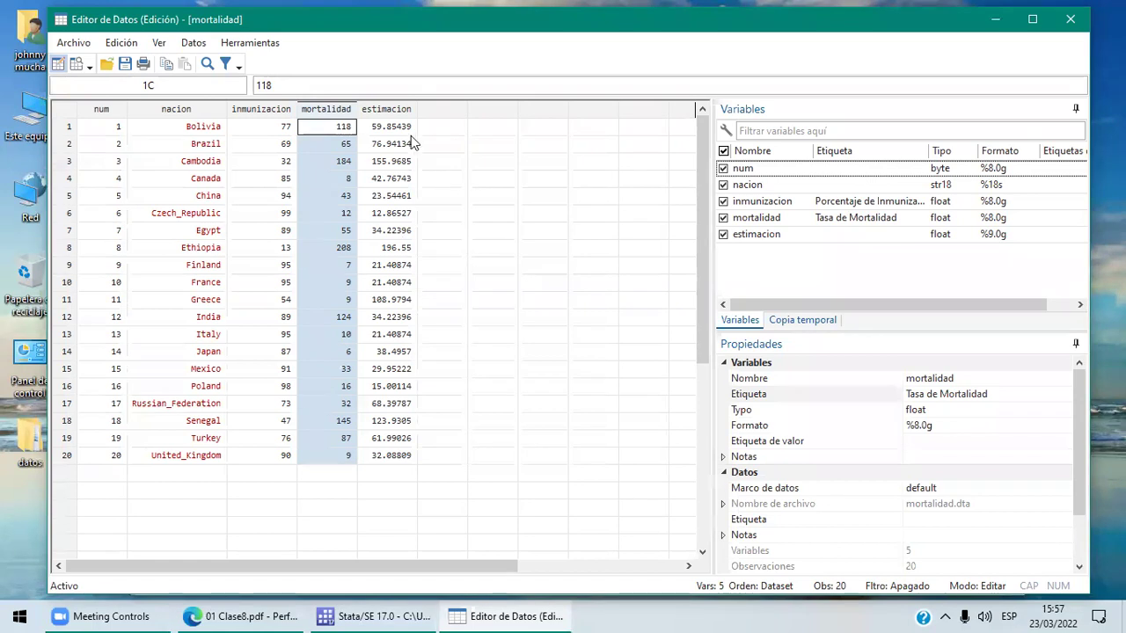
pyautogui.click(394, 113)
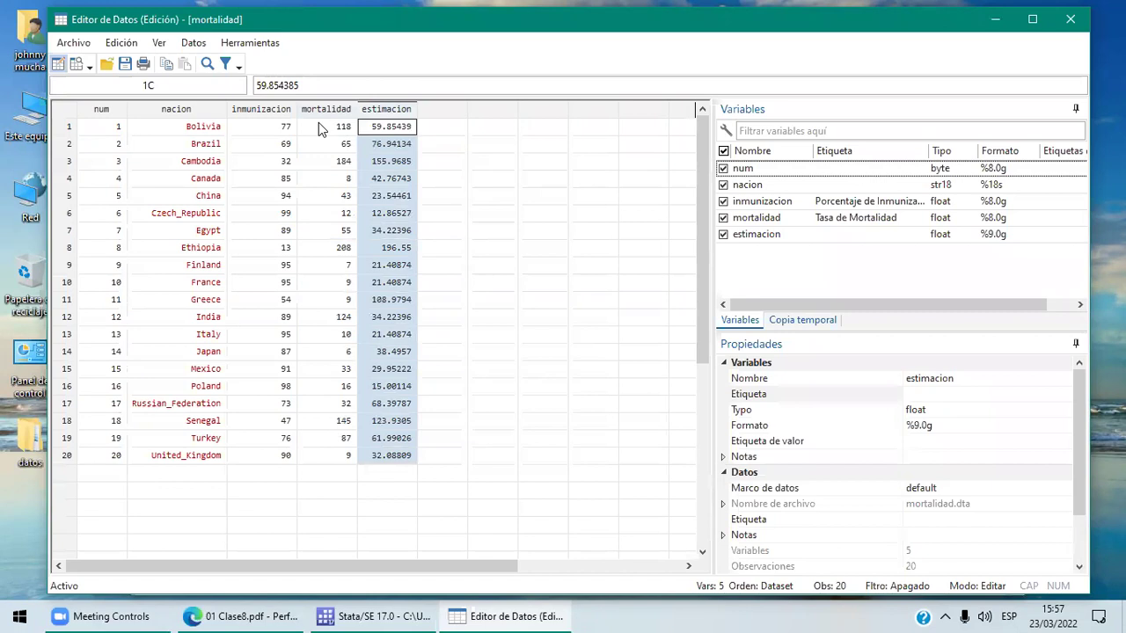
pyautogui.click(371, 128)
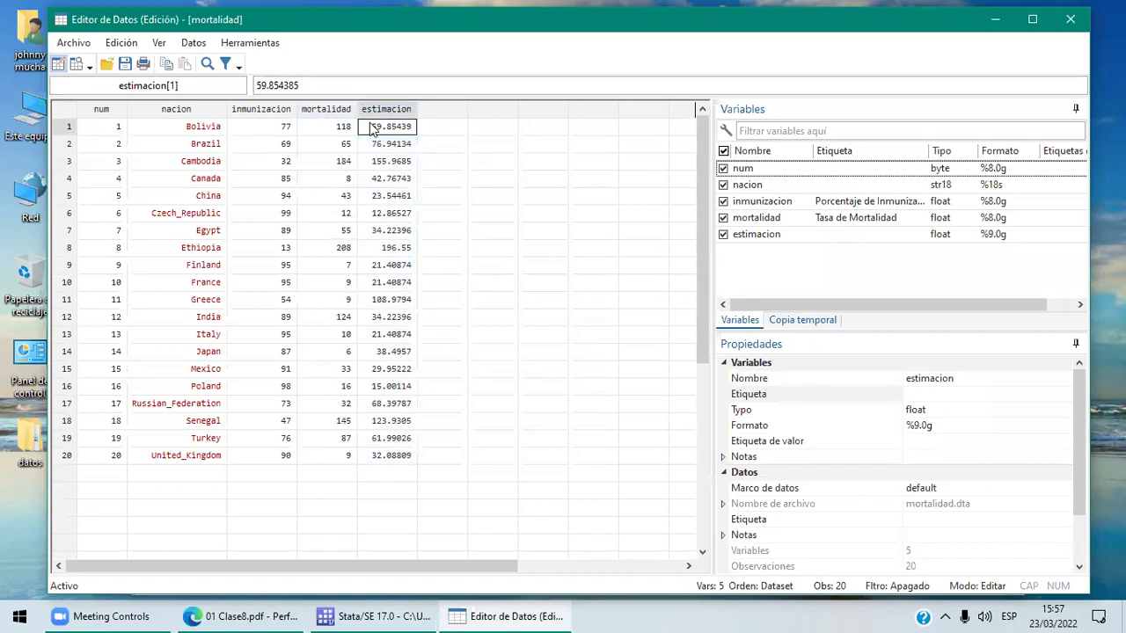
pyautogui.click(360, 616)
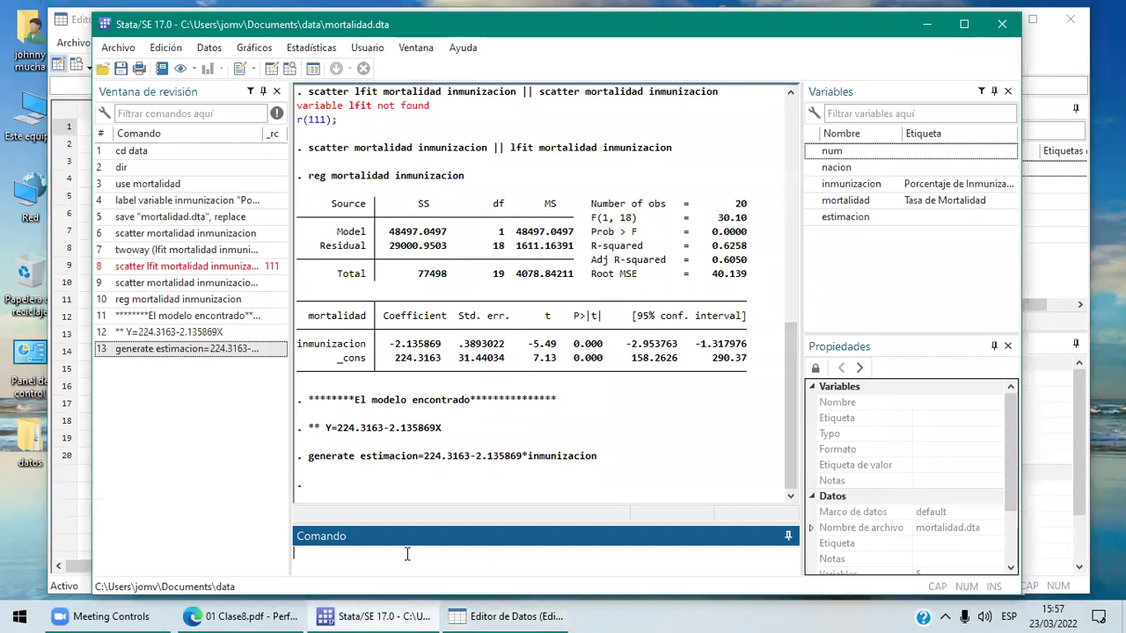
# - Run "generate error=mortalidad-estimacion" to create the variable holding the model's errors
pyautogui.write('generate error=')
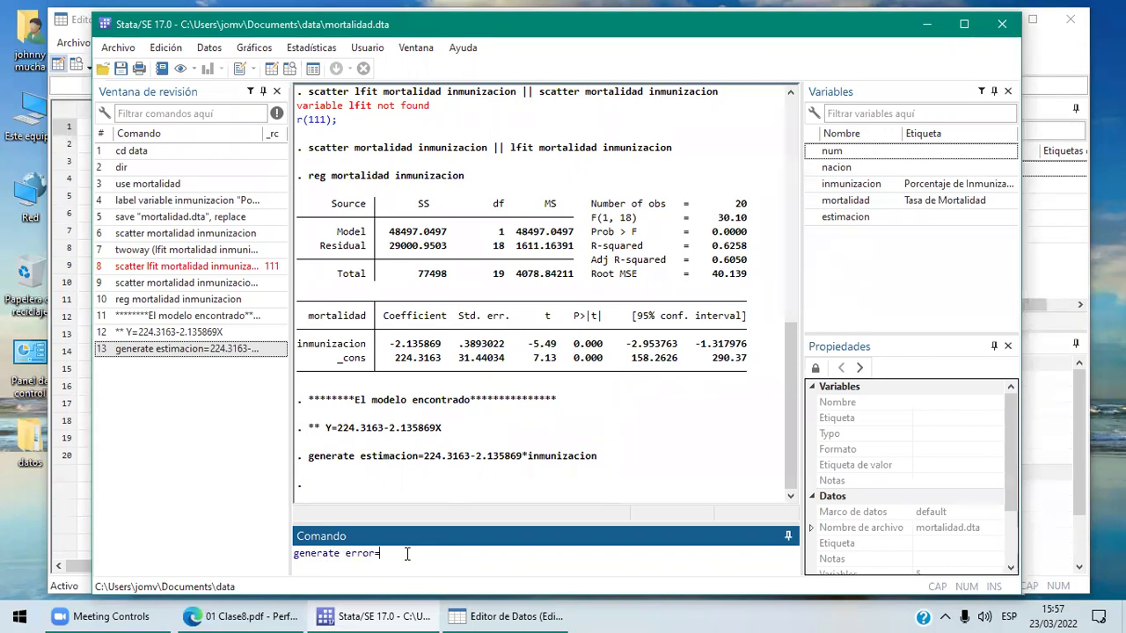
pyautogui.click(510, 615)
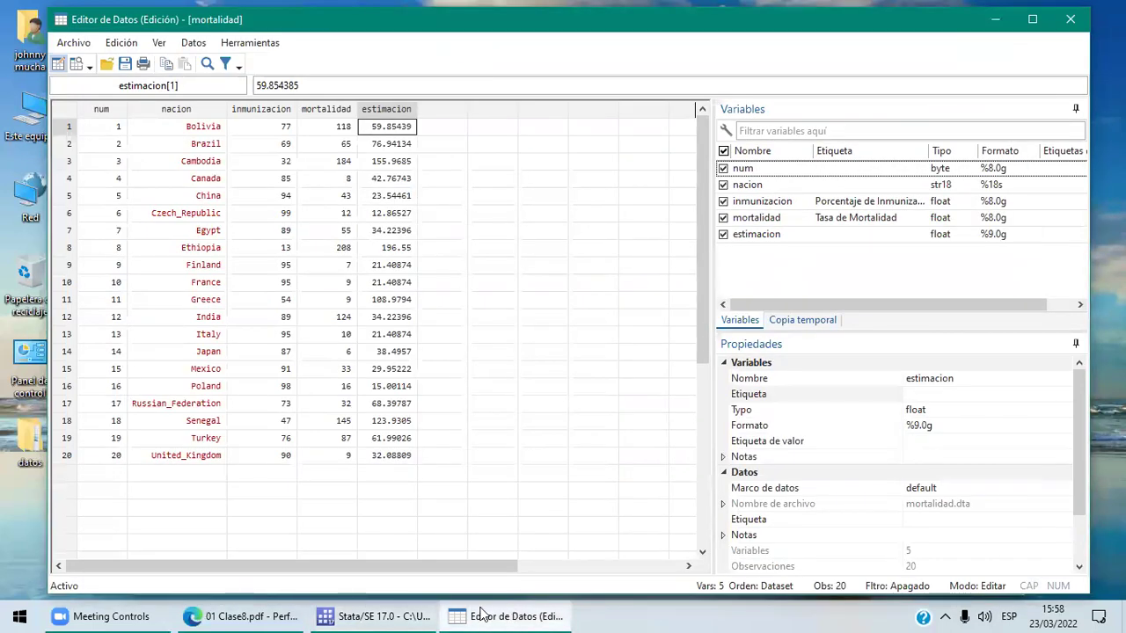
pyautogui.click(369, 616)
pyautogui.write('mortali')
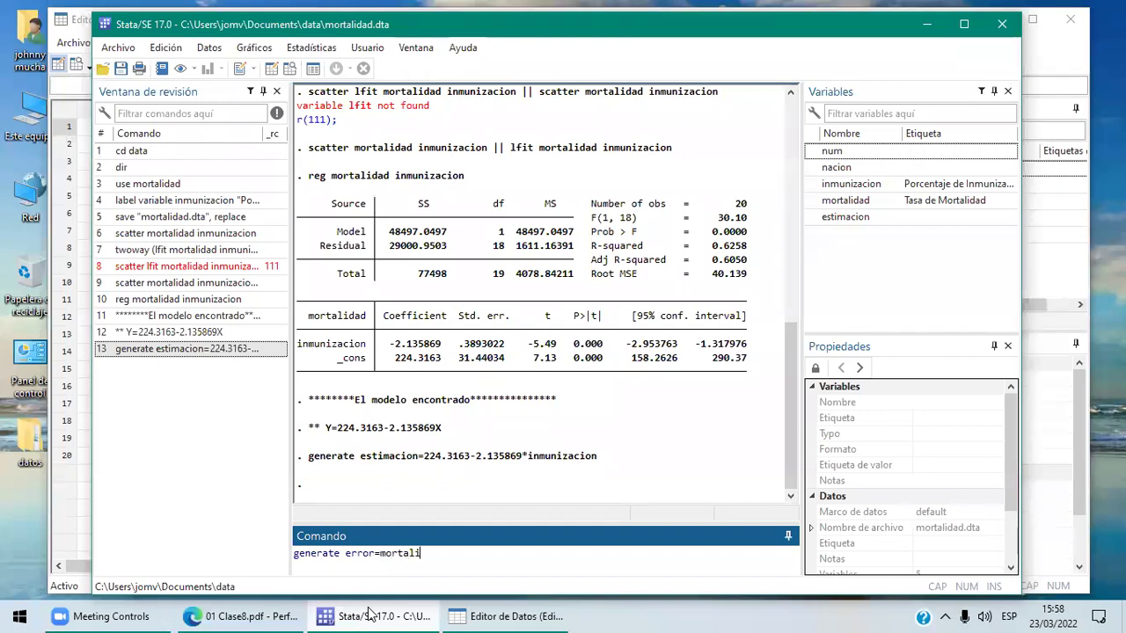
pyautogui.write('dad-estimacion')
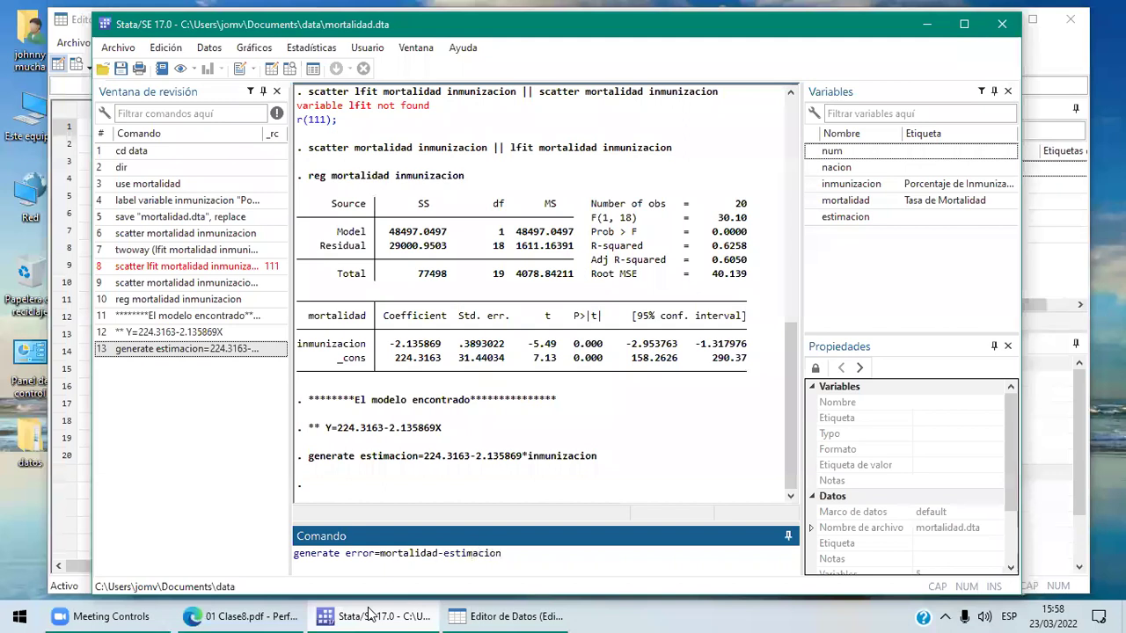
pyautogui.press('Return')
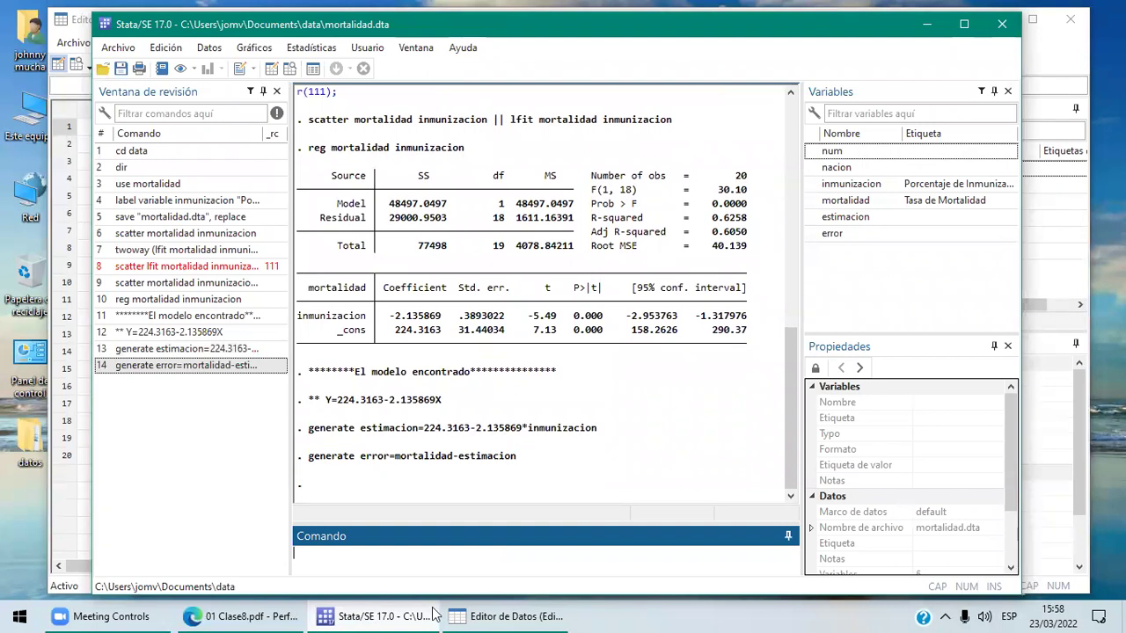
# - Examine the error column in the Data Editor and compare it with the error variance formula on page 14 of the Clase8 PDF
pyautogui.click(525, 615)
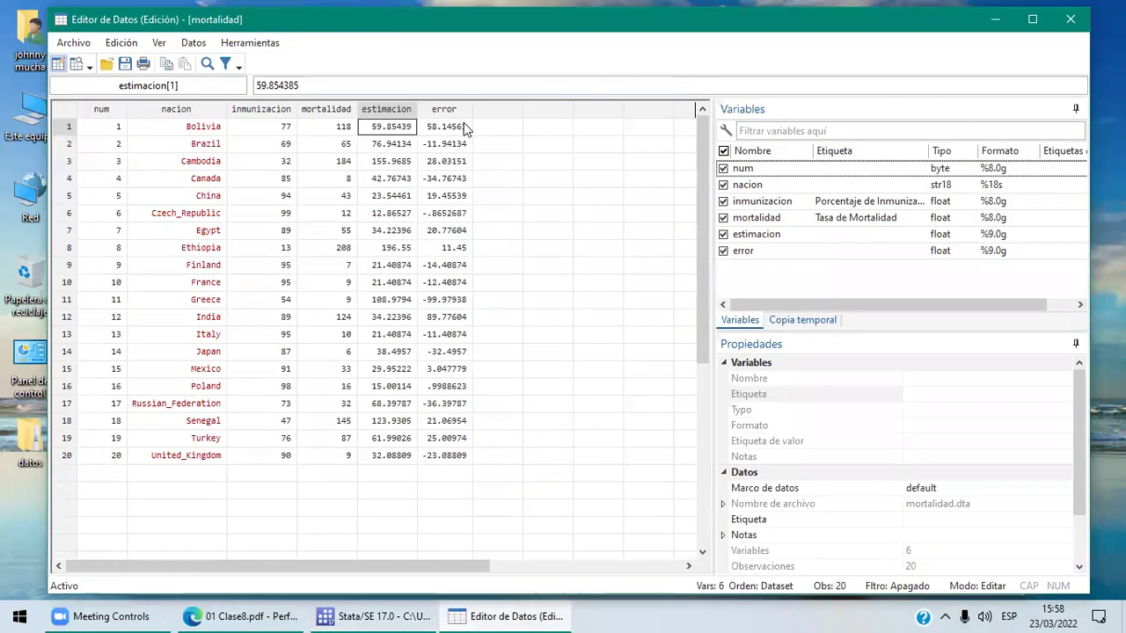
pyautogui.click(437, 112)
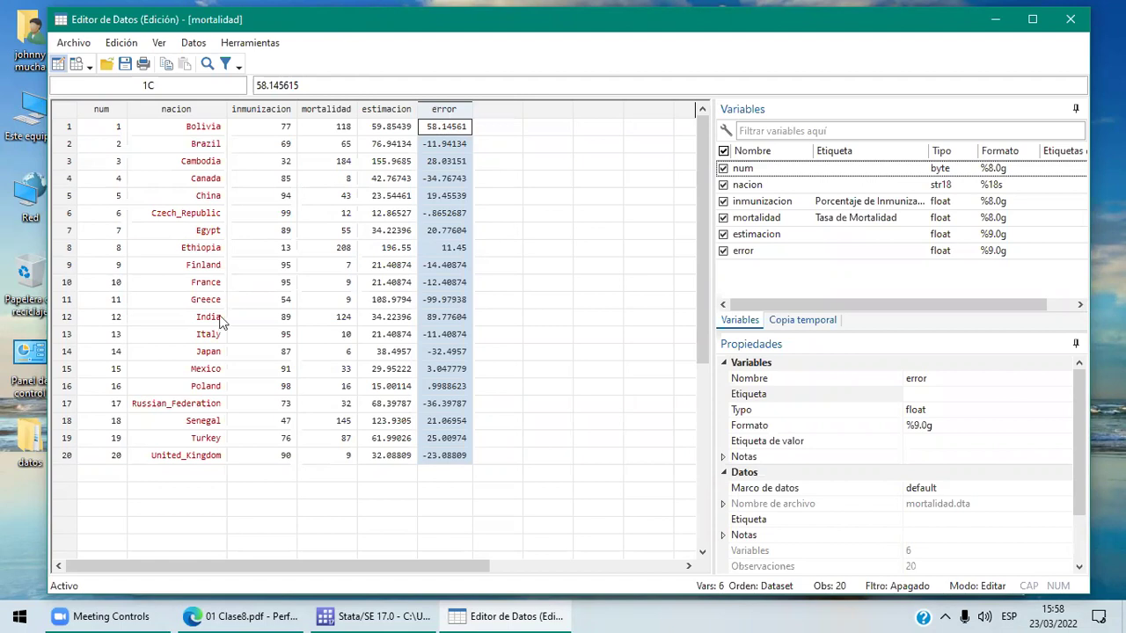
pyautogui.click(230, 615)
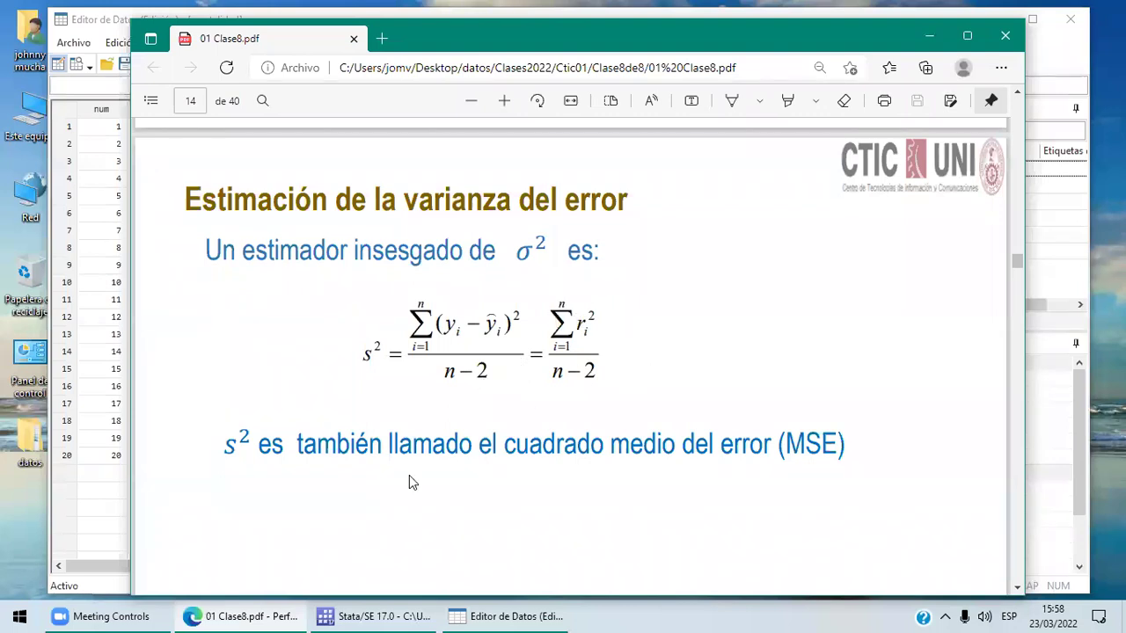
pyautogui.click(424, 615)
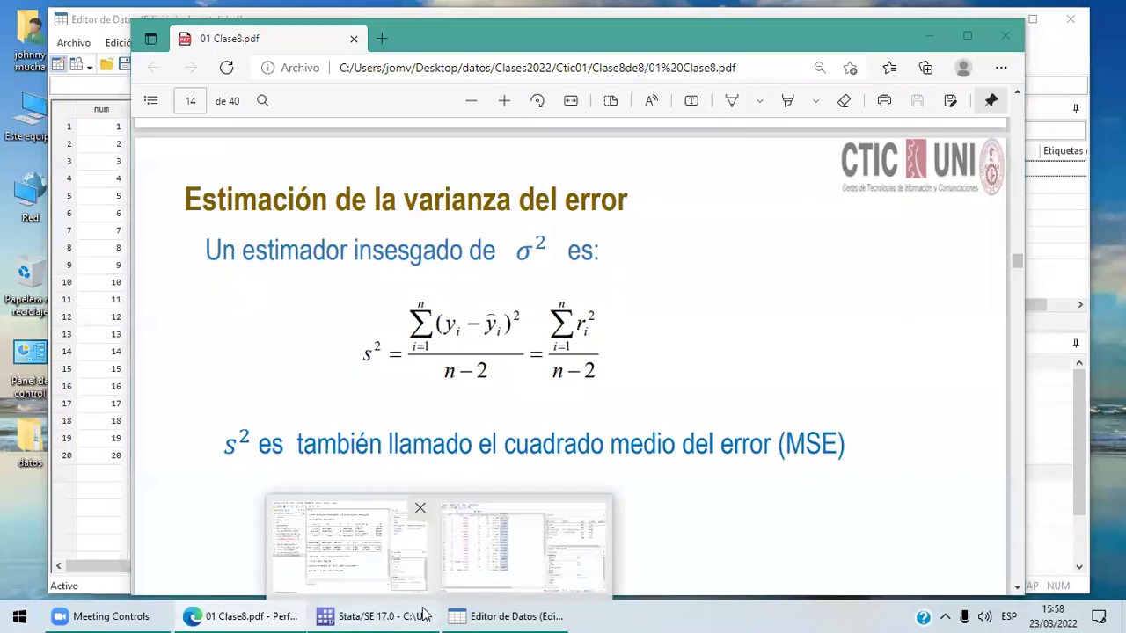
pyautogui.click(422, 572)
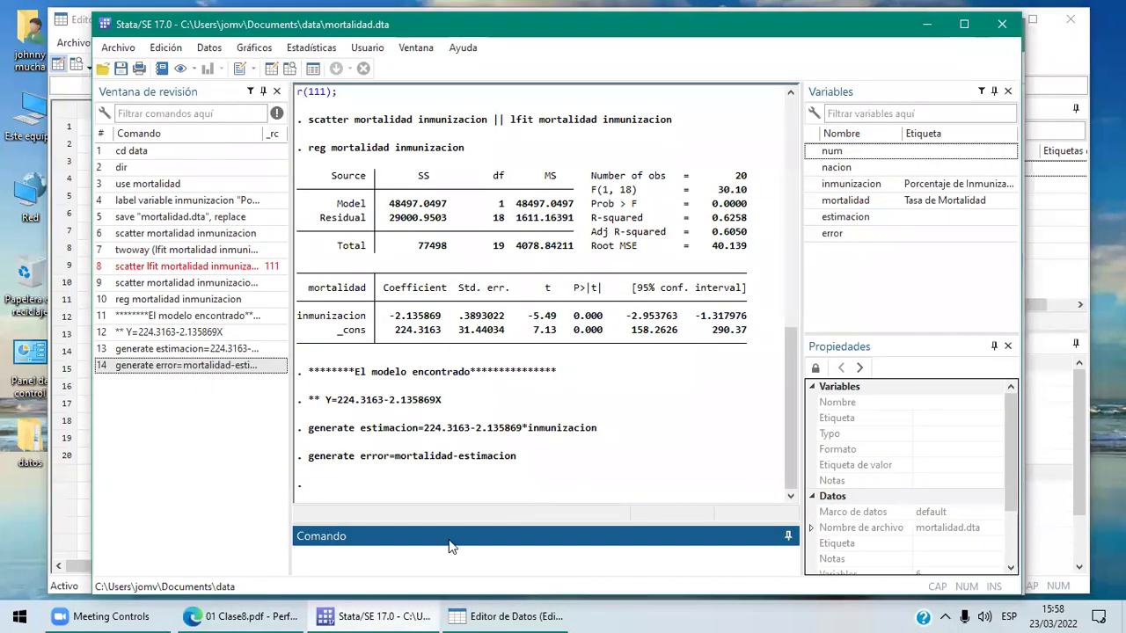
pyautogui.click(469, 616)
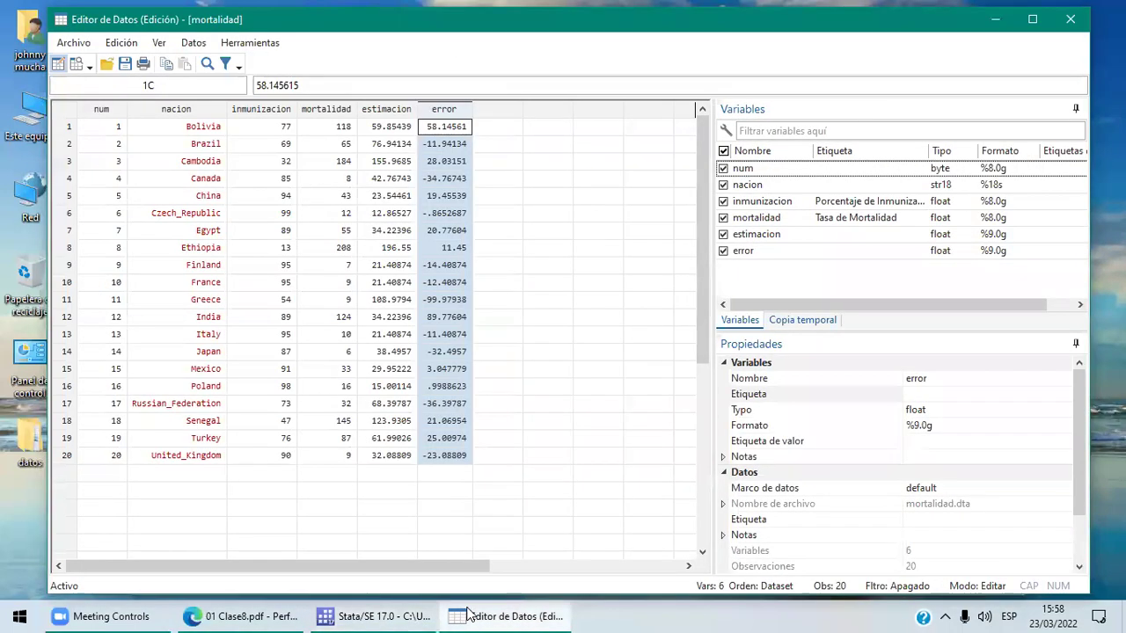
pyautogui.click(369, 616)
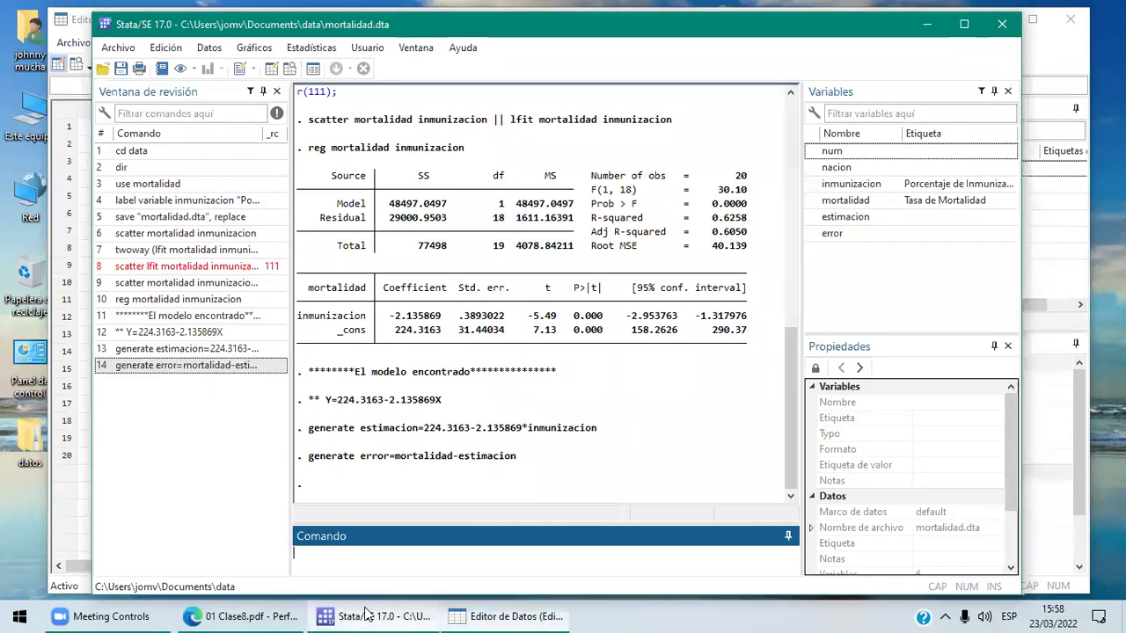
pyautogui.click(259, 613)
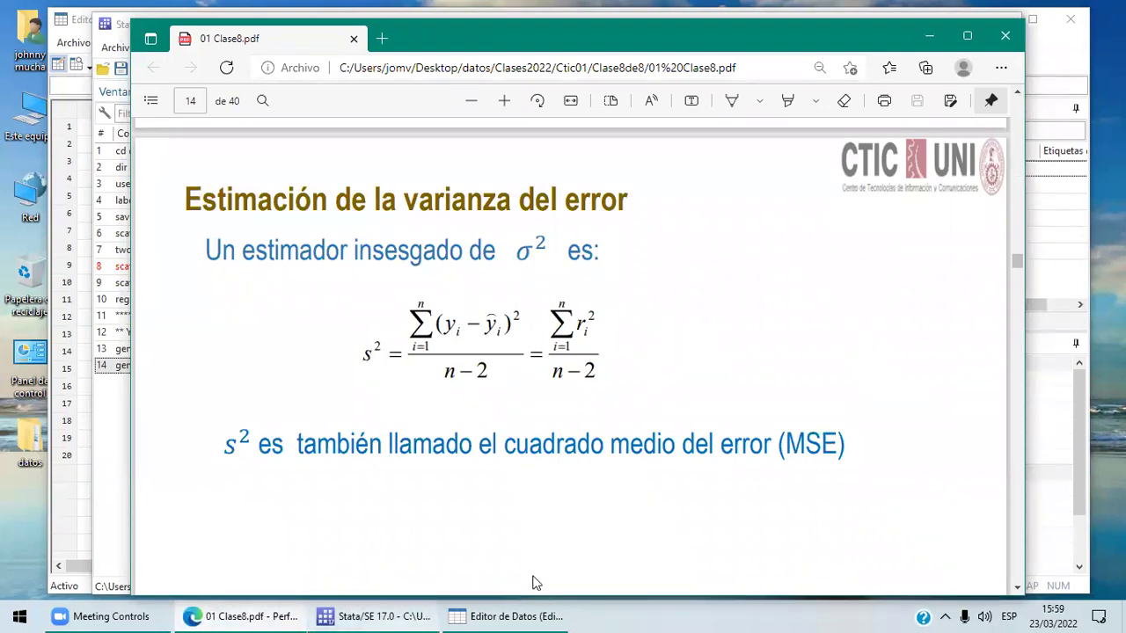
pyautogui.click(534, 614)
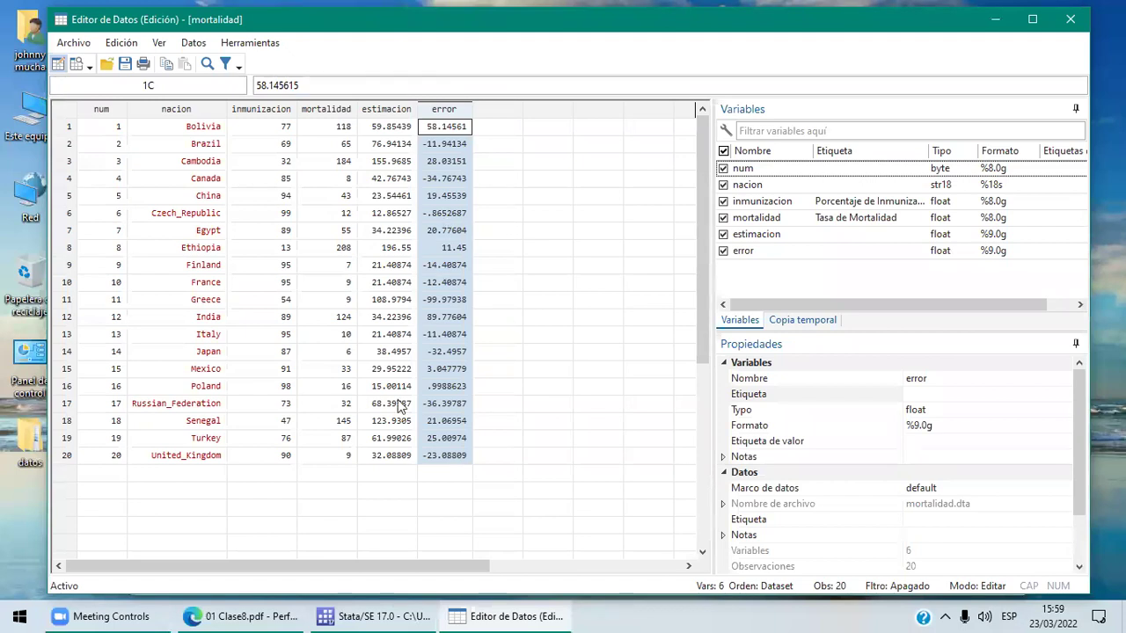
pyautogui.click(280, 615)
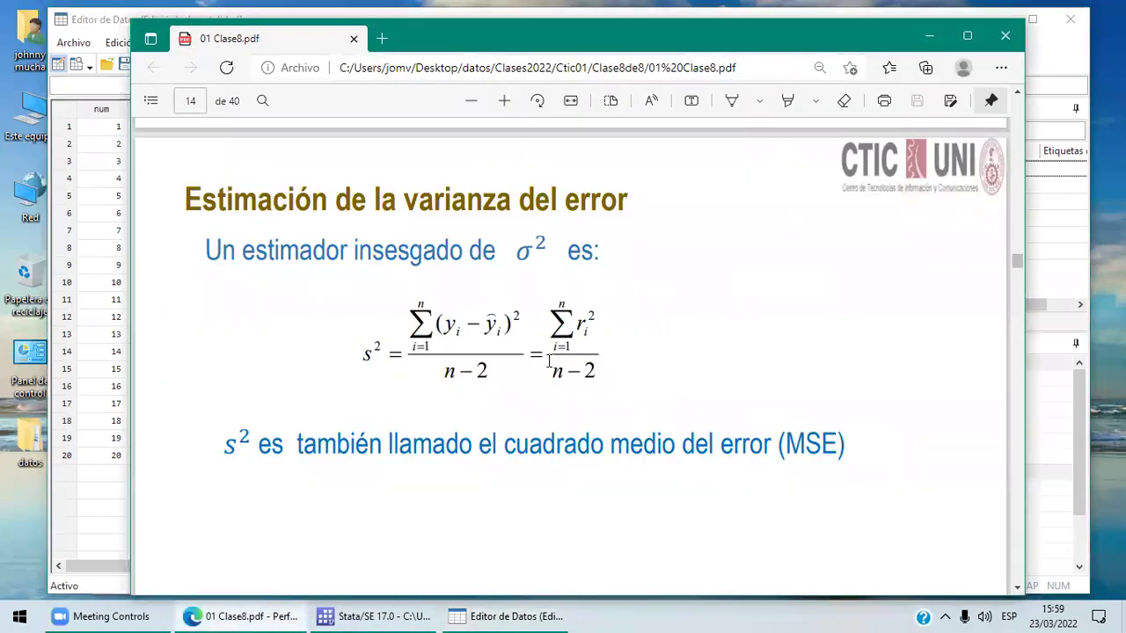
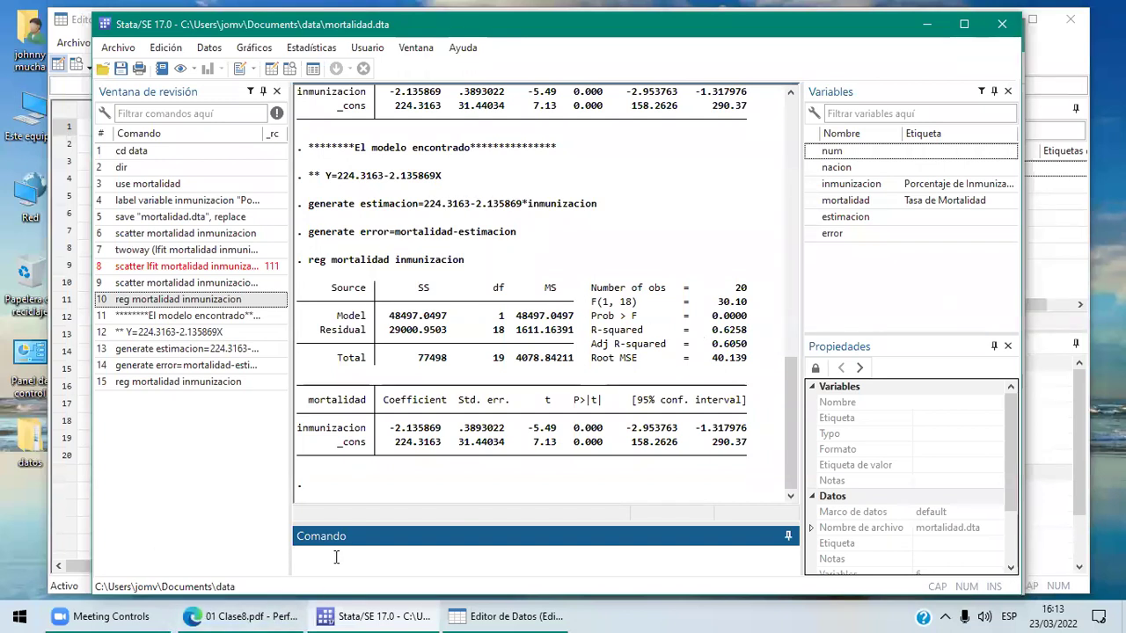
# - Clear the mortalidad dataset from memory and close Stata
pyautogui.write('qlear')
pyautogui.press('Return')
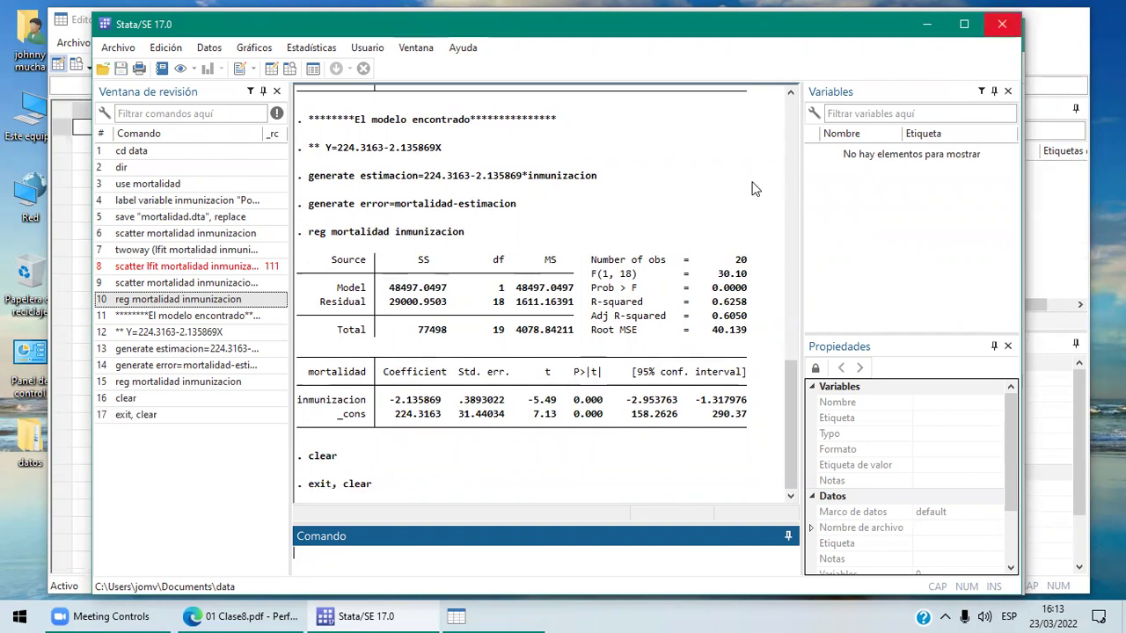
pyautogui.click(1002, 26)
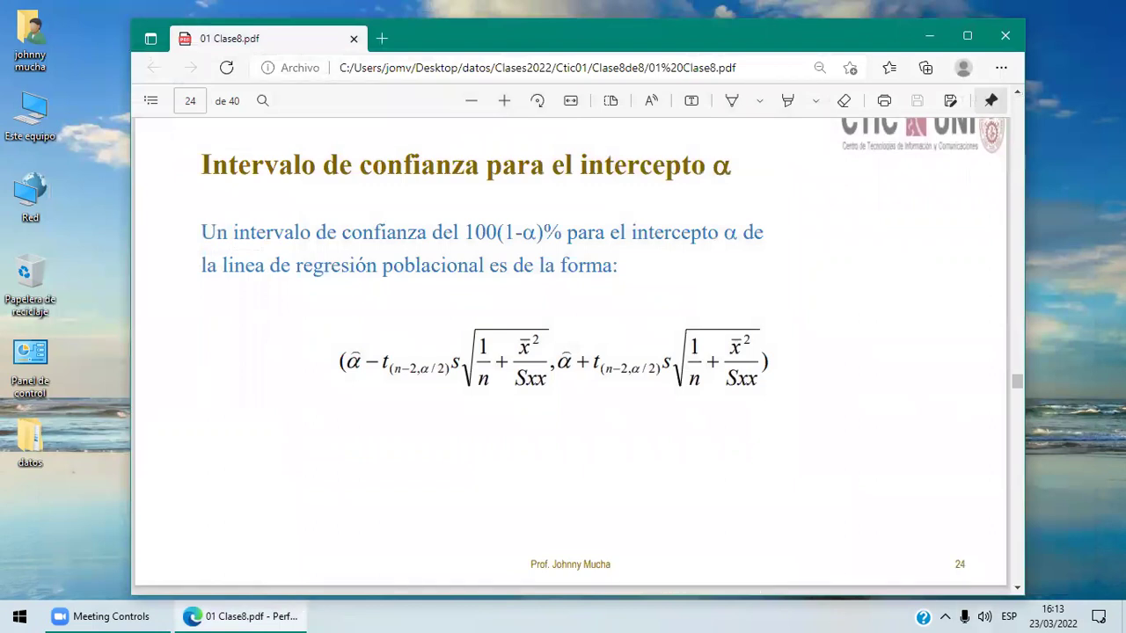
# - Advance the Clase8 PDF to page 25 to read the Caso2 exercise statement
pyautogui.click(1018, 588)
pyautogui.click(1018, 590)
pyautogui.click(1017, 589)
pyautogui.click(1018, 589)
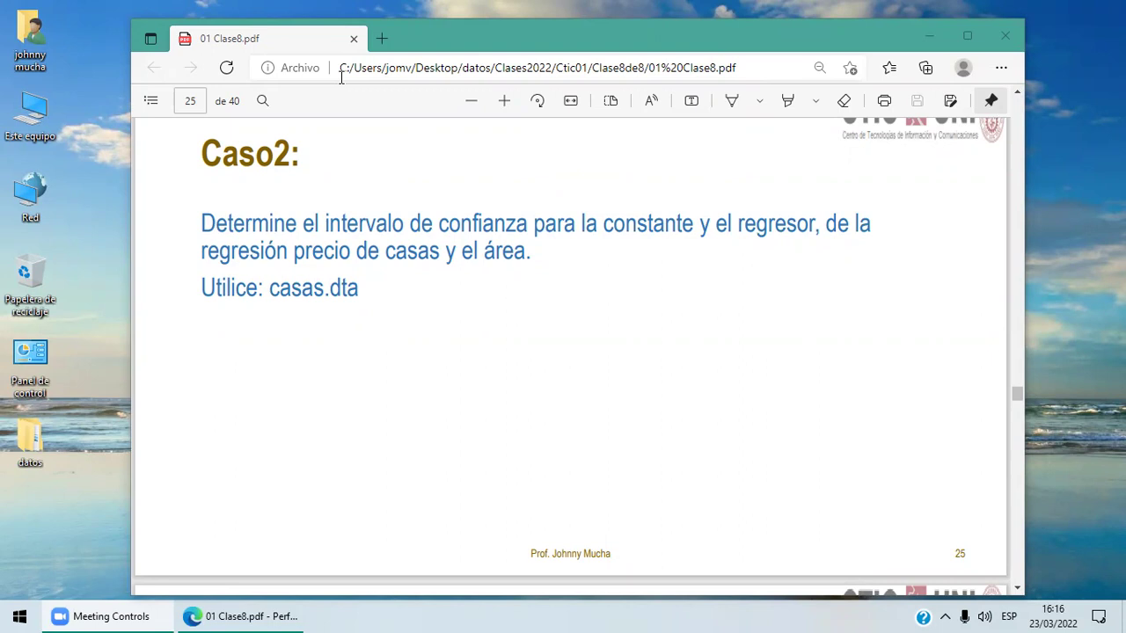
# - Launch StataSE 17 and change the working directory to the data folder with "cd data"
pyautogui.press('super')
pyautogui.write('st')
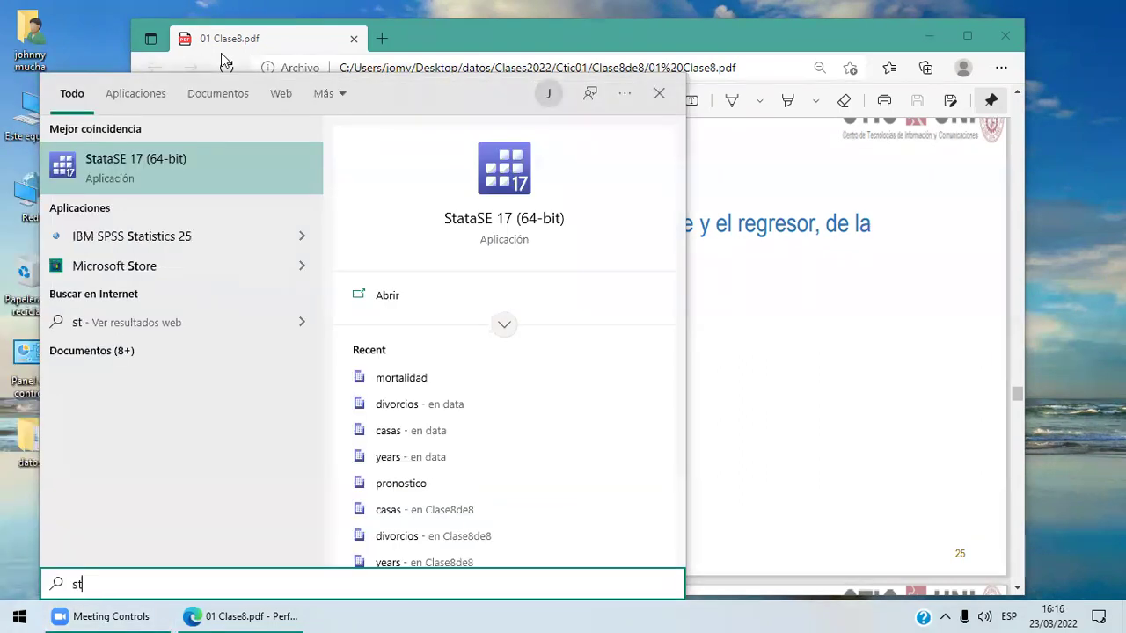
pyautogui.click(208, 160)
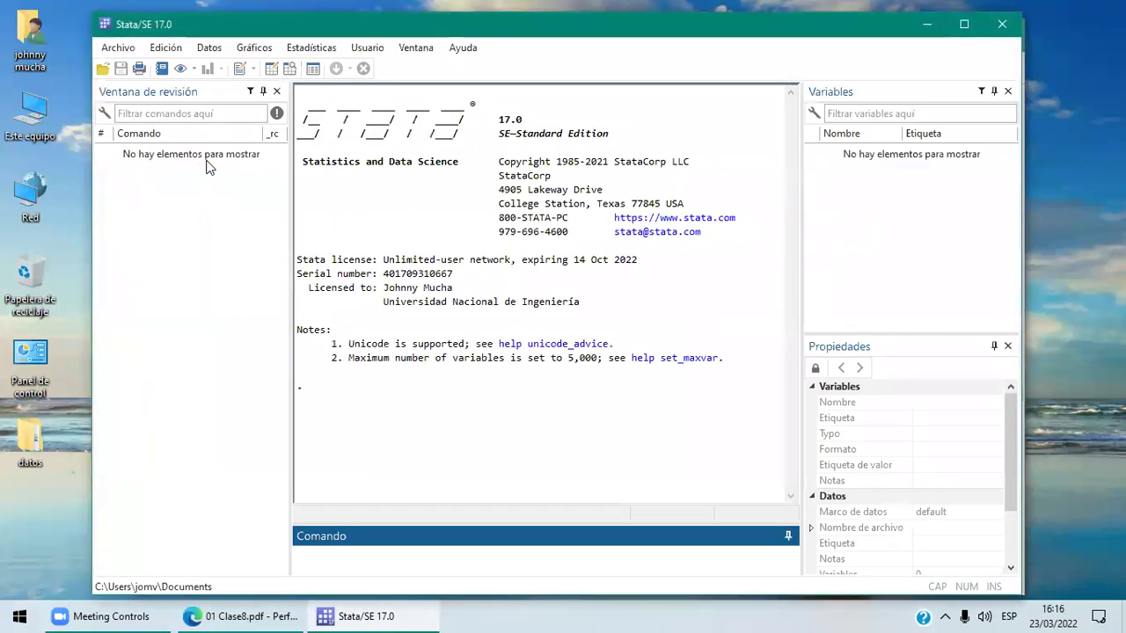
pyautogui.write('cd data')
pyautogui.press('Return')
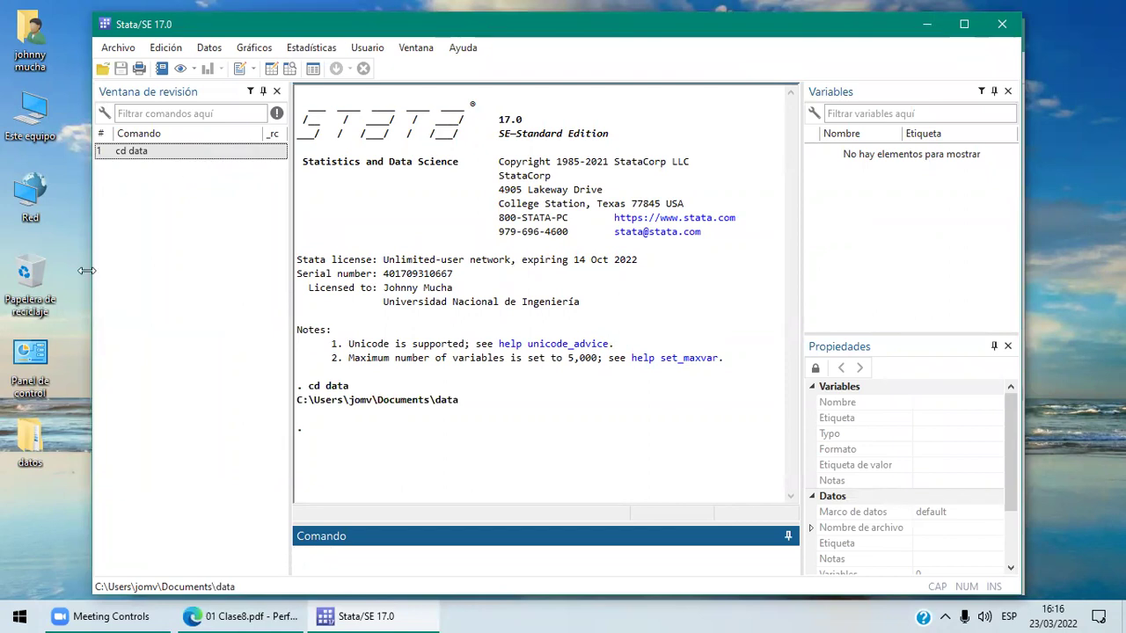
# - Check the dataset name in the PDF's Caso2 statement and load it in Stata with "use casas.dta"
pyautogui.click(281, 613)
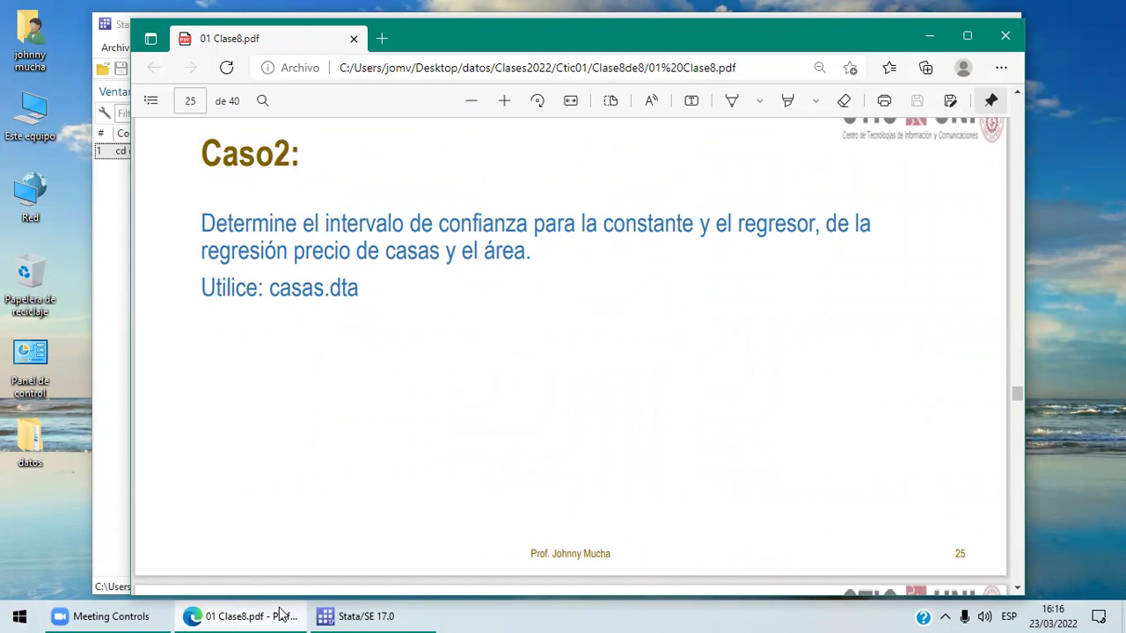
pyautogui.click(380, 616)
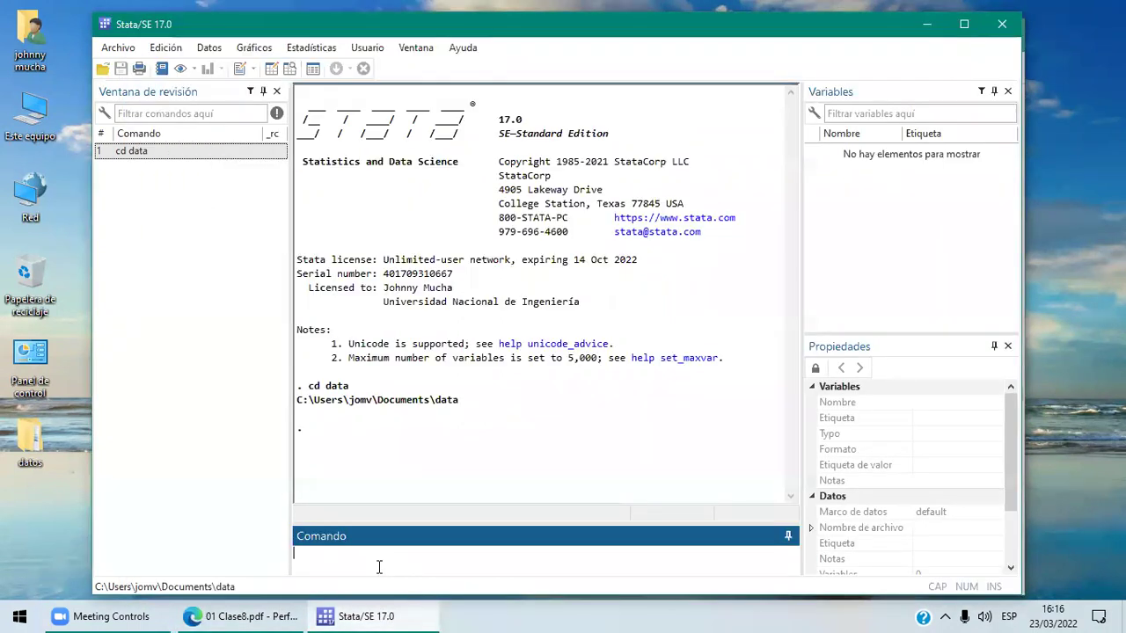
pyautogui.write('use casas.dta')
pyautogui.press('Return')
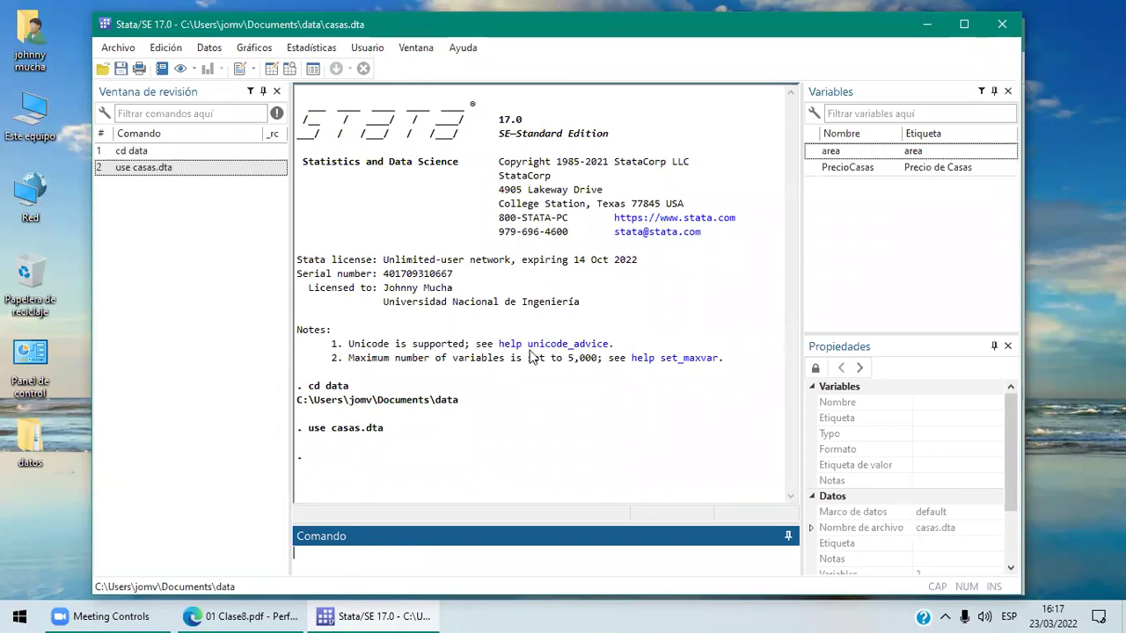
# - Open casas.dta in the Data Editor and inspect the area and PrecioCasas columns
pyautogui.click(249, 47)
pyautogui.click(207, 46)
pyautogui.click(208, 46)
pyautogui.moveTo(268, 88)
pyautogui.click(415, 87)
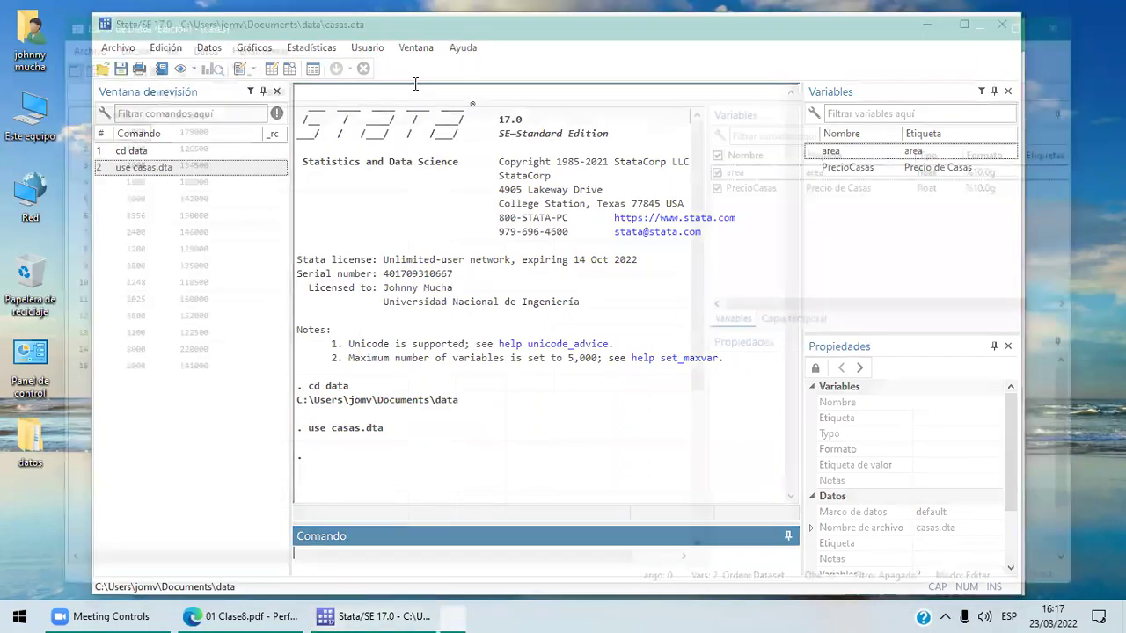
pyautogui.click(120, 111)
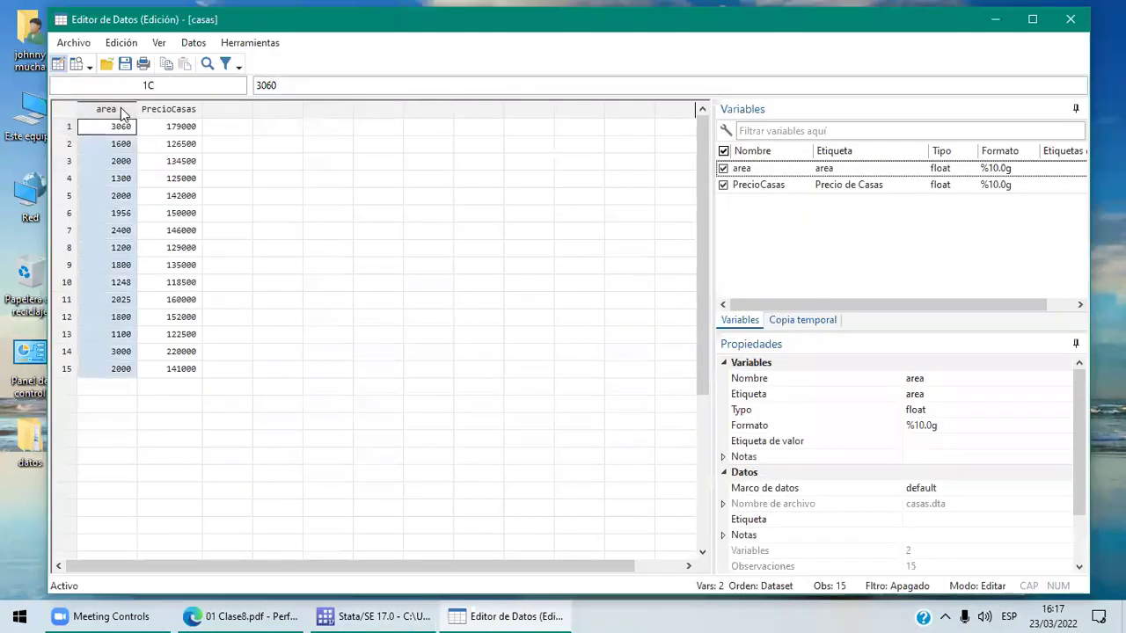
pyautogui.click(173, 108)
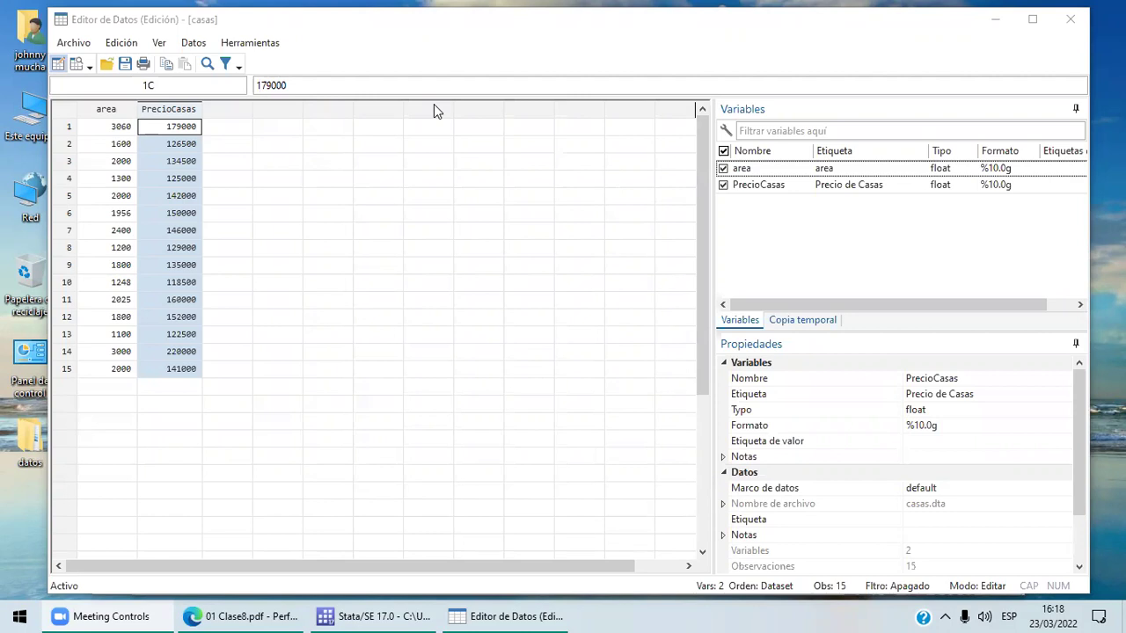
# - Return to Stata's main window and clear all output from the results window
pyautogui.click(372, 614)
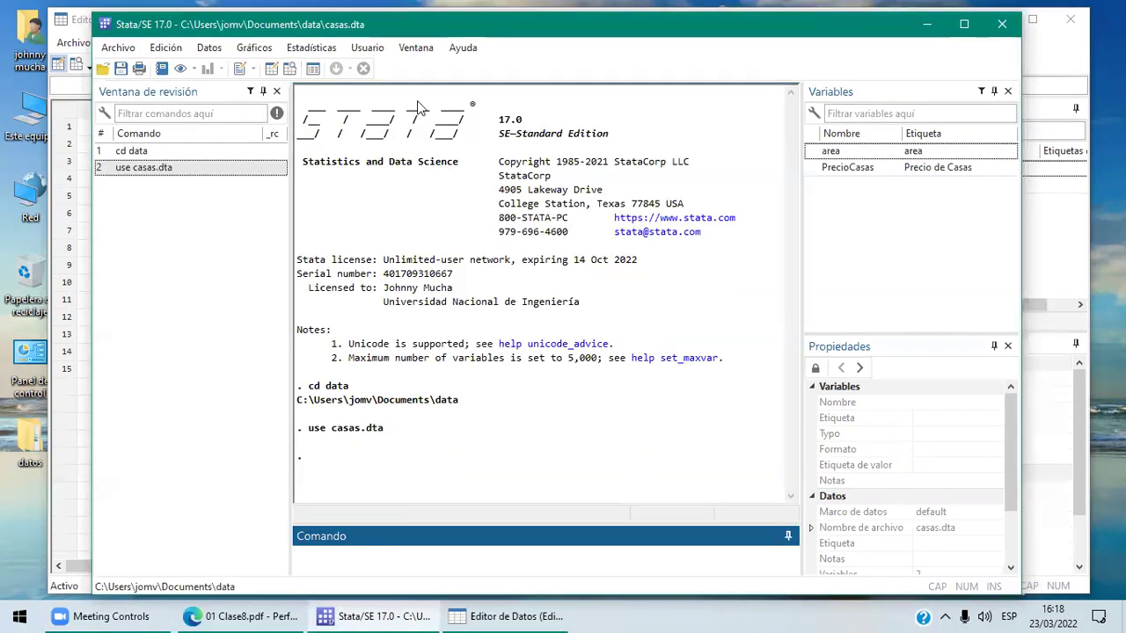
pyautogui.click(169, 48)
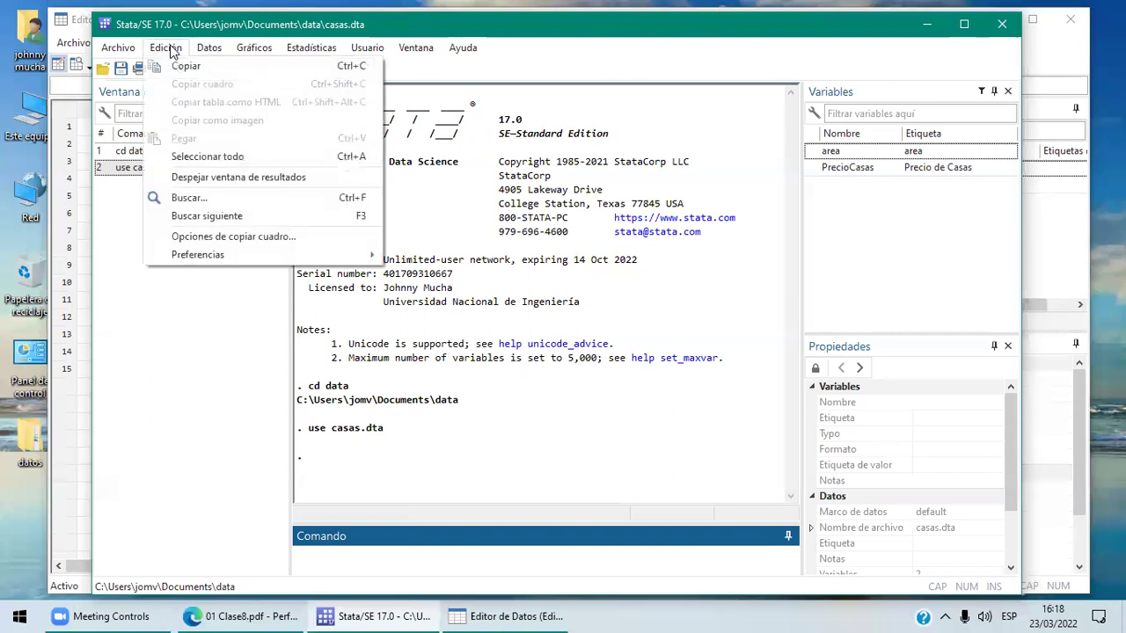
pyautogui.click(212, 176)
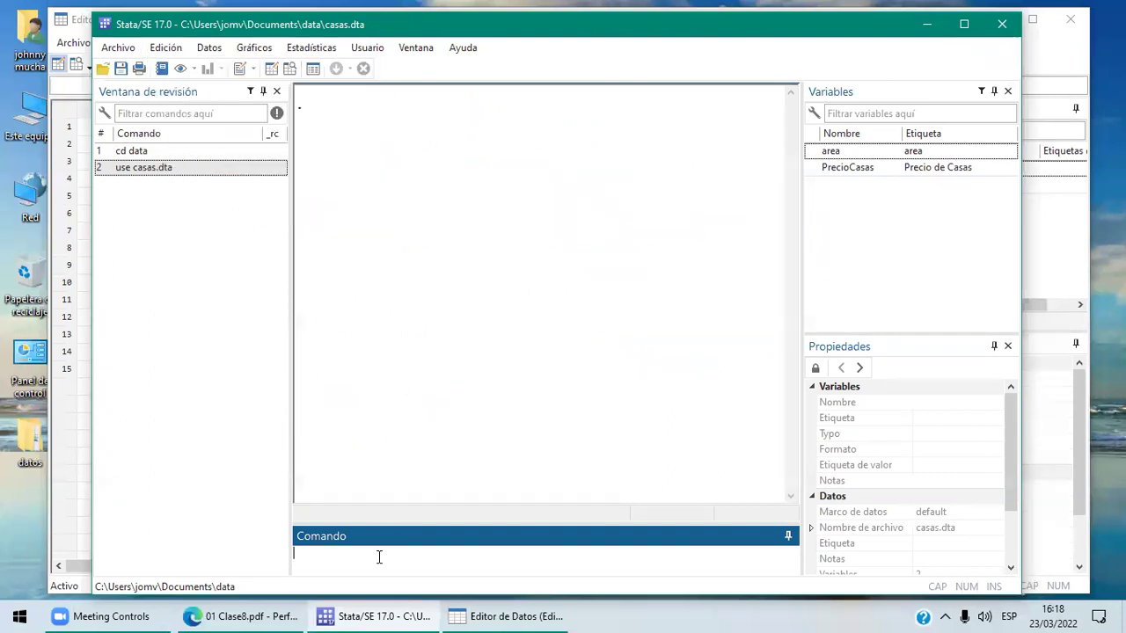
# - Plot house price against area with its fitted line using "scatter PrecioCasas area || lfit PrecioCasas area", examine the graph and close it
pyautogui.write('scatter Precio')
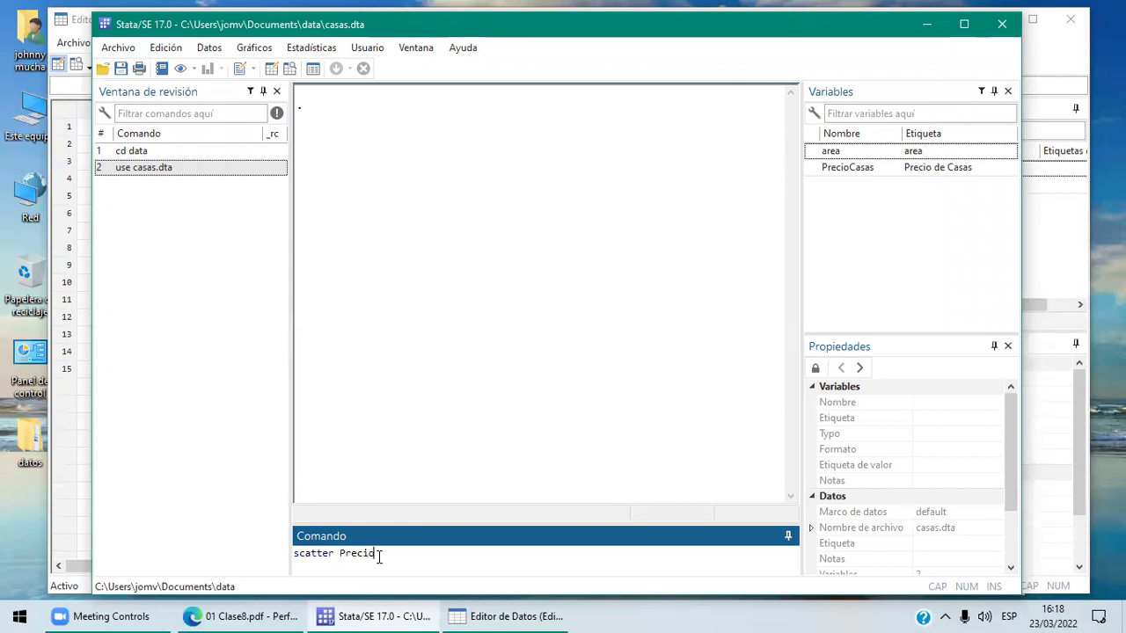
pyautogui.write('Casas area || lfit Pre')
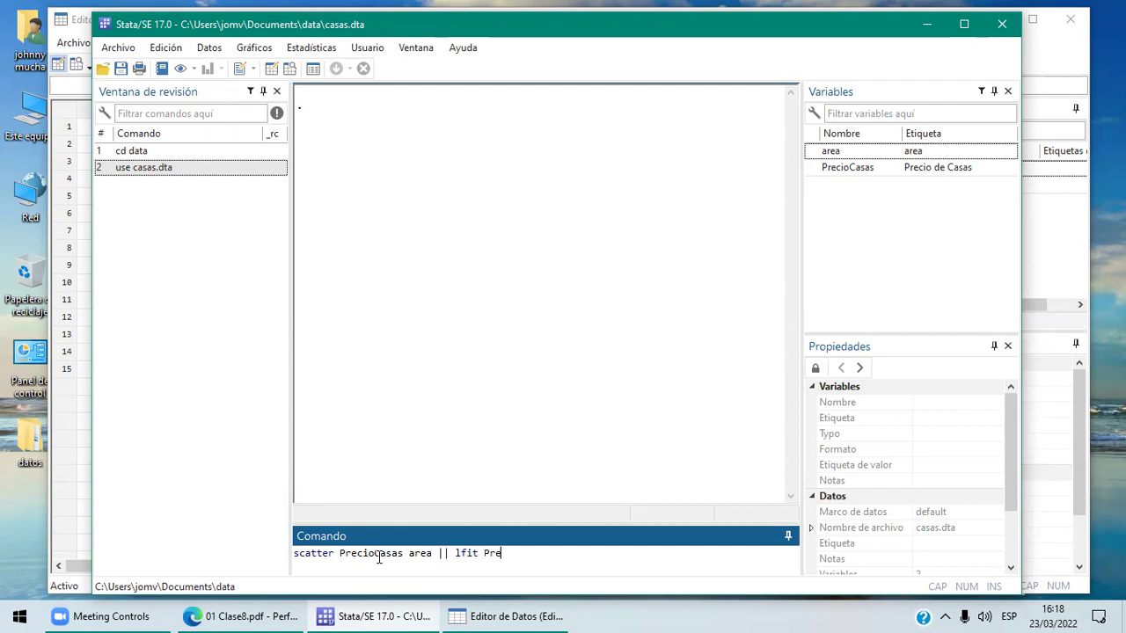
pyautogui.write('cioCasas area')
pyautogui.press('Return')
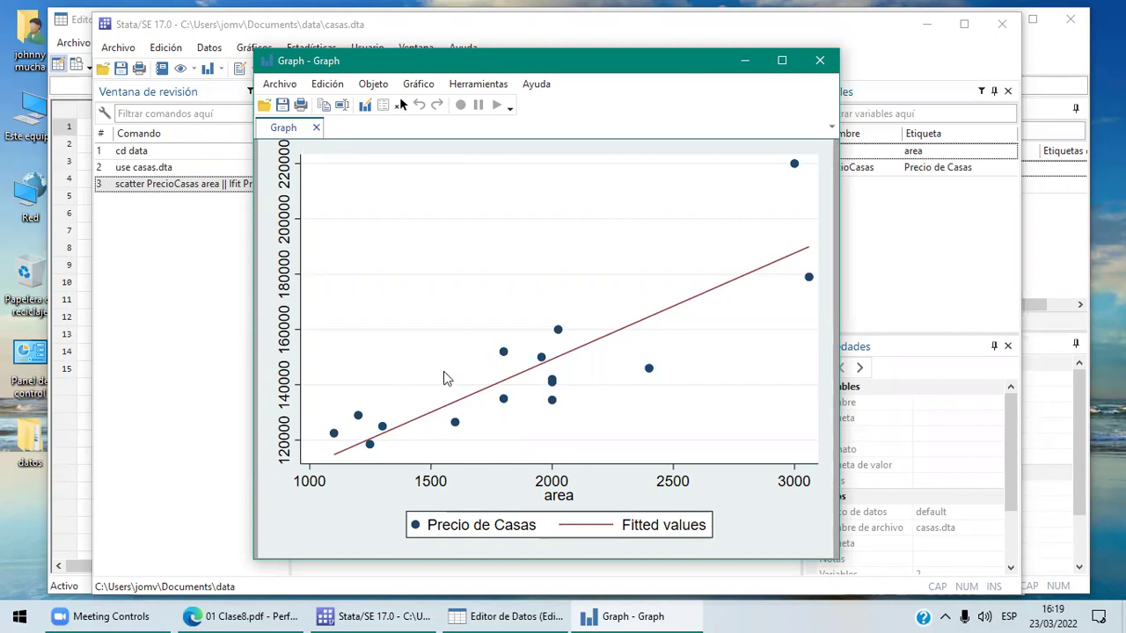
pyautogui.click(820, 61)
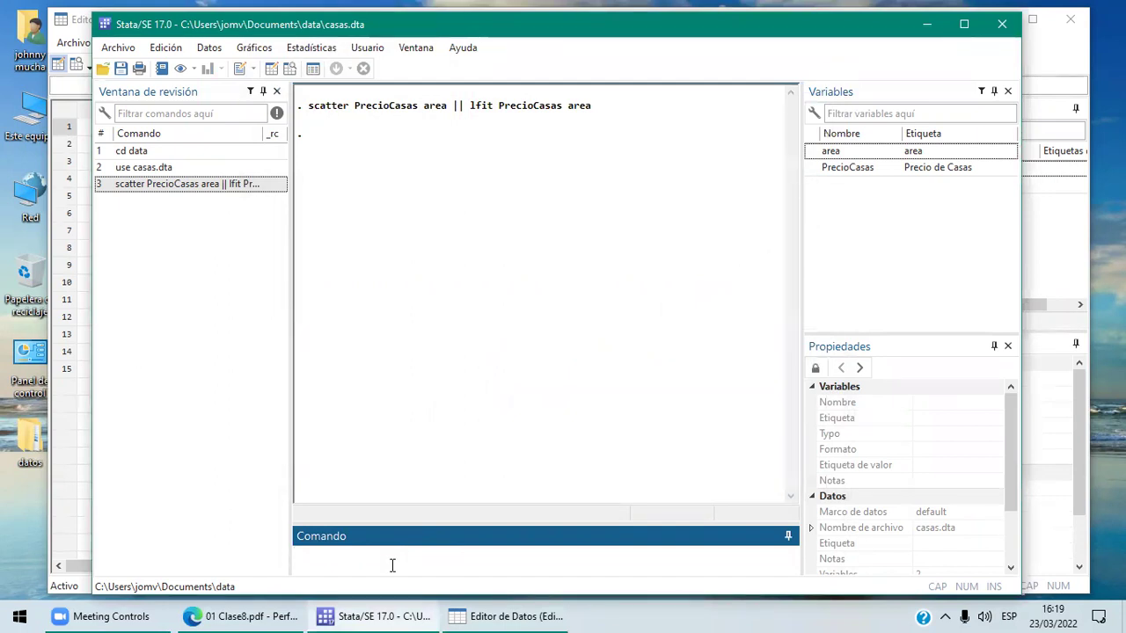
# - Check the Caso2 statement in the PDF and regress house price on area in Stata with "reg PrecioCasas area"
pyautogui.click(283, 614)
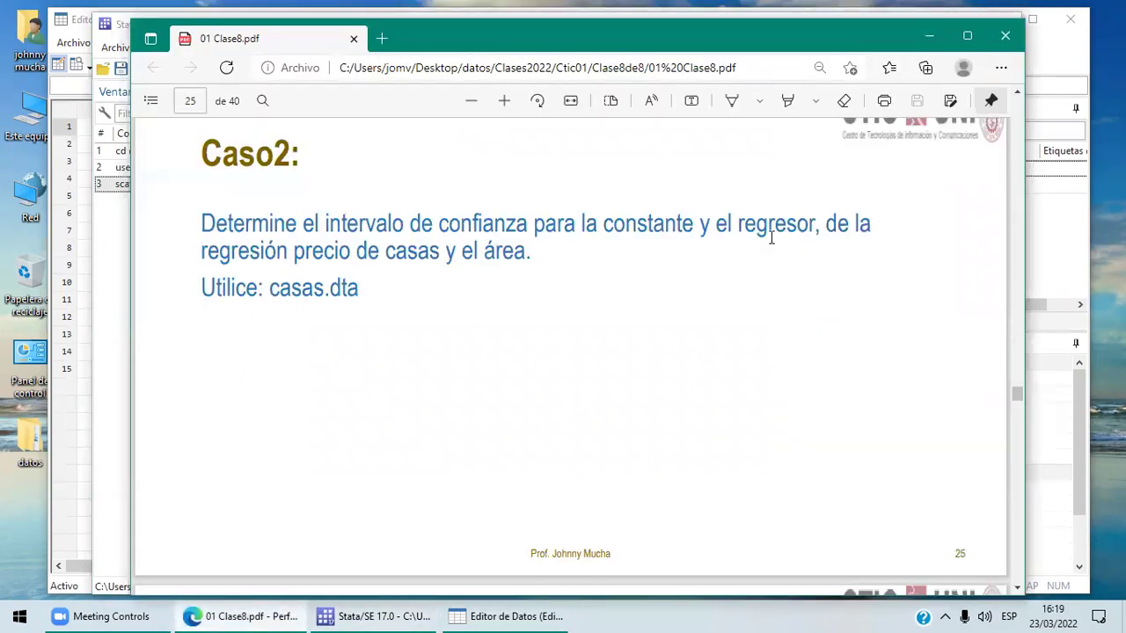
pyautogui.click(401, 613)
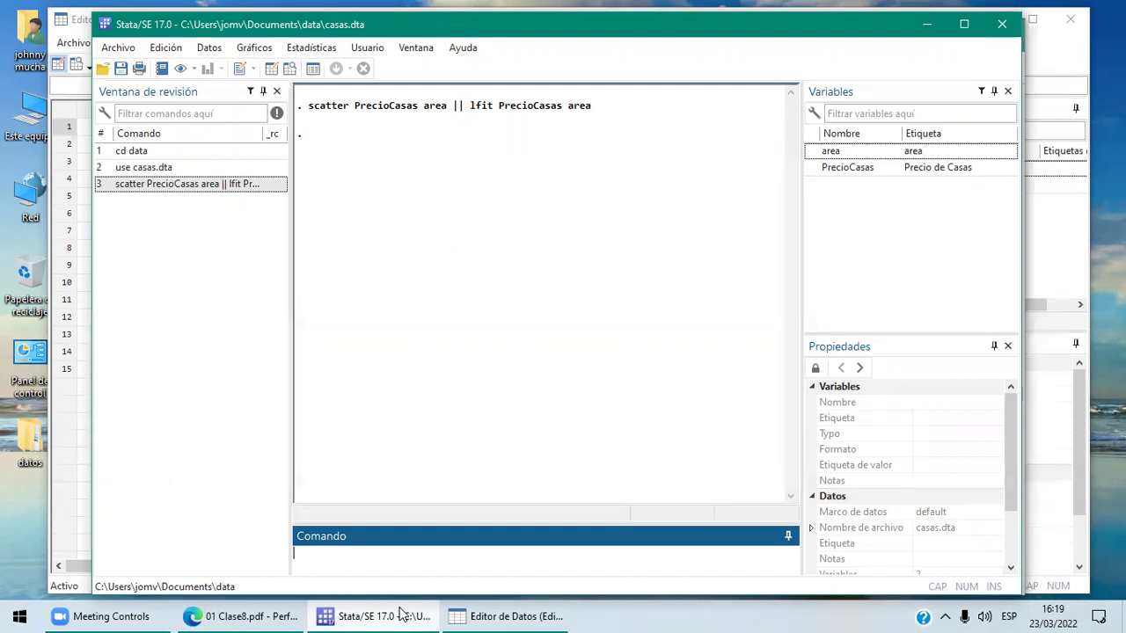
pyautogui.write('reg Precio')
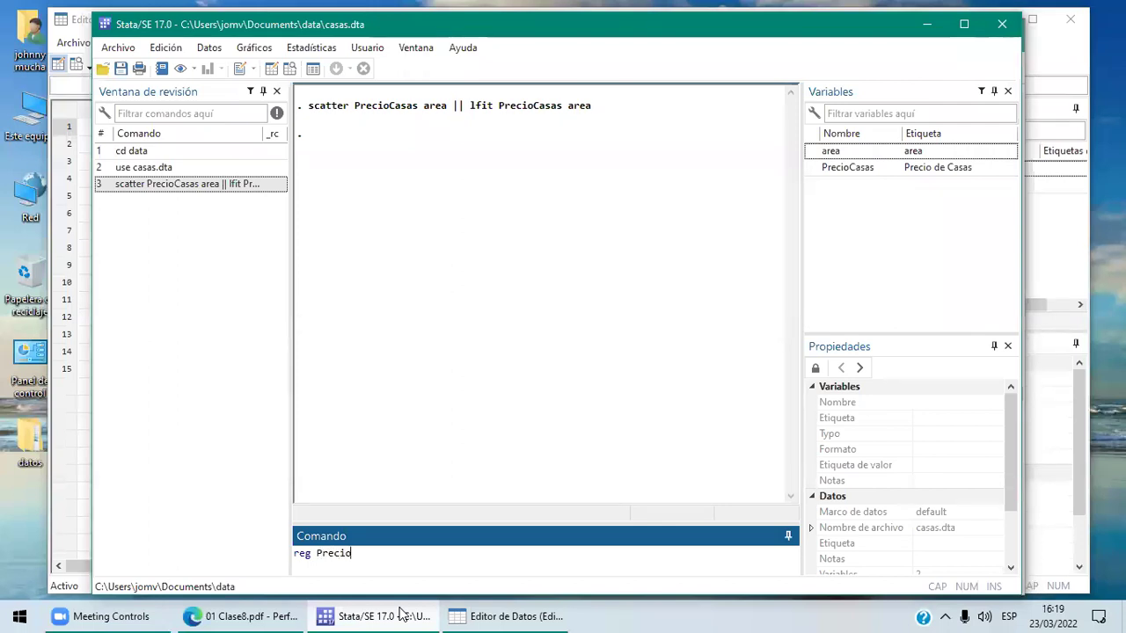
pyautogui.write('Casas area')
pyautogui.press('Return')
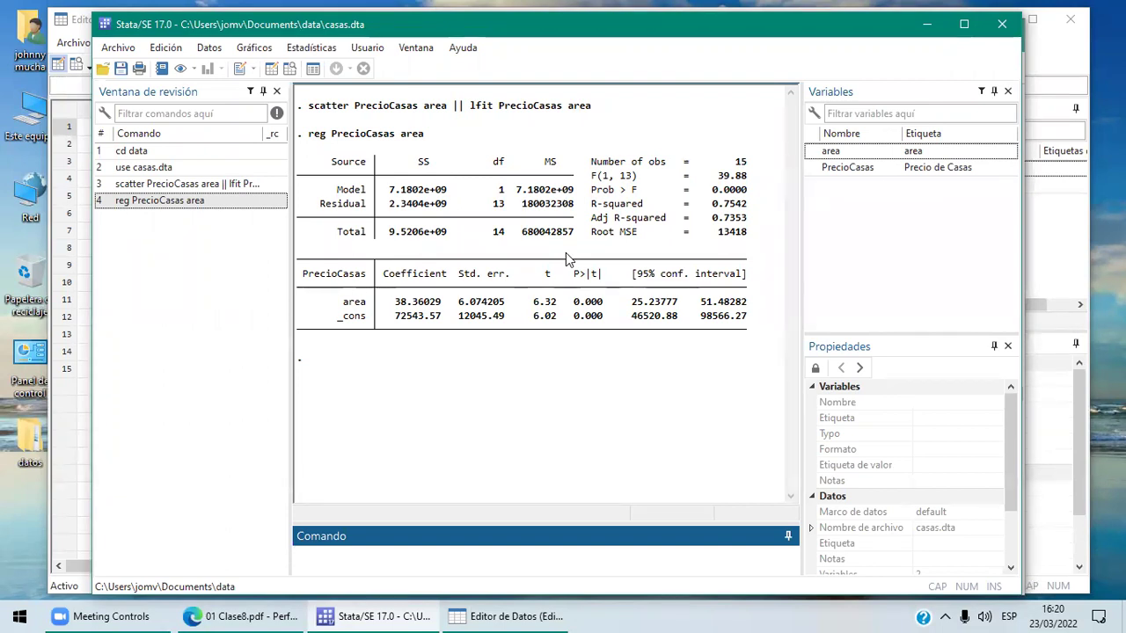
# - Review the Caso2 statement and outline the _cons and area confidence intervals in Stata's regression output with red rectangles
pyautogui.click(279, 613)
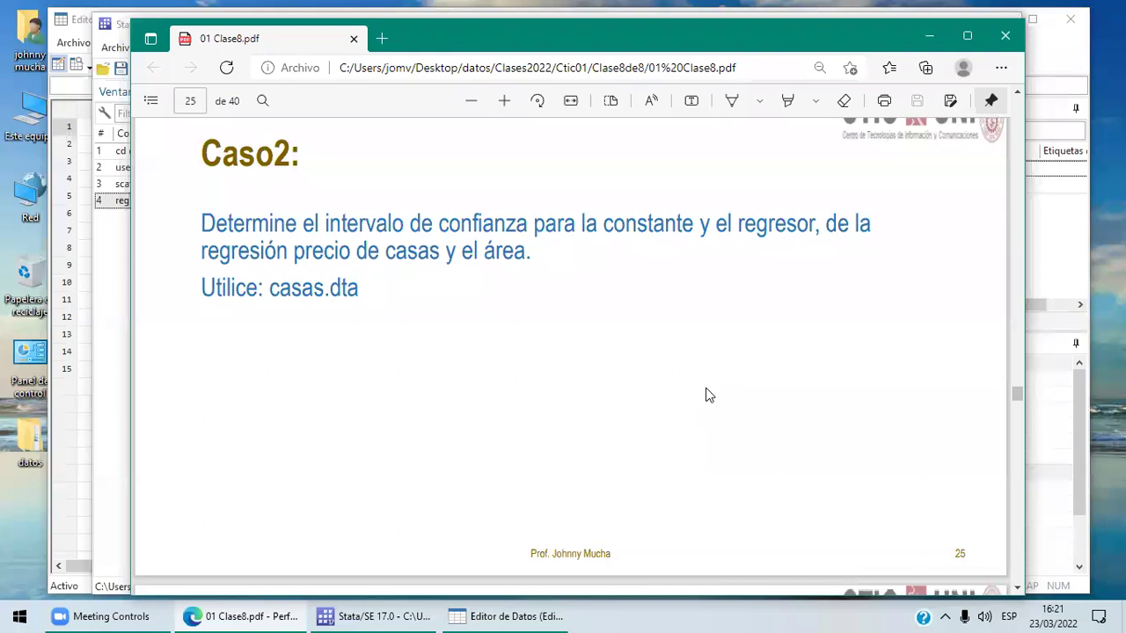
pyautogui.click(360, 613)
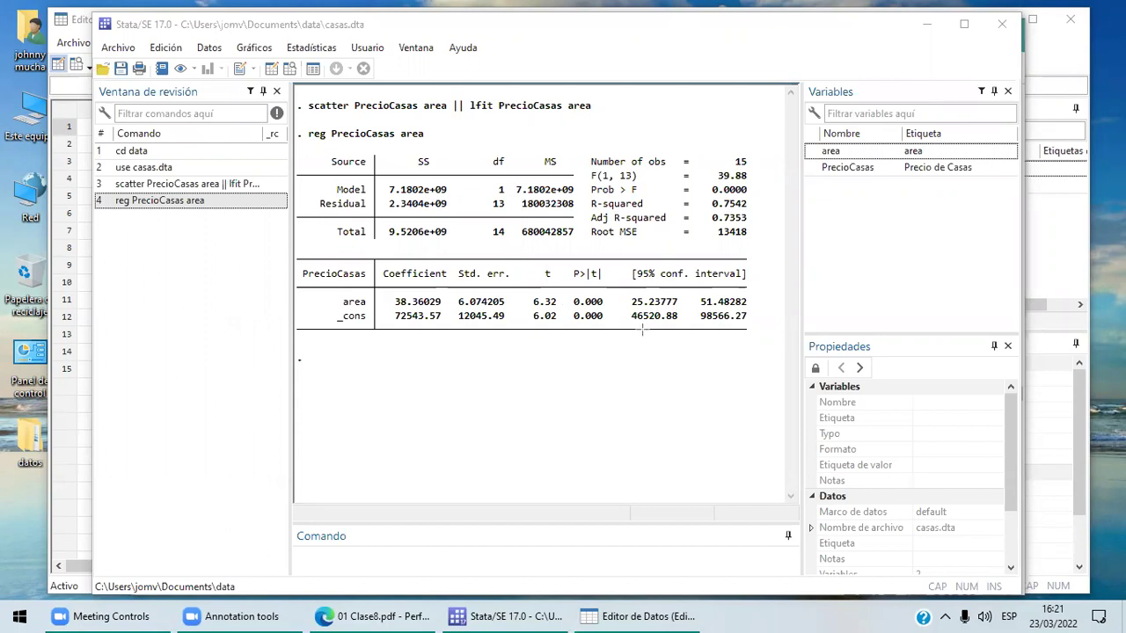
pyautogui.moveTo(624, 308); pyautogui.dragTo(749, 330)
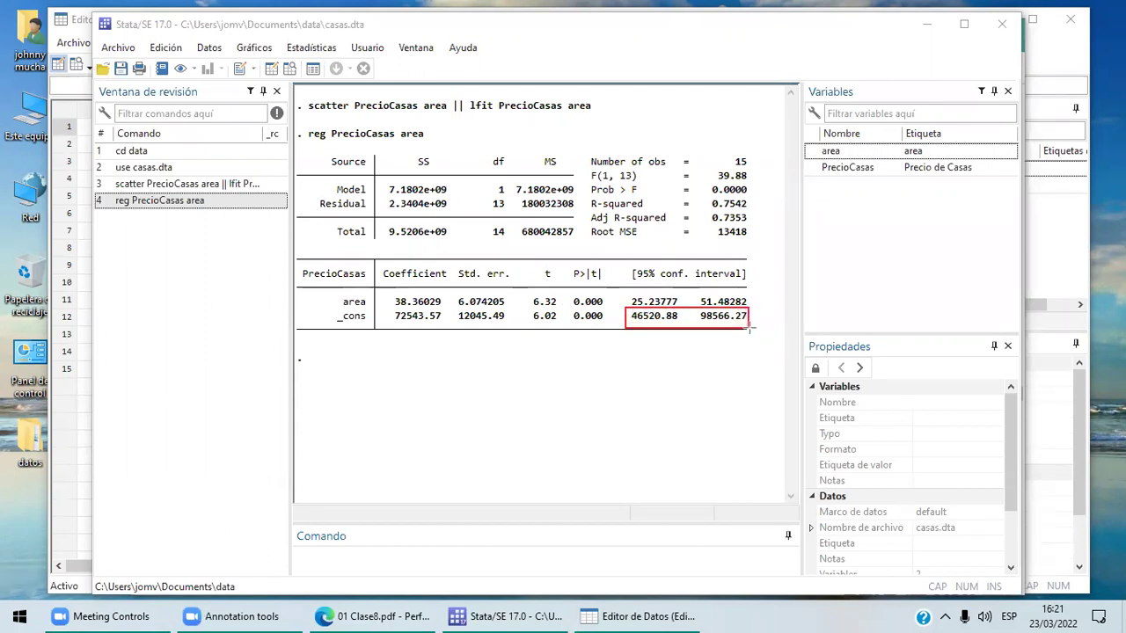
pyautogui.moveTo(607, 285)
pyautogui.mouseDown()
pyautogui.moveTo(660, 306)
pyautogui.moveTo(754, 310)
pyautogui.mouseUp()
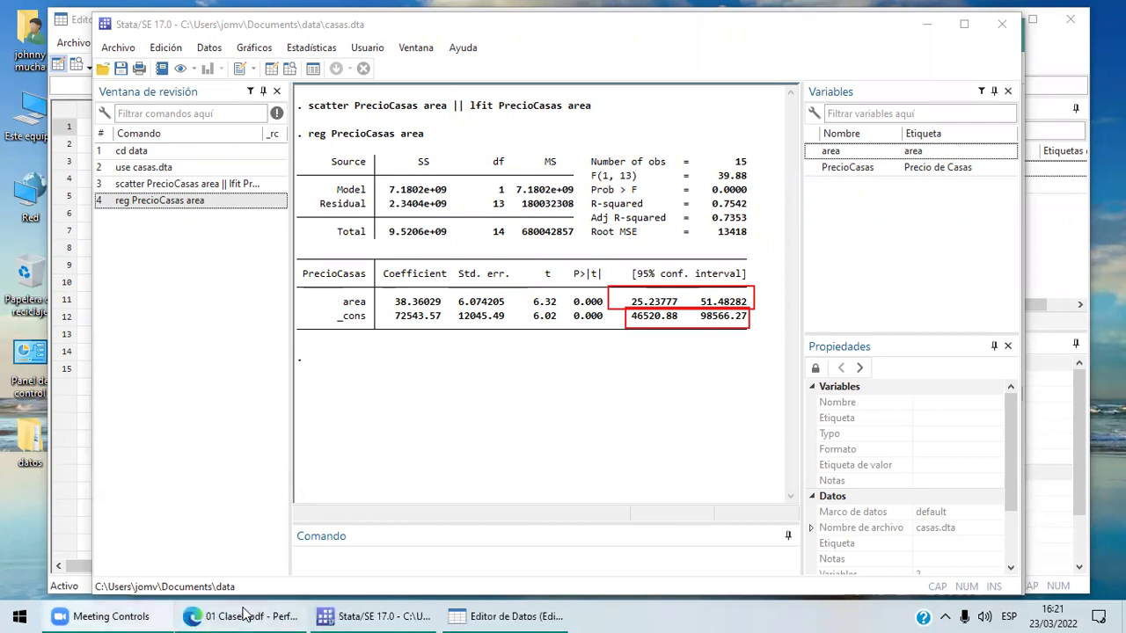
# - Recheck the Caso2 statement, and label the outlined _cons interval "alfa" and the outlined area interval "beta" in Stata's regression output
pyautogui.click(245, 616)
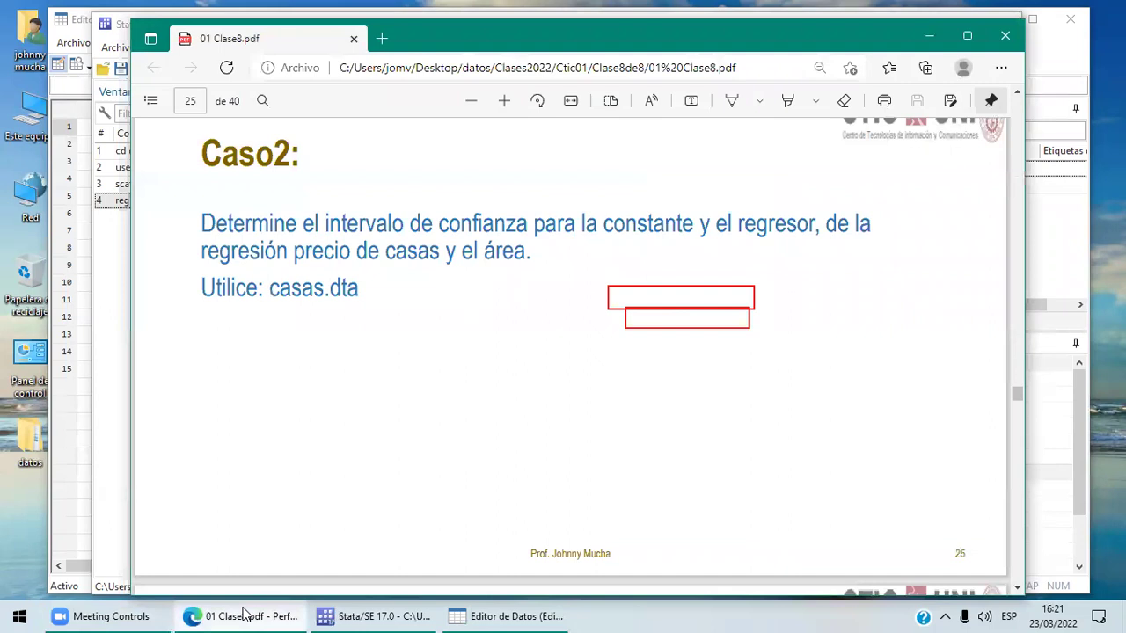
pyautogui.click(378, 616)
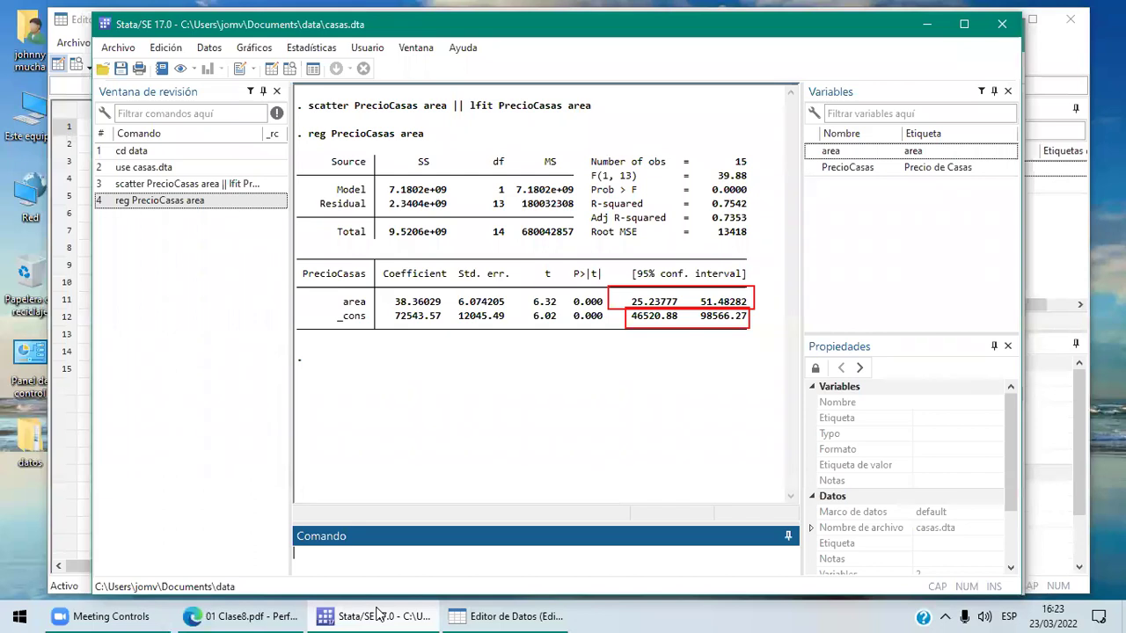
pyautogui.click(272, 614)
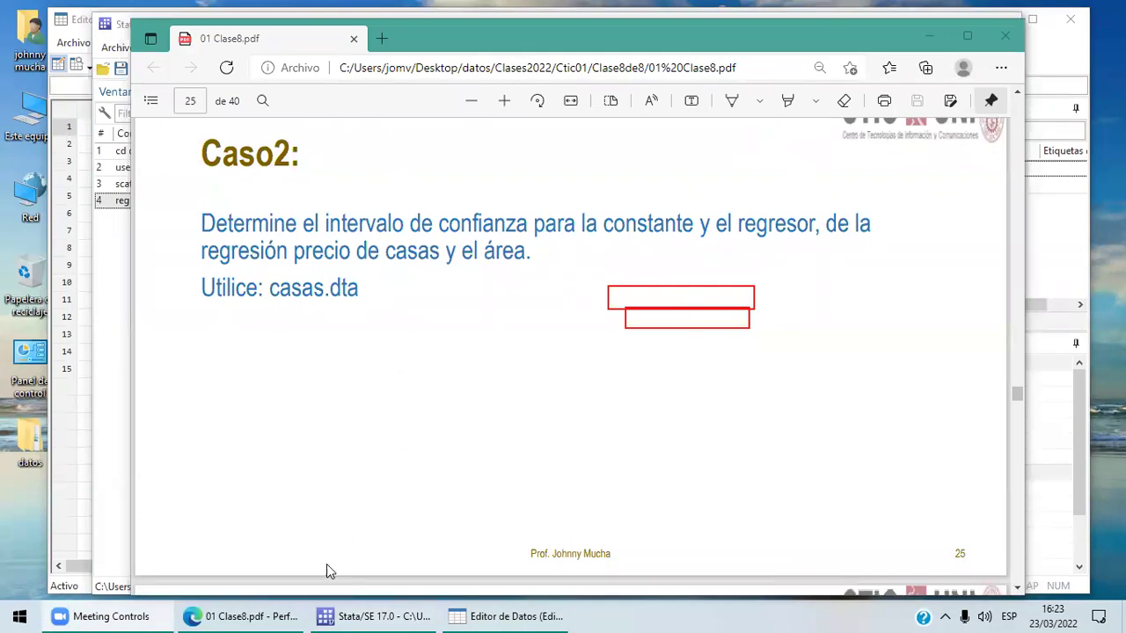
pyautogui.click(368, 615)
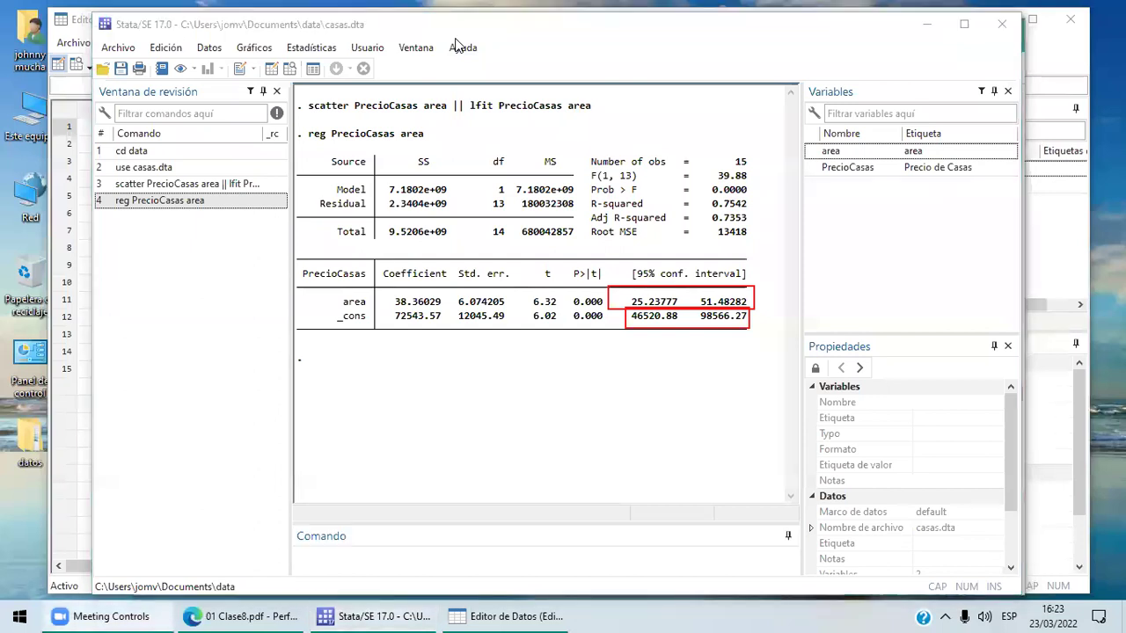
pyautogui.click(766, 310)
pyautogui.moveTo(797, 297); pyautogui.dragTo(784, 309)
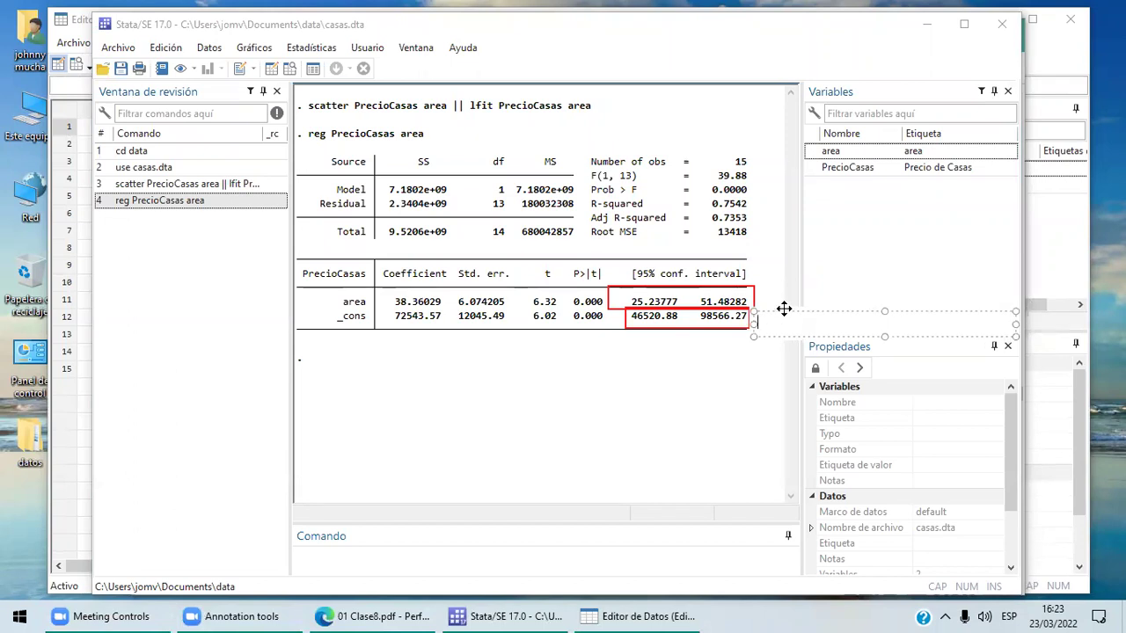
pyautogui.write('alfa')
pyautogui.click(795, 278)
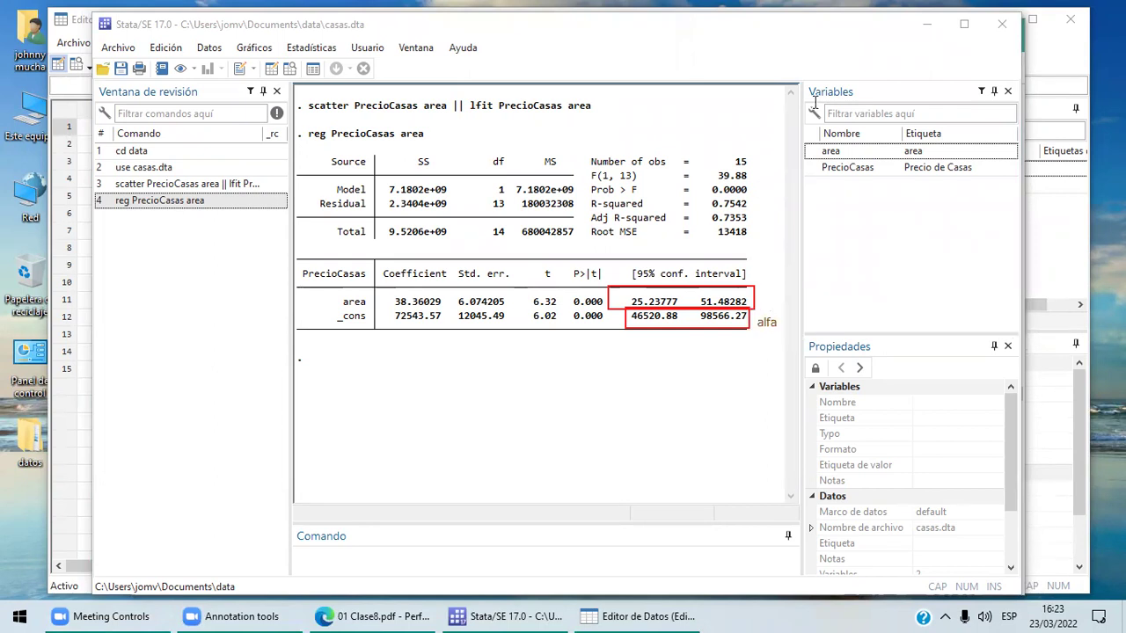
pyautogui.click(777, 268)
pyautogui.moveTo(813, 256); pyautogui.dragTo(793, 285)
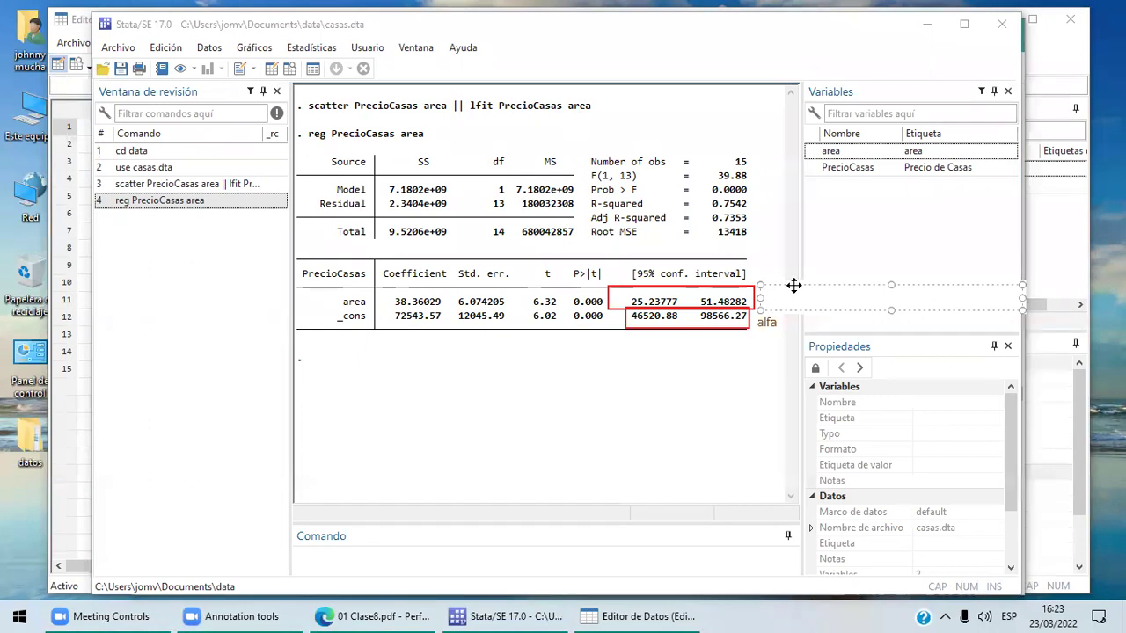
pyautogui.write('beta')
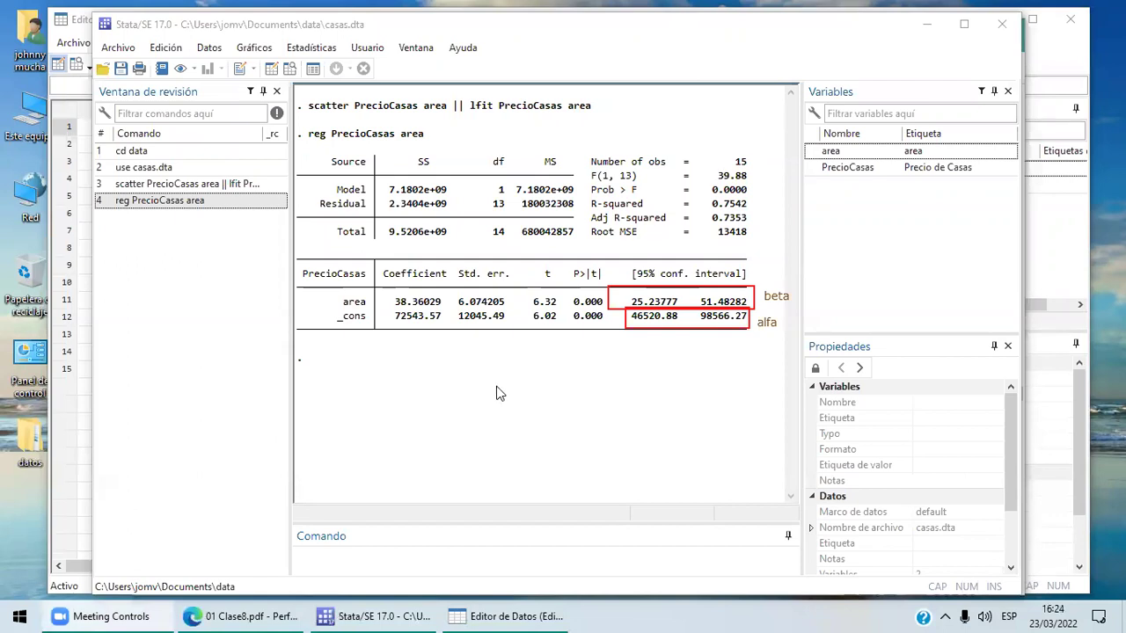
# - Review the PDF's confidence-interval formulas for the slope and the intercept on pages 23 and 24 against Stata's regression output
pyautogui.click(240, 616)
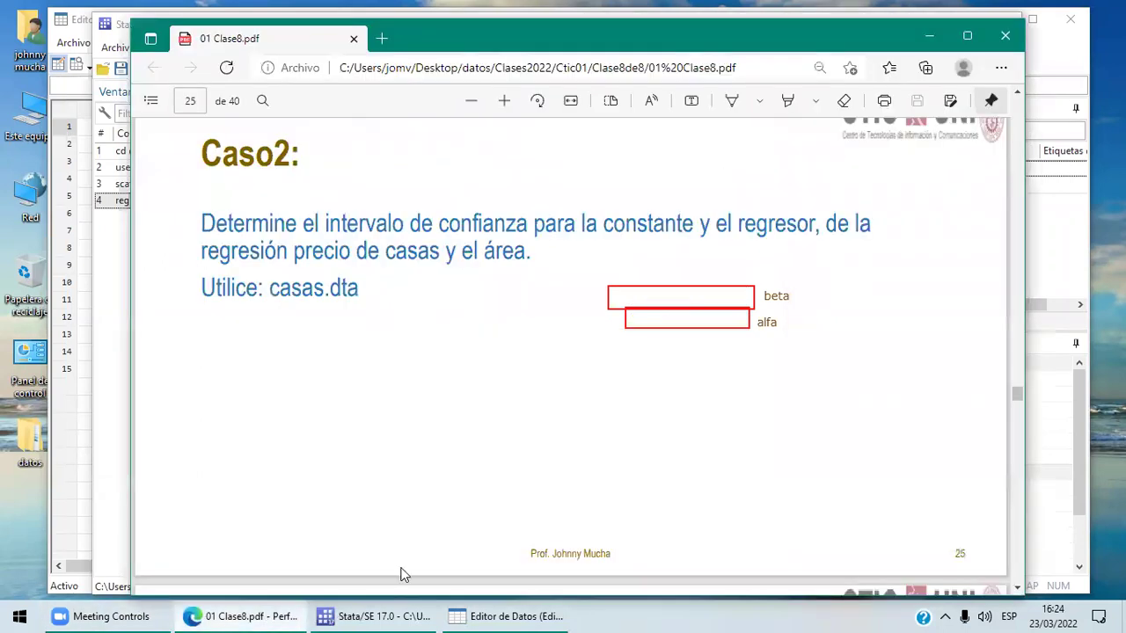
pyautogui.click(1018, 95)
pyautogui.click(1017, 96)
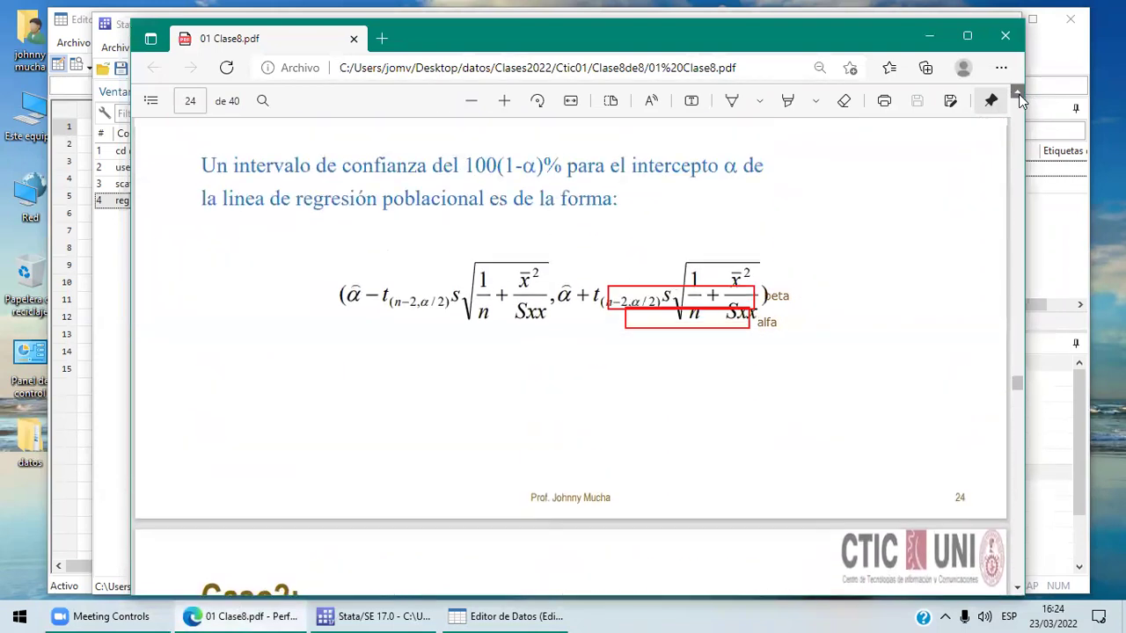
pyautogui.click(1018, 587)
pyautogui.click(1017, 588)
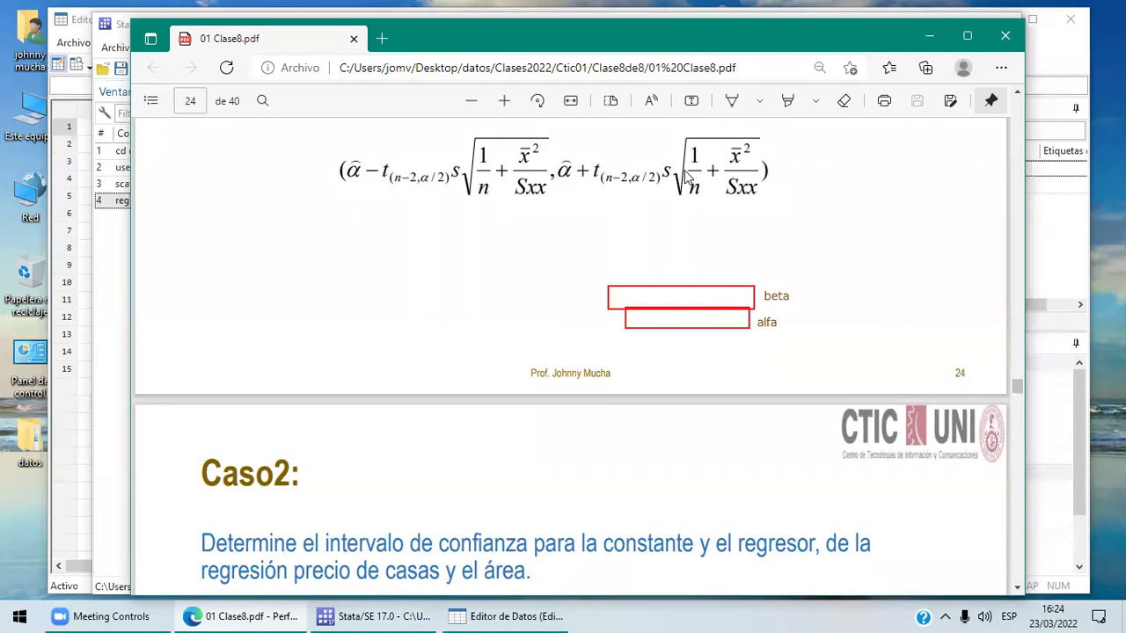
pyautogui.scroll(10, 478, 284)
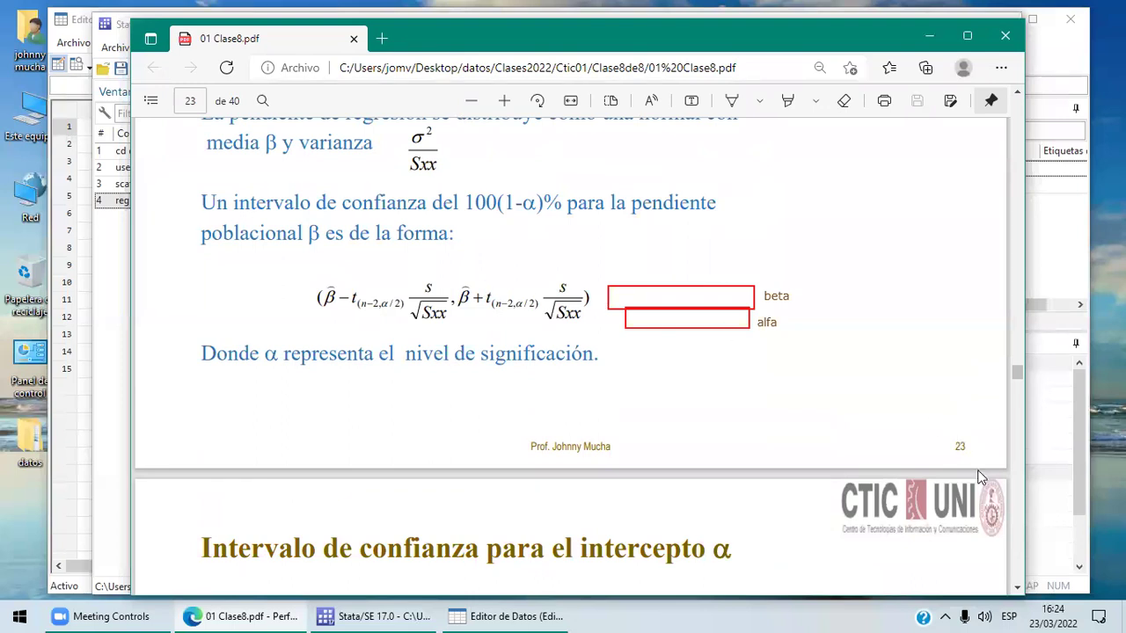
pyautogui.scroll(-5, 1020, 582)
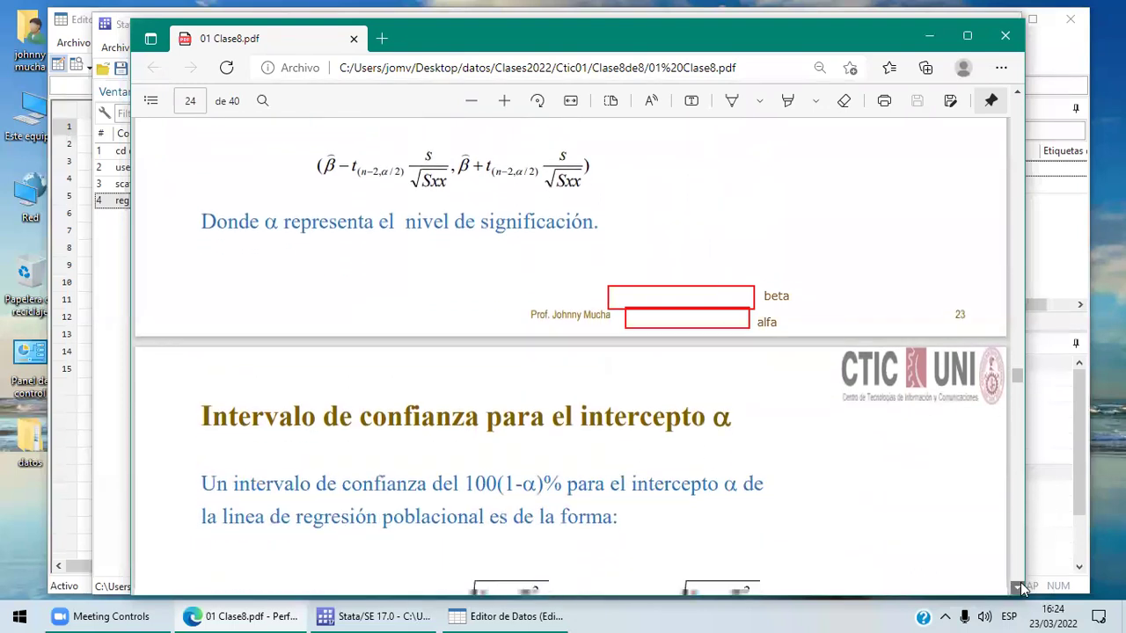
pyautogui.click(397, 612)
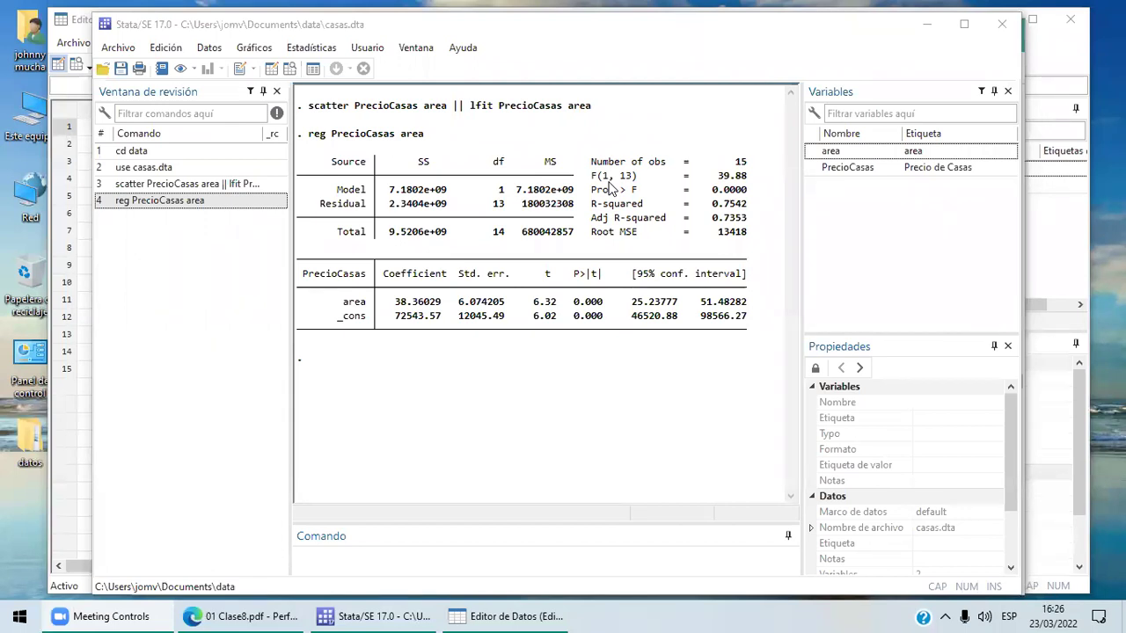
pyautogui.click(254, 616)
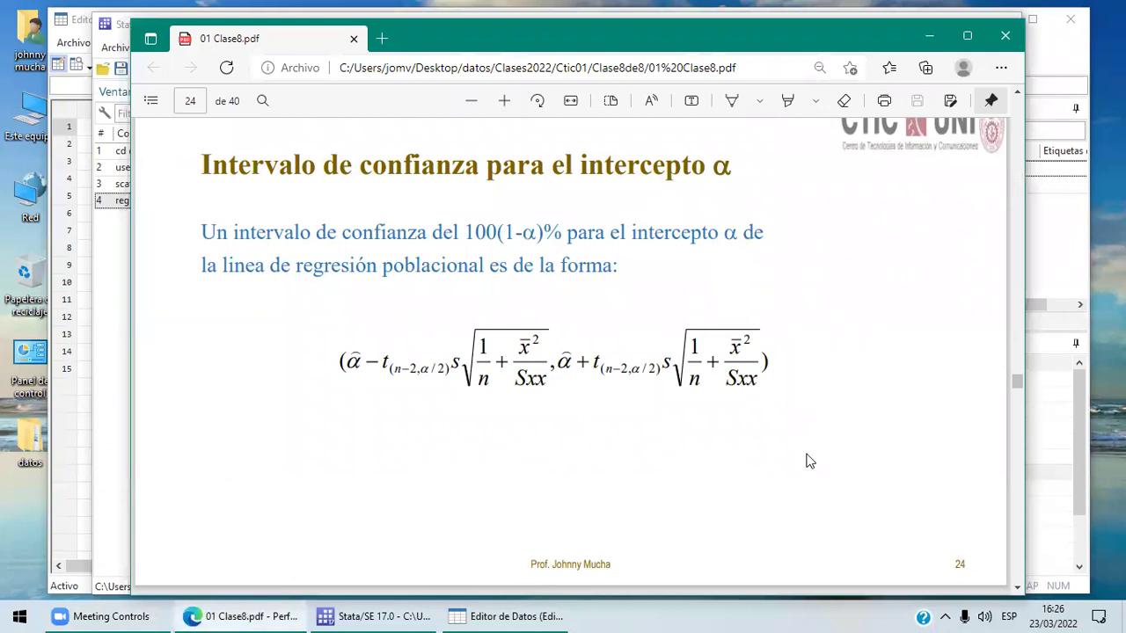
# - Rerun Stata's earlier scatter command with the fitted line of PrecioCasas on area, examine the graph and close it
pyautogui.click(403, 615)
pyautogui.click(195, 184)
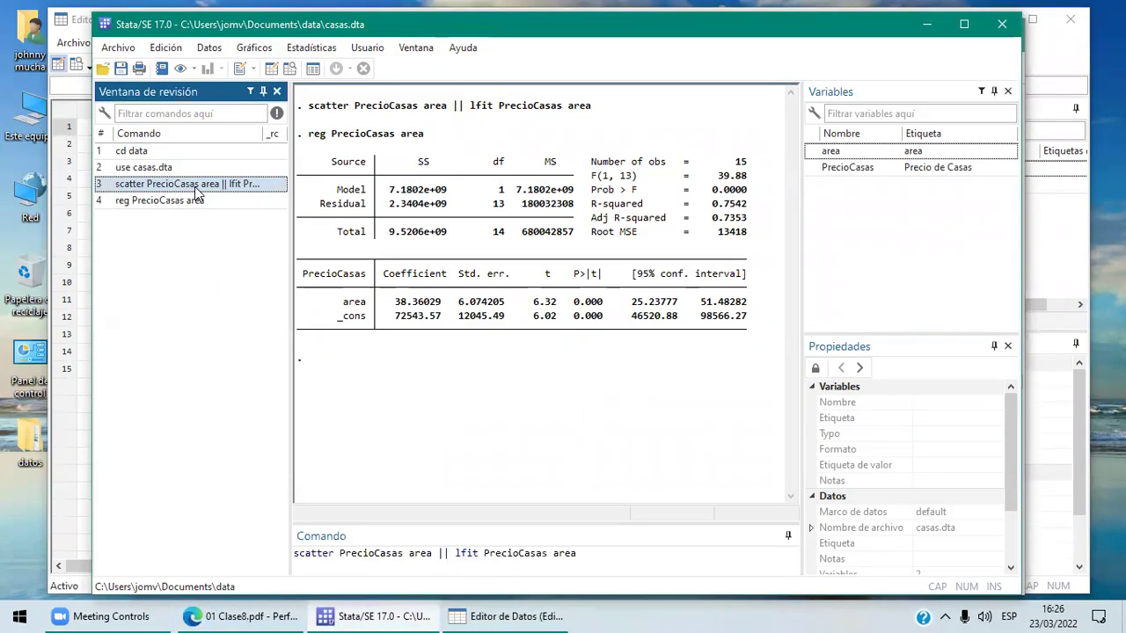
pyautogui.doubleClick(195, 186)
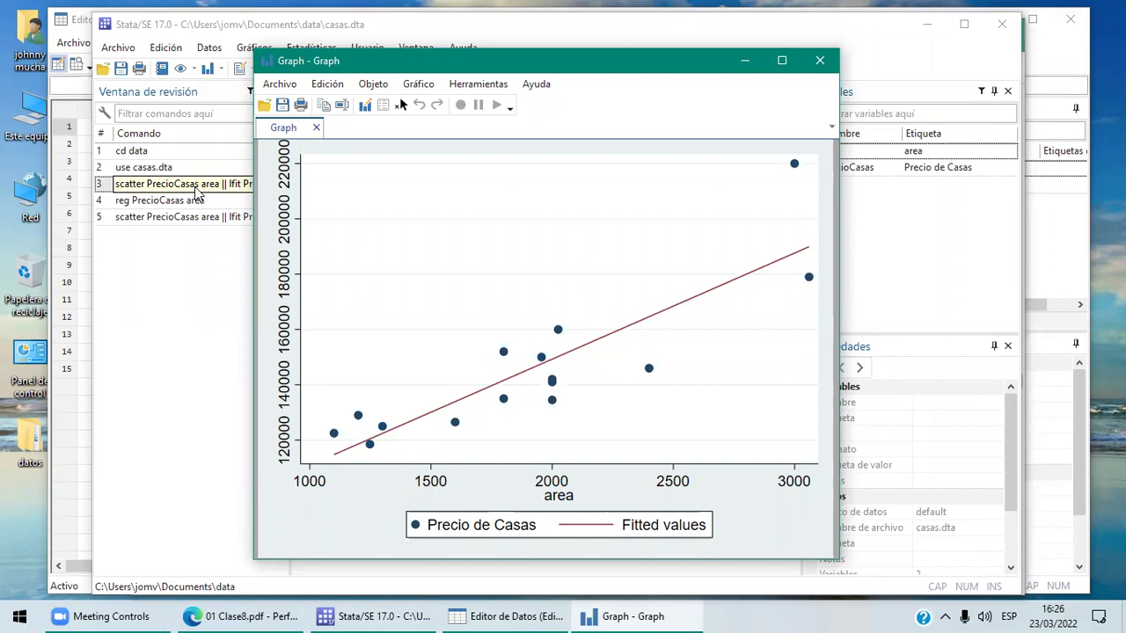
pyautogui.click(824, 63)
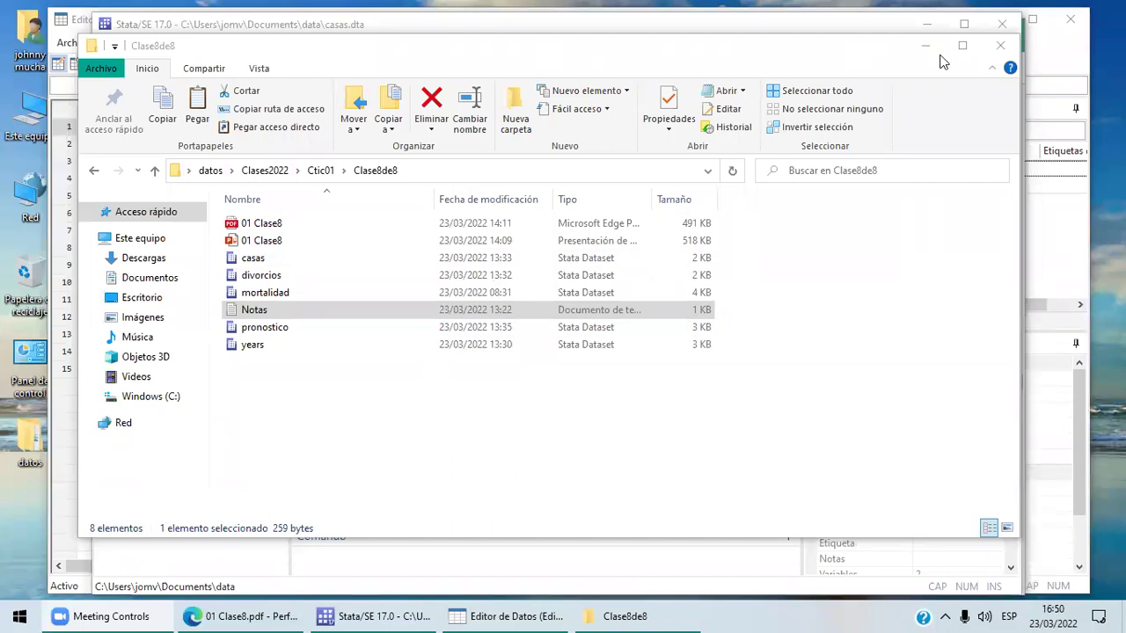
# - Close the Clase8de8 folder window, review the PDF's intercept formula and plot PrecioCasas against area with its fitted line again in Stata
pyautogui.click(999, 45)
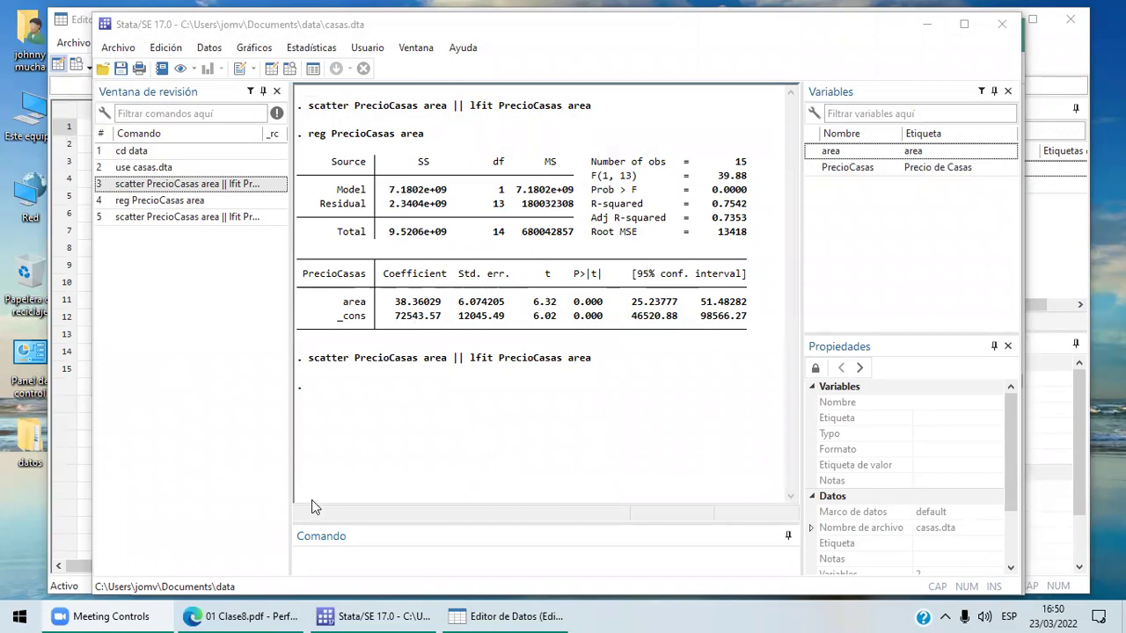
pyautogui.click(255, 615)
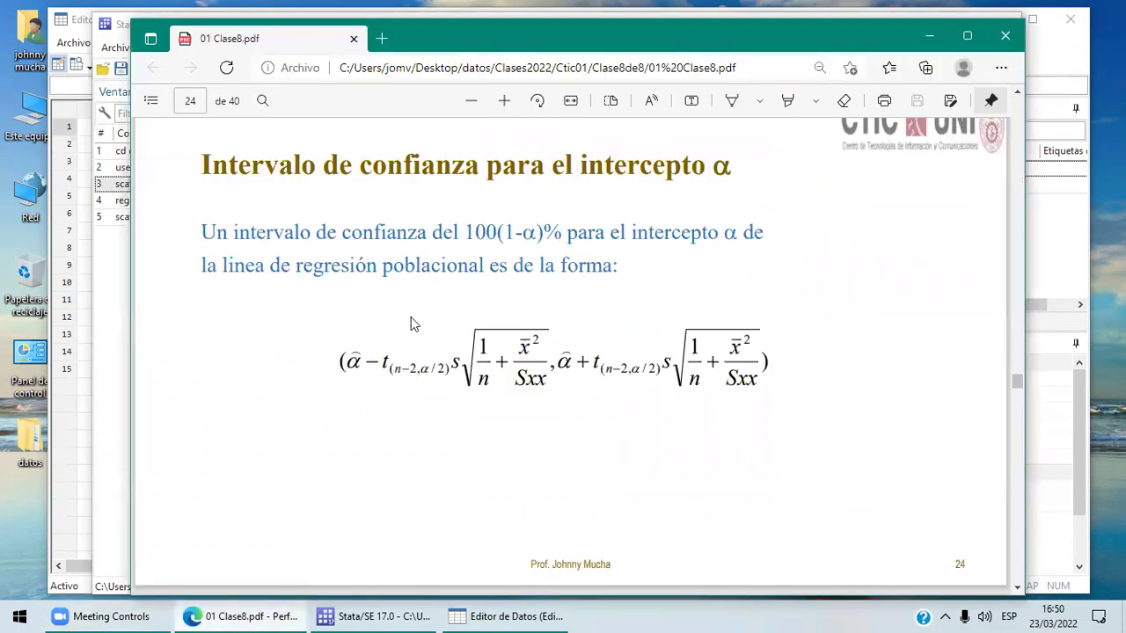
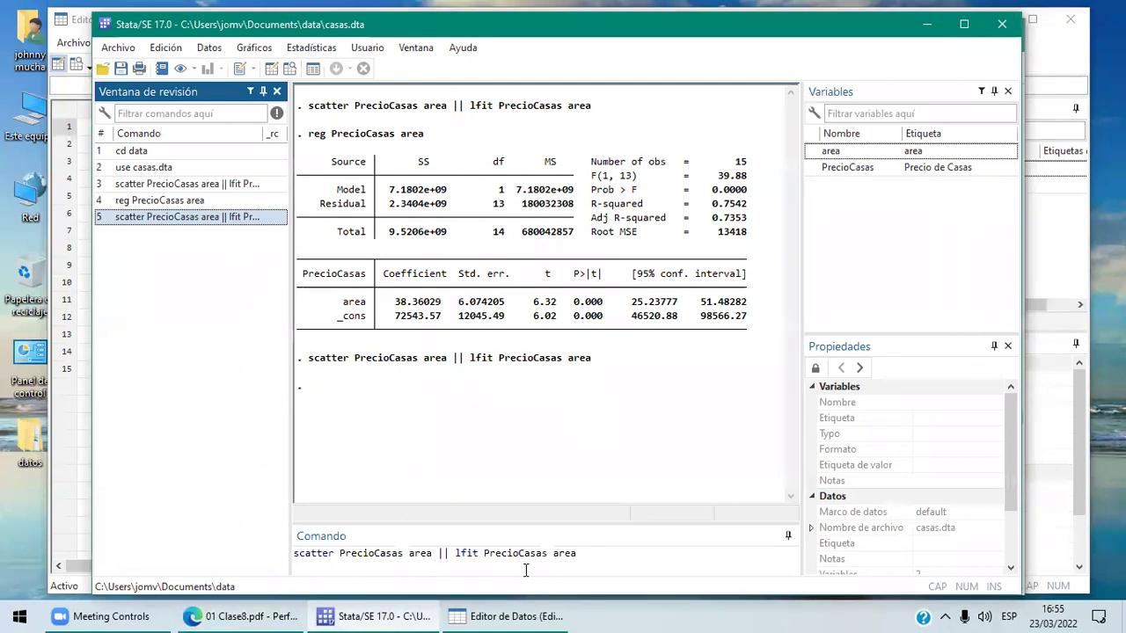
pyautogui.press('Return')
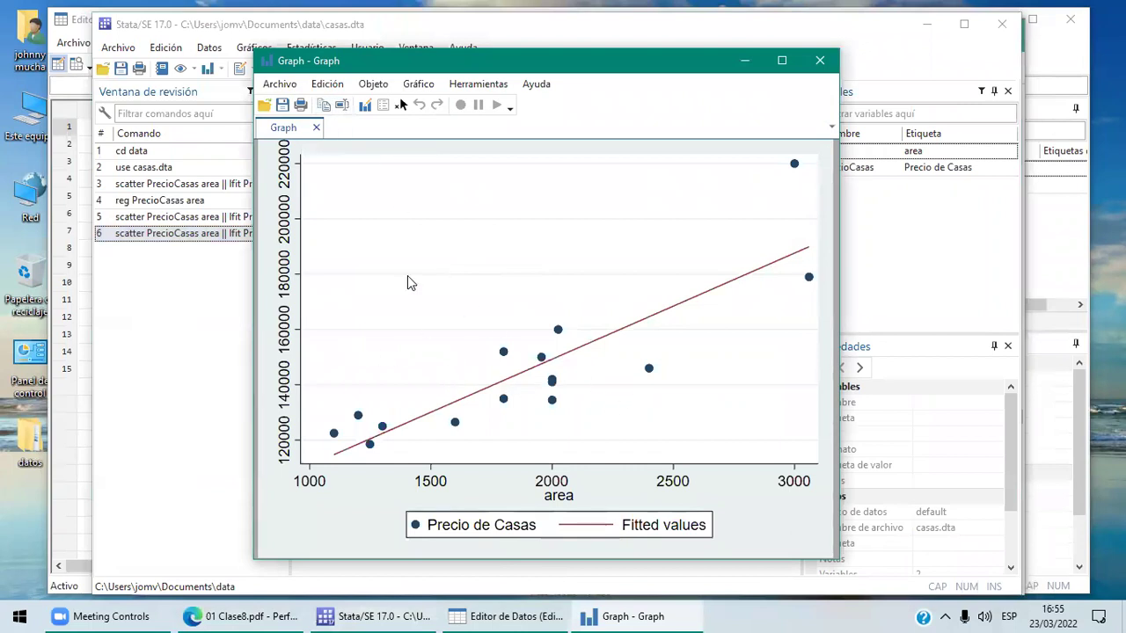
pyautogui.click(823, 58)
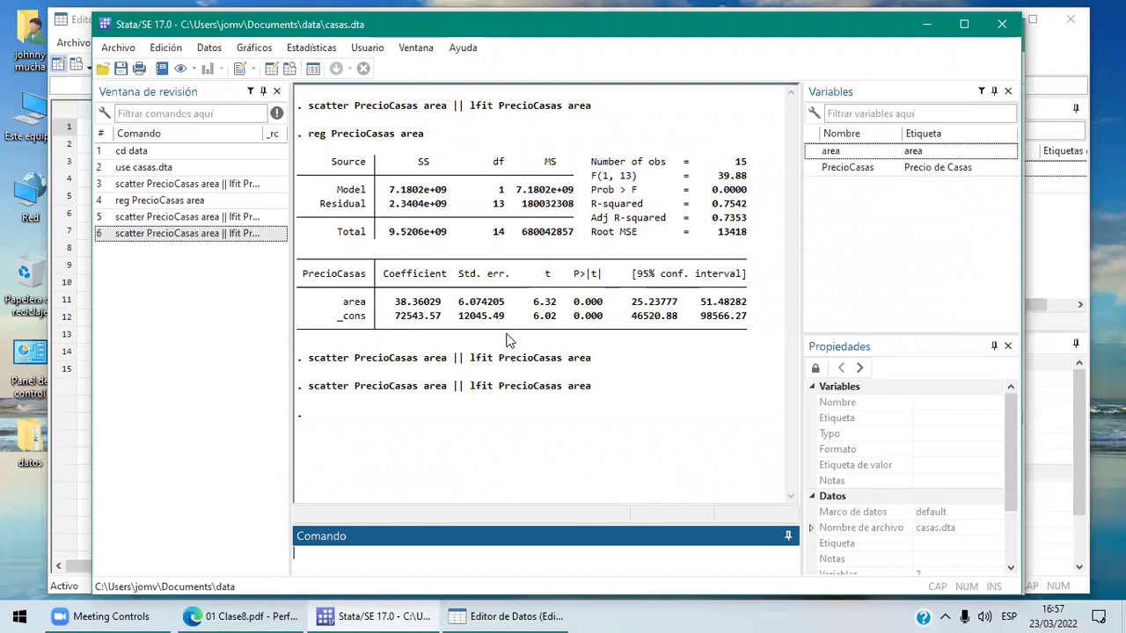
# - Launch Excel through the Windows Run dialog and create a blank workbook
pyautogui.press('super+f')
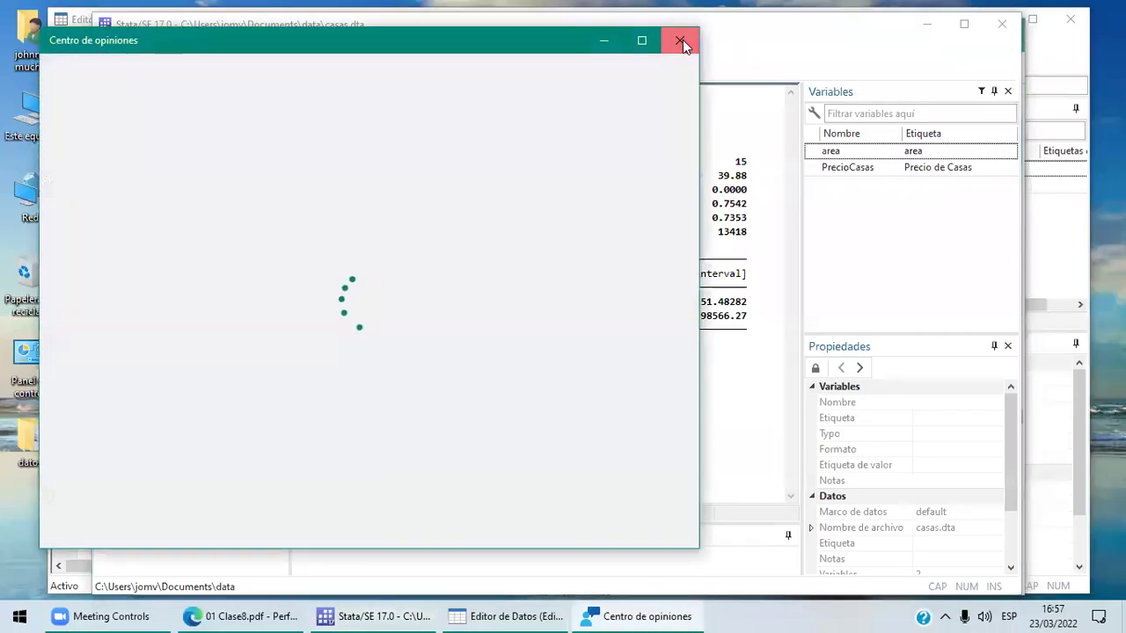
pyautogui.click(680, 41)
pyautogui.press('super+r')
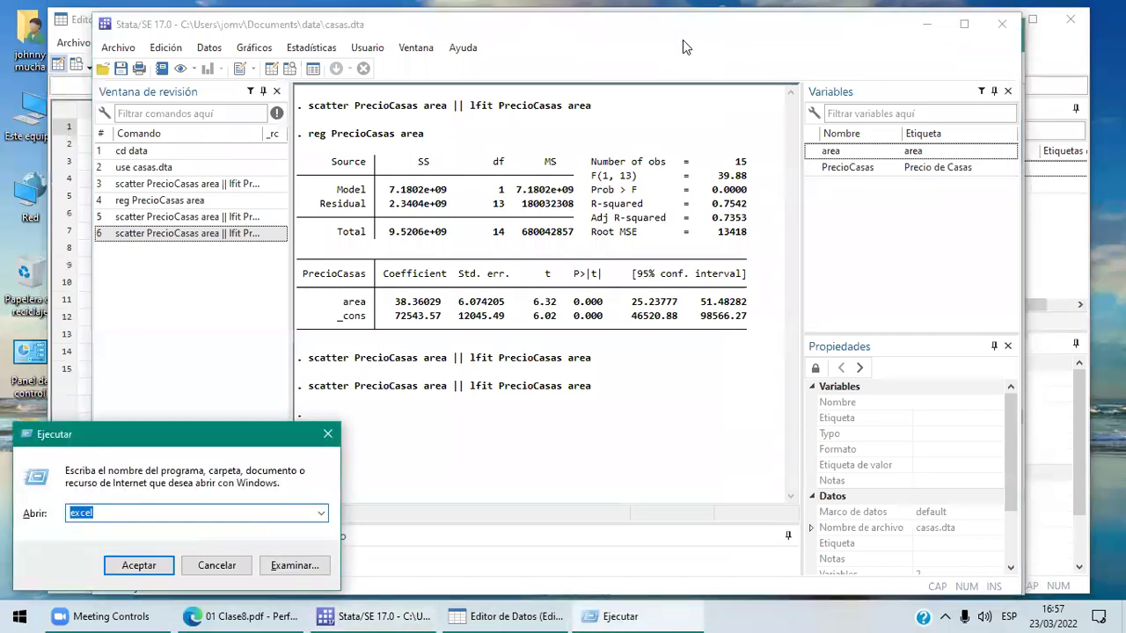
pyautogui.press('Return')
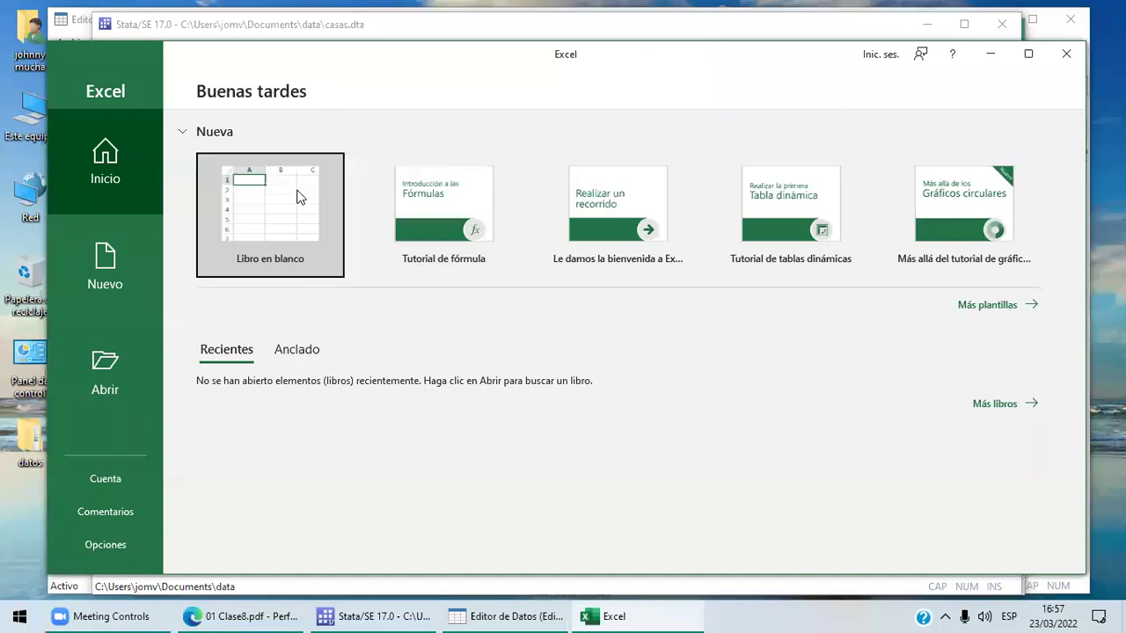
pyautogui.click(297, 197)
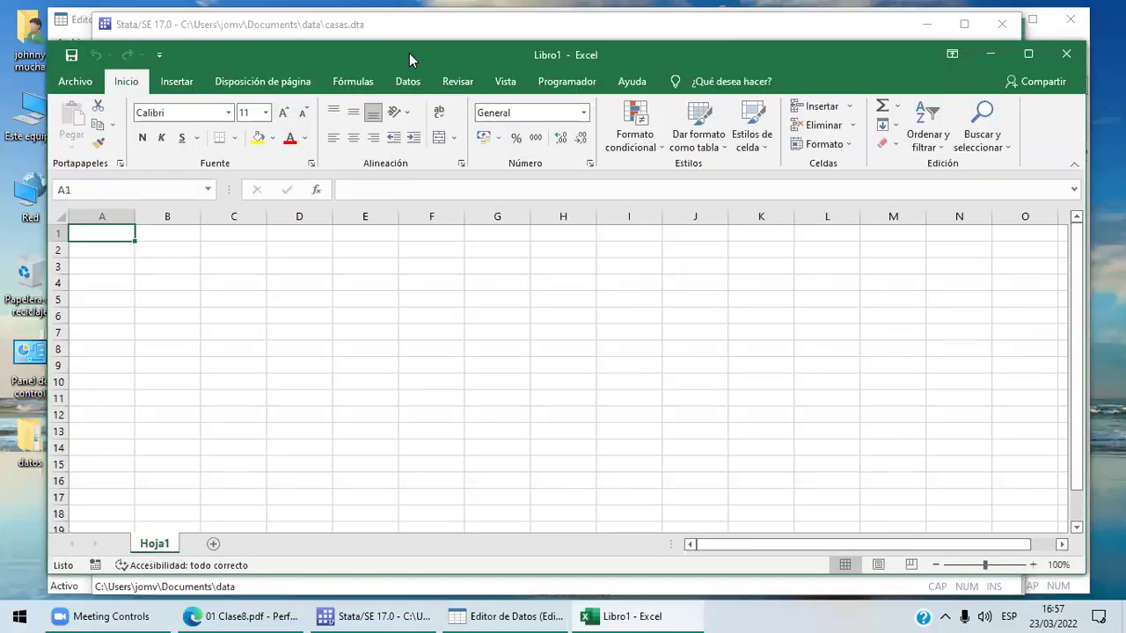
# - Uncover Stata's regression table behind the workbook and calculate the residual mean square's root in cell C3 with =RAIZ(180032308)
pyautogui.moveTo(410, 53); pyautogui.dragTo(620, 305)
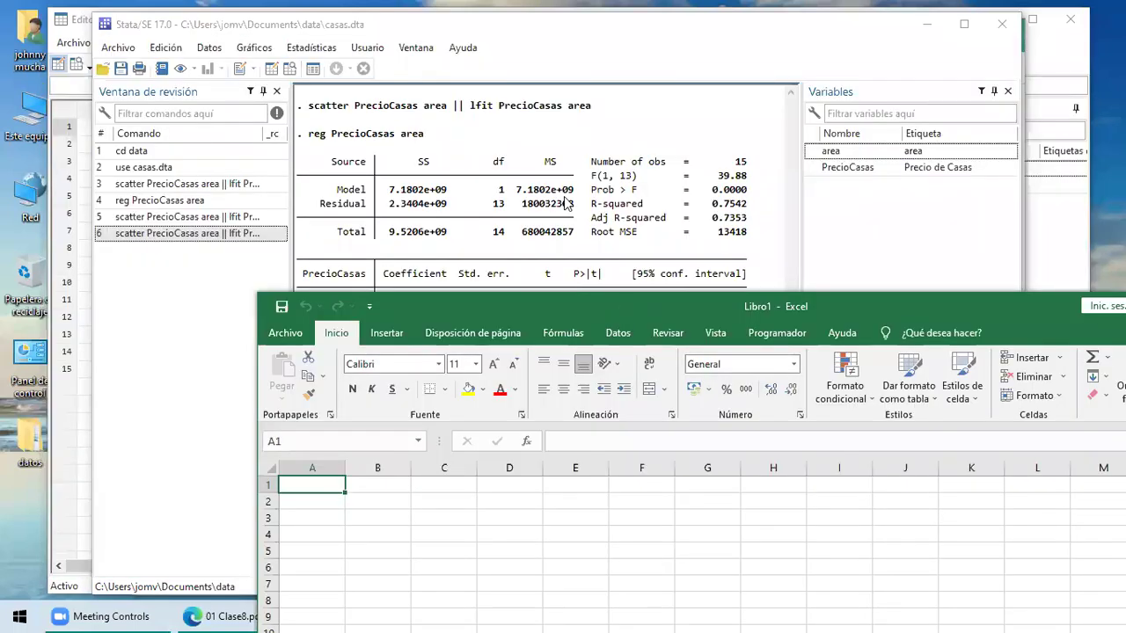
pyautogui.click(434, 517)
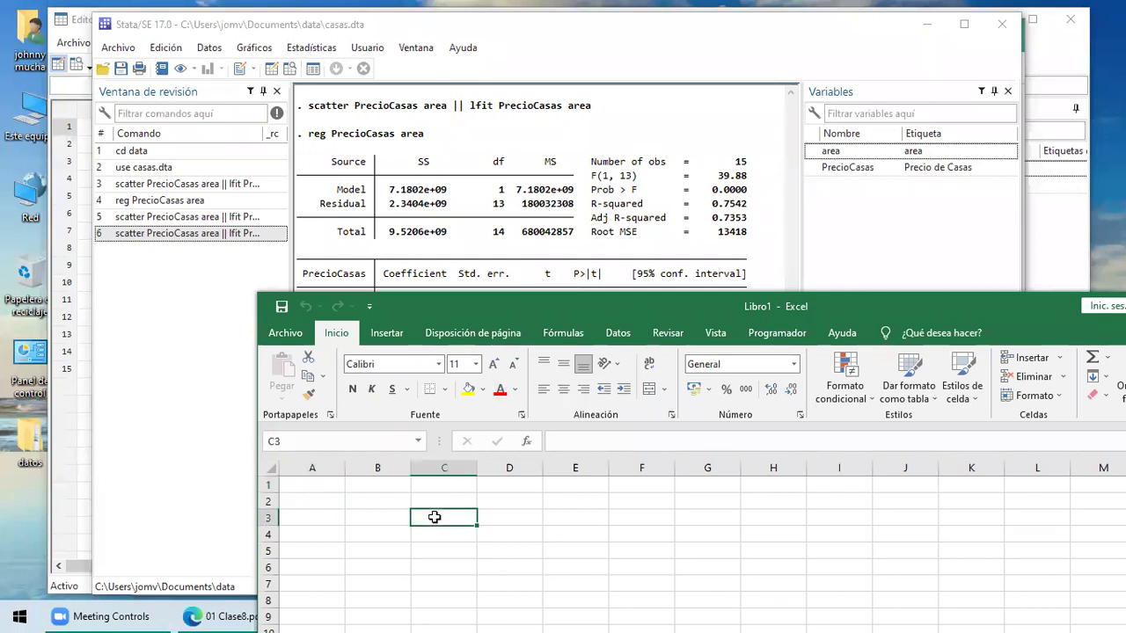
pyautogui.write('=ra')
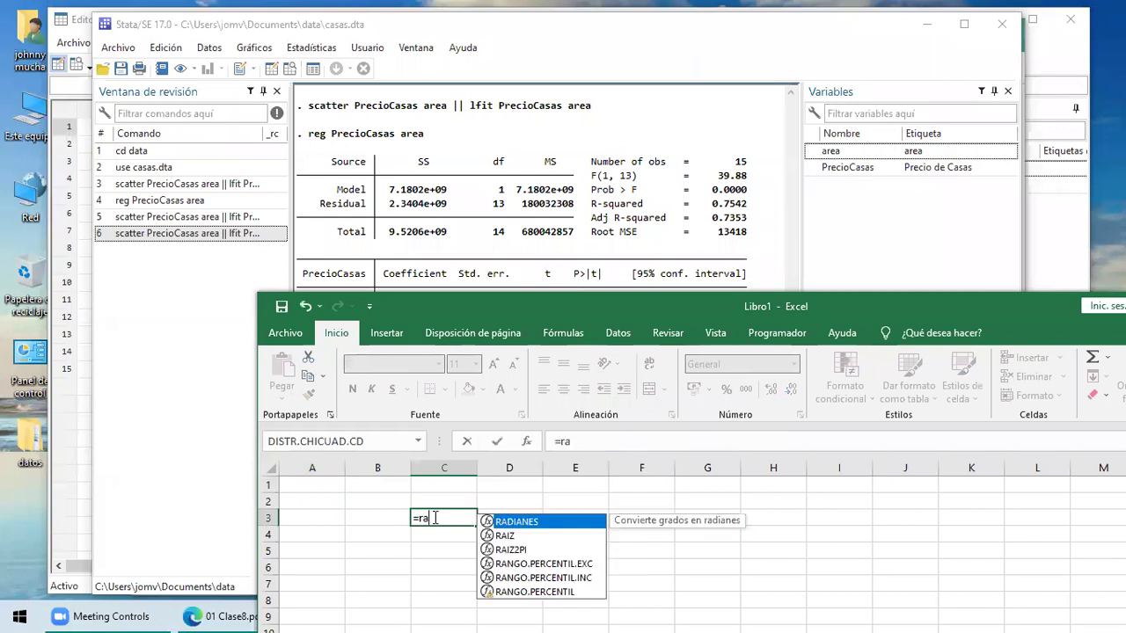
pyautogui.write('iz')
pyautogui.press('Tab')
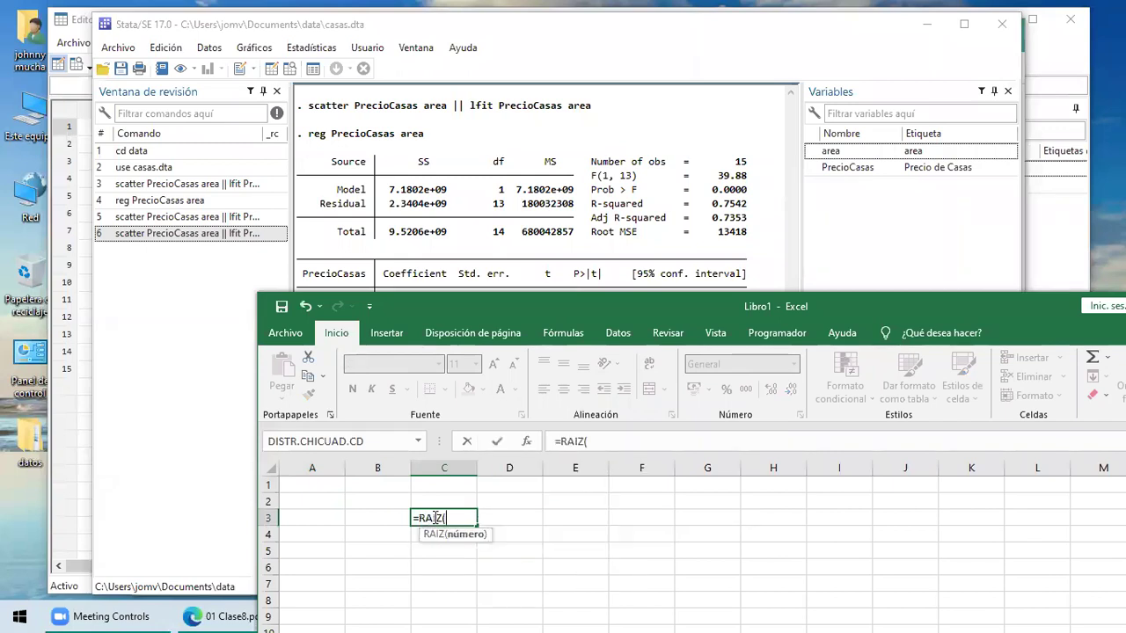
pyautogui.write('1')
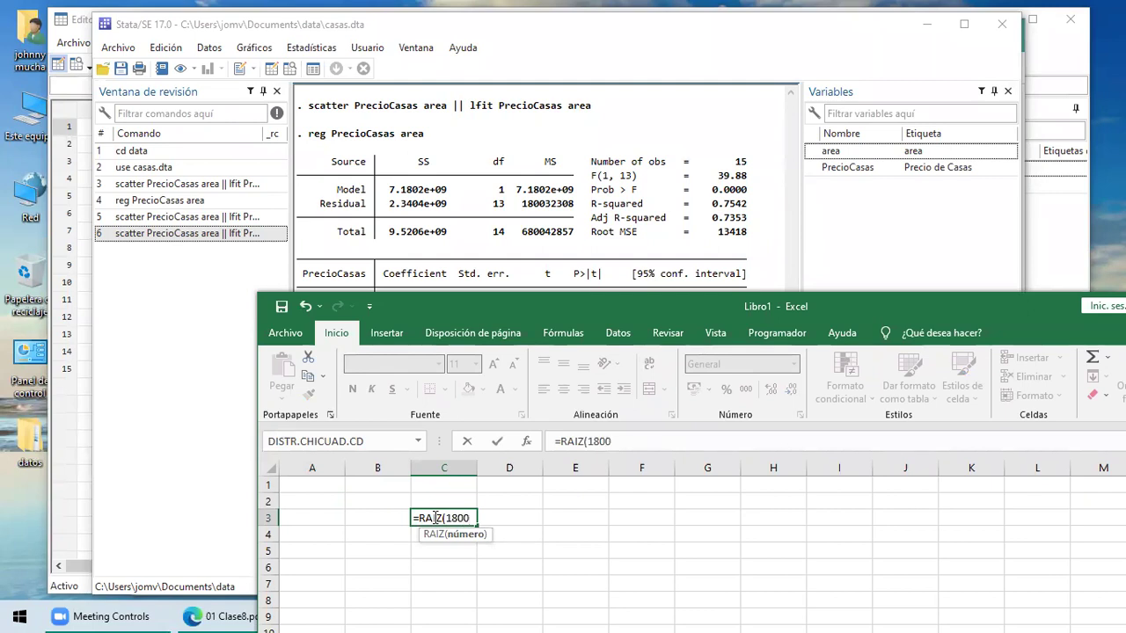
pyautogui.write('8003230')
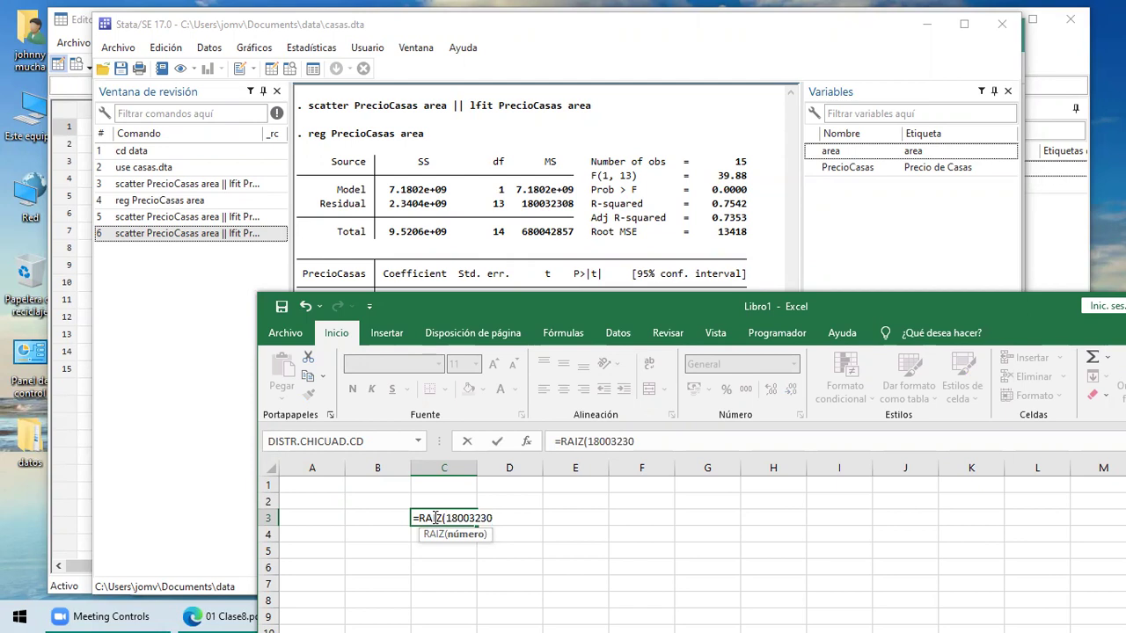
pyautogui.write('8)')
pyautogui.press('Return')
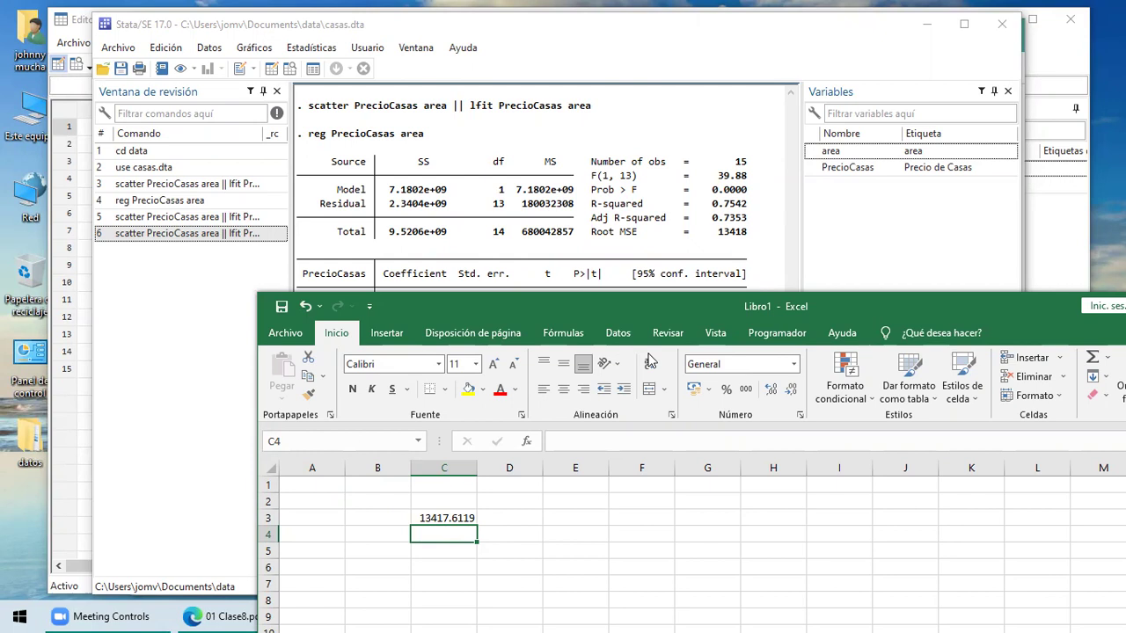
# - Reduce the displayed decimals of the square root in cell C3 to none
pyautogui.moveTo(448, 515); pyautogui.dragTo(461, 563)
pyautogui.click(501, 538)
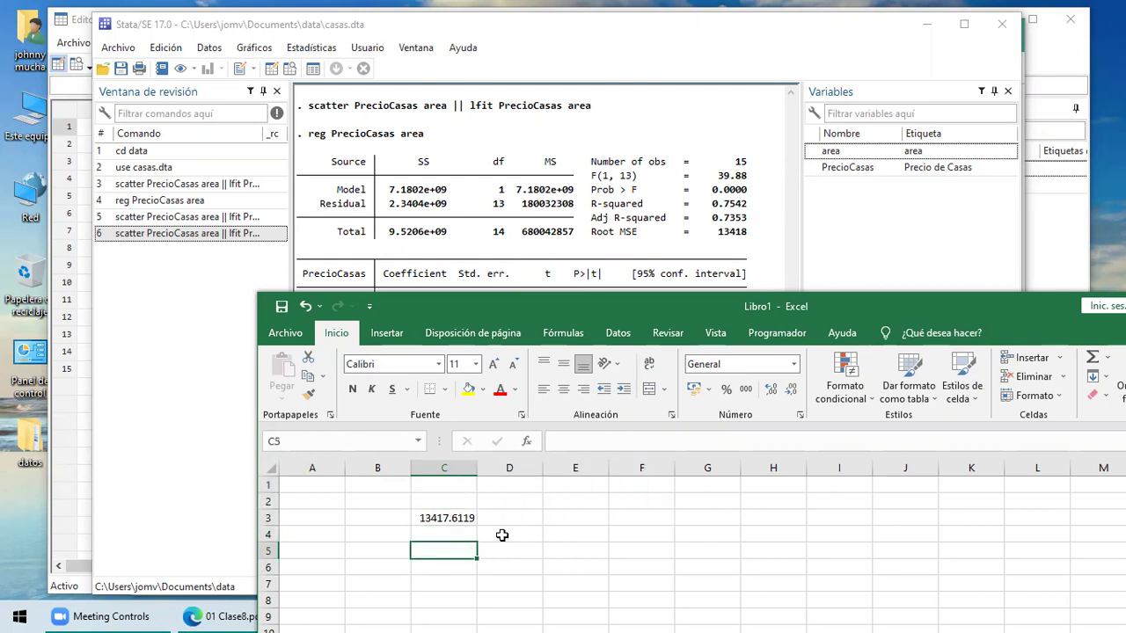
pyautogui.click(464, 520)
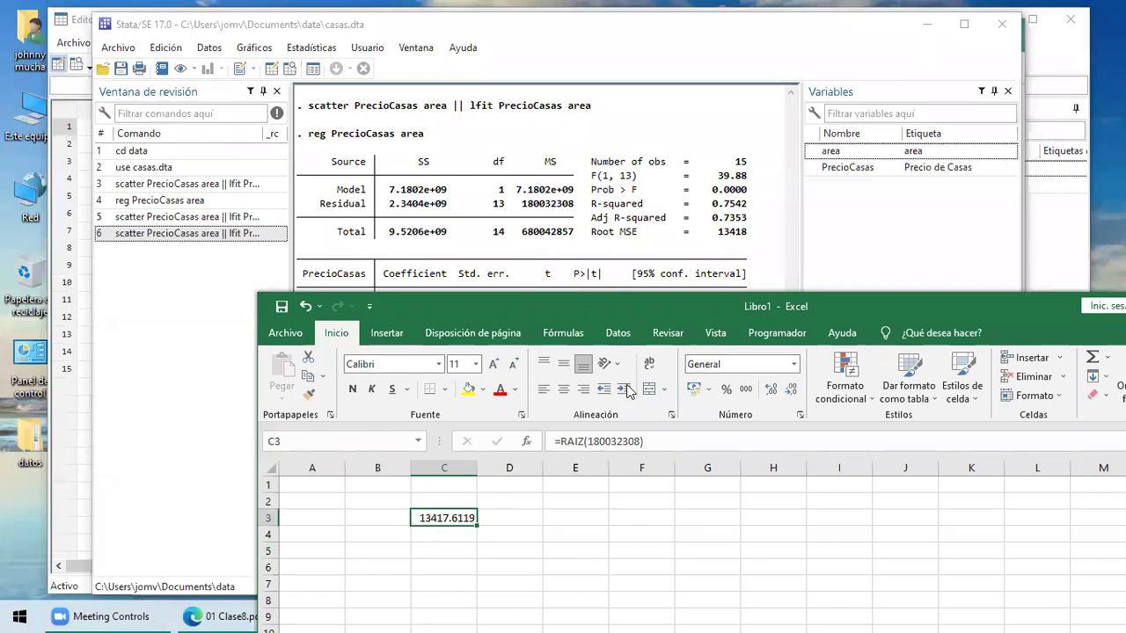
pyautogui.click(791, 389)
pyautogui.click(791, 390)
pyautogui.click(791, 390)
pyautogui.click(792, 389)
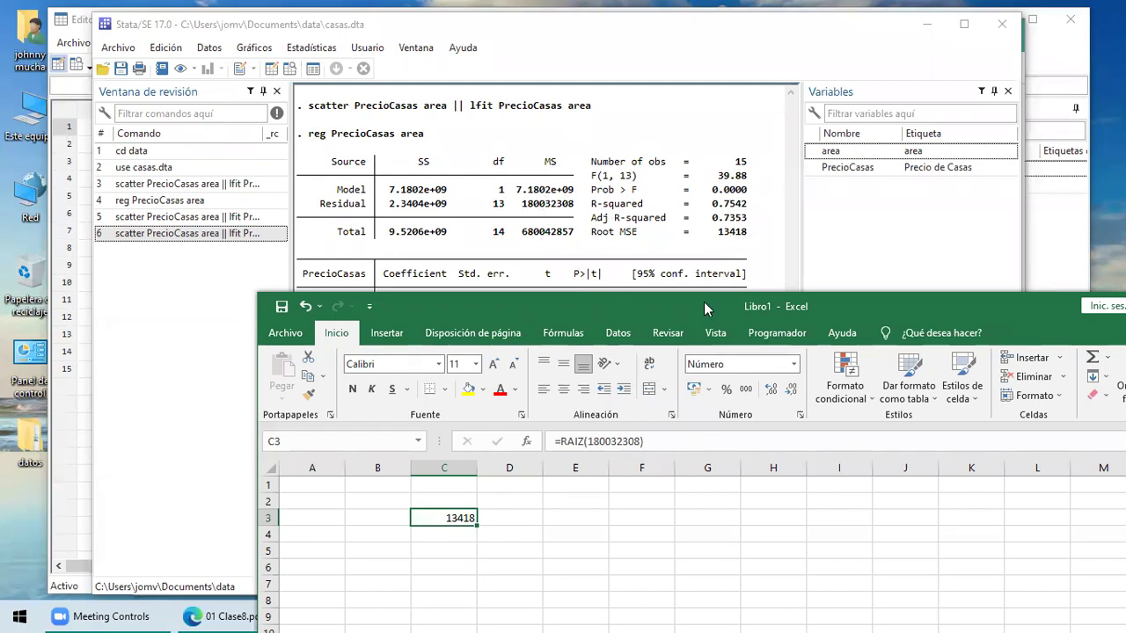
# - Close the Excel workbook without saving it and return to Stata's regression output
pyautogui.press('super+Up')
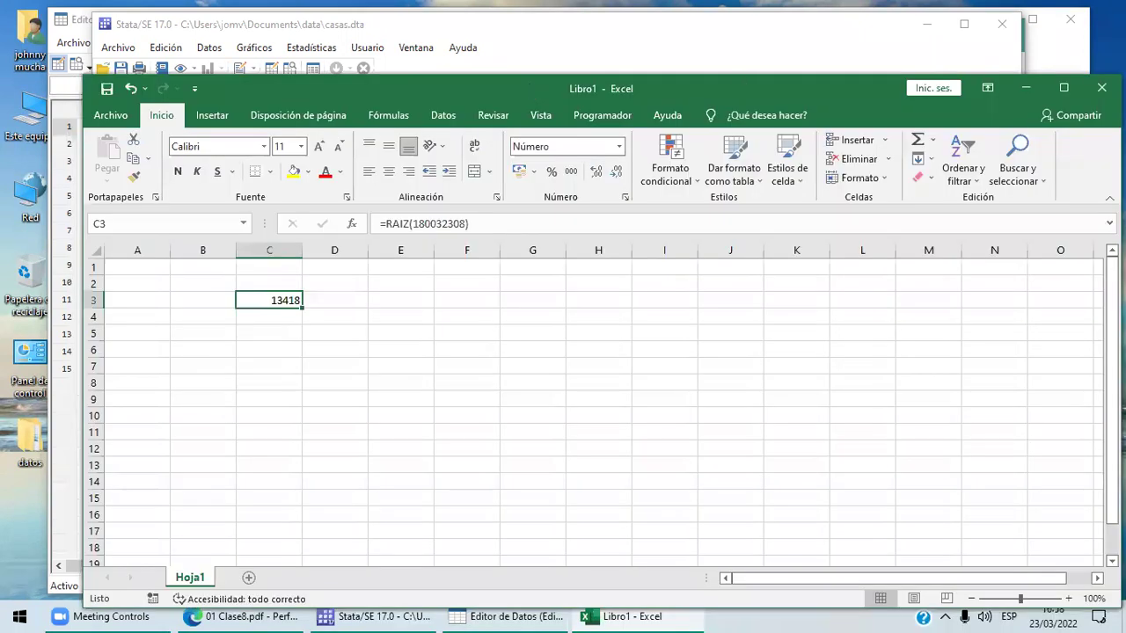
pyautogui.click(1101, 88)
pyautogui.click(550, 328)
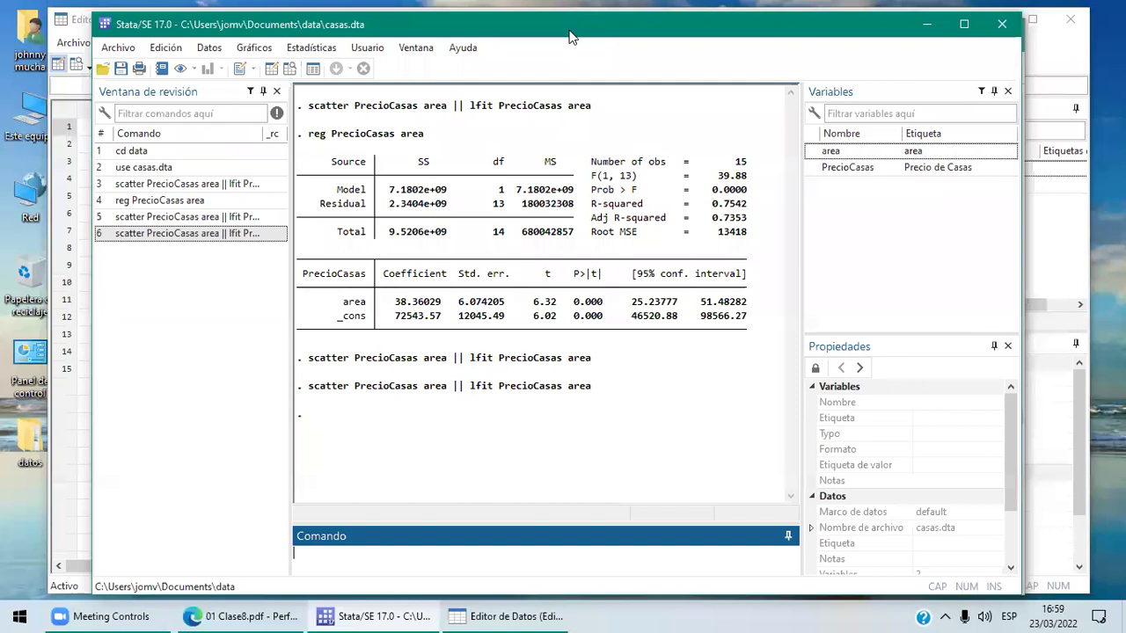
# - Add a text annotation below the last scatter command in Stata's results, stating the null hypothesis "H0: beta=0"
pyautogui.click(317, 419)
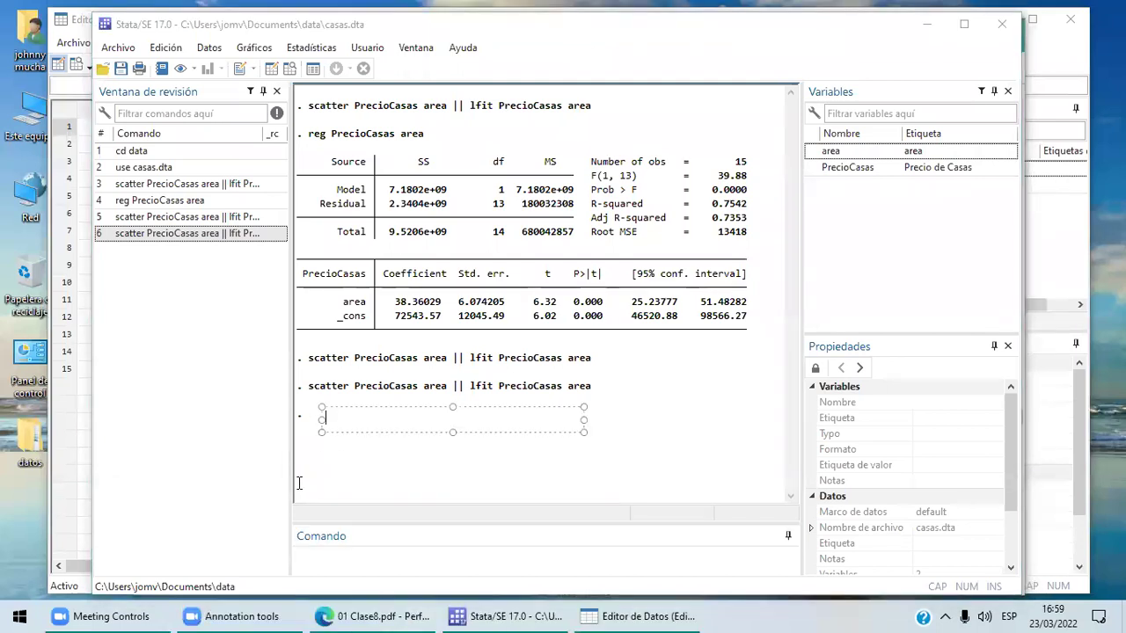
pyautogui.write('H0: beta')
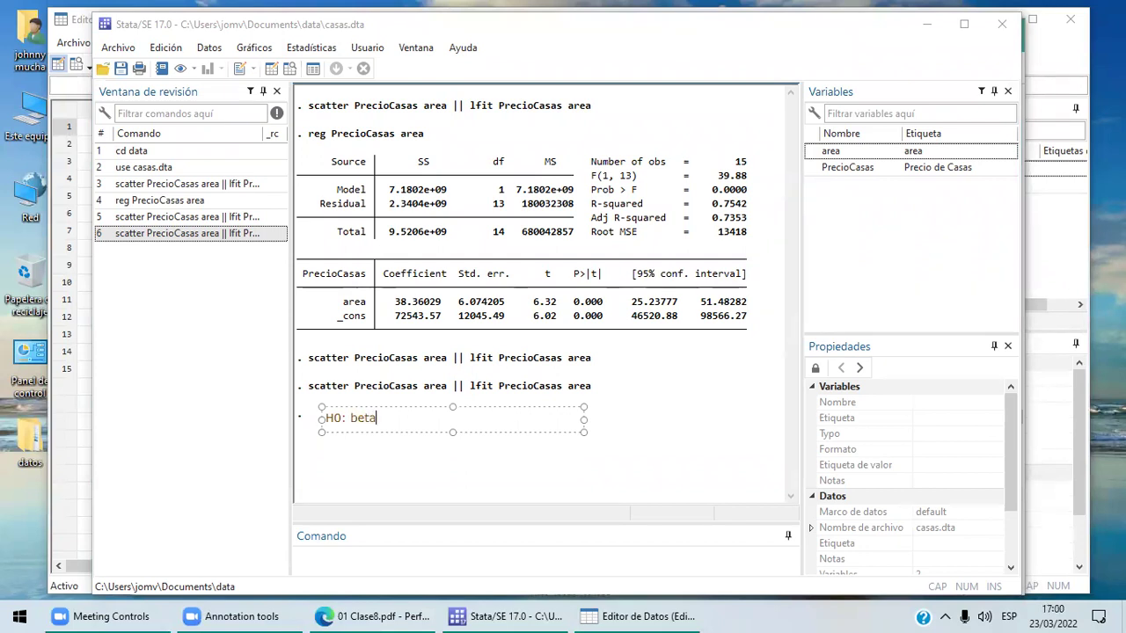
pyautogui.write('=0')
pyautogui.press('Return')
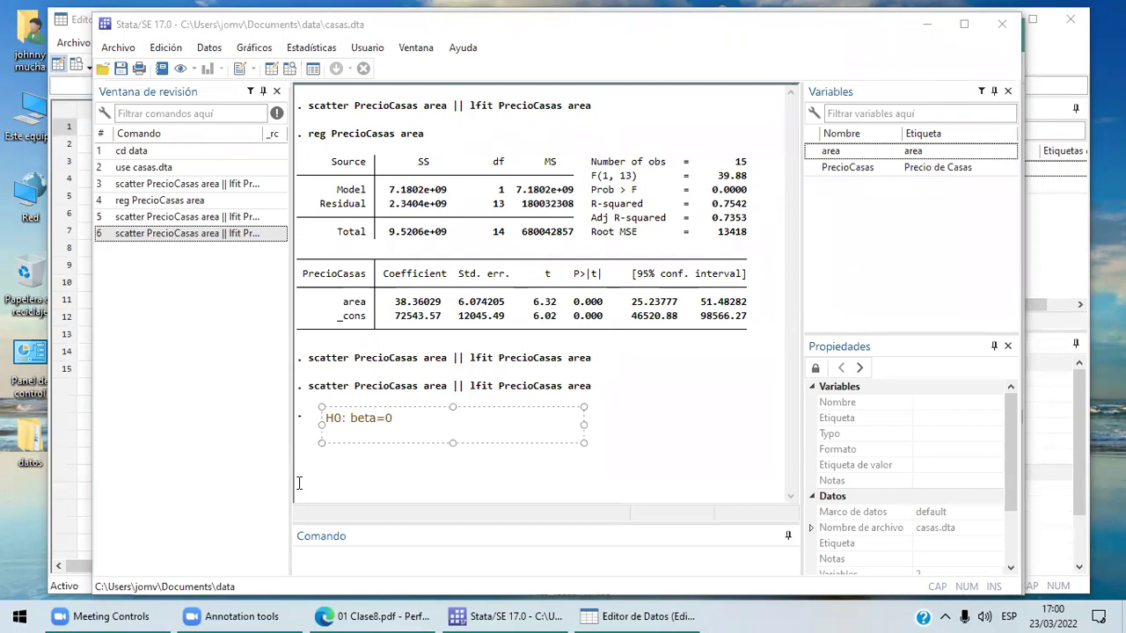
# - Add the alternative hypothesis "H1: beta !=0" on the annotation's second line
pyautogui.write('H1')
pyautogui.write(': bet')
pyautogui.write('a=')
pyautogui.press('BackSpace')
pyautogui.write('<>0')
pyautogui.press('BackSpace')
pyautogui.press('BackSpace')
pyautogui.press('BackSpace')
pyautogui.write('1')
pyautogui.press('Return')
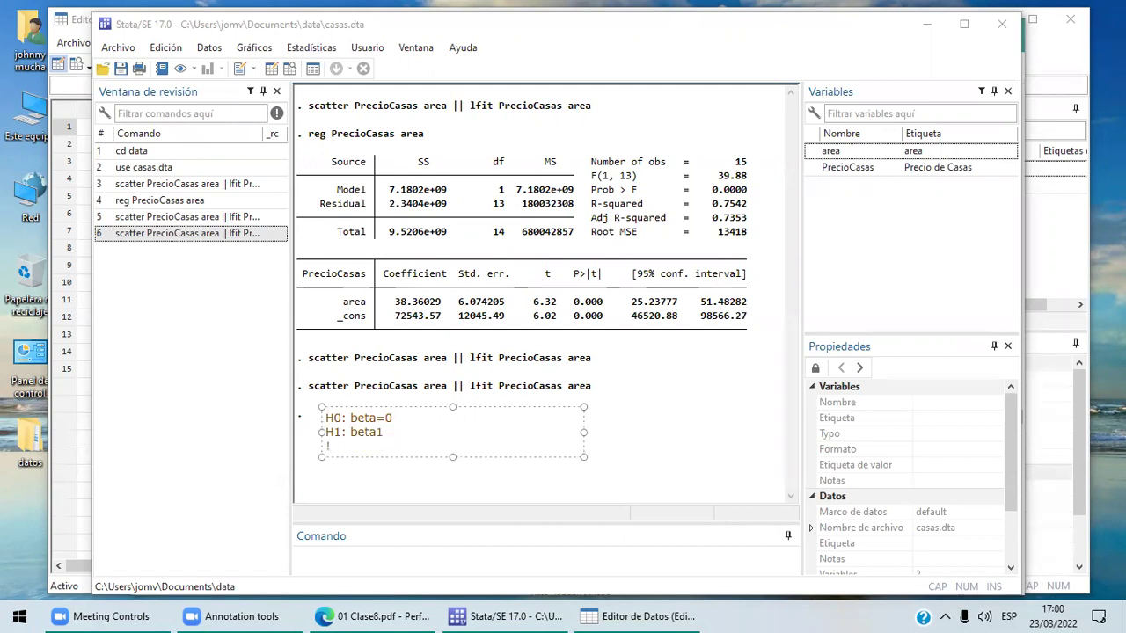
pyautogui.press('BackSpace')
pyautogui.press('BackSpace')
pyautogui.write('!=0')
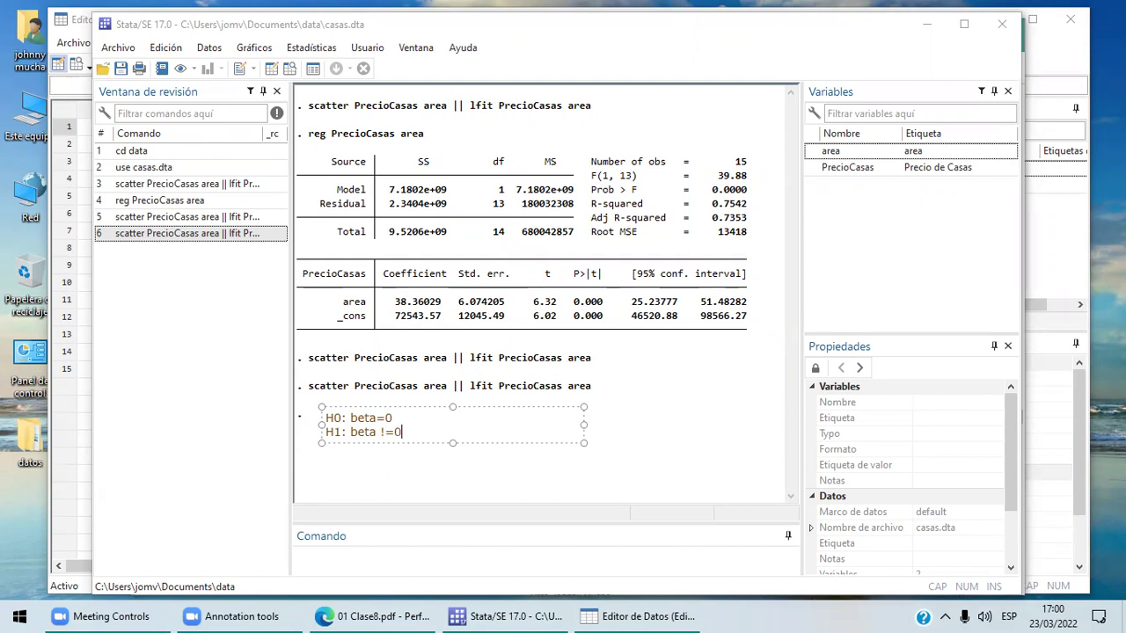
pyautogui.press('Return')
# - Append "No existe relación lineal entre X e Y" to the H0 line and widen the text box to fit it on one line
pyautogui.click(431, 417)
pyautogui.write('No ex')
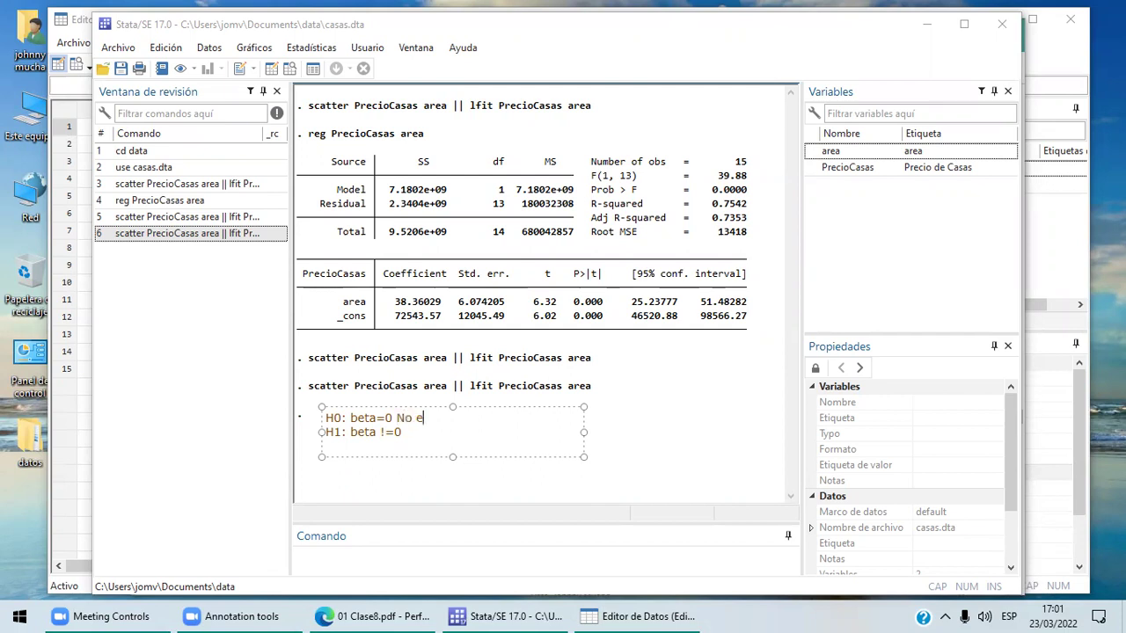
pyautogui.write('iste relació')
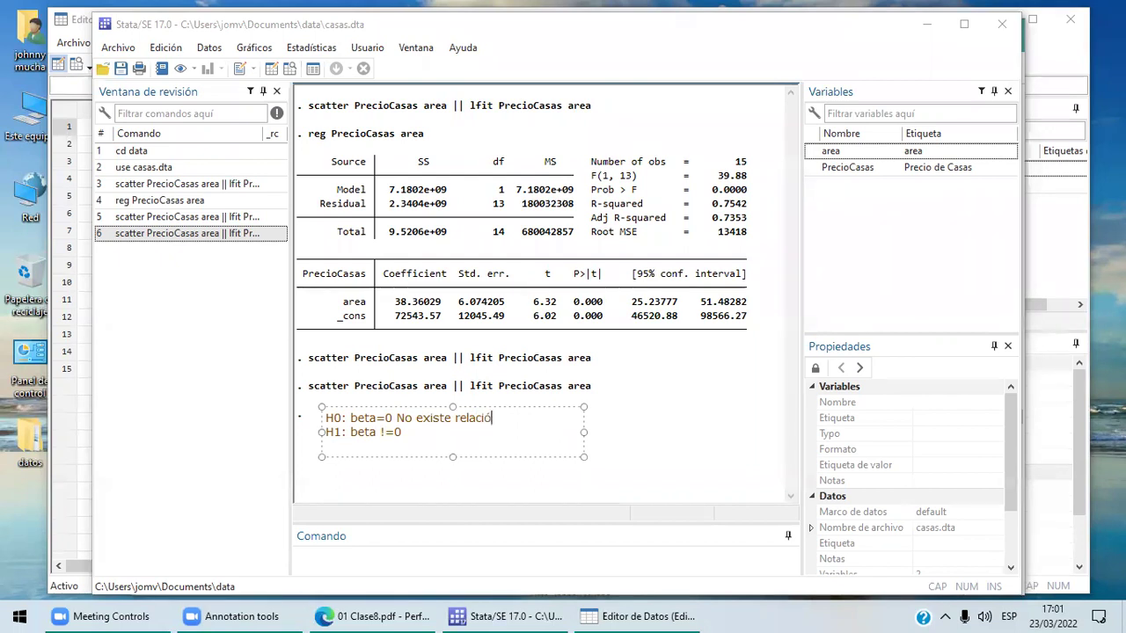
pyautogui.write('n lineal entre Y')
pyautogui.press('Return')
pyautogui.write('y')
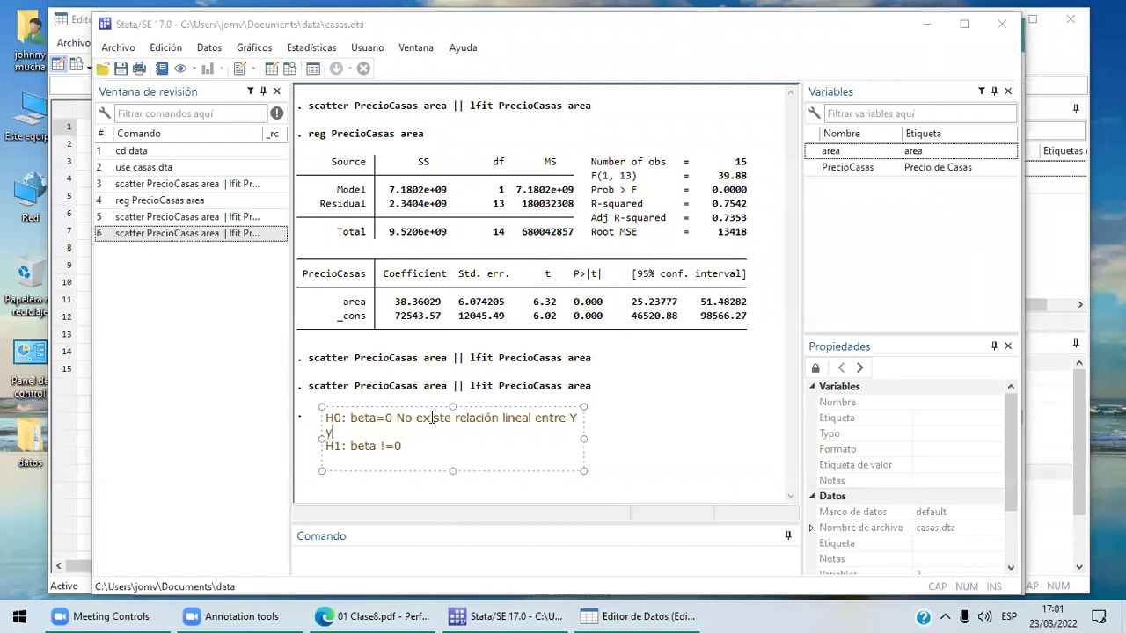
pyautogui.press('BackSpace')
pyautogui.press('BackSpace')
pyautogui.press('BackSpace')
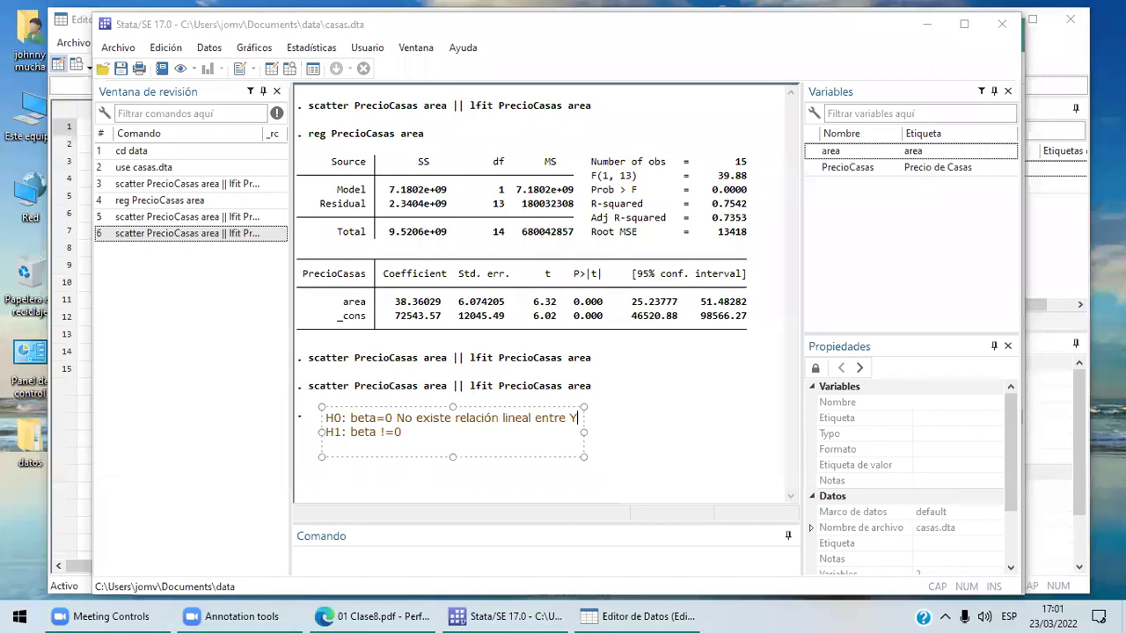
pyautogui.write('X')
pyautogui.press('Return')
pyautogui.write('e Y')
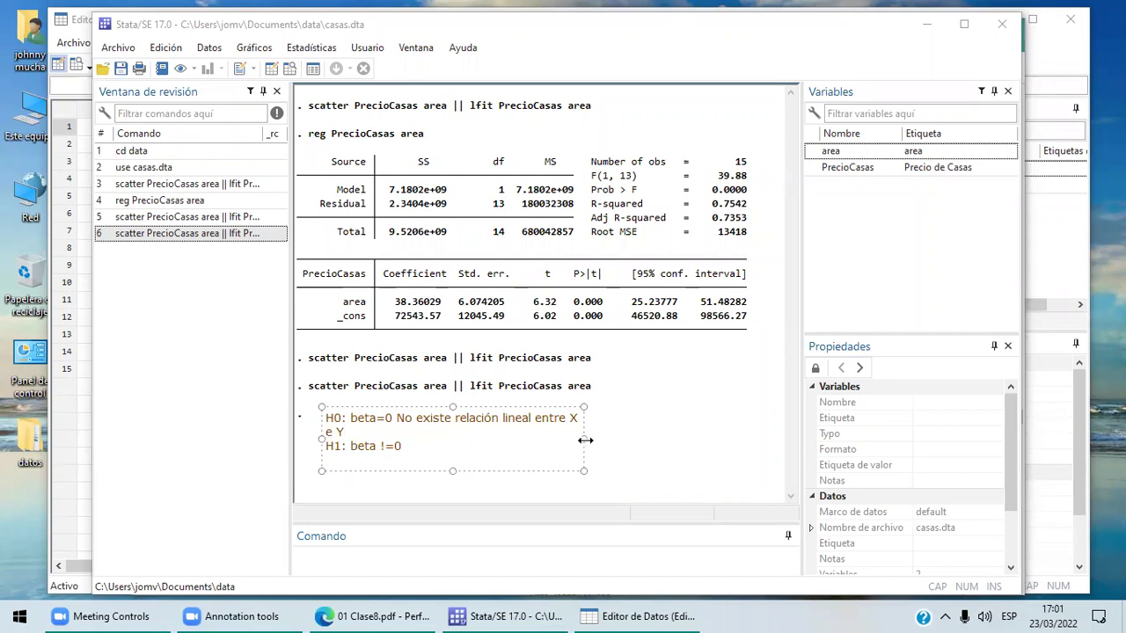
pyautogui.moveTo(585, 440); pyautogui.dragTo(643, 455)
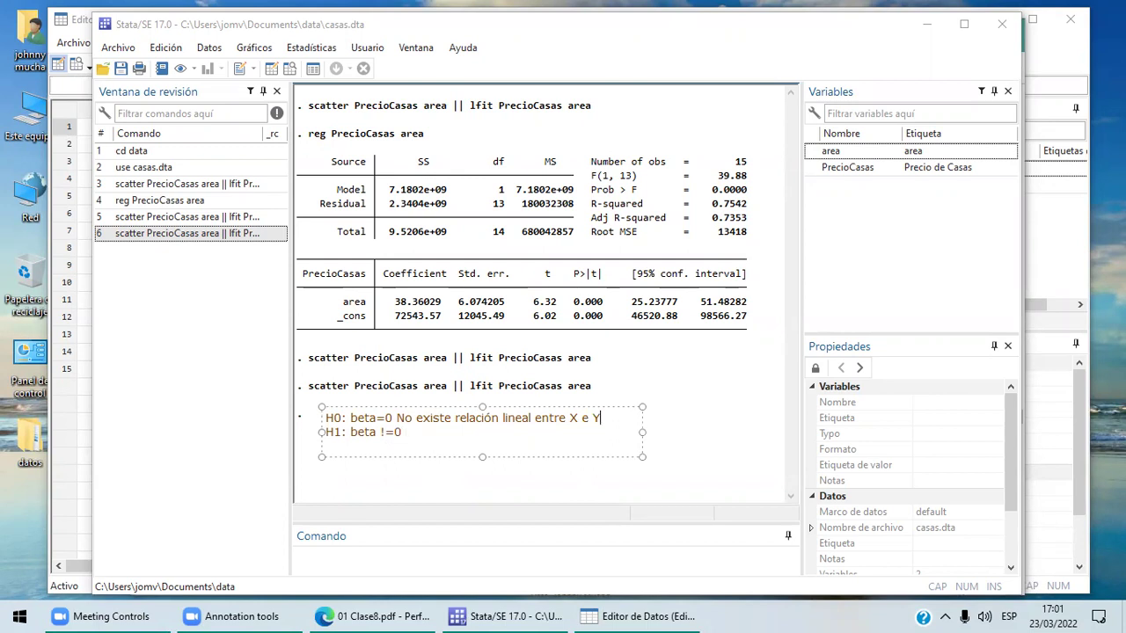
# - Append "Existe relación lineal entre X e Y" to the H1 line of the annotation
pyautogui.write('Existe relación lineal')
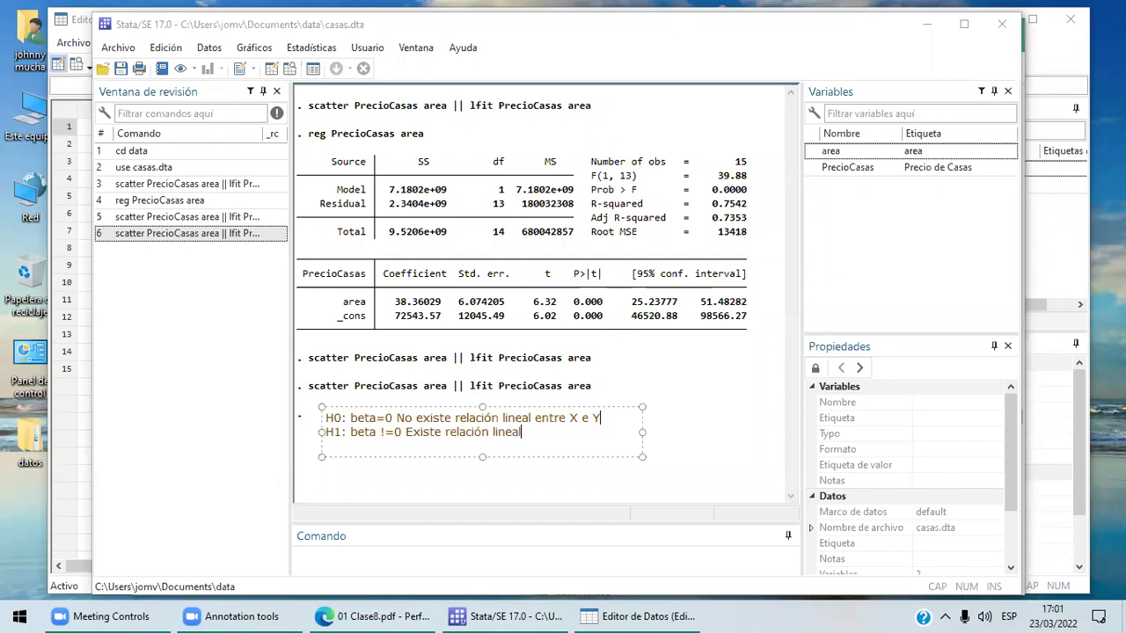
pyautogui.write(' entre')
pyautogui.write(' X y')
pyautogui.write(' Y')
pyautogui.press('BackSpace')
pyautogui.press('BackSpace')
pyautogui.press('BackSpace')
pyautogui.write('e Y')
pyautogui.press('Return')
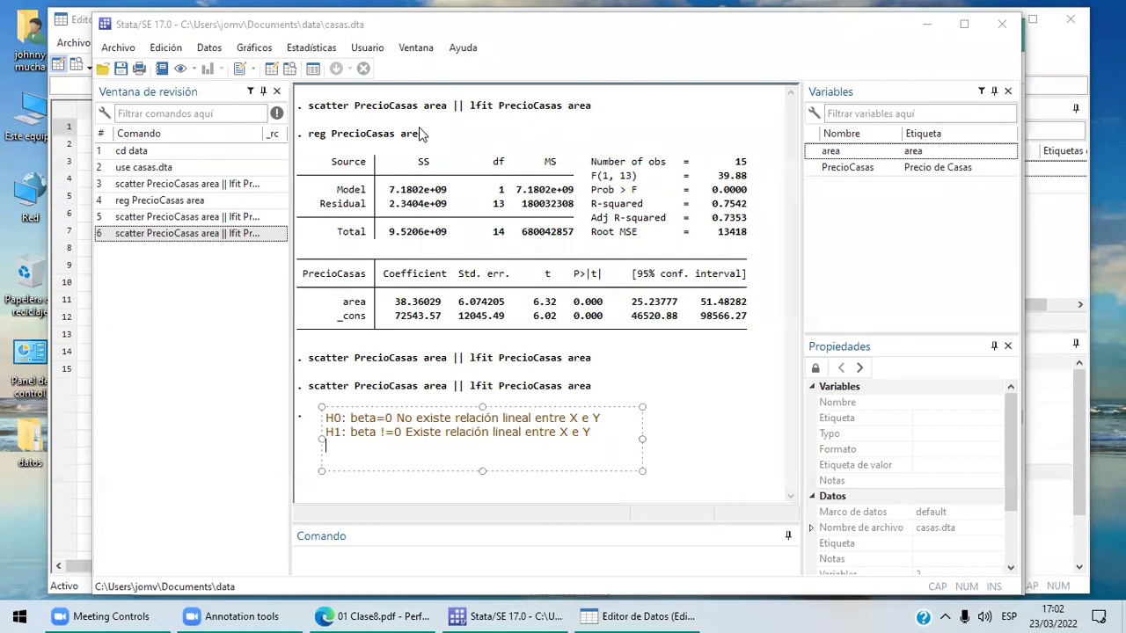
# - Outline the Prob > F value with a red rectangle and write "pvalor=0" in a new text annotation below the hypotheses
pyautogui.click(686, 150)
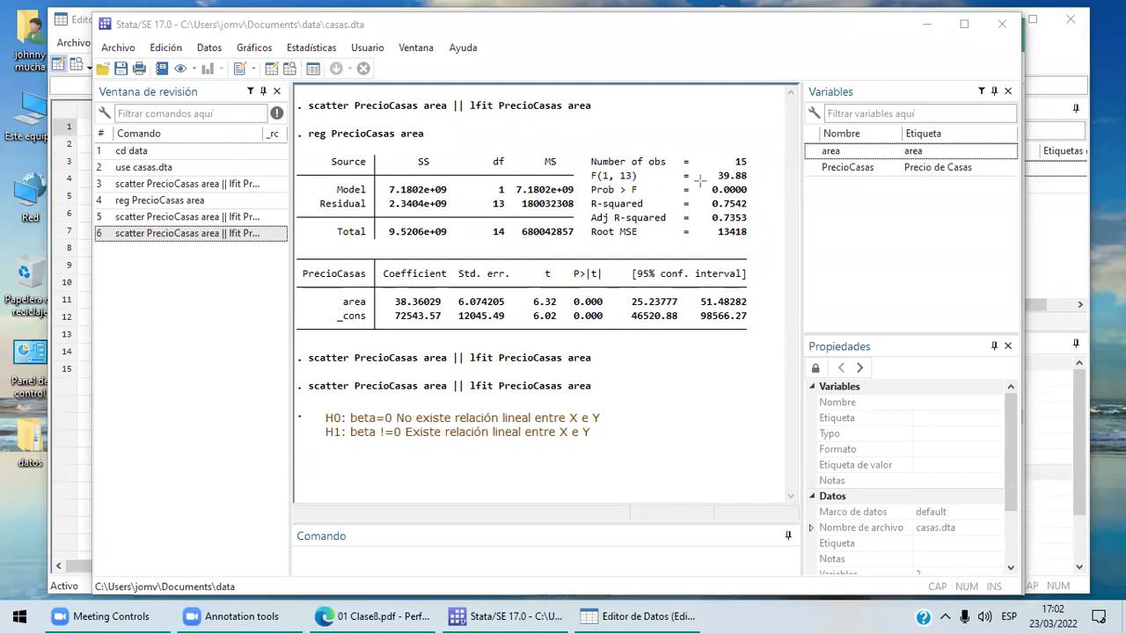
pyautogui.moveTo(700, 179); pyautogui.dragTo(756, 201)
pyautogui.write('pvalo')
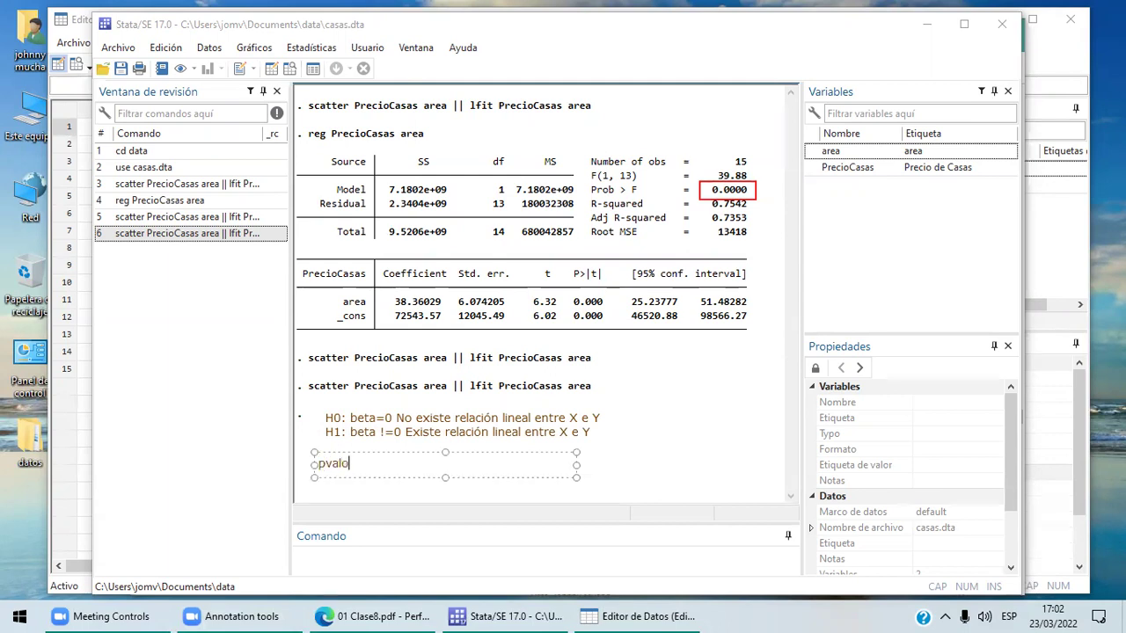
pyautogui.write('r=0')
pyautogui.press('Return')
# - Add the significance level "alfa=5%" on the line below the p-value note
pyautogui.write('al')
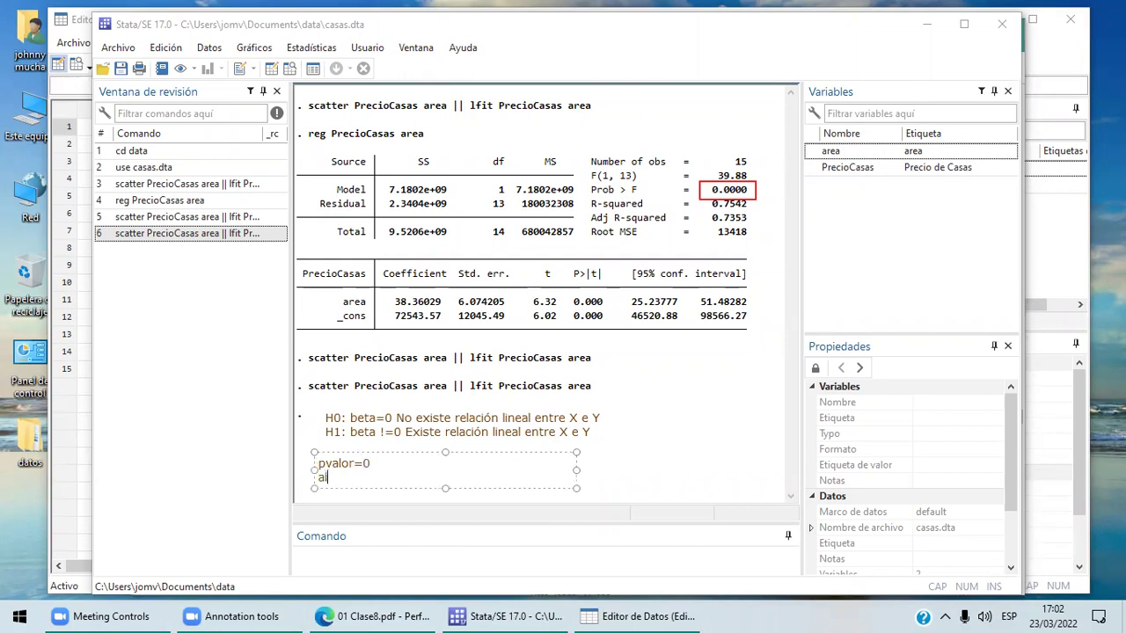
pyautogui.write('fa=55')
pyautogui.press('BackSpace')
pyautogui.write('%')
pyautogui.press('Return')
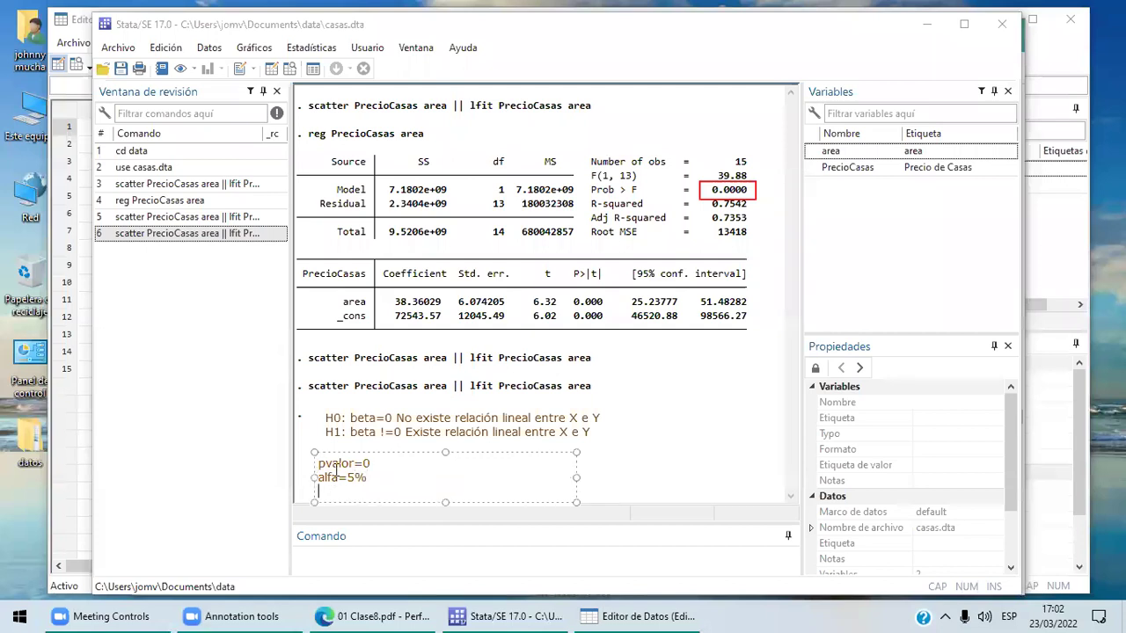
# - Add the line "pvalor<=alfa, se rechaza H0 y se acepta H1" to the text annotation below the hypotheses
pyautogui.write('pvalor<=alfa, se')
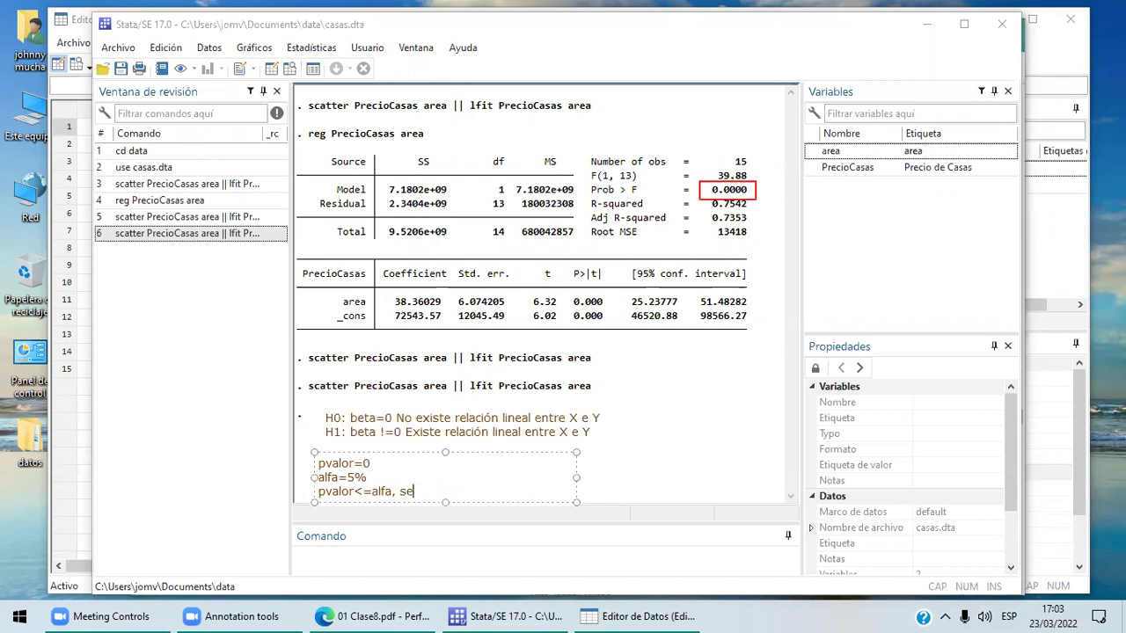
pyautogui.write(' rechaza H0 y se aceta')
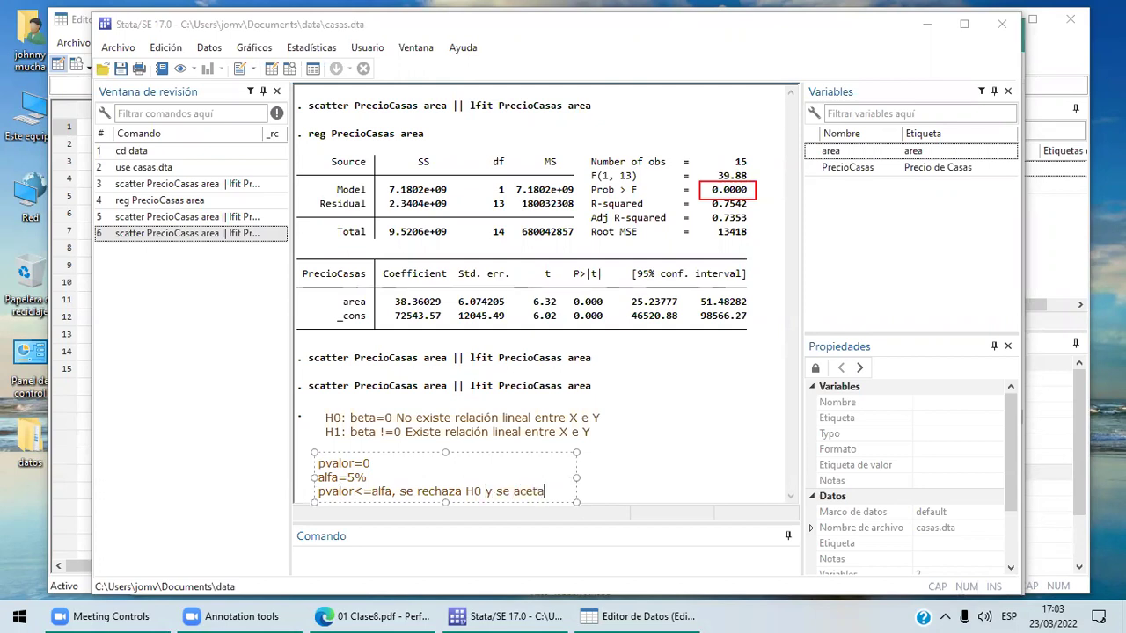
pyautogui.press('BackSpace')
pyautogui.press('BackSpace')
pyautogui.write('pta H1')
pyautogui.press('Return')
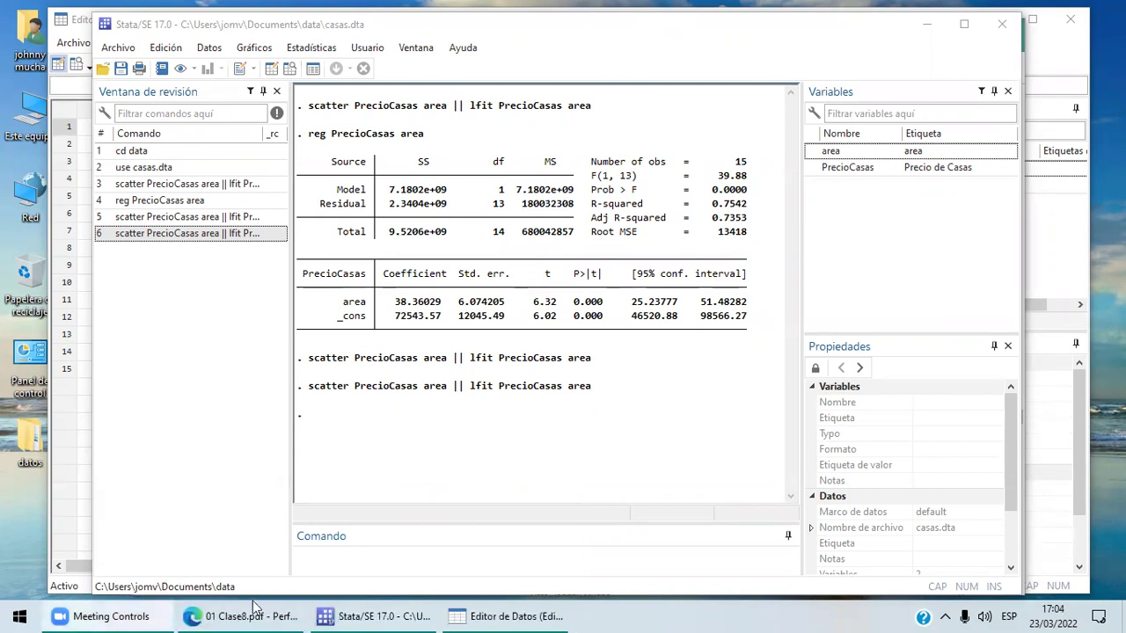
# - Switch to 01 Clase8.pdf and examine the Tabla de Análisis de Varianza slide alongside the Stata regression output
pyautogui.click(250, 615)
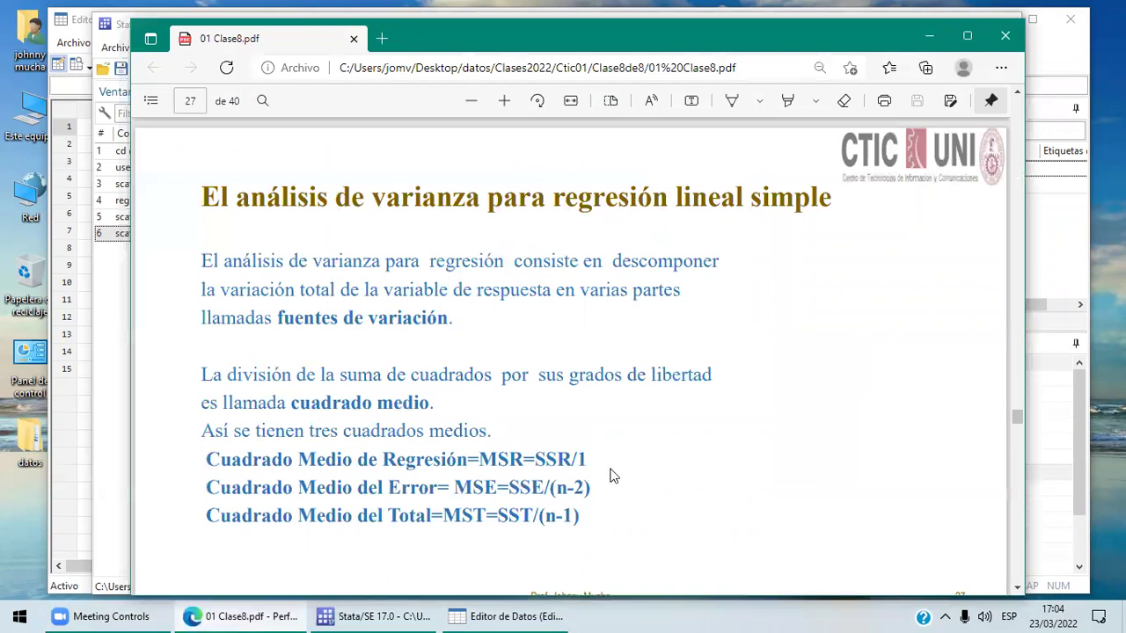
pyautogui.click(1016, 588)
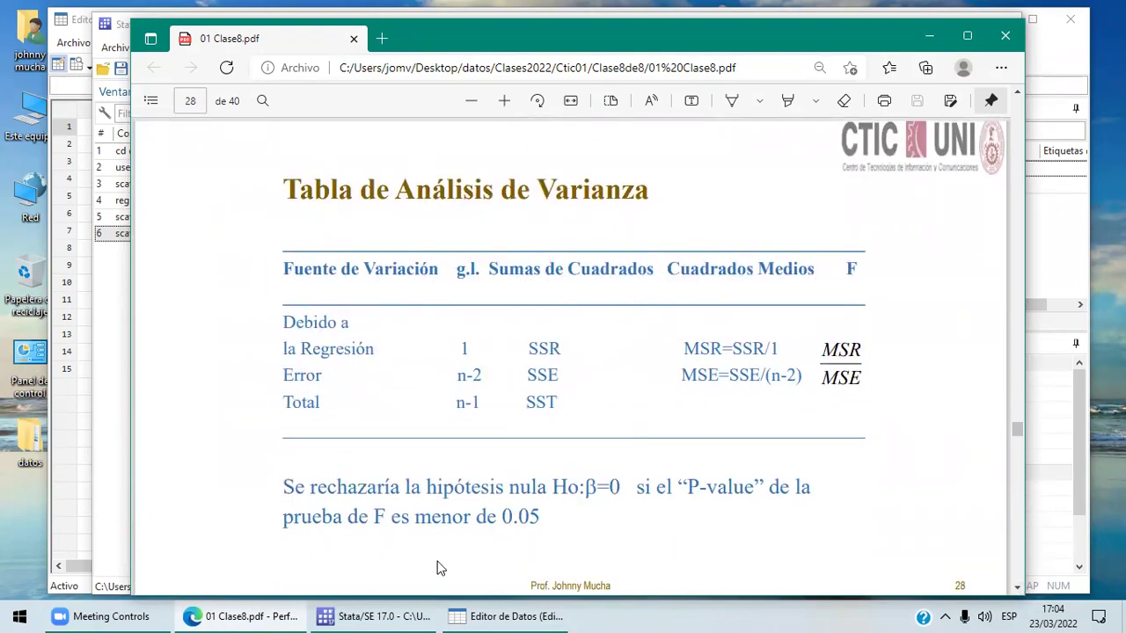
pyautogui.click(385, 616)
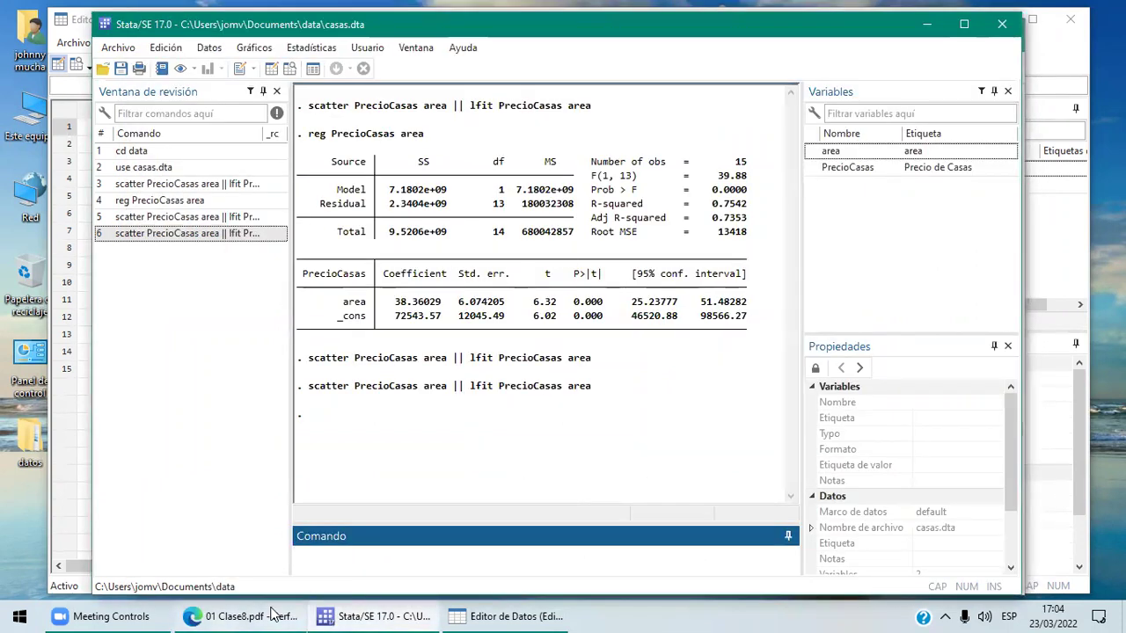
pyautogui.click(237, 616)
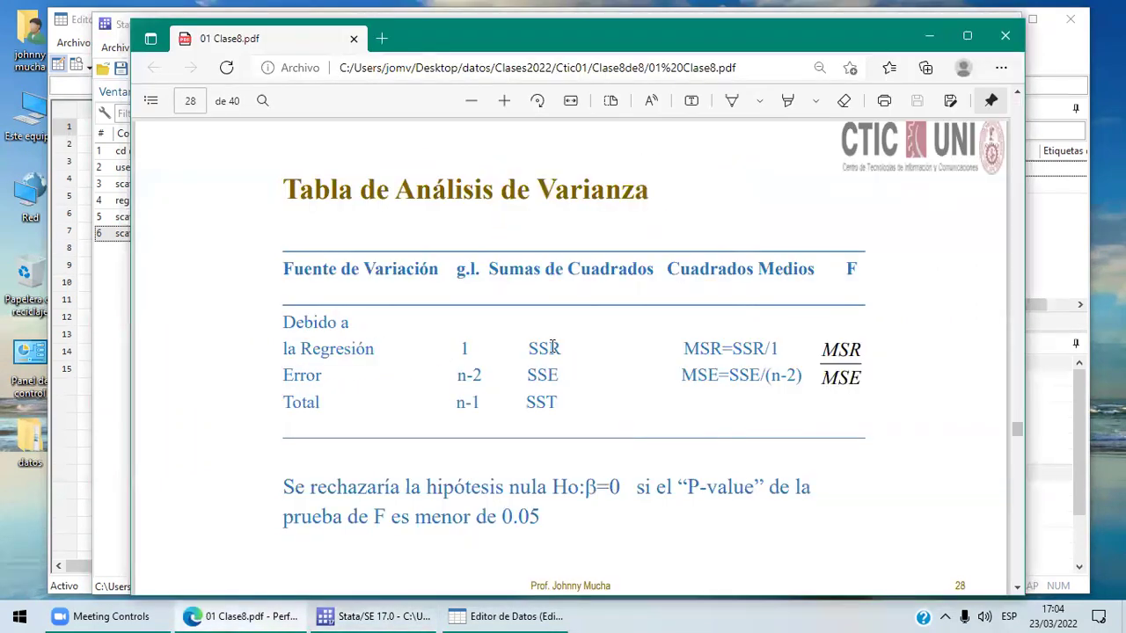
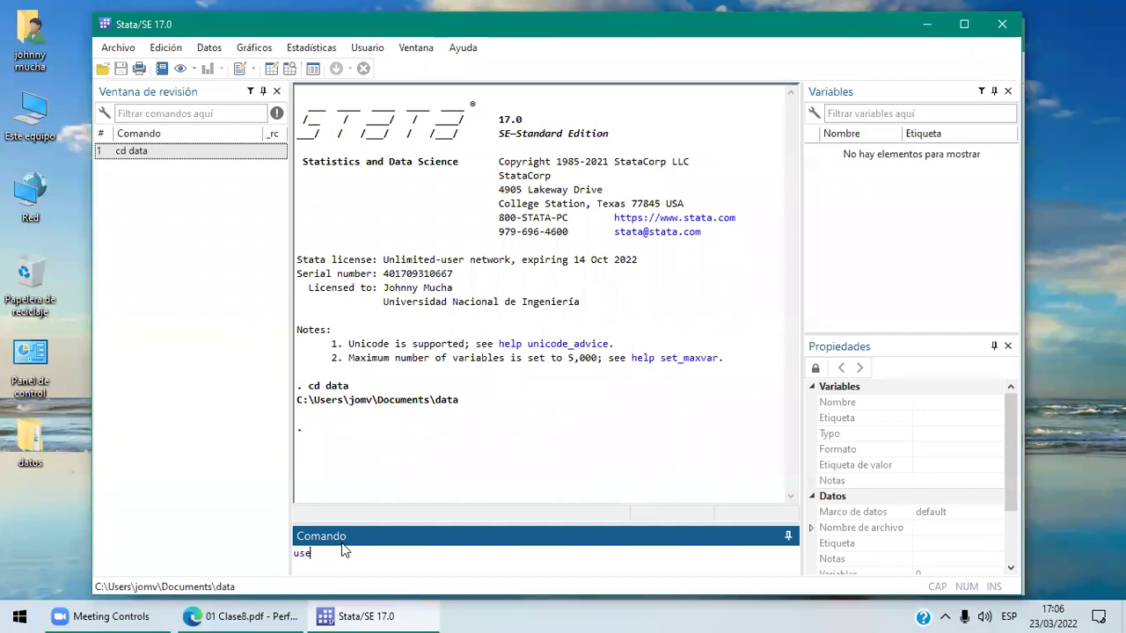
# - Check the dataset name on the Caso3 slide and try to load it in Stata with use divorcios,dta
pyautogui.click(223, 613)
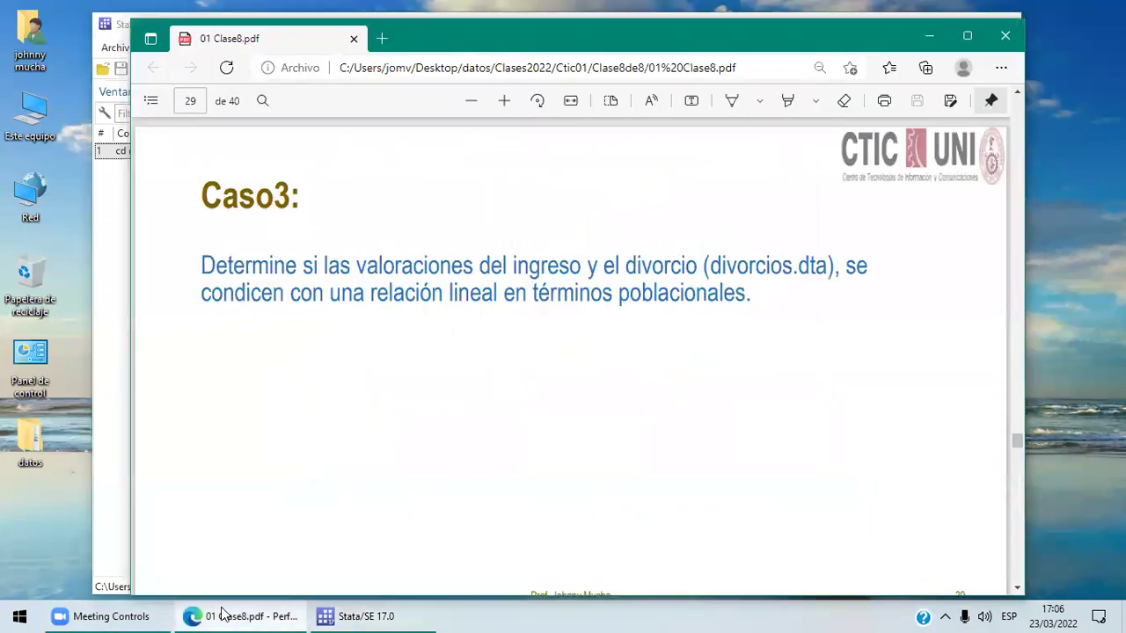
pyautogui.click(378, 614)
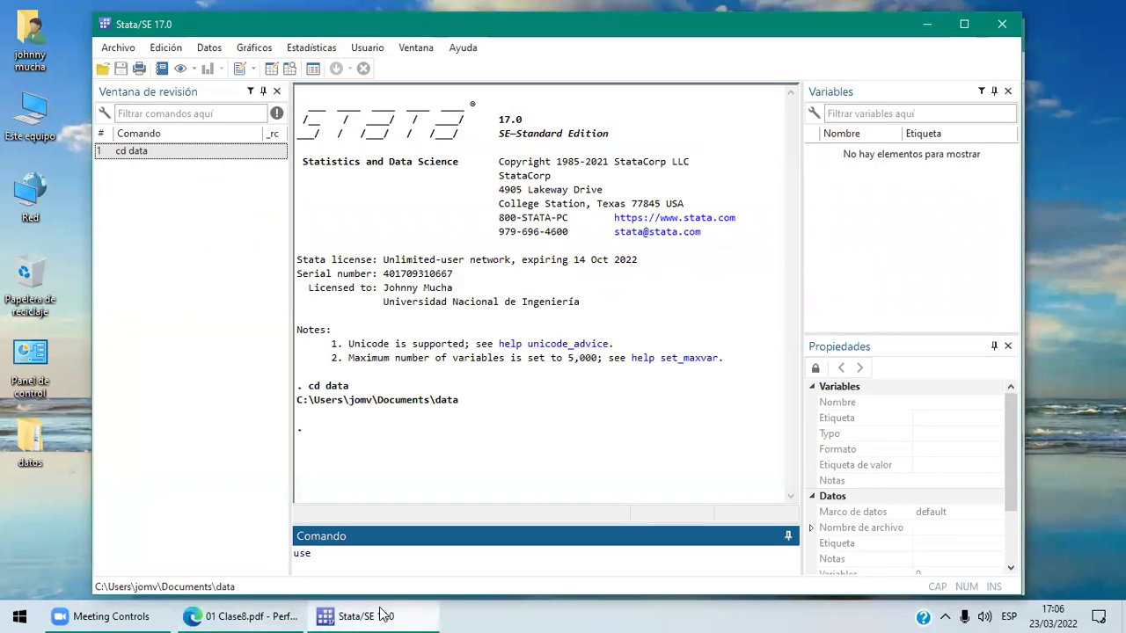
pyautogui.write('divorcios,dta')
pyautogui.press('Return')
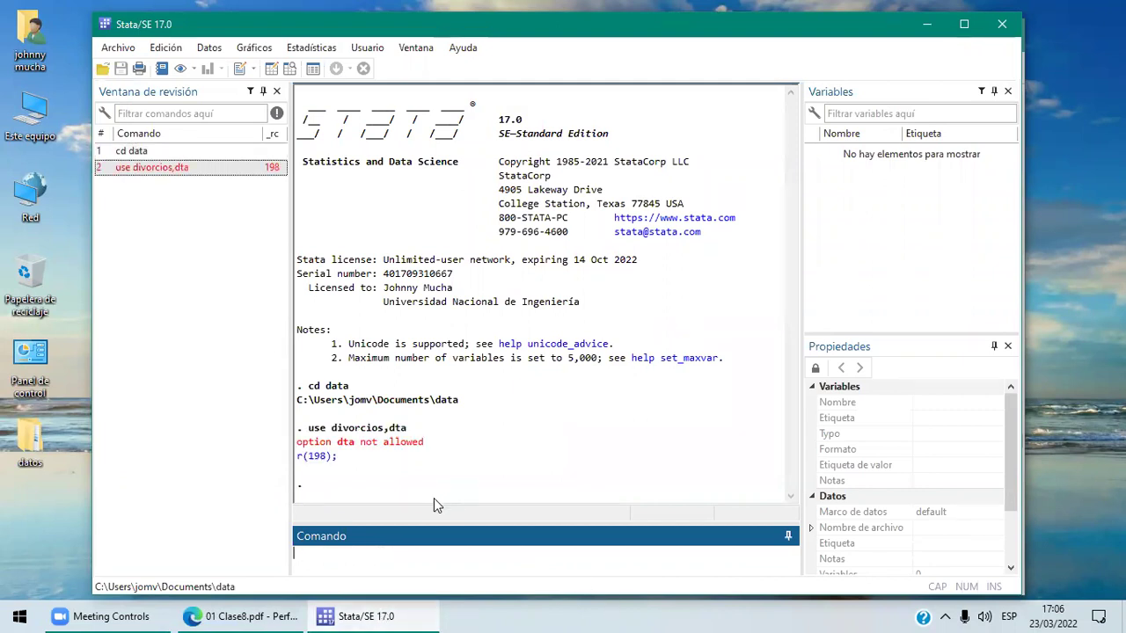
# - Recall the last command from the history, correct it to use divorcios.dta, and load the dataset
pyautogui.click(308, 437)
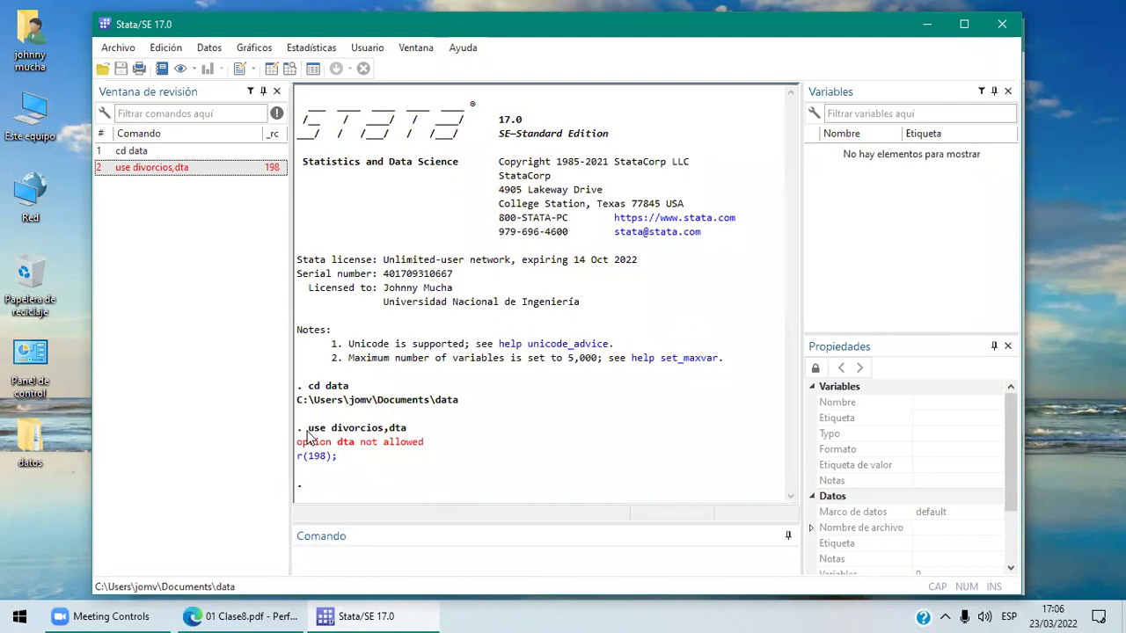
pyautogui.click(186, 166)
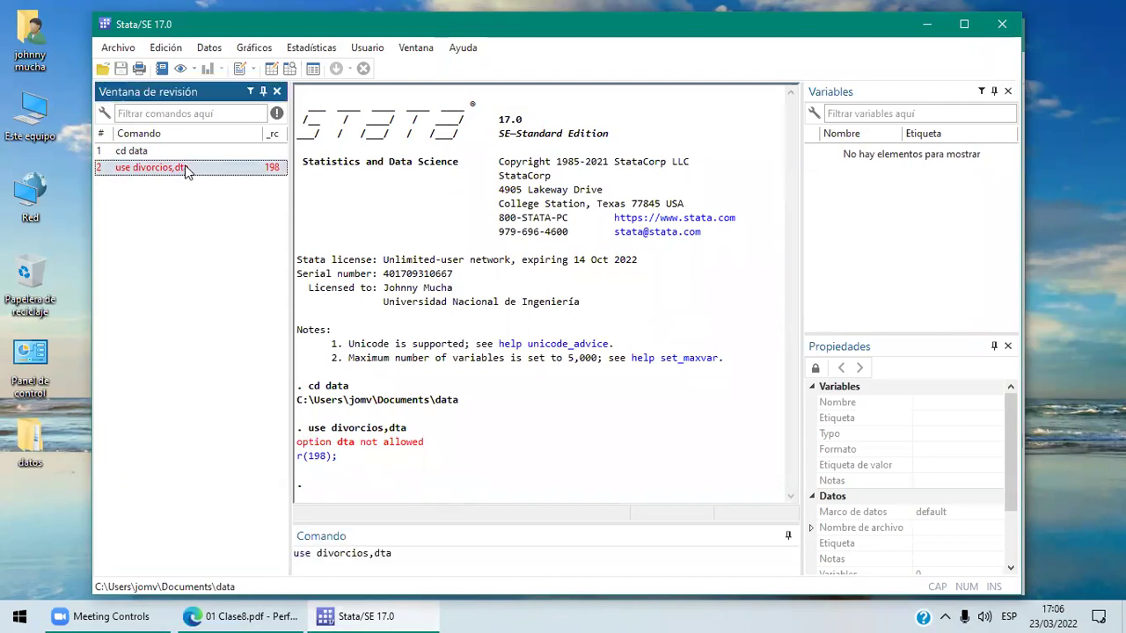
pyautogui.click(375, 552)
pyautogui.press('BackSpace')
pyautogui.write('.')
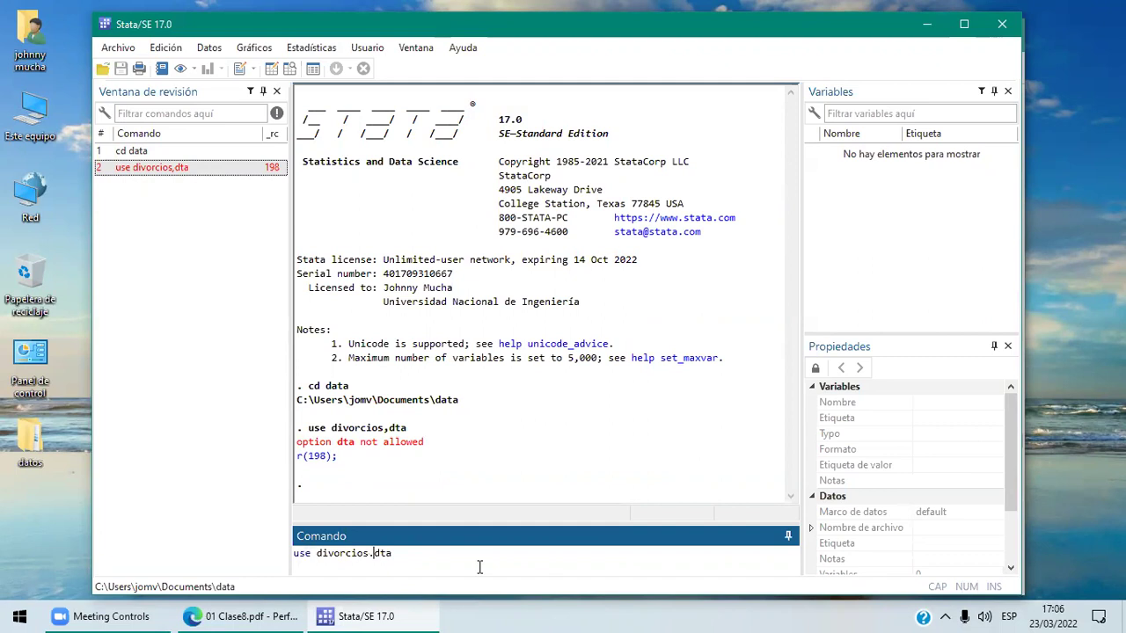
pyautogui.press('Return')
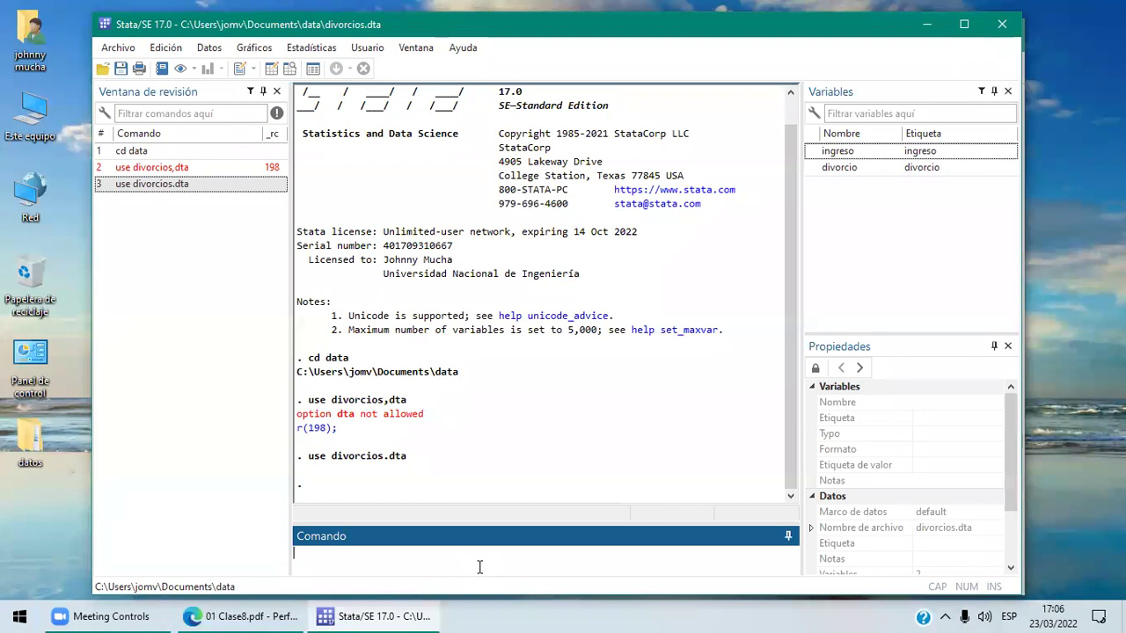
# - Begin a command with "twoway (scatter" and open the divorcios dataset in the data editor's edit mode
pyautogui.write('twoway (scatter')
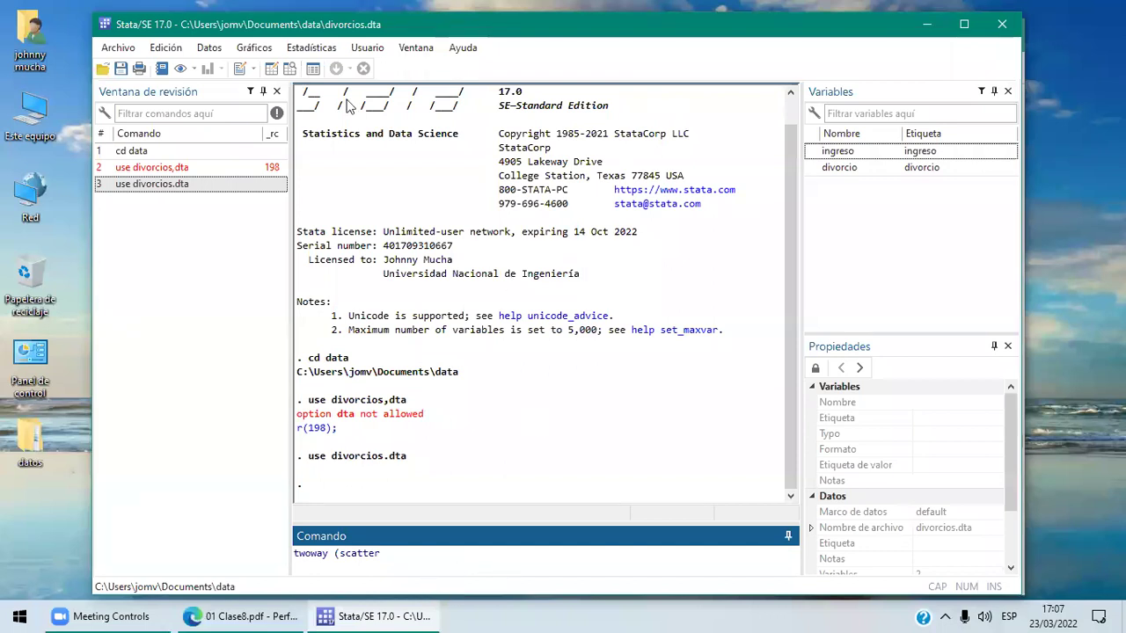
pyautogui.click(209, 49)
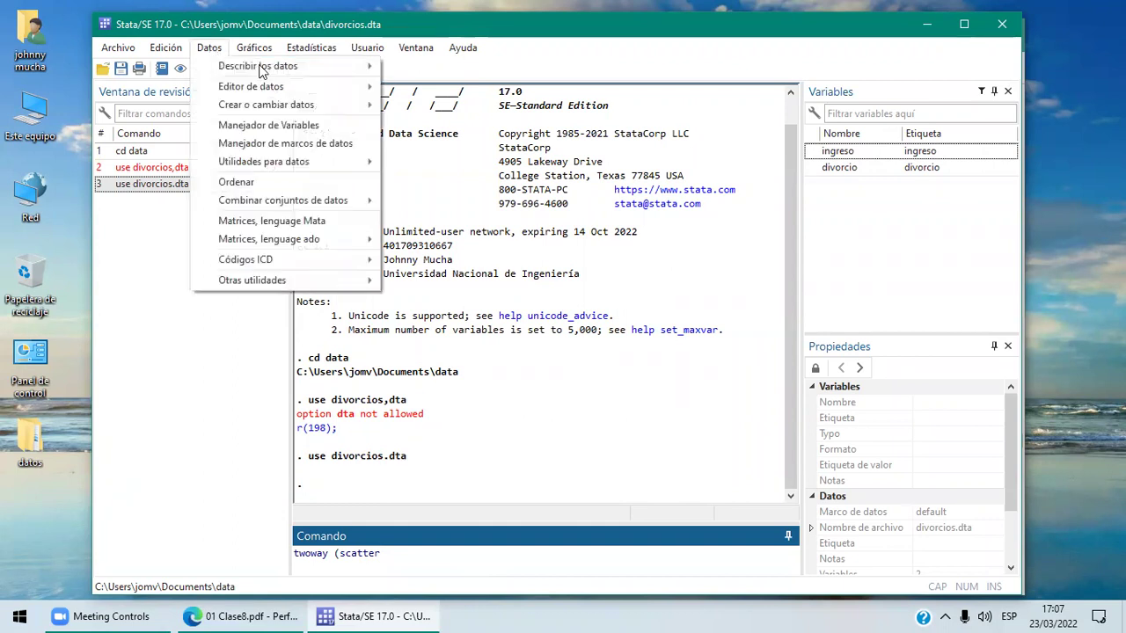
pyautogui.moveTo(255, 87)
pyautogui.click(440, 89)
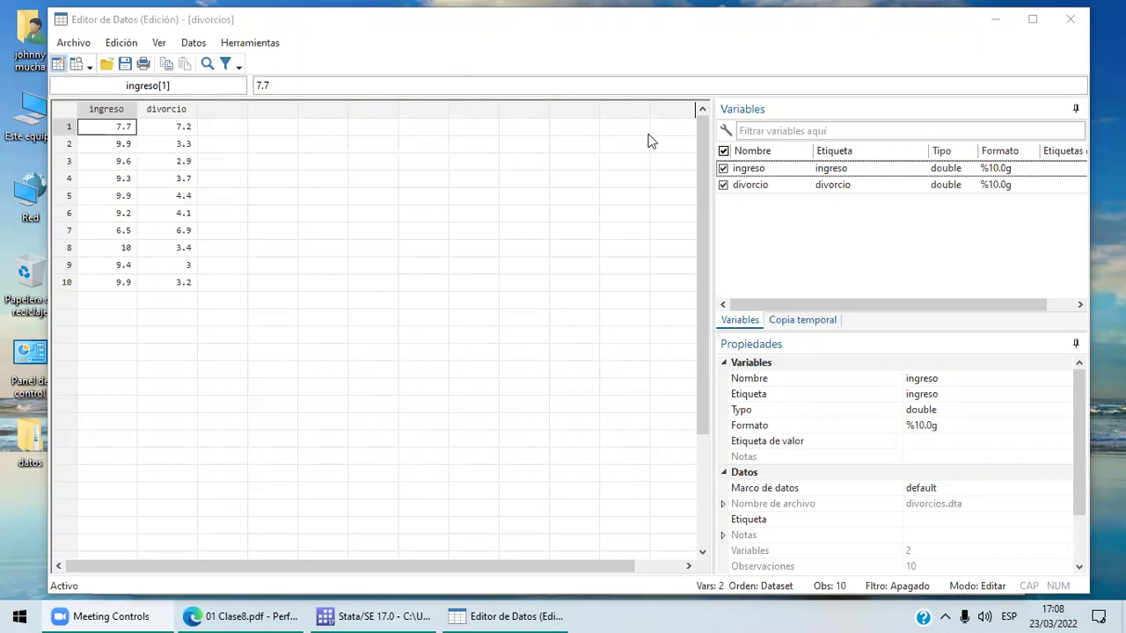
# - Complete and run the command as twoway (scatter divorcio ingreso) (lfit divorcio ingreso), and close the resulting graph
pyautogui.click(384, 615)
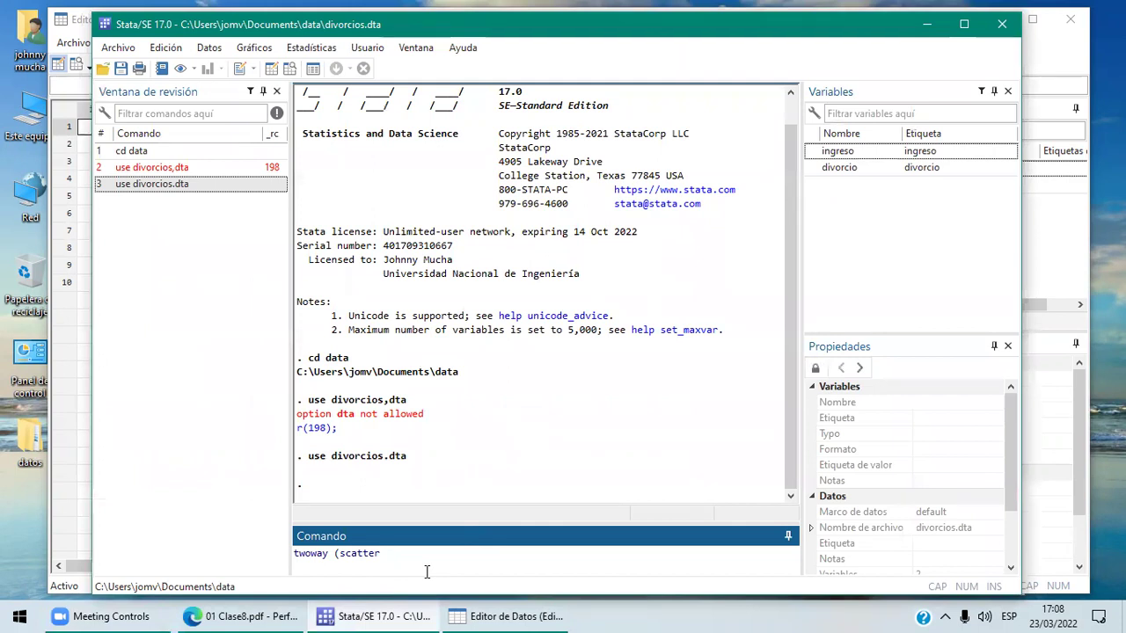
pyautogui.write('divorcio ingreso')
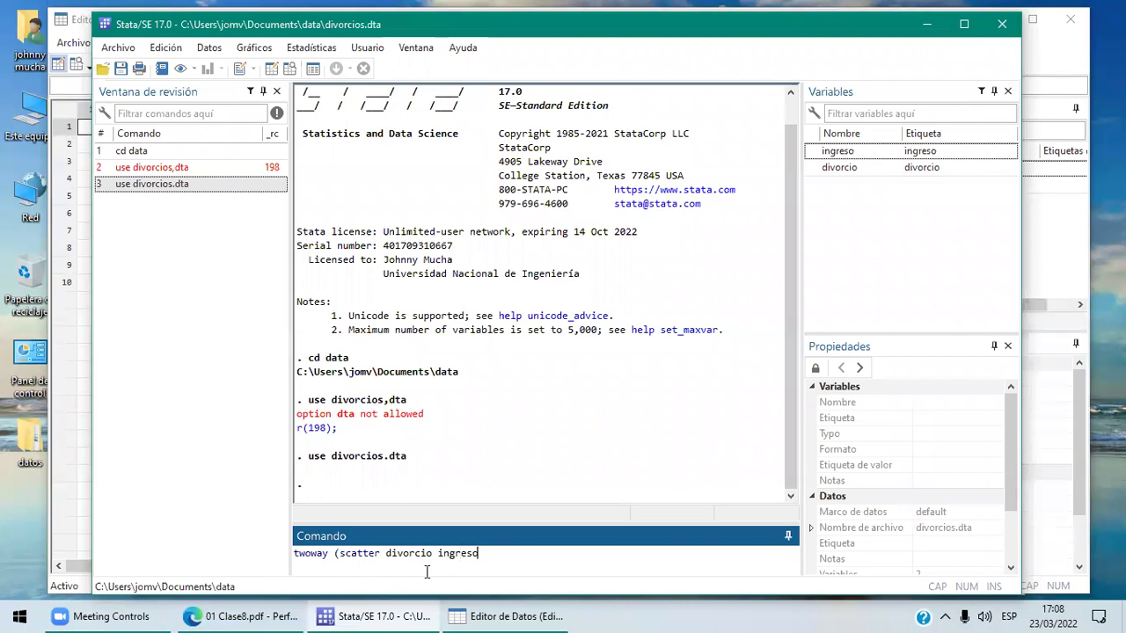
pyautogui.write(') (lfit')
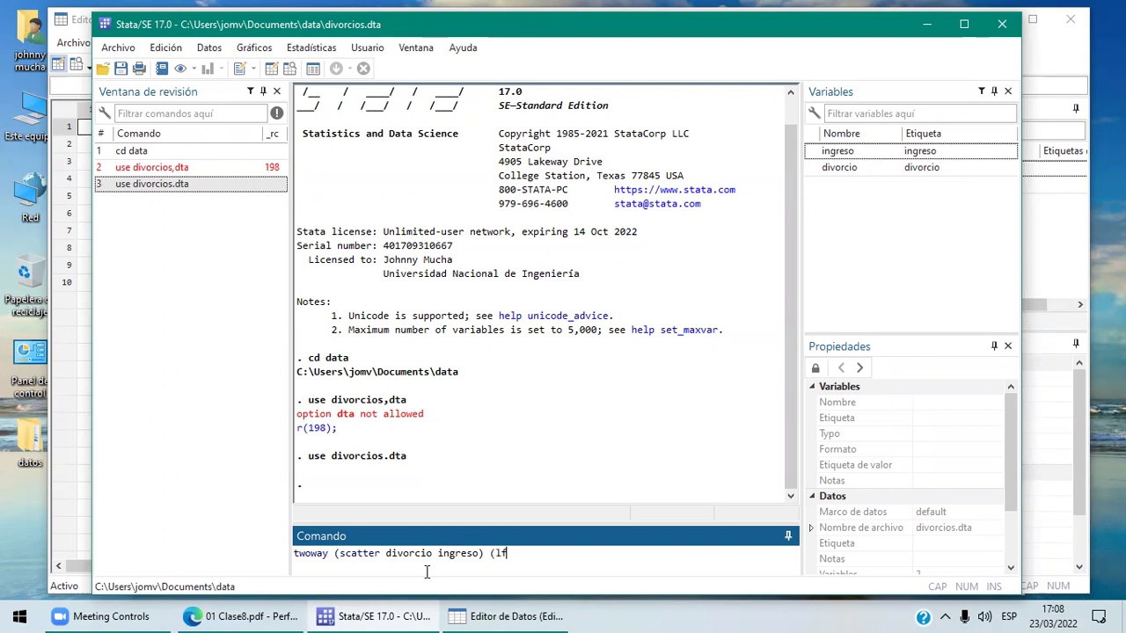
pyautogui.write(' divorcio ingreso)')
pyautogui.press('Return')
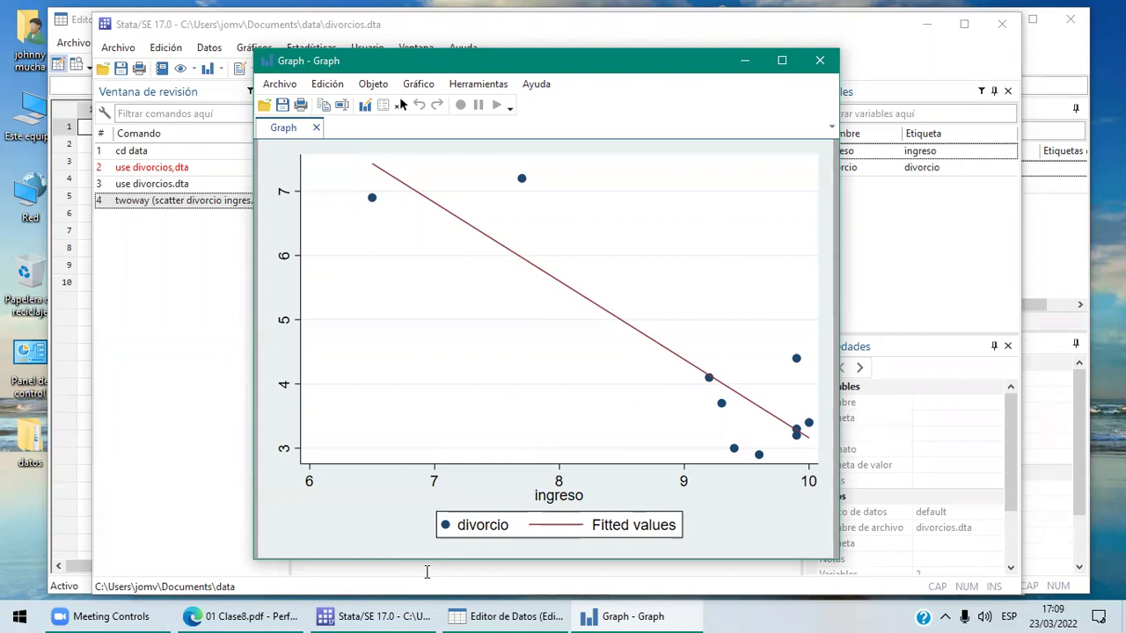
pyautogui.click(820, 61)
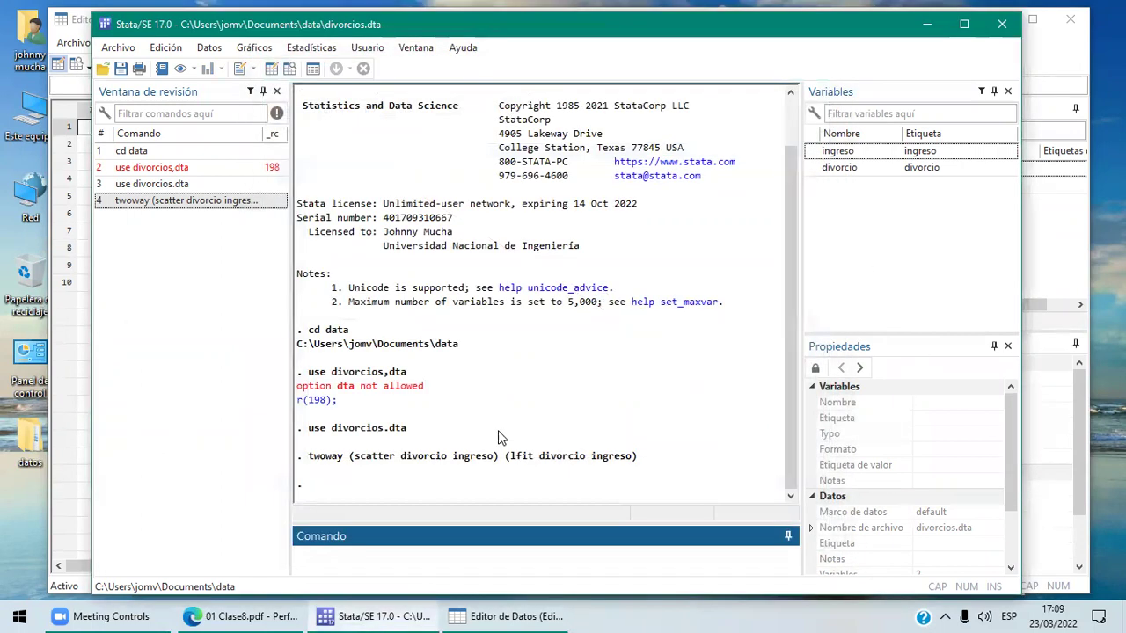
# - Run reg divorcio ingreso and outline the R-squared row of its output with a red annotation rectangle
pyautogui.write('reg')
pyautogui.write('divorcio')
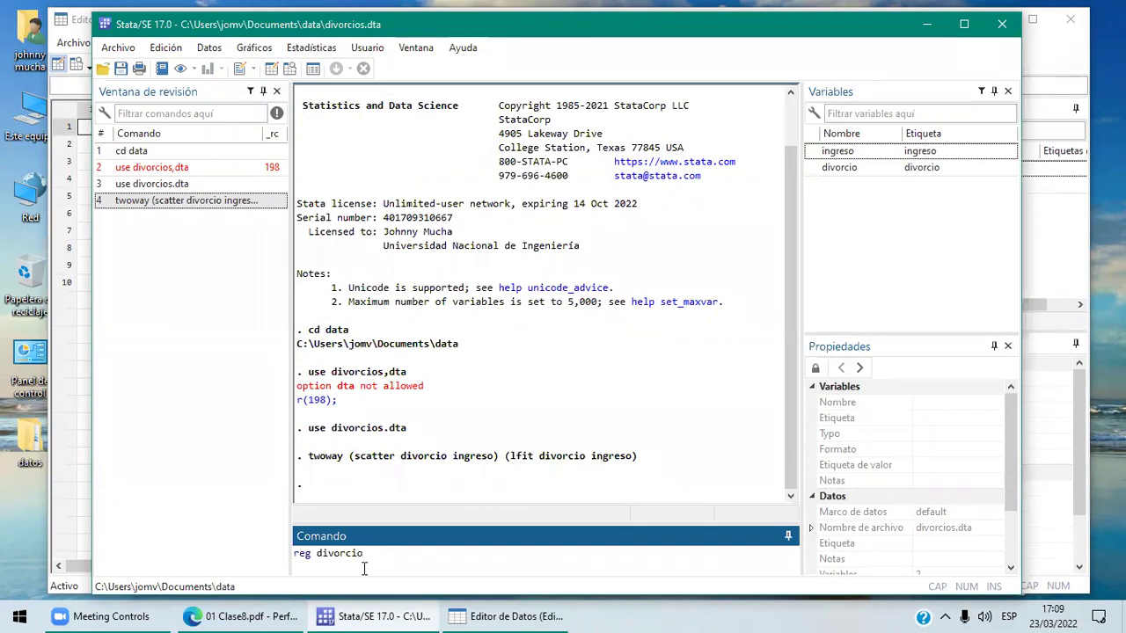
pyautogui.write(' ingreso')
pyautogui.press('Return')
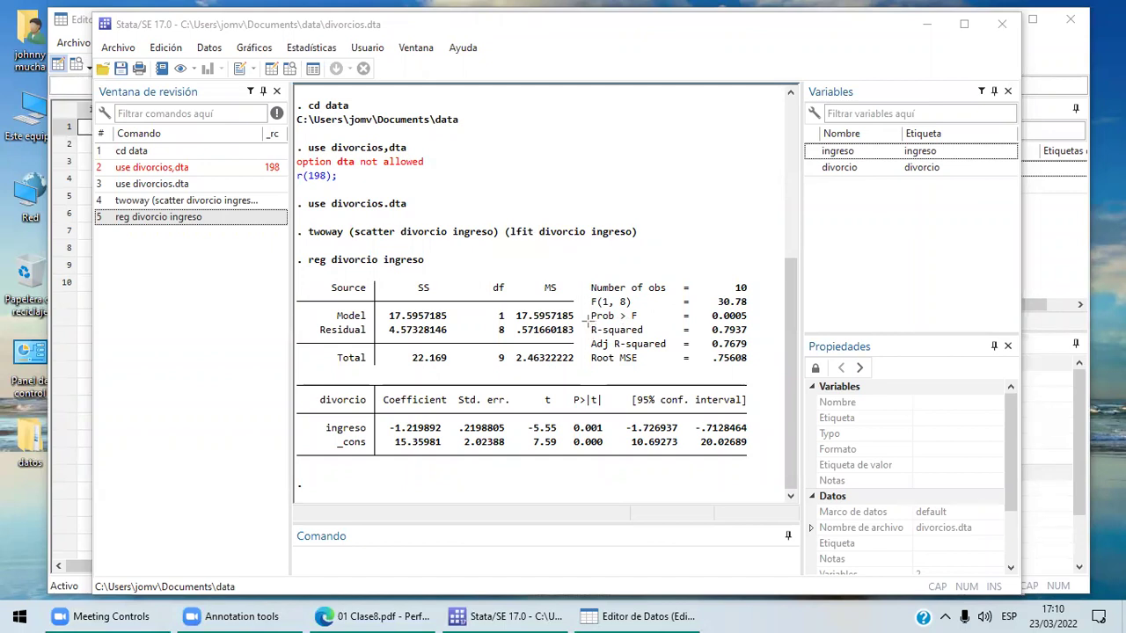
pyautogui.moveTo(585, 322); pyautogui.dragTo(758, 338)
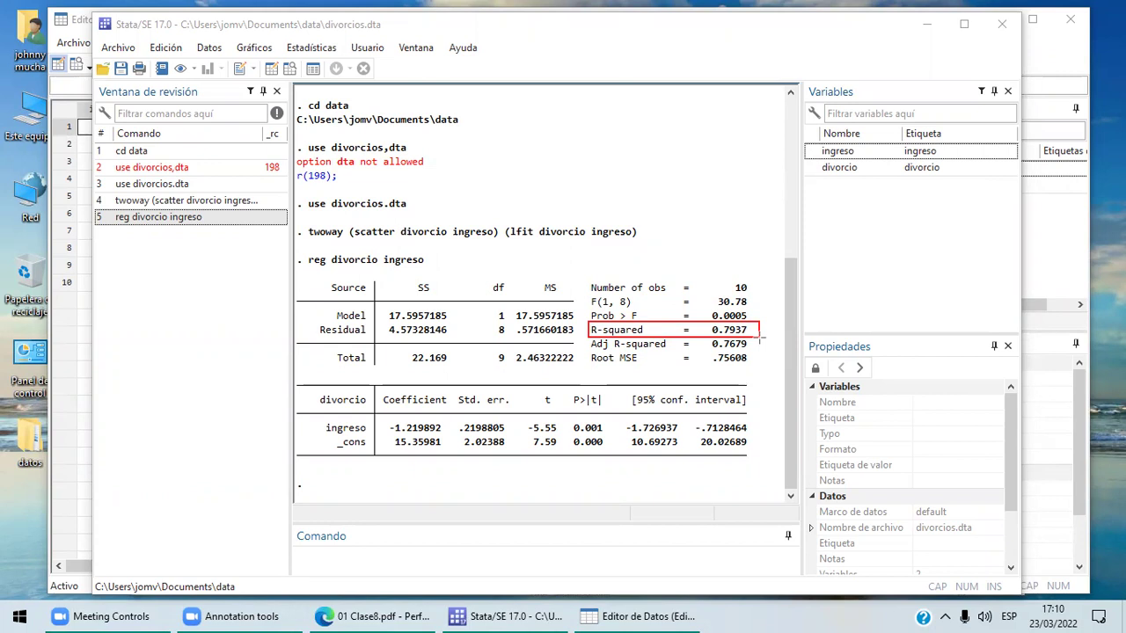
pyautogui.click(840, 72)
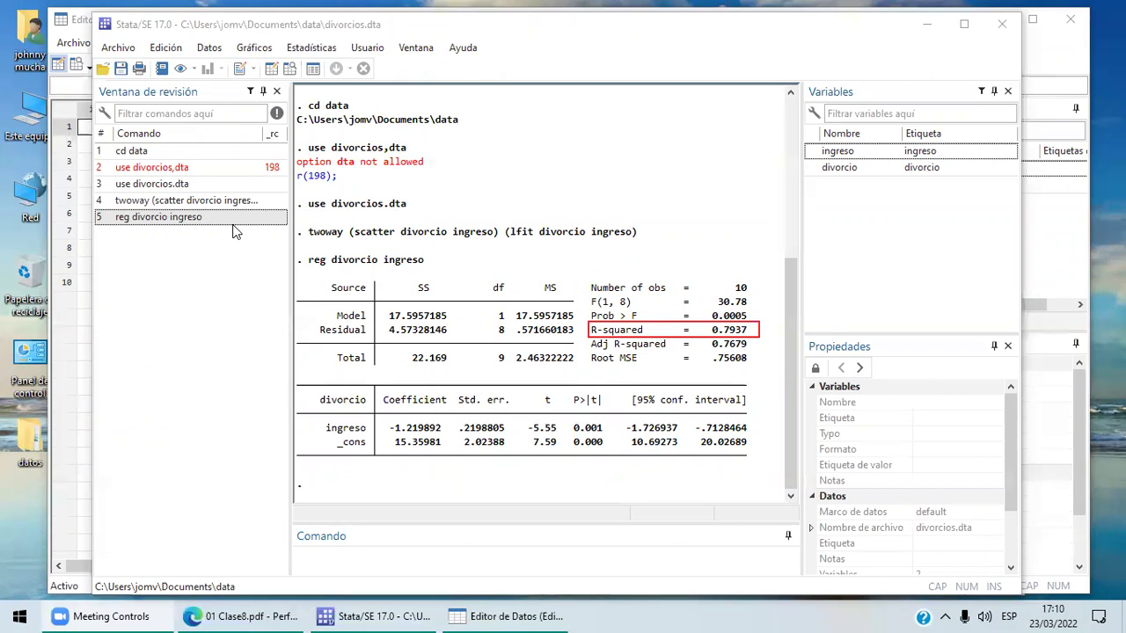
# - Rerun the twoway scatter and linear fit command from the history, and bring the regression output back into view
pyautogui.click(186, 200)
pyautogui.doubleClick(186, 201)
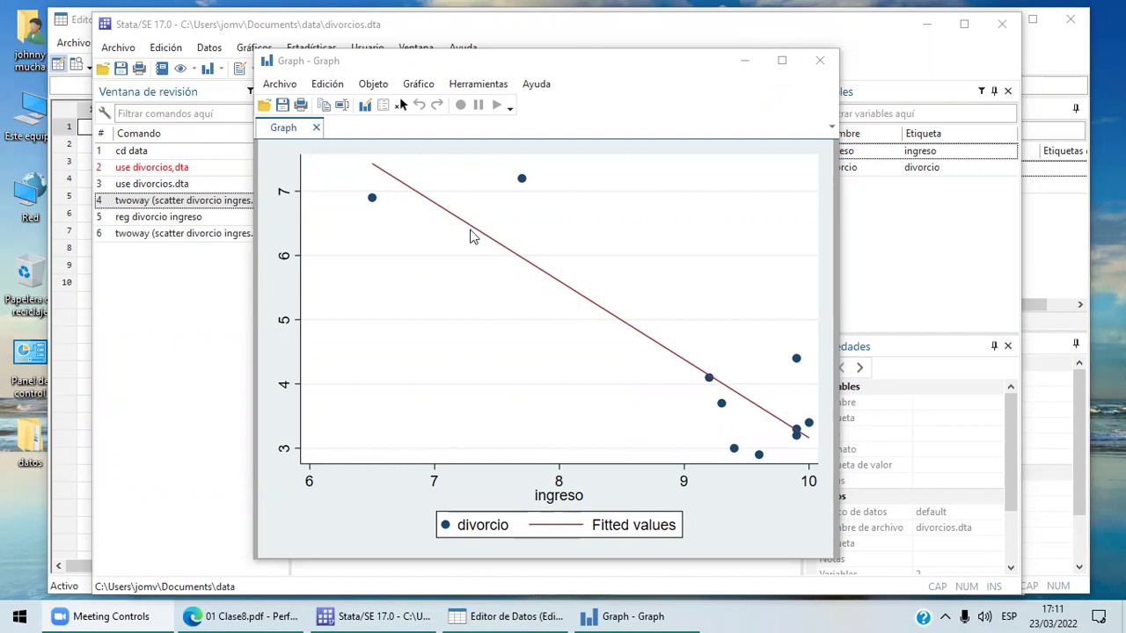
pyautogui.click(393, 613)
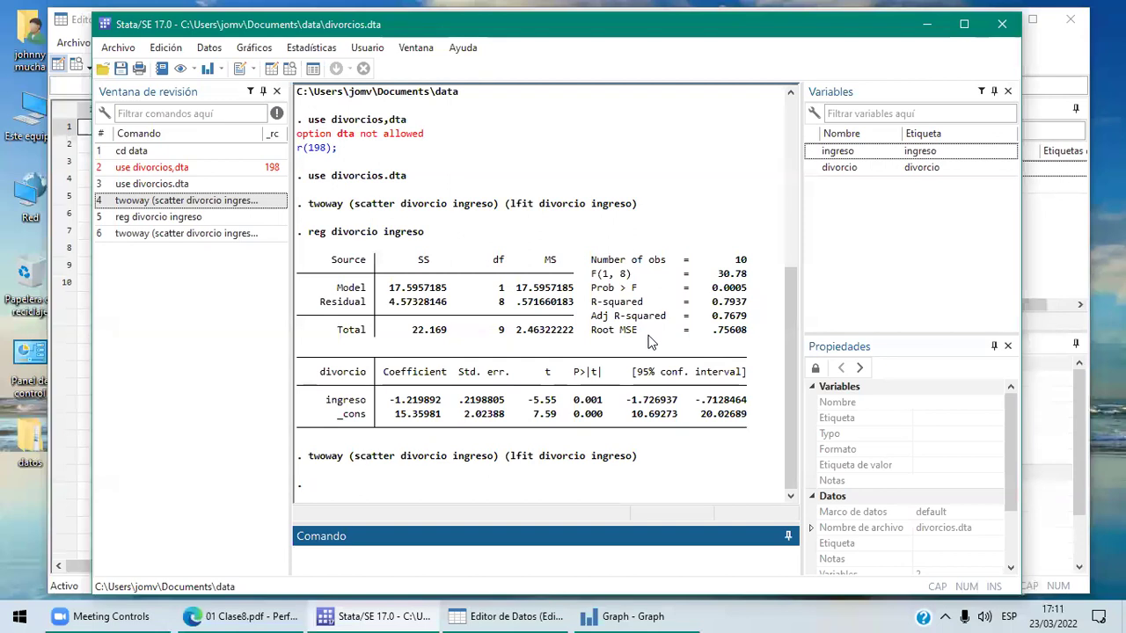
pyautogui.click(499, 615)
pyautogui.click(369, 616)
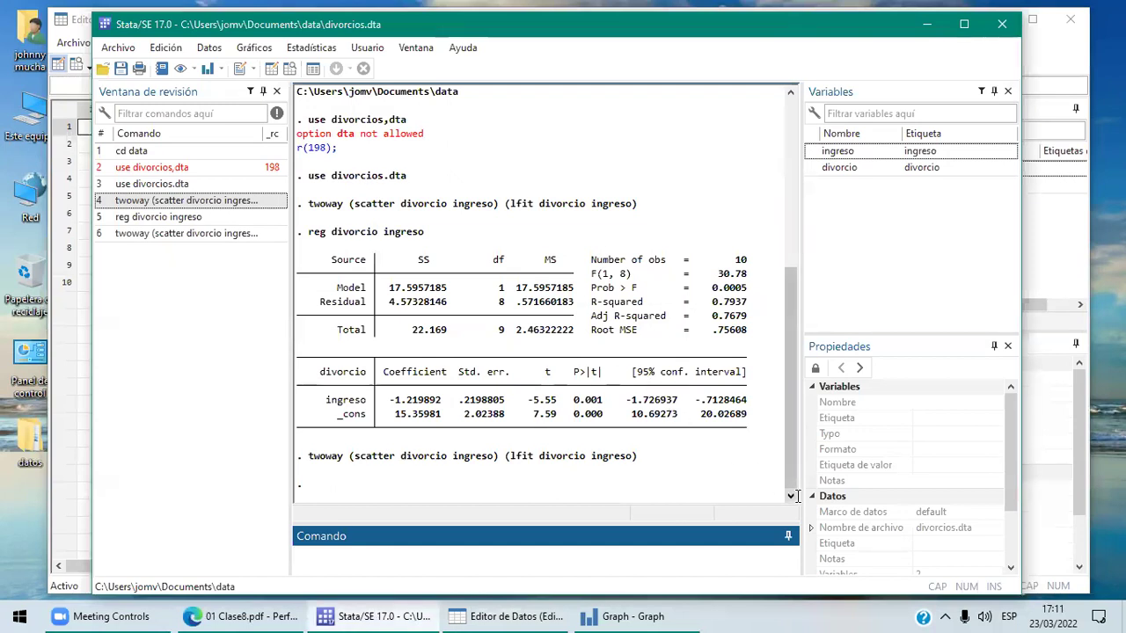
pyautogui.click(791, 495)
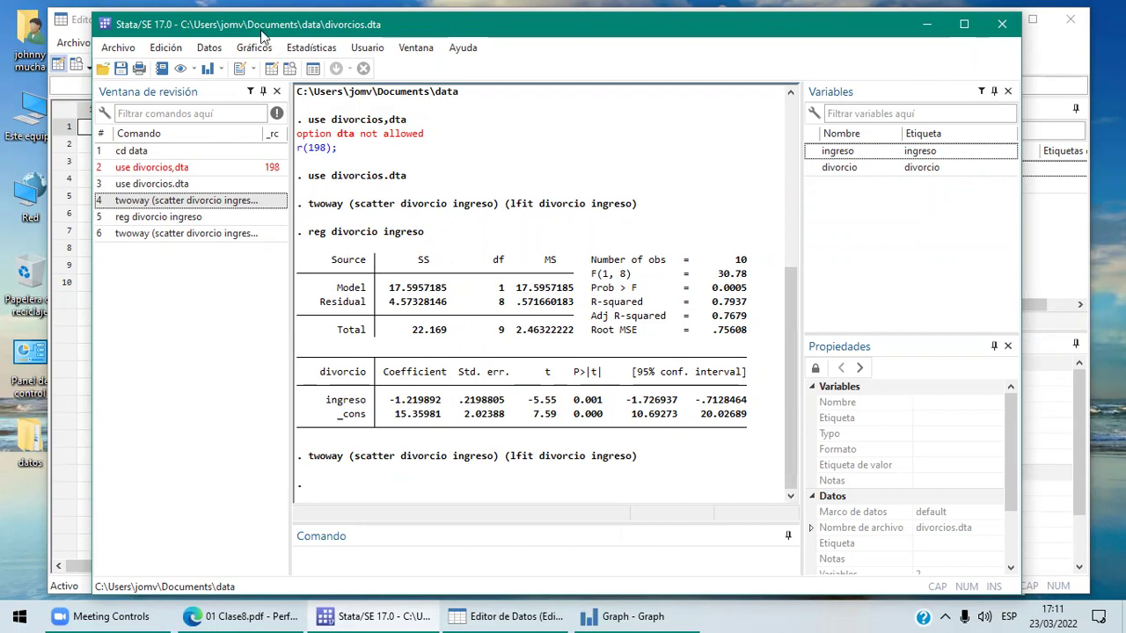
# - Clear the results window and rerun reg divorcio ingreso from the command history
pyautogui.click(165, 47)
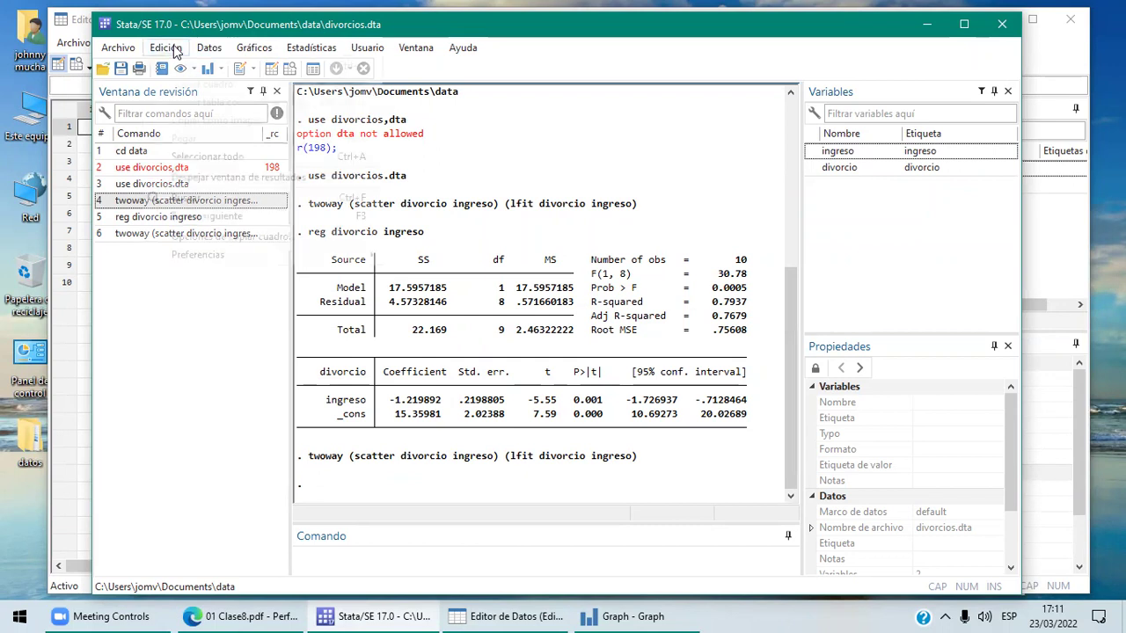
pyautogui.click(211, 176)
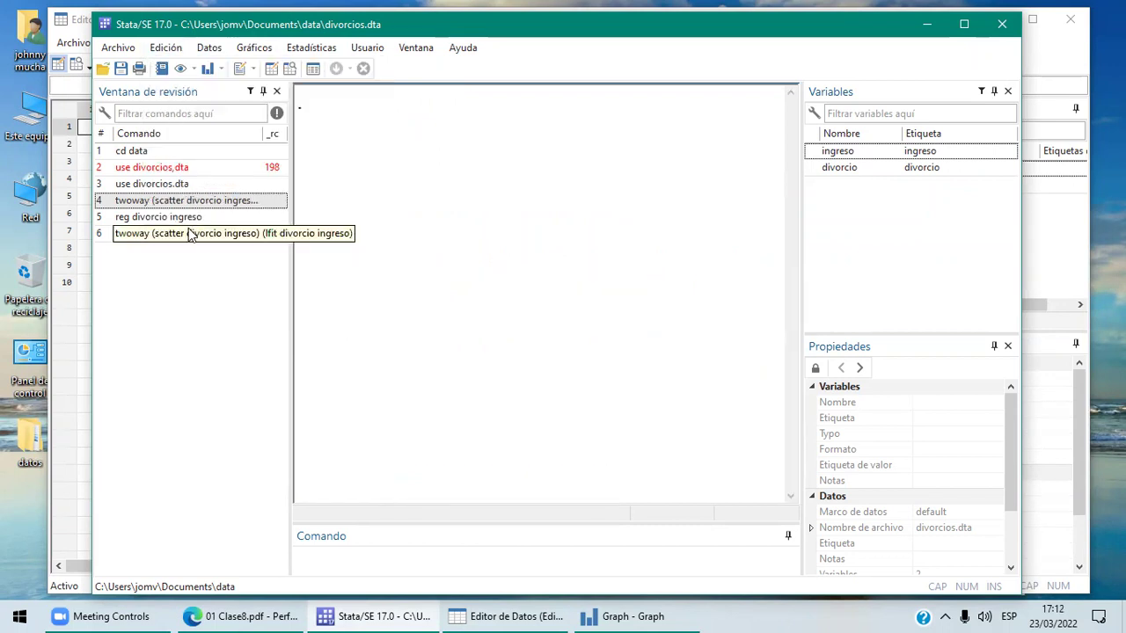
pyautogui.click(141, 217)
pyautogui.doubleClick(140, 220)
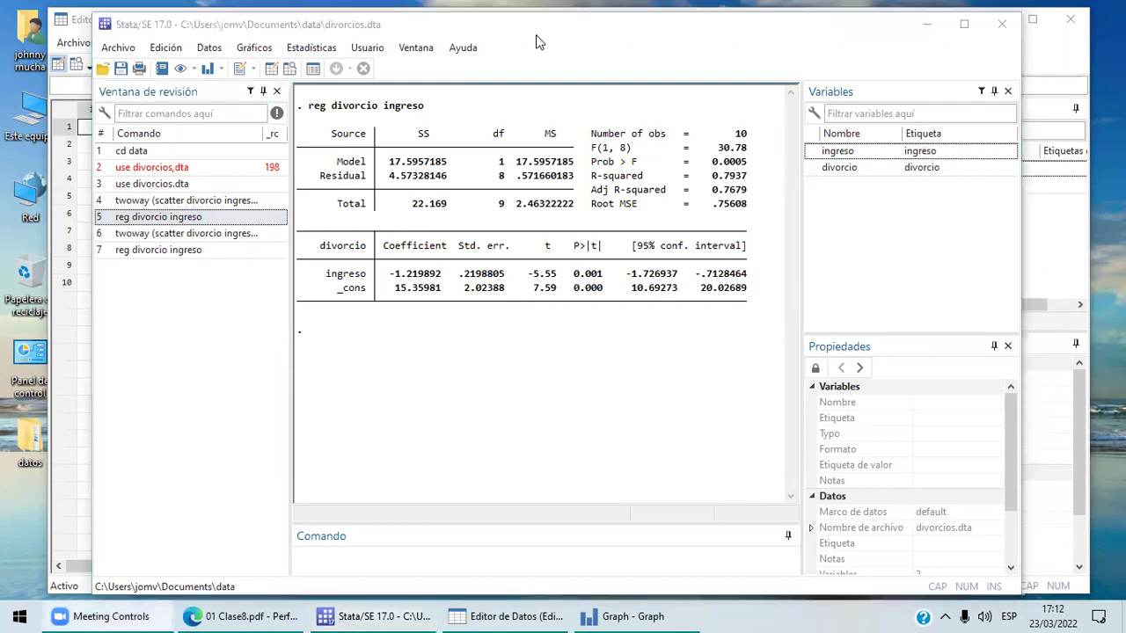
# - Add a text annotation below the regression output with the lines "H0: beta=0", "H1: beta!=0" and "alfa=5%"
pyautogui.click(321, 352)
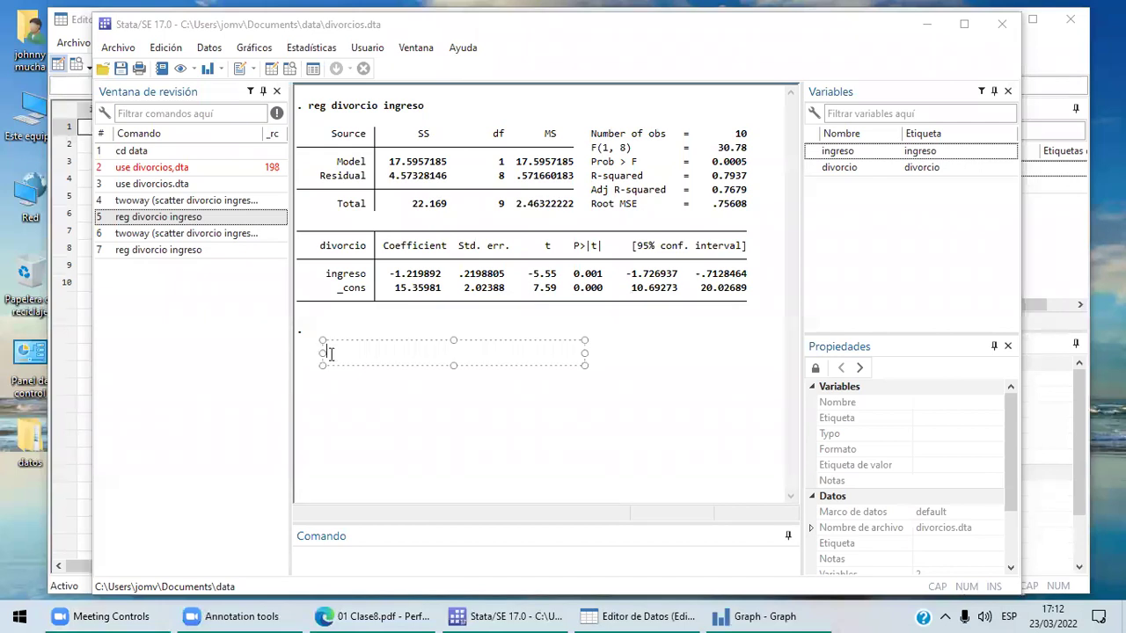
pyautogui.write('H0: beta=0')
pyautogui.press('Return')
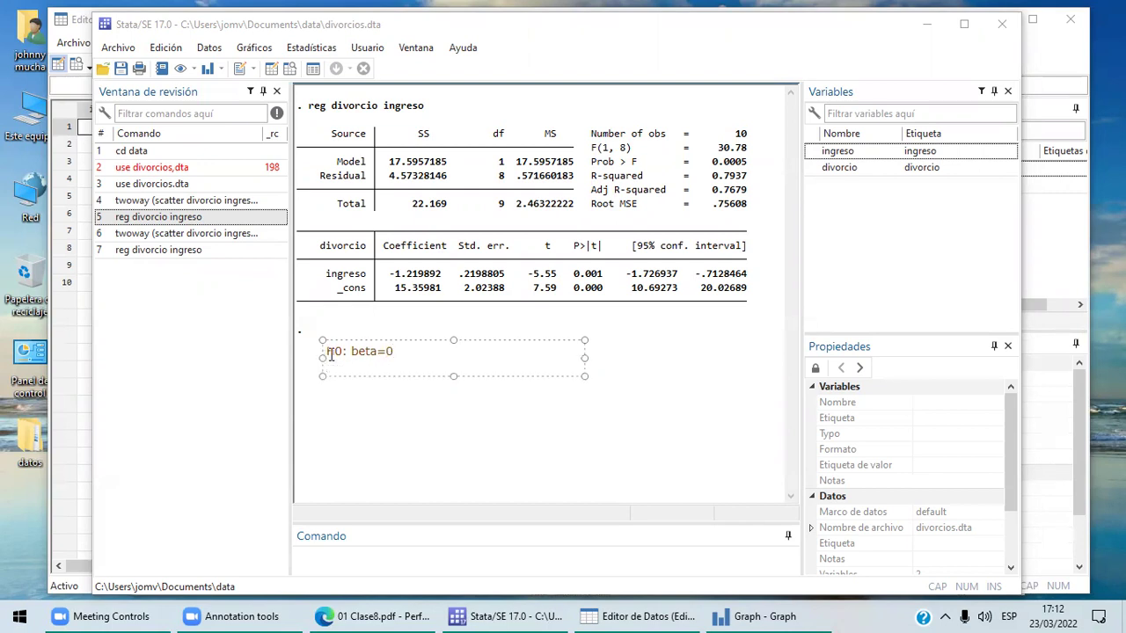
pyautogui.write('H1: beta!=0')
pyautogui.press('Return')
pyautogui.write('al')
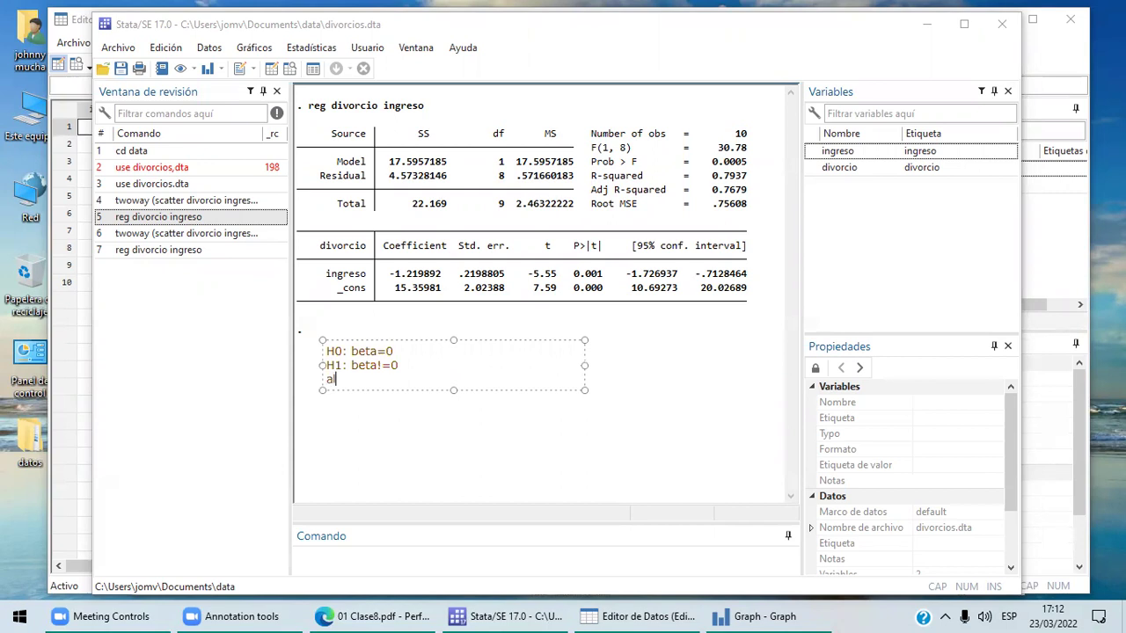
pyautogui.write('fa=5%')
pyautogui.press('Return')
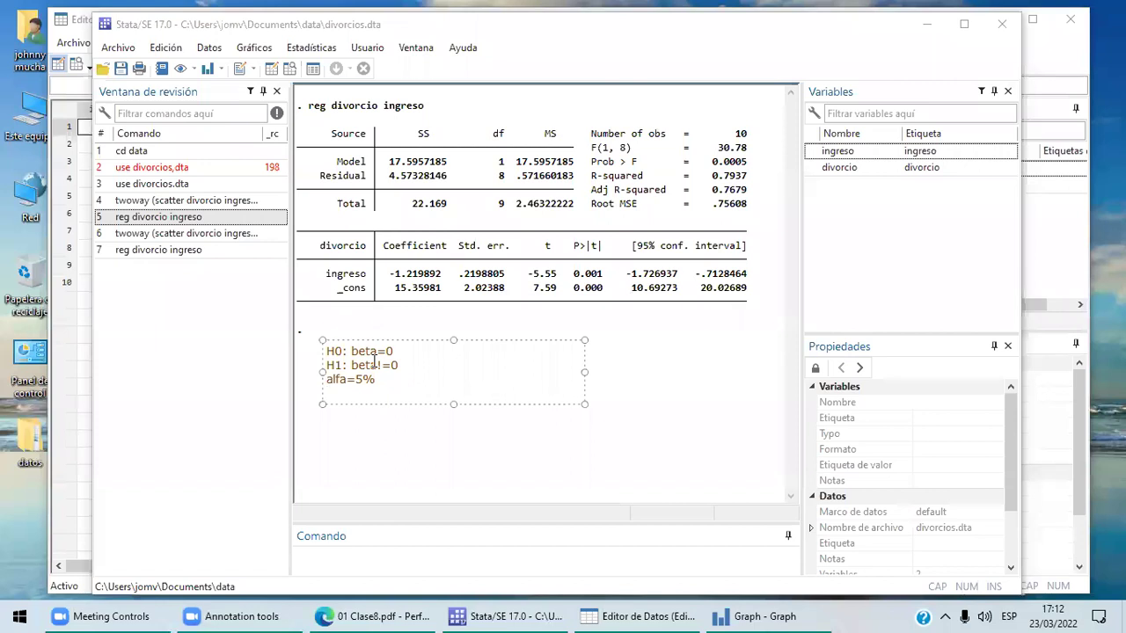
# - Add the lines "pvalor=0.05" and "alfa=0.05" to the hypothesis test annotation
pyautogui.write('pvalor=')
pyautogui.write('0.')
pyautogui.write('0')
pyautogui.write('5')
pyautogui.press('Return')
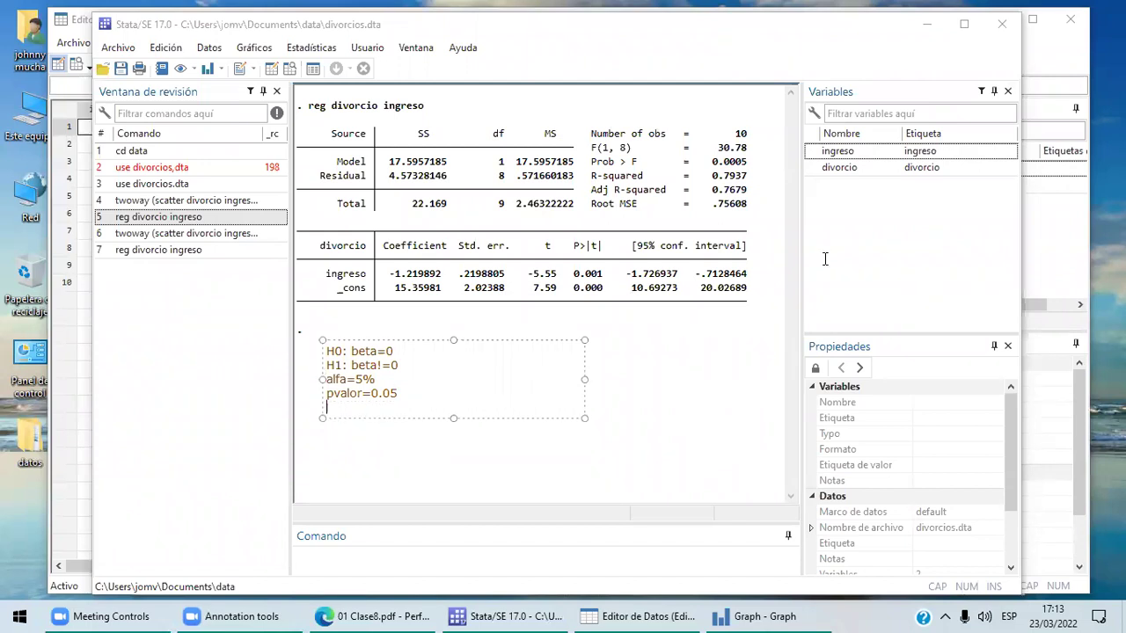
pyautogui.write('alfa')
pyautogui.write('=0-')
pyautogui.write('05')
pyautogui.press('BackSpace')
pyautogui.press('BackSpace')
pyautogui.press('BackSpace')
pyautogui.write('.05')
pyautogui.press('Return')
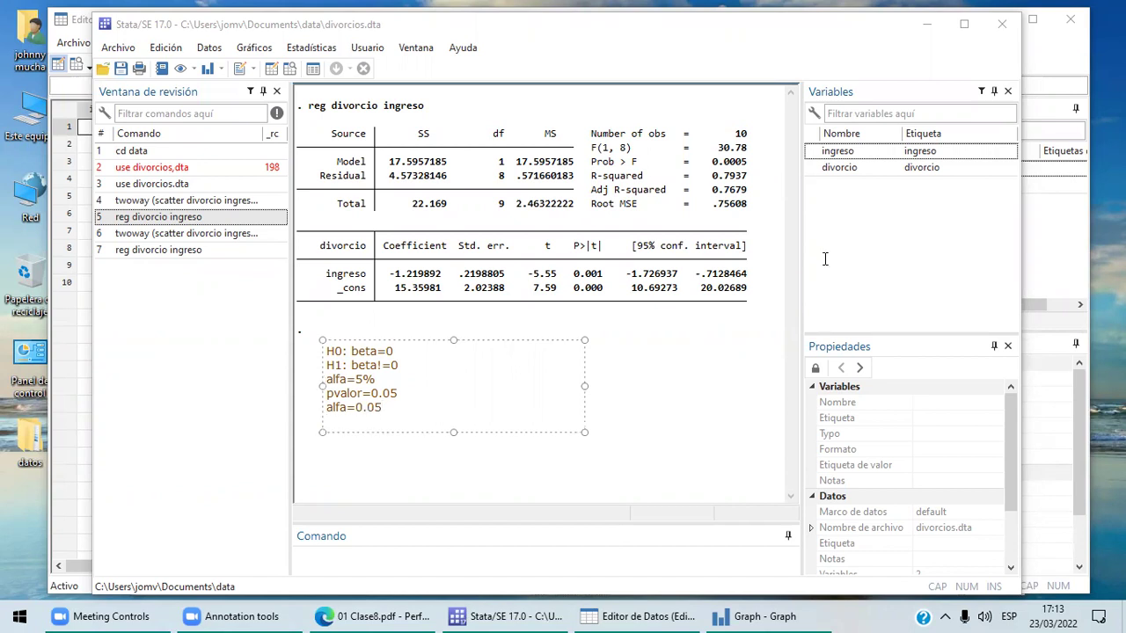
# - Add the decision rule "Si pvalor<=alfa se rechaza H0 y se acepta H1" and widen the text box to fit it on one line
pyautogui.write('Si pvalor<=alfa se rec')
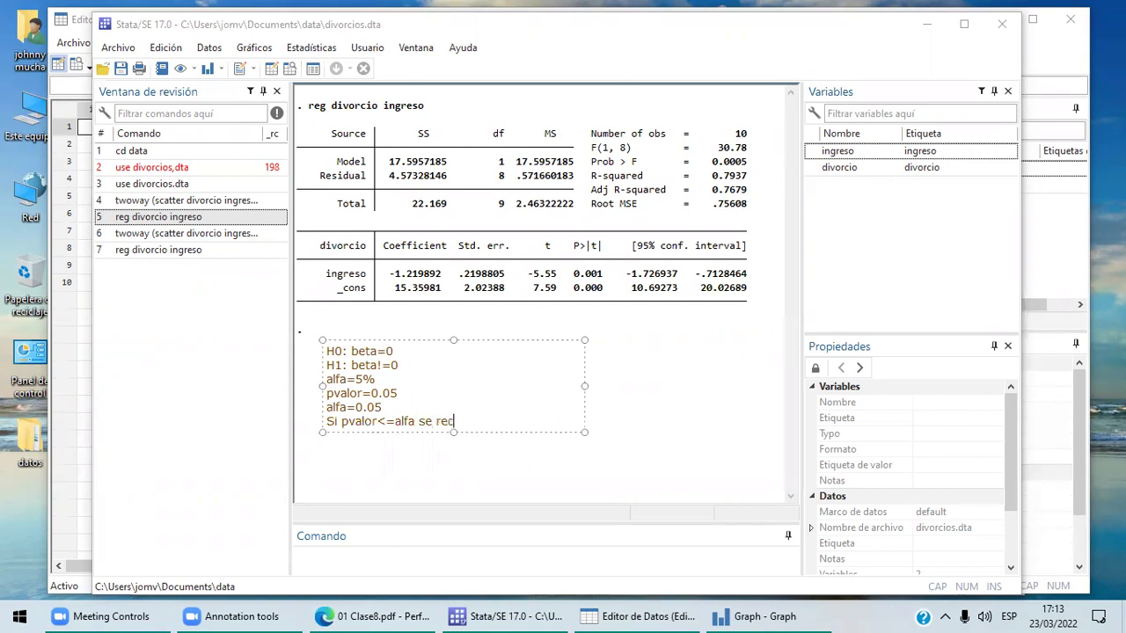
pyautogui.write('haza H0 y se acepta')
pyautogui.press('Return')
pyautogui.write('H1')
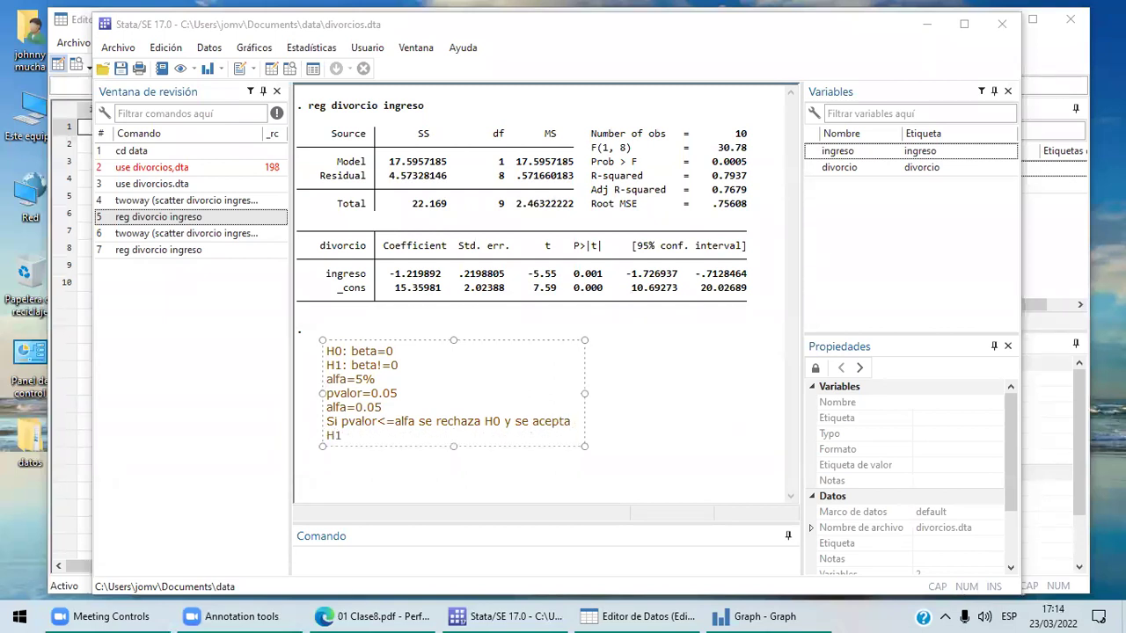
pyautogui.moveTo(584, 396); pyautogui.dragTo(687, 397)
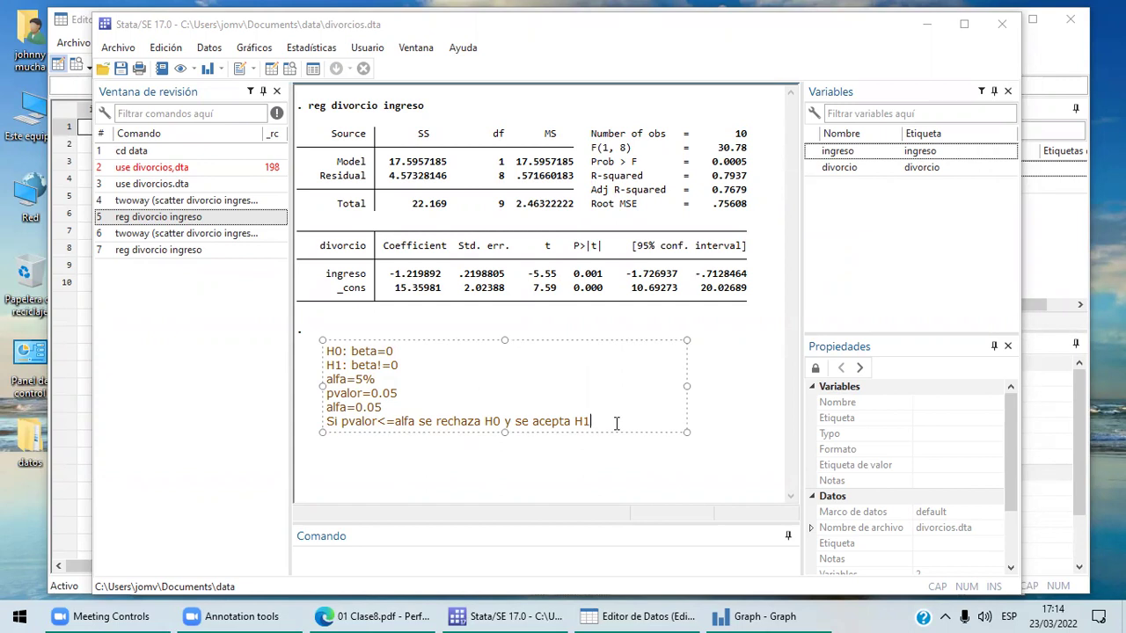
# - Add the heading "Conclusión:" and under it "Existe relacion lineal entre el ingreso y la tasa de divorcio"
pyautogui.press('Return')
pyautogui.write('Con')
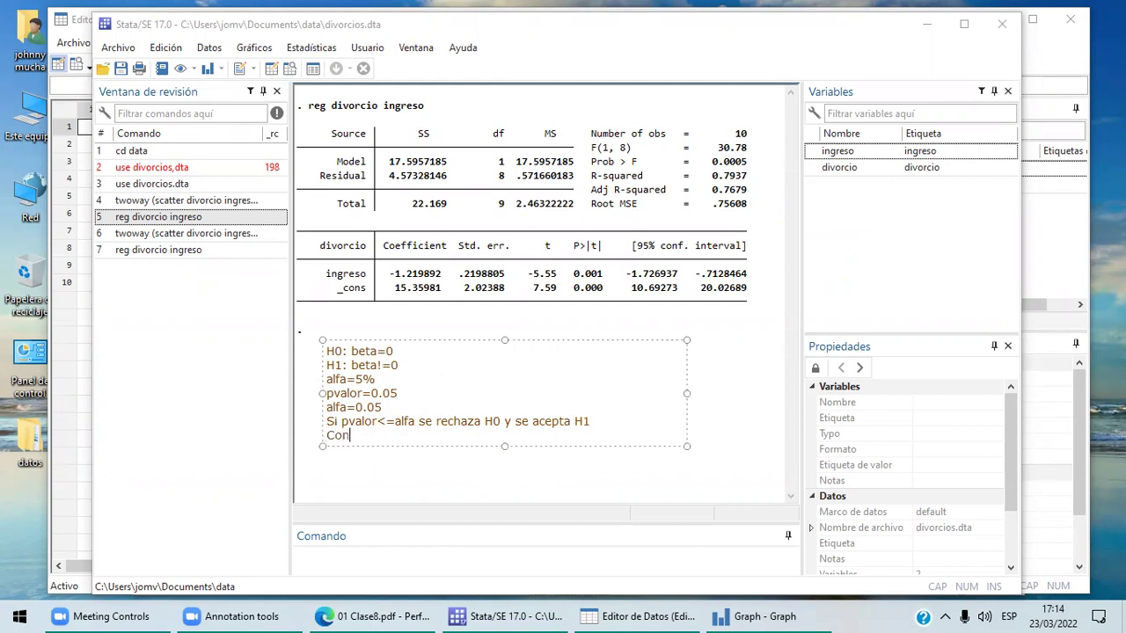
pyautogui.write('clusión:')
pyautogui.press('Return')
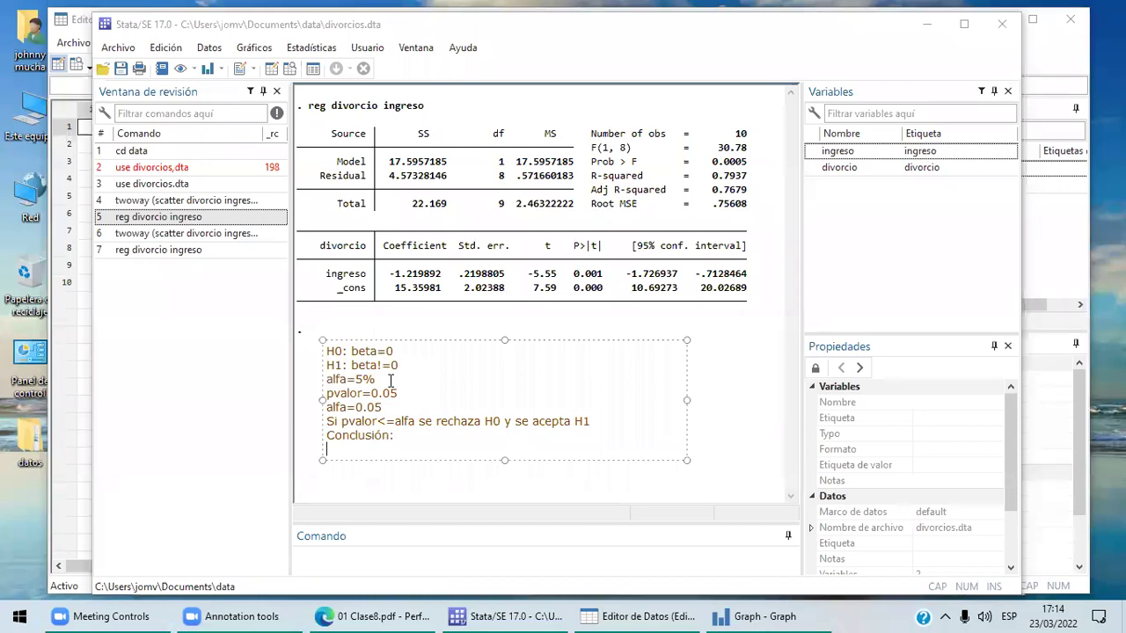
pyautogui.write('Existe relacion linea')
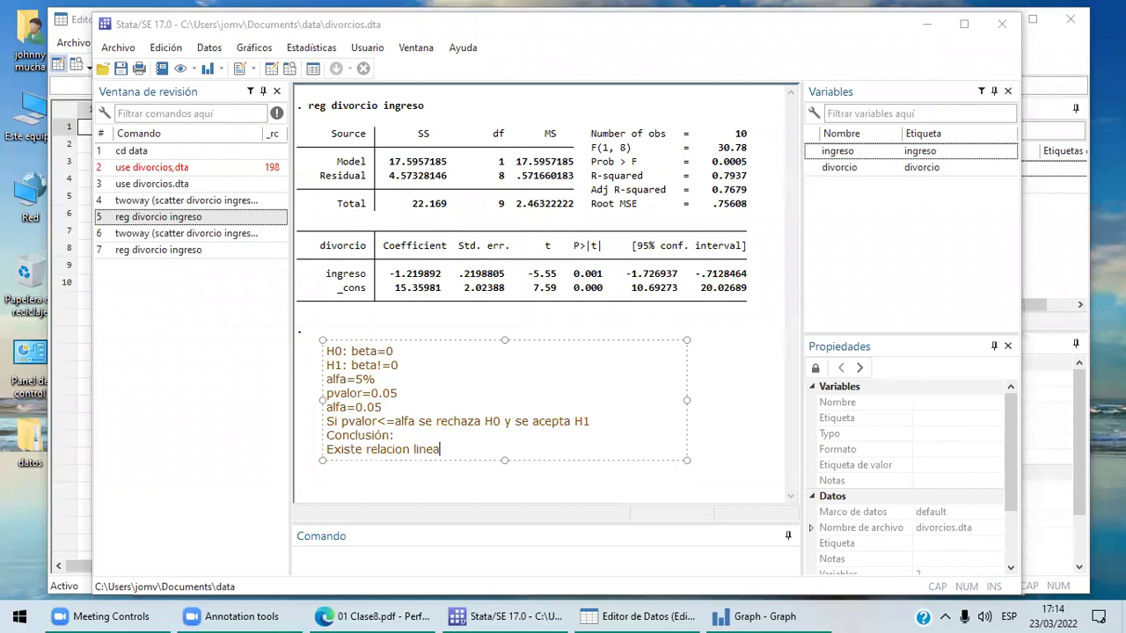
pyautogui.write('l entre el ingreso y la')
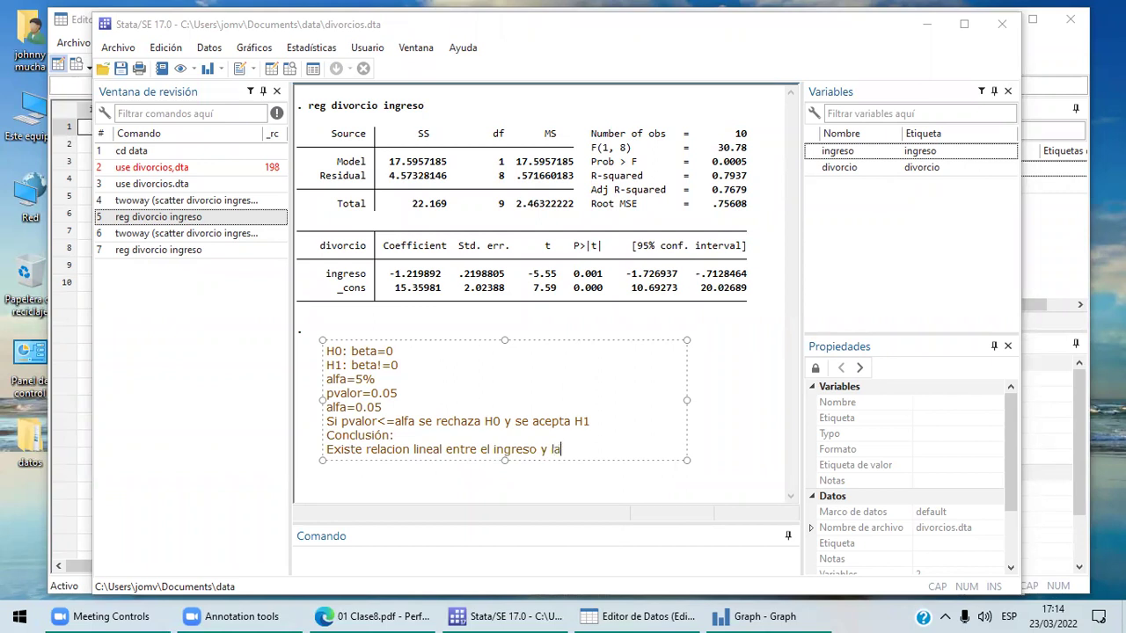
pyautogui.write(' tasa de divorcio')
# - Add the heading "Modelo:" with the equation "Y=15.35981-1.219892X" under it, and finish the text annotation
pyautogui.press('Return')
pyautogui.write('Mo')
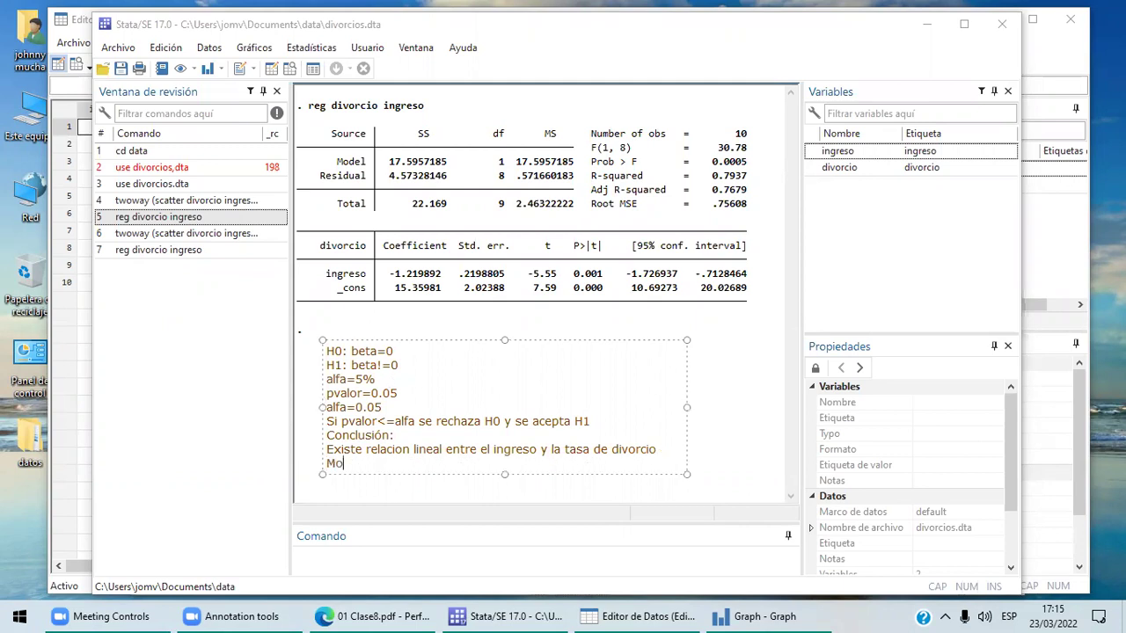
pyautogui.write('delo:')
pyautogui.press('Return')
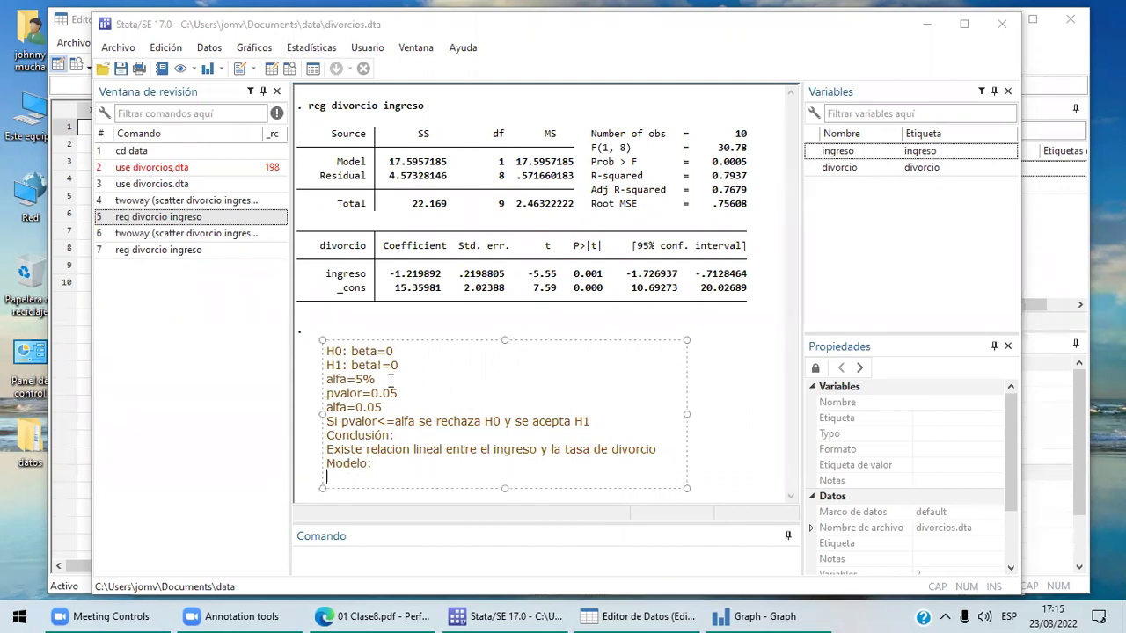
pyautogui.write('Y=15.35981-1.219892X')
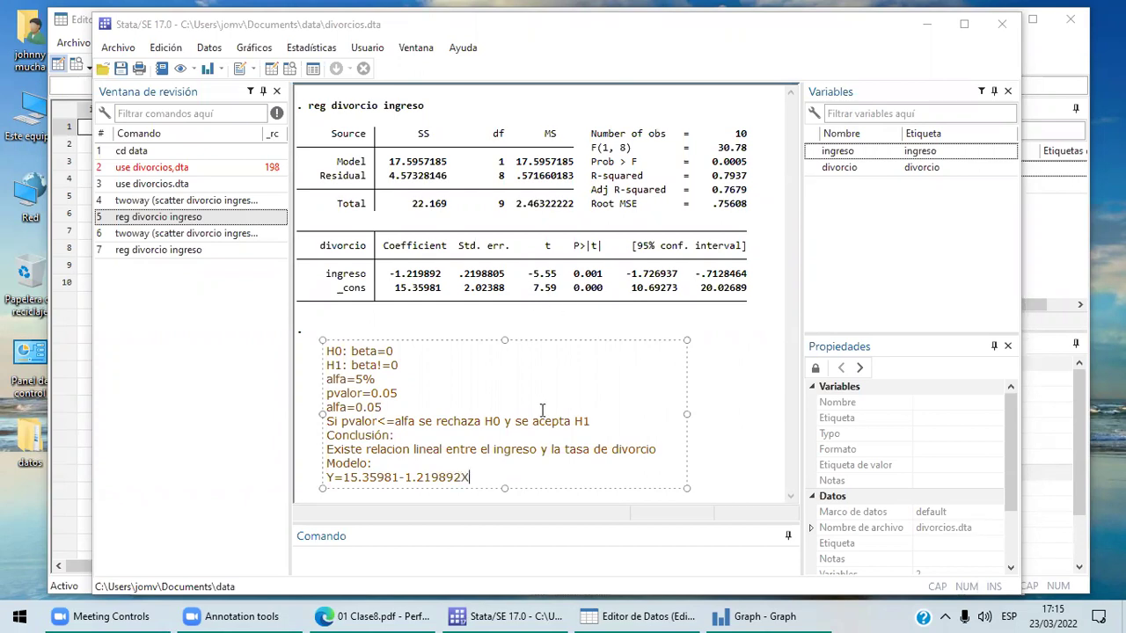
pyautogui.click(742, 457)
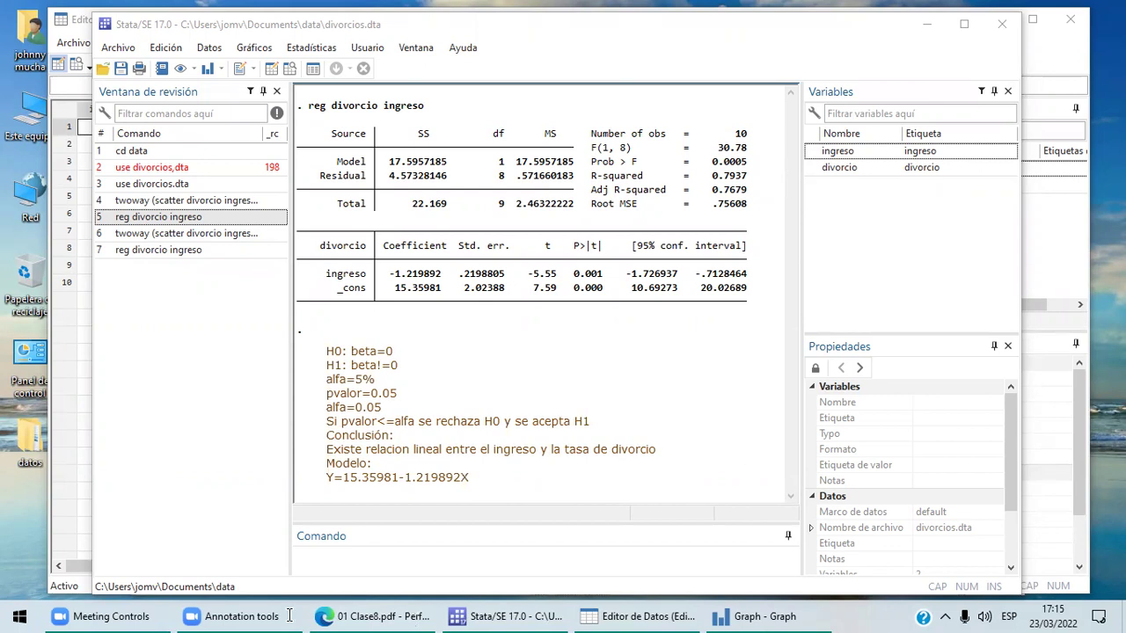
# - Review the Caso3 statement in 01 Clase8.pdf against the regression output, ending back in Stata
pyautogui.click(343, 616)
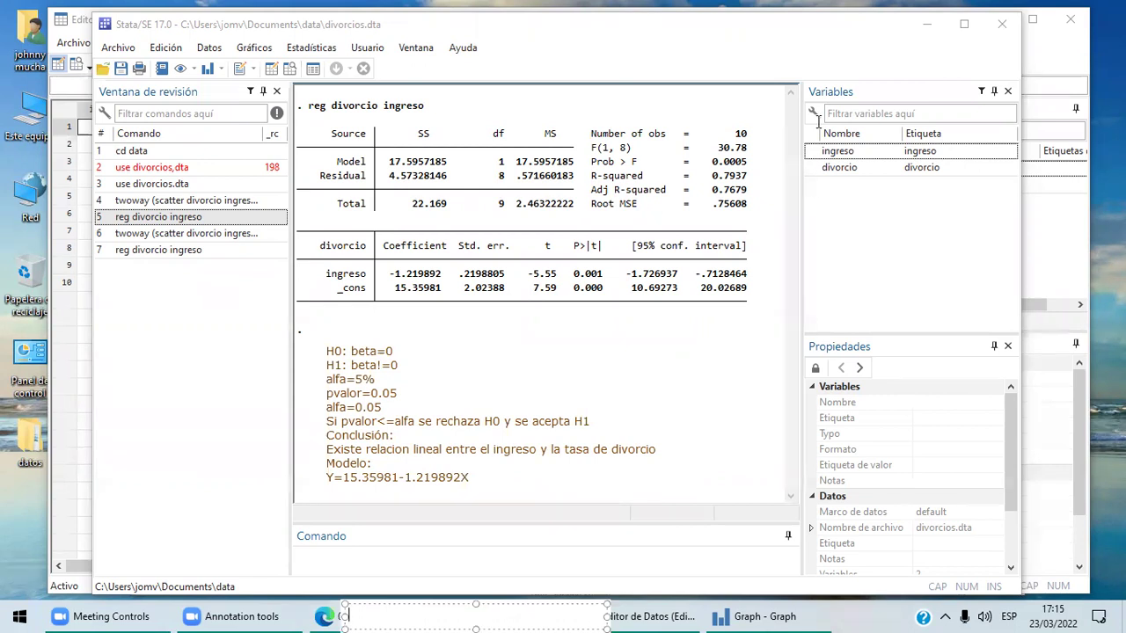
pyautogui.press('Escape')
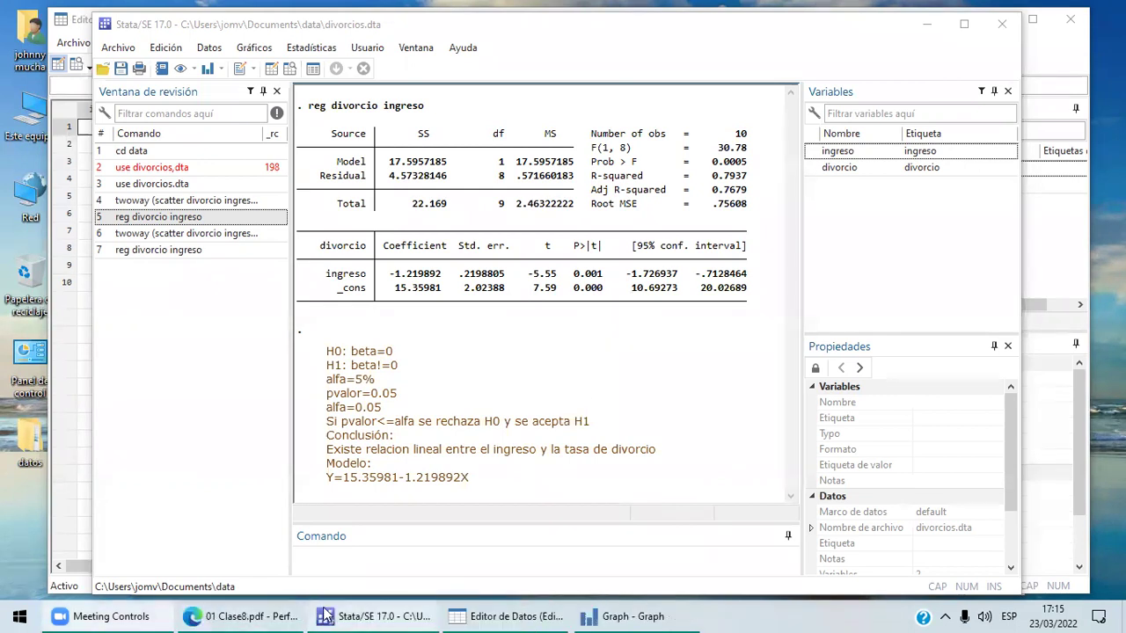
pyautogui.click(293, 607)
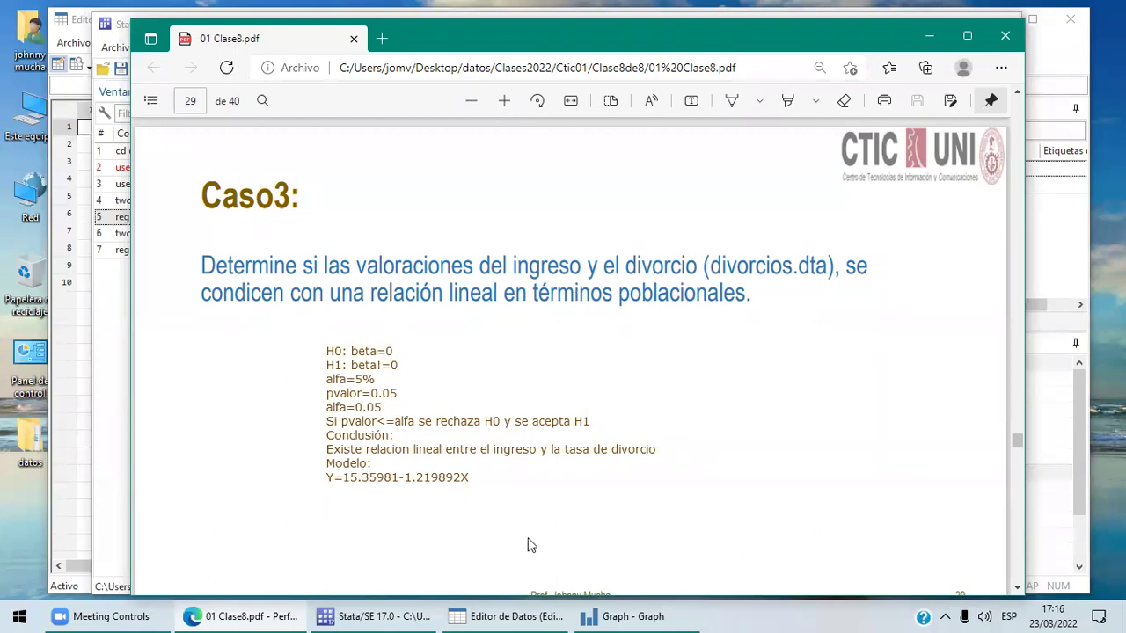
pyautogui.click(384, 616)
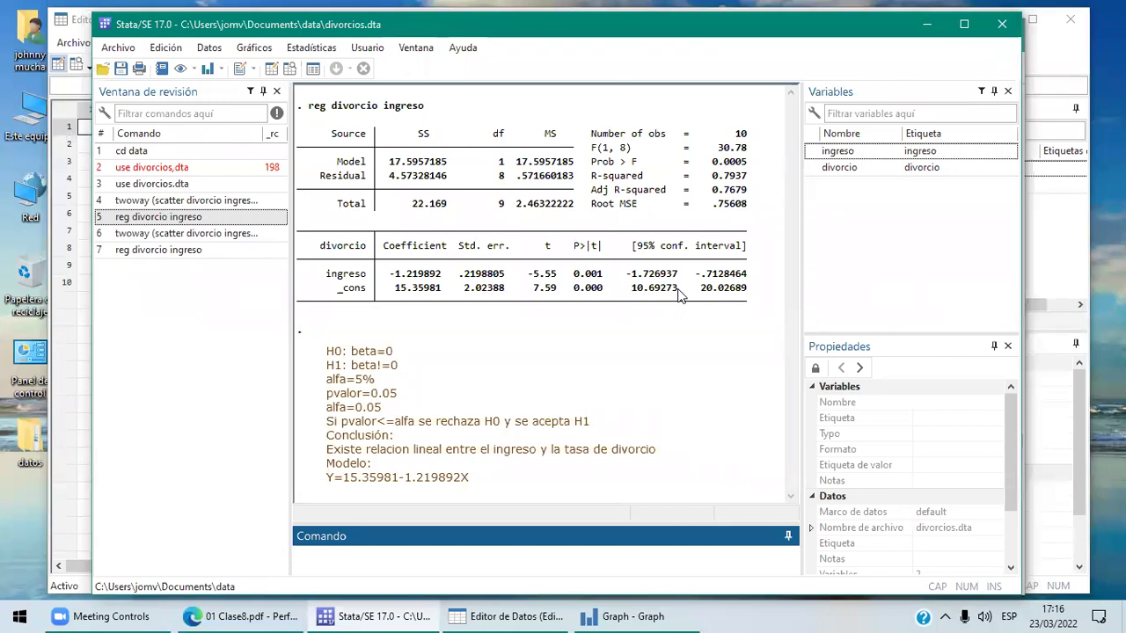
pyautogui.click(269, 616)
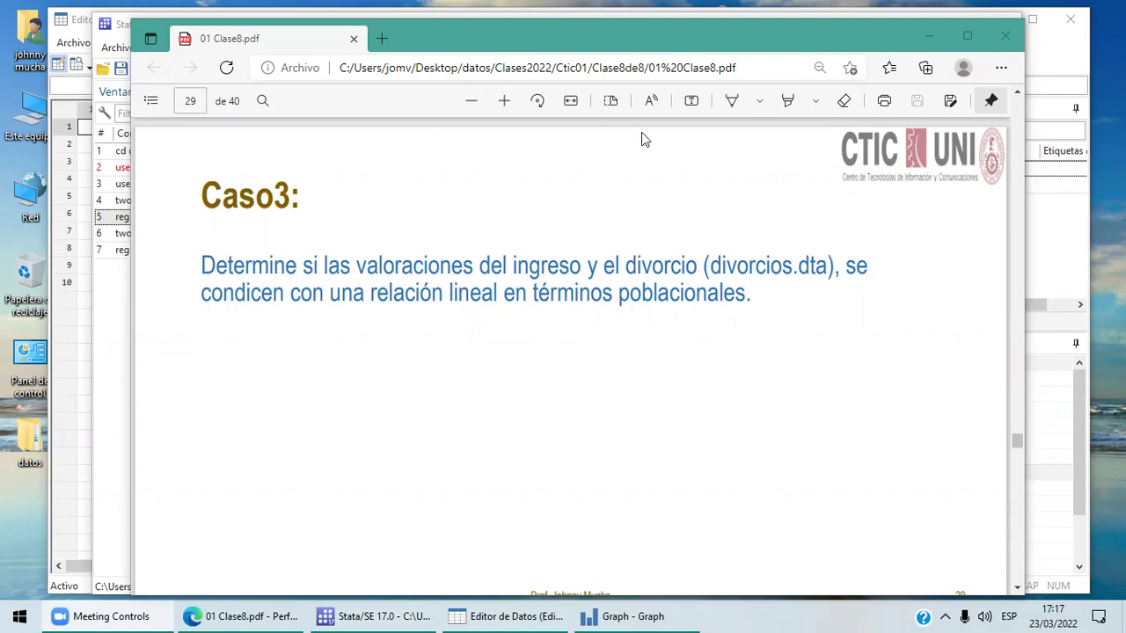
pyautogui.click(384, 615)
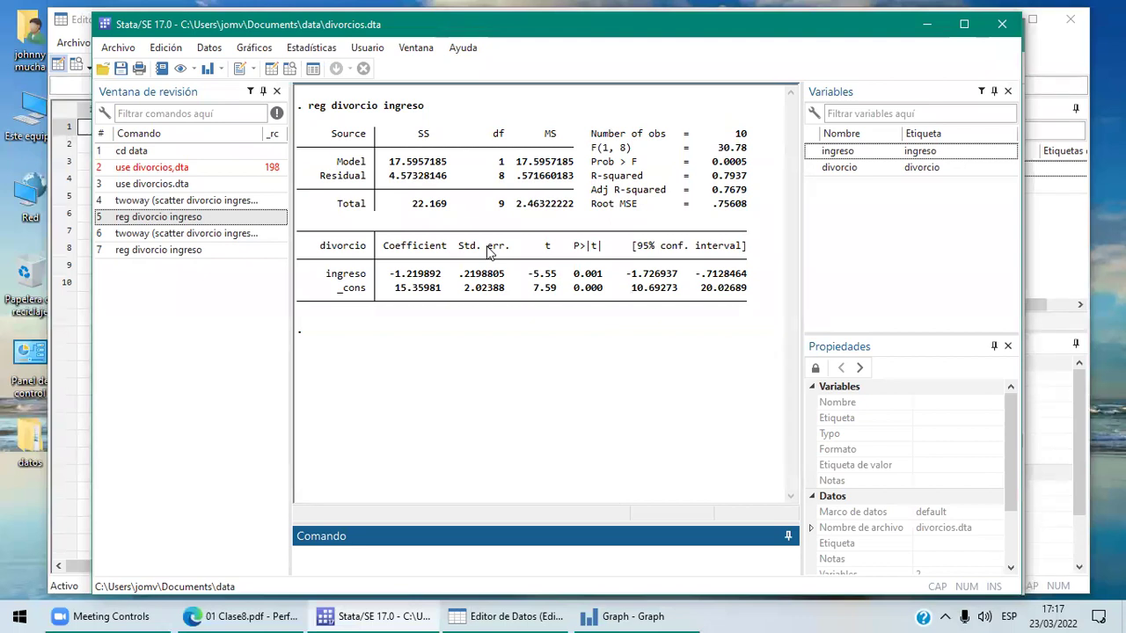
# - Start a new text annotation below the regression output with the hypotheses "H0: beta=0" and "H1: beta!=0"
pyautogui.click(487, 90)
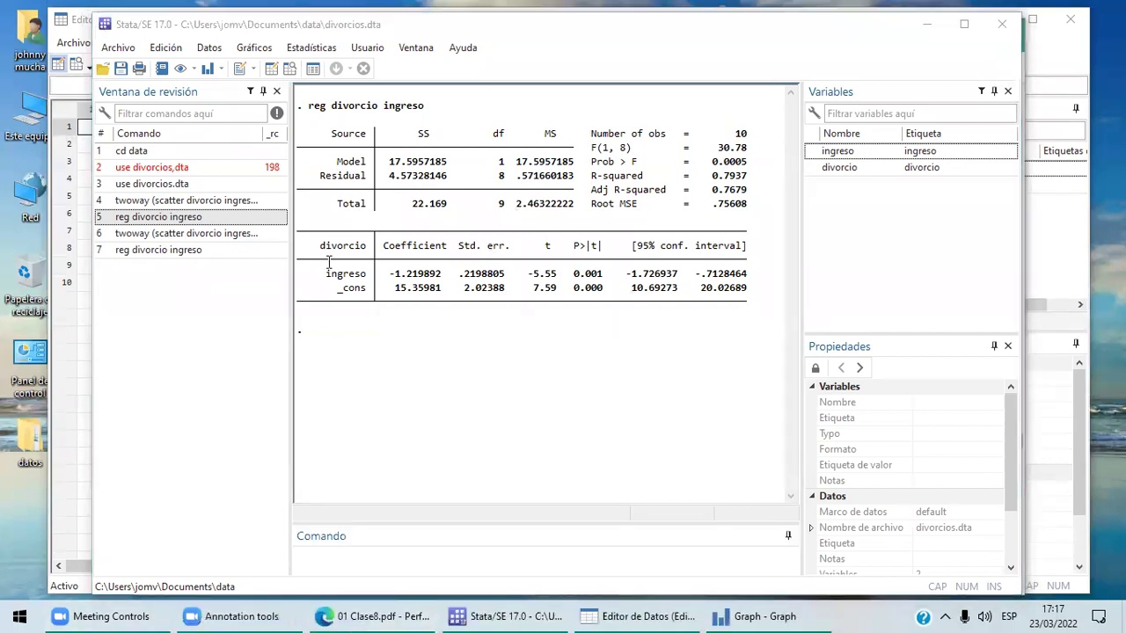
pyautogui.click(322, 332)
pyautogui.write('H0: beta')
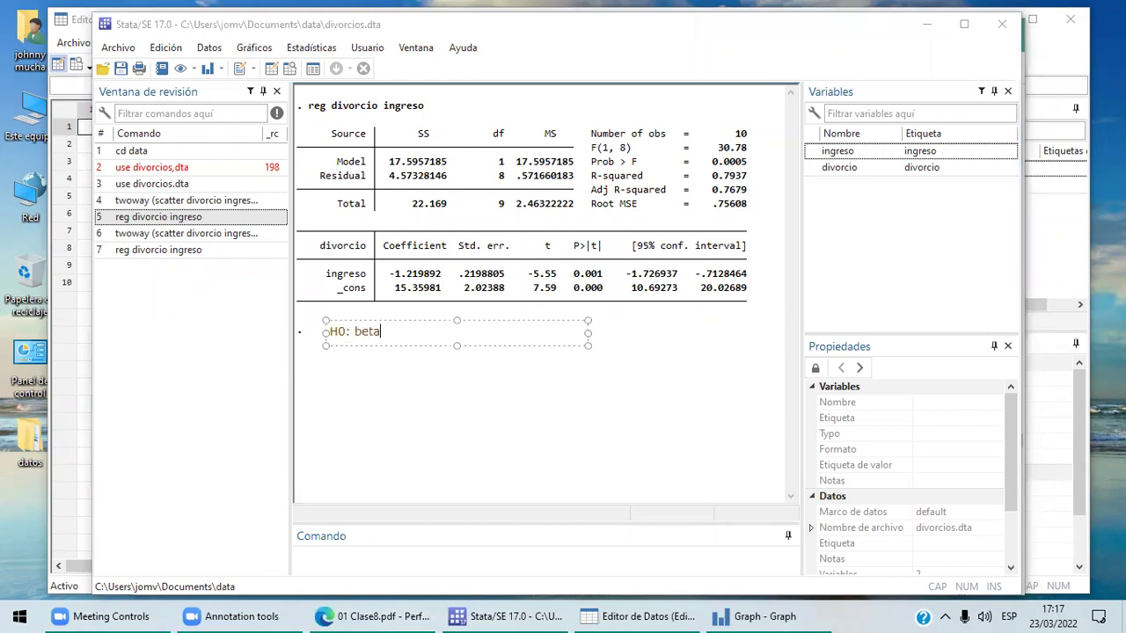
pyautogui.write('=0')
pyautogui.press('Return')
pyautogui.write('H1: beta')
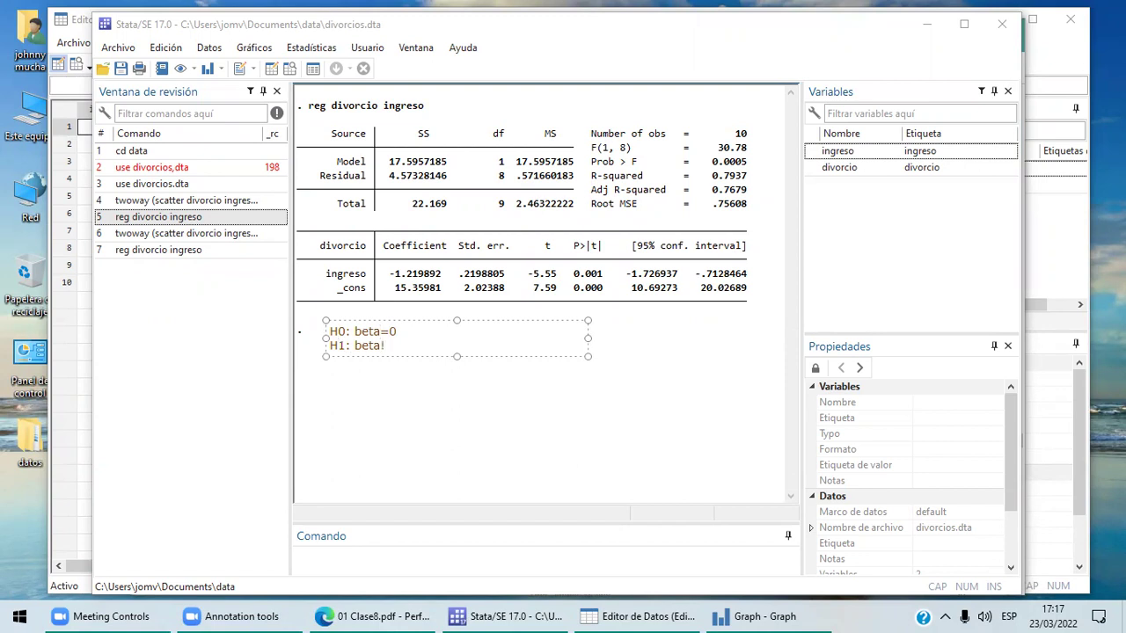
pyautogui.write('!=0')
pyautogui.press('Return')
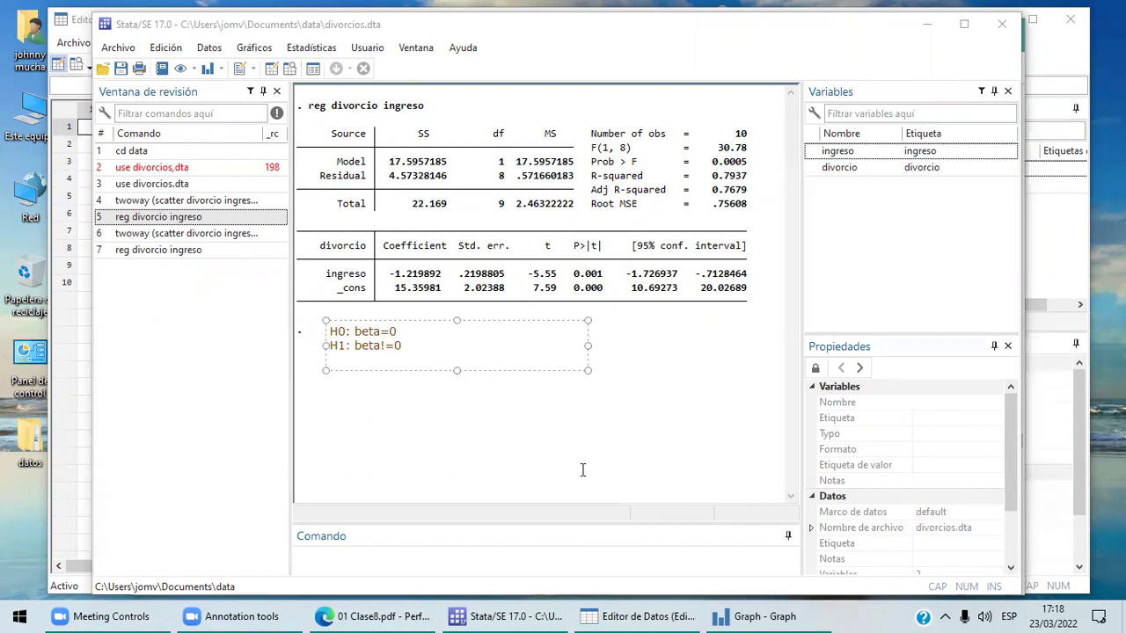
# - Add the significance level "alfa=0.05" and the regression's p-value as "pvalor=0.0005" to the annotation
pyautogui.write('alfa=0.05')
pyautogui.press('Return')
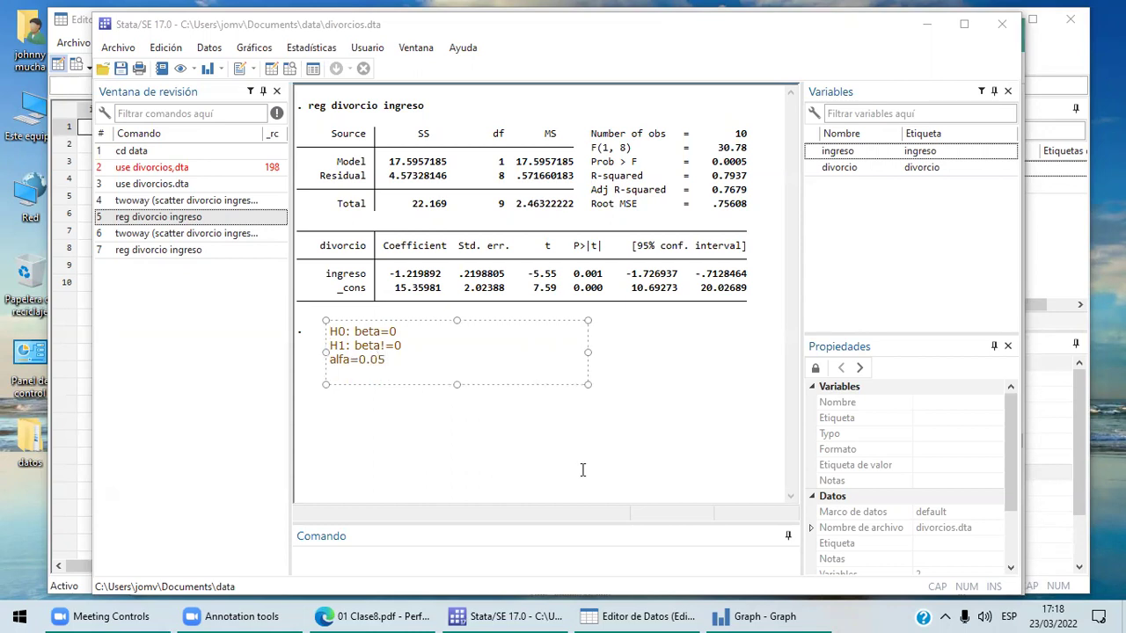
pyautogui.write('pvalor=')
pyautogui.write('0.0005')
pyautogui.press('Return')
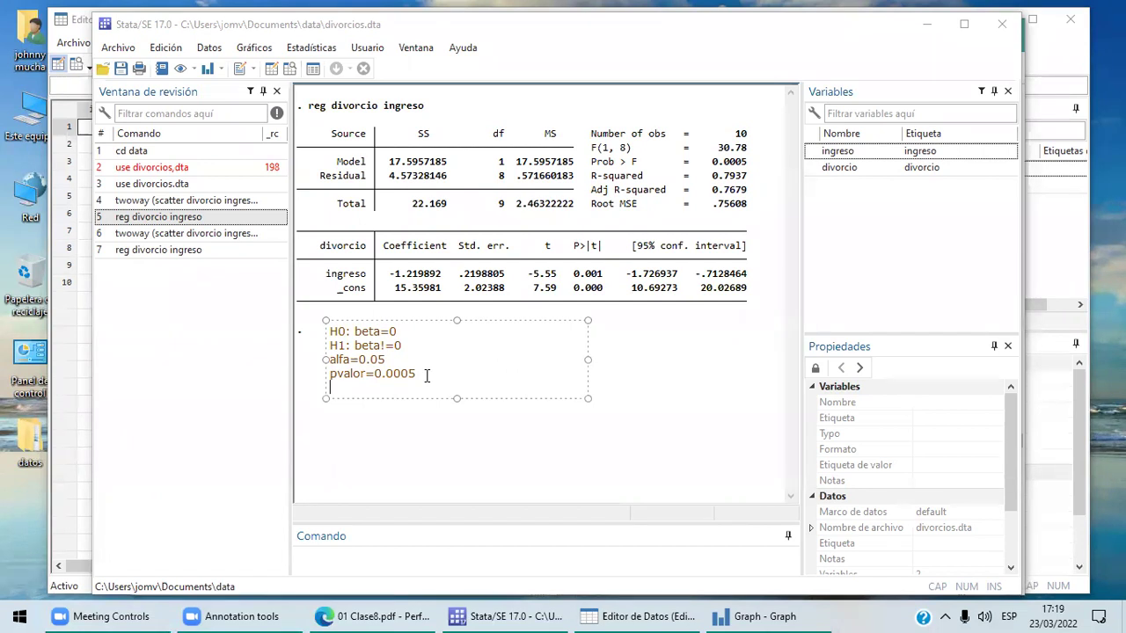
# - Write the decision rule "Si pvalor<=alfa se rechaza H0 y se acepta H1" below the p-value and widen the text box to fit it
pyautogui.write('Si pvalor')
pyautogui.write('>=')
pyautogui.press('Left')
pyautogui.press('BackSpace')
pyautogui.write('<')
pyautogui.press('Right')
pyautogui.write('alfa se rec')
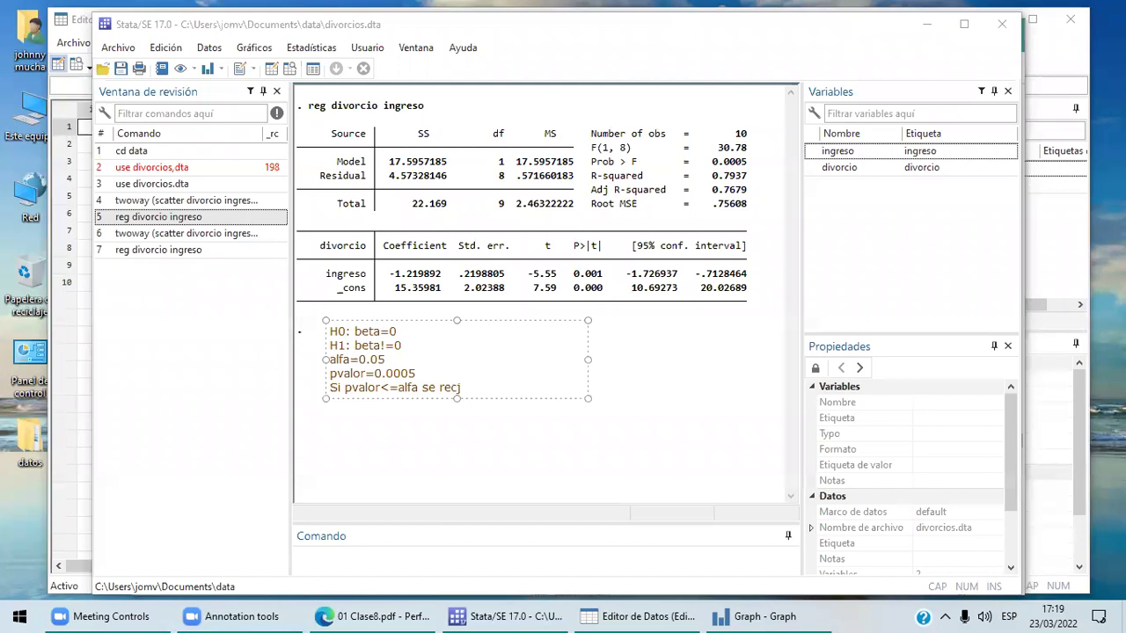
pyautogui.write('haza H0 y se acepta ')
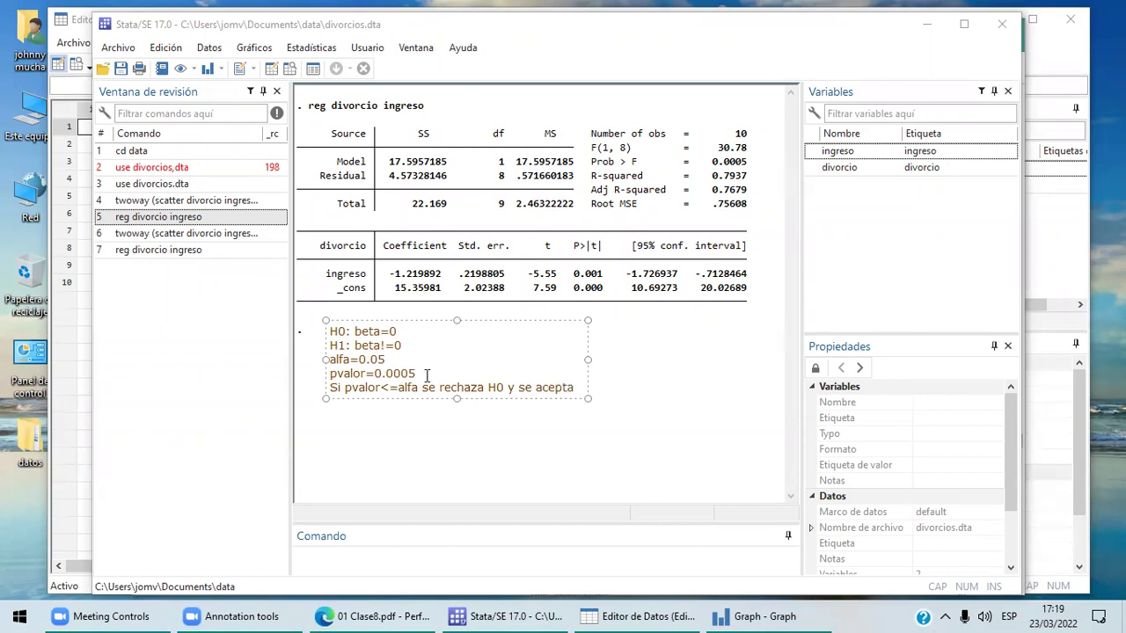
pyautogui.write('H1')
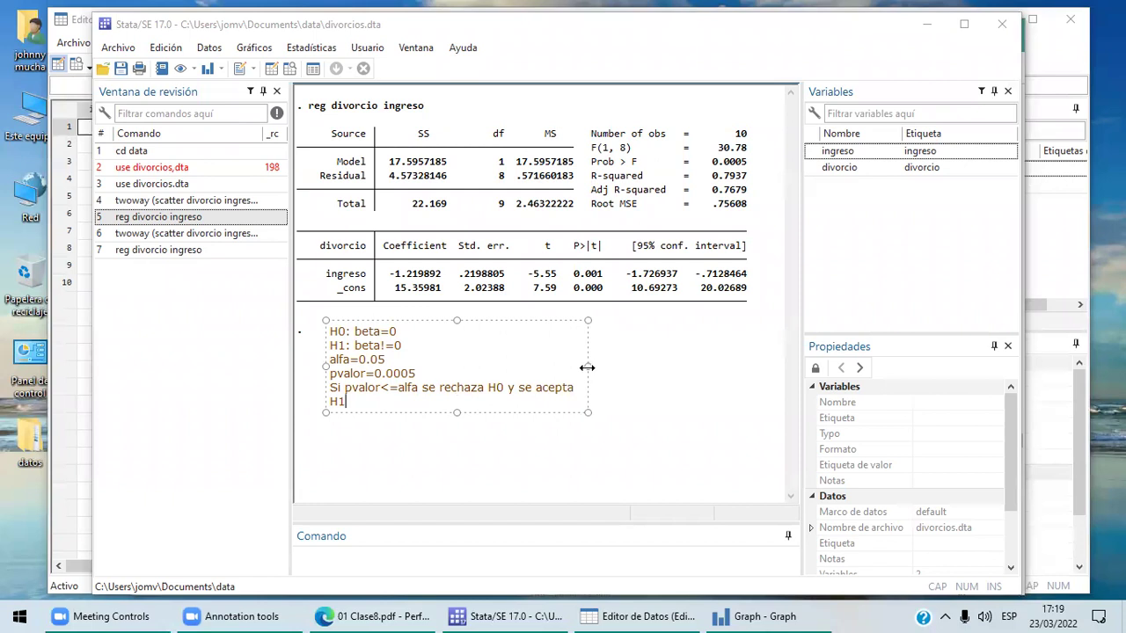
pyautogui.moveTo(587, 366); pyautogui.dragTo(653, 364)
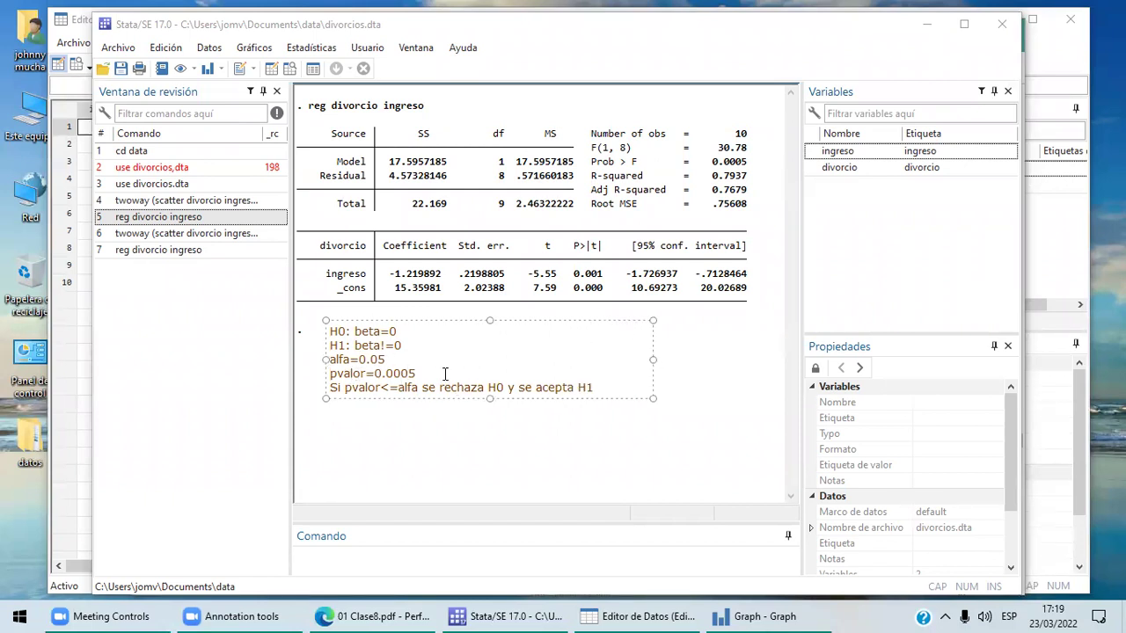
# - Add the comparison "0.0005<=0.05" and the heading "conclusion:" on new lines below the decision rule in the annotation
pyautogui.press('Return')
pyautogui.write('0.00')
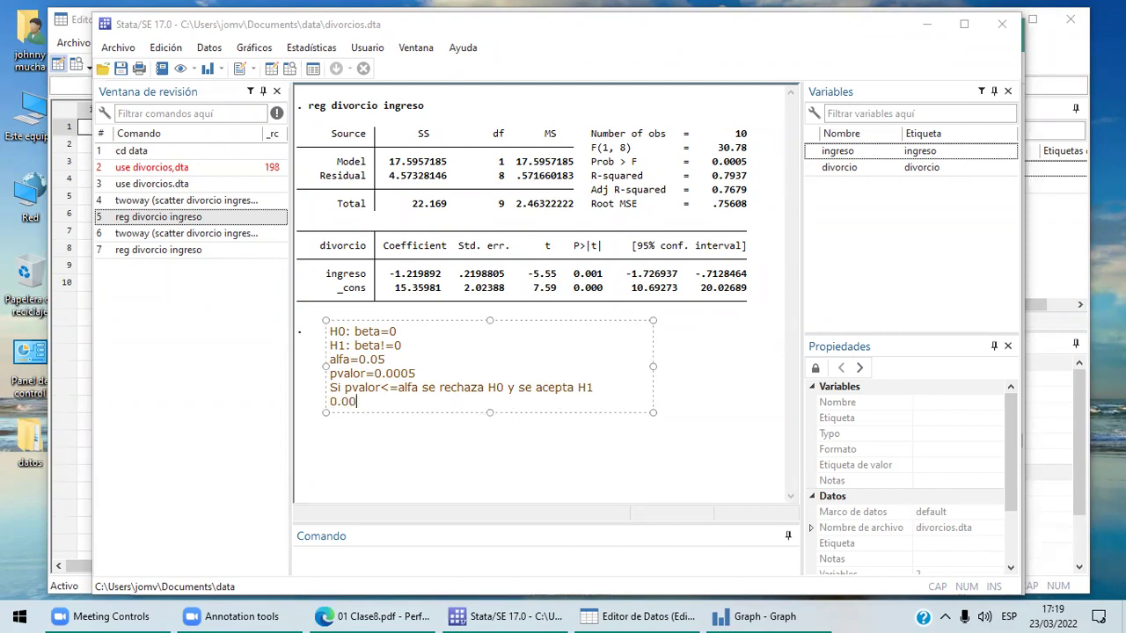
pyautogui.write('05')
pyautogui.write('<=0.05')
pyautogui.press('Return')
pyautogui.write('conclu')
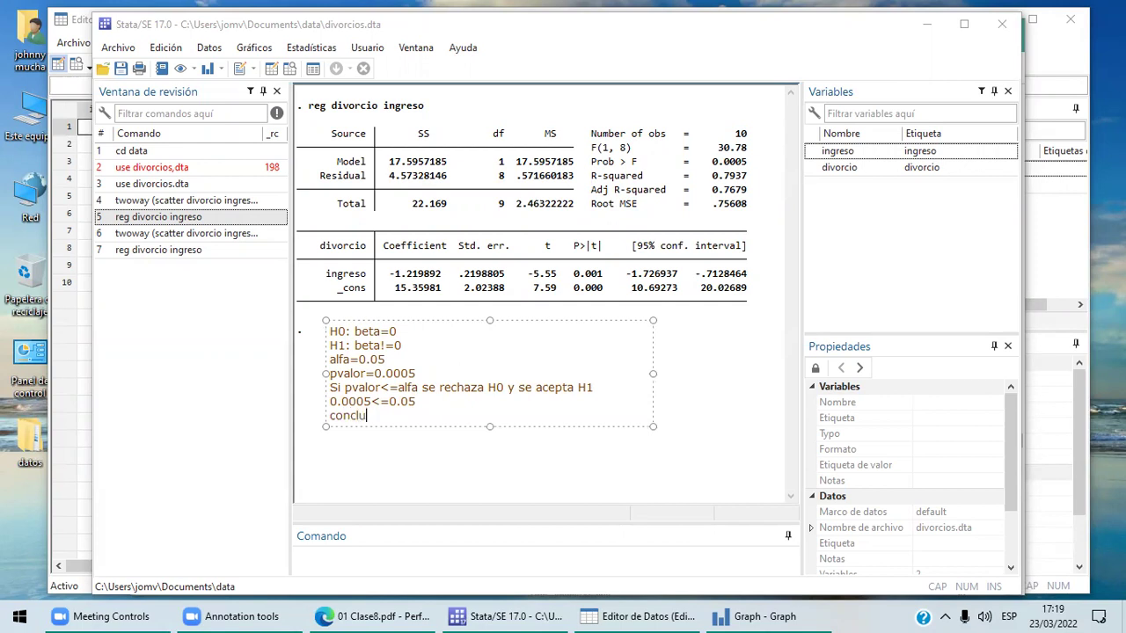
pyautogui.write('sion=')
pyautogui.press('BackSpace')
pyautogui.write(':')
pyautogui.press('Return')
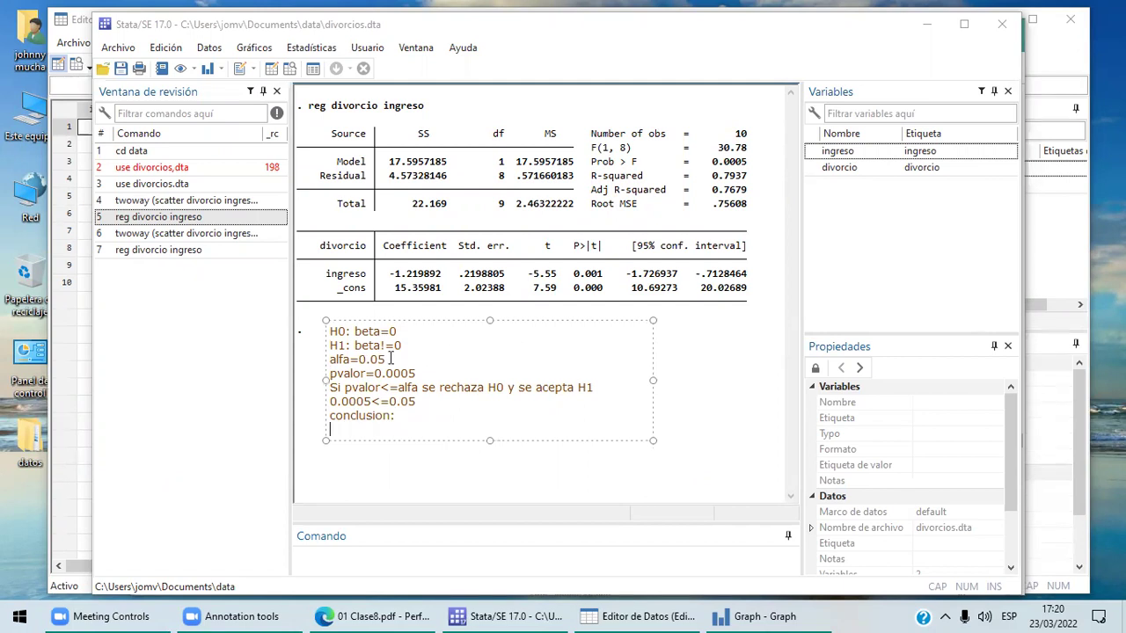
# - Write "beta!=0 >>>>existe relación lineal en terminos poblacionales" under the conclusion heading and widen the text box to fit it
pyautogui.write('beta!=0')
pyautogui.write('>>>>ex')
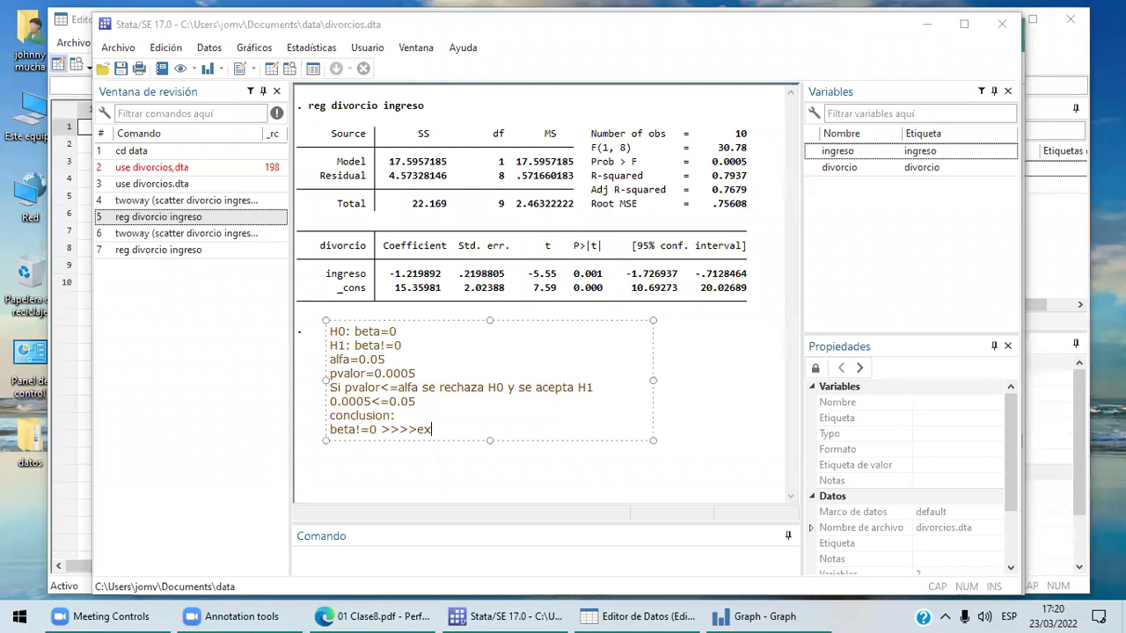
pyautogui.write('iste relación lineal en terminos poblac')
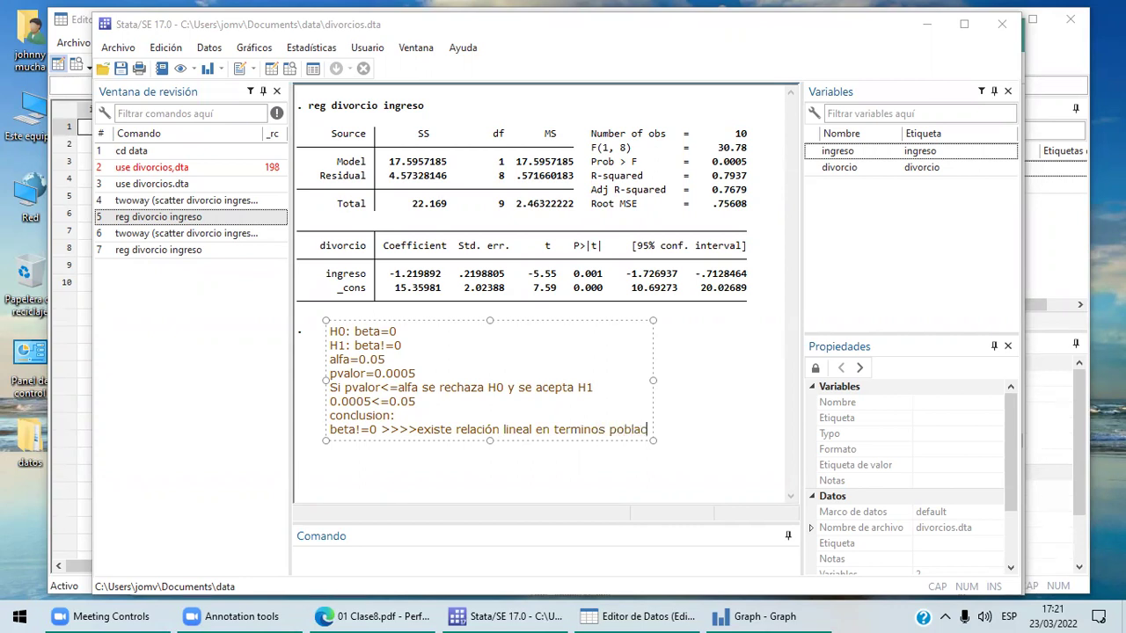
pyautogui.write('ionales')
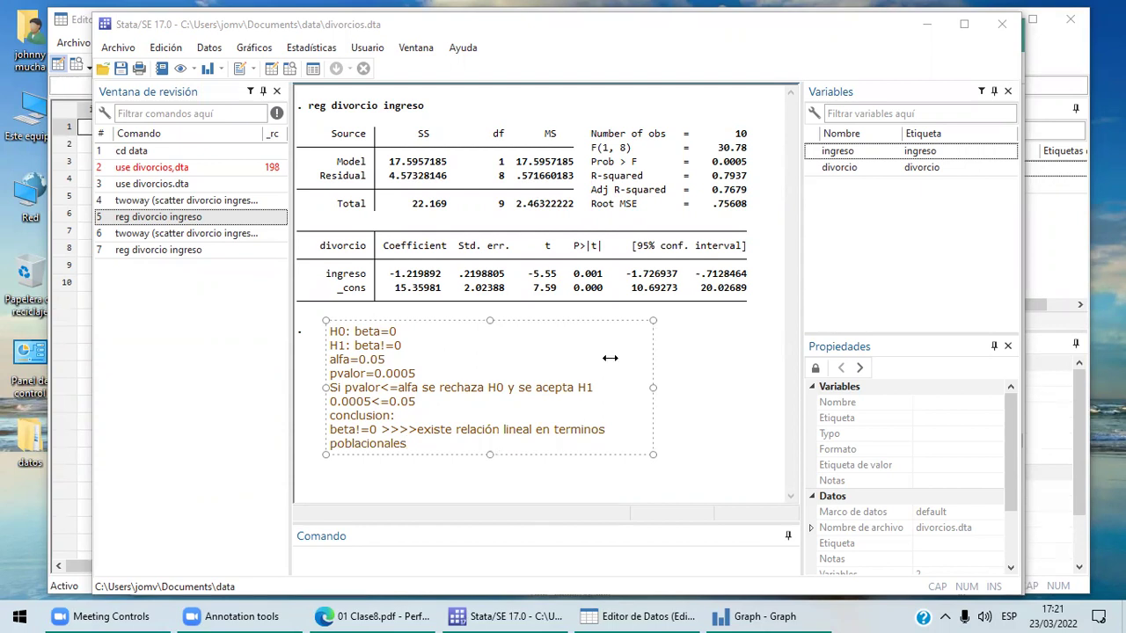
pyautogui.moveTo(654, 387); pyautogui.dragTo(696, 381)
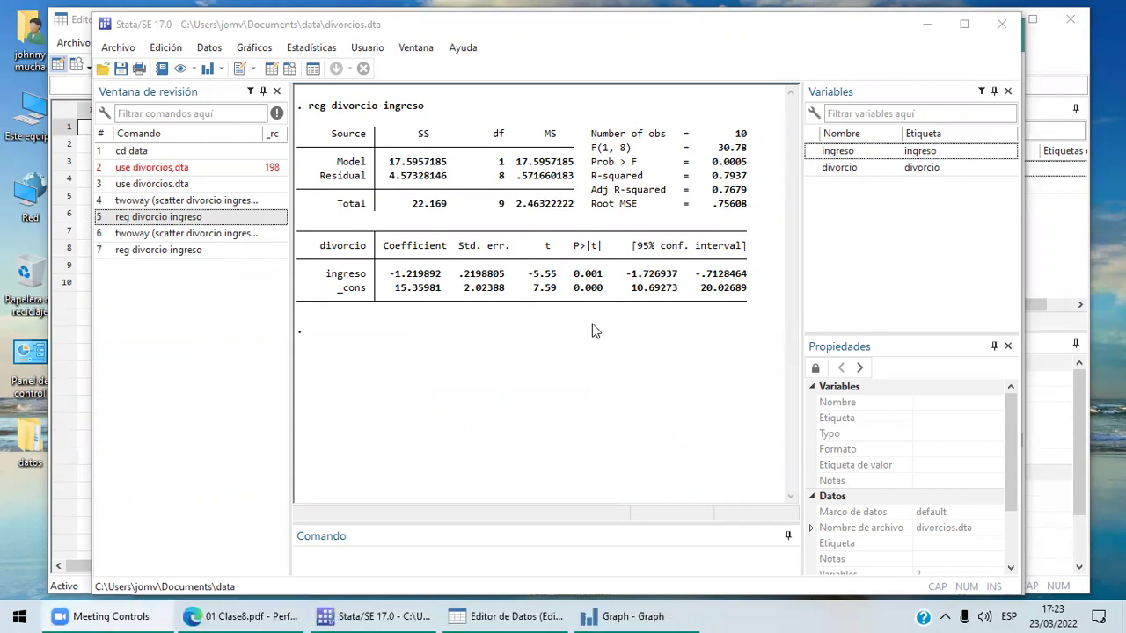
# - Switch to 01 Clase8.pdf and view slide 30 on the confidence interval for the mean response and the prediction interval
pyautogui.click(268, 613)
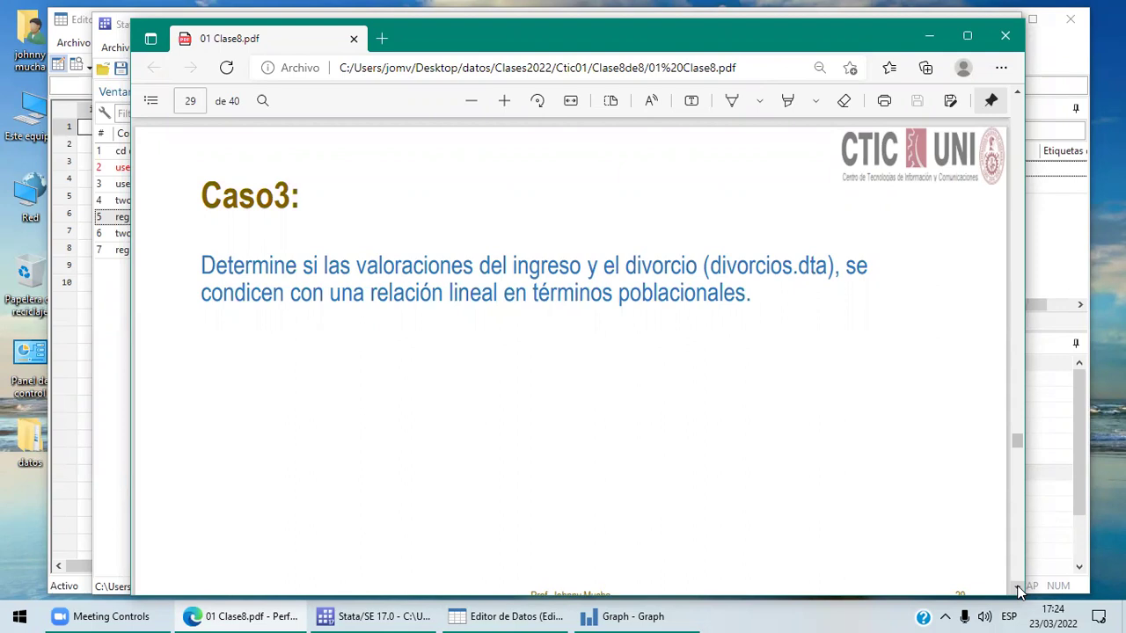
pyautogui.scroll(-5, 1018, 592)
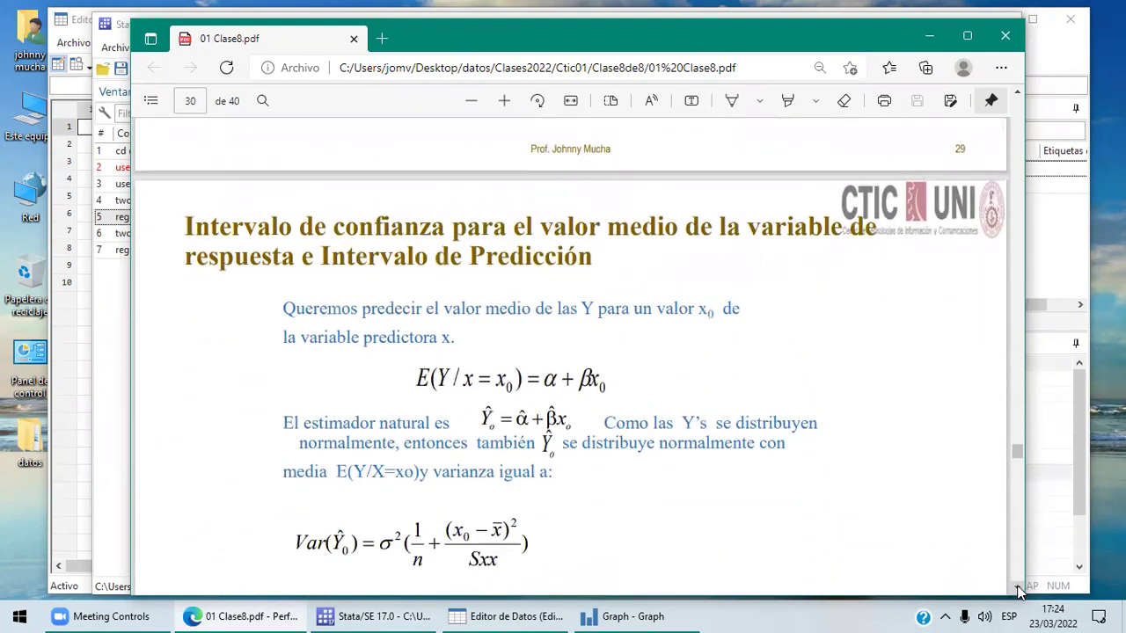
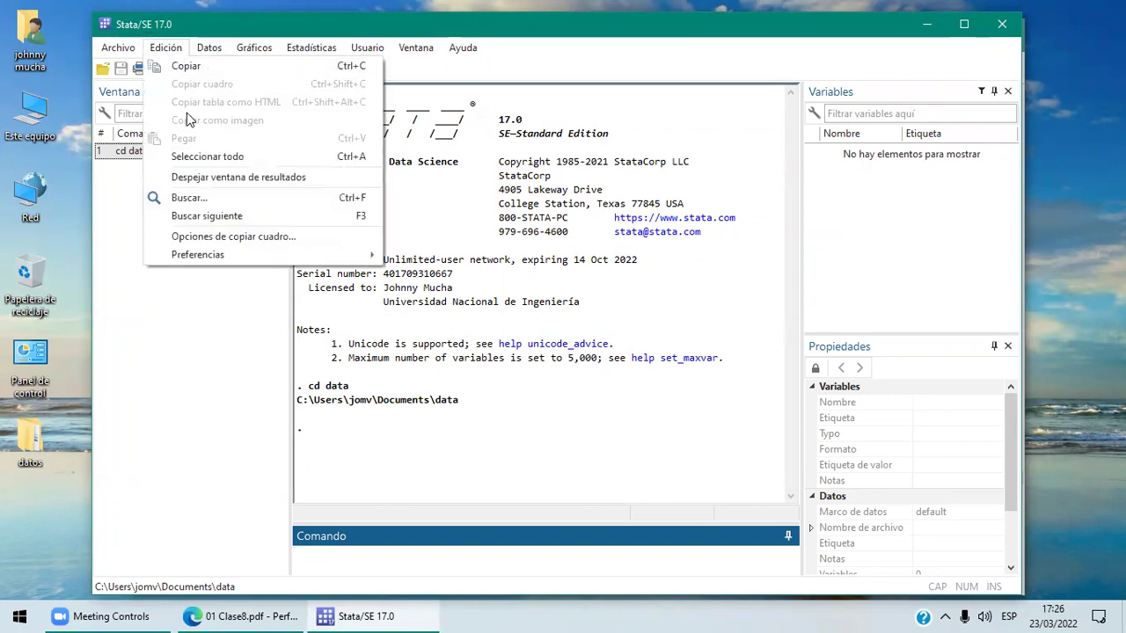
# - Clear the results window and load the Caso4 dataset with the command "use pronostico.dta"
pyautogui.click(223, 177)
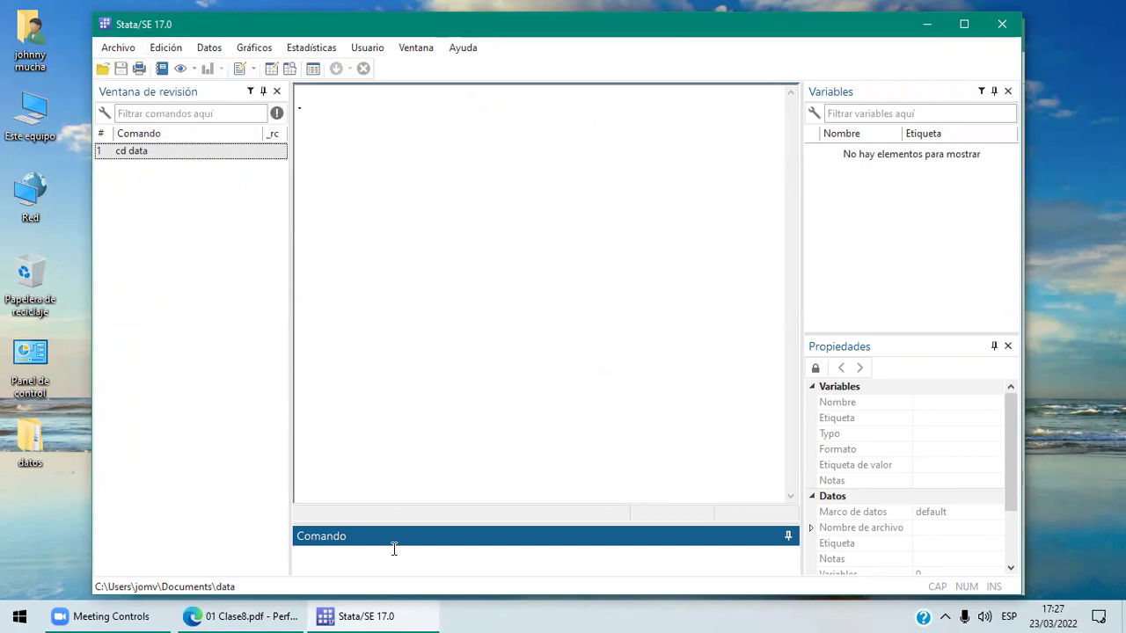
pyautogui.write('use')
pyautogui.click(250, 615)
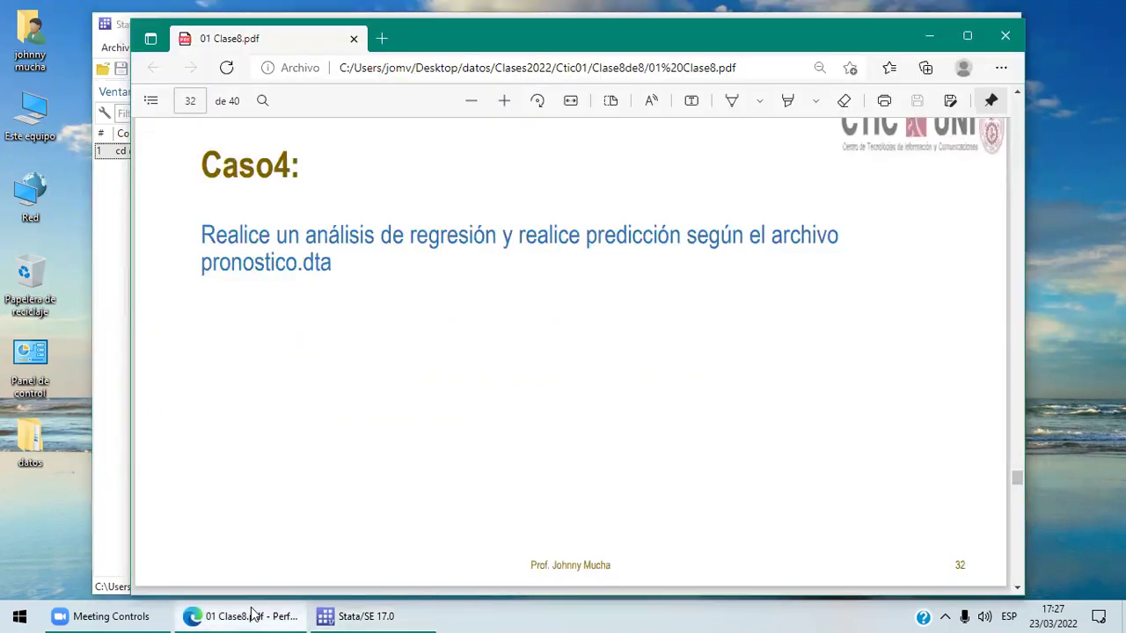
pyautogui.click(354, 616)
pyautogui.write('p')
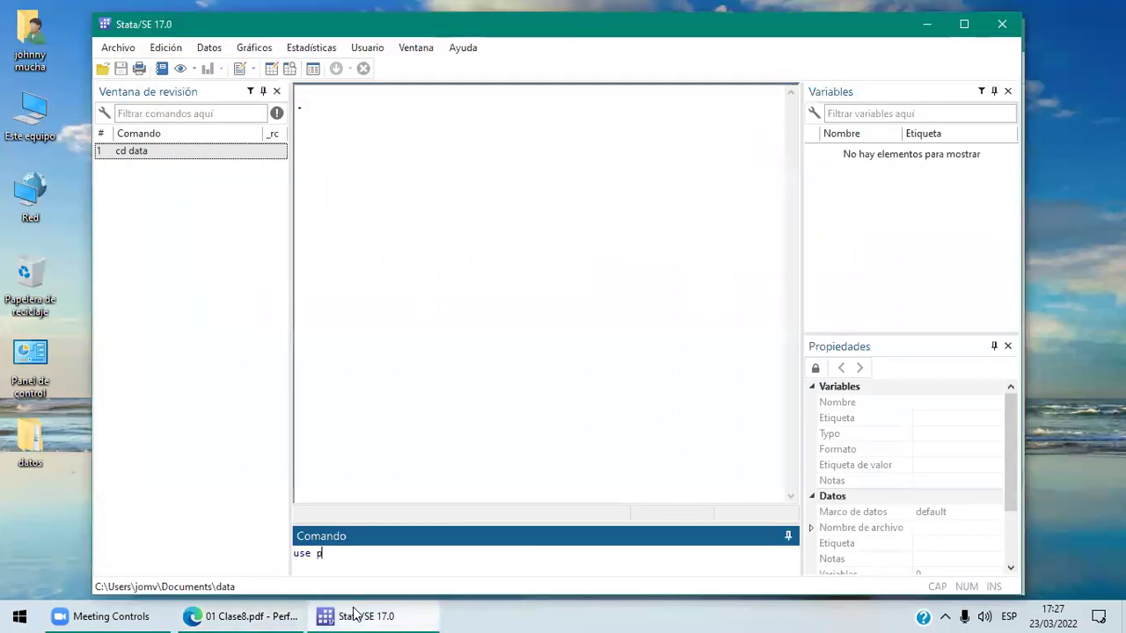
pyautogui.write('ronostico.dta')
pyautogui.press('Return')
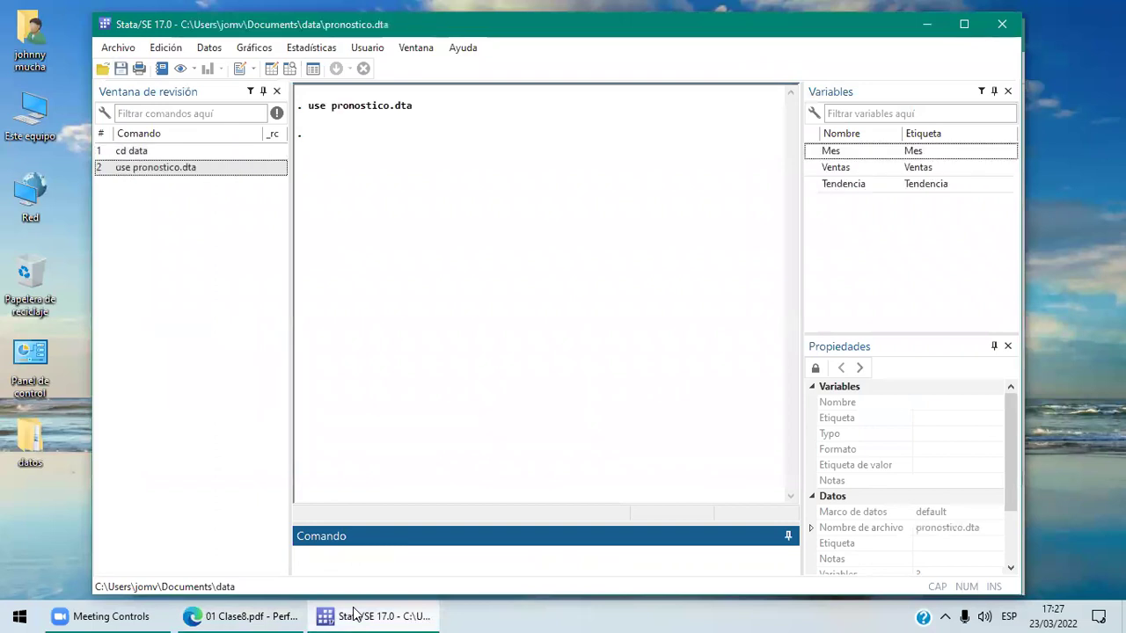
# - Open the dataset in the data editor in edit mode and delete the Tendencia variable
pyautogui.click(253, 48)
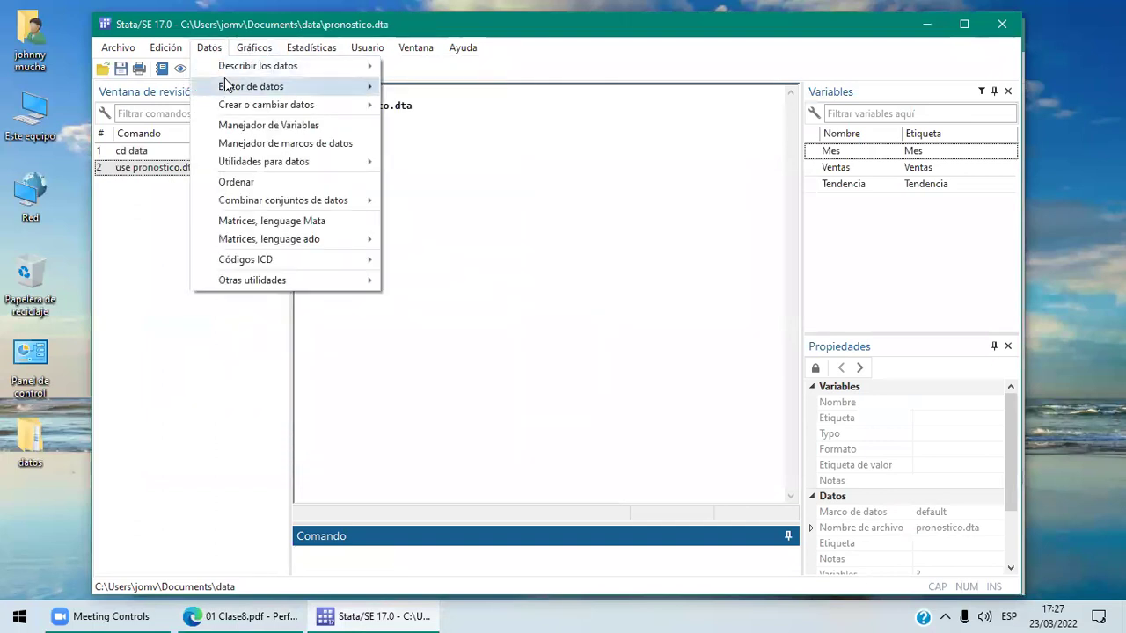
pyautogui.moveTo(226, 86)
pyautogui.click(430, 90)
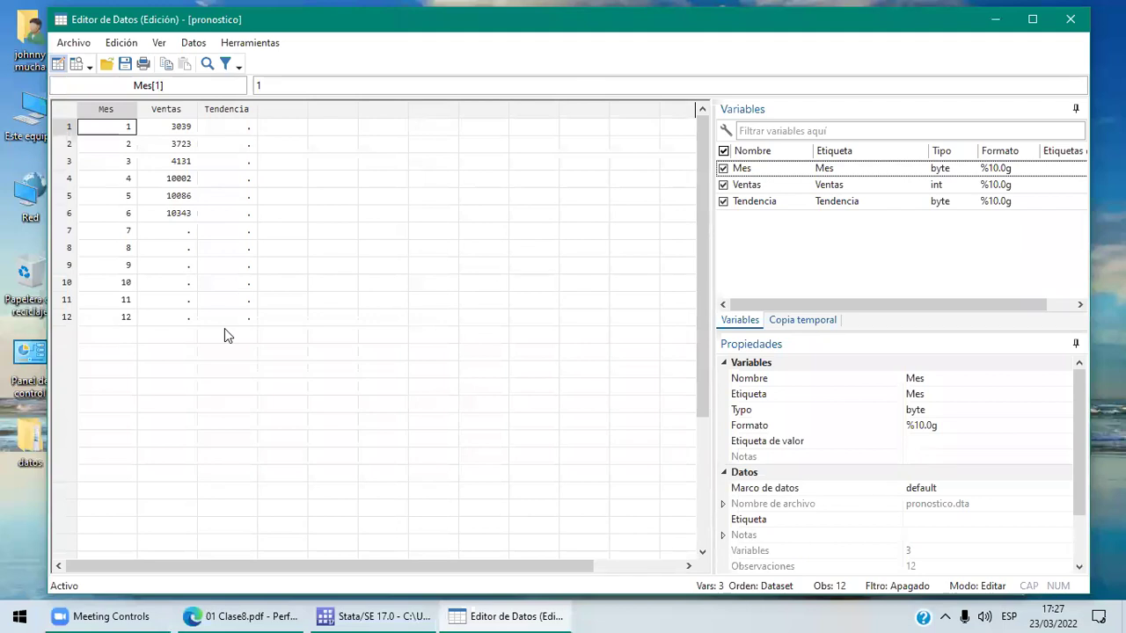
pyautogui.click(234, 111)
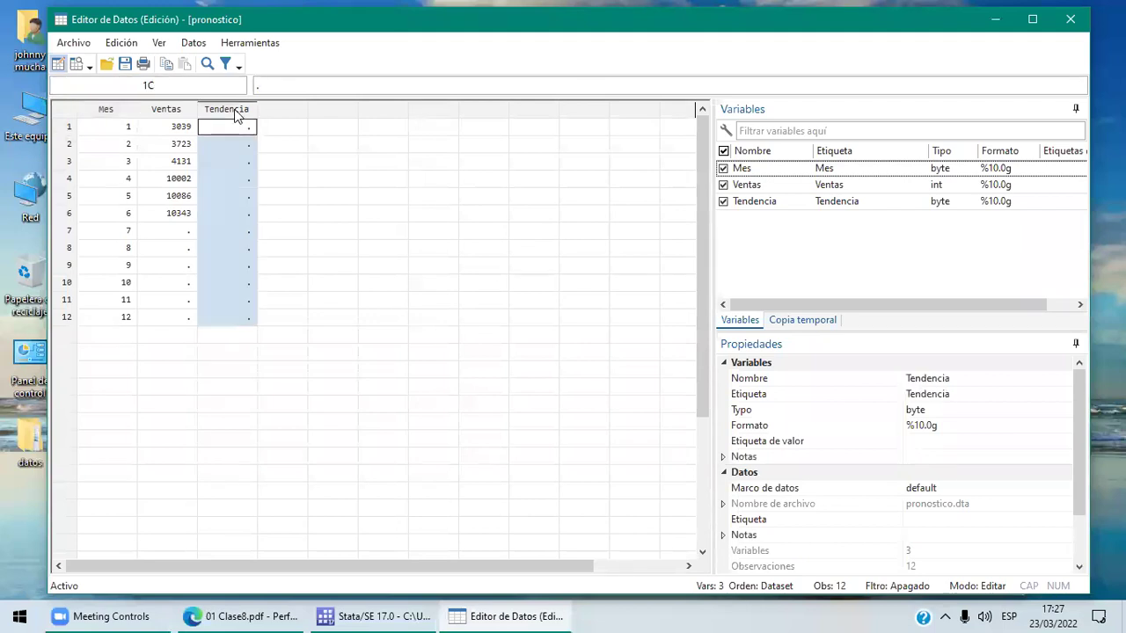
pyautogui.press('Delete')
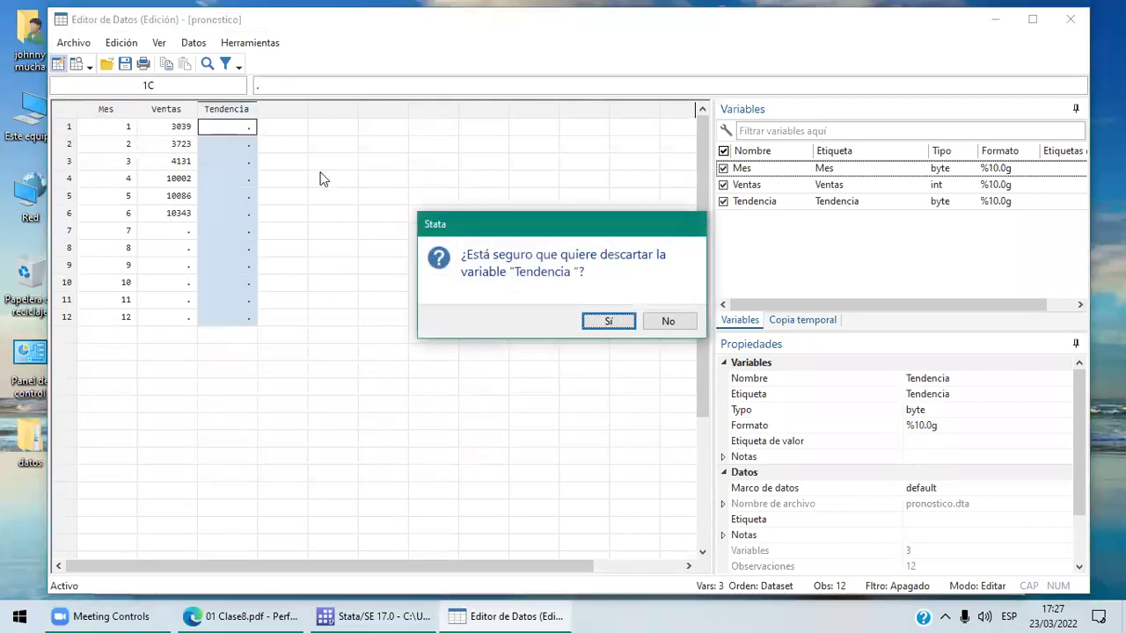
pyautogui.click(600, 322)
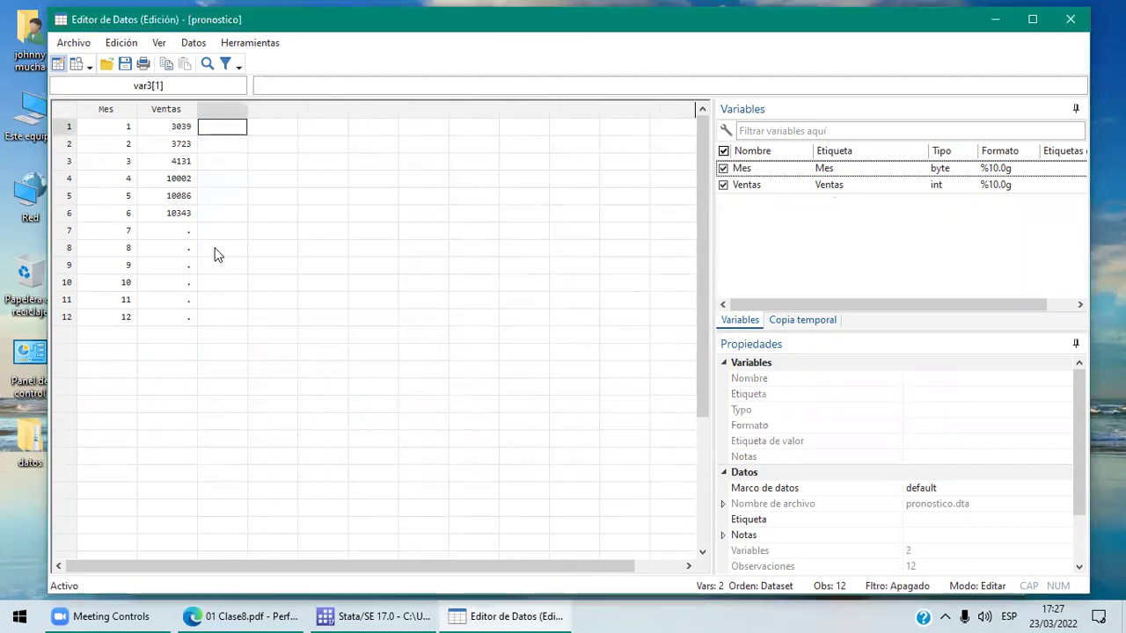
# - Examine the observations for Mes 7 to 12 and their Ventas values in the data editor
pyautogui.moveTo(186, 236); pyautogui.dragTo(200, 344)
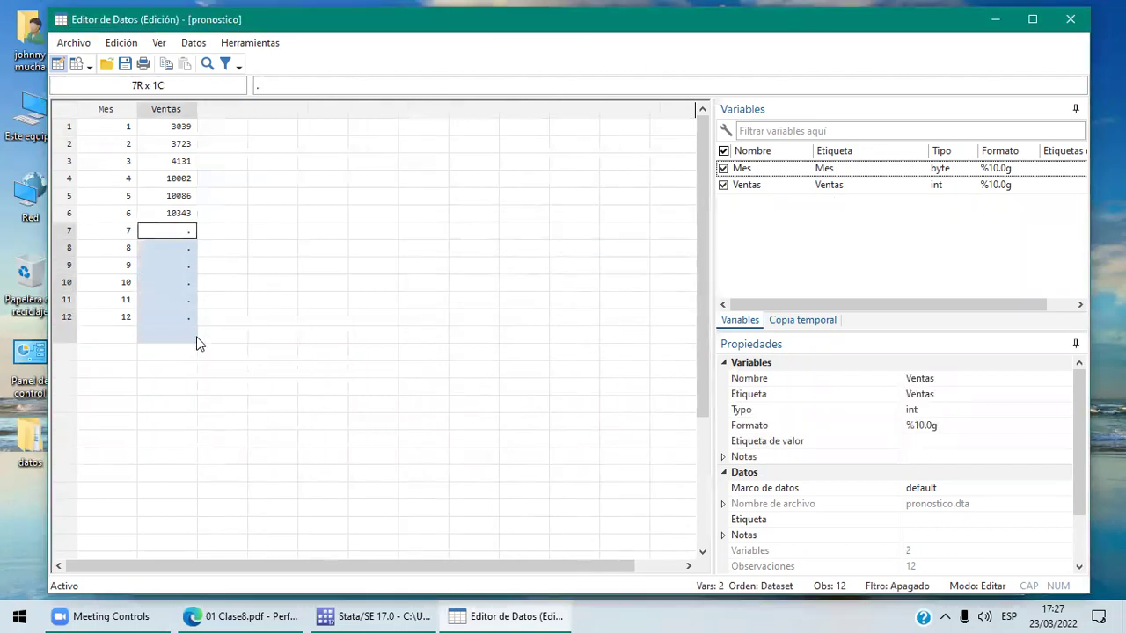
pyautogui.click(315, 243)
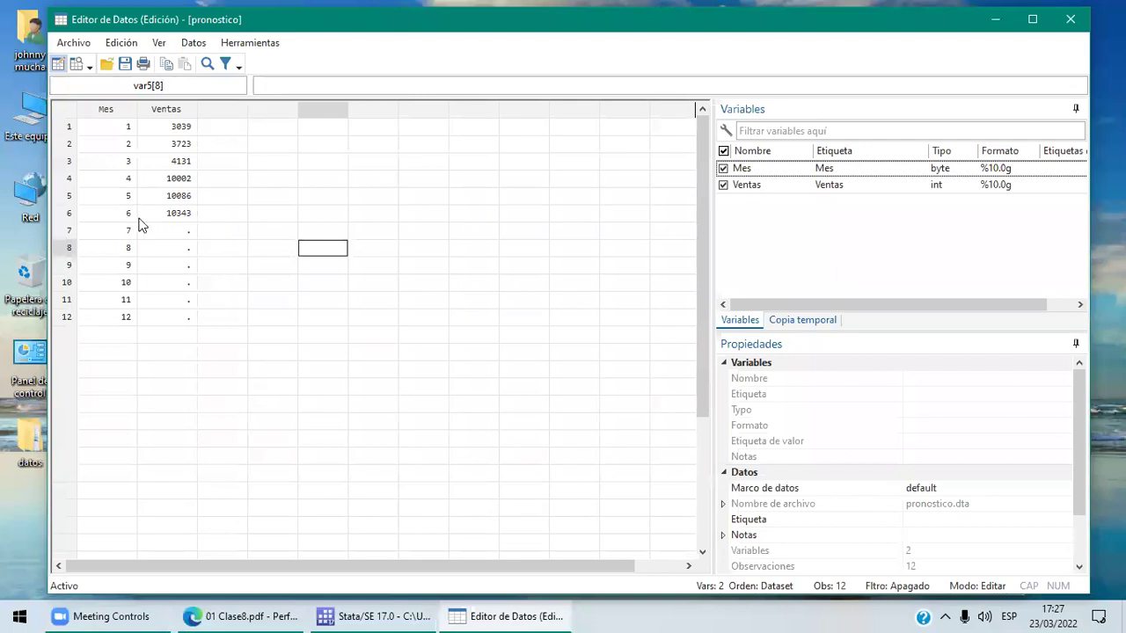
pyautogui.click(67, 232)
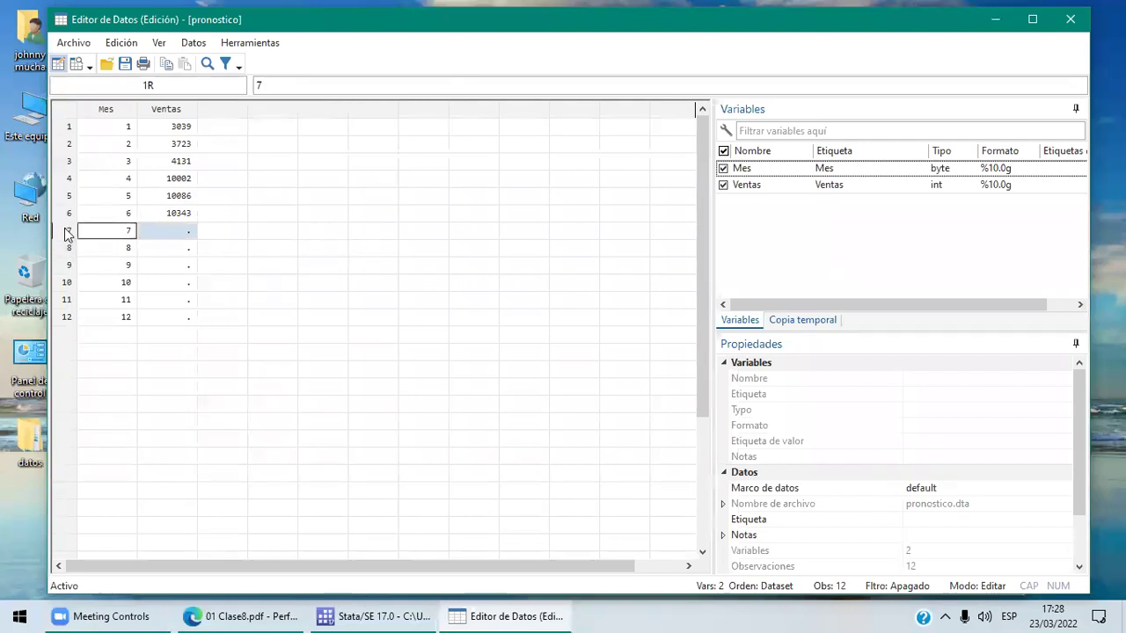
pyautogui.hotkey('shift', 'Down')
pyautogui.hotkey('shift', 'Down')
pyautogui.hotkey('shift', 'Down')
pyautogui.hotkey('shift', 'Down')
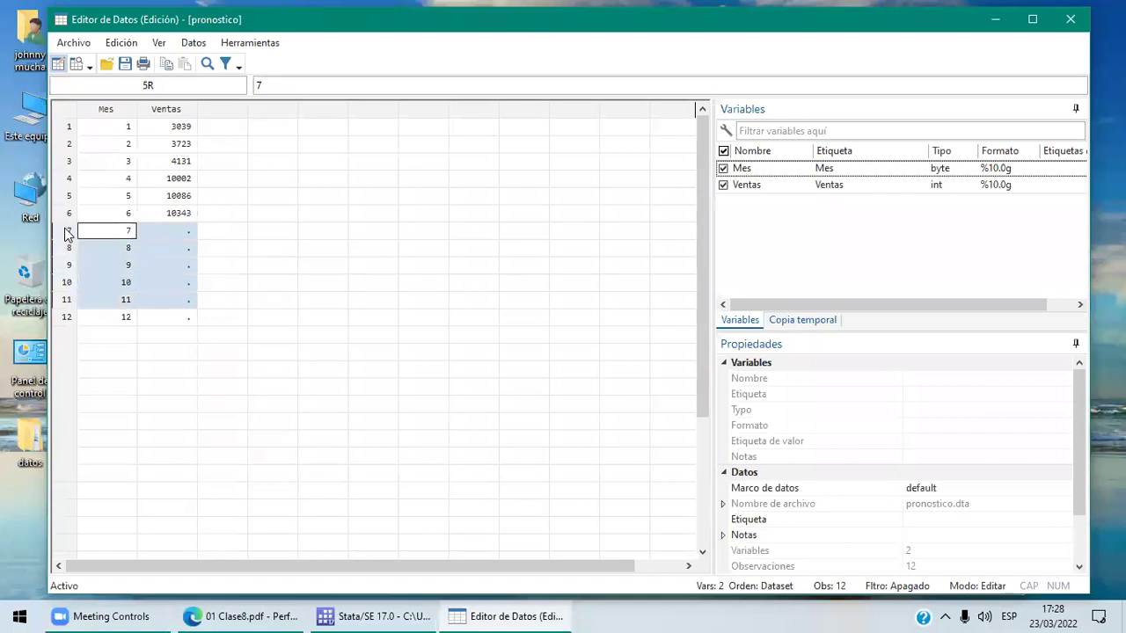
pyautogui.hotkey('shift', 'Down')
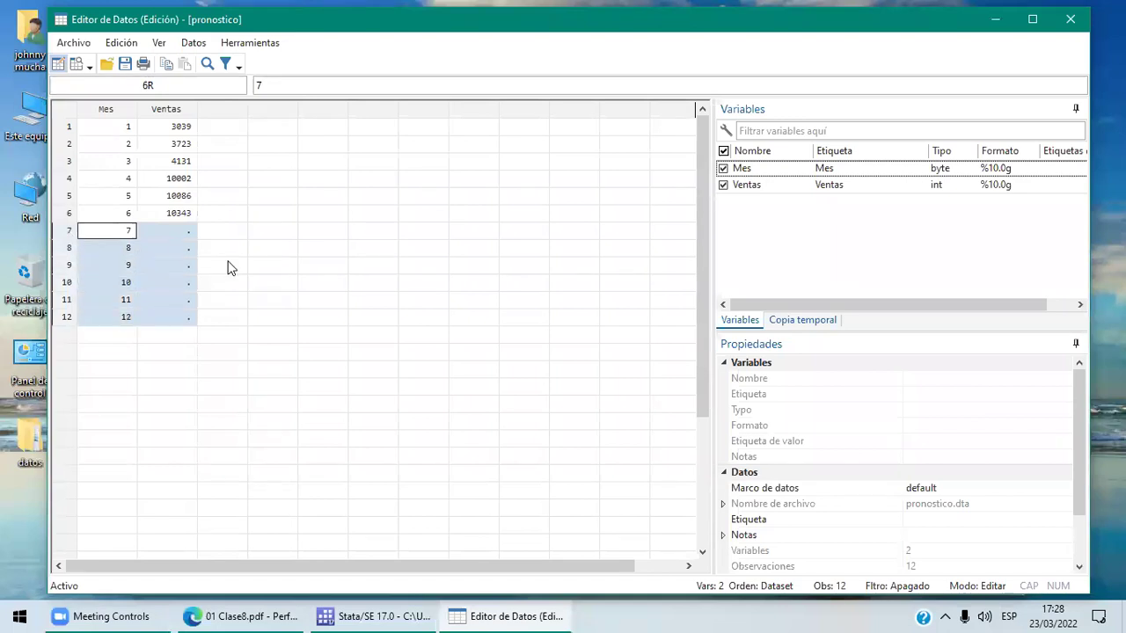
pyautogui.click(229, 265)
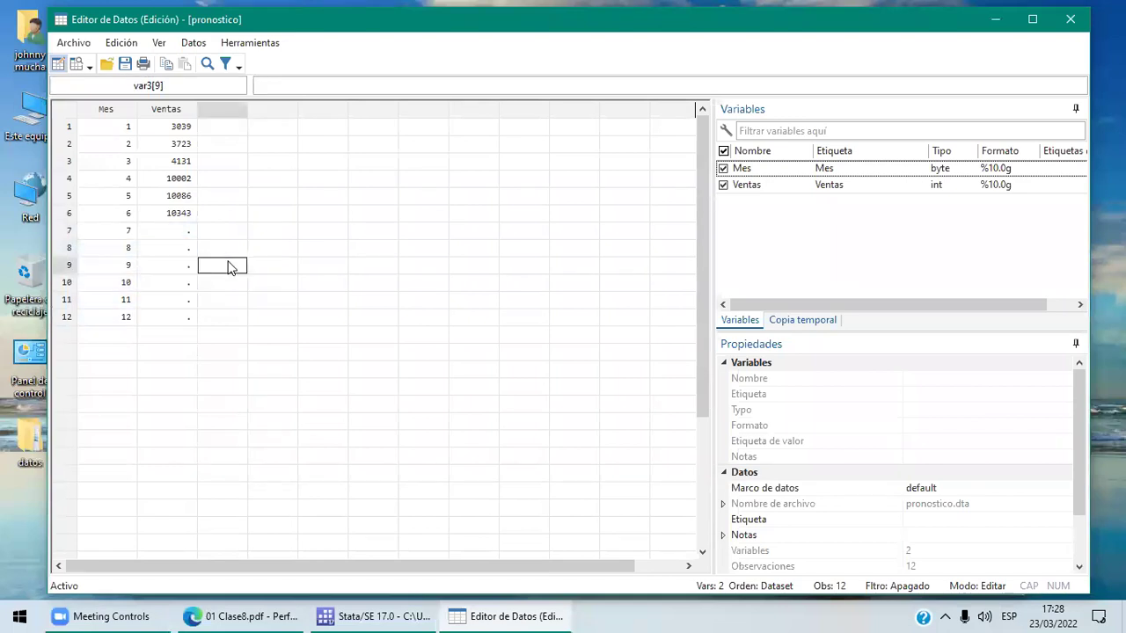
pyautogui.click(323, 438)
# - Return to the main Stata window and run the regression of sales on month with "reg Ventas Mes"
pyautogui.click(374, 616)
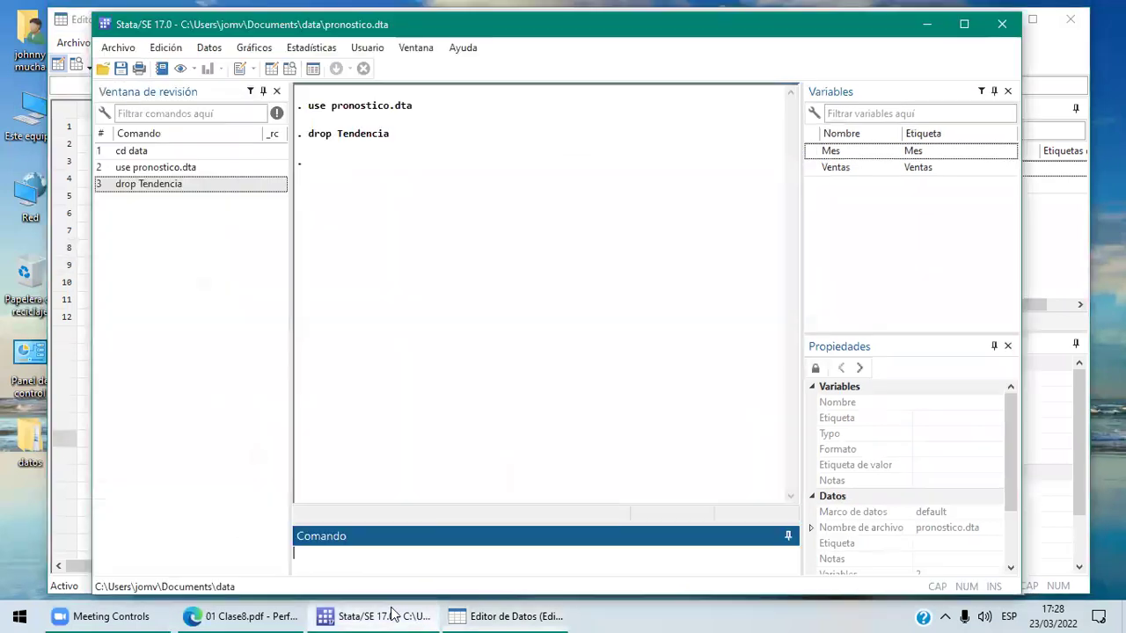
pyautogui.click(372, 562)
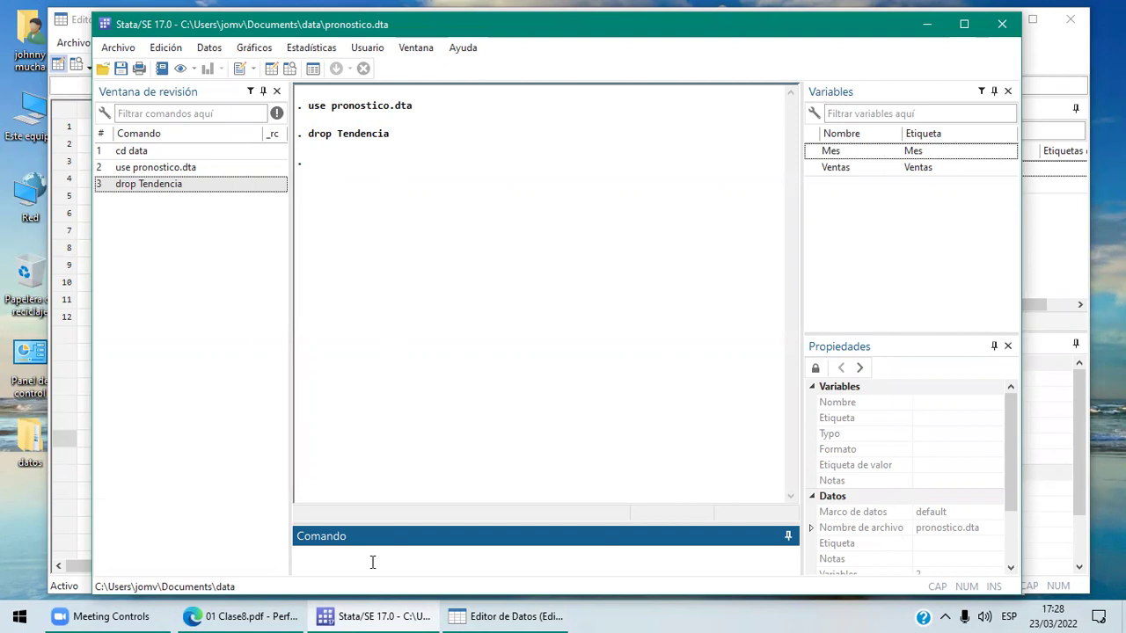
pyautogui.write('reg')
pyautogui.click(489, 615)
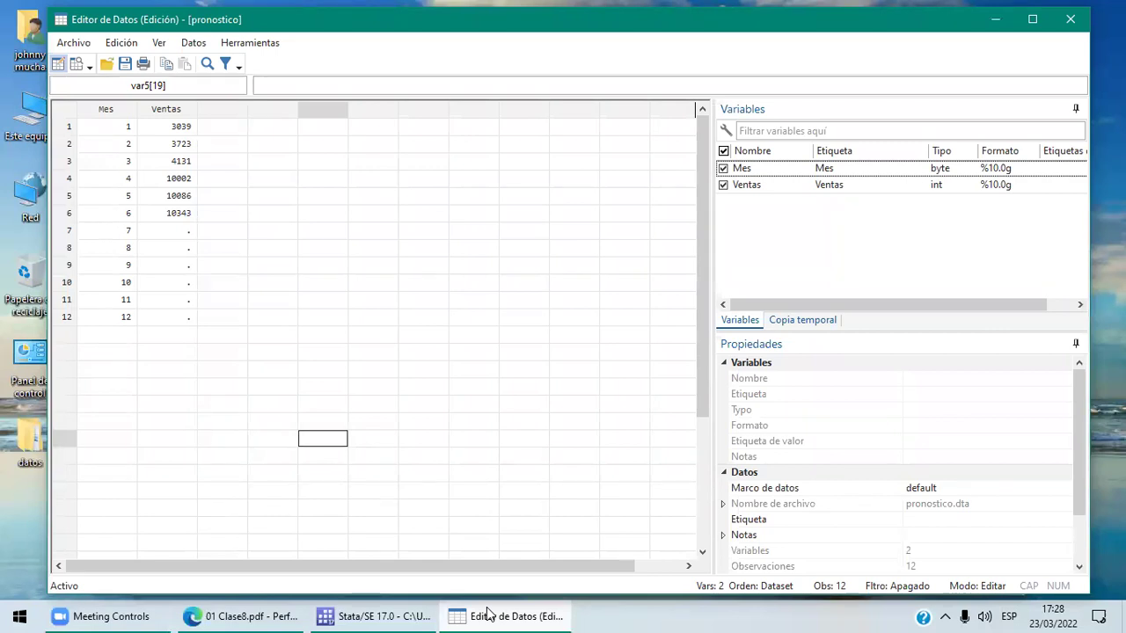
pyautogui.click(368, 616)
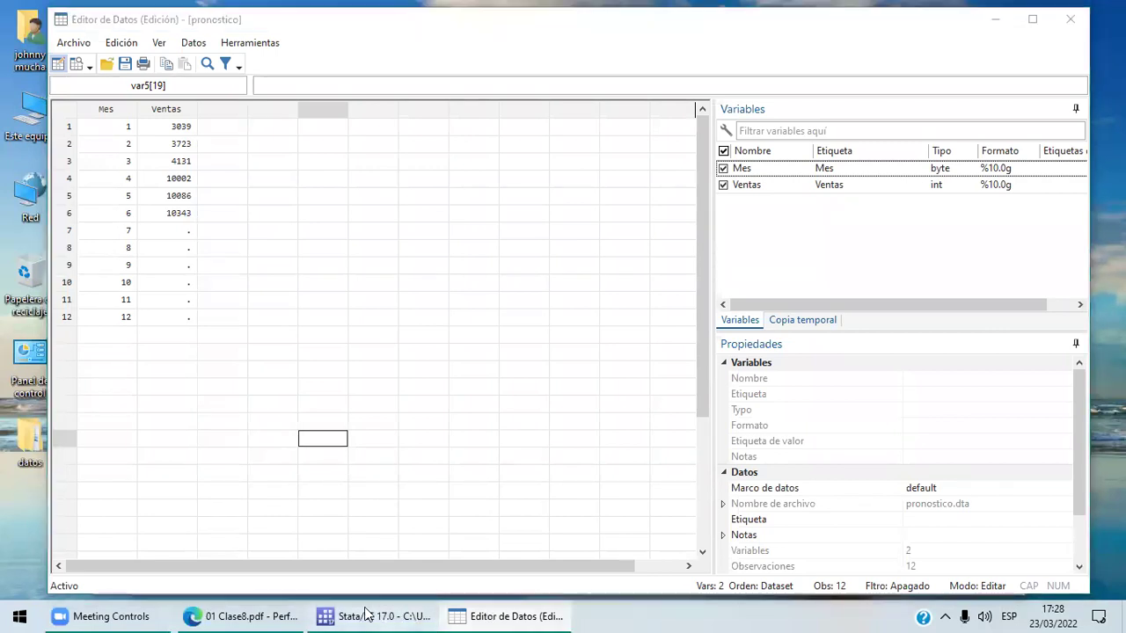
pyautogui.write('Venta')
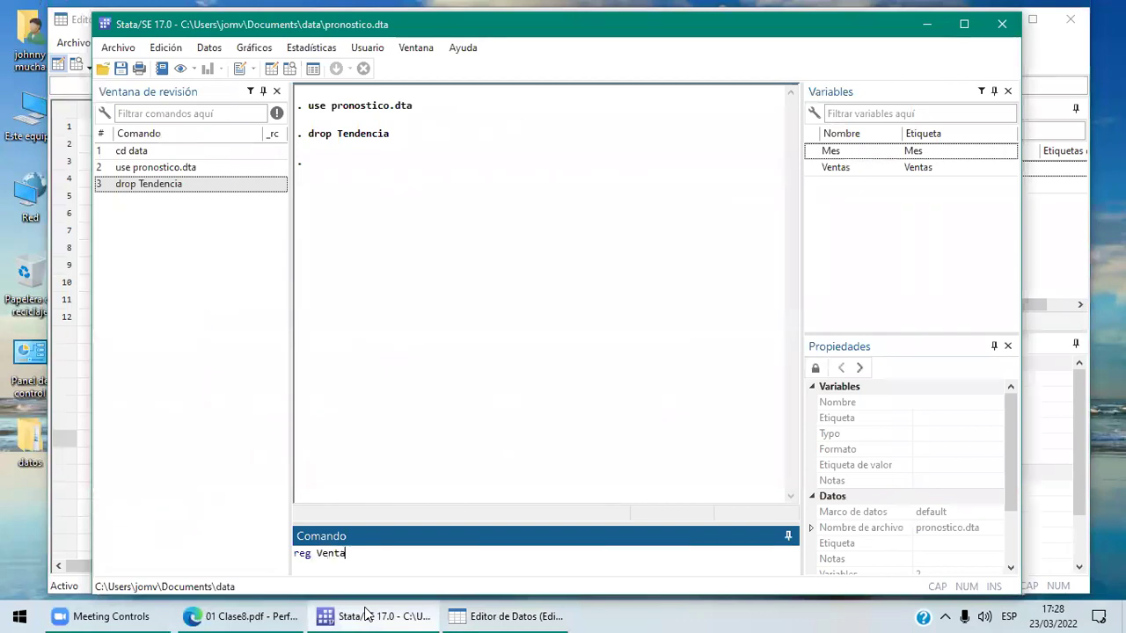
pyautogui.write('s Mes')
pyautogui.press('Return')
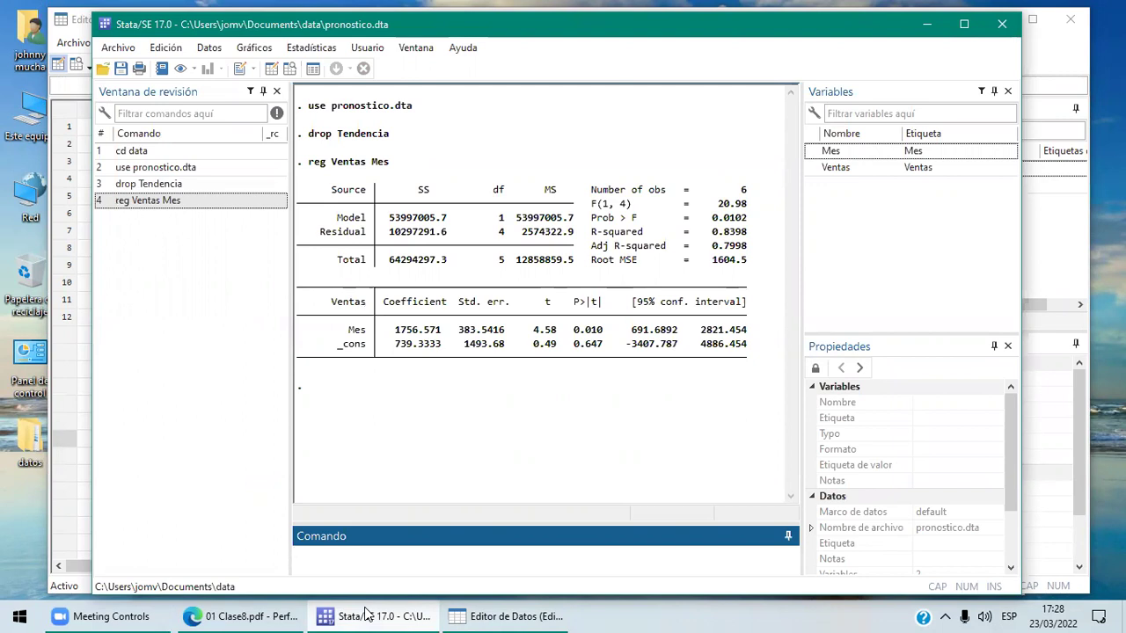
# - Check the observations for Mes 6 and 7 in the data editor, then go back to the regression output
pyautogui.click(488, 616)
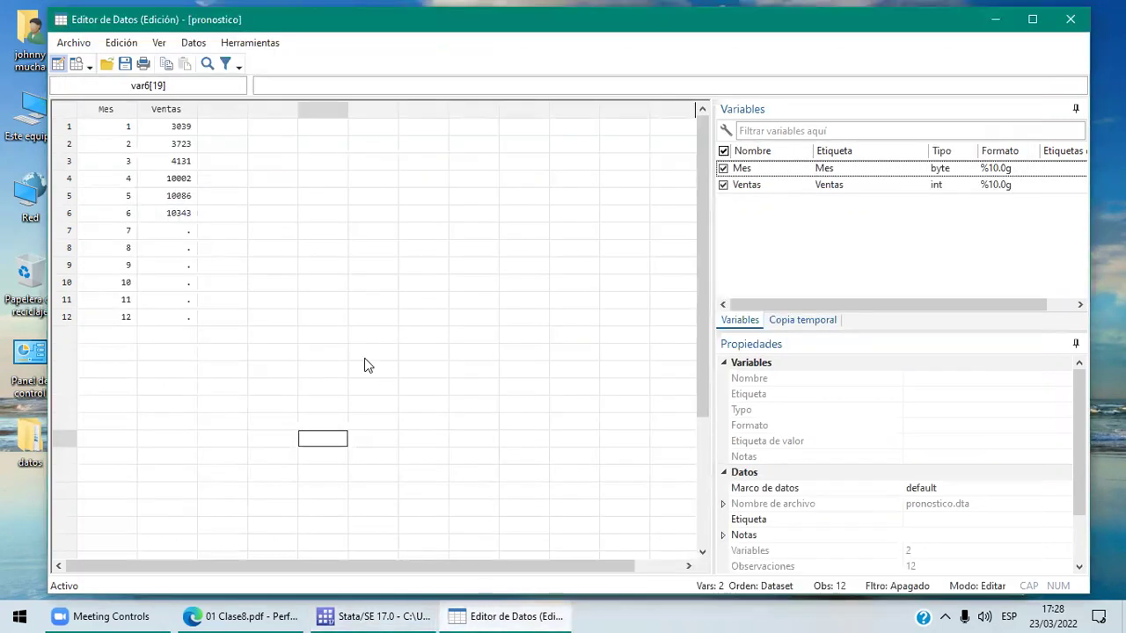
pyautogui.click(67, 212)
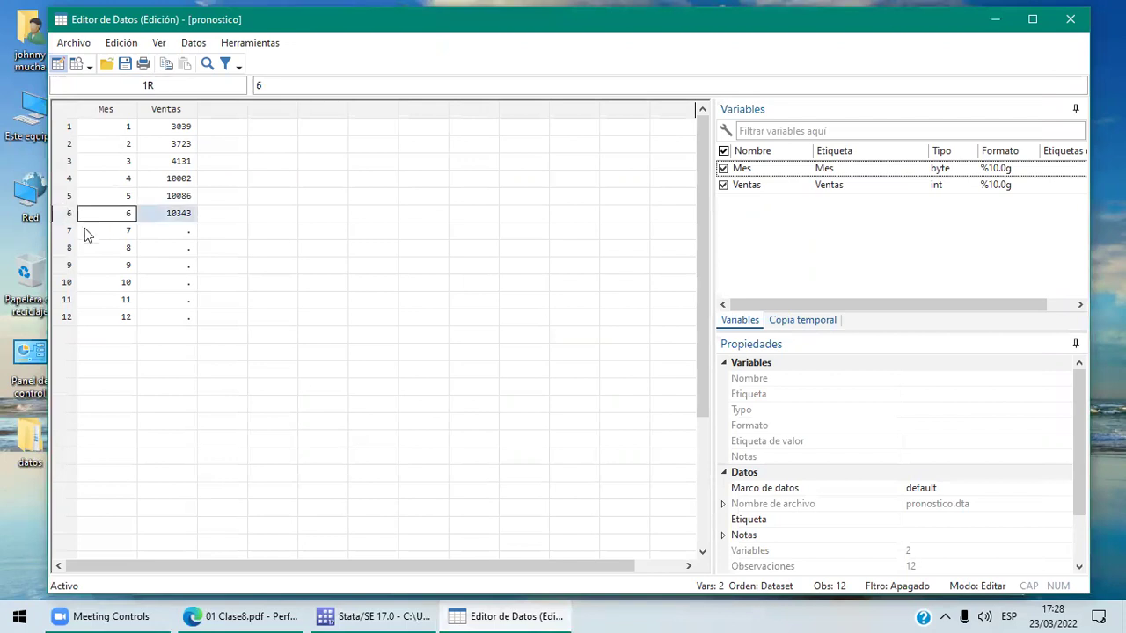
pyautogui.click(70, 233)
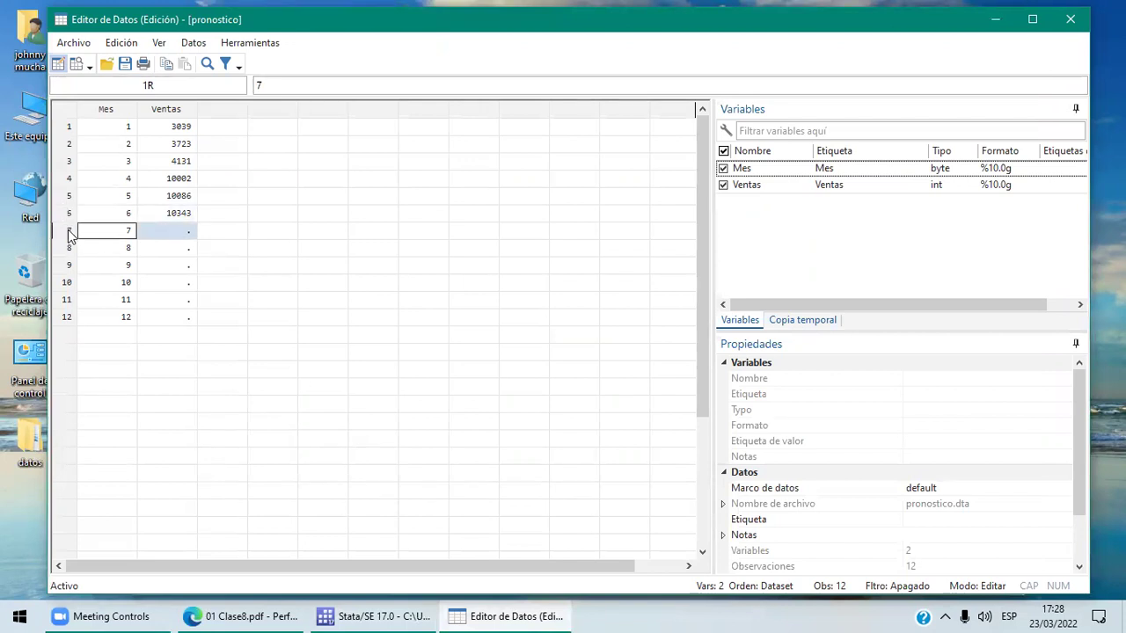
pyautogui.click(402, 616)
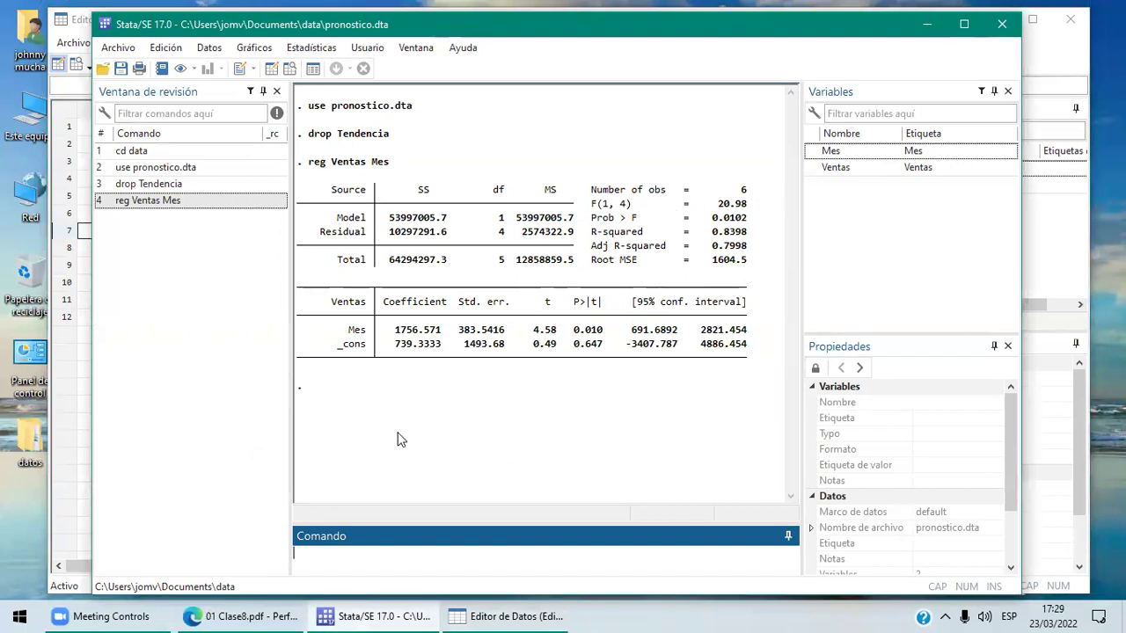
# - Compare the months without sales in the data editor against the regression coefficients in the main Stata window
pyautogui.click(490, 613)
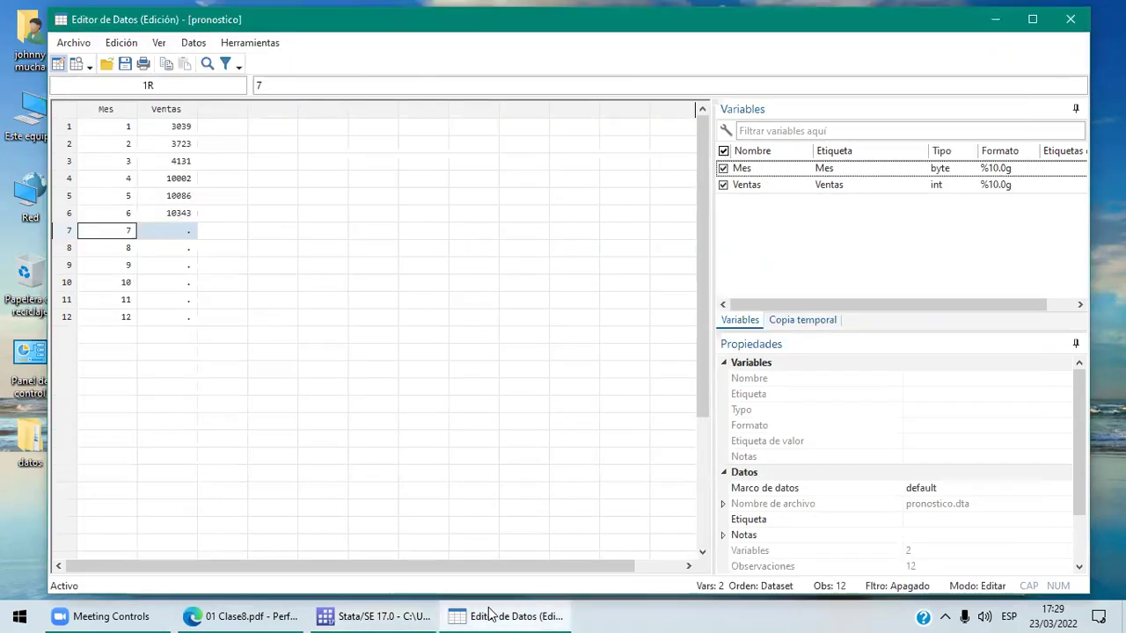
pyautogui.click(411, 613)
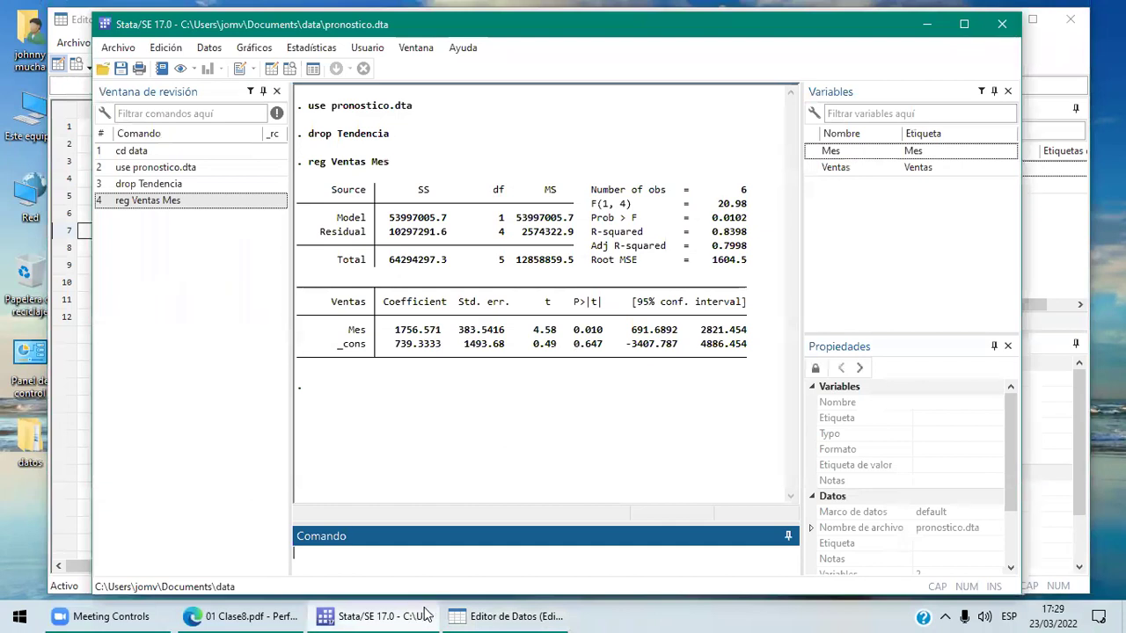
pyautogui.click(506, 616)
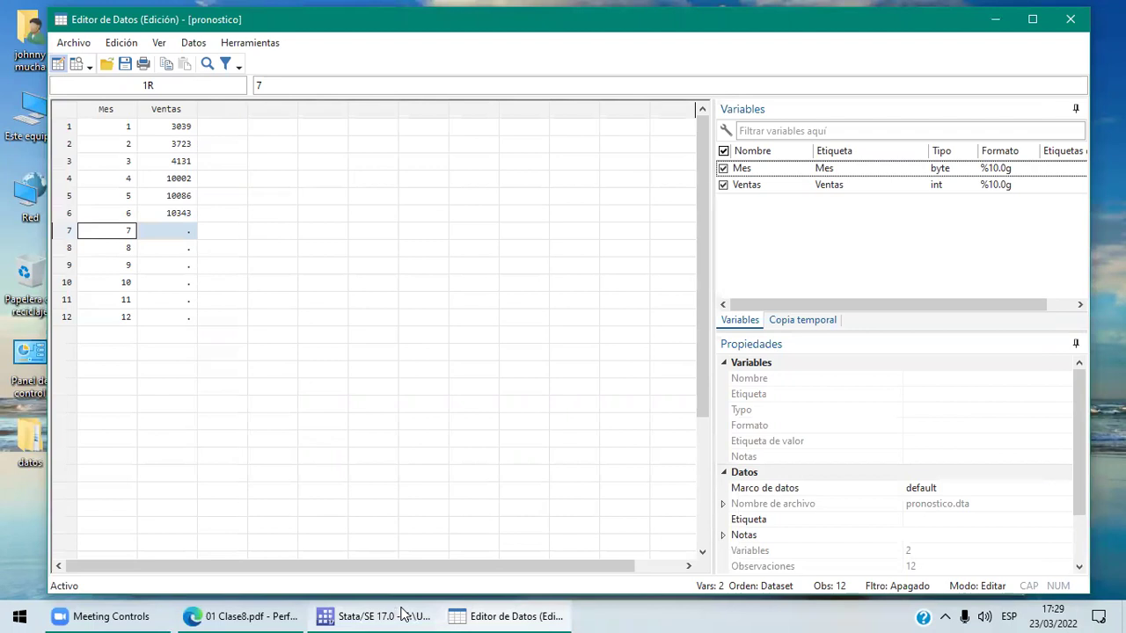
pyautogui.click(402, 613)
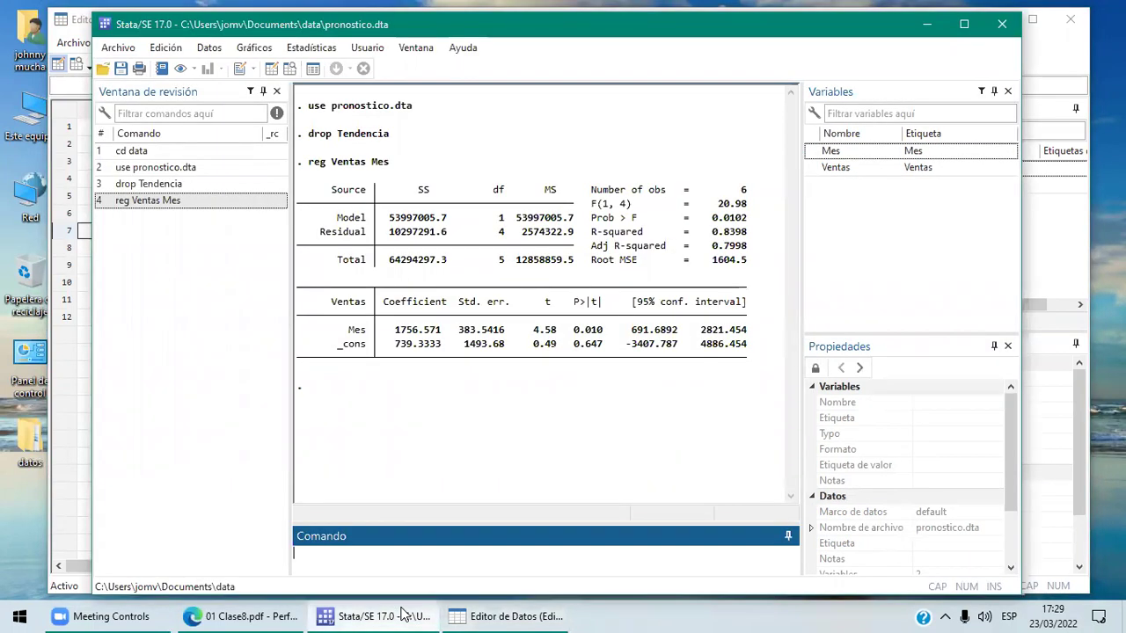
# - Enter the forecast formula "generate pronostico=739.3333+1756.571*Mes in" in the command line, leaving the observation range open
pyautogui.click(449, 538)
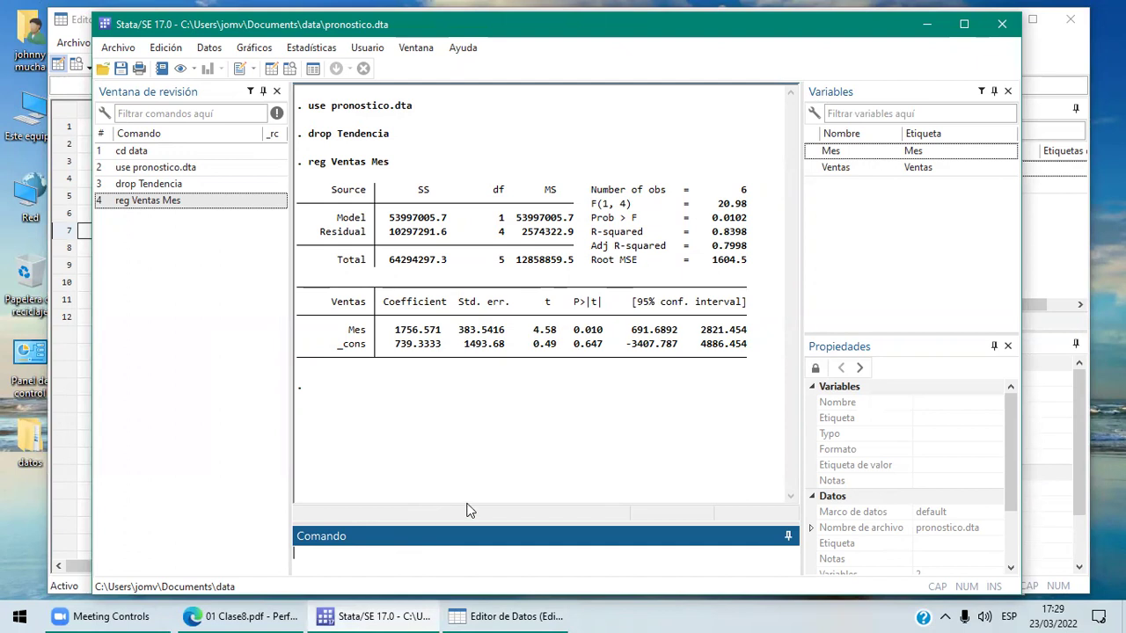
pyautogui.write('generate')
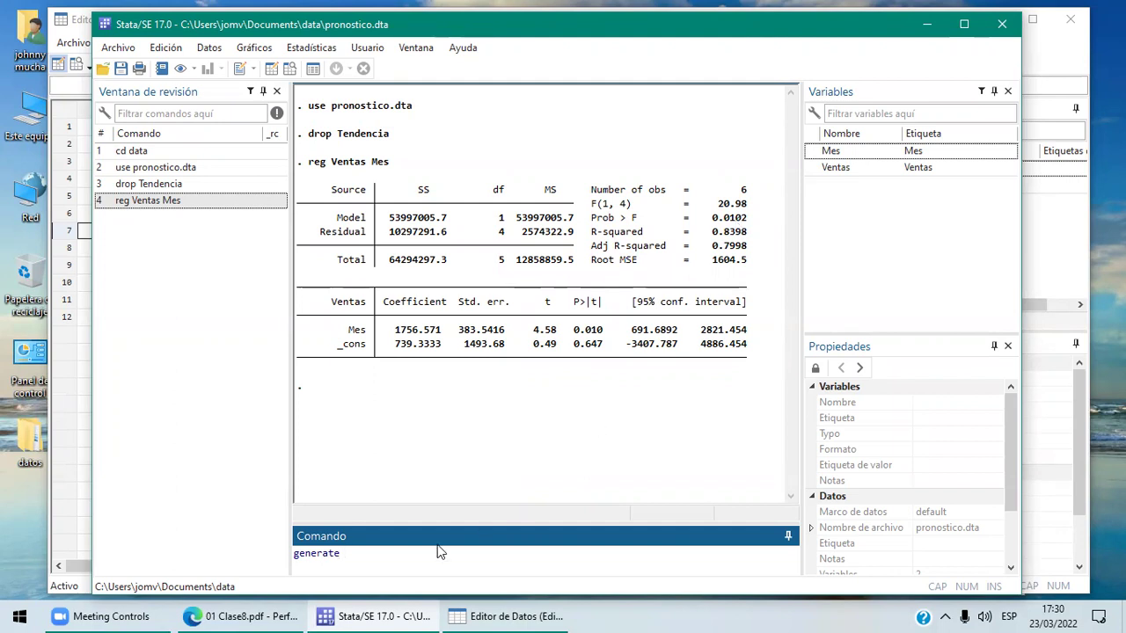
pyautogui.write('pronostico=')
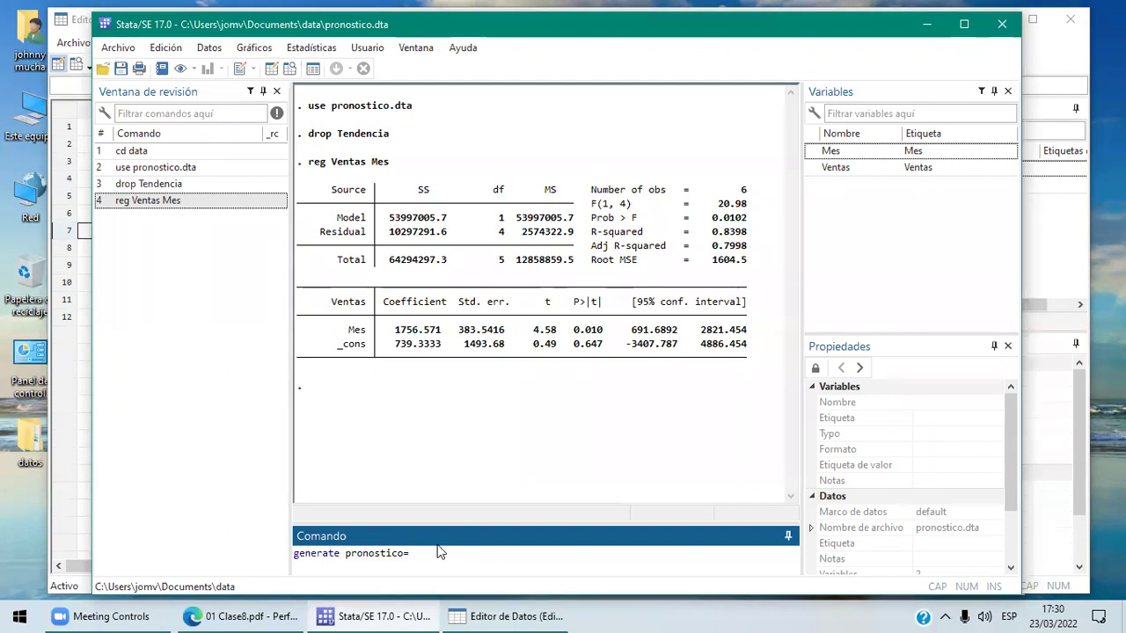
pyautogui.write('739.3333+1756')
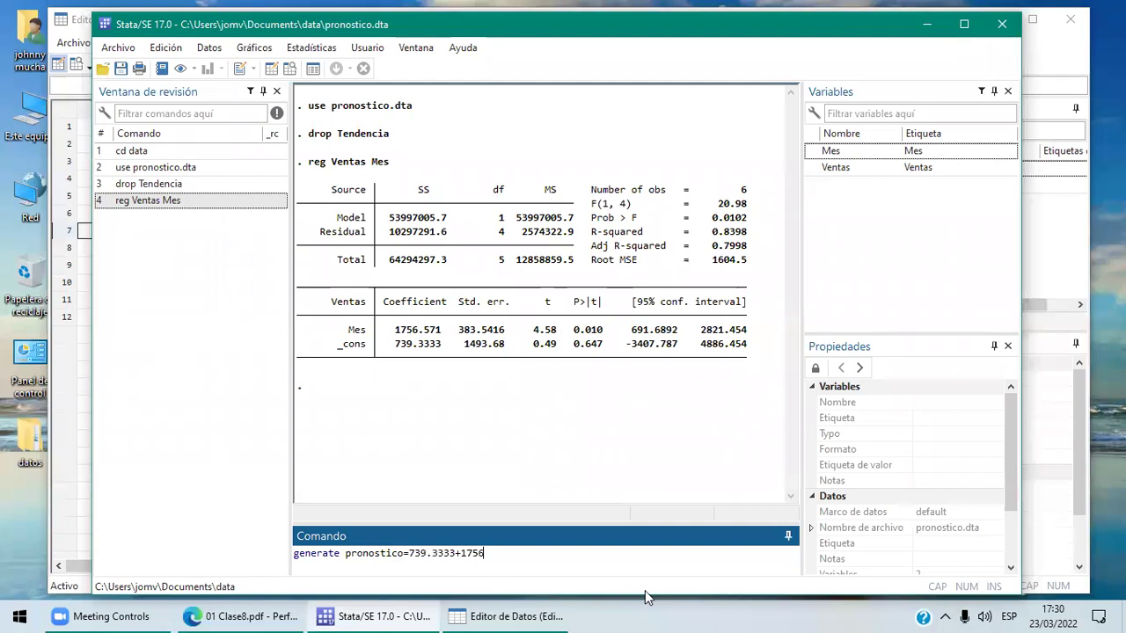
pyautogui.write('.571*')
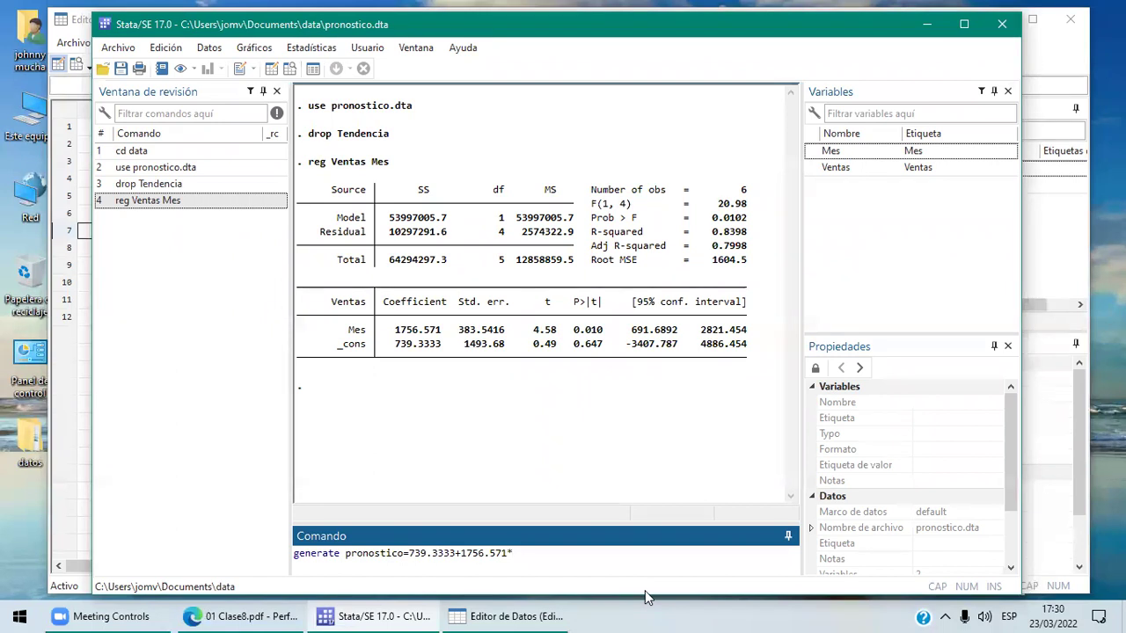
pyautogui.write('Mes')
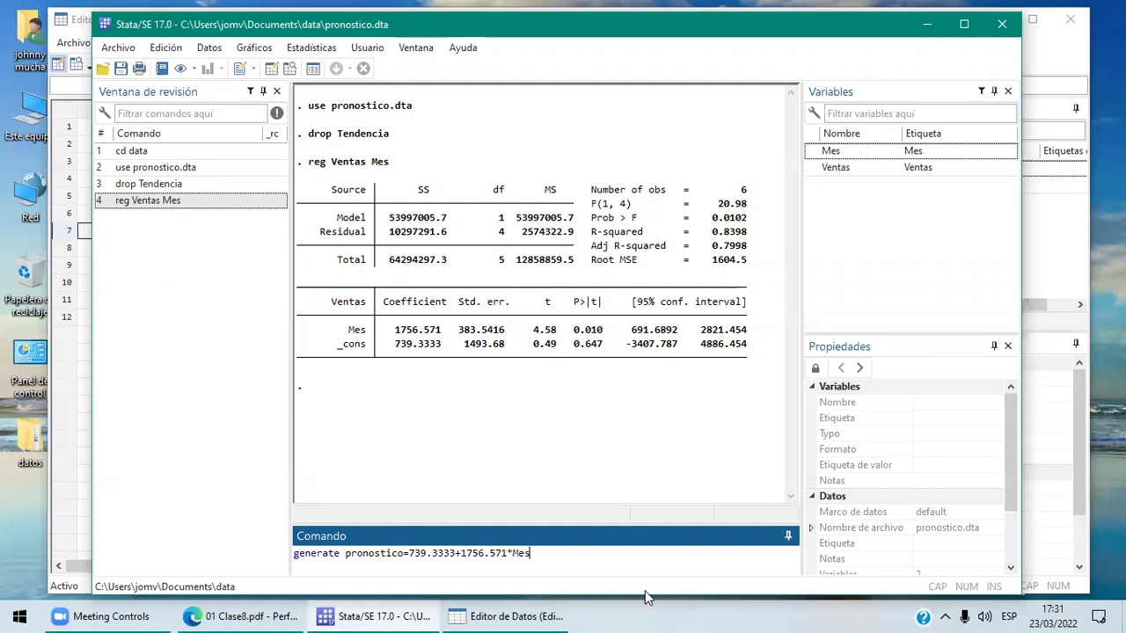
pyautogui.write(' in')
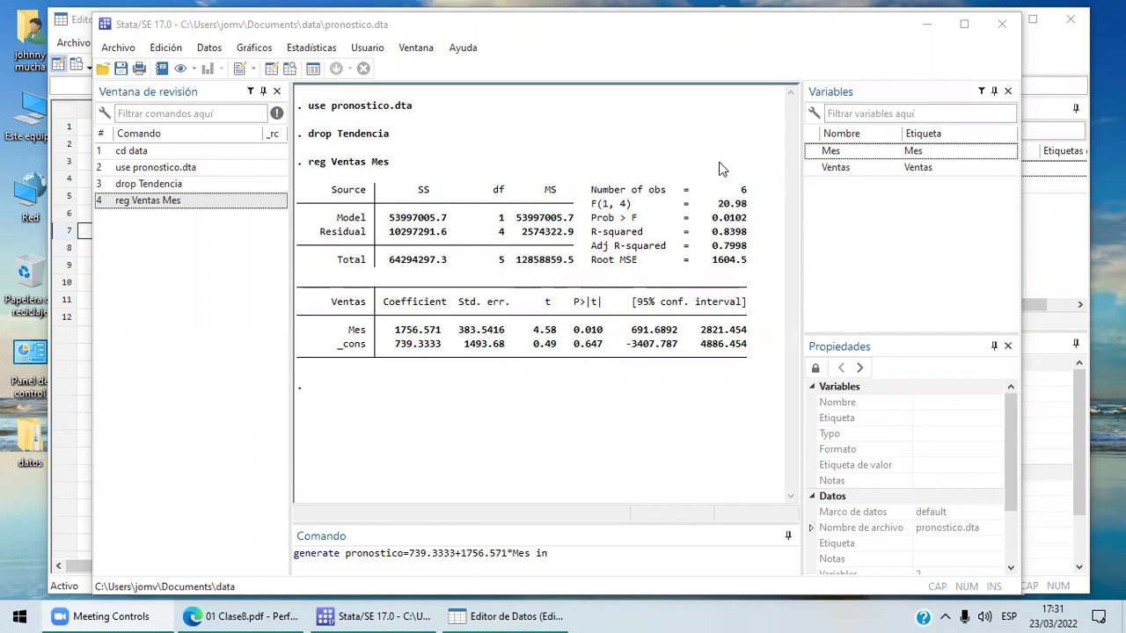
pyautogui.click(555, 554)
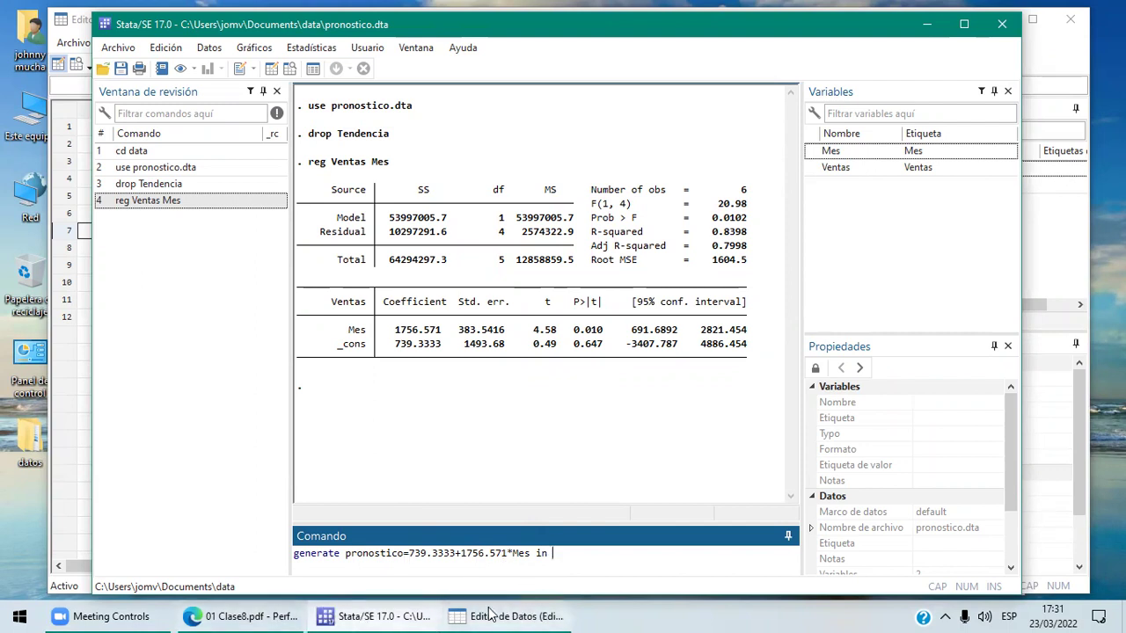
# - Check the row numbers of the months without sales in the data editor, complete the forecast command with the range 7/12 and run it
pyautogui.moveTo(490, 613)
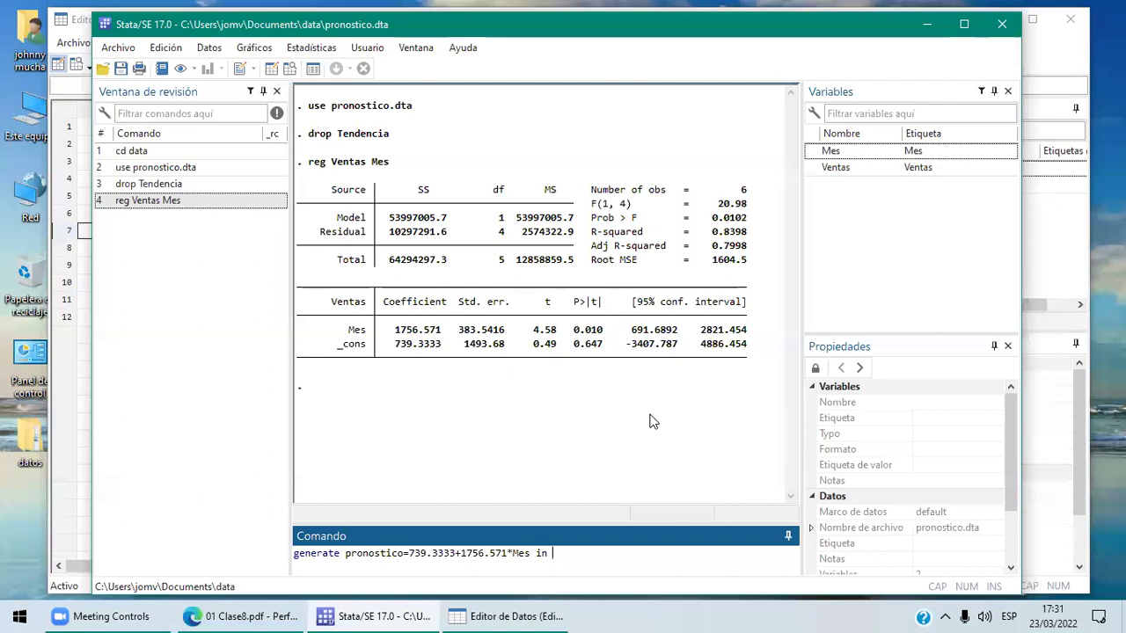
pyautogui.click(505, 615)
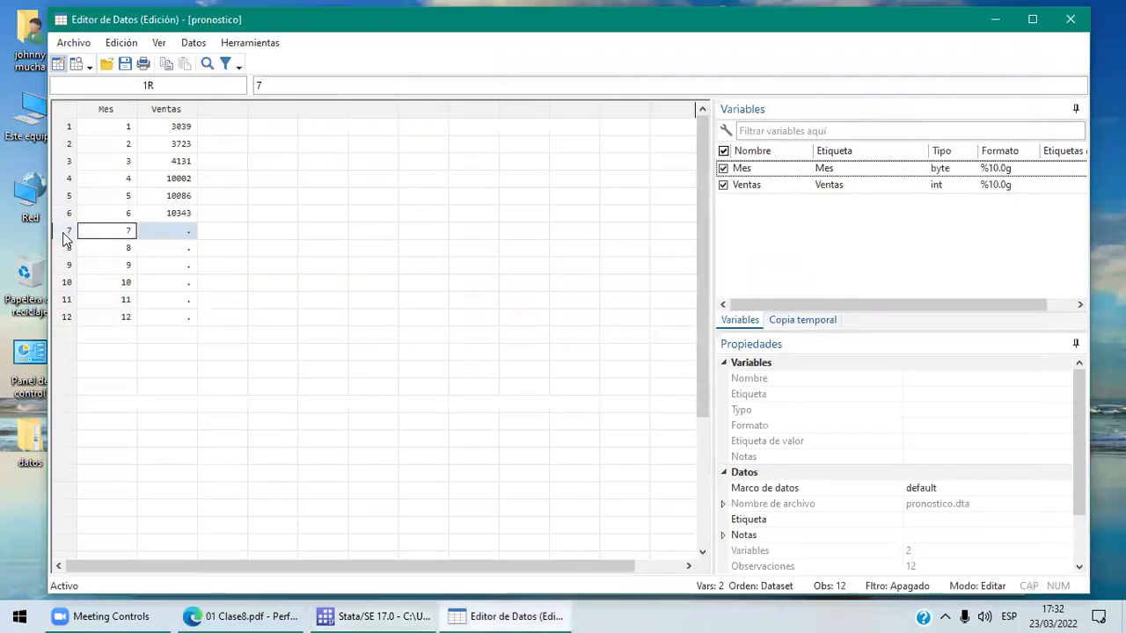
pyautogui.click(378, 615)
pyautogui.click(378, 616)
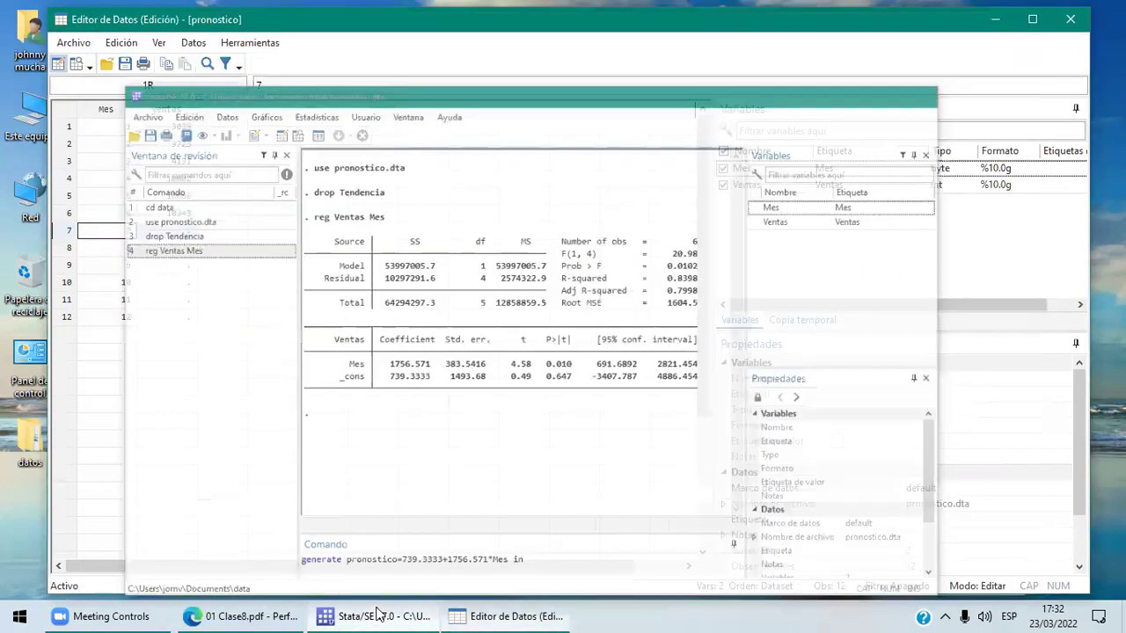
pyautogui.click(378, 616)
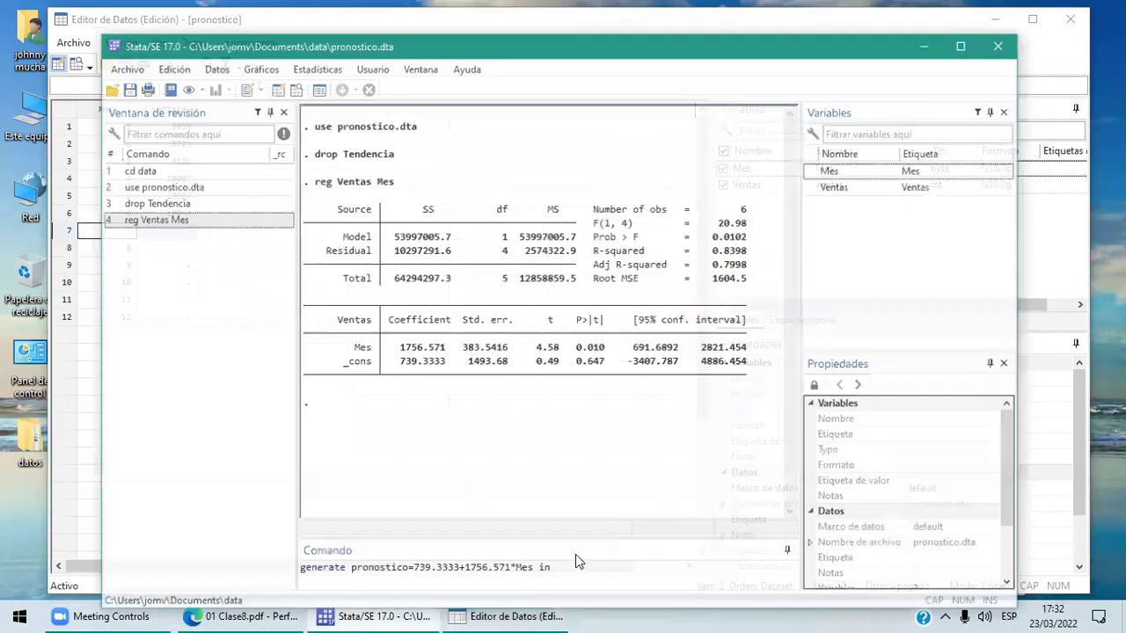
pyautogui.click(575, 554)
pyautogui.write('7/12')
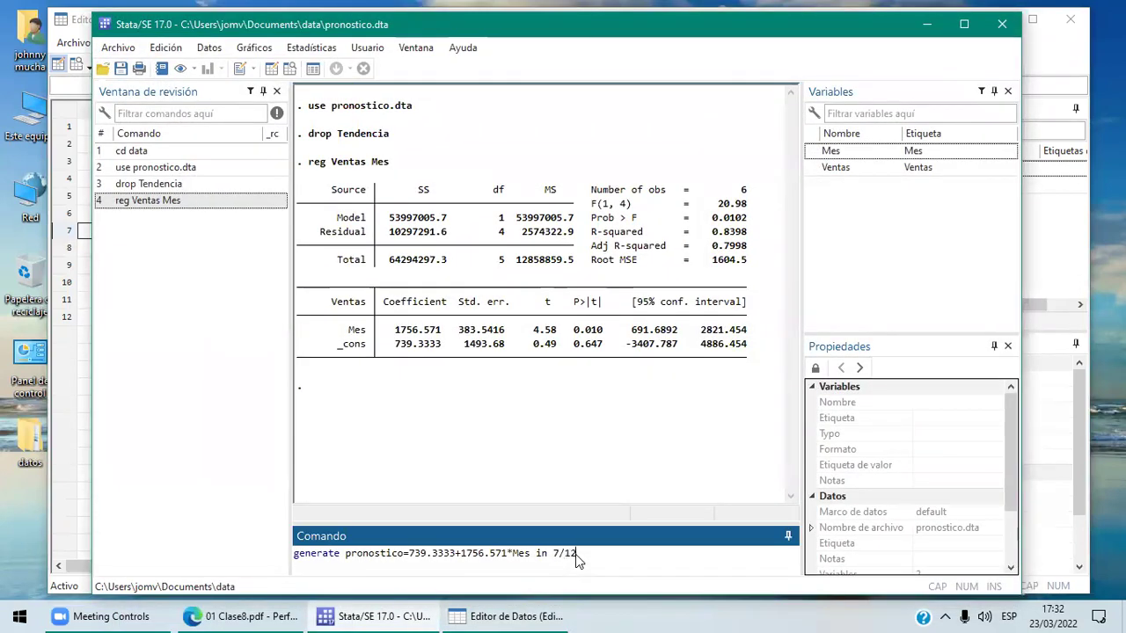
pyautogui.press('Return')
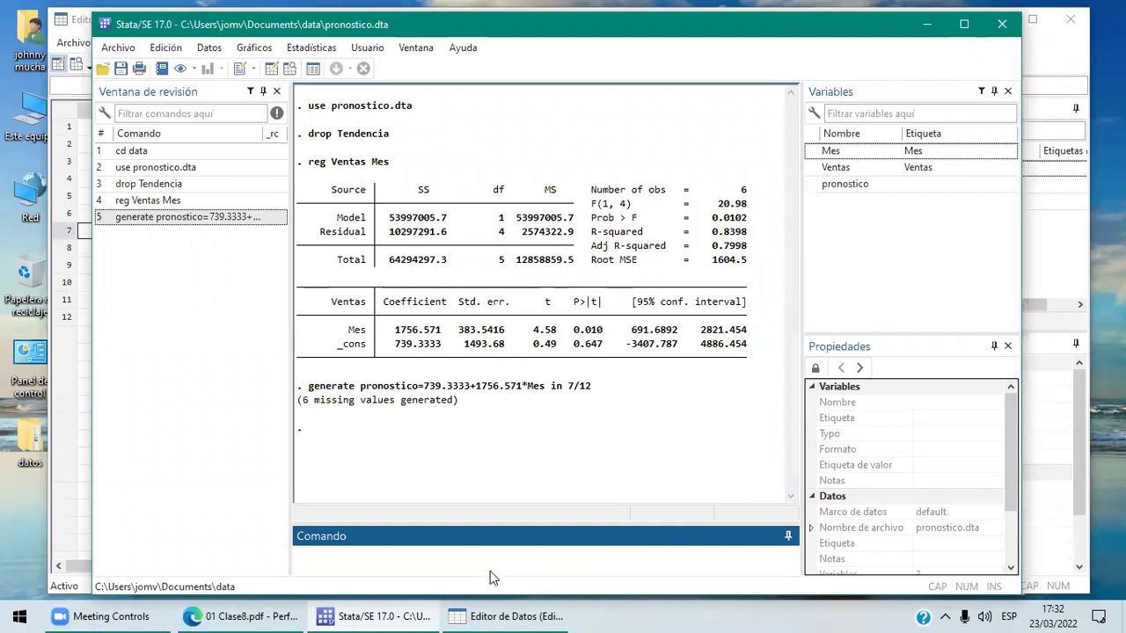
# - Examine the pronostico variable and its forecasts for months 7 to 12 in the data editor
pyautogui.click(510, 616)
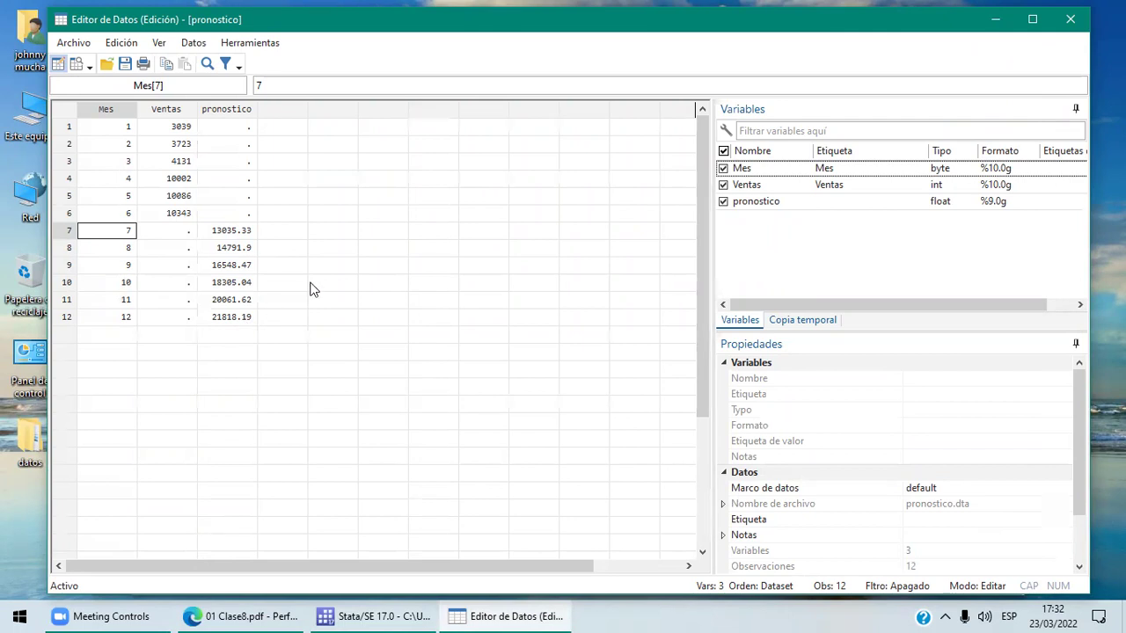
pyautogui.click(292, 108)
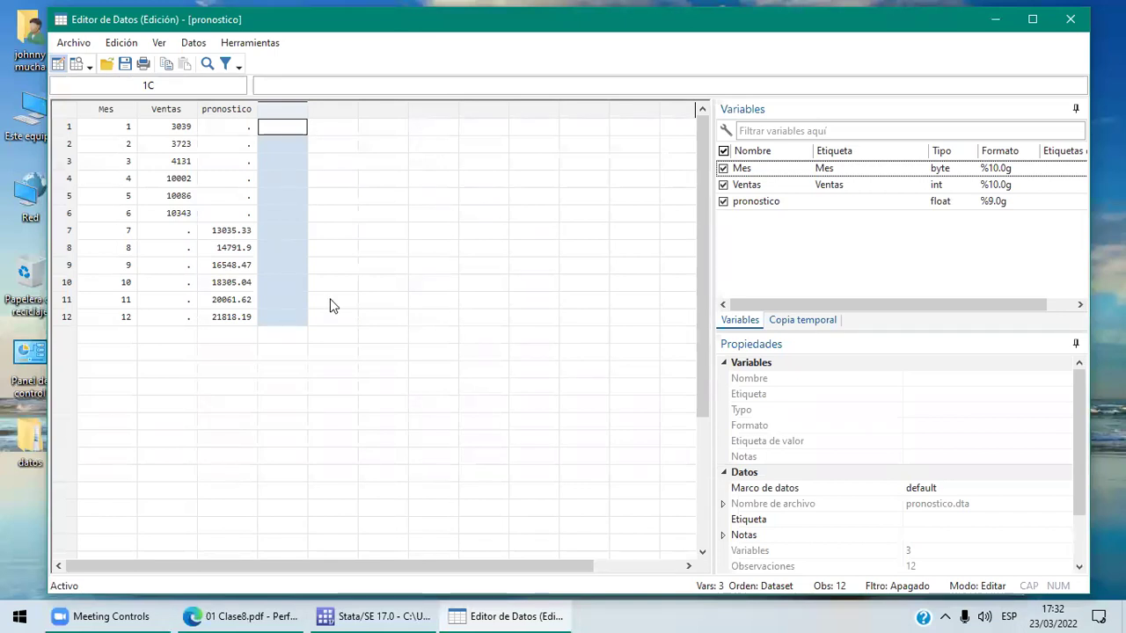
pyautogui.click(240, 110)
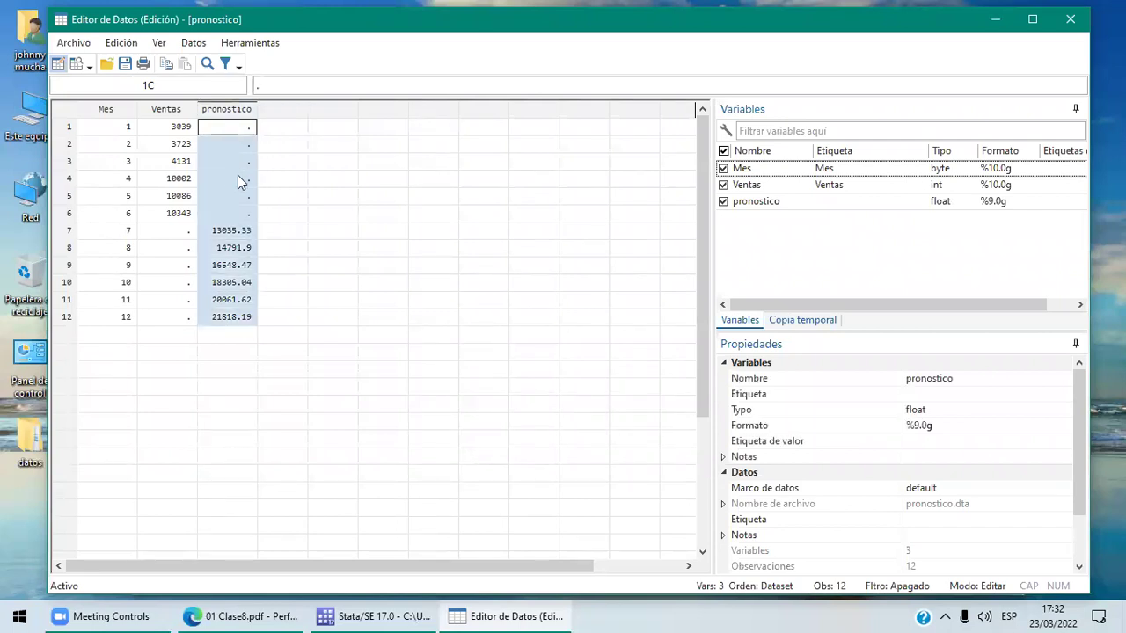
pyautogui.click(291, 111)
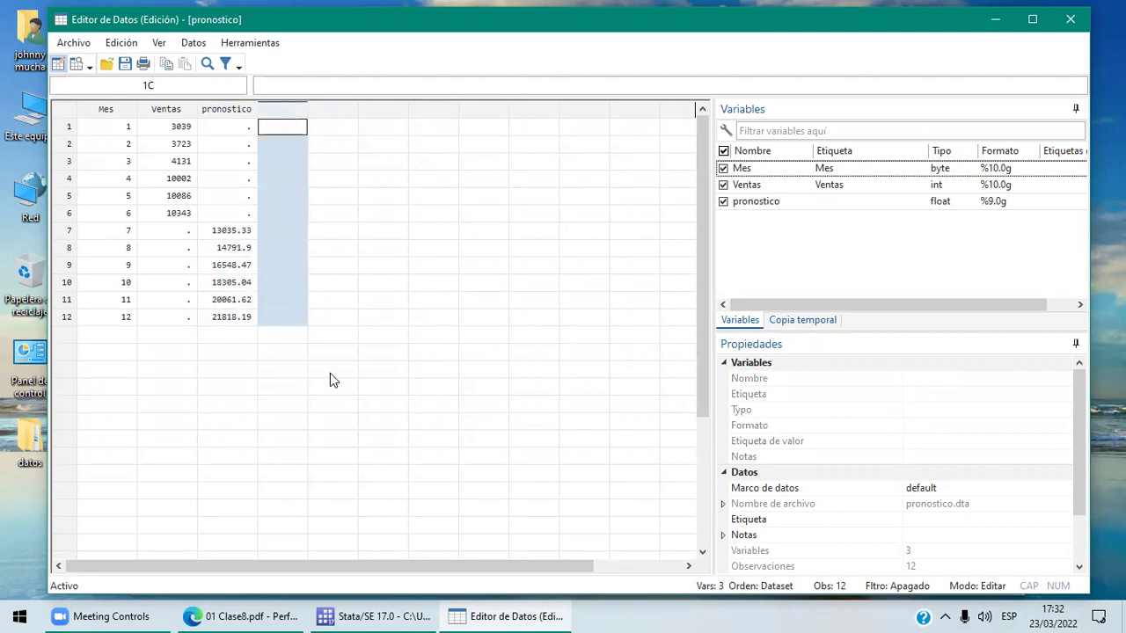
# - In the main Stata window, compute fitted values for the first six months with "generate estimacion=739.3333+1756.571*Mes in 1/6"
pyautogui.click(373, 616)
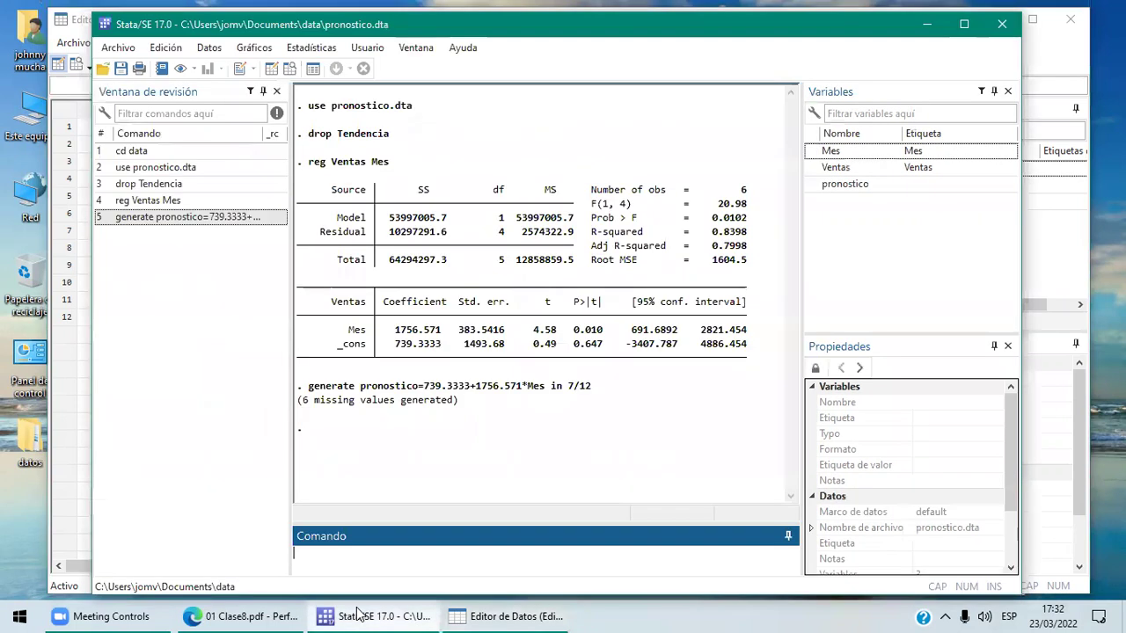
pyautogui.click(365, 564)
pyautogui.write('generat')
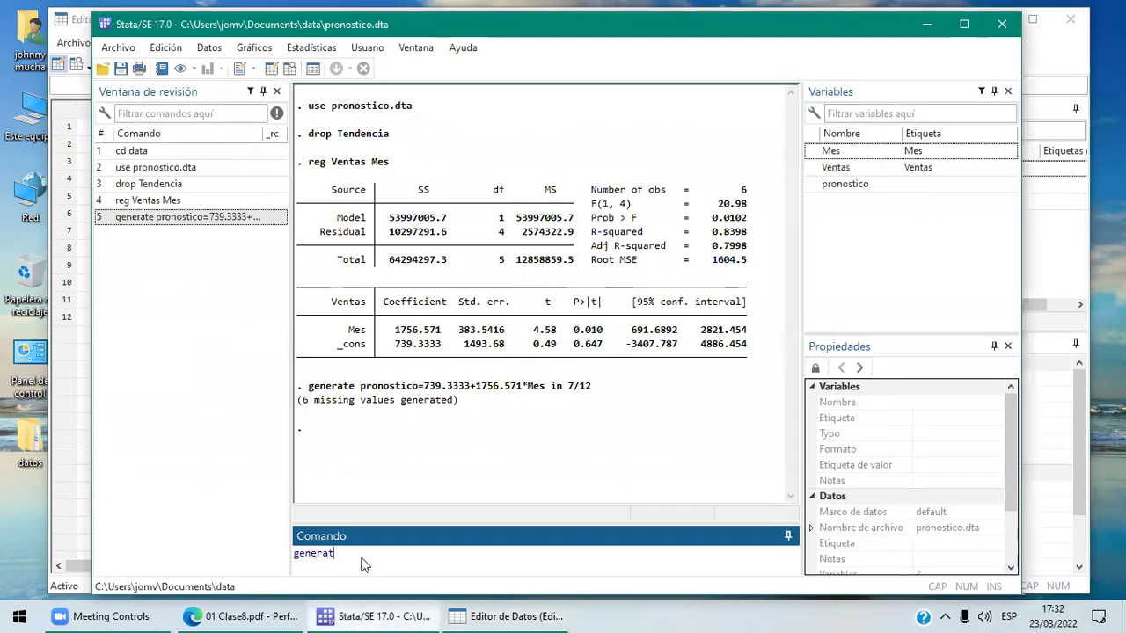
pyautogui.write('e estimacion=')
pyautogui.write('739')
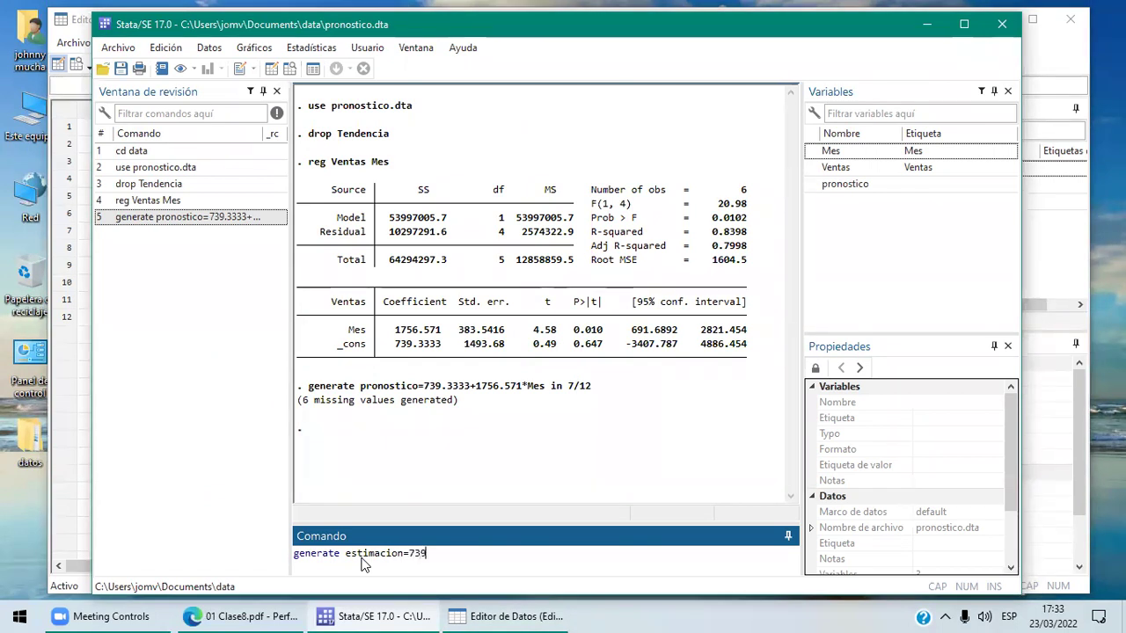
pyautogui.write('.3333+1756')
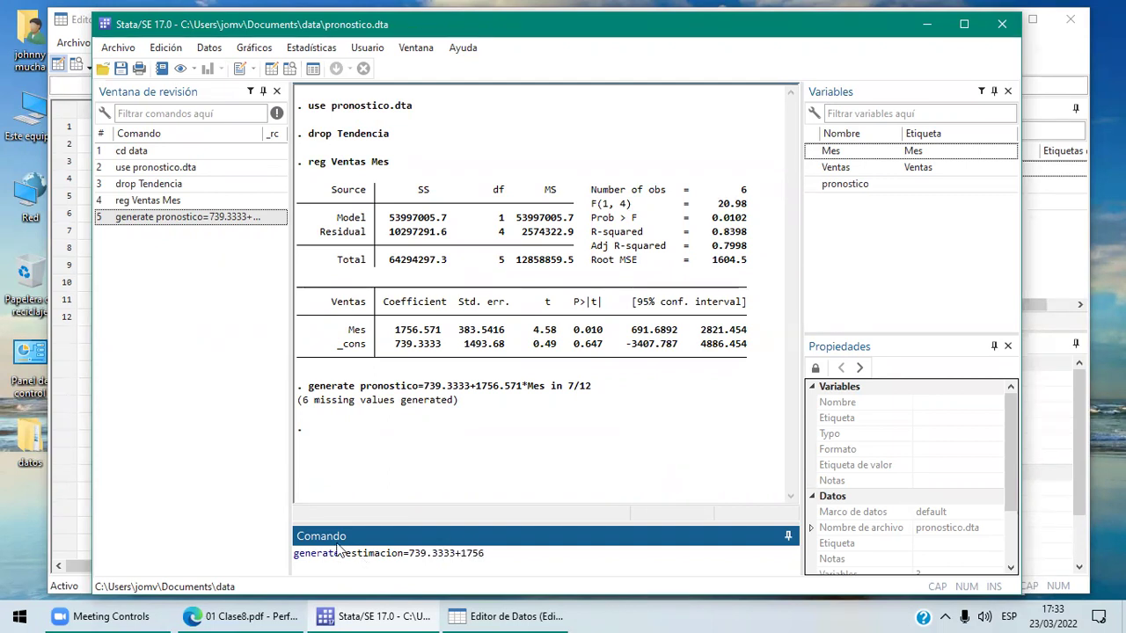
pyautogui.write('.')
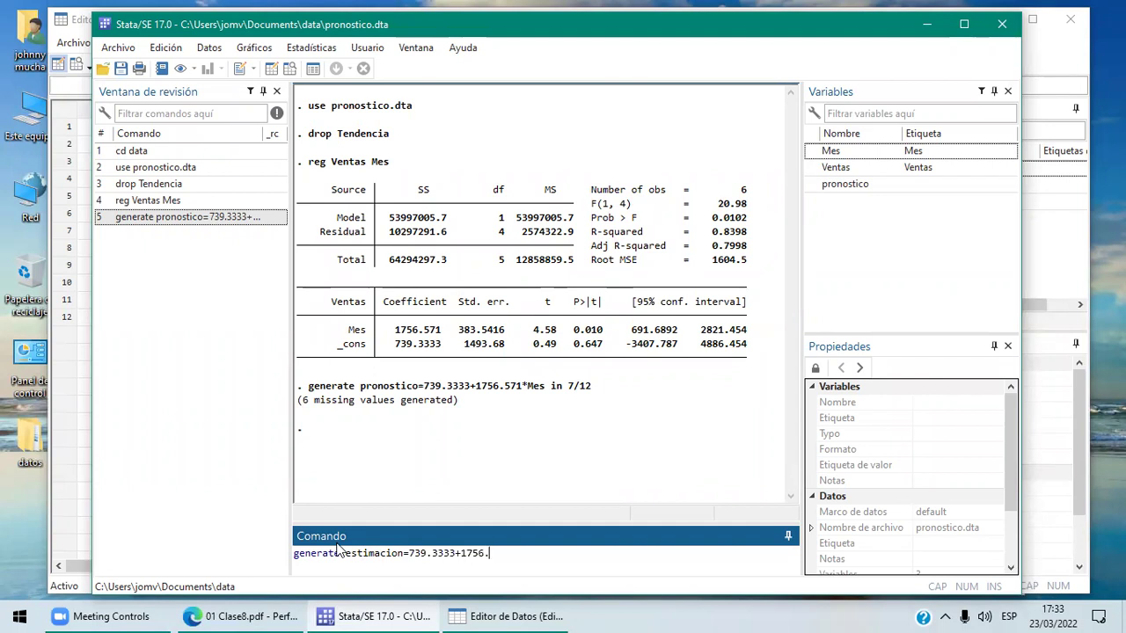
pyautogui.write('71*Mes i')
pyautogui.press('BackSpace')
pyautogui.press('BackSpace')
pyautogui.press('BackSpace')
pyautogui.press('BackSpace')
pyautogui.press('BackSpace')
pyautogui.press('BackSpace')
pyautogui.press('BackSpace')
pyautogui.press('BackSpace')
pyautogui.press('BackSpace')
pyautogui.press('BackSpace')
pyautogui.press('BackSpace')
pyautogui.press('BackSpace')
pyautogui.press('BackSpace')
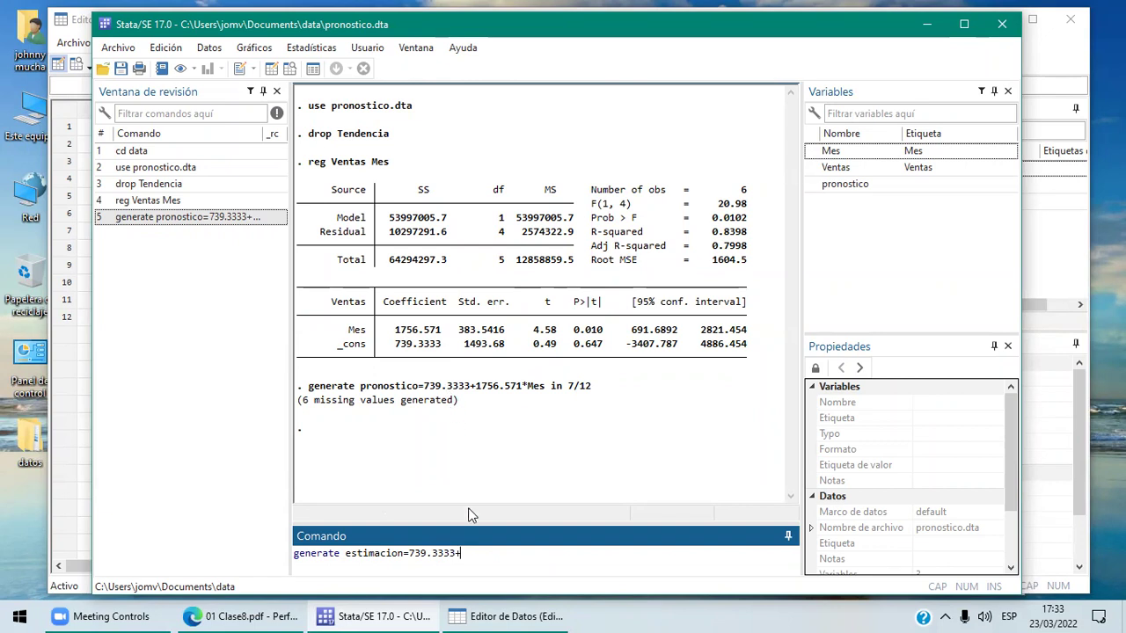
pyautogui.write('1756.571*Mes')
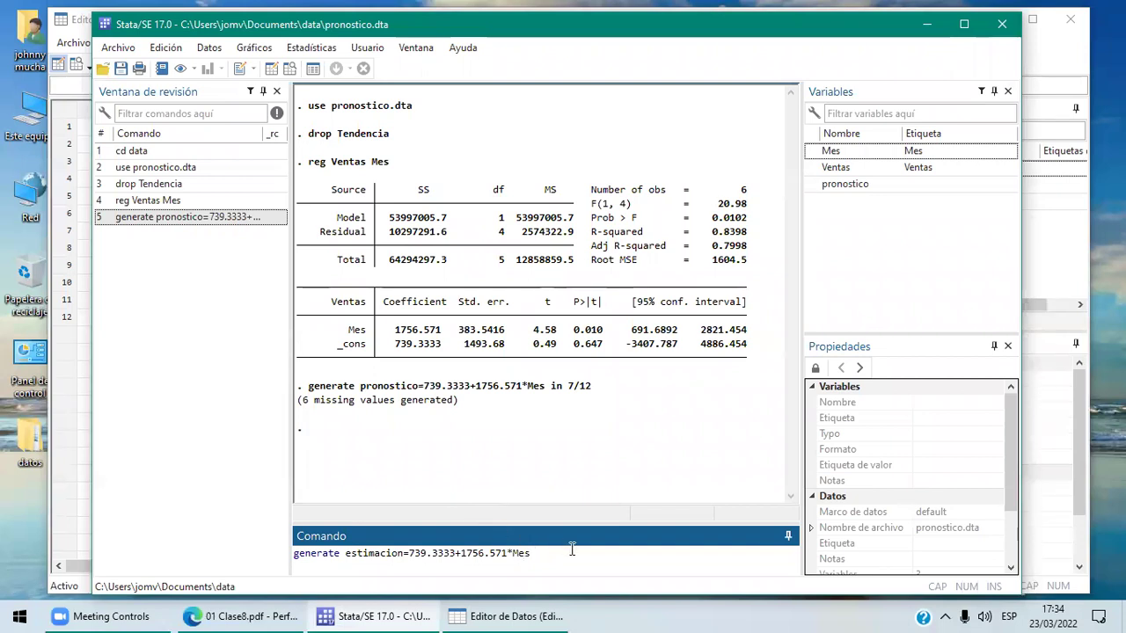
pyautogui.write(' in 1/6')
pyautogui.press('Return')
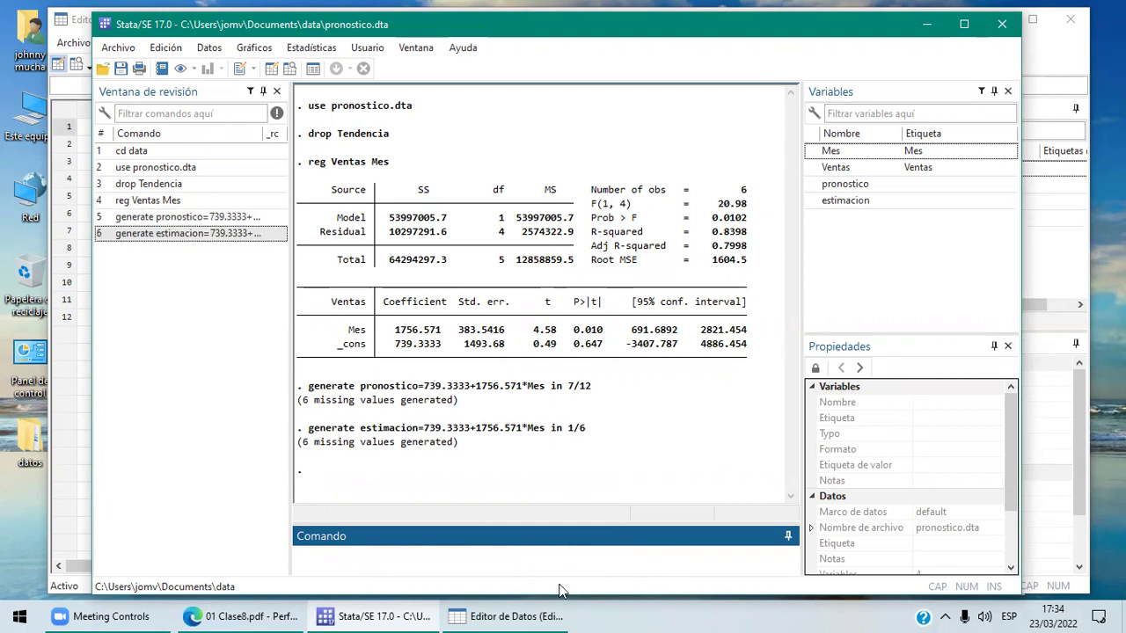
# - Compare the actual Ventas values with the estimacion values for the first six months in the data editor
pyautogui.click(554, 615)
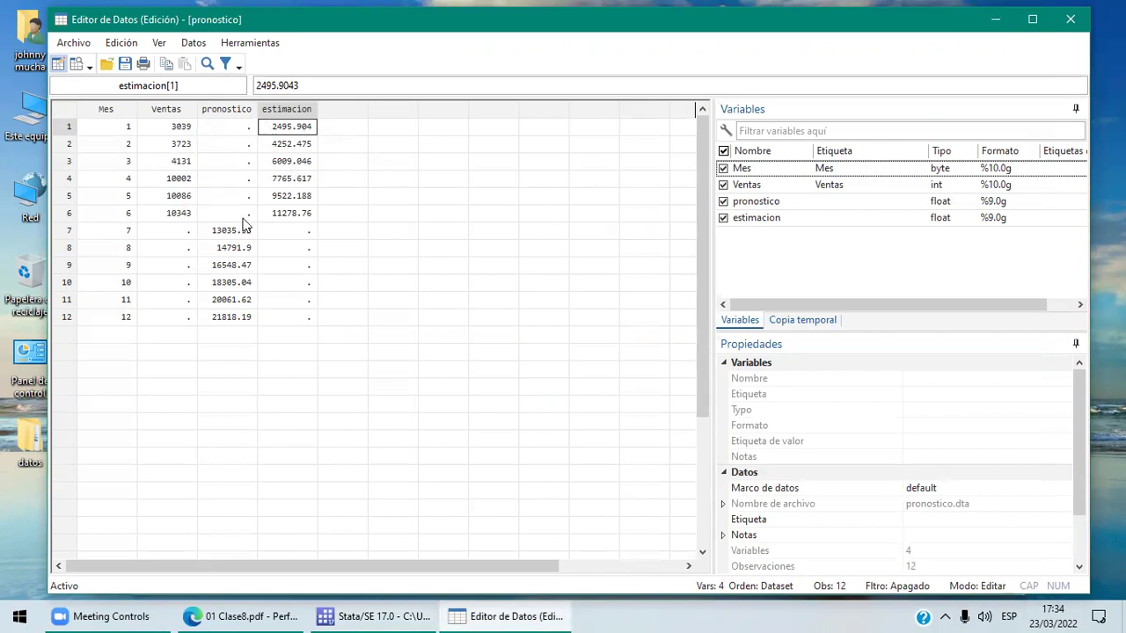
pyautogui.click(171, 129)
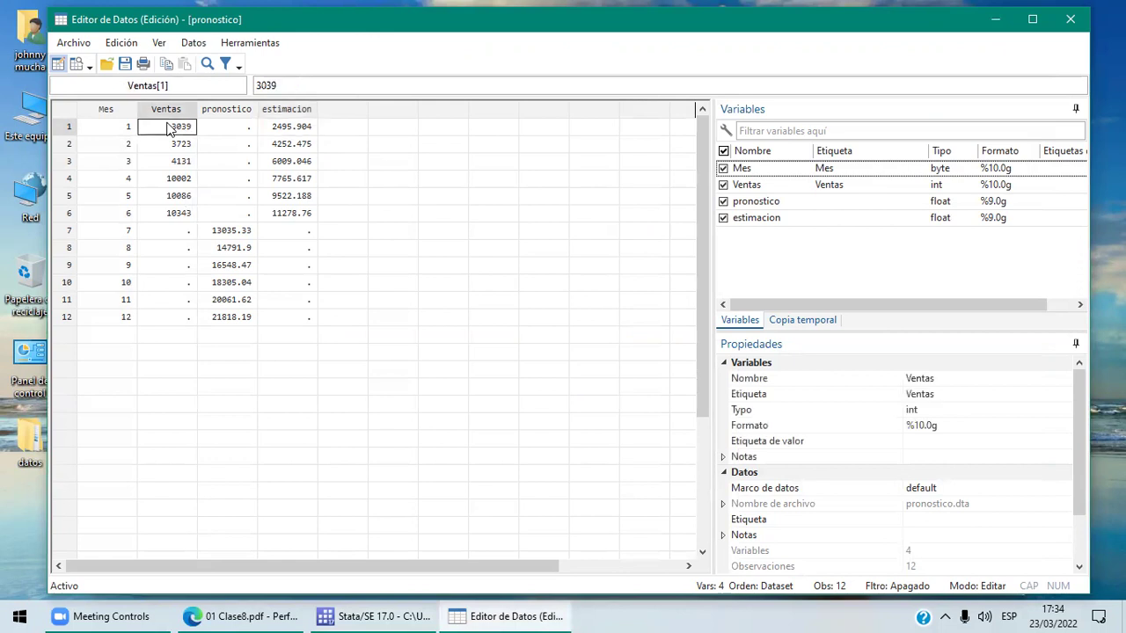
pyautogui.hotkey('shift', 'Down')
pyautogui.hotkey('shift', 'Down')
pyautogui.hotkey('shift', 'Down')
pyautogui.hotkey('shift', 'Down')
pyautogui.hotkey('shift', 'Down')
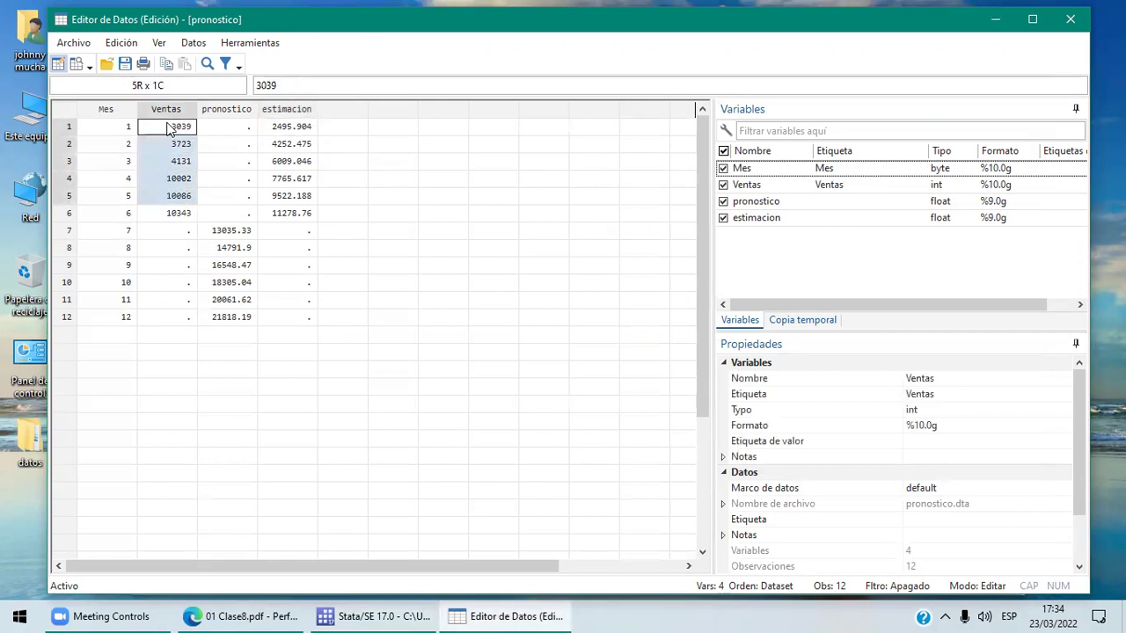
pyautogui.click(302, 130)
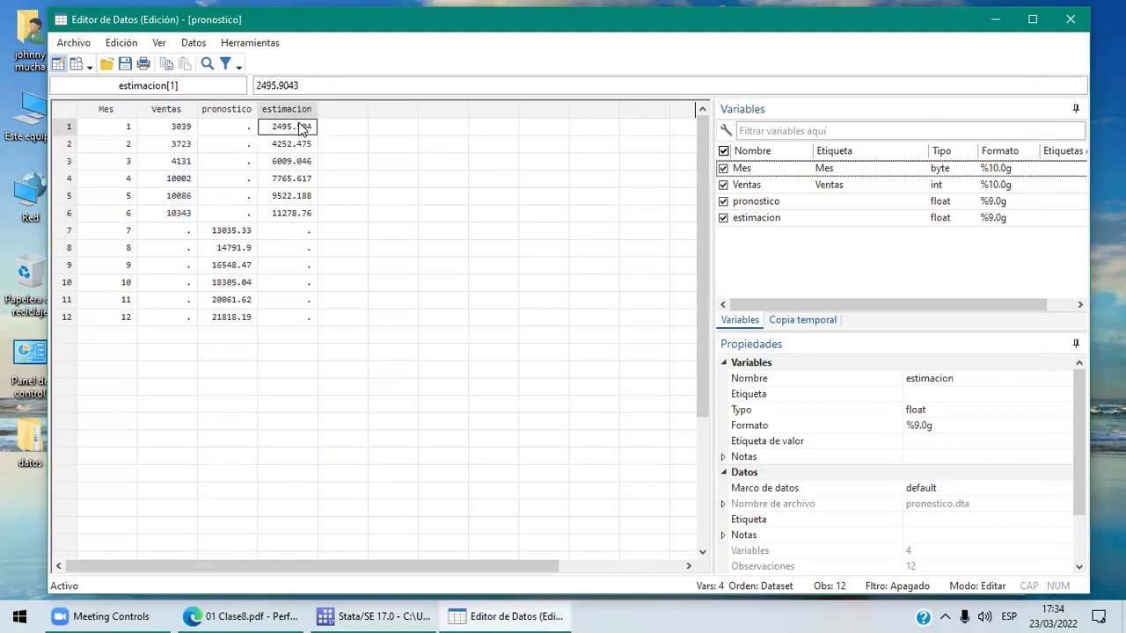
pyautogui.hotkey('shift', 'Down')
pyautogui.hotkey('shift', 'Down')
pyautogui.hotkey('shift', 'Down')
pyautogui.hotkey('shift', 'Down')
pyautogui.hotkey('shift', 'Down')
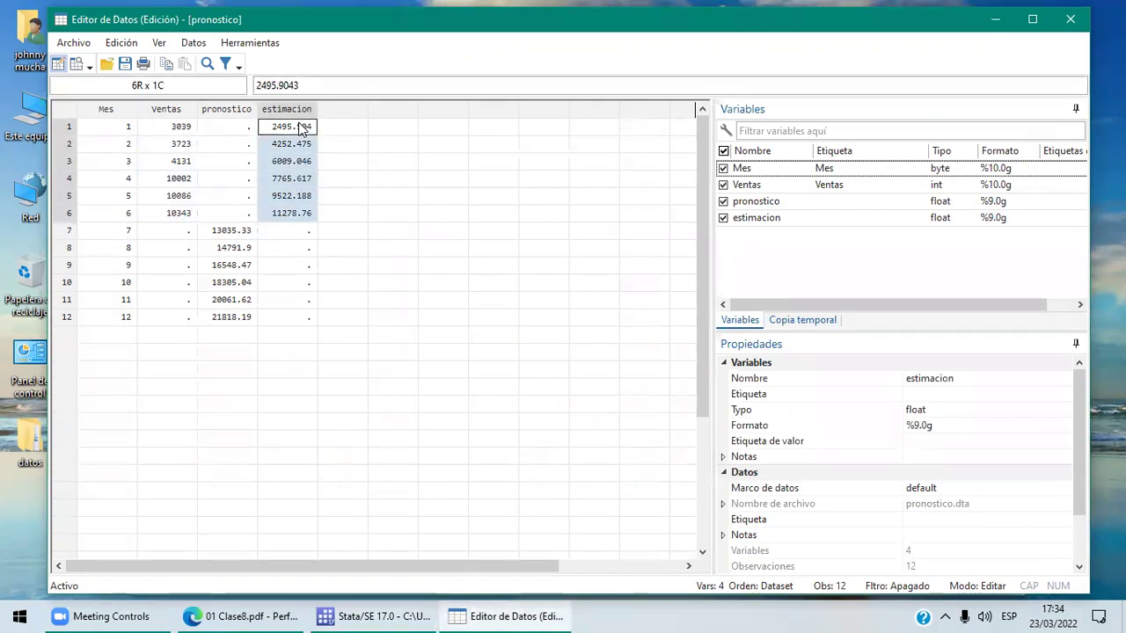
# - Review the pronostico forecasts for months 7 to 12 in the data editor
pyautogui.click(233, 237)
pyautogui.hotkey('shift', 'Down')
pyautogui.hotkey('shift', 'Down')
pyautogui.hotkey('shift', 'Down')
pyautogui.hotkey('shift', 'Down')
pyautogui.hotkey('shift', 'Down')
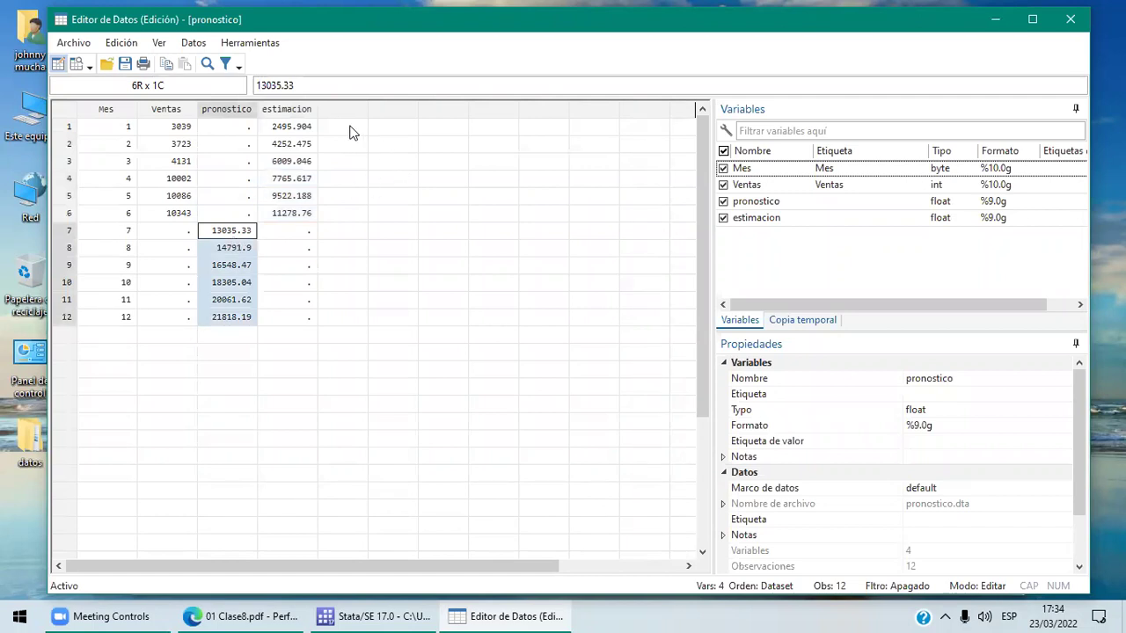
pyautogui.click(349, 131)
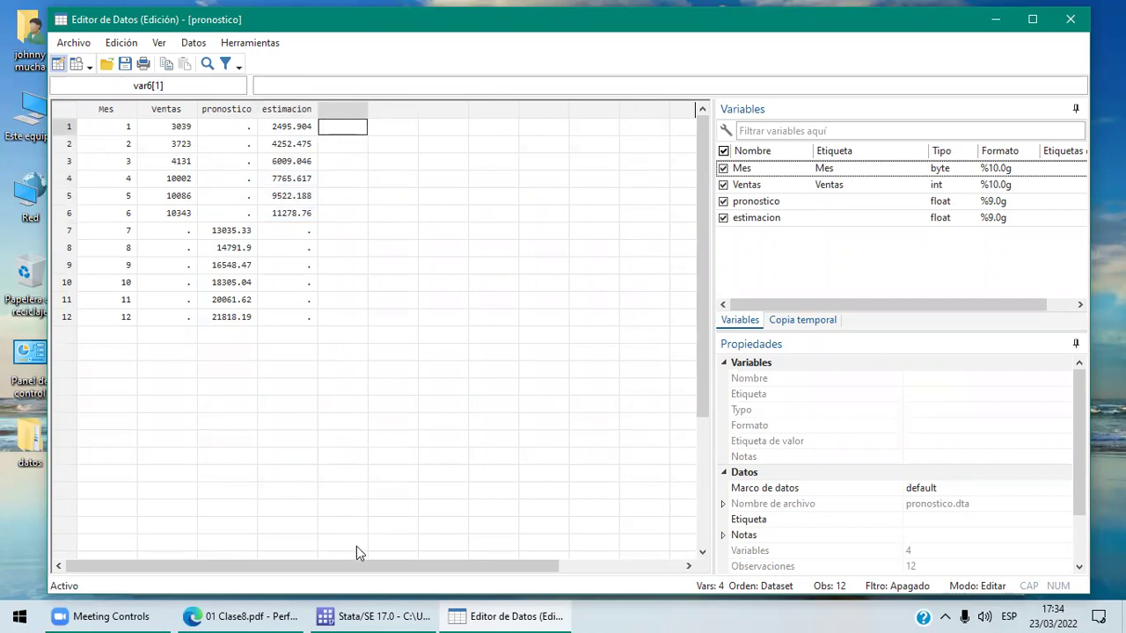
# - In the main Stata window, compute the residuals for the first six months with "generate error=Ventas-estimacion in 1/6"
pyautogui.click(363, 616)
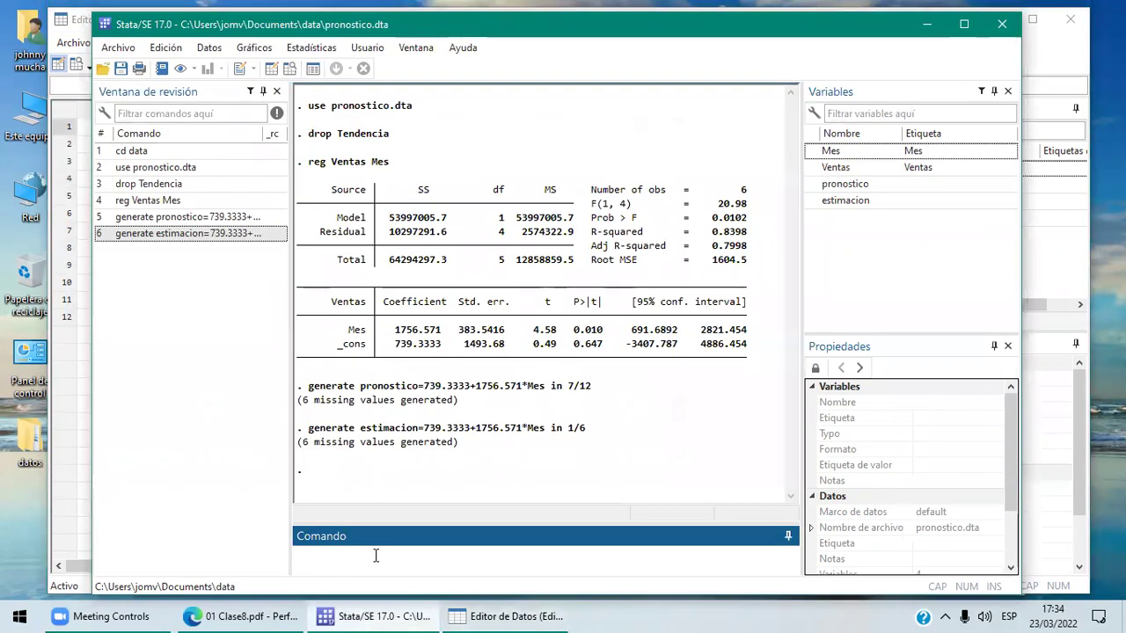
pyautogui.write('generate error=')
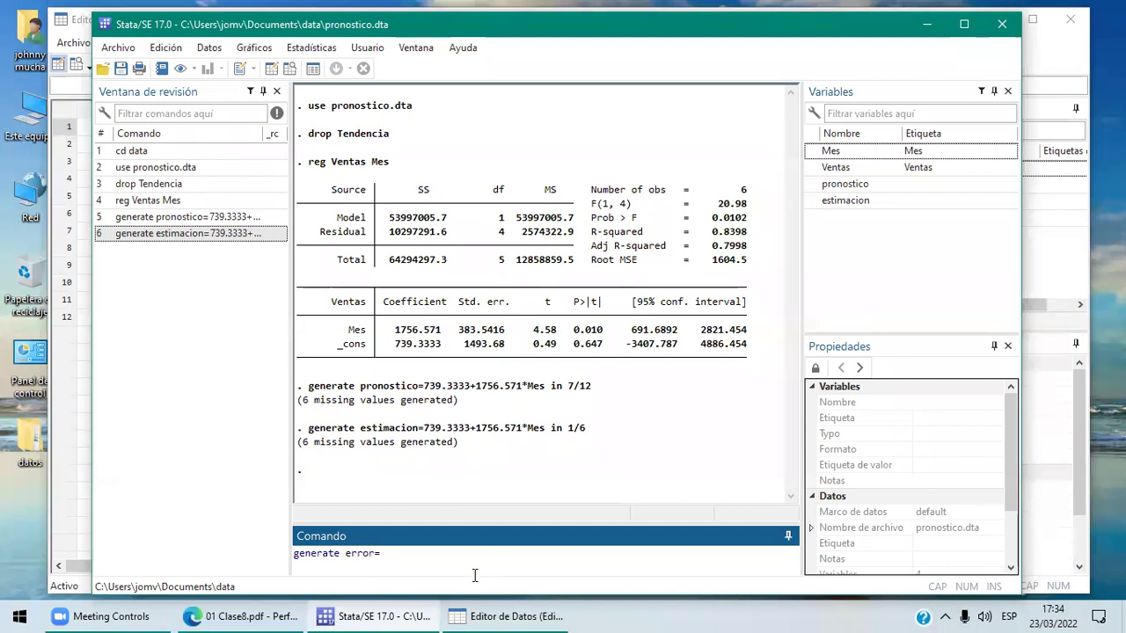
pyautogui.click(501, 614)
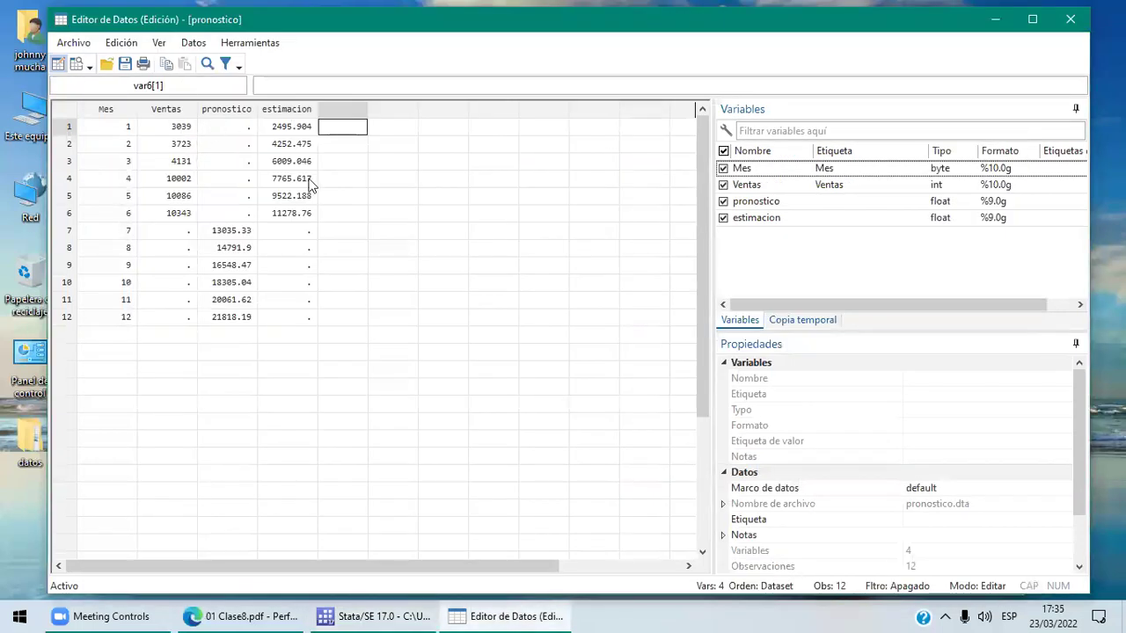
pyautogui.click(401, 614)
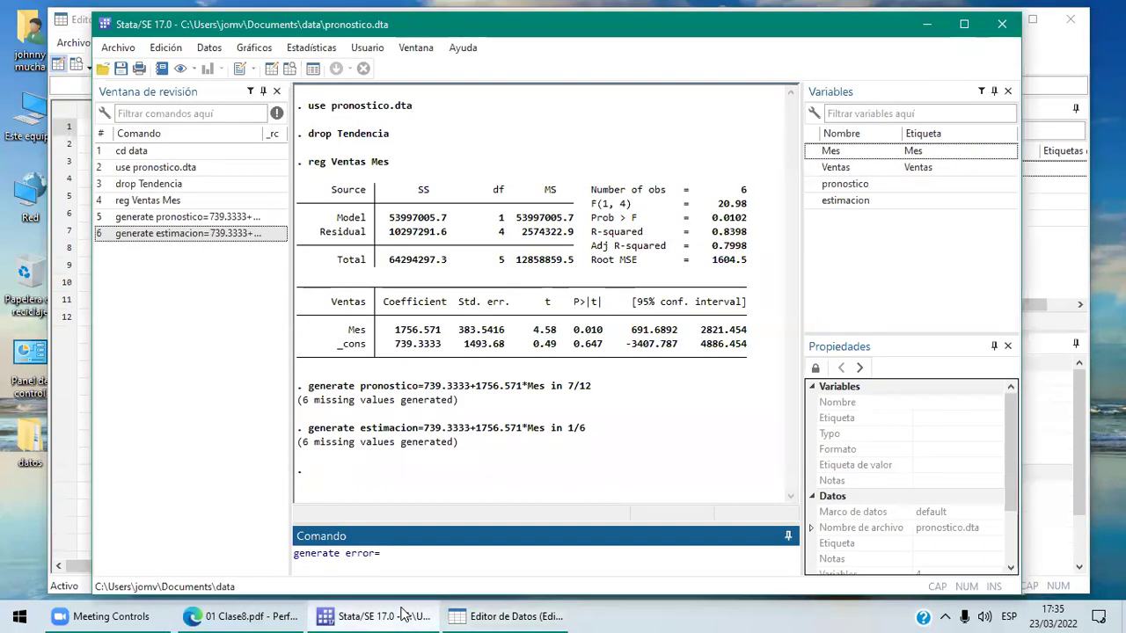
pyautogui.write('Ventas-estimacion')
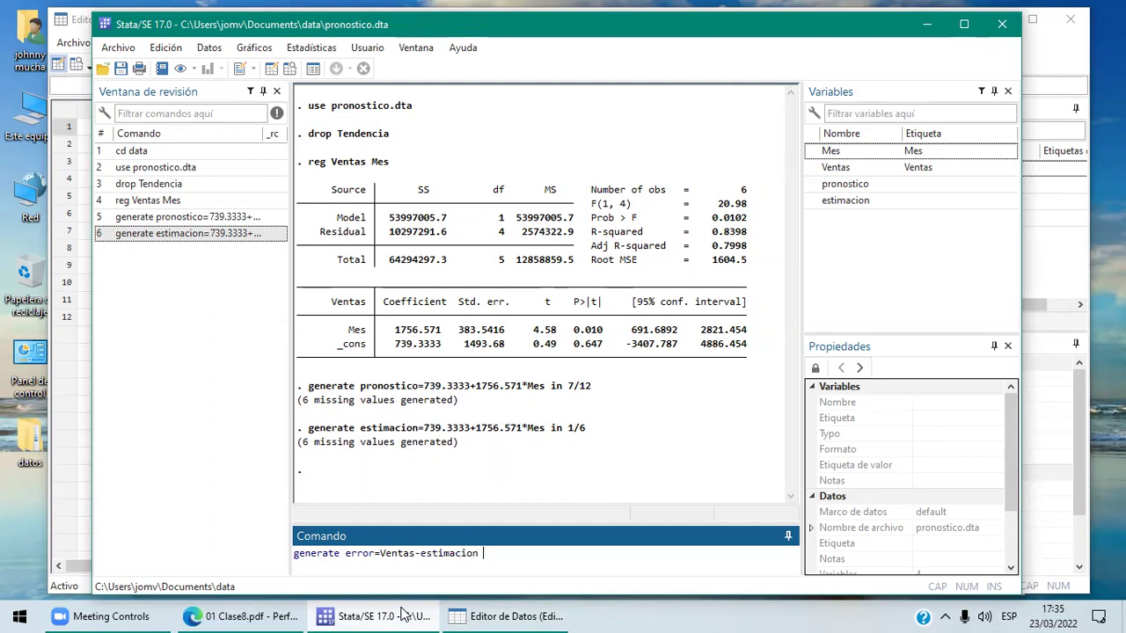
pyautogui.write(' in 1/6')
pyautogui.press('Return')
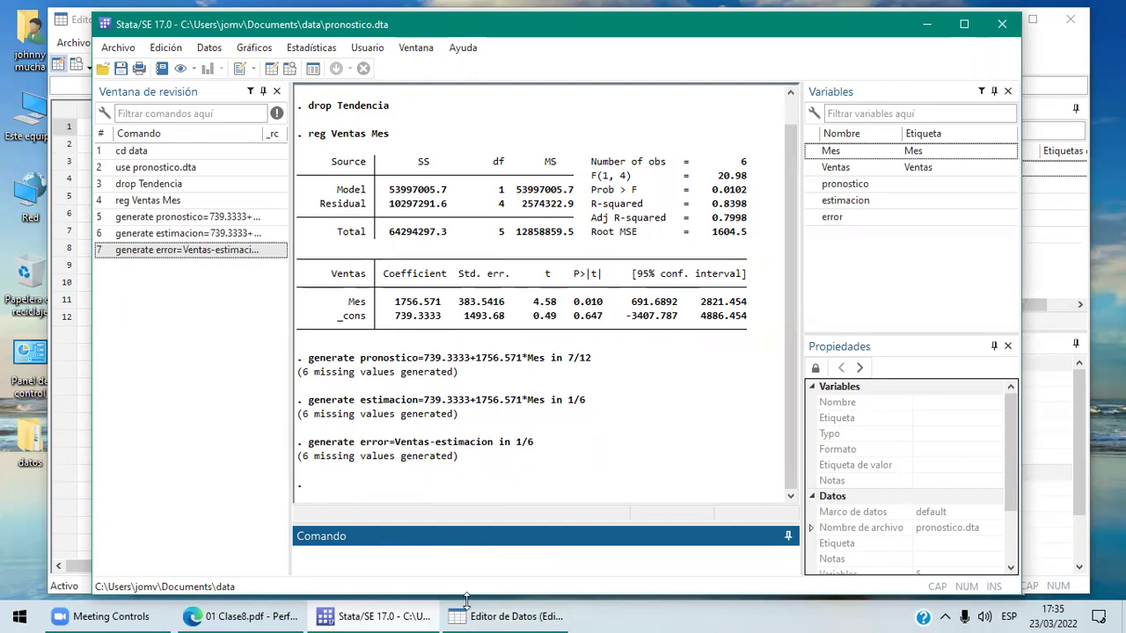
# - Examine the new error variable for the first six months in the data editor, then return to the main Stata window
pyautogui.click(510, 613)
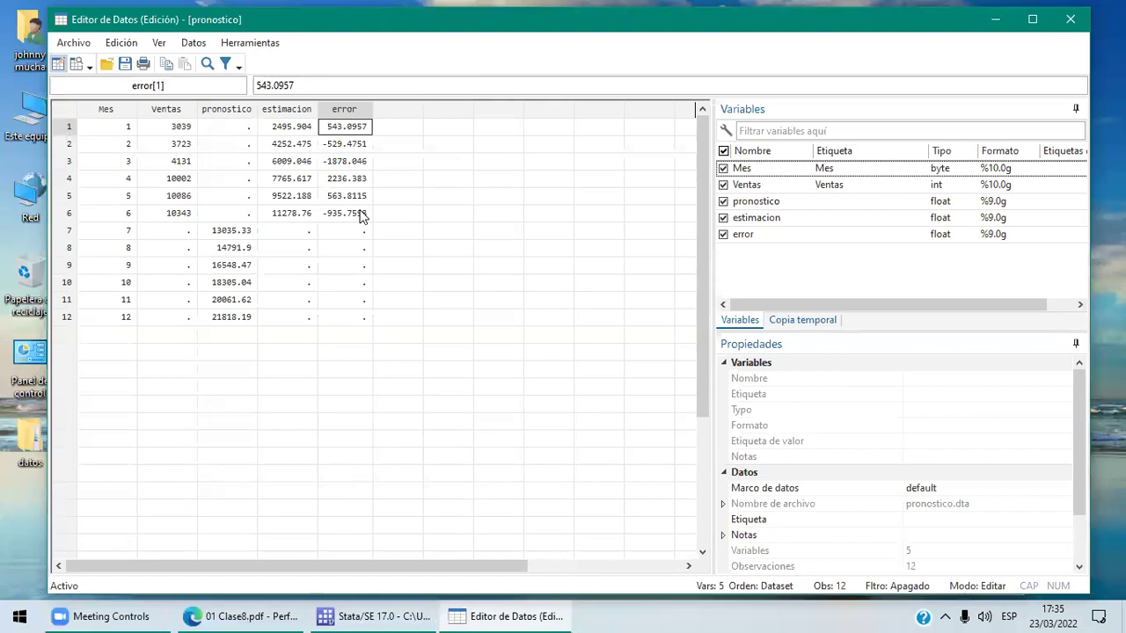
pyautogui.click(387, 615)
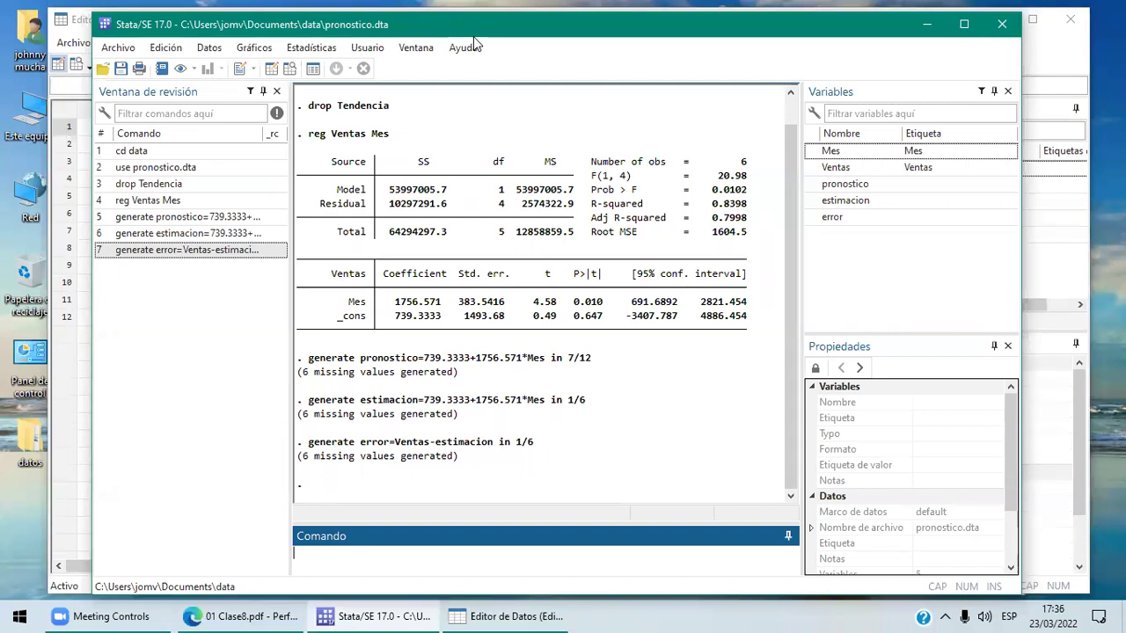
pyautogui.click(945, 615)
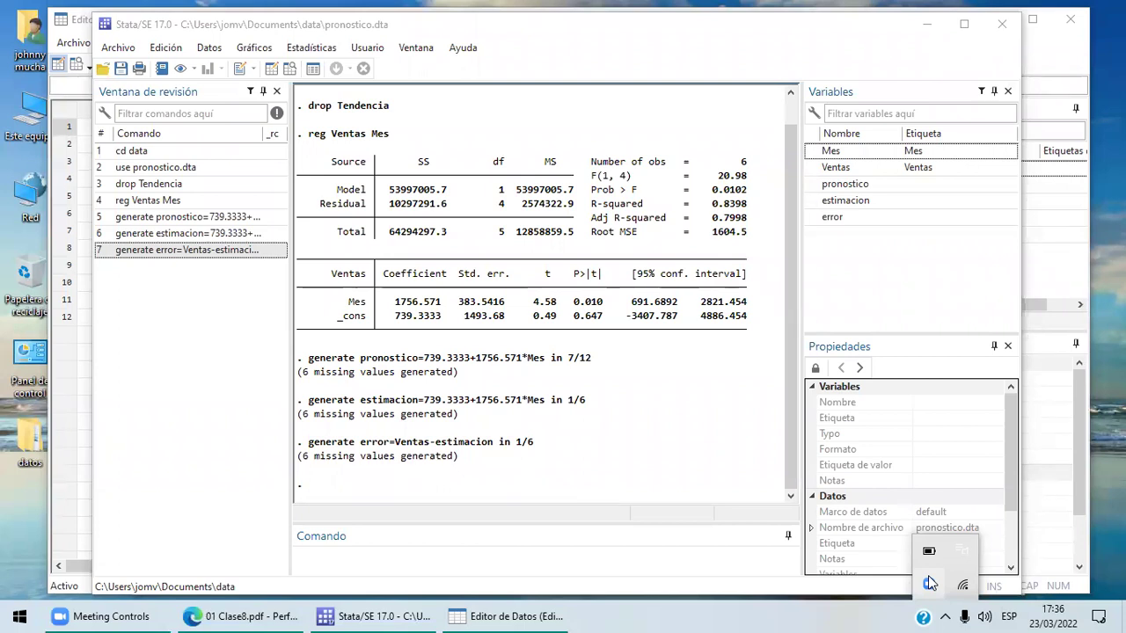
pyautogui.click(841, 609)
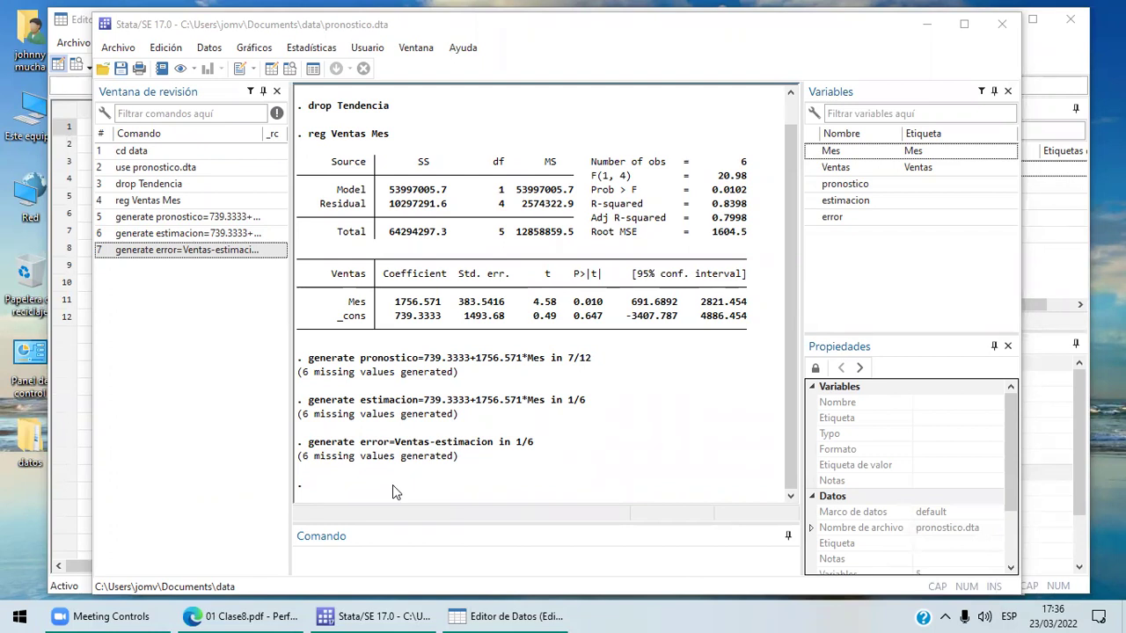
# - Reread the Caso4 statement in the class PDF and check the month 7 forecast in the data editor
pyautogui.click(245, 615)
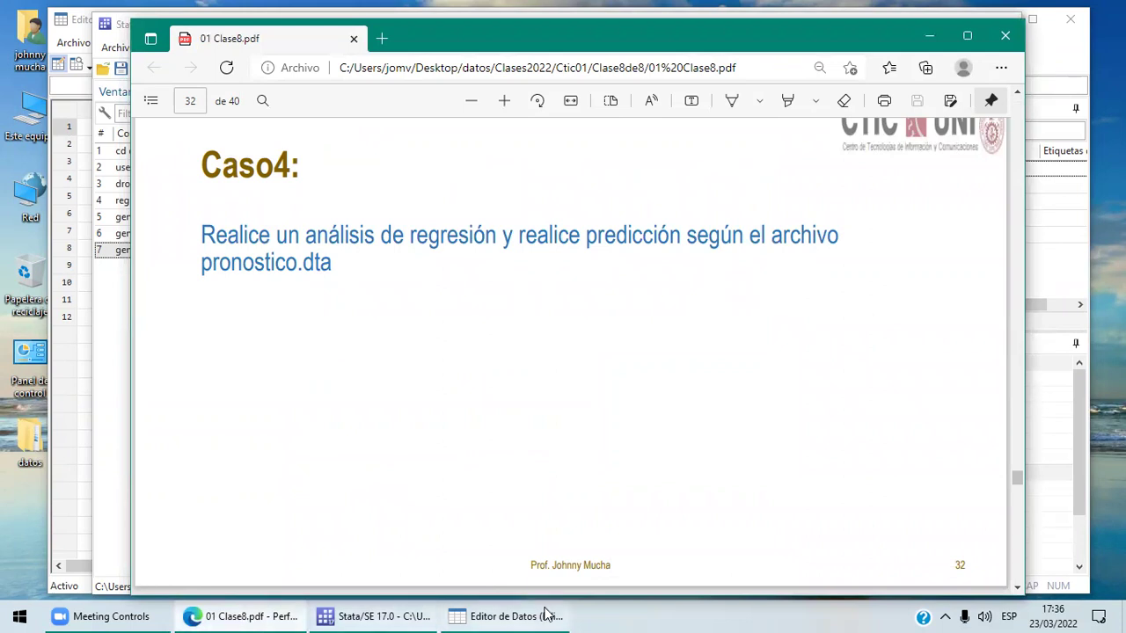
pyautogui.click(510, 615)
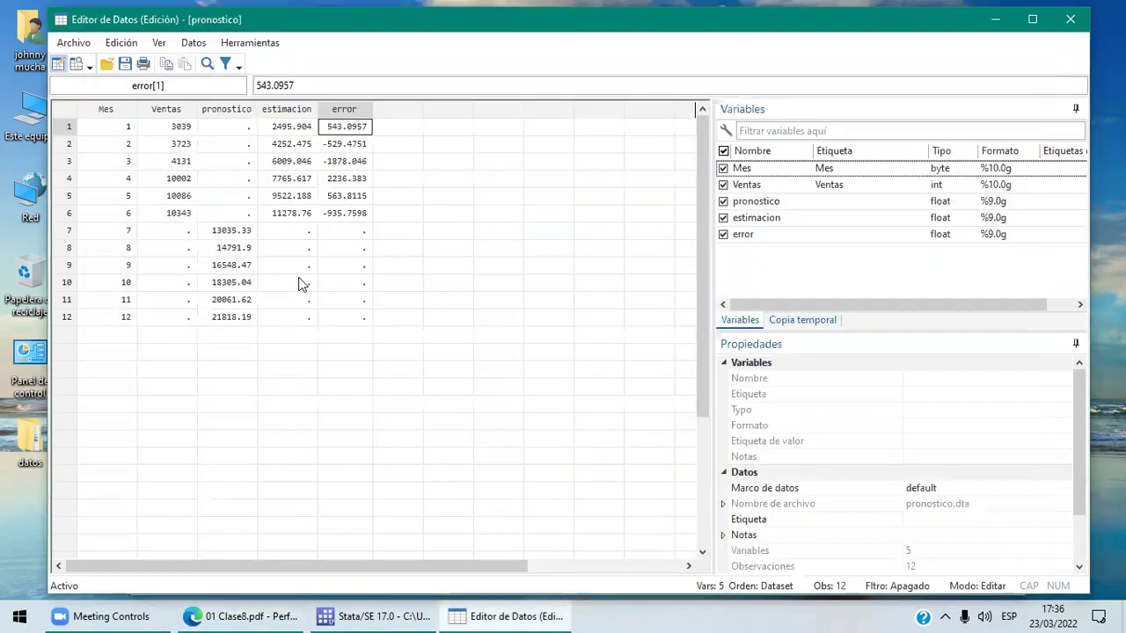
pyautogui.click(237, 232)
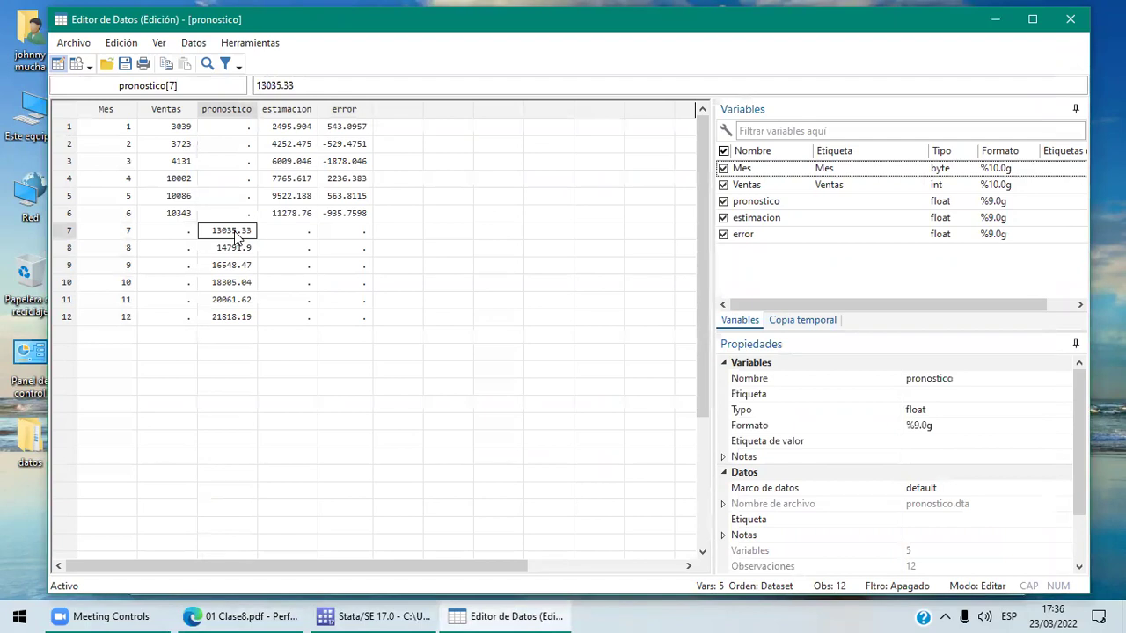
pyautogui.click(392, 614)
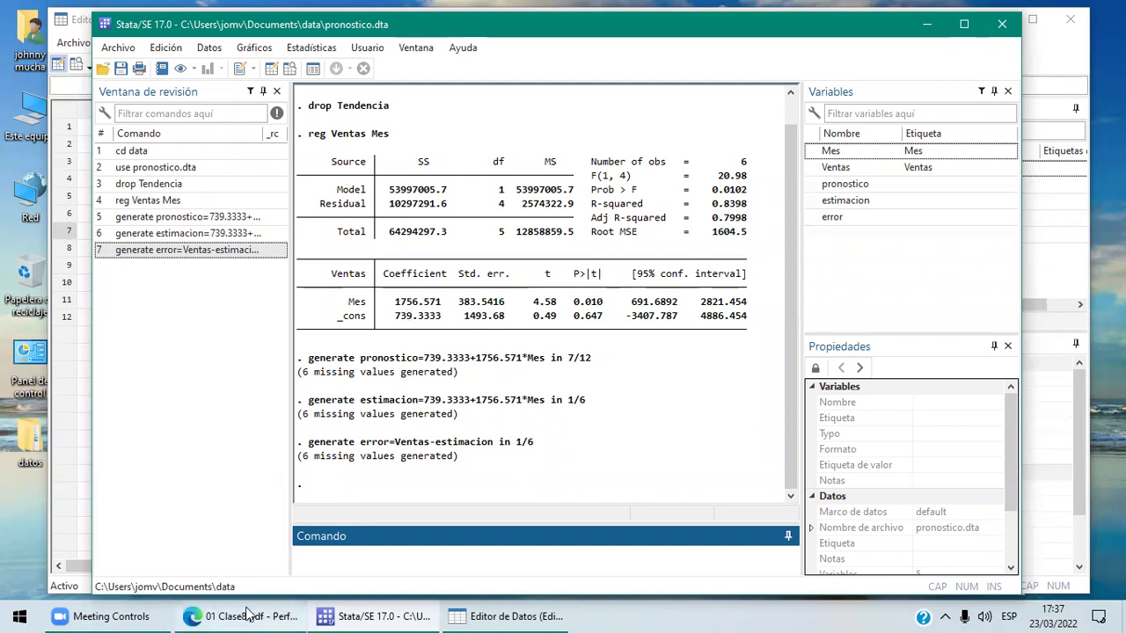
# - Switch to the class PDF and read the "Análisis de residuales" slide on page 33
pyautogui.moveTo(278, 613)
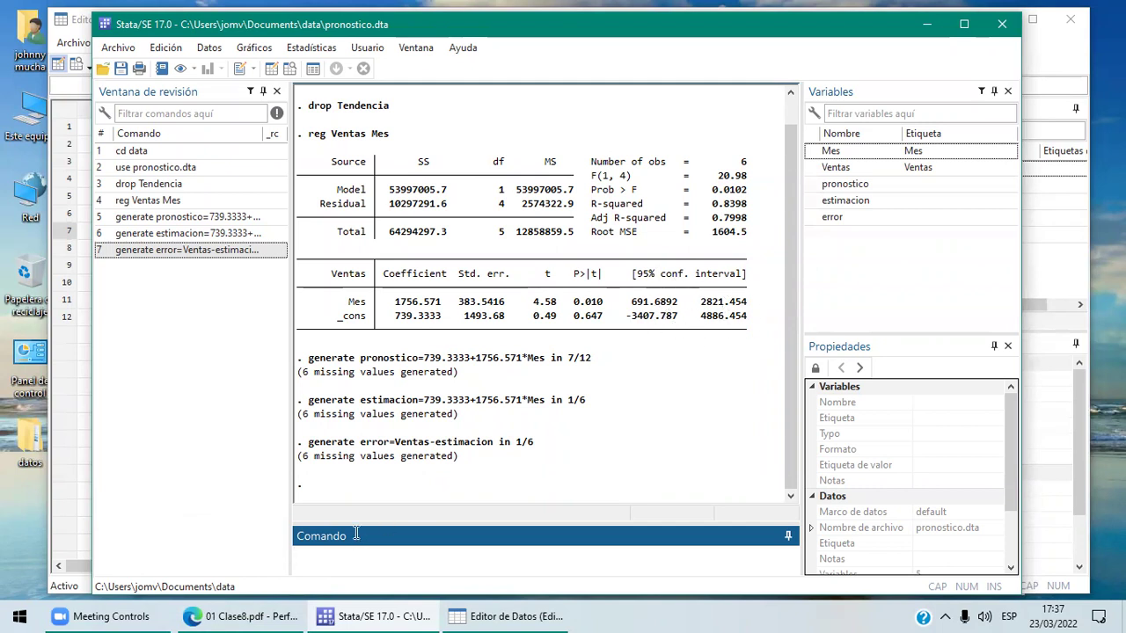
pyautogui.click(279, 613)
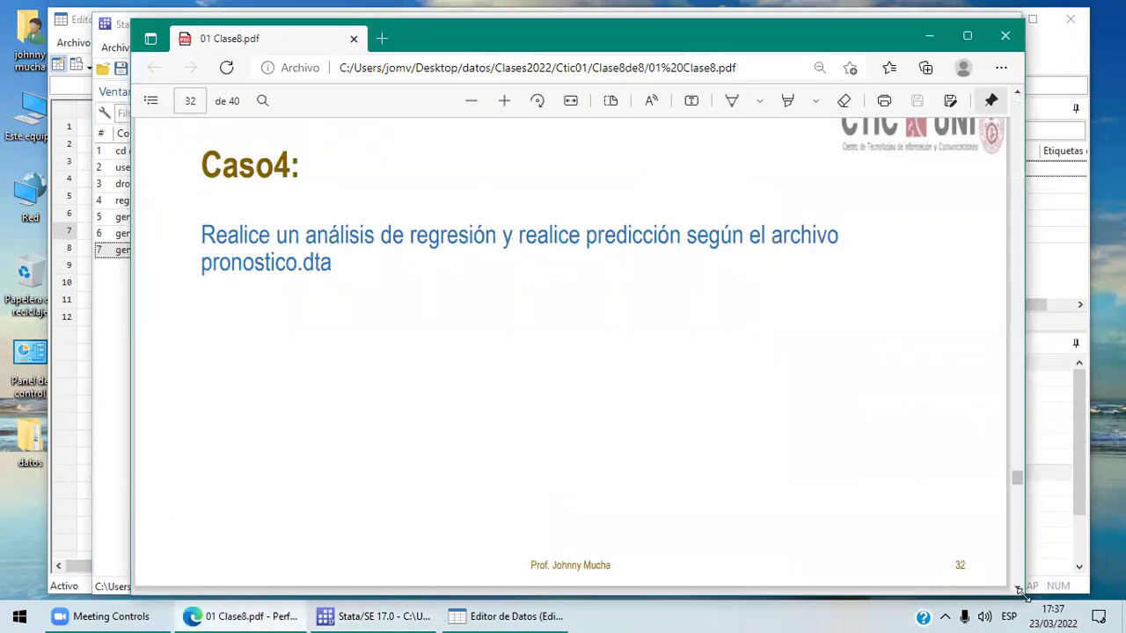
pyautogui.scroll(-10, 1018, 594)
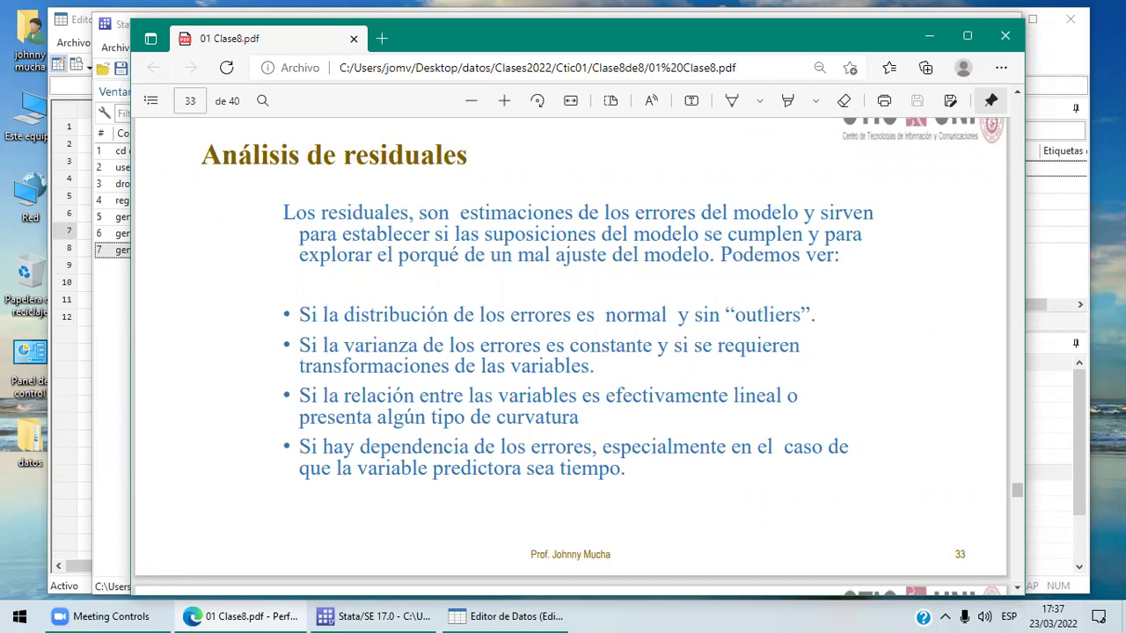
# - Inspect the residuals of the first two months in the data editor's error column and return to the residual analysis slide
pyautogui.click(547, 615)
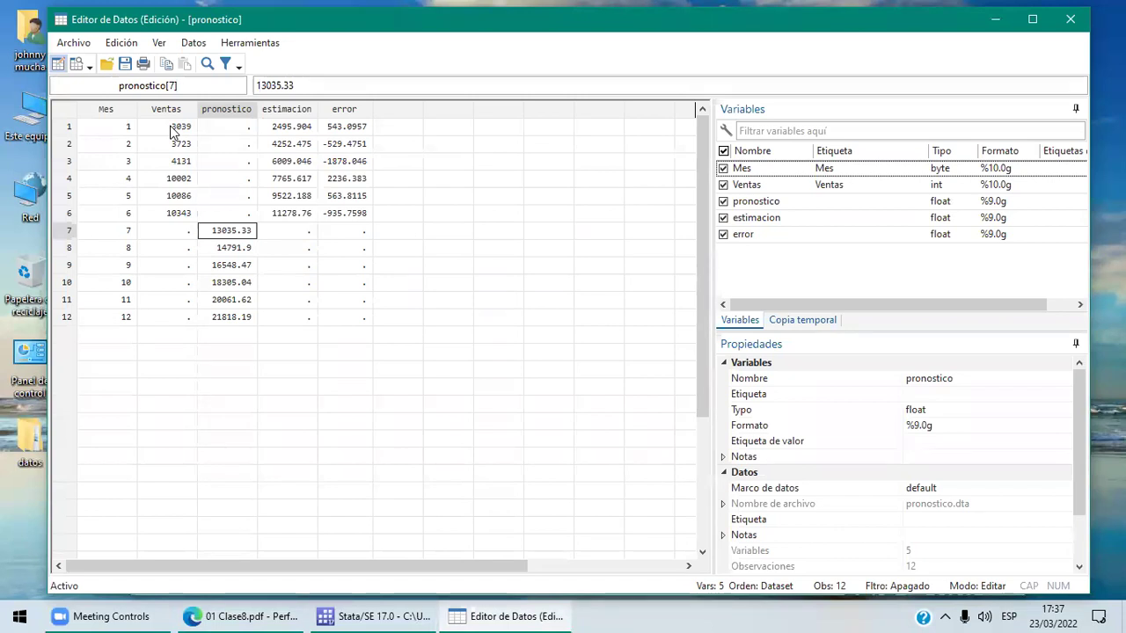
pyautogui.click(334, 132)
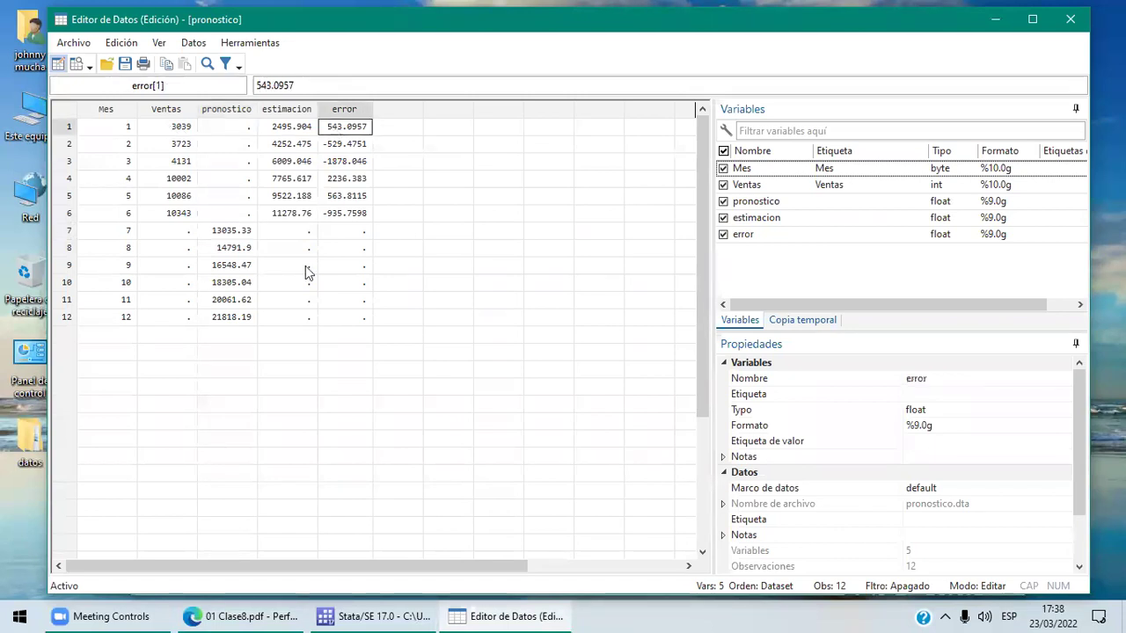
pyautogui.click(387, 614)
pyautogui.click(351, 545)
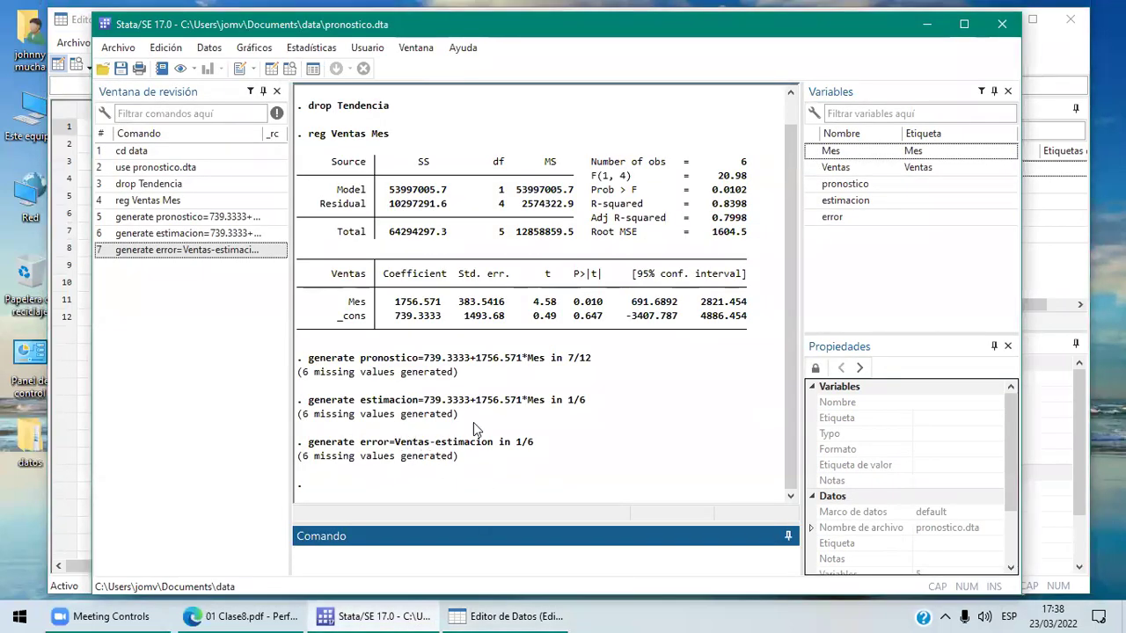
pyautogui.click(515, 614)
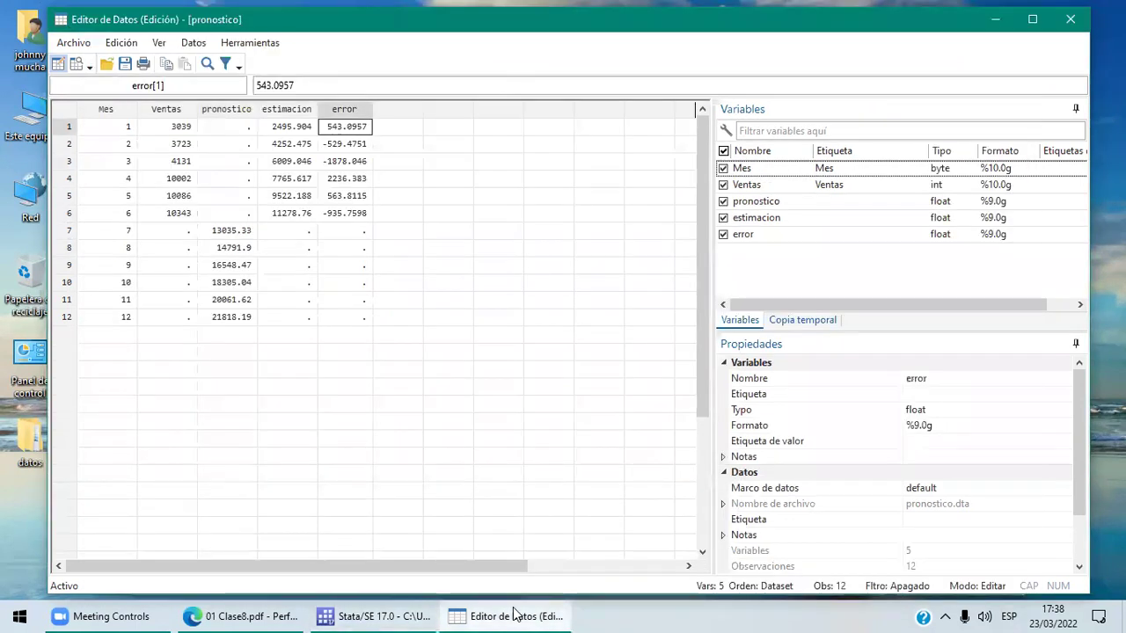
pyautogui.click(341, 145)
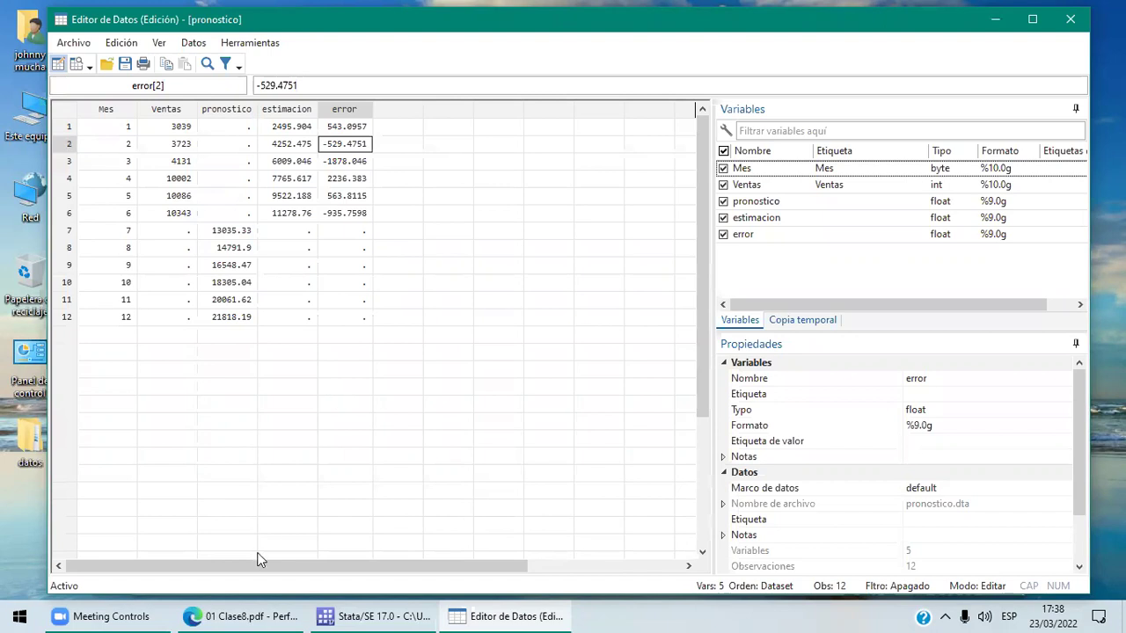
pyautogui.click(256, 613)
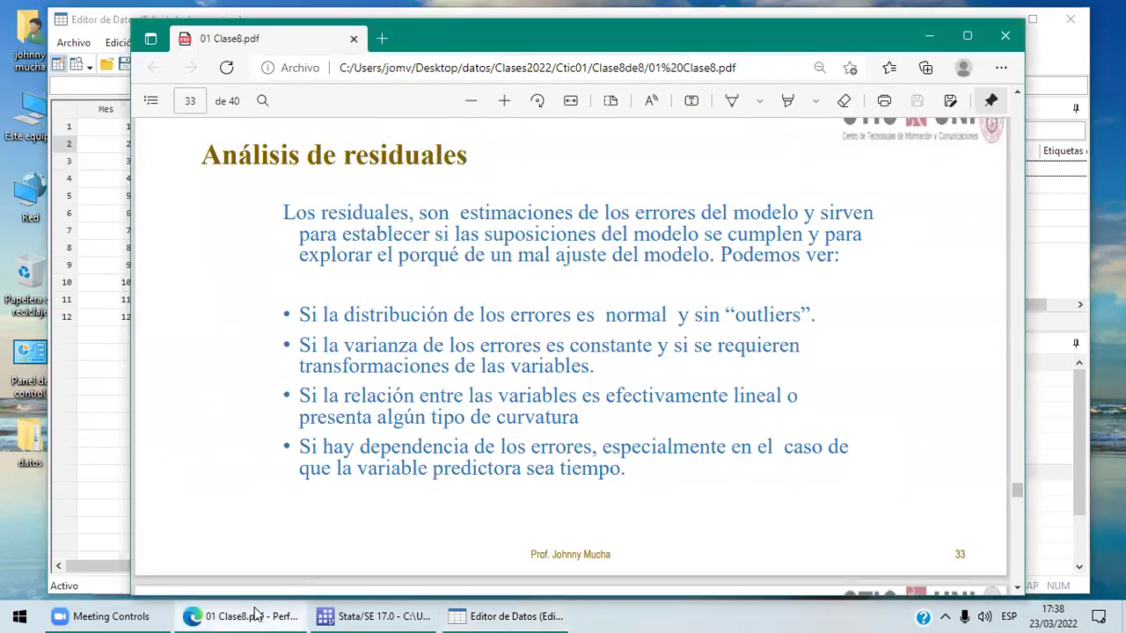
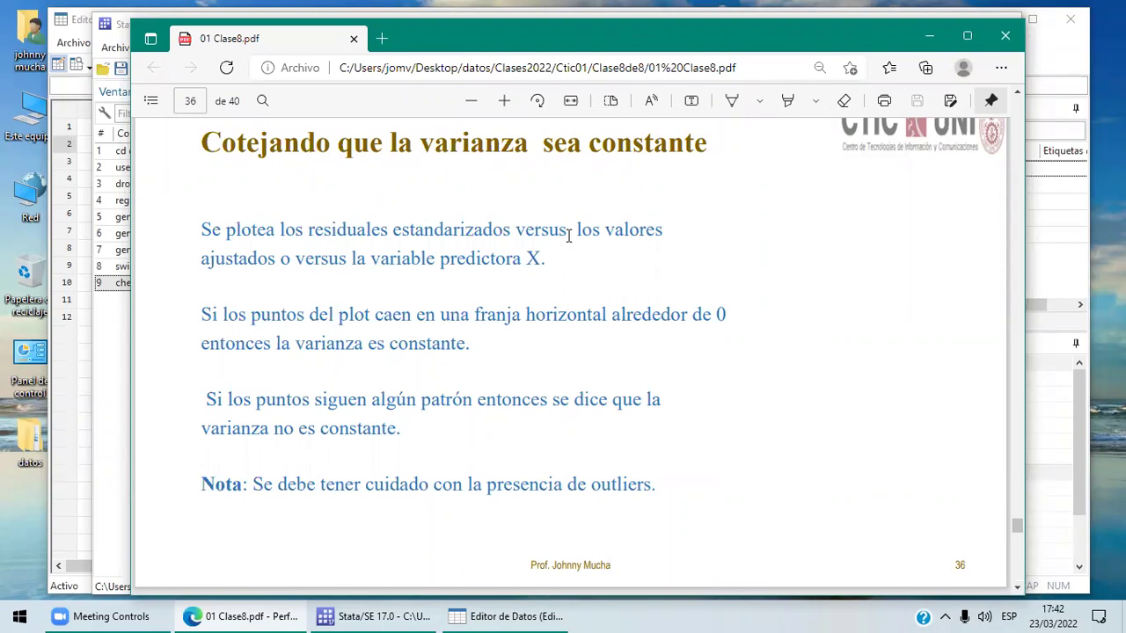
# - Review the regression results and normality test output in Stata, and check the error column in the data editor
pyautogui.click(384, 615)
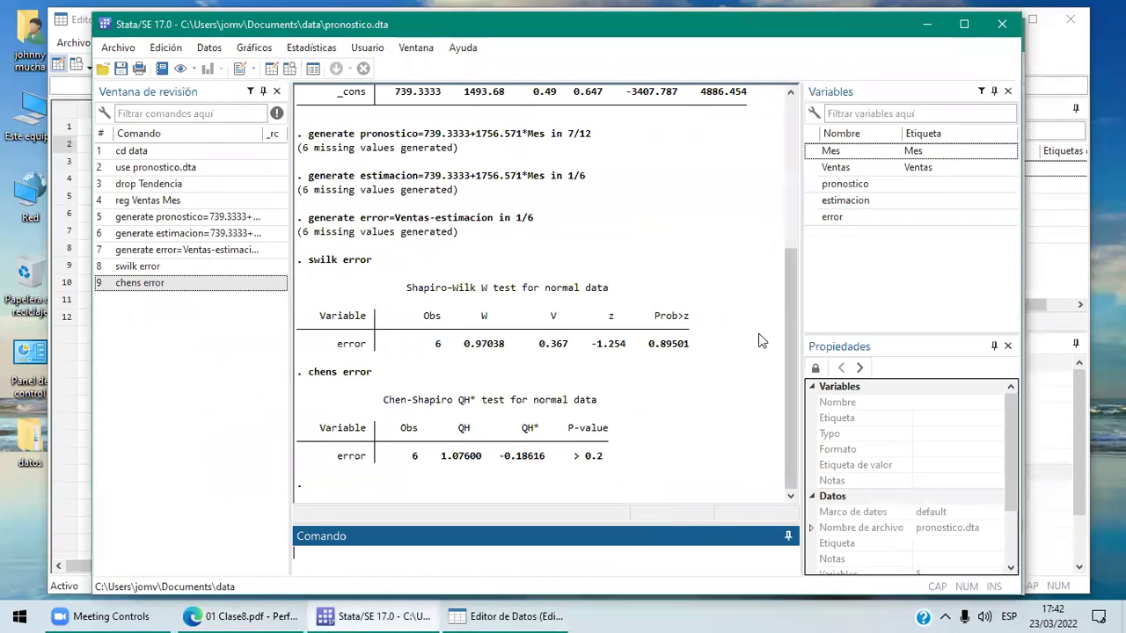
pyautogui.moveTo(790, 92); pyautogui.dragTo(790, 91)
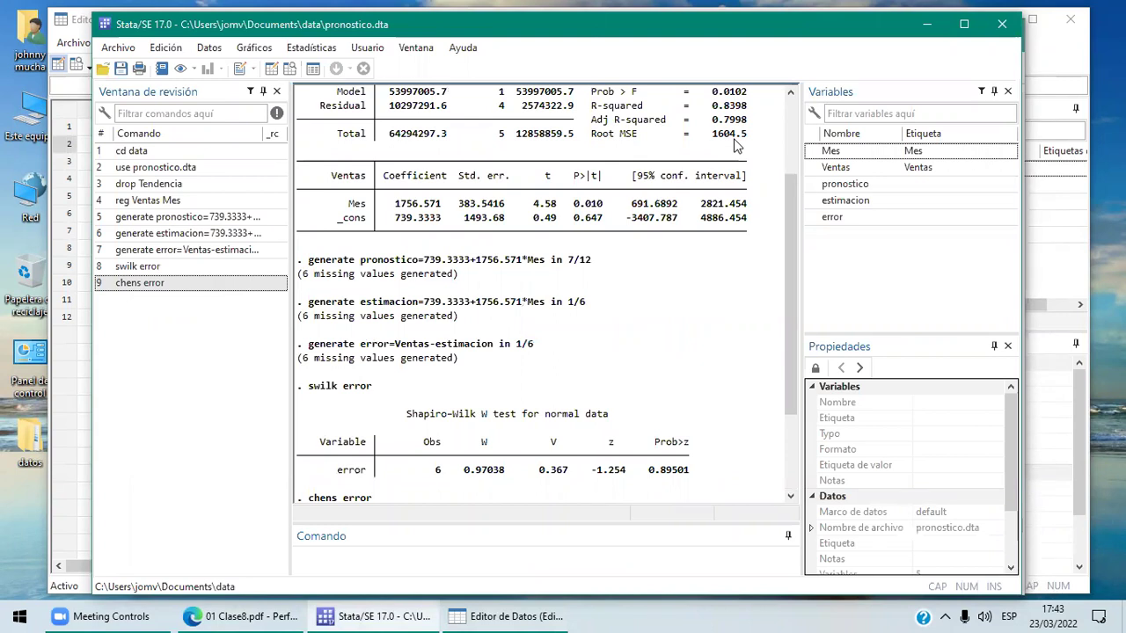
pyautogui.click(502, 614)
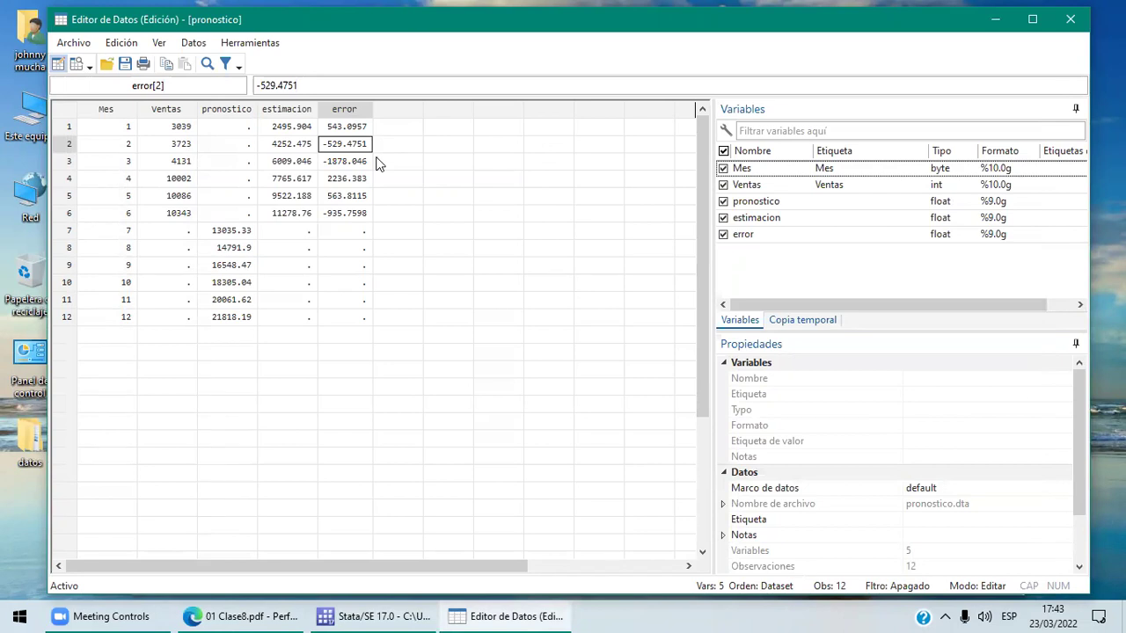
pyautogui.click(360, 614)
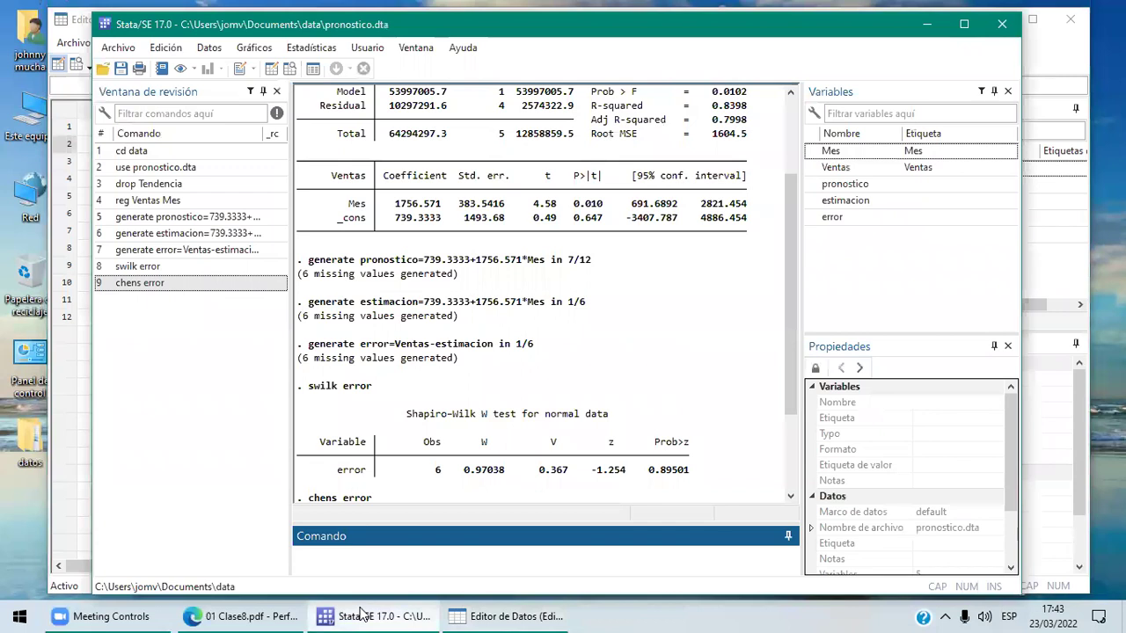
# - Read the constant-variance slide in the class PDF and look at the estimacion and error columns in the data editor
pyautogui.click(255, 615)
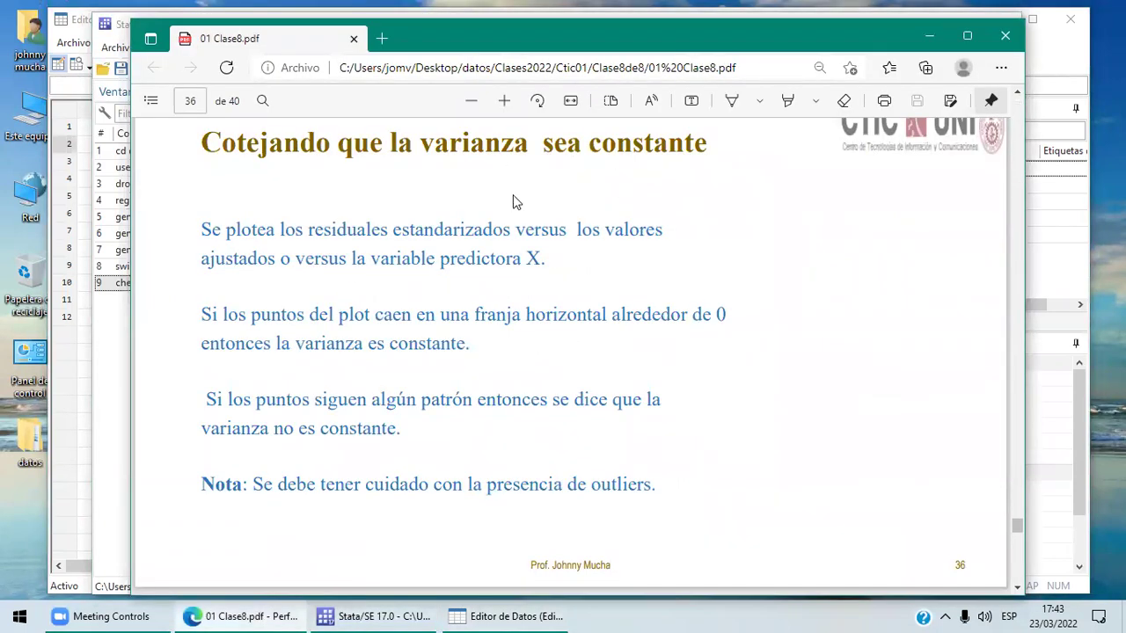
pyautogui.click(370, 613)
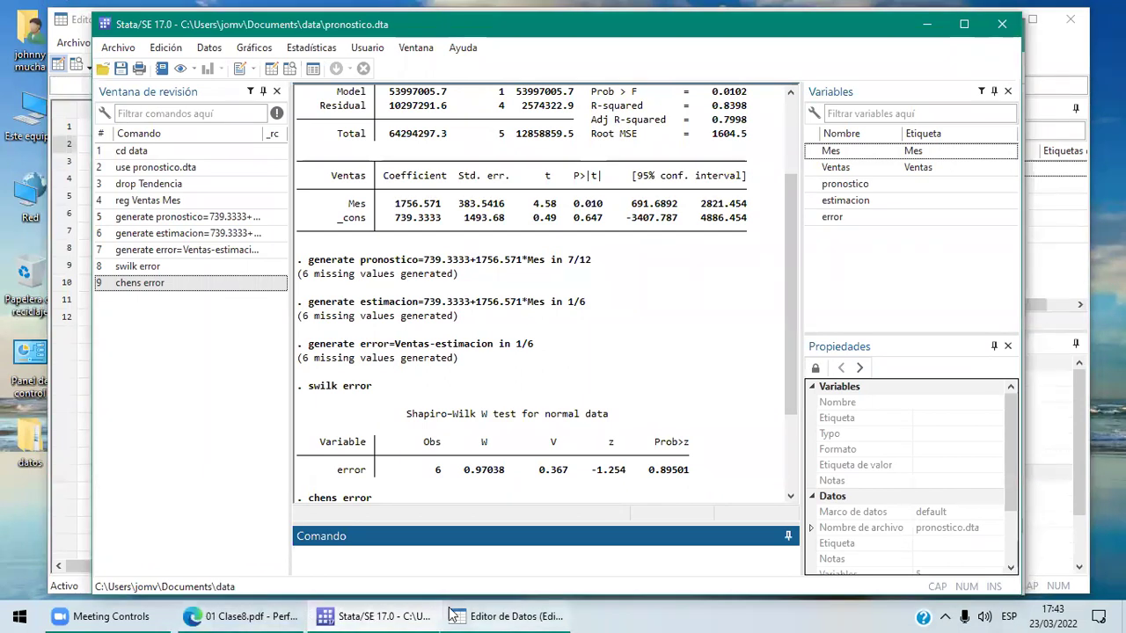
pyautogui.click(478, 616)
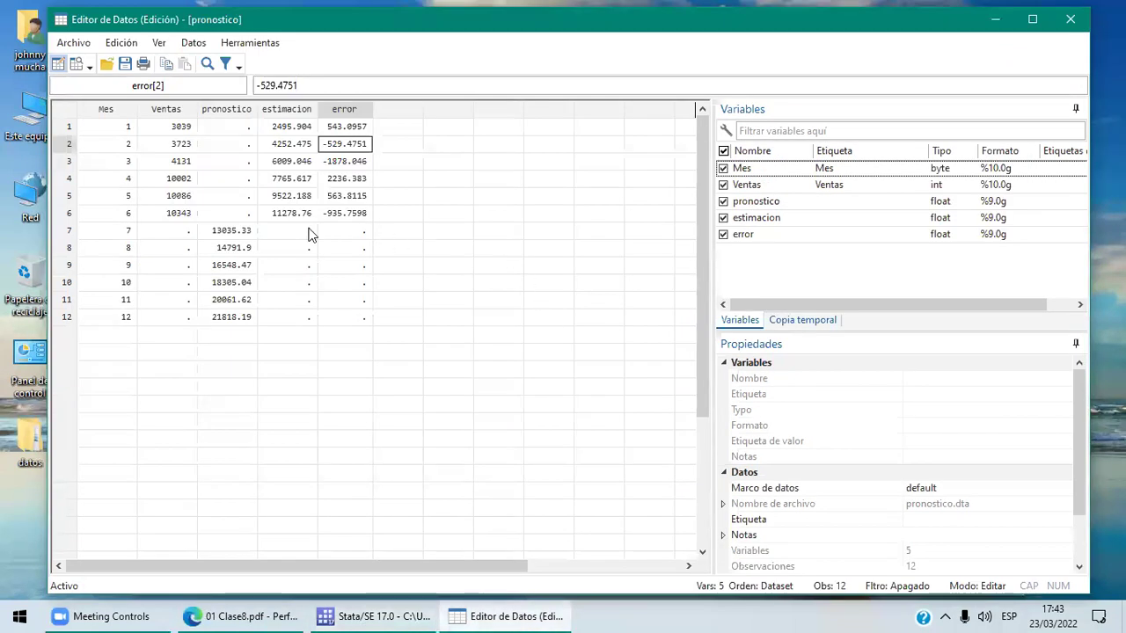
pyautogui.moveTo(363, 606)
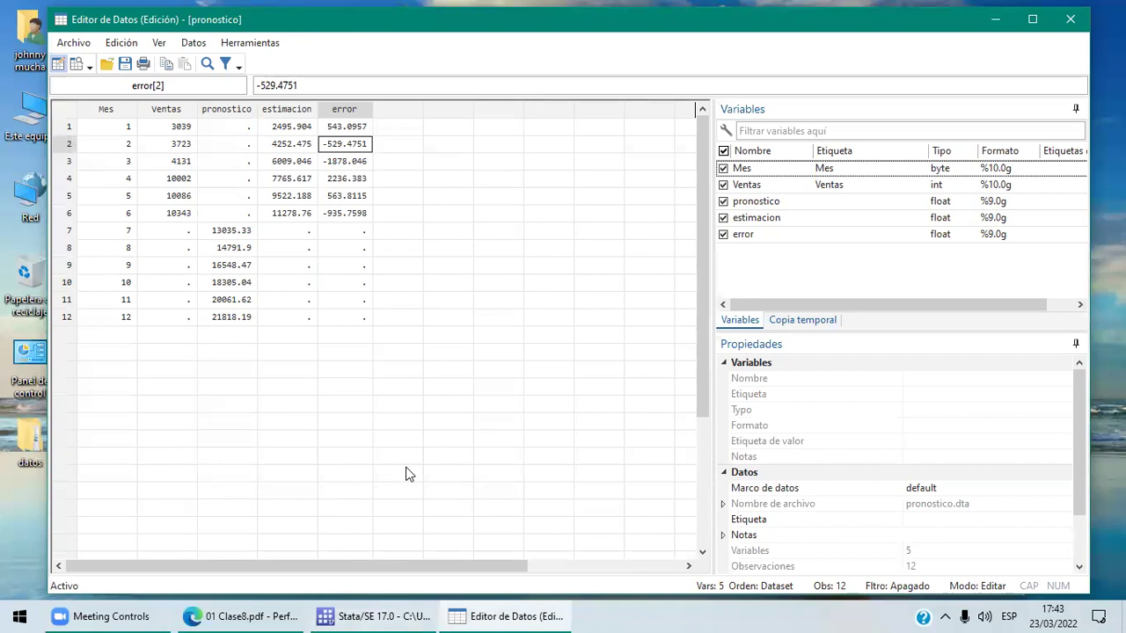
pyautogui.click(380, 613)
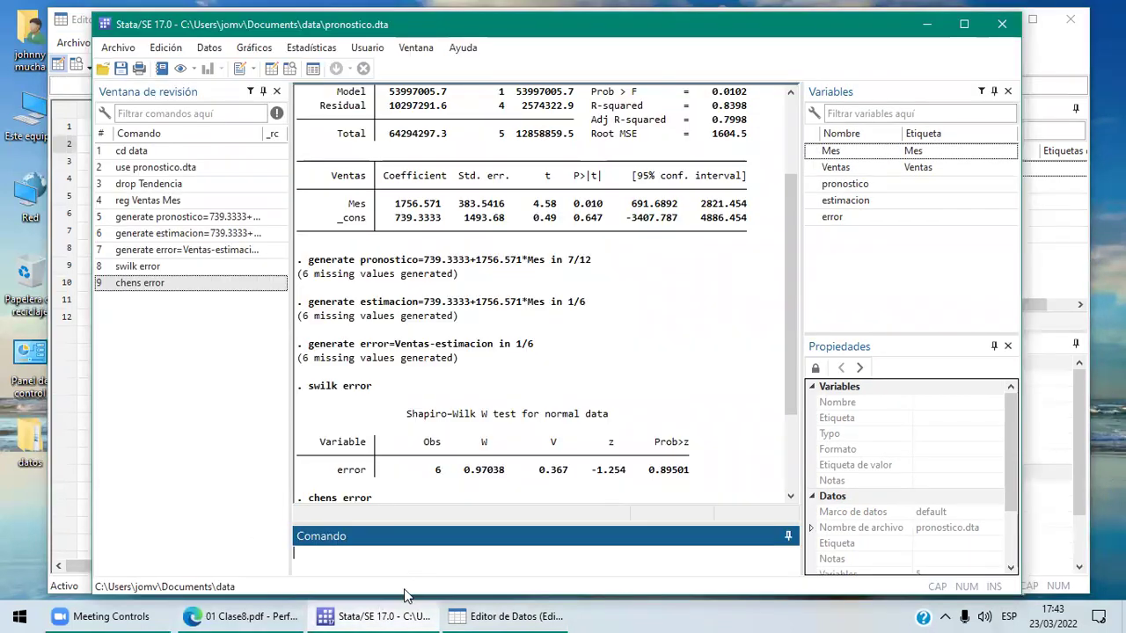
# - Generate the standardized residual variable varcons=error/1604.5 for observations 1/6 and view it in the data editor
pyautogui.write('generate varcons')
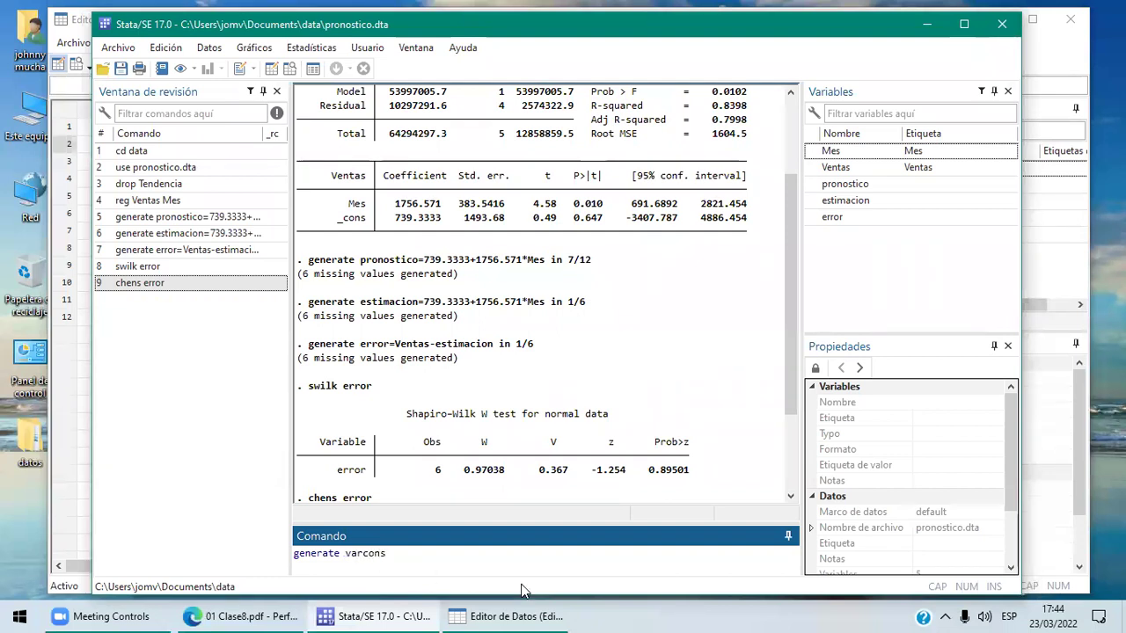
pyautogui.write('=error/16')
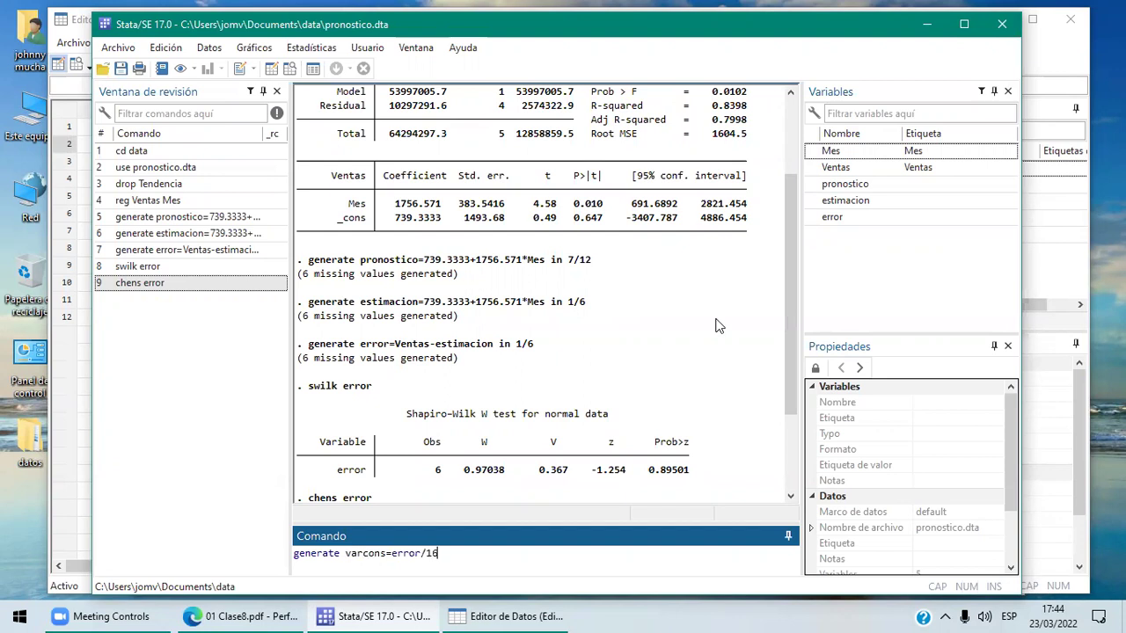
pyautogui.write('04.5 in 1/')
pyautogui.press('Return')
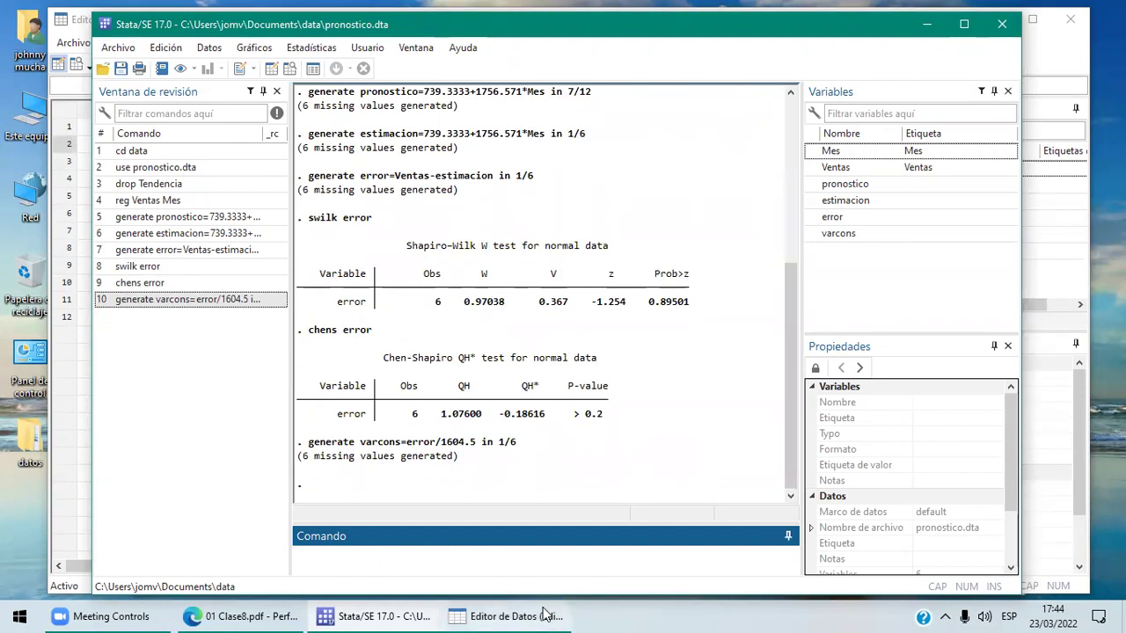
pyautogui.click(506, 616)
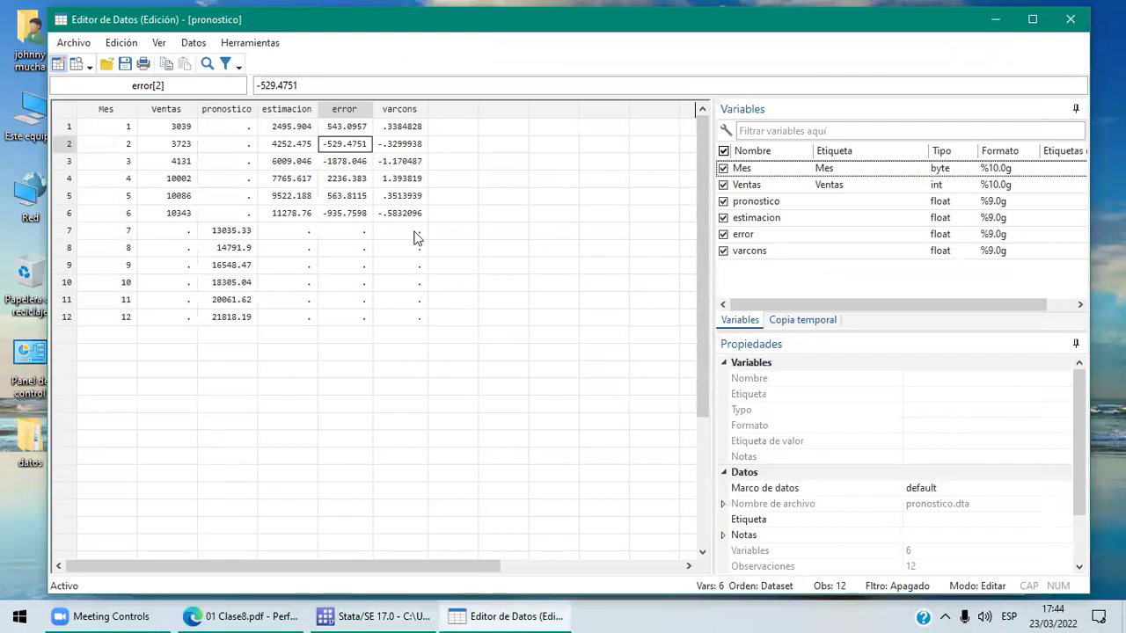
# - Switch to the class PDF and review the residual types on page 34 and the constant-variance criteria on page 36
pyautogui.click(297, 614)
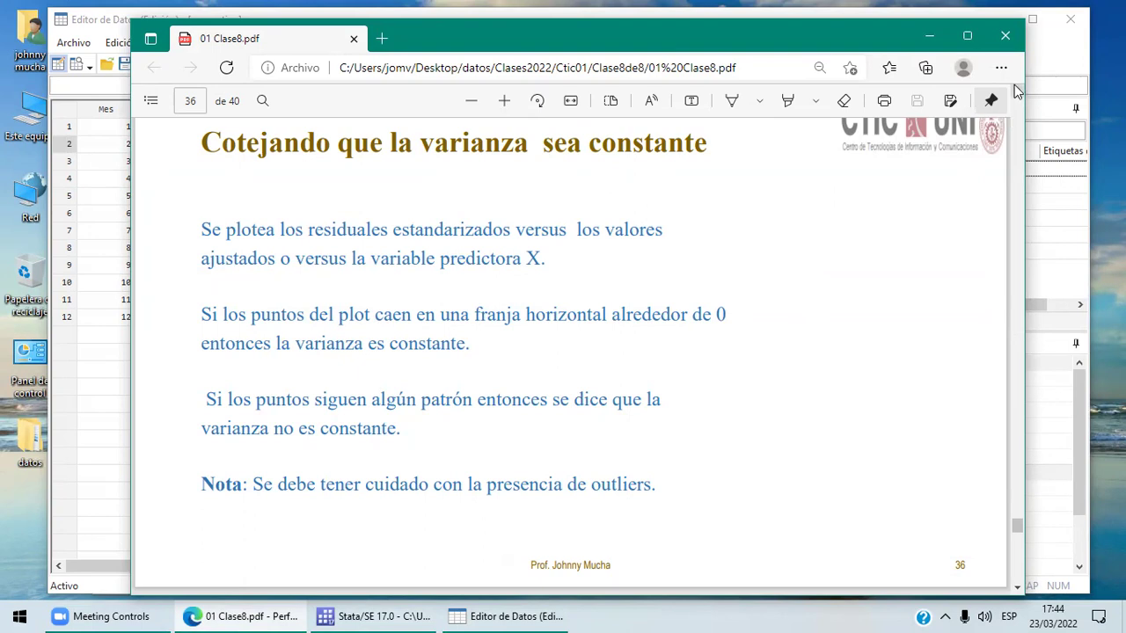
pyautogui.scroll(5, 1015, 91)
pyautogui.scroll(5, 575, 268)
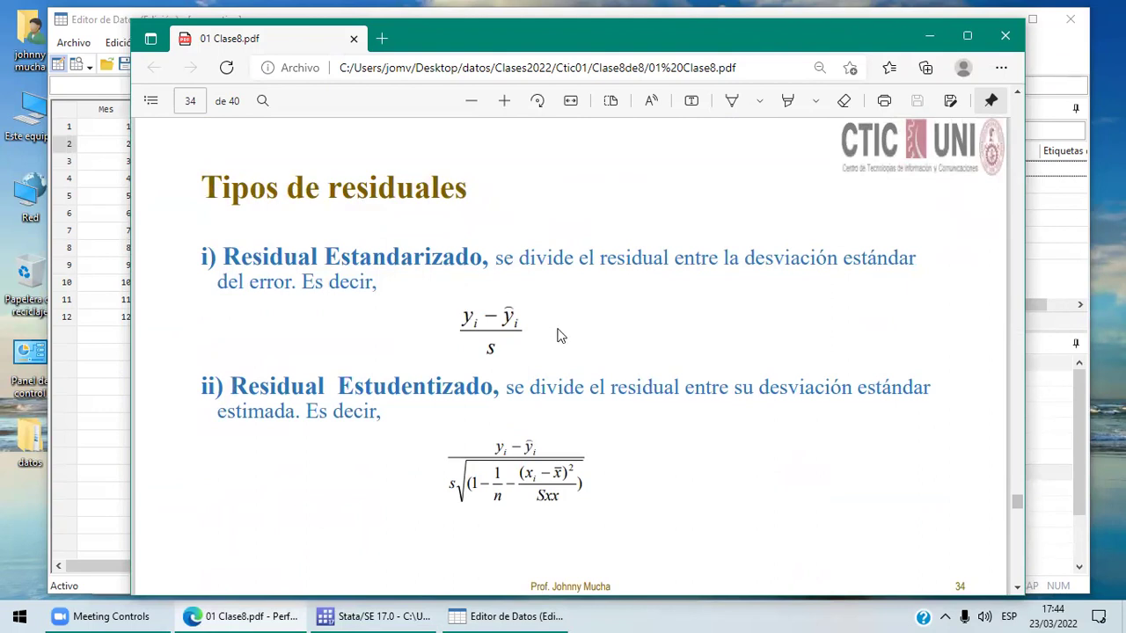
pyautogui.click(1017, 585)
pyautogui.moveTo(1016, 588); pyautogui.dragTo(1016, 590)
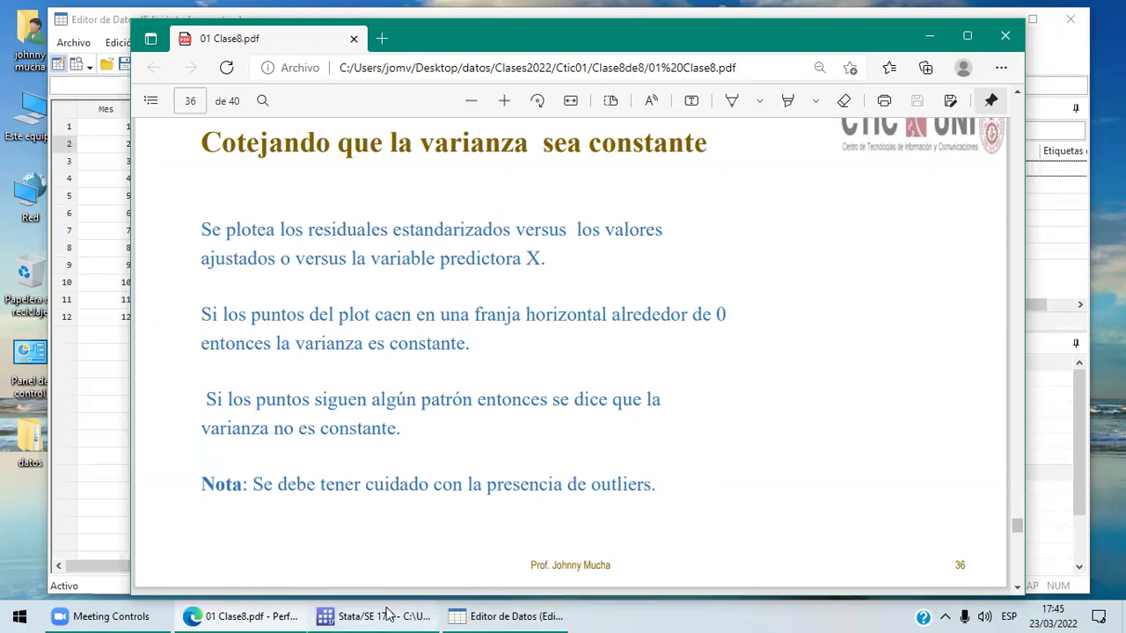
# - Plot the standardized residuals against the predictor in Stata with scatter varcons Mes, checking the variable names in the data editor
pyautogui.moveTo(387, 612)
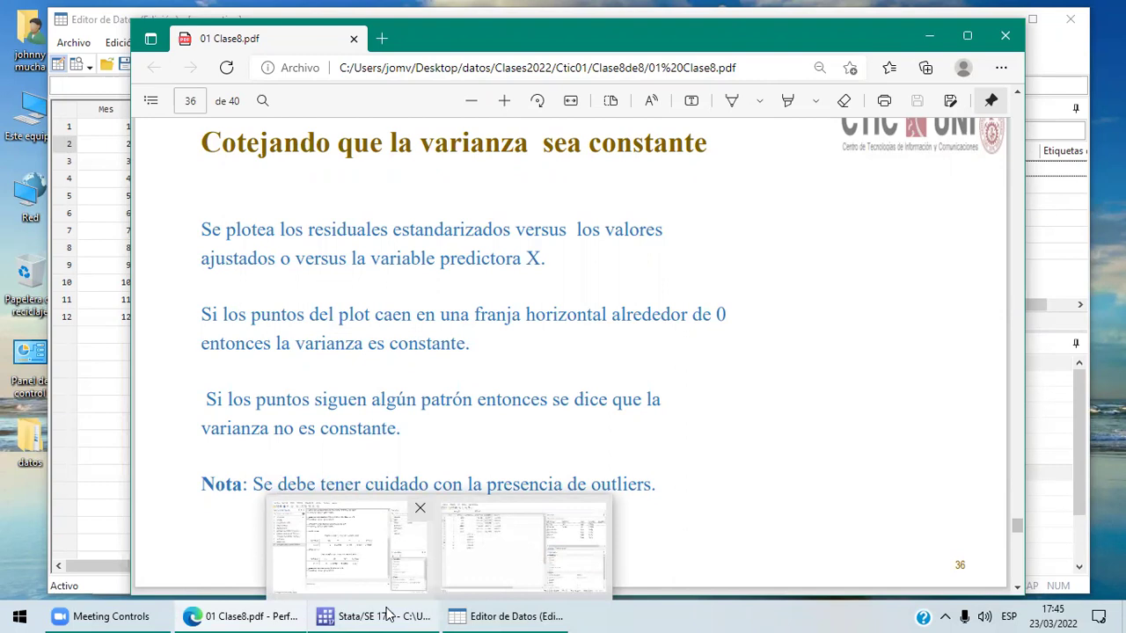
pyautogui.click(521, 613)
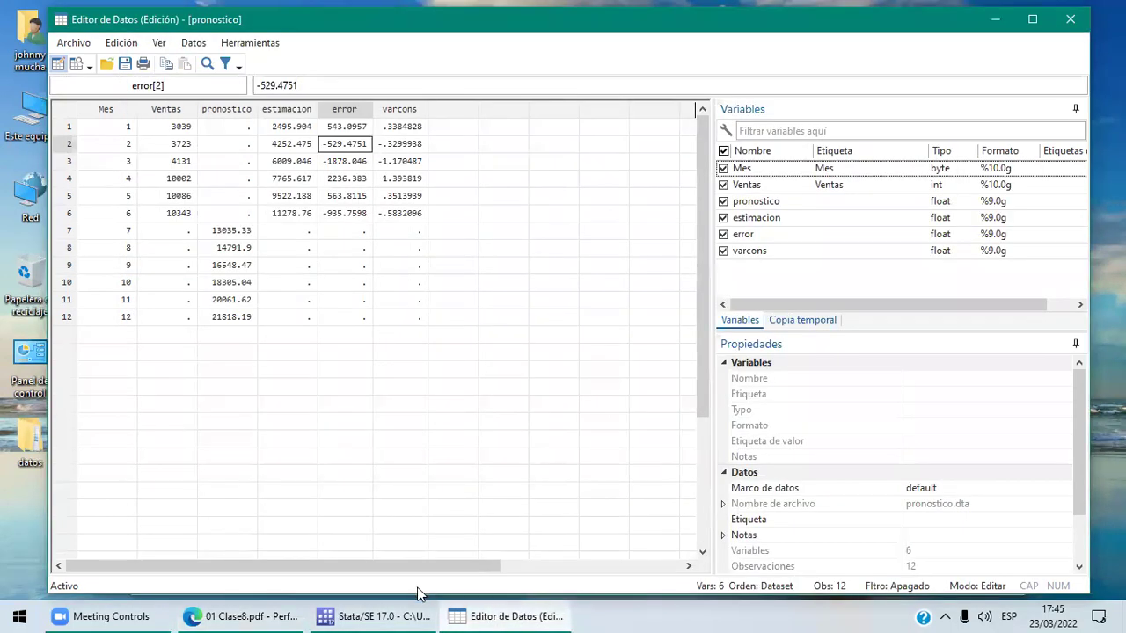
pyautogui.click(354, 613)
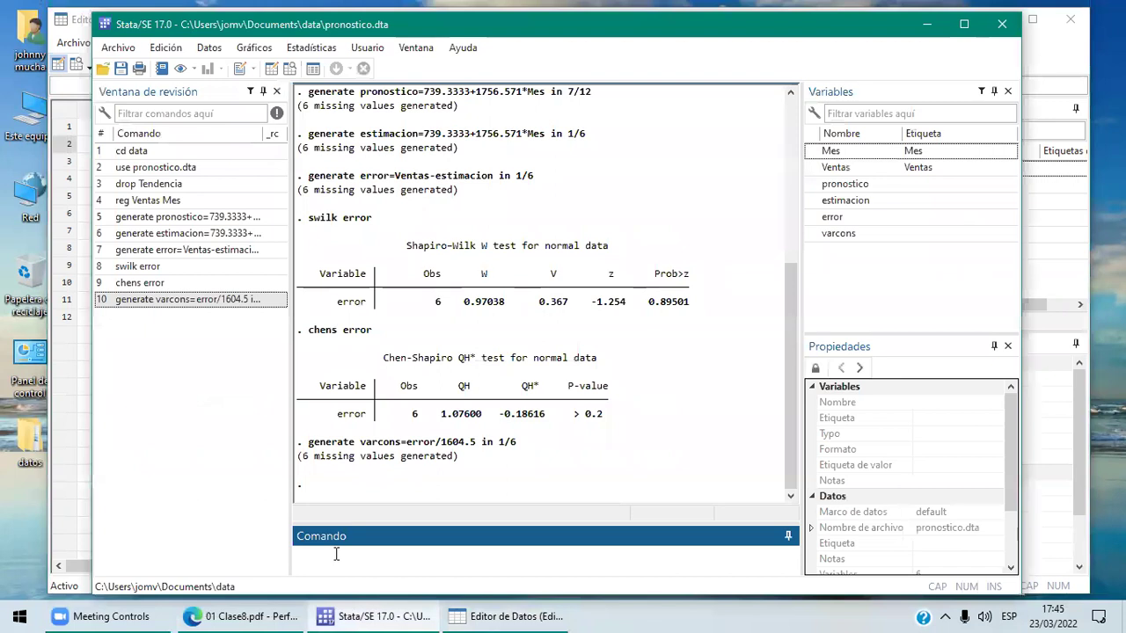
pyautogui.click(510, 614)
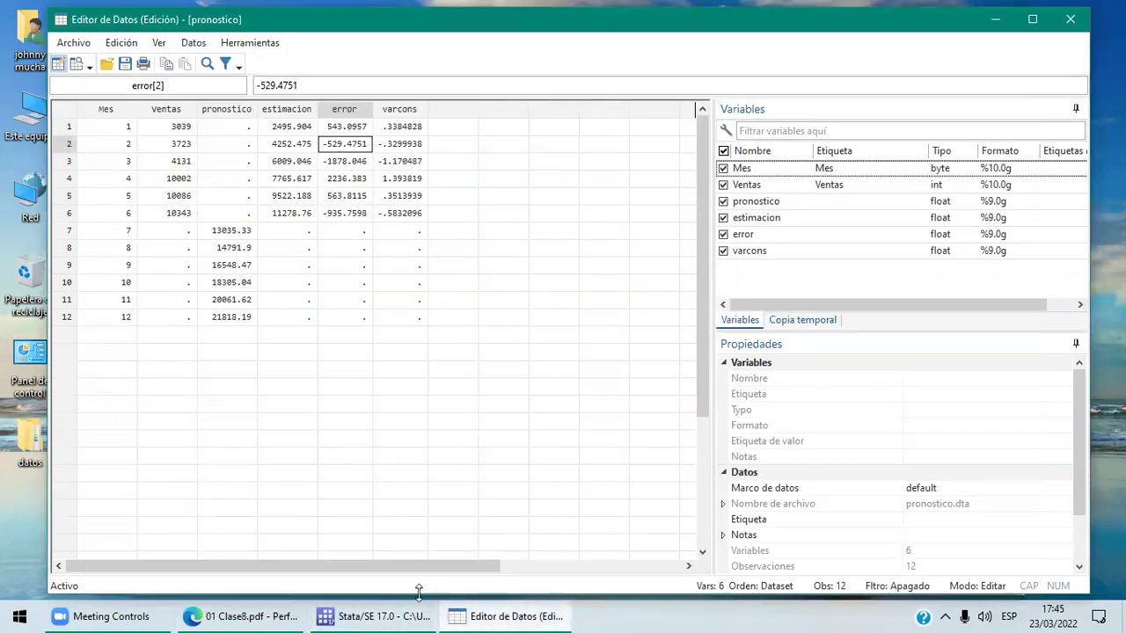
pyautogui.click(393, 613)
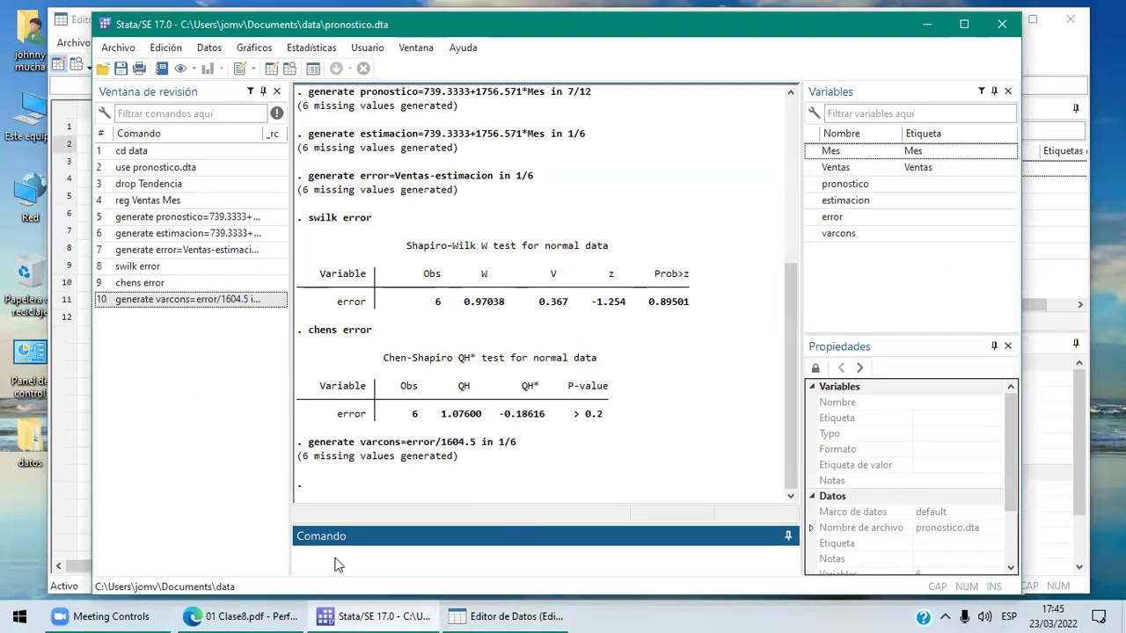
pyautogui.write('scatter')
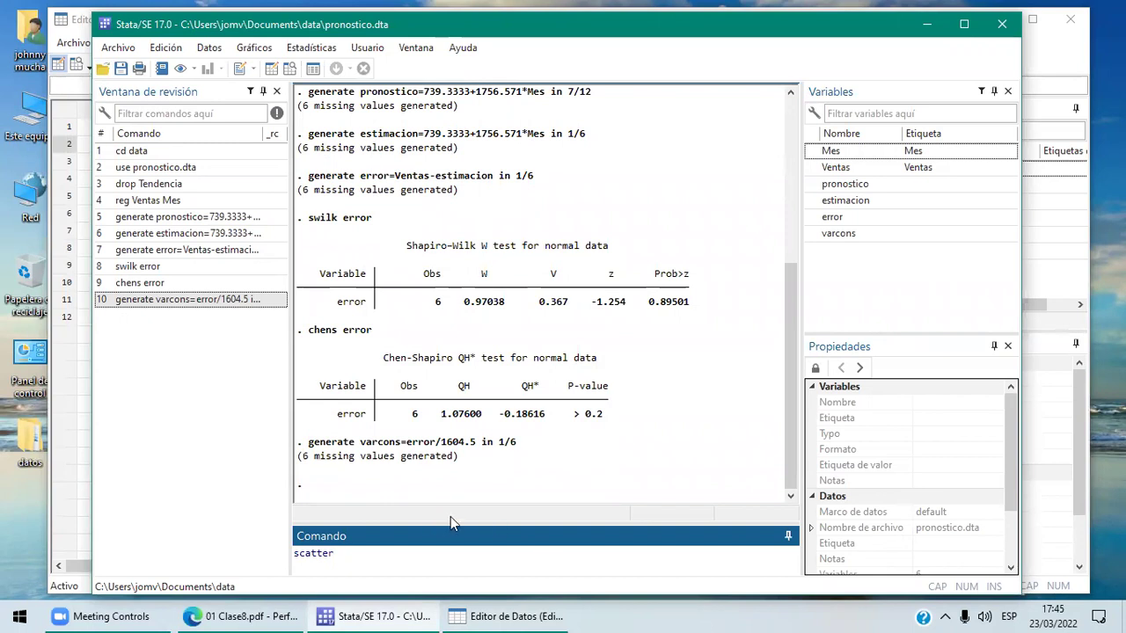
pyautogui.click(482, 616)
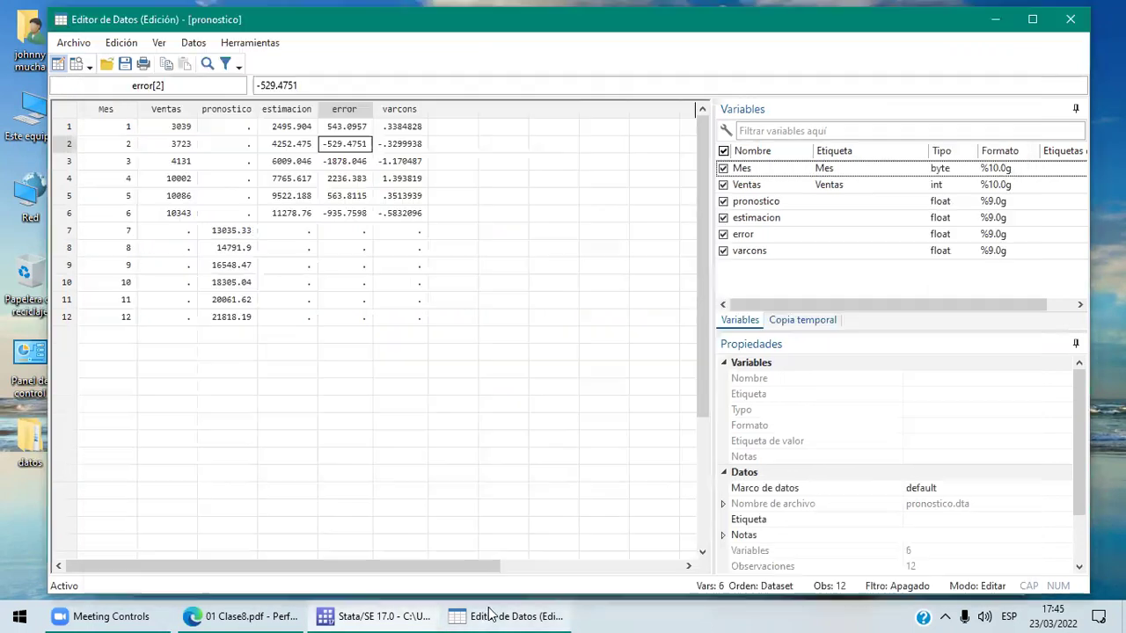
pyautogui.click(382, 614)
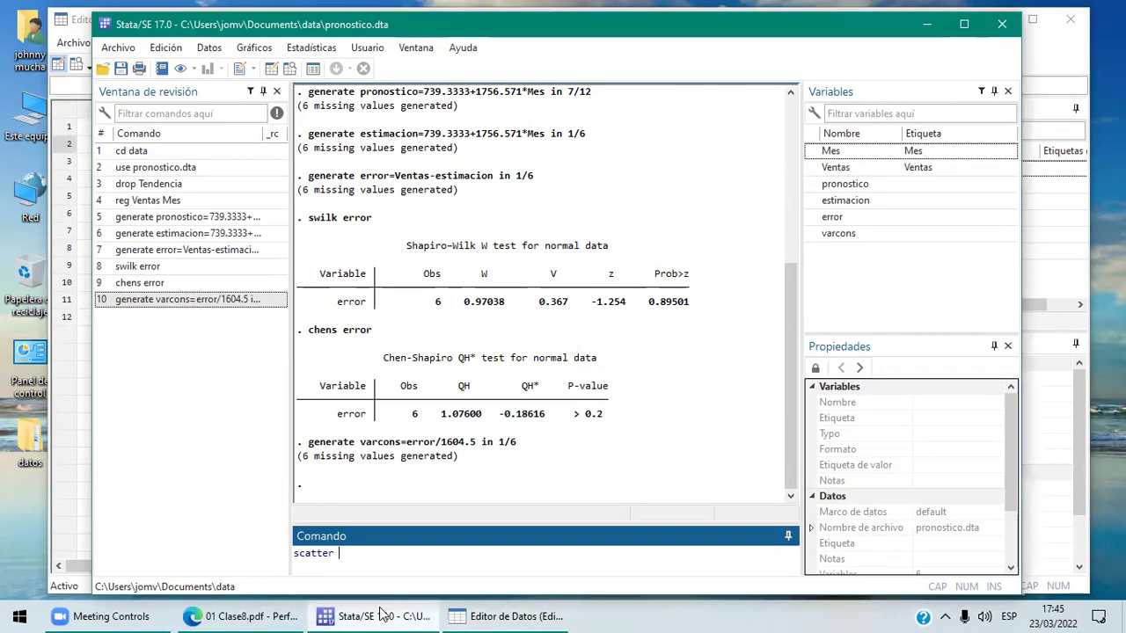
pyautogui.write('varcons')
pyautogui.click(516, 615)
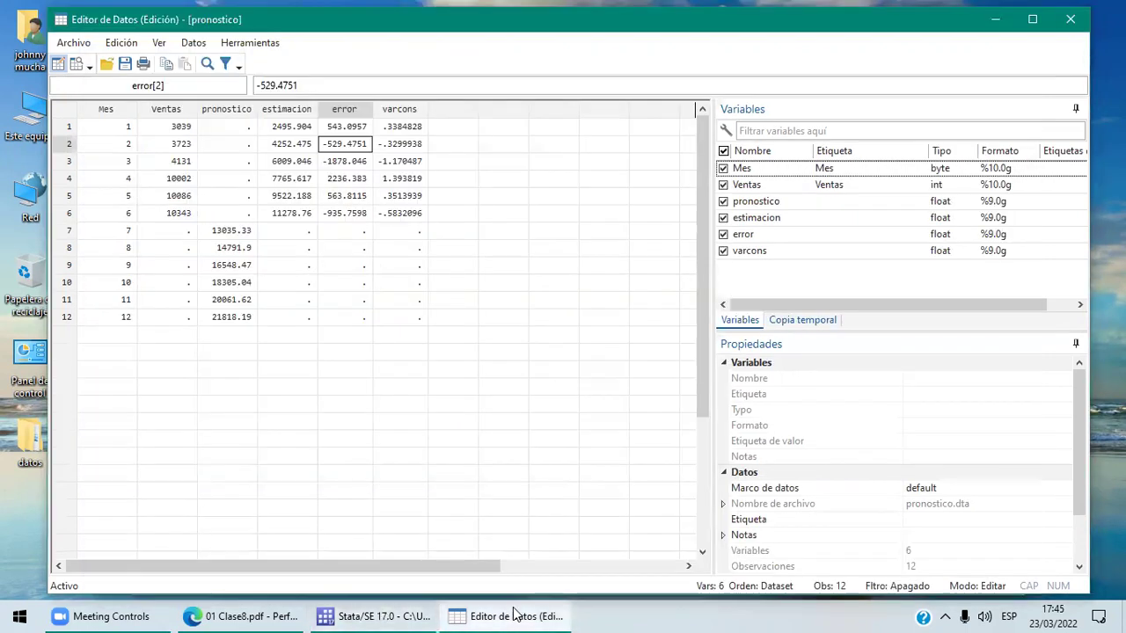
pyautogui.click(403, 615)
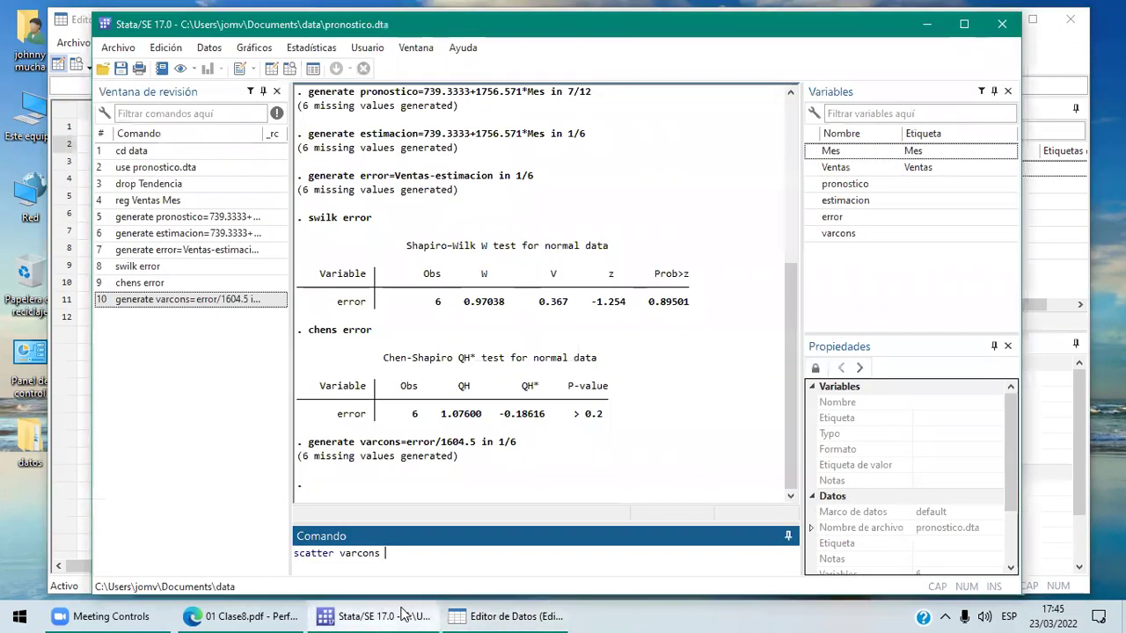
pyautogui.write('Mes')
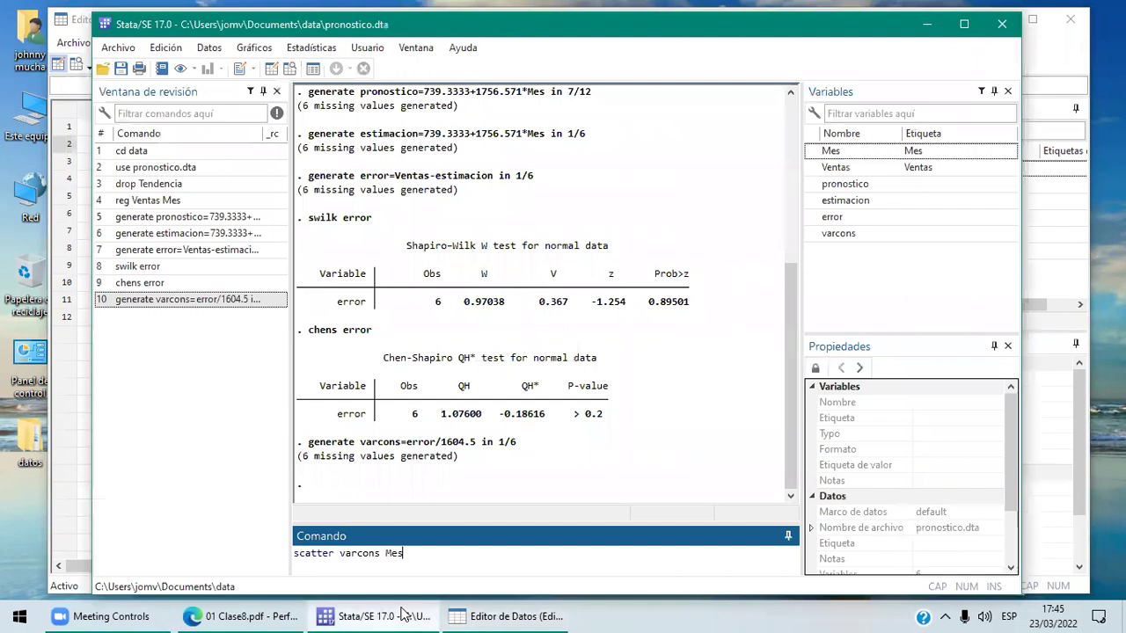
pyautogui.press('Return')
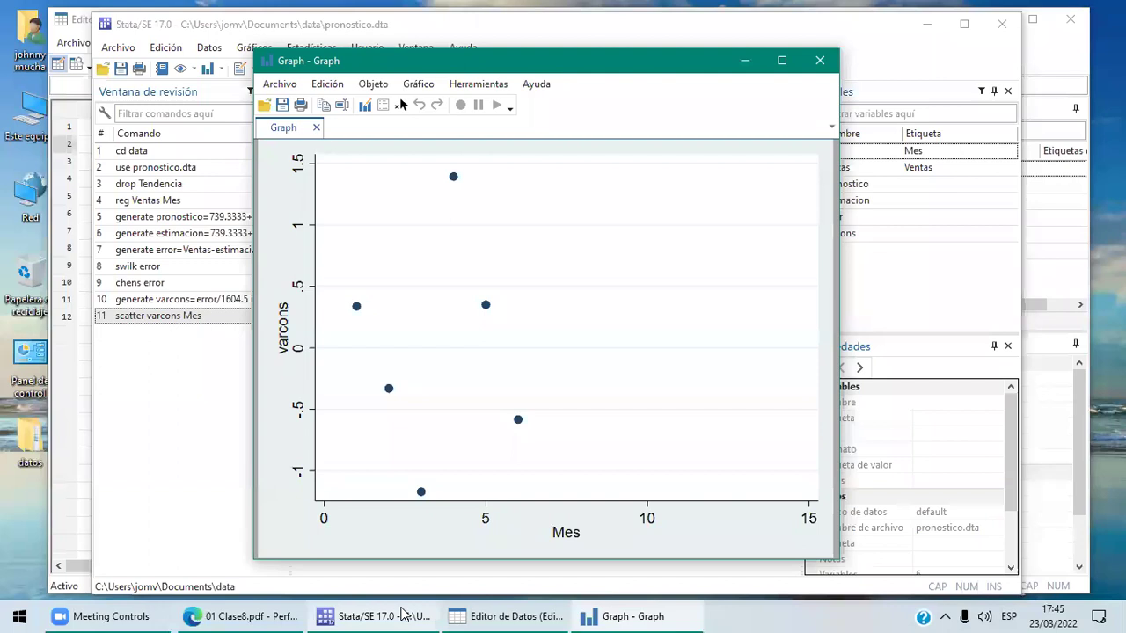
# - Compare the varcons scatter plot with the constant-variance criteria in the class PDF and close the graph
pyautogui.click(264, 616)
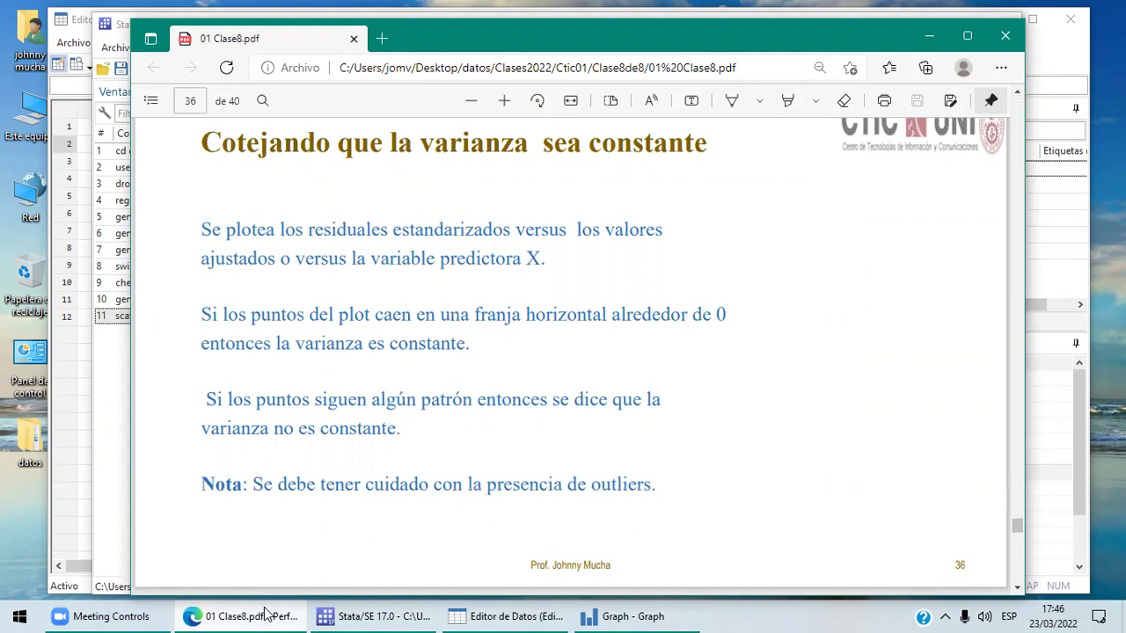
pyautogui.click(646, 613)
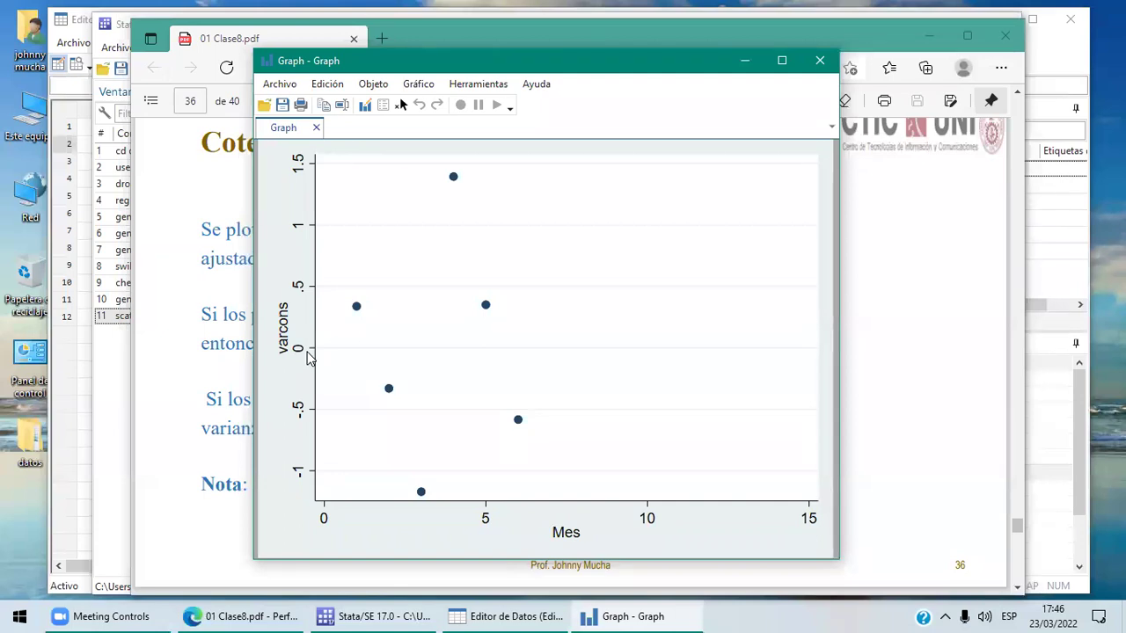
pyautogui.click(819, 62)
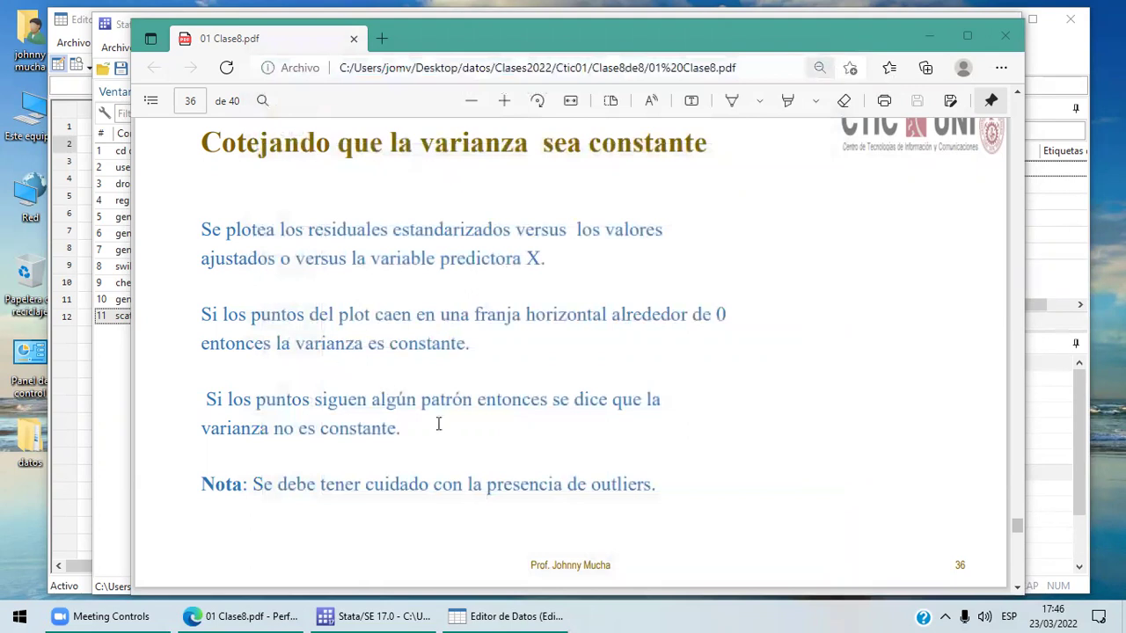
# - Read the slide on correlated errors and the Durbin-Watson test on page 37 of the class PDF
pyautogui.click(384, 614)
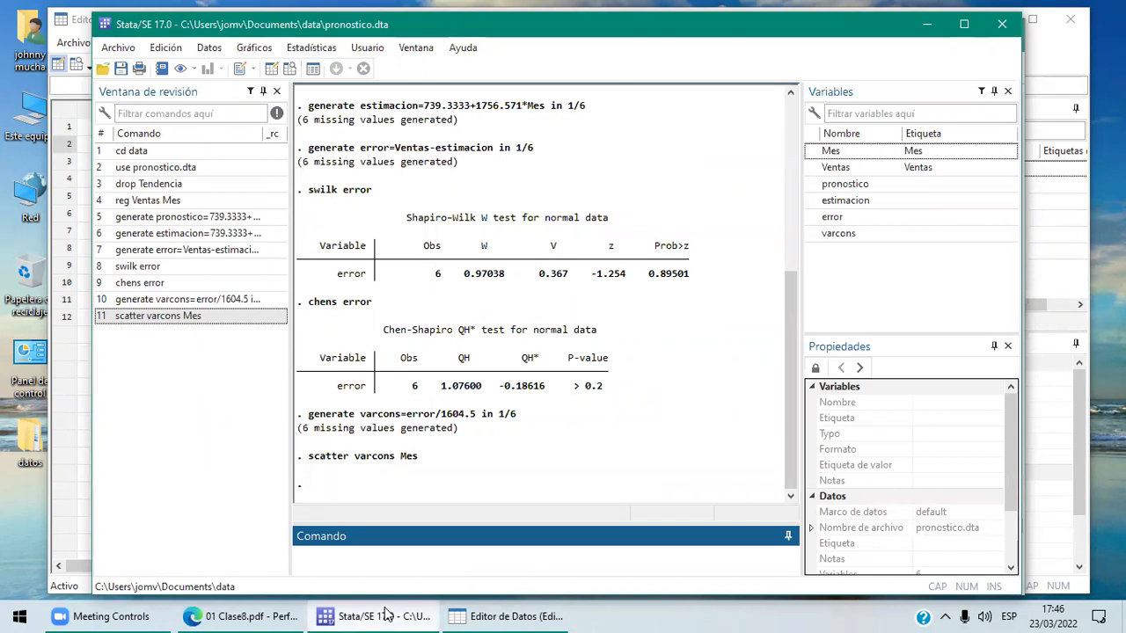
pyautogui.click(247, 616)
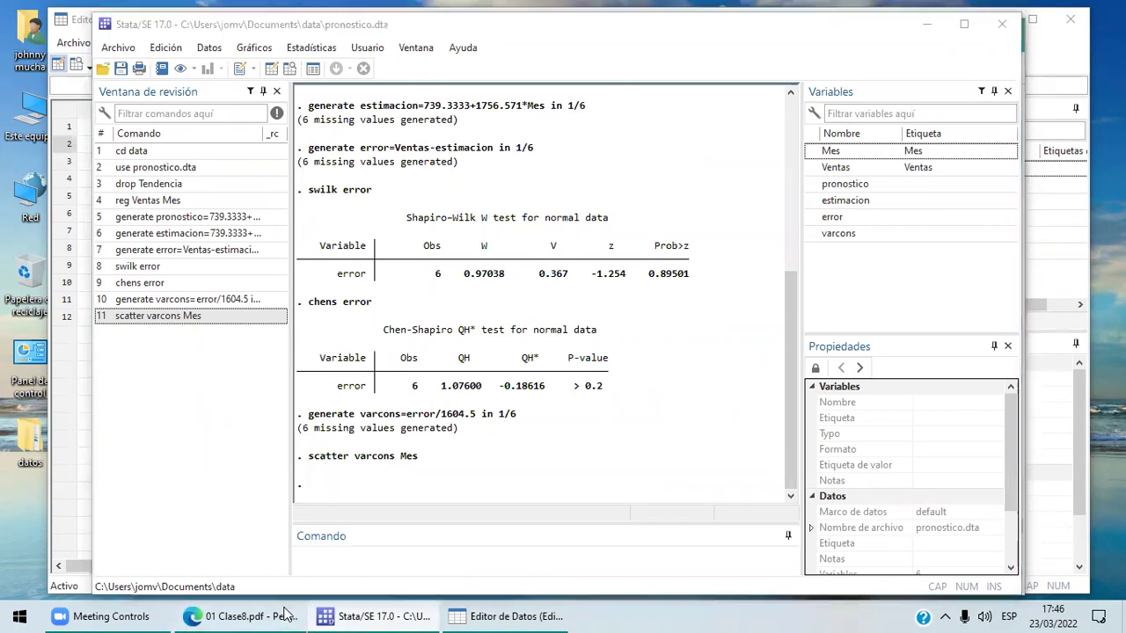
pyautogui.click(1017, 587)
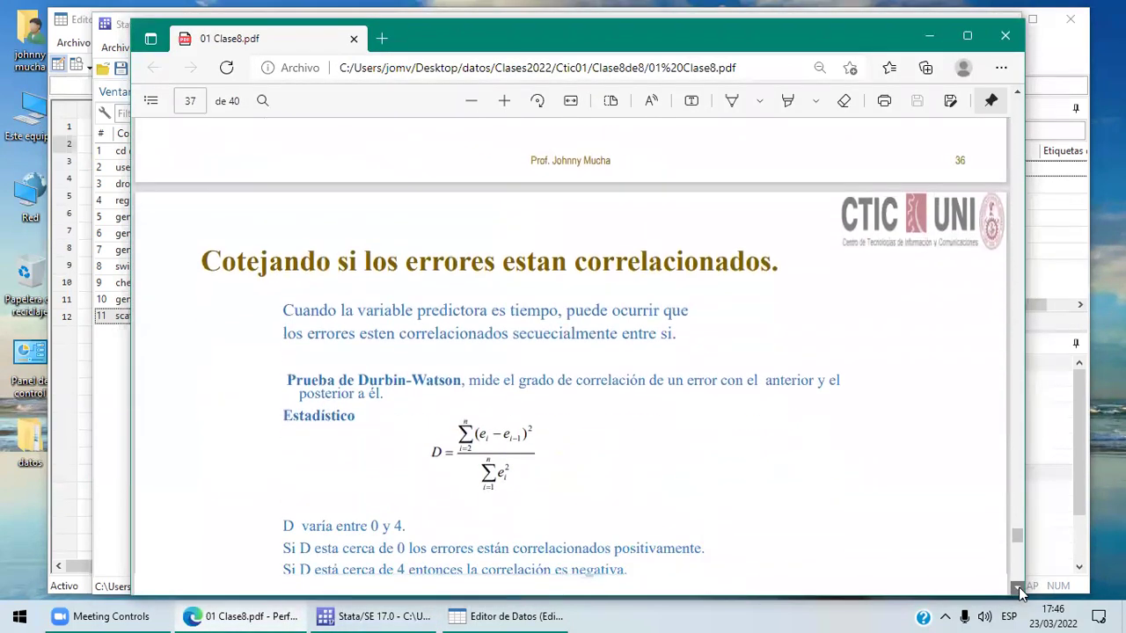
pyautogui.click(1017, 587)
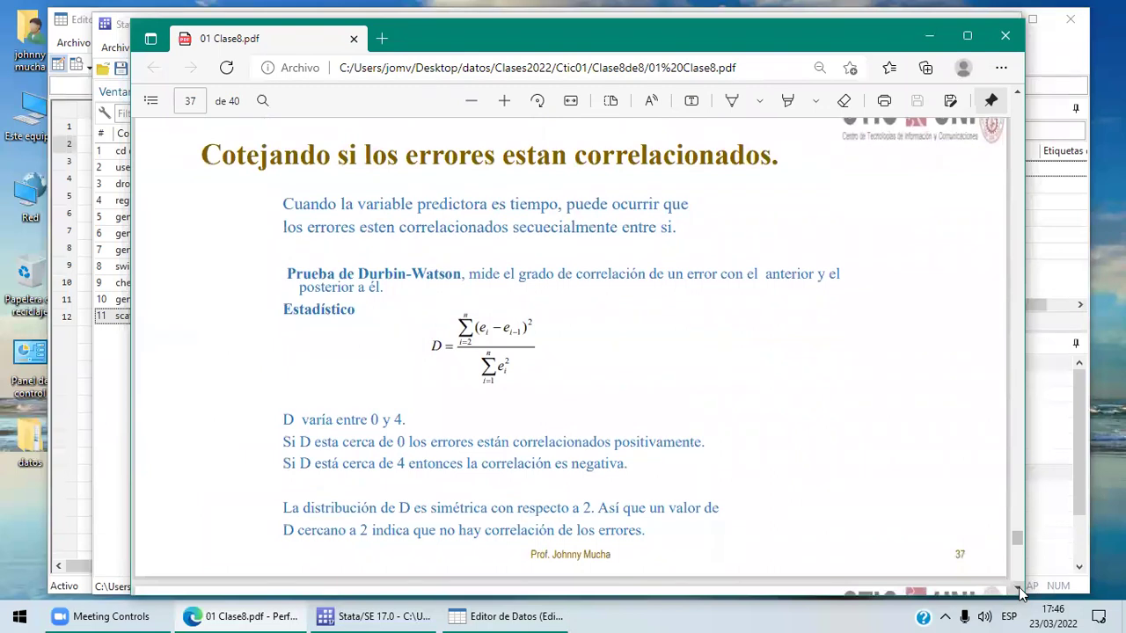
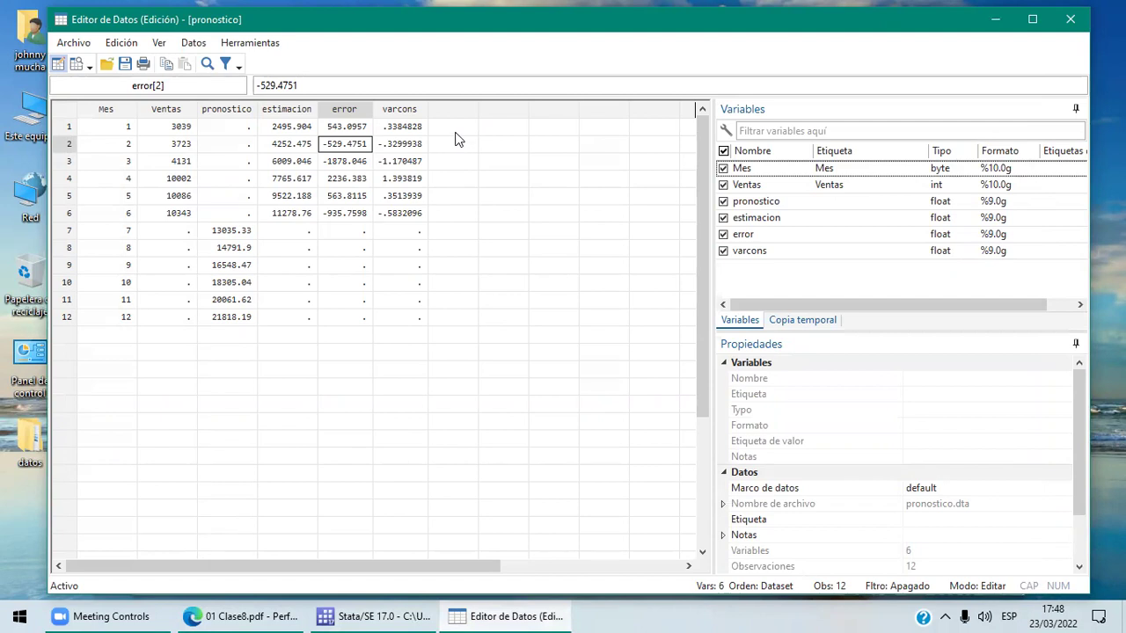
# - Select the Mes values of all 12 observations in the data editor to examine the time variable, and return to the main Stata window
pyautogui.click(109, 126)
pyautogui.hotkey('shift', 'Down')
pyautogui.hotkey('shift', 'Down')
pyautogui.hotkey('shift', 'Down')
pyautogui.hotkey('shift', 'Down')
pyautogui.hotkey('shift', 'Down')
pyautogui.hotkey('shift', 'Down')
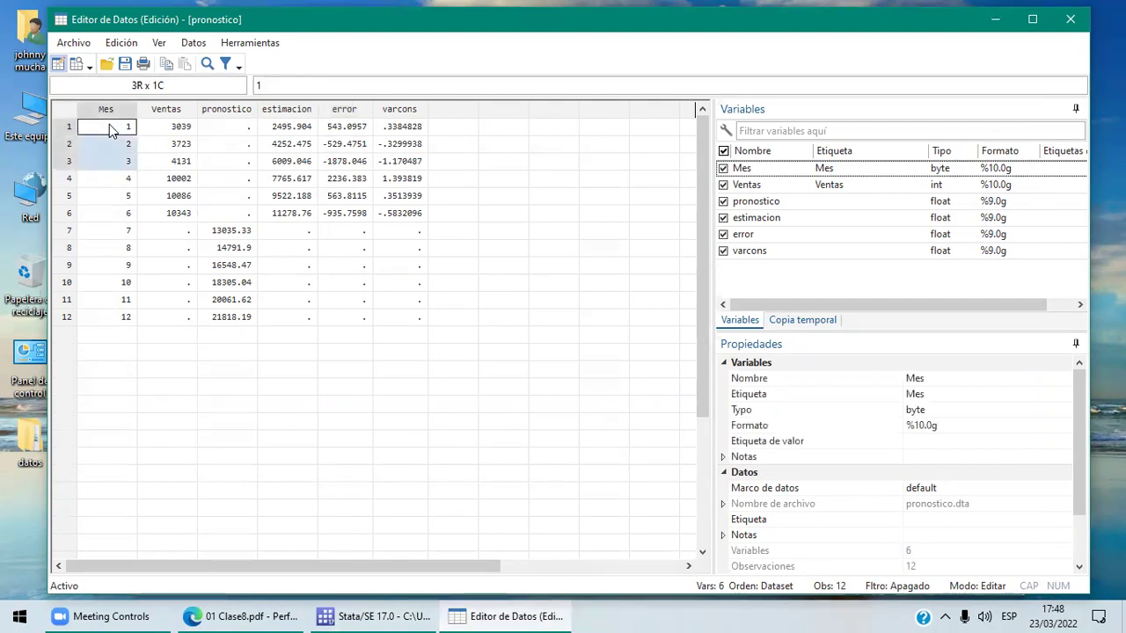
pyautogui.hotkey('shift', 'Down')
pyautogui.hotkey('shift', 'Down')
pyautogui.hotkey('shift', 'Down')
pyautogui.hotkey('shift', 'Down')
pyautogui.hotkey('shift', 'Down')
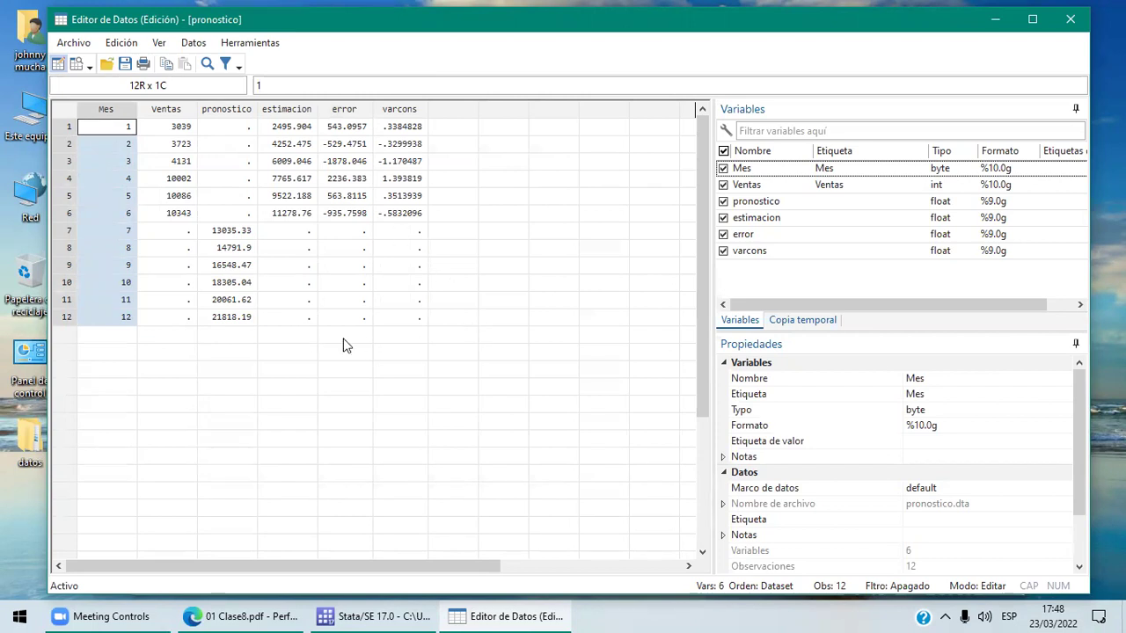
pyautogui.click(503, 519)
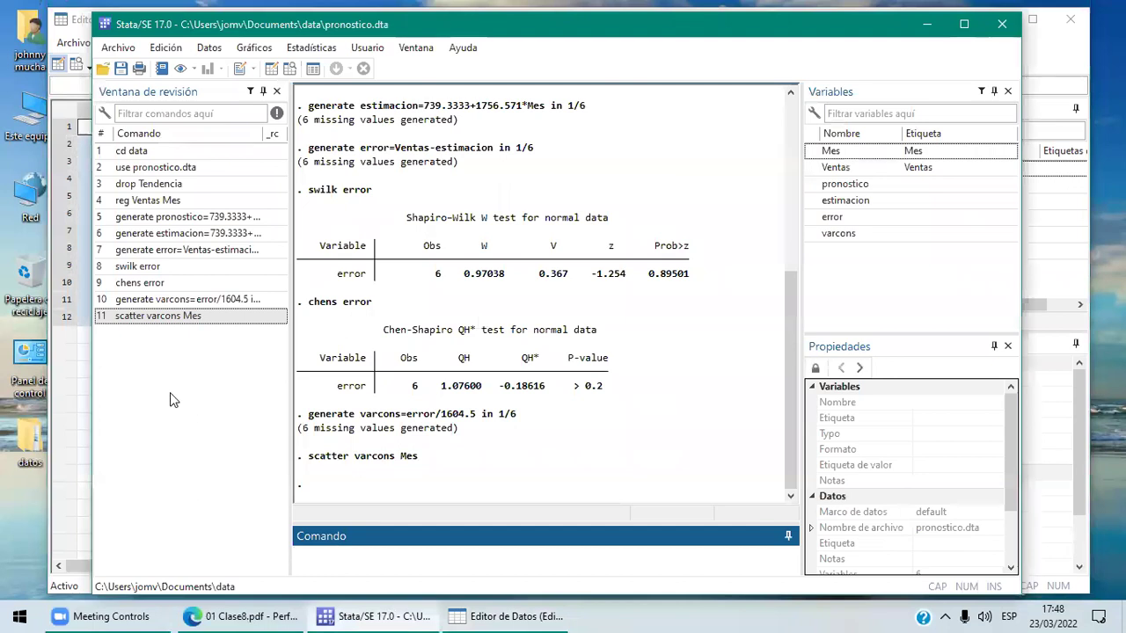
# - Open the Notas text file from the folder datos\Clases2022\Ctic01\Clase8de8
pyautogui.click(28, 430)
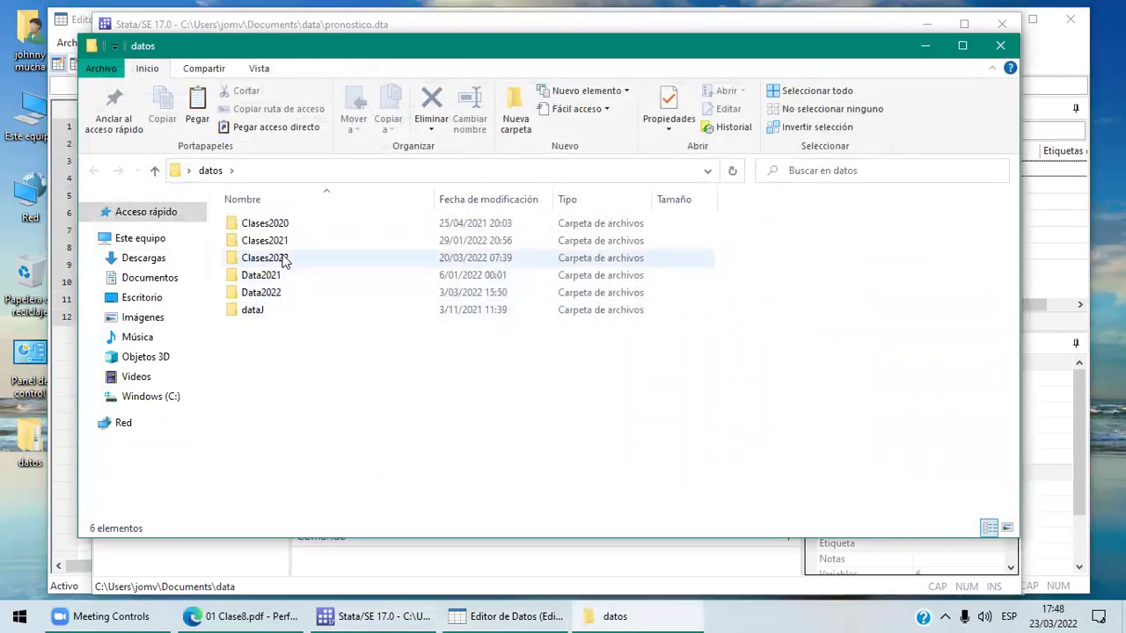
pyautogui.doubleClick(283, 260)
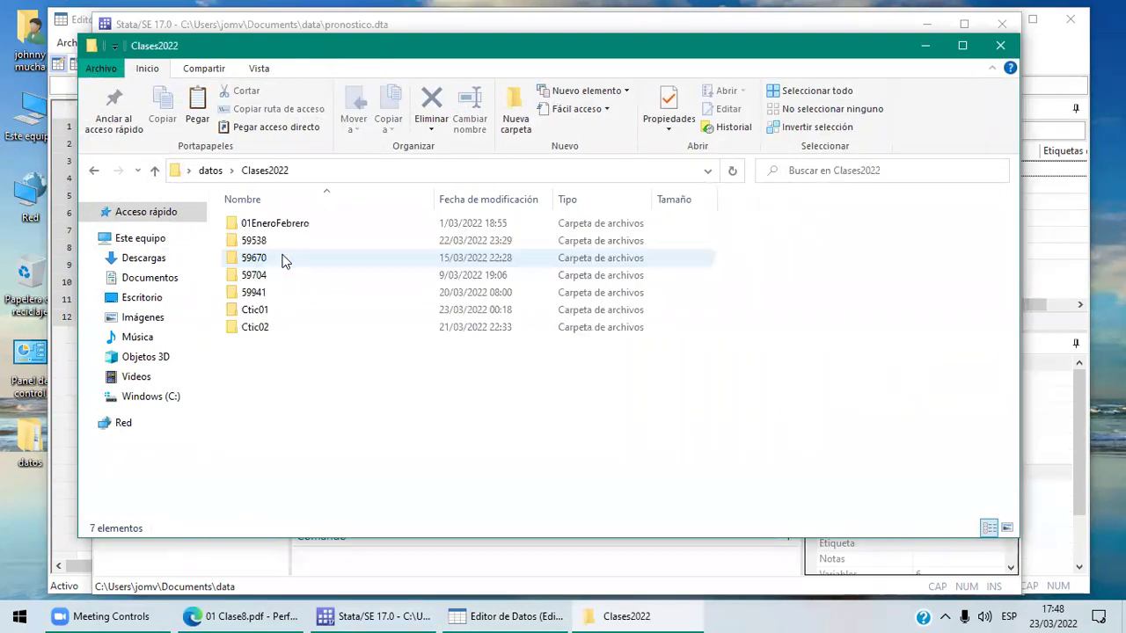
pyautogui.doubleClick(279, 308)
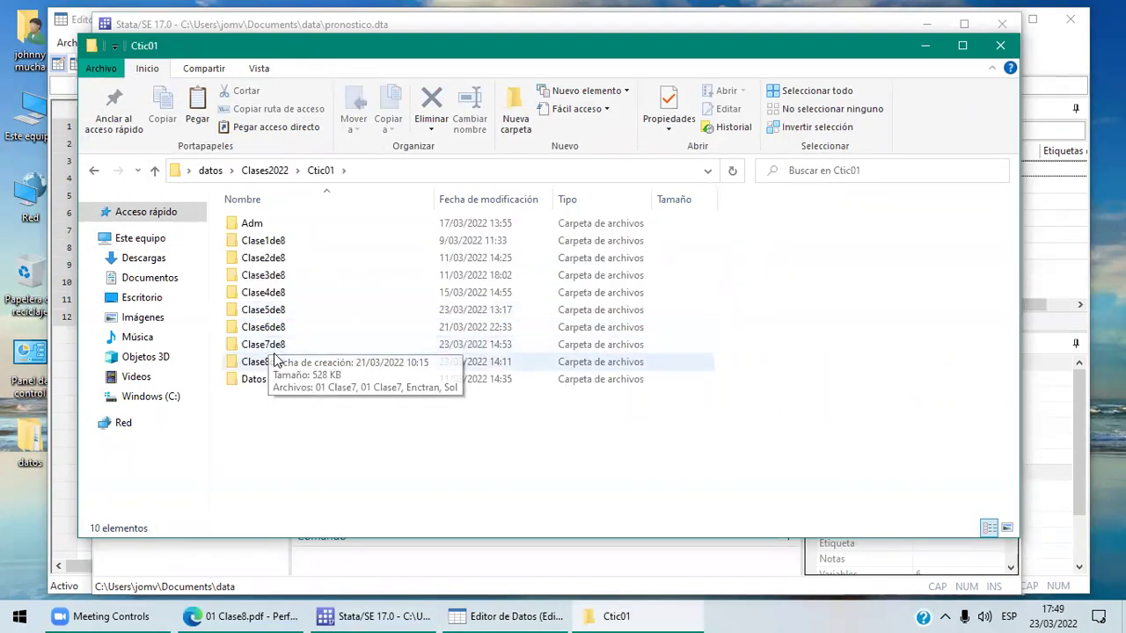
pyautogui.doubleClick(276, 360)
pyautogui.click(265, 309)
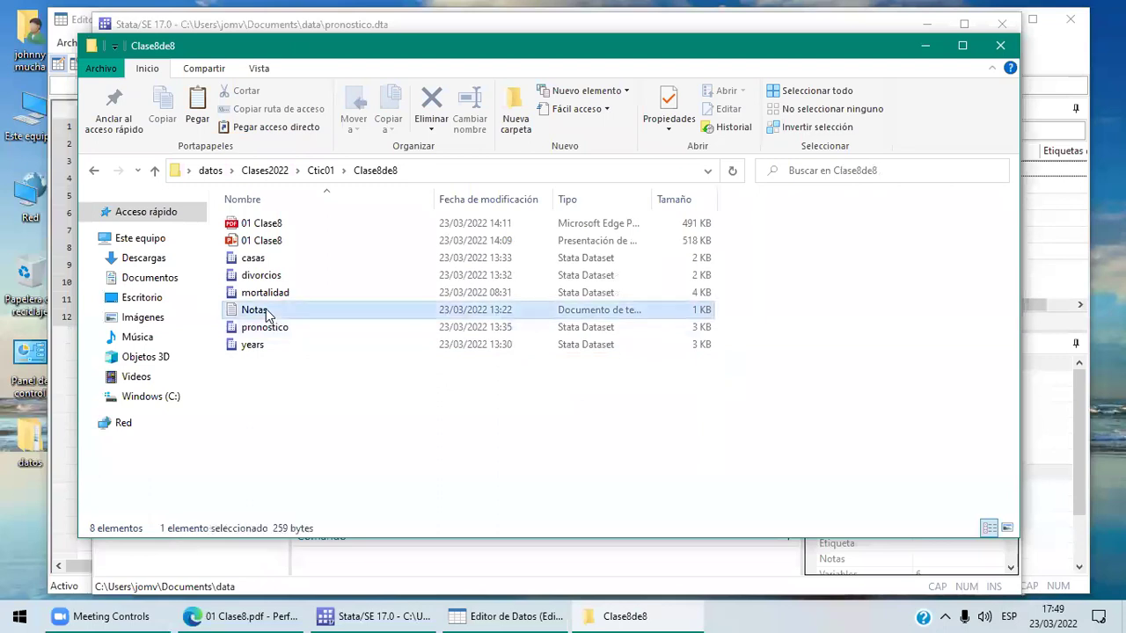
pyautogui.doubleClick(265, 309)
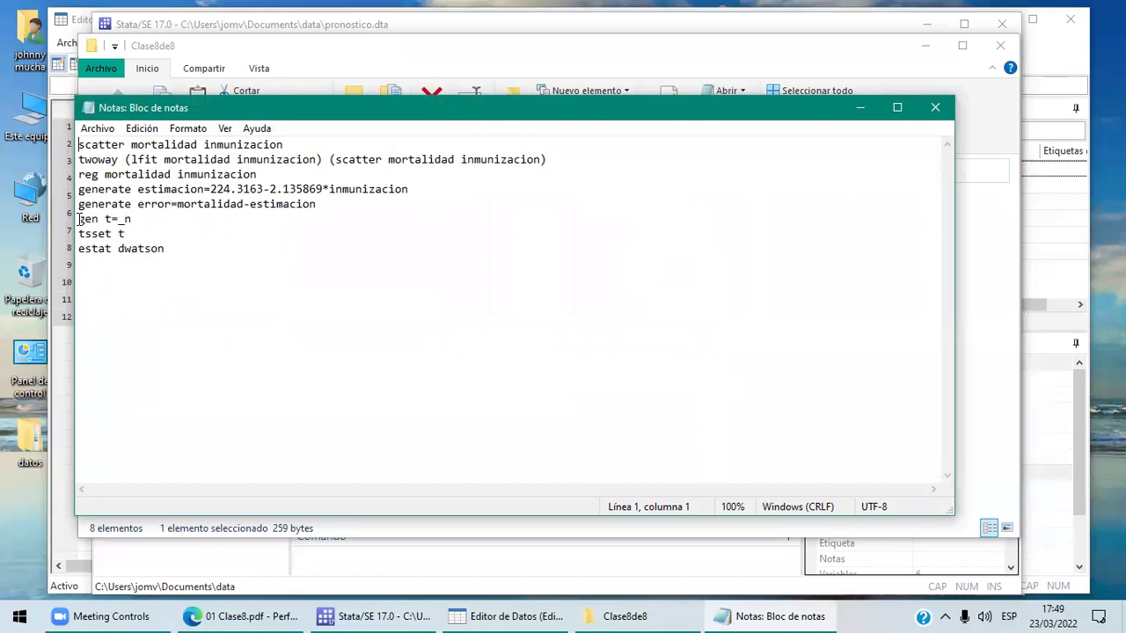
# - Read the gen t=_n, tsset t and estat dwatson commands in the notes for the autocorrelation test
pyautogui.moveTo(78, 218); pyautogui.dragTo(150, 228)
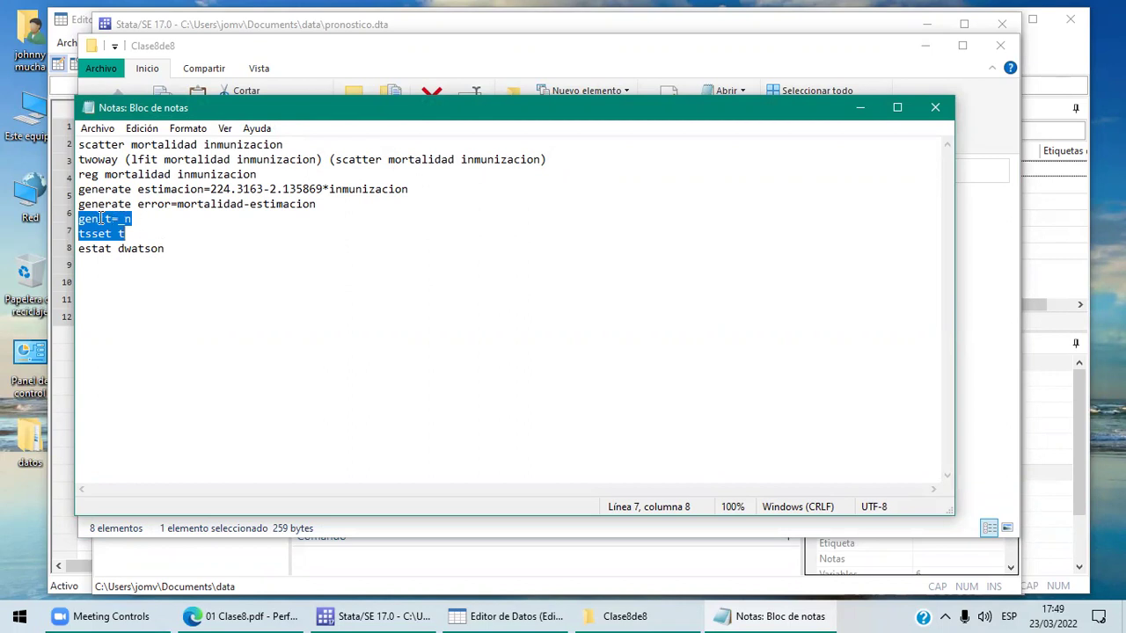
pyautogui.click(102, 231)
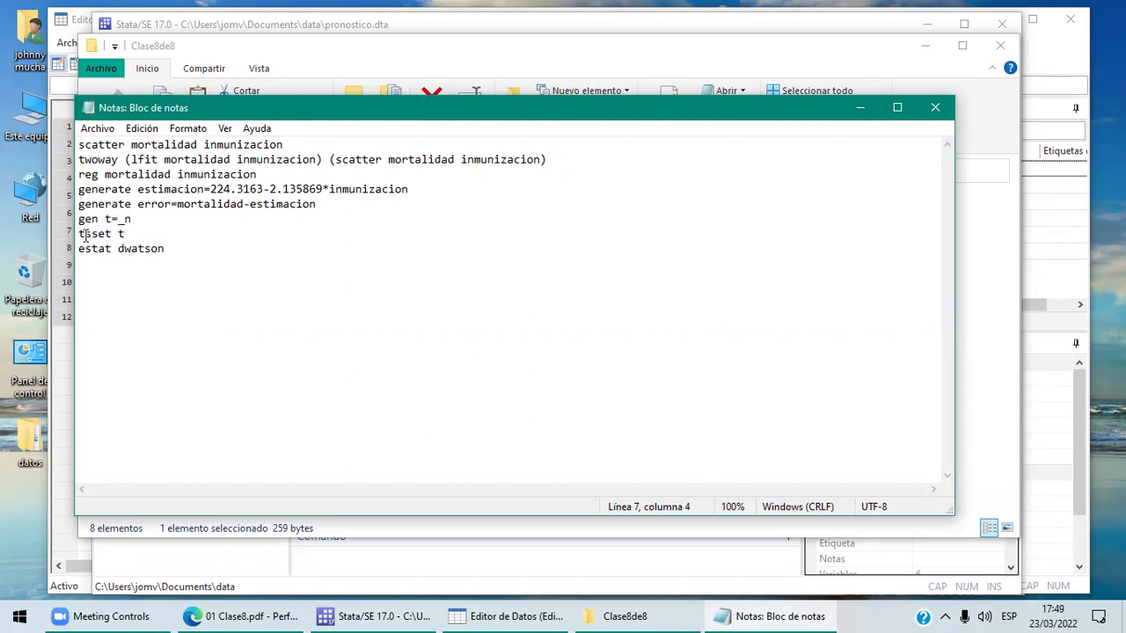
pyautogui.moveTo(79, 234); pyautogui.dragTo(107, 237)
pyautogui.doubleClick(91, 250)
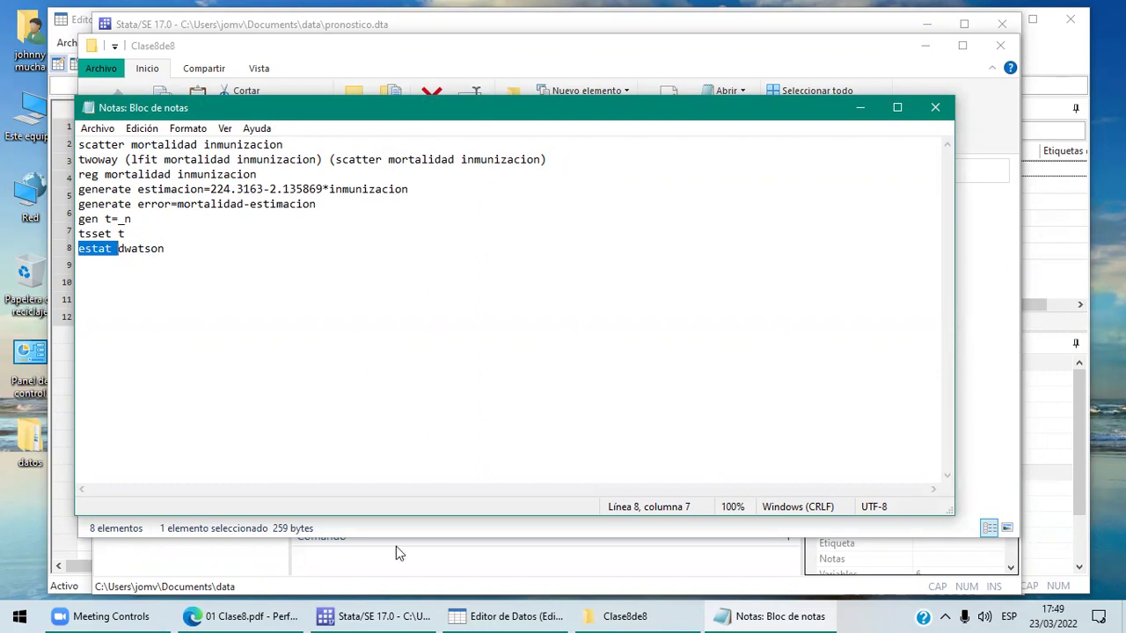
# - Switch to Stata and try to declare Tiempo as the time variable with tsset, checking the syntax in the notes
pyautogui.click(373, 615)
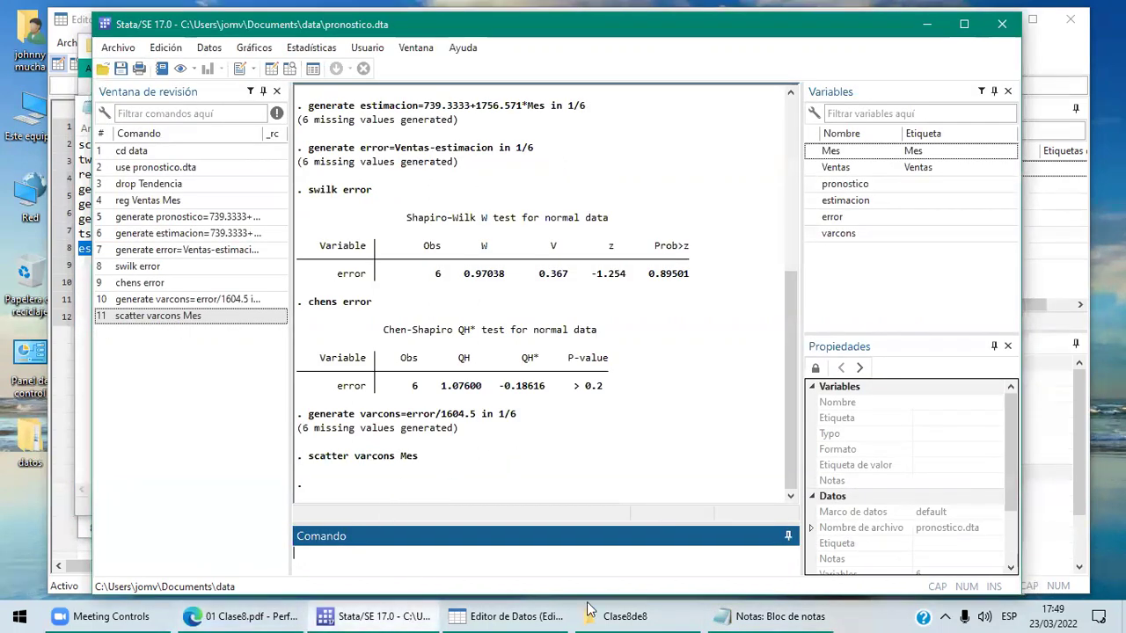
pyautogui.moveTo(741, 614)
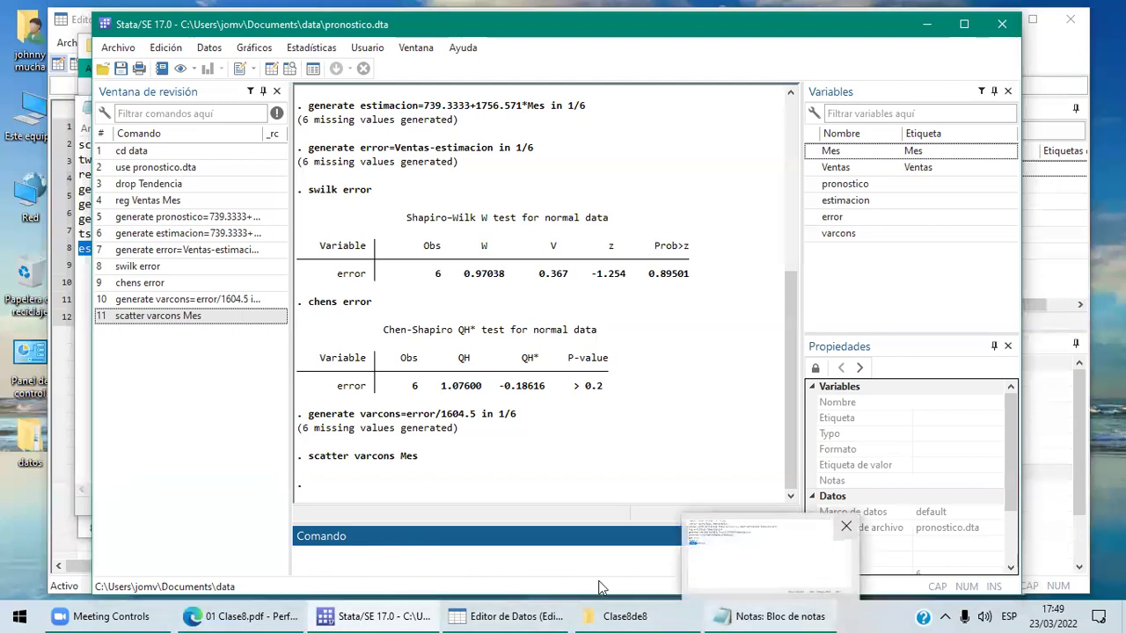
pyautogui.write('ts')
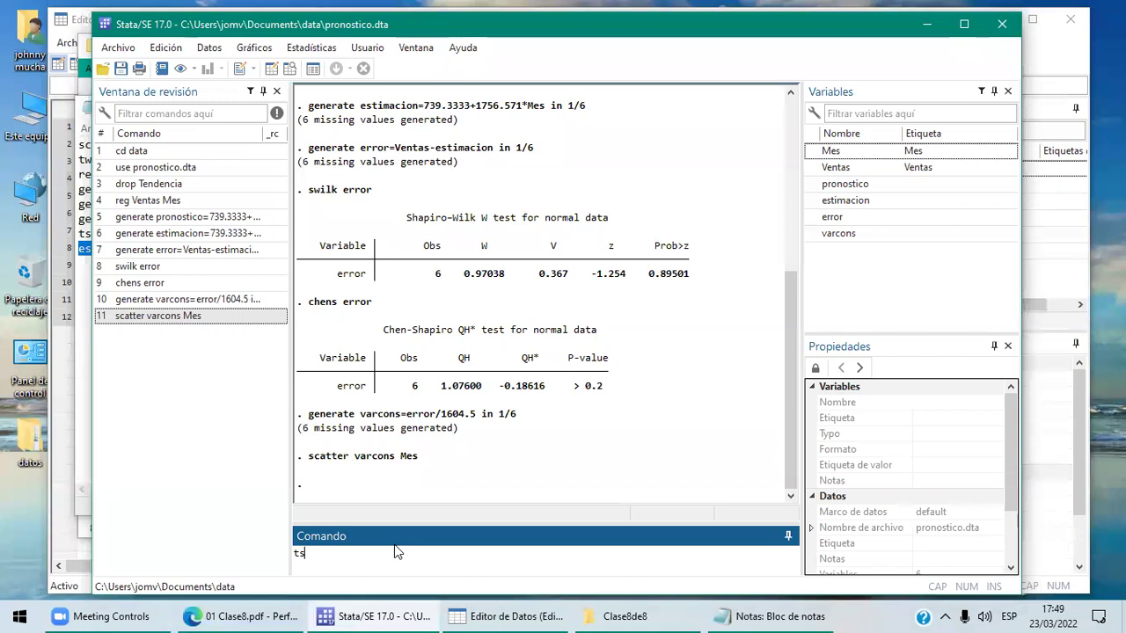
pyautogui.click(745, 616)
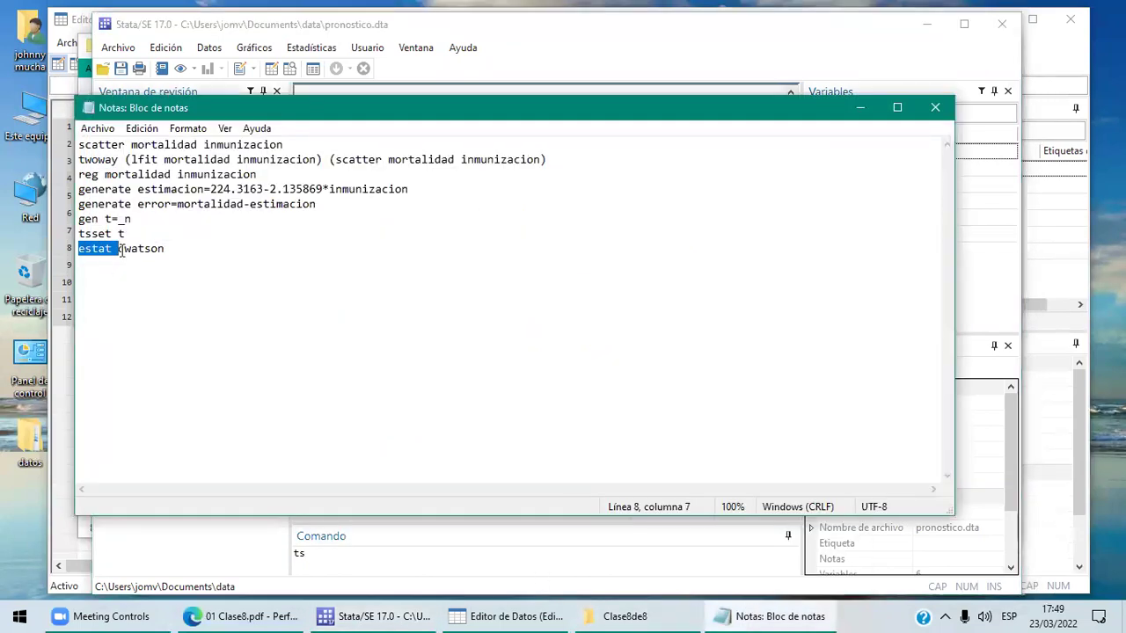
pyautogui.click(380, 614)
pyautogui.write('set ')
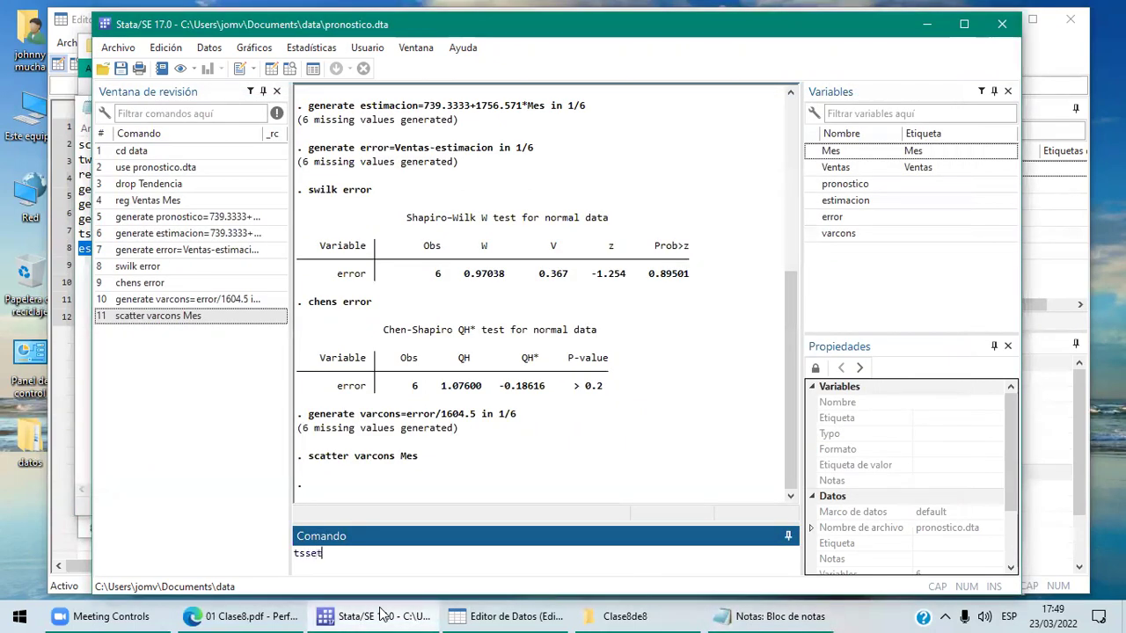
pyautogui.write('Tiempo')
pyautogui.press('Return')
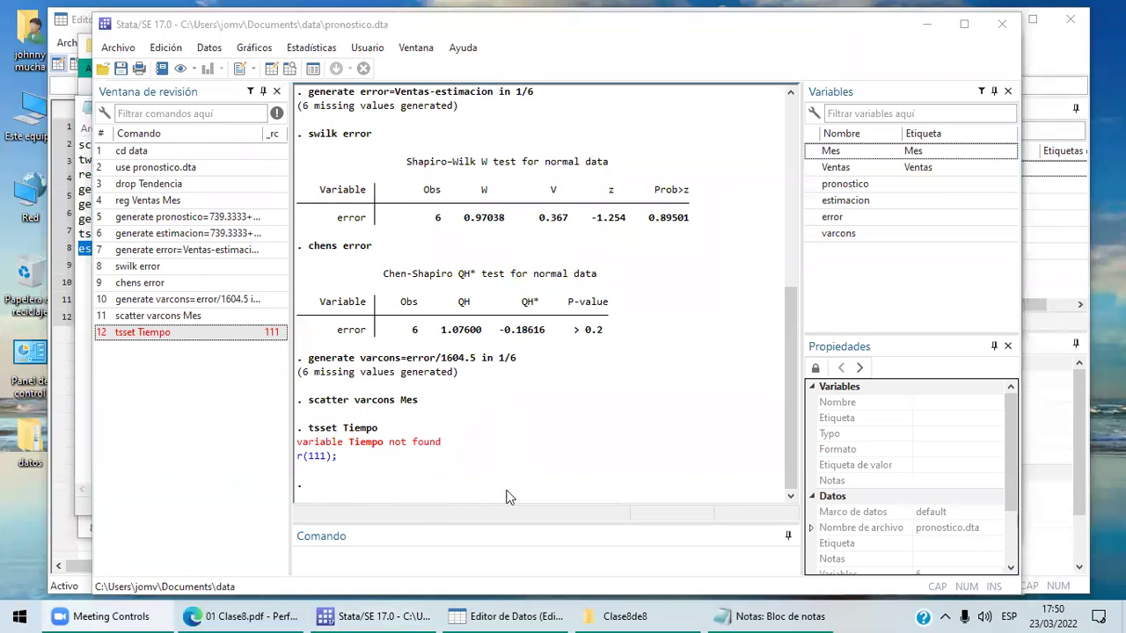
# - Check the time variable's name in the data editor and declare Mes as the time variable with tsset Mes
pyautogui.click(545, 616)
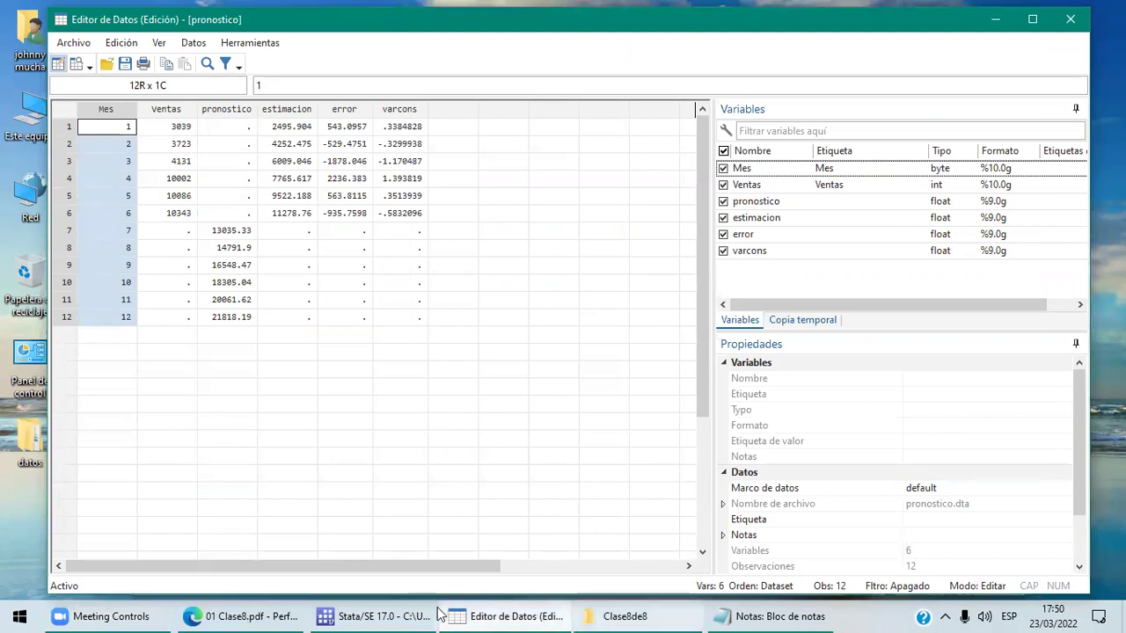
pyautogui.click(384, 612)
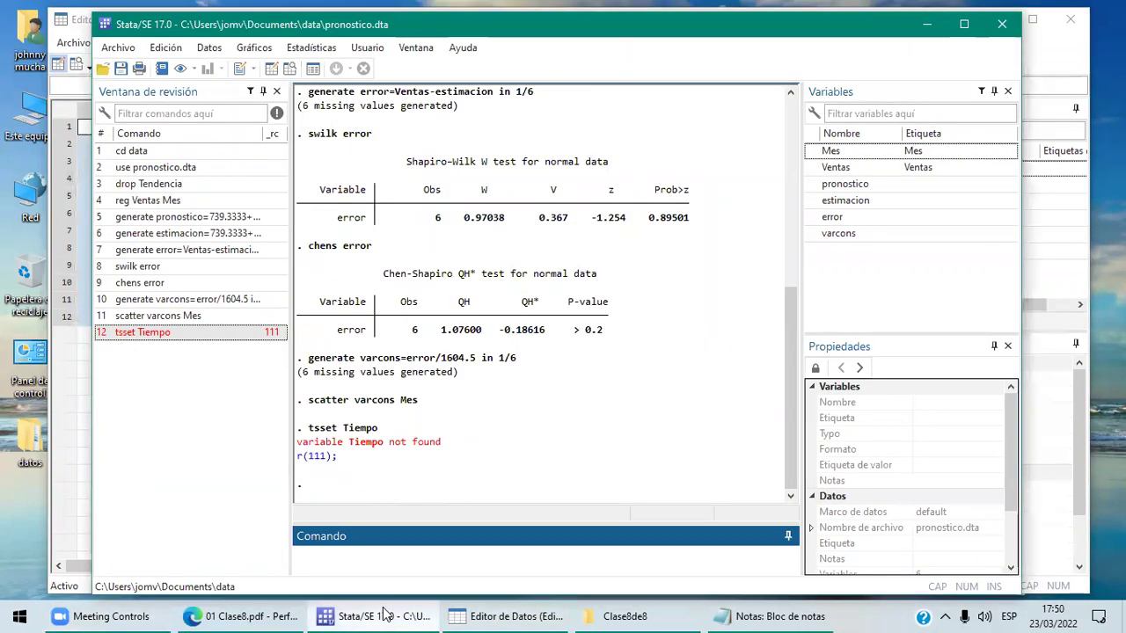
pyautogui.write('tsset Mes')
pyautogui.press('Return')
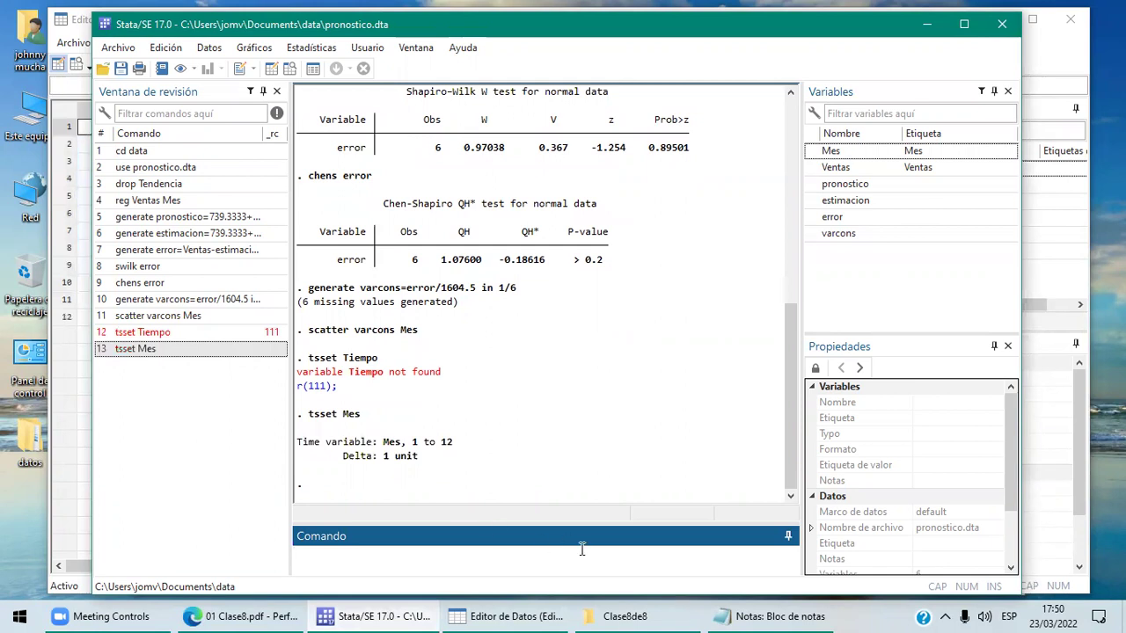
# - Review the autocorrelation commands in the notes and run estat dwatson in Stata to compute the Durbin-Watson statistic
pyautogui.click(734, 613)
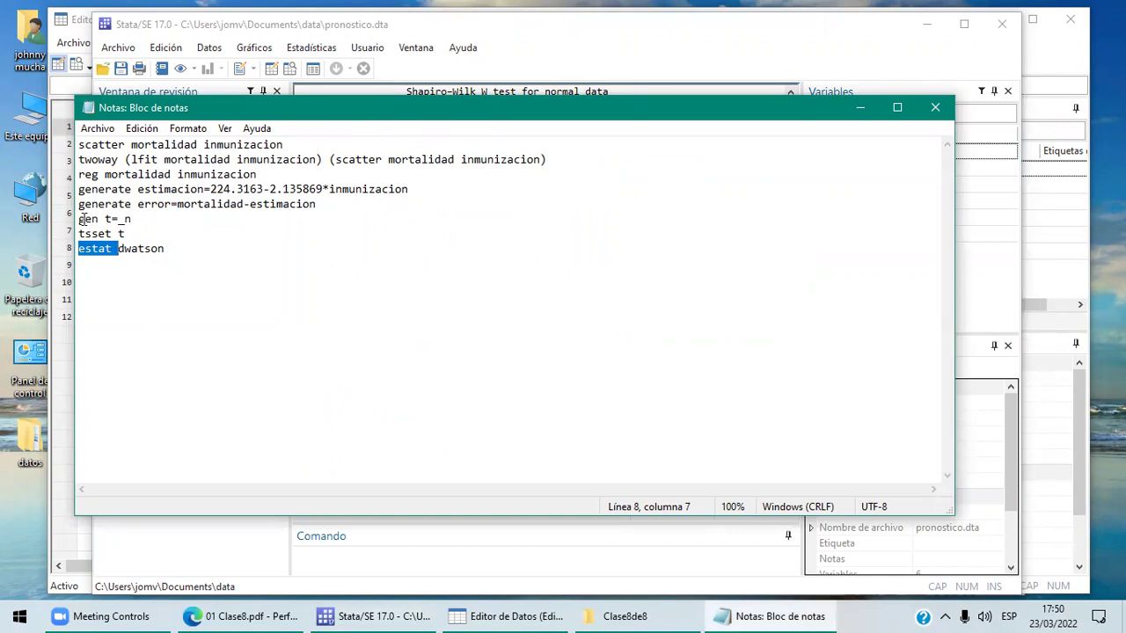
pyautogui.click(130, 217)
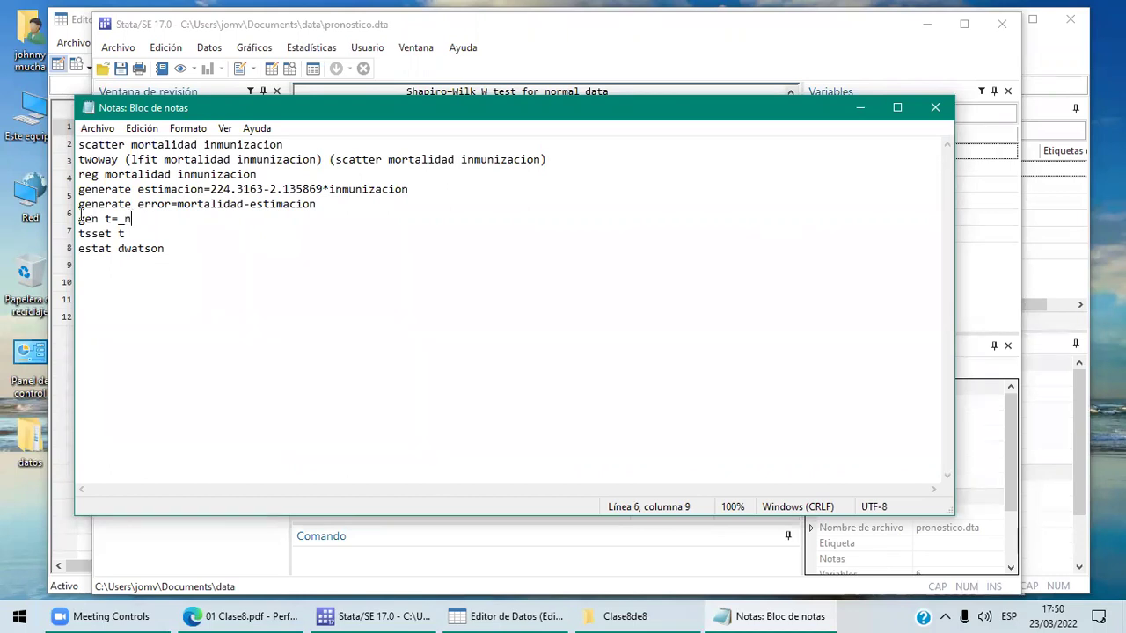
pyautogui.moveTo(80, 218); pyautogui.dragTo(130, 239)
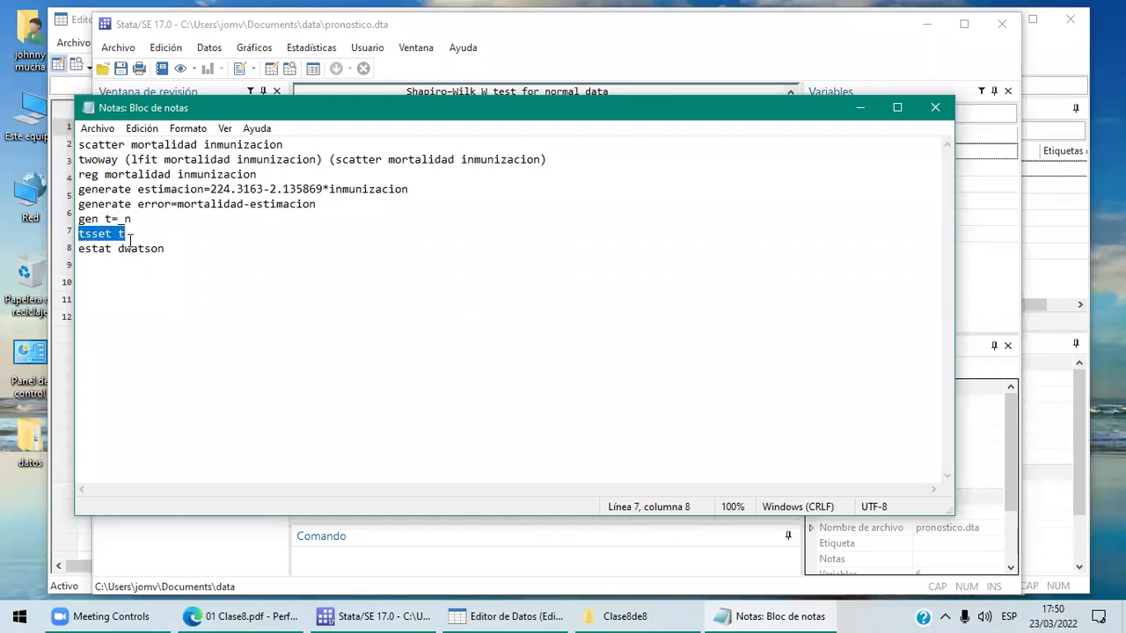
pyautogui.click(98, 250)
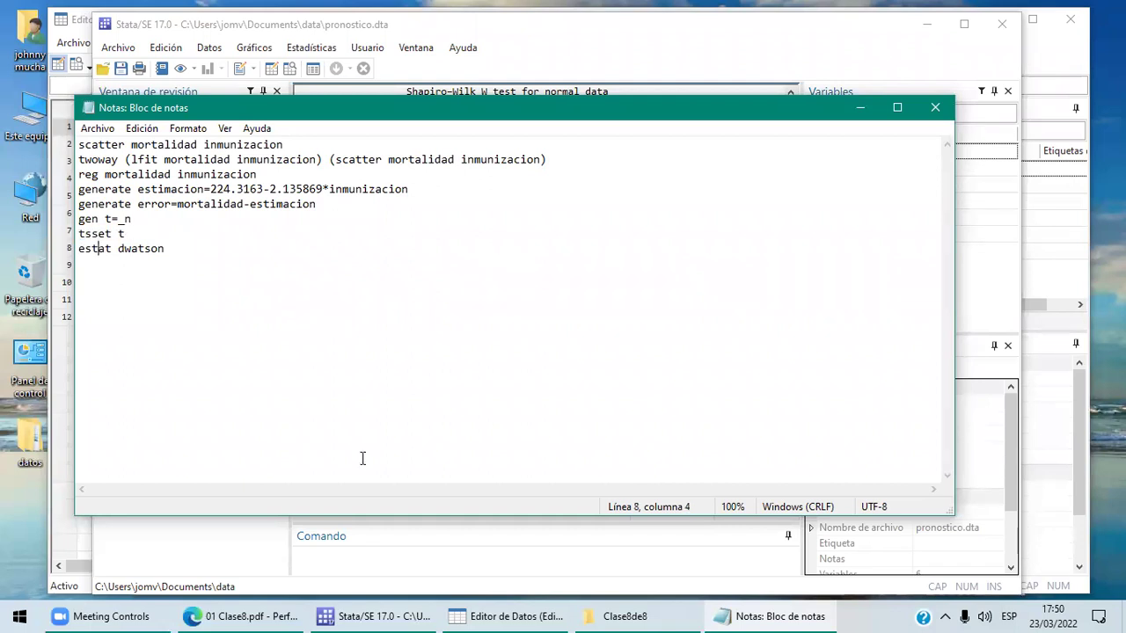
pyautogui.click(380, 615)
pyautogui.write('es')
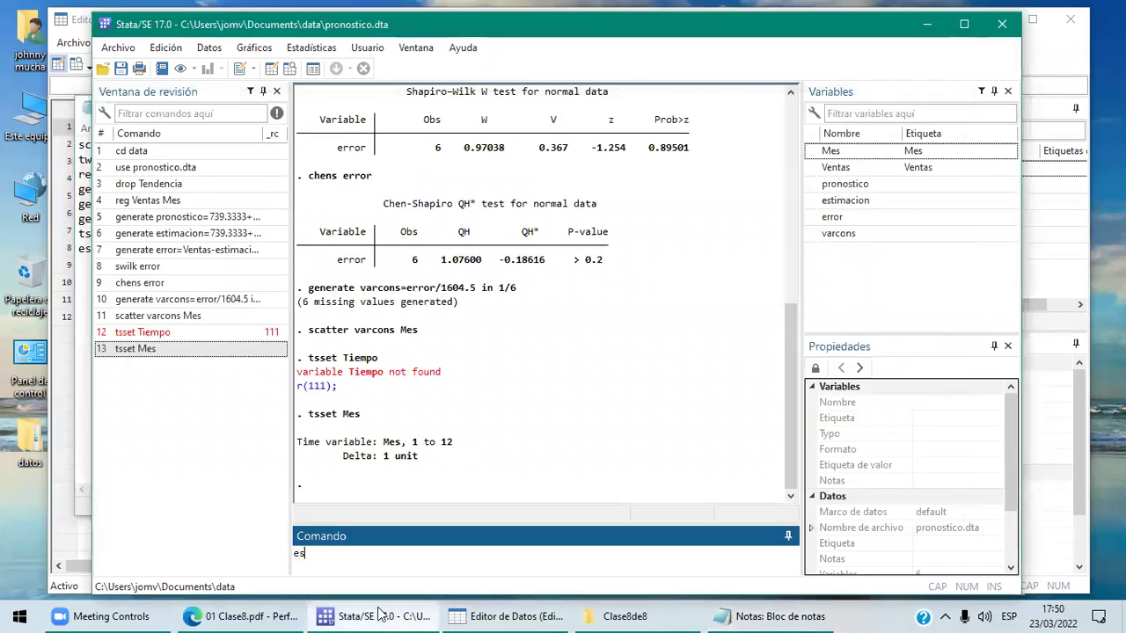
pyautogui.write('tat dwatson')
pyautogui.press('Return')
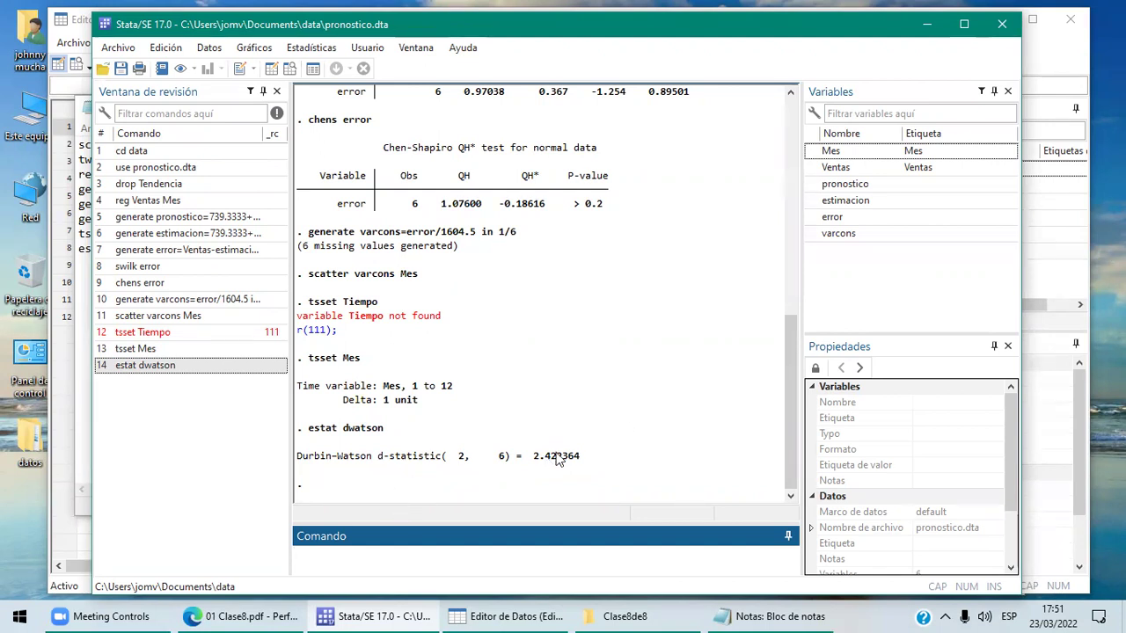
# - Review the Durbin-Watson output against the dataset and copy the error values of observations 1 to 6 from the data editor
pyautogui.click(497, 610)
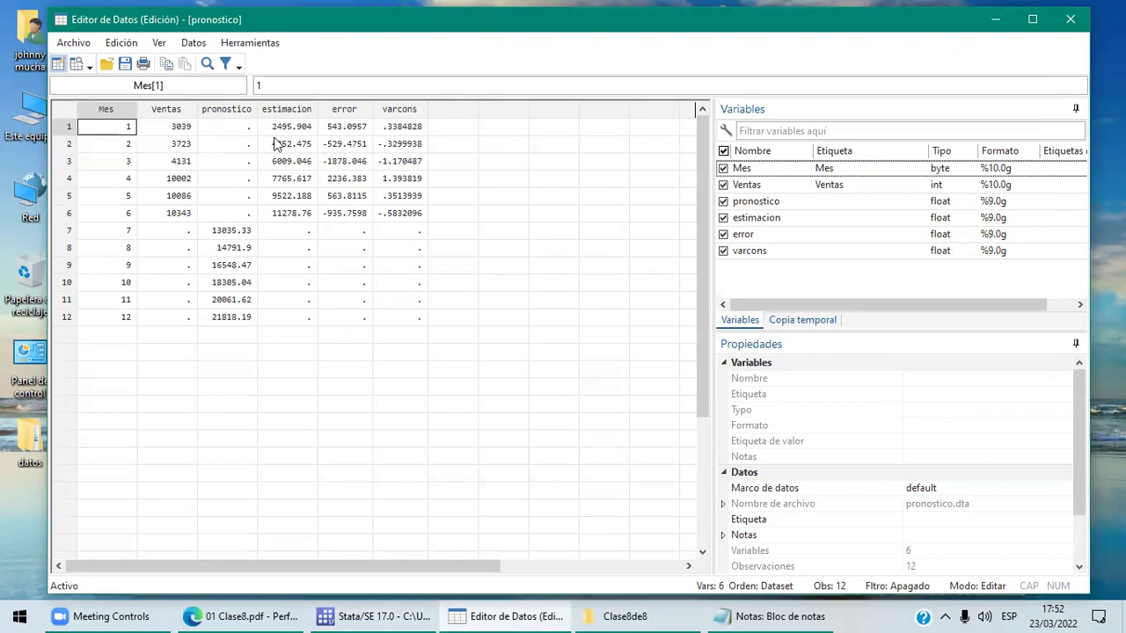
pyautogui.click(390, 614)
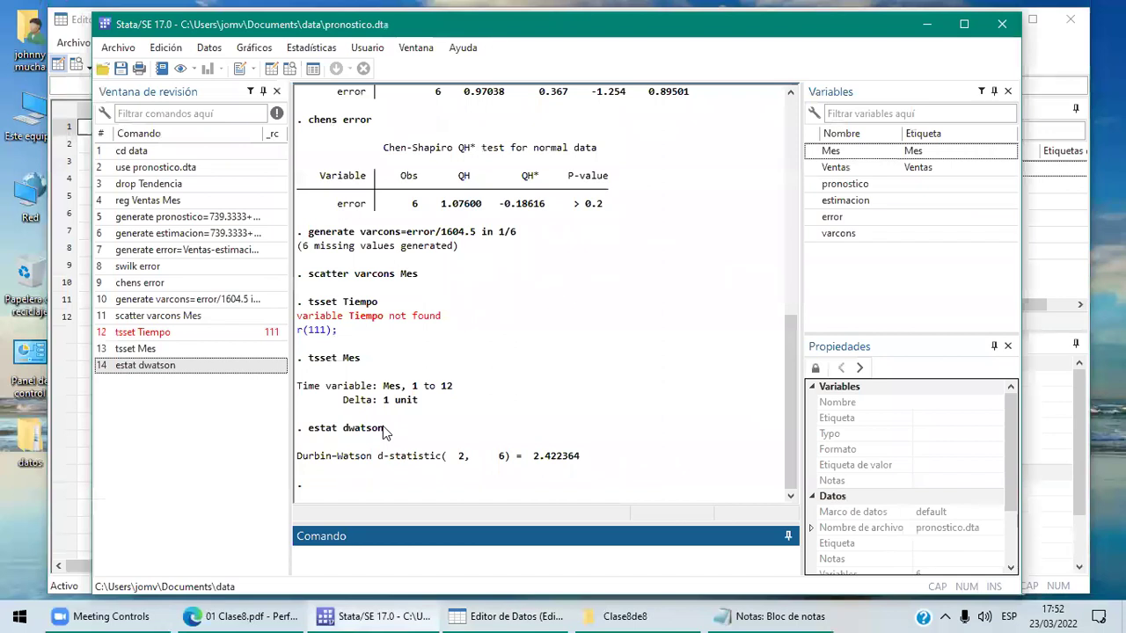
pyautogui.click(469, 611)
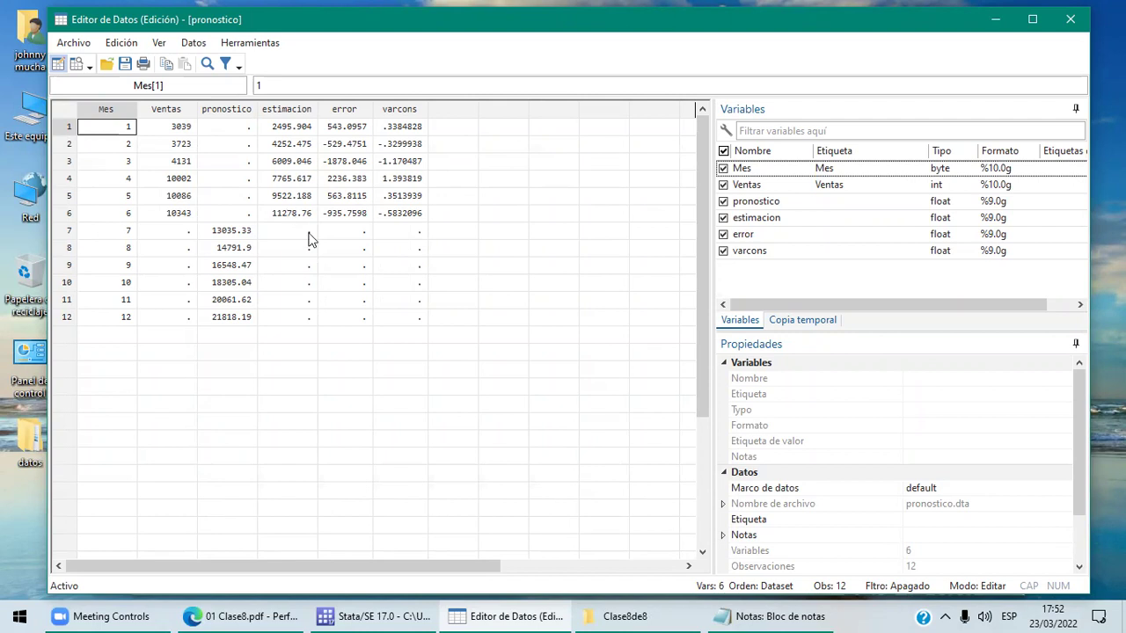
pyautogui.click(362, 128)
pyautogui.hotkey('shift', 'Down')
pyautogui.hotkey('shift', 'Down')
pyautogui.hotkey('shift', 'Down')
pyautogui.hotkey('shift', 'Down')
pyautogui.hotkey('shift', 'Down')
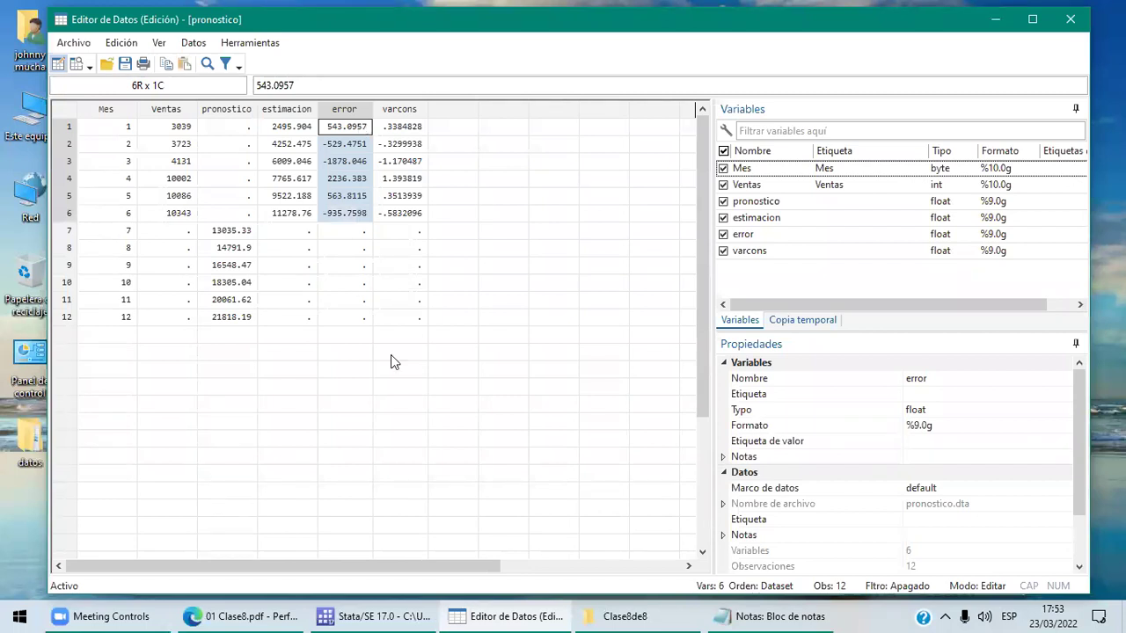
# - Open a blank workbook in Excel and paste the copied error column starting at cell B2
pyautogui.press('super+r')
pyautogui.press('Return')
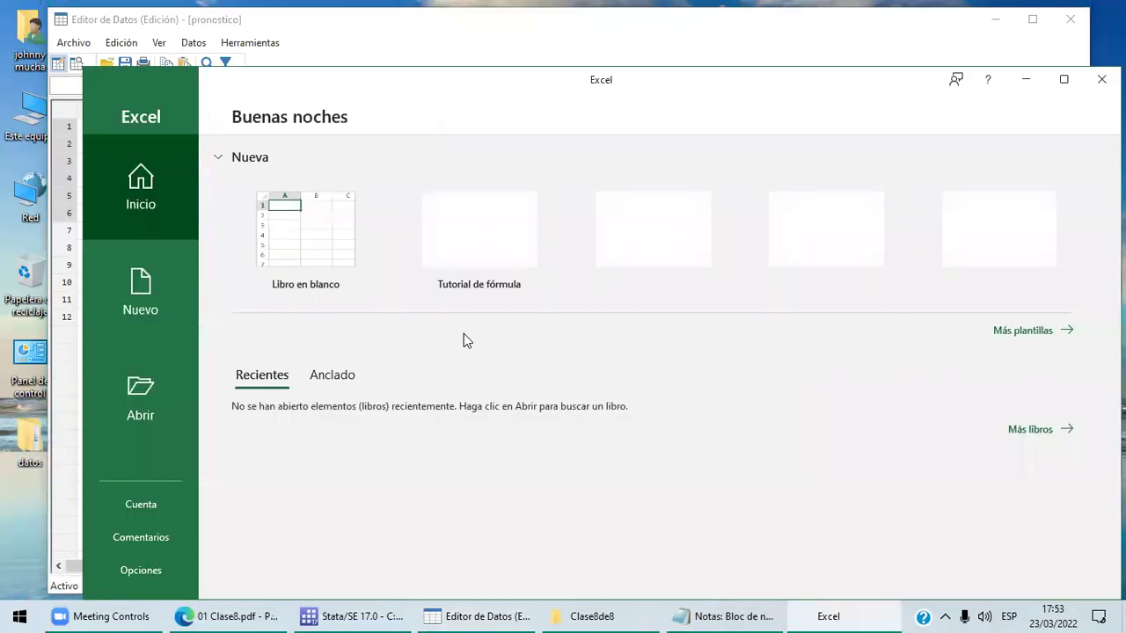
pyautogui.click(319, 252)
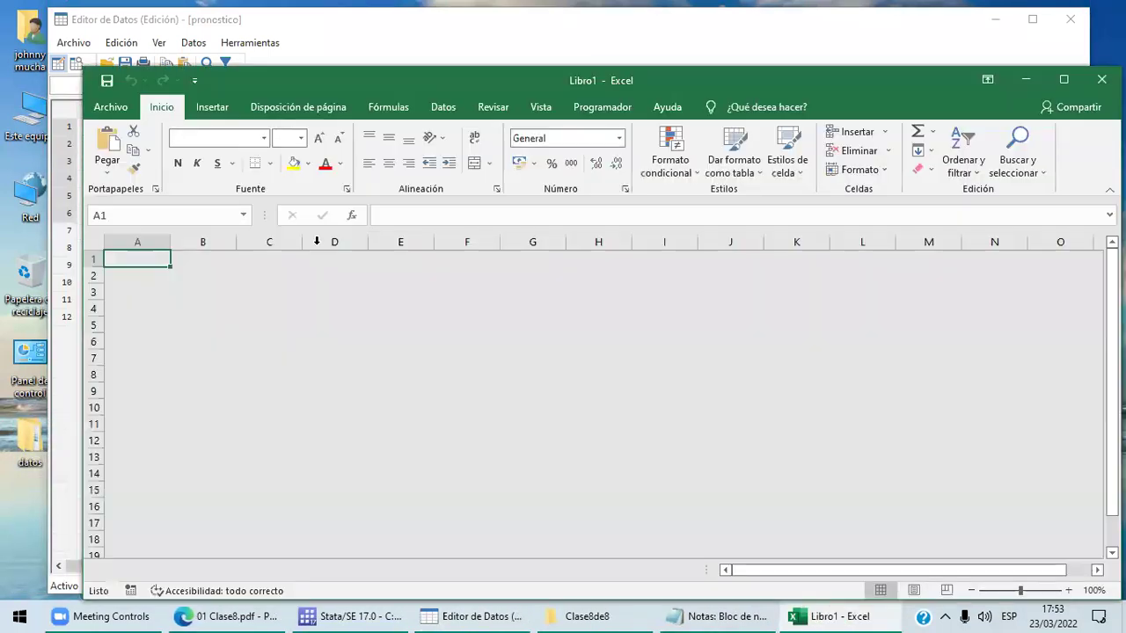
pyautogui.click(191, 280)
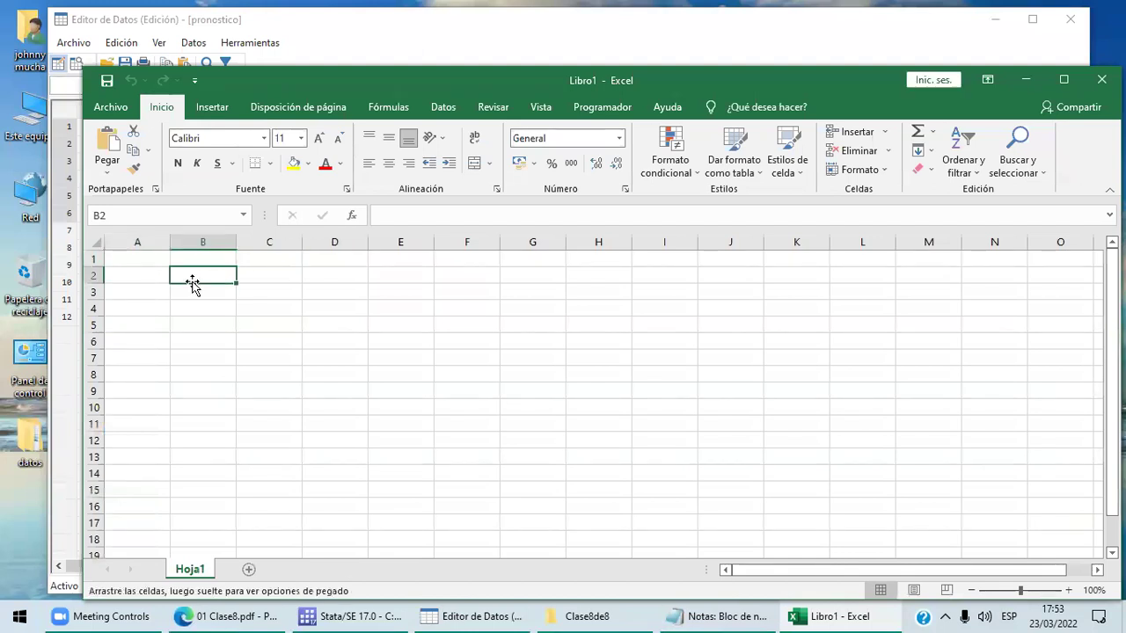
pyautogui.rightClick(222, 275)
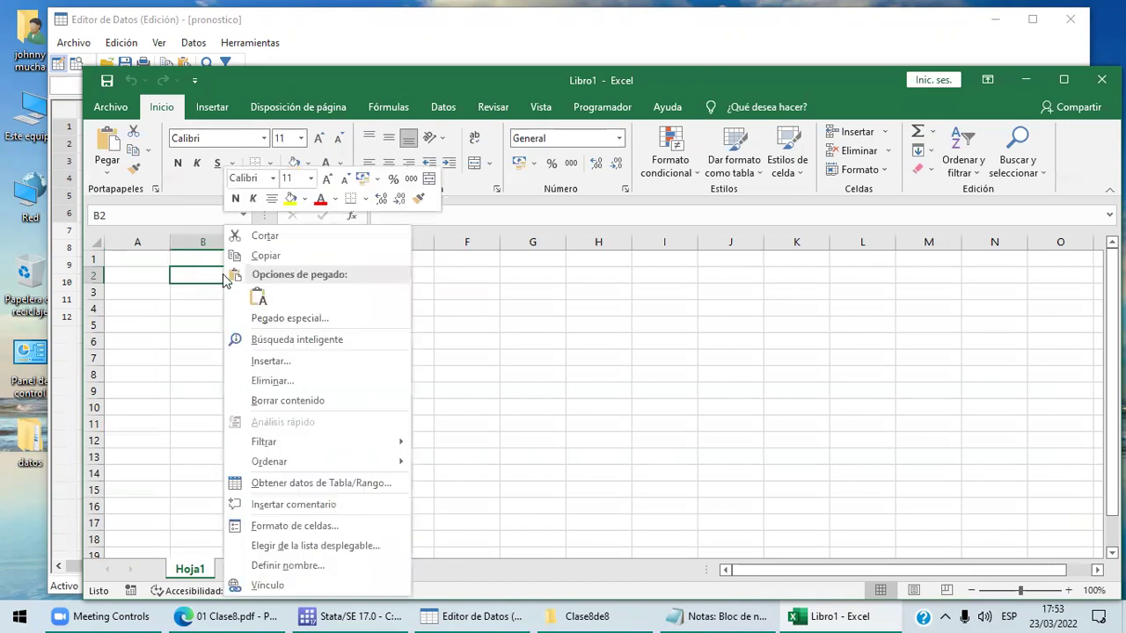
pyautogui.click(258, 298)
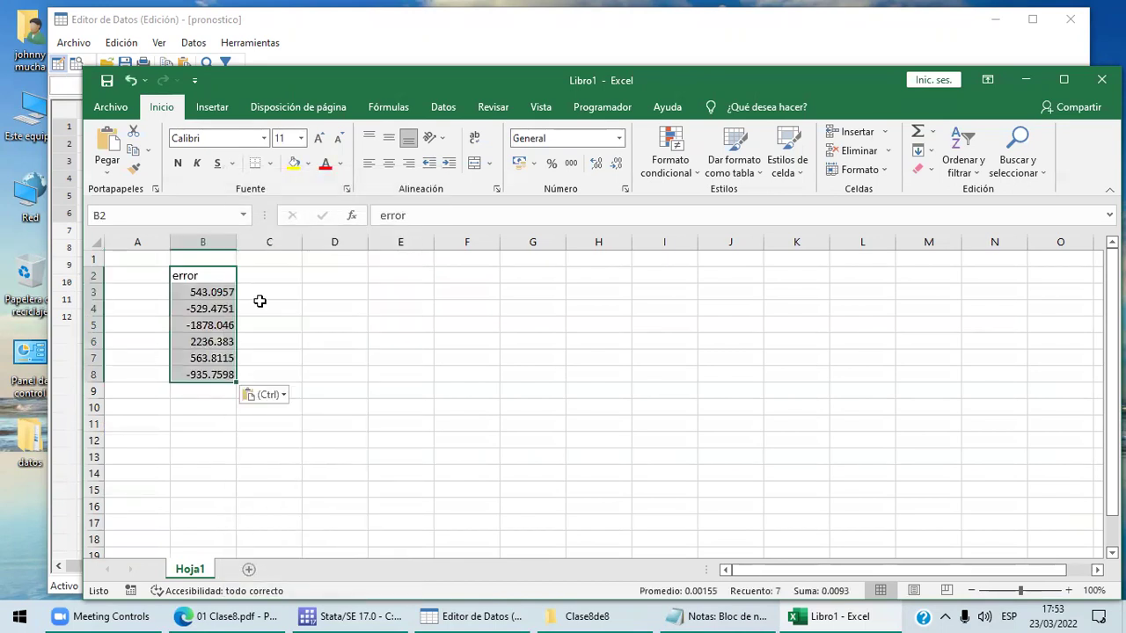
# - Enter the squared difference between consecutive errors in cell C4 with the formula =(B4-B3)^2
pyautogui.click(222, 276)
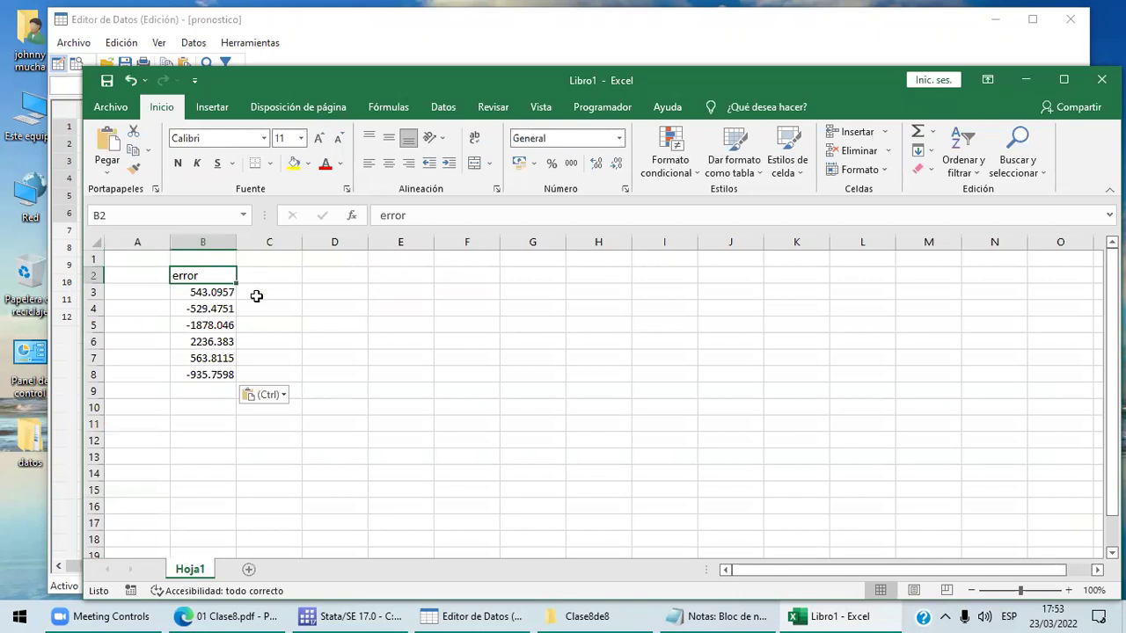
pyautogui.click(258, 294)
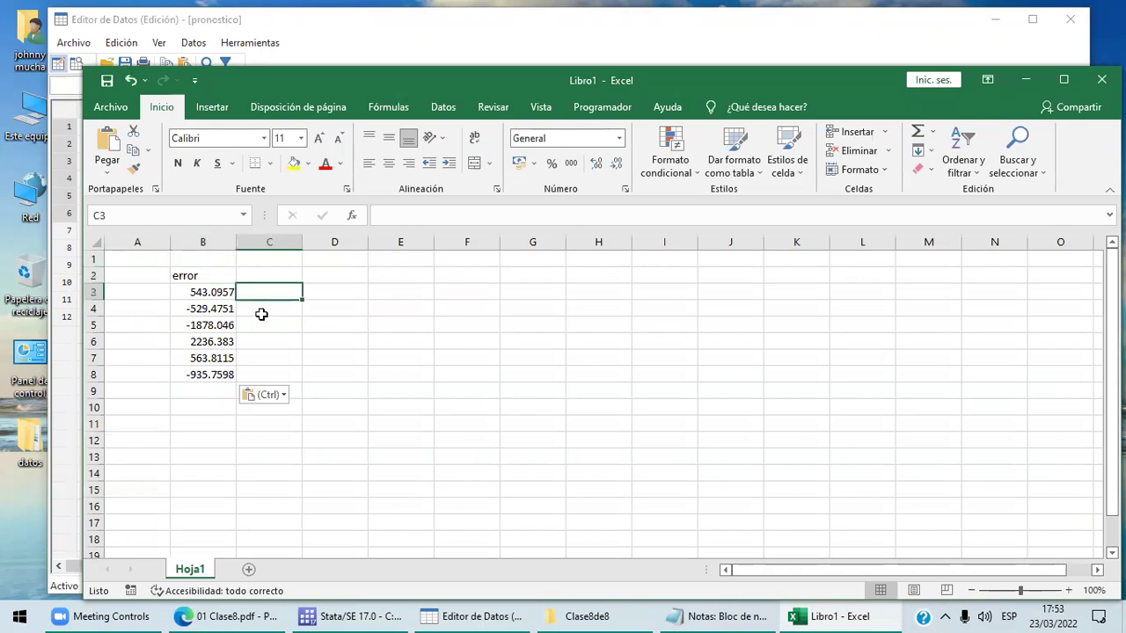
pyautogui.click(261, 310)
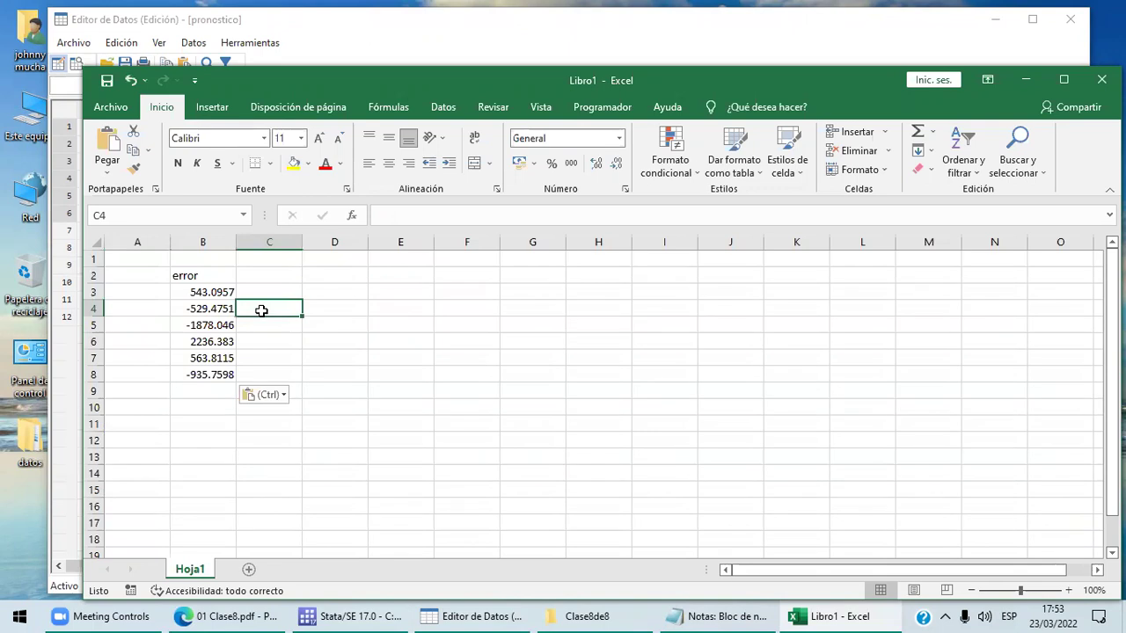
pyautogui.write('=')
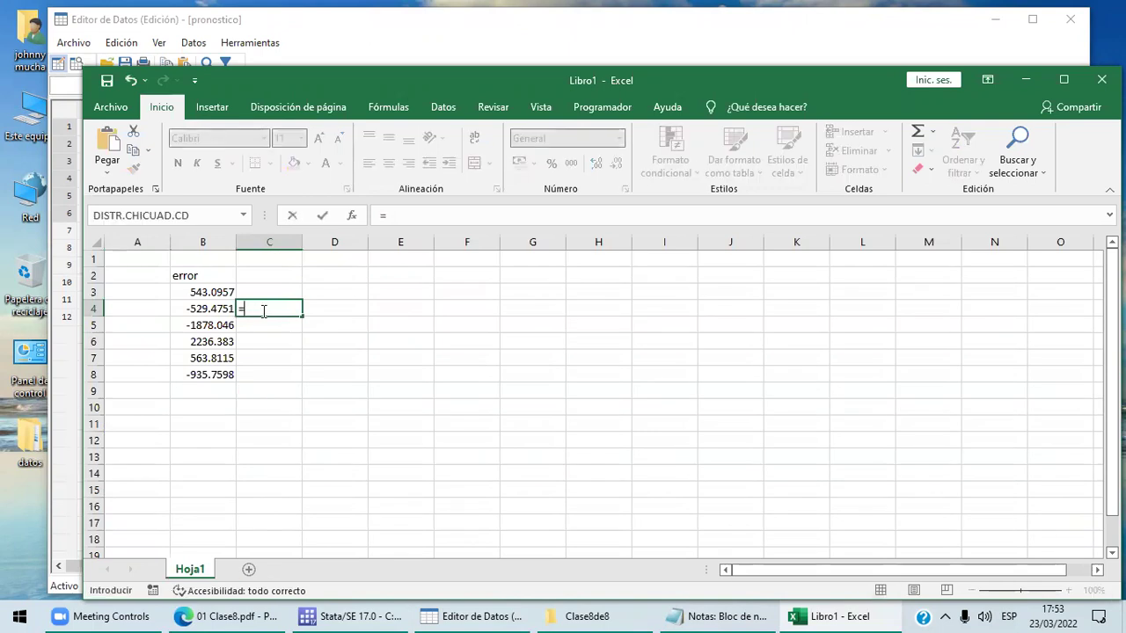
pyautogui.write('(')
pyautogui.click(211, 309)
pyautogui.write('-')
pyautogui.click(211, 292)
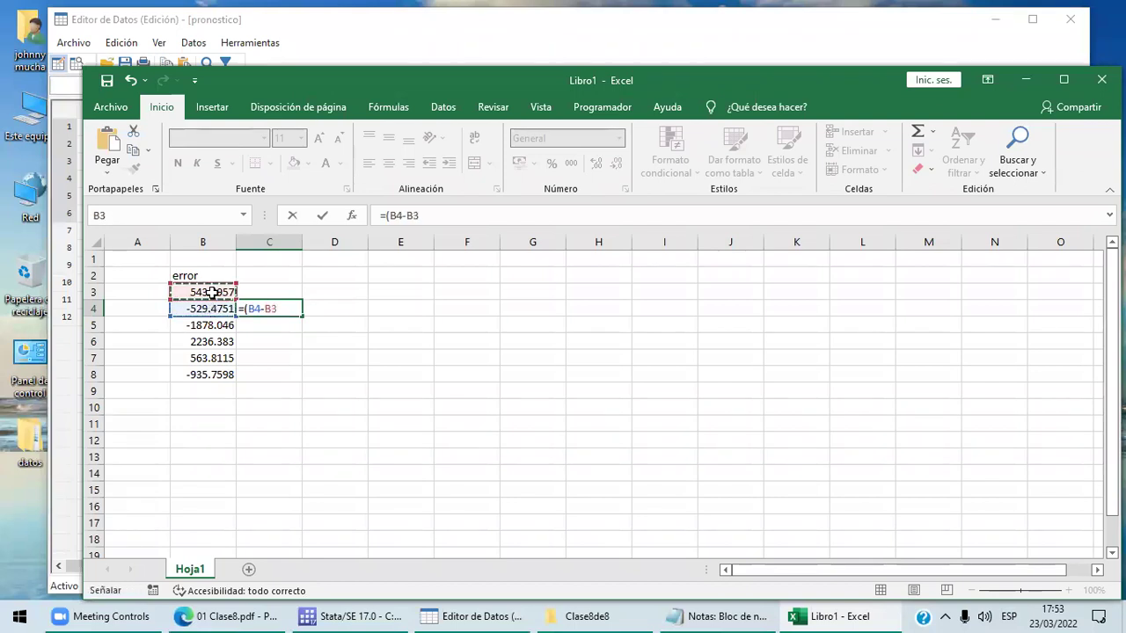
pyautogui.write(')')
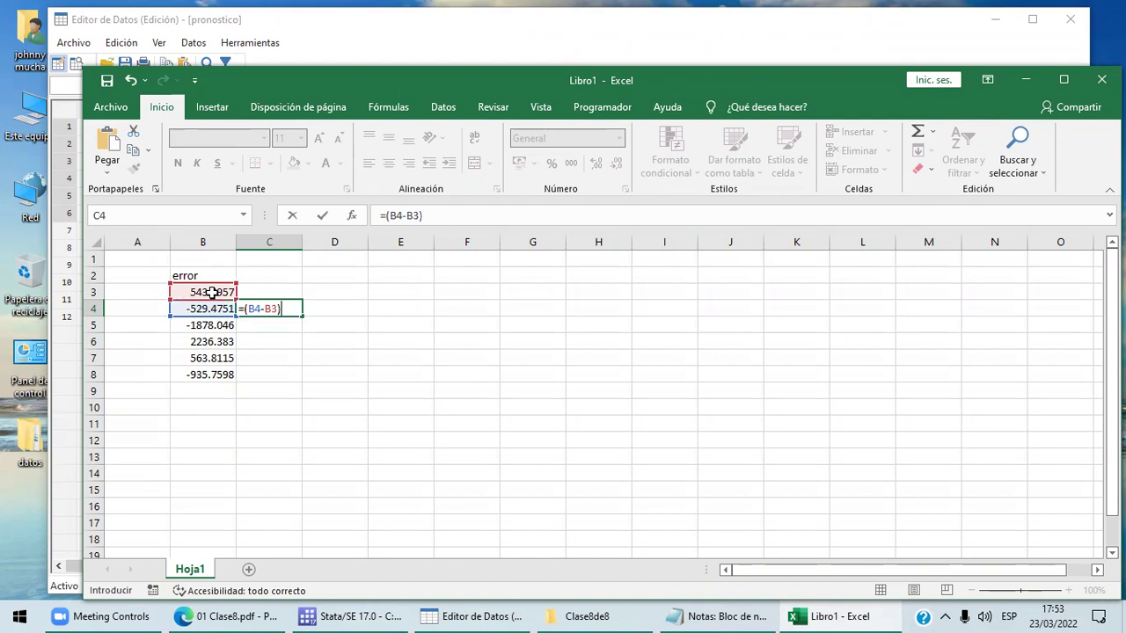
pyautogui.write('^2')
pyautogui.press('Return')
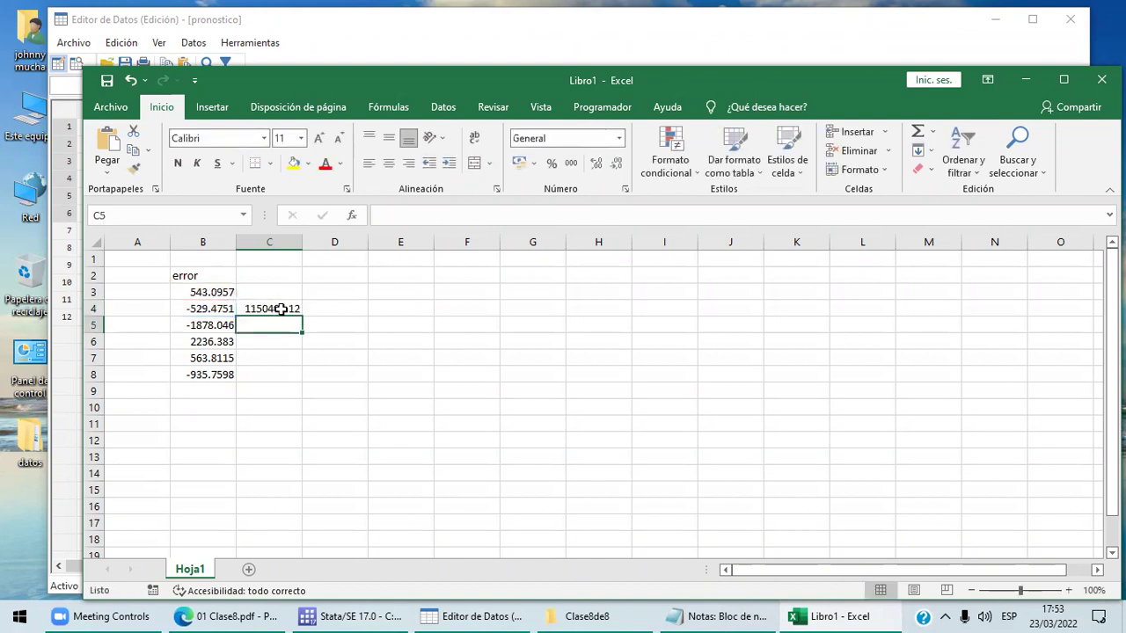
# - Fill the squared-difference formula from C4 down to C8
pyautogui.click(279, 309)
pyautogui.moveTo(302, 314); pyautogui.dragTo(305, 384)
pyautogui.click(323, 291)
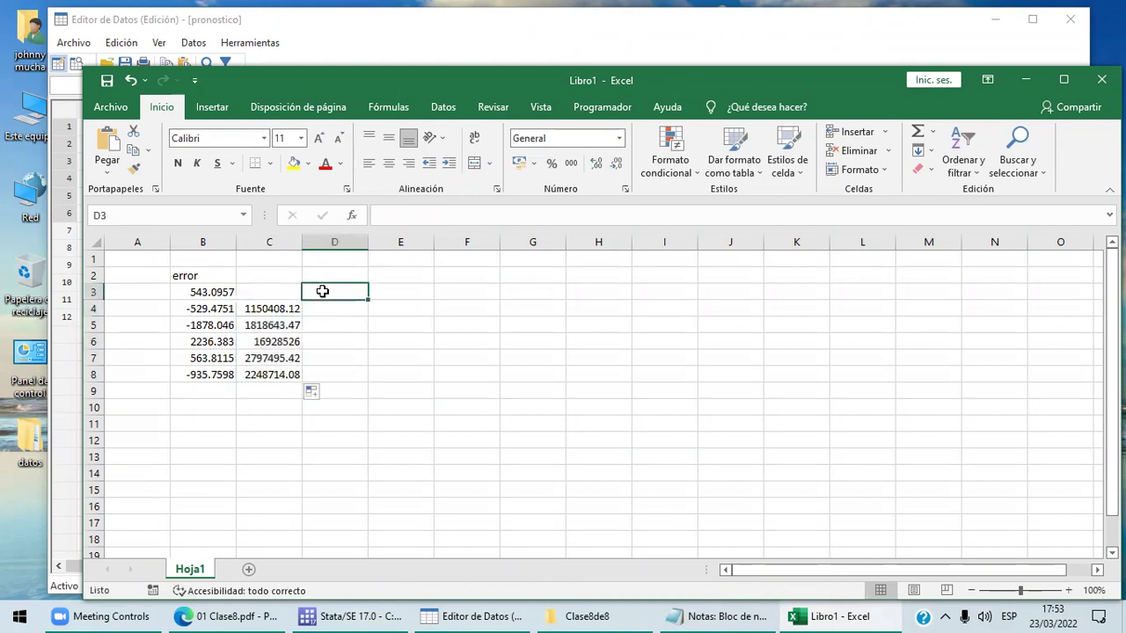
# - Square the first error in cell D3 with the formula =B3^2 and fill it down to D8
pyautogui.write('=')
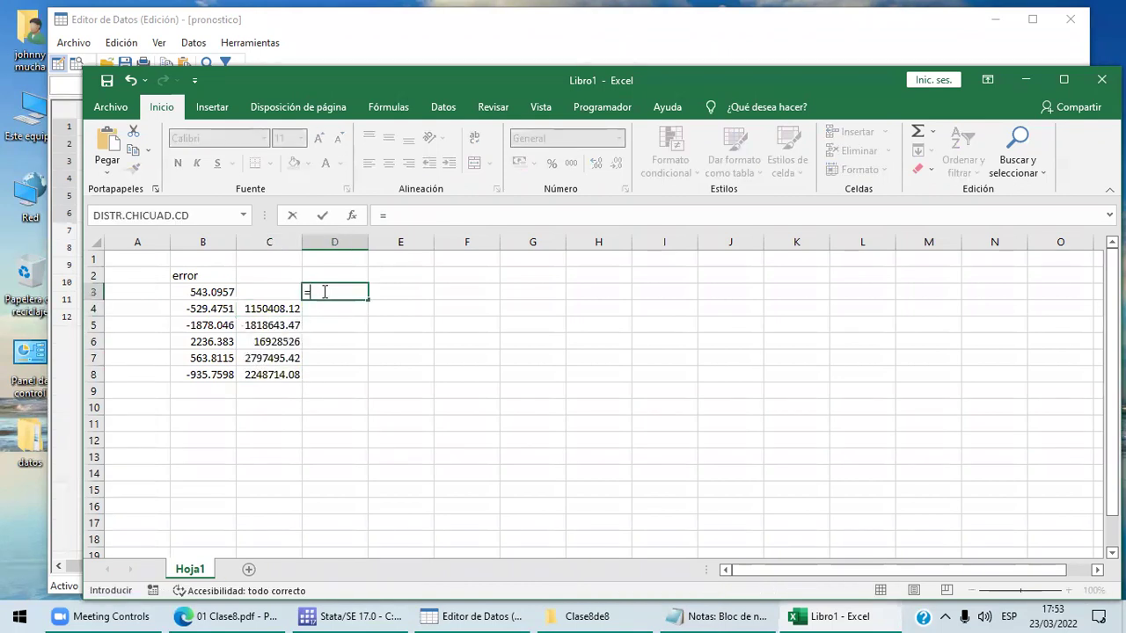
pyautogui.click(227, 288)
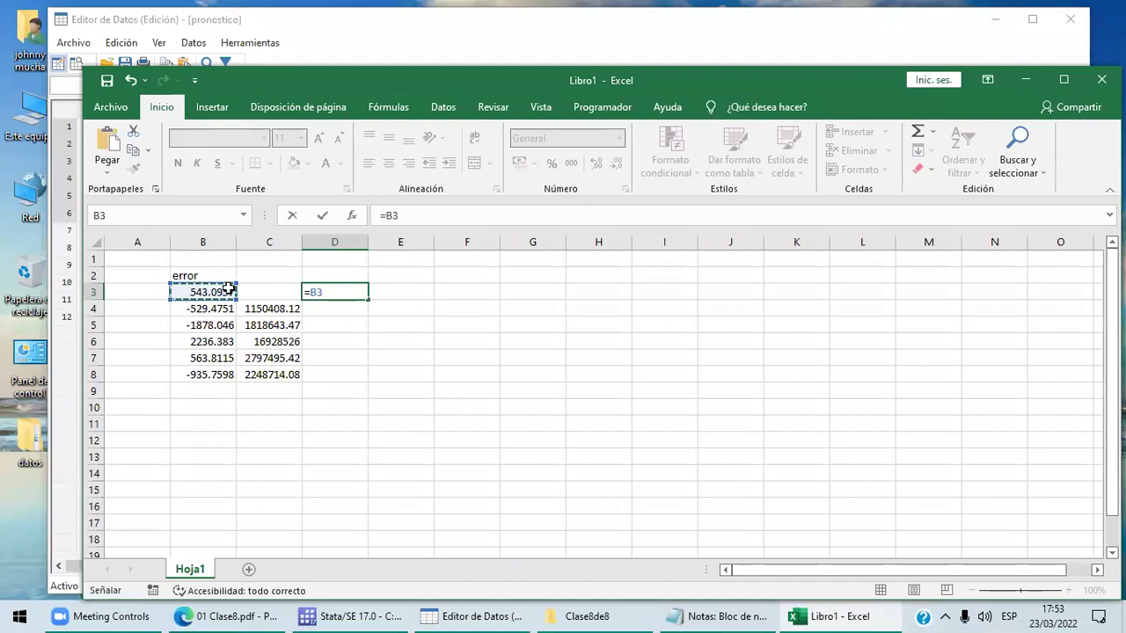
pyautogui.write('^')
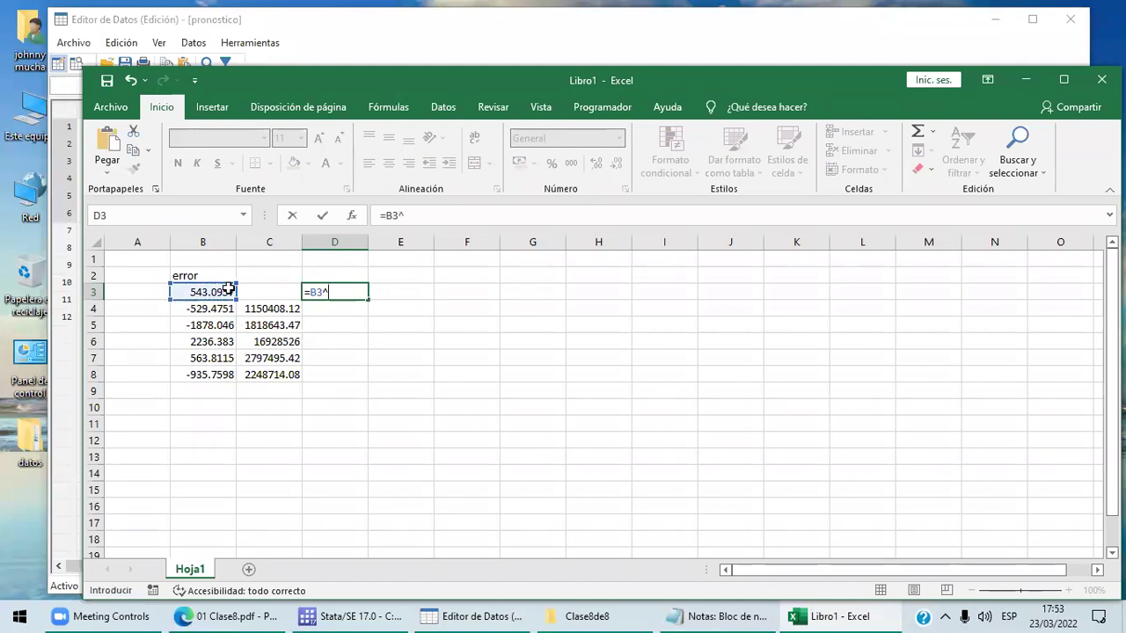
pyautogui.write('2')
pyautogui.press('Return')
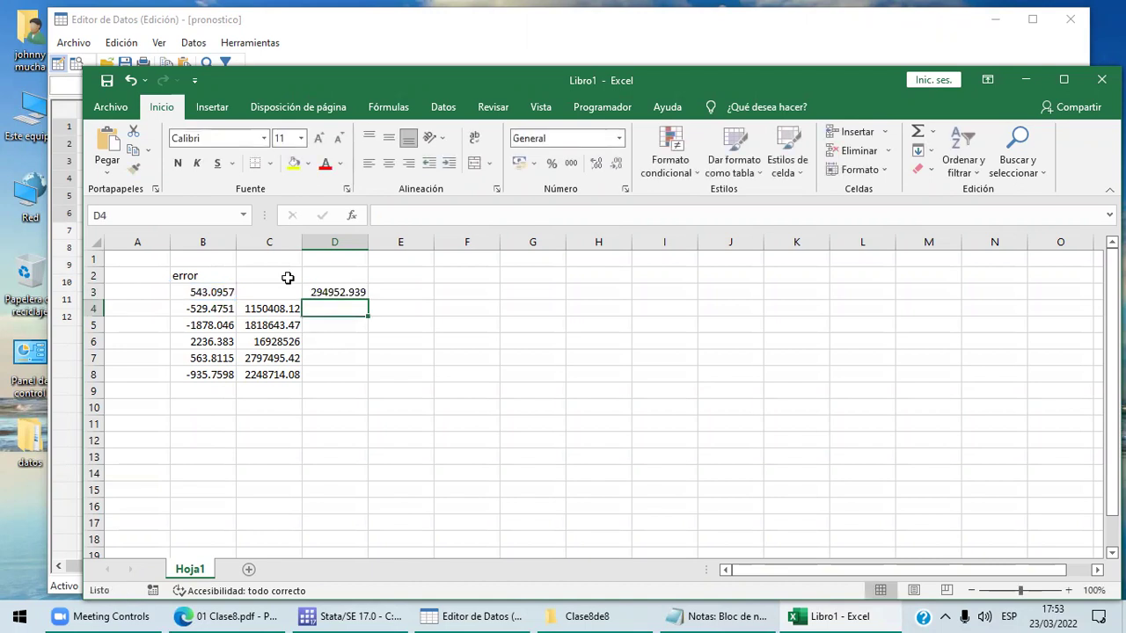
pyautogui.click(352, 292)
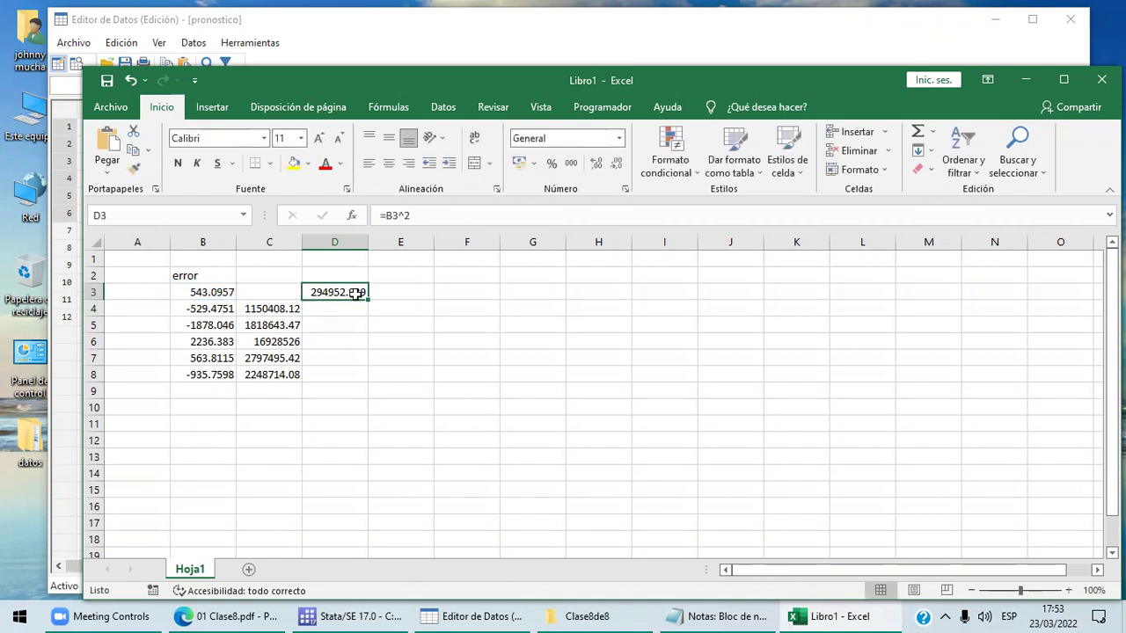
pyautogui.moveTo(367, 300); pyautogui.dragTo(371, 380)
# - Calculate the Durbin-Watson statistic in cell F3 with the formula =SUMA(C4:C8)/SUMA(D3:D8)
pyautogui.click(480, 293)
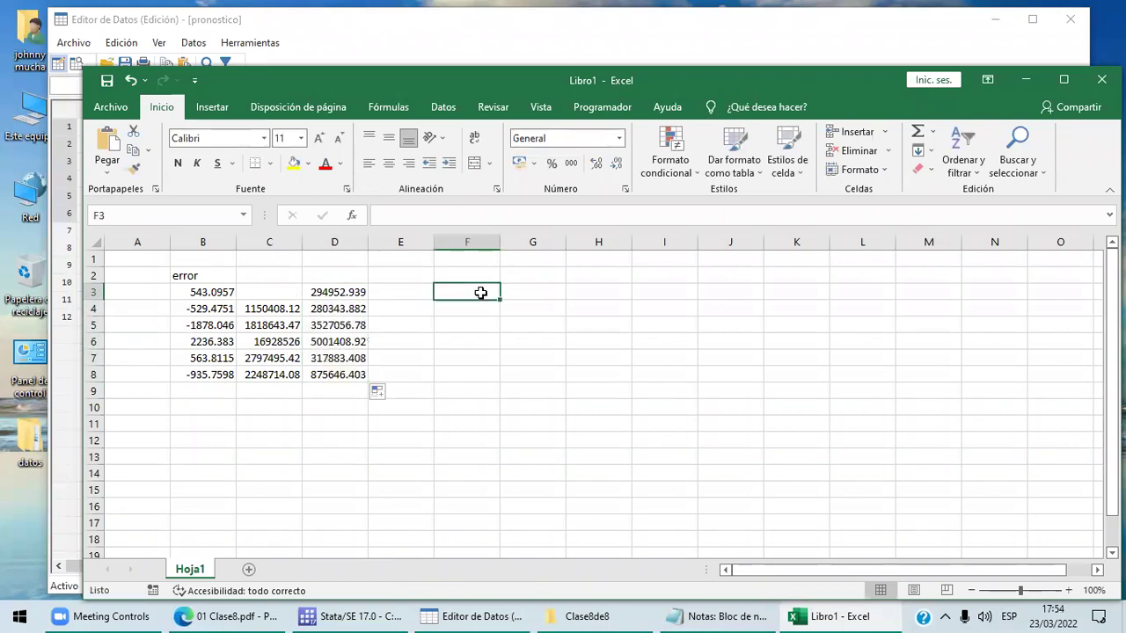
pyautogui.write('=s')
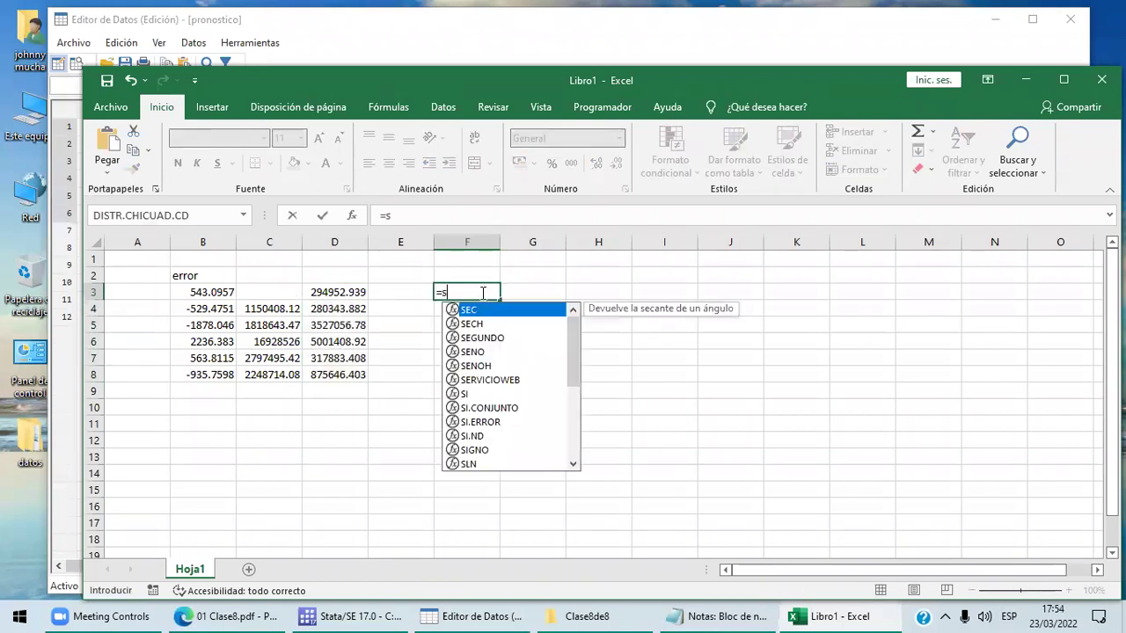
pyautogui.write('uma')
pyautogui.press('Tab')
pyautogui.moveTo(281, 307); pyautogui.dragTo(282, 375)
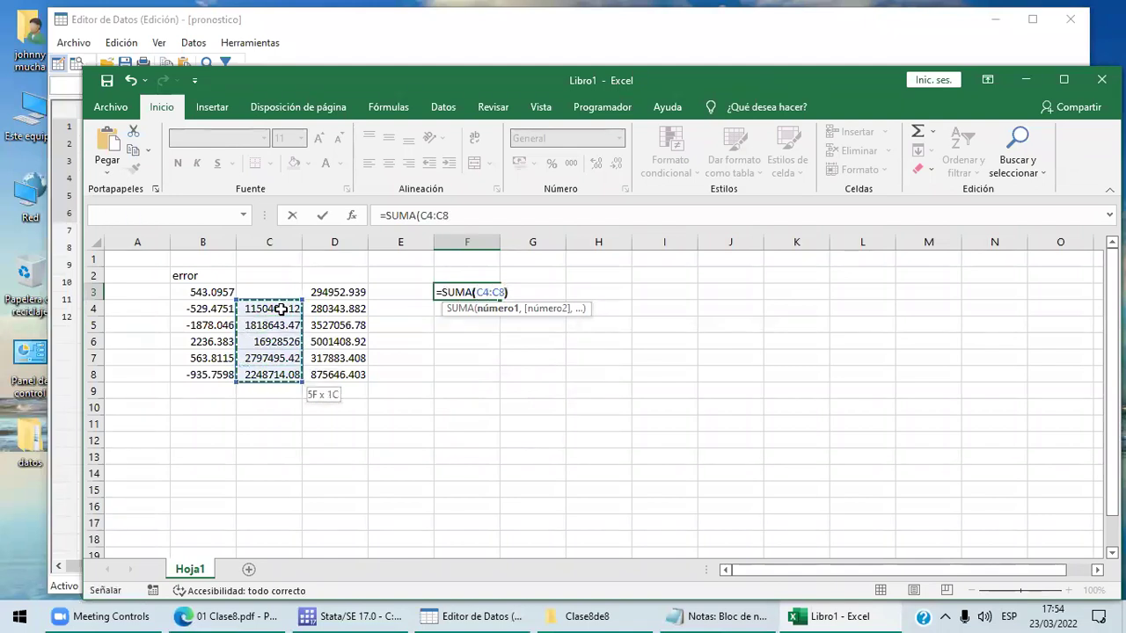
pyautogui.write(')/')
pyautogui.write('suma')
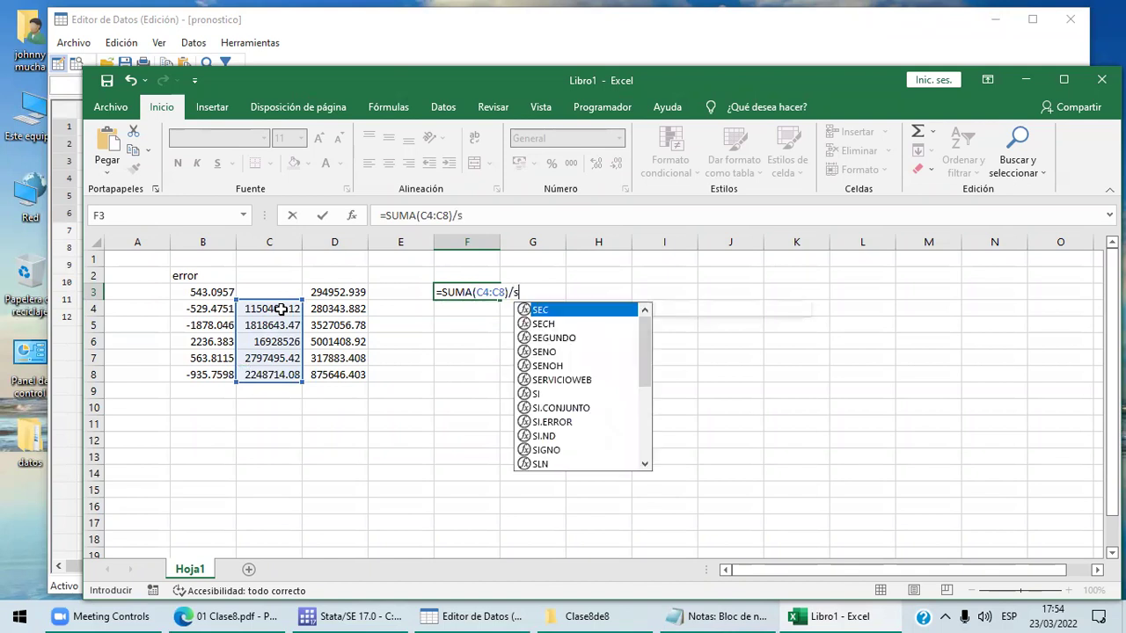
pyautogui.press('Tab')
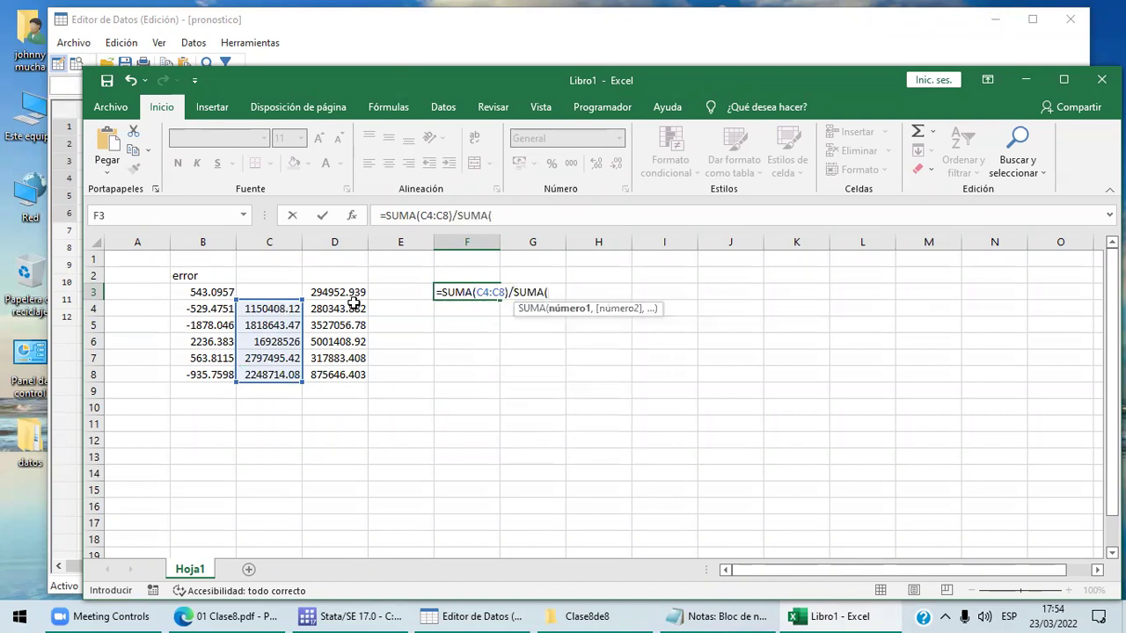
pyautogui.click(347, 293)
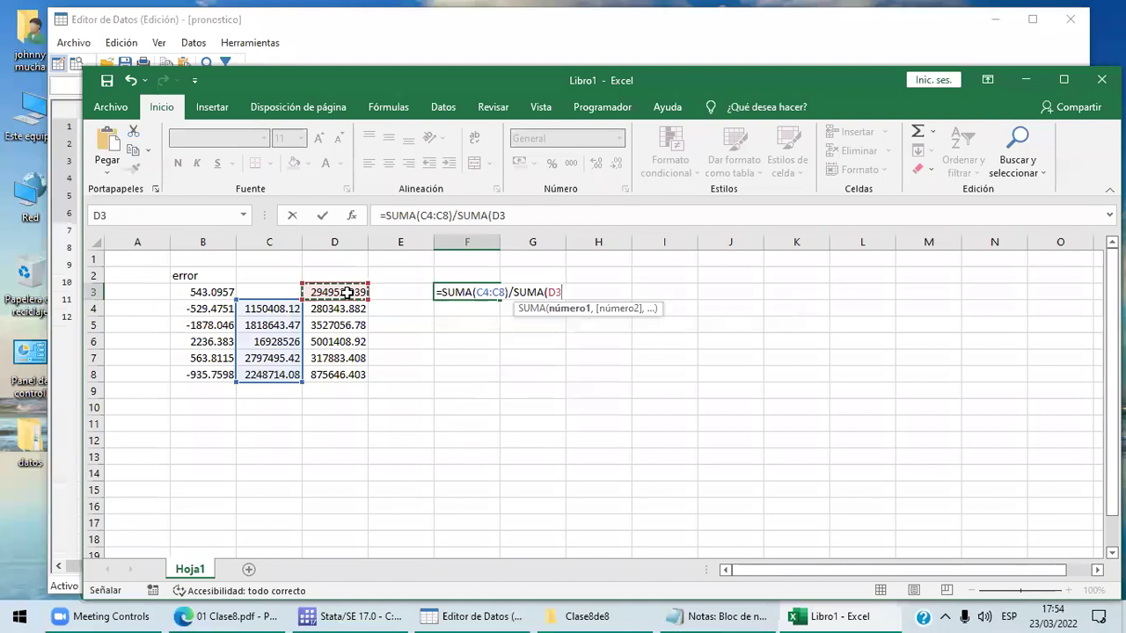
pyautogui.hotkey('shift', 'Down')
pyautogui.hotkey('shift', 'Down')
pyautogui.hotkey('shift', 'Down')
pyautogui.hotkey('shift', 'Down')
pyautogui.hotkey('shift', 'Down')
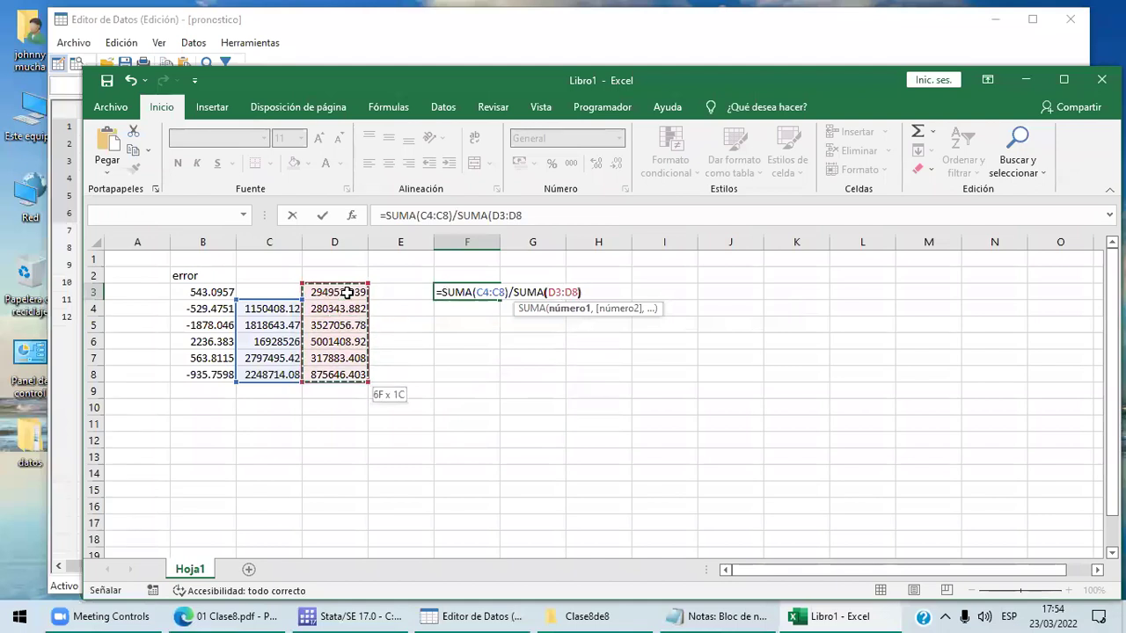
pyautogui.write(')')
pyautogui.press('Return')
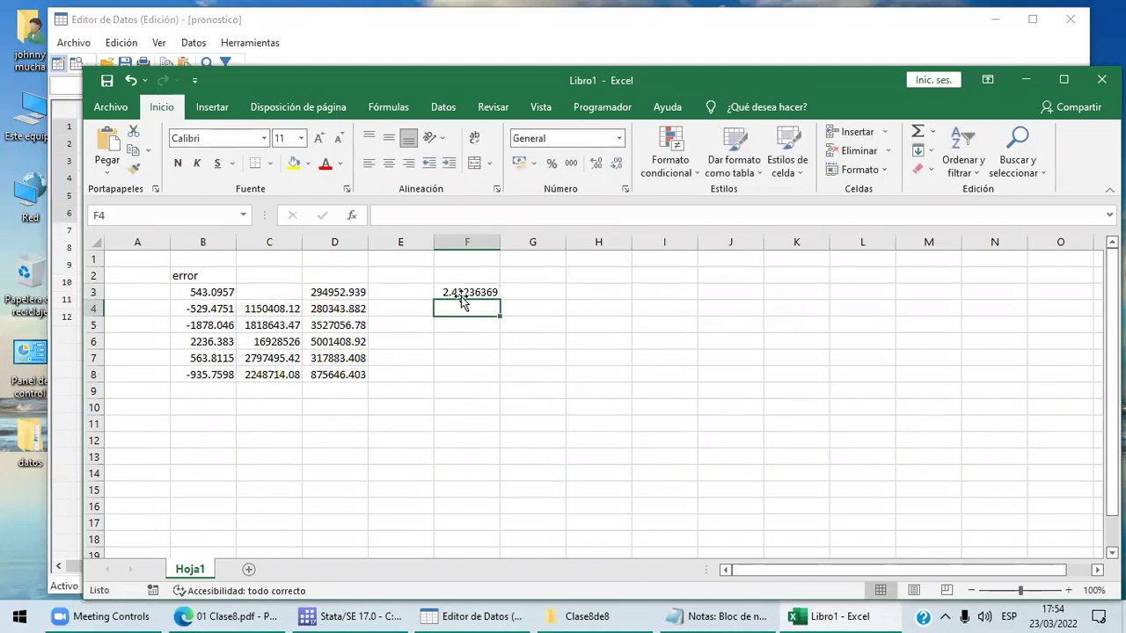
# - Compare the ratio in F3 with the Durbin-Watson statistic in Stata, and close the Excel workbook without saving
pyautogui.click(352, 615)
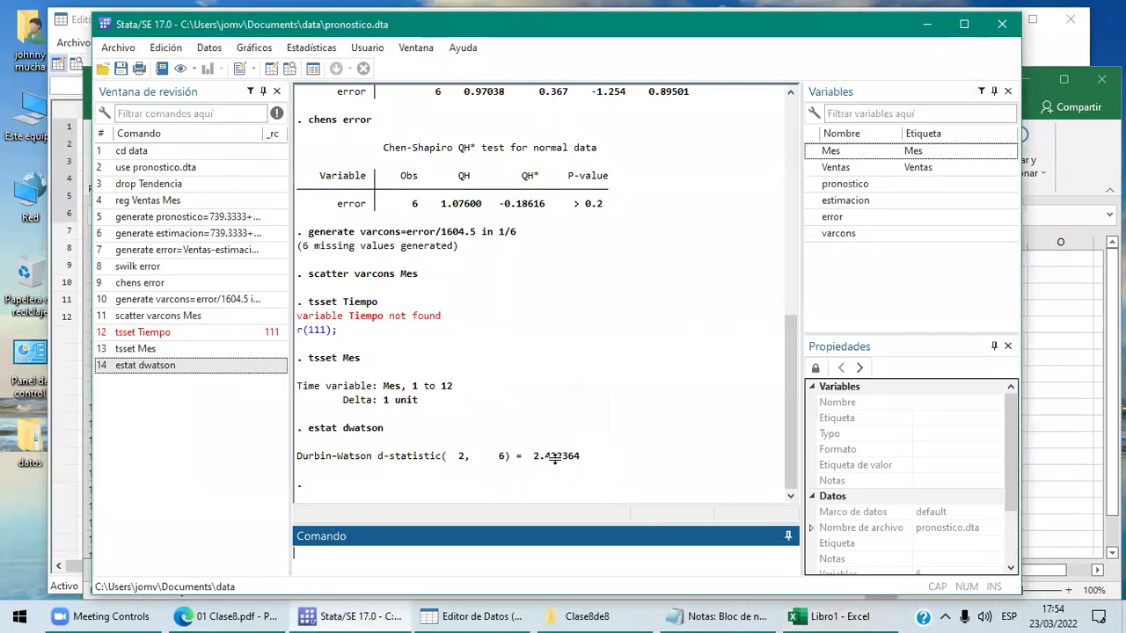
pyautogui.click(831, 615)
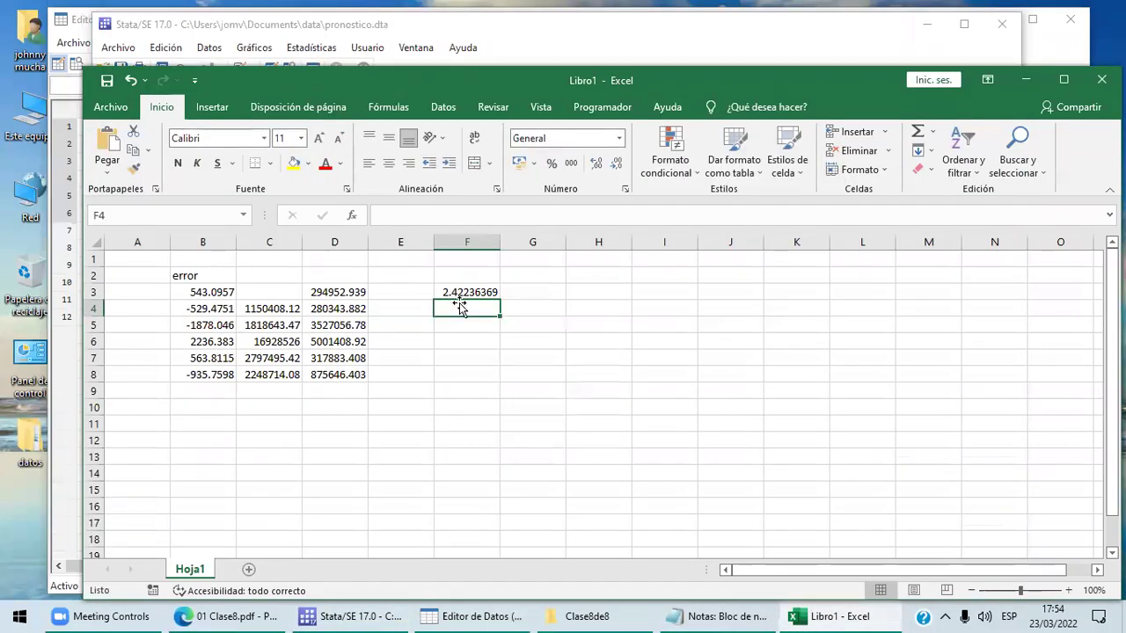
pyautogui.click(324, 615)
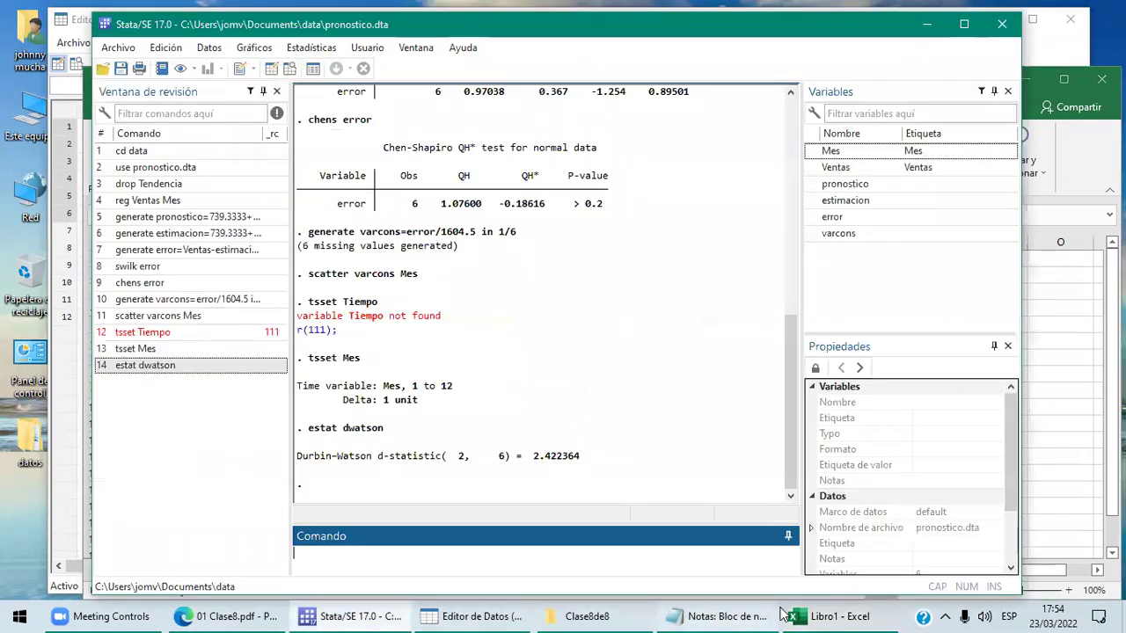
pyautogui.click(827, 615)
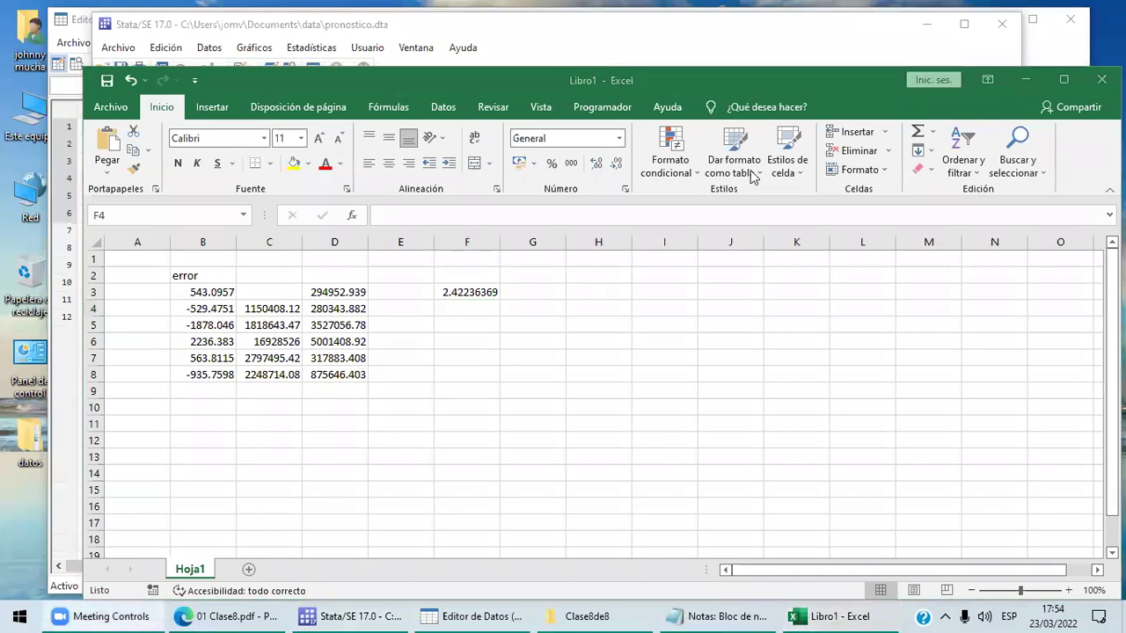
pyautogui.click(1101, 80)
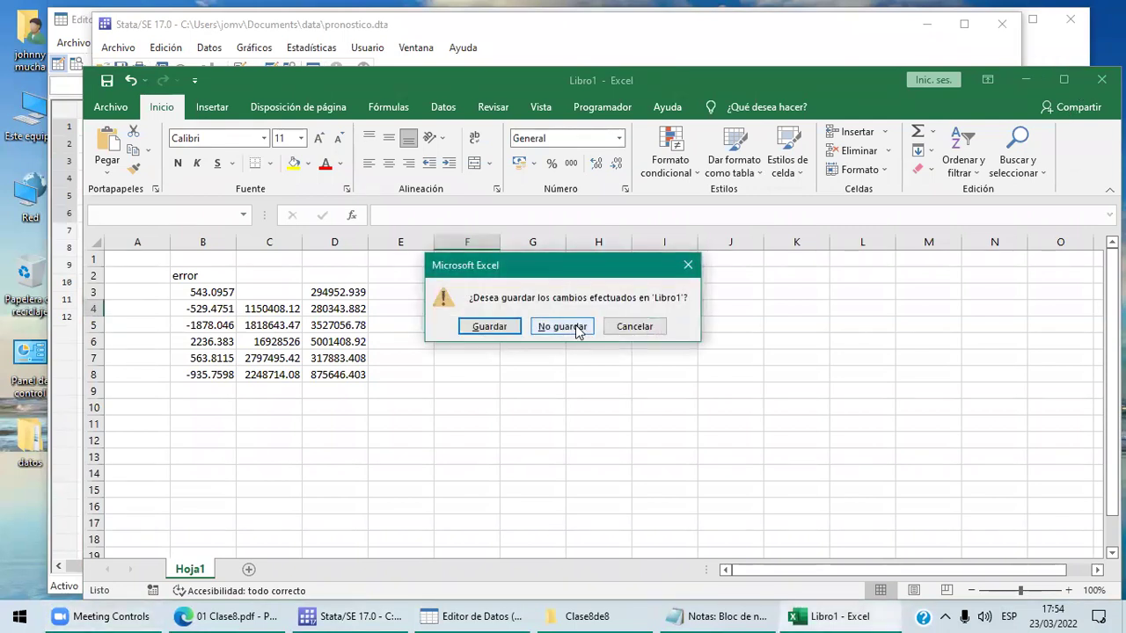
pyautogui.click(575, 325)
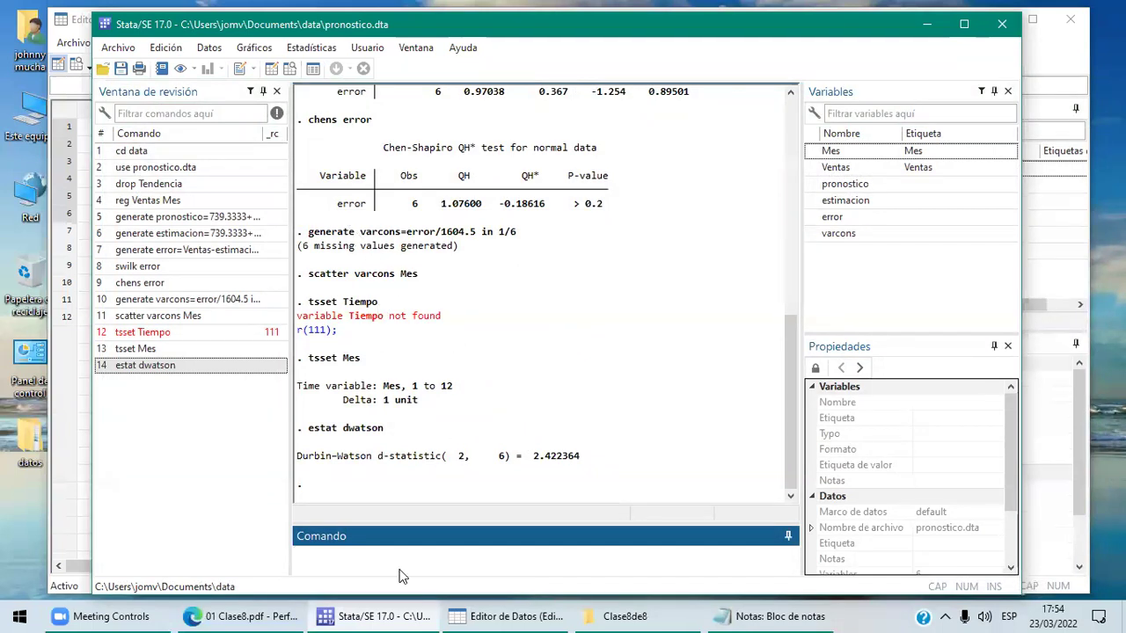
# - Check the Stata data editor, and switch to the class PDF in Edge to read the Caso5 exercise on page 38
pyautogui.click(510, 615)
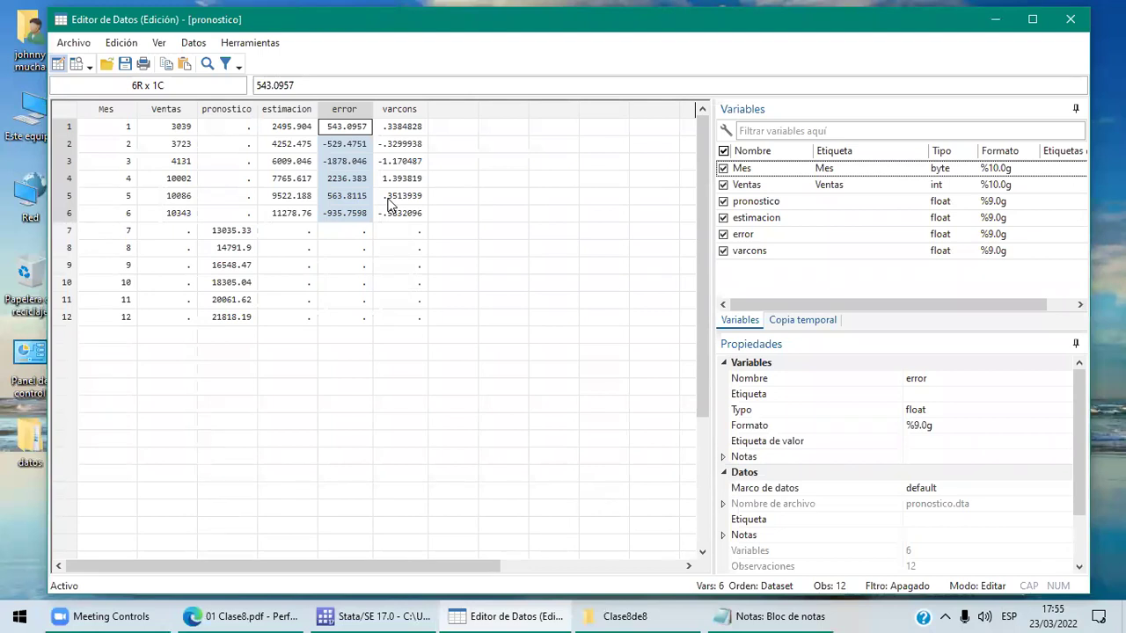
pyautogui.click(263, 612)
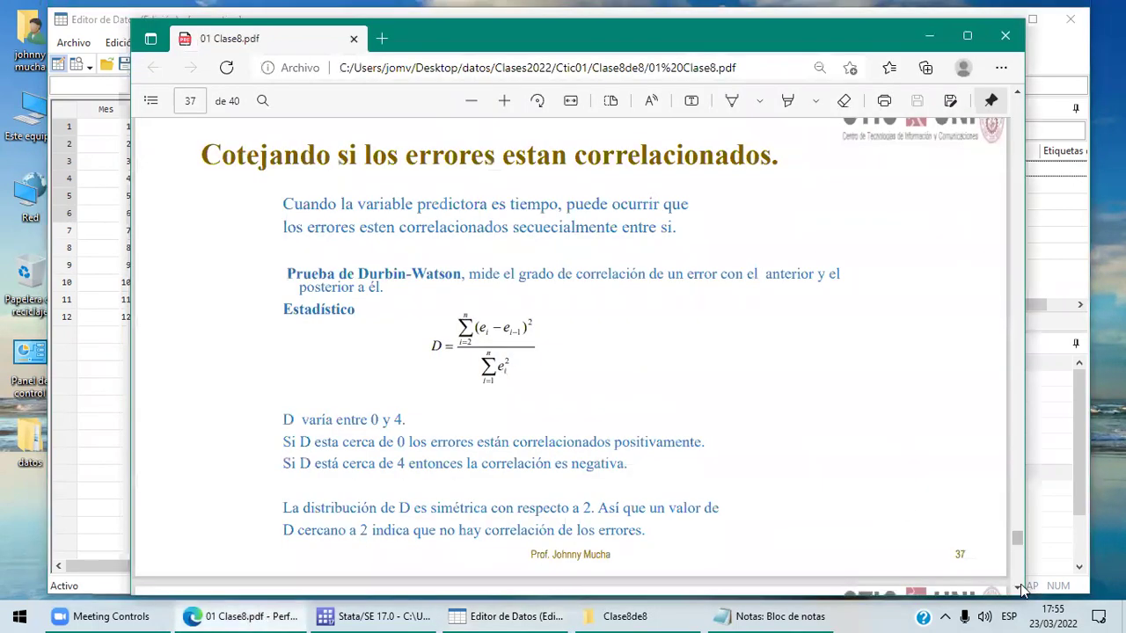
pyautogui.click(1018, 587)
pyautogui.moveTo(1018, 587); pyautogui.dragTo(1020, 584)
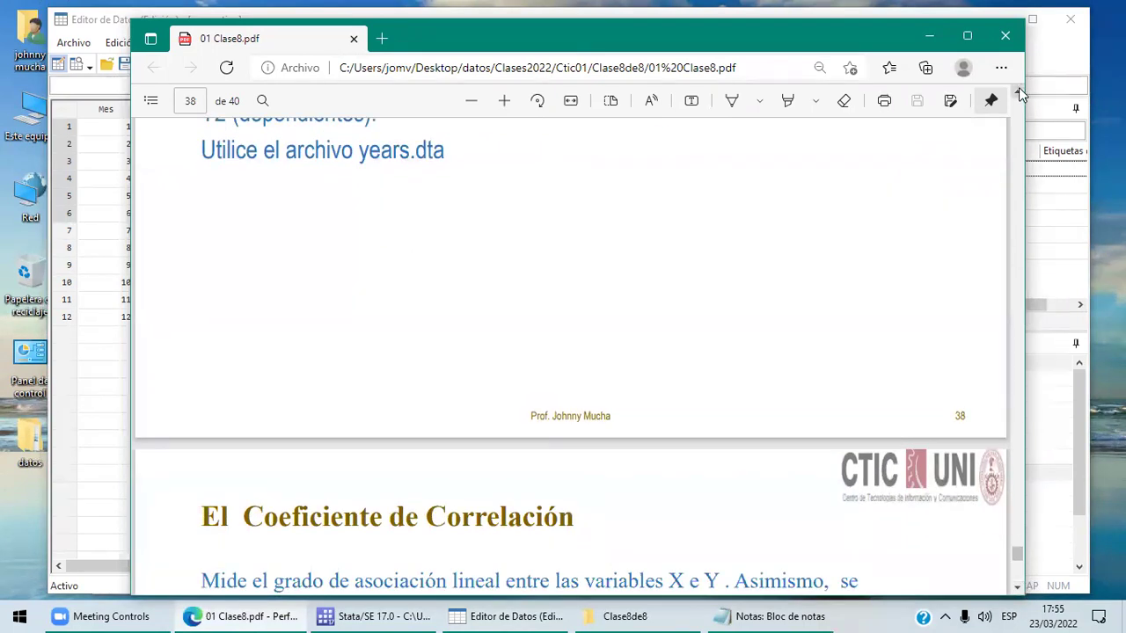
pyautogui.moveTo(1018, 92); pyautogui.dragTo(1019, 93)
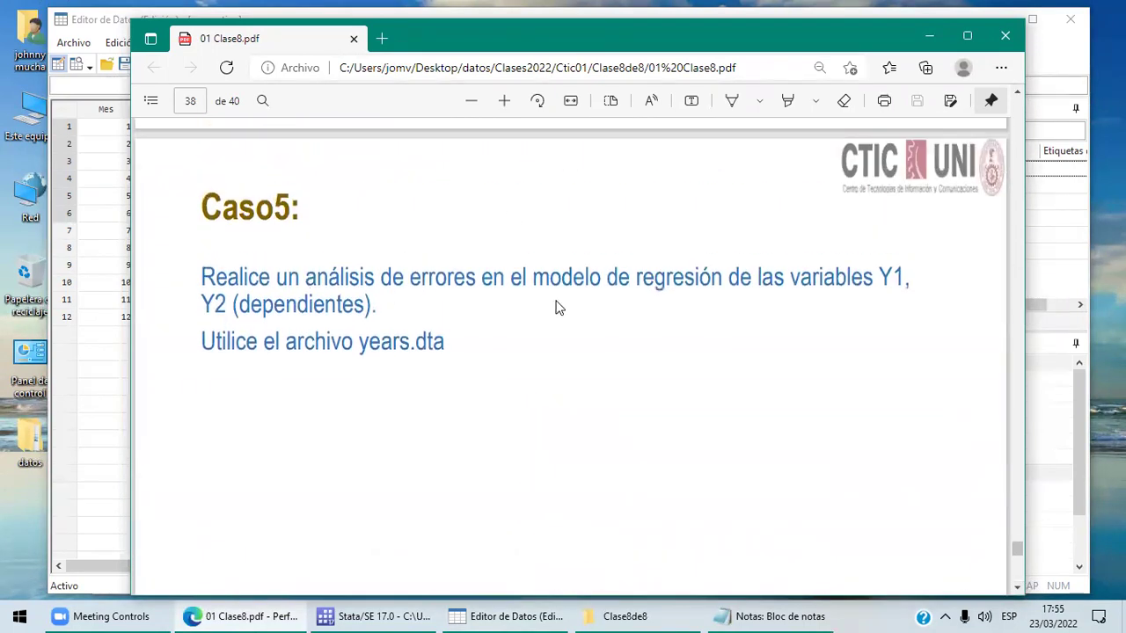